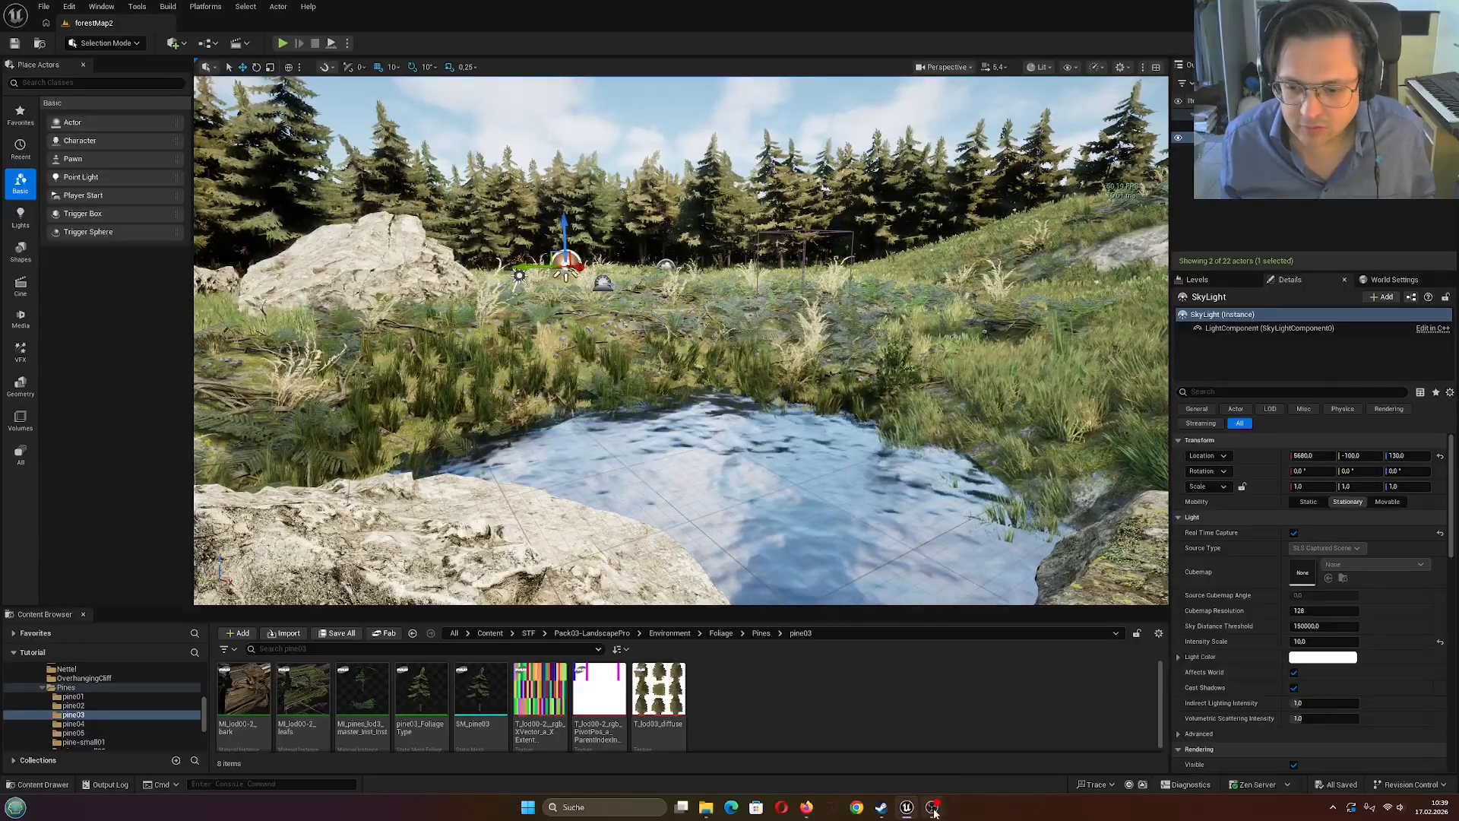
# Search Fab for "landscape pro" and view the Landscape Pro 2.0 Auto-Generated Material product page
pyautogui.moveTo(934, 813)
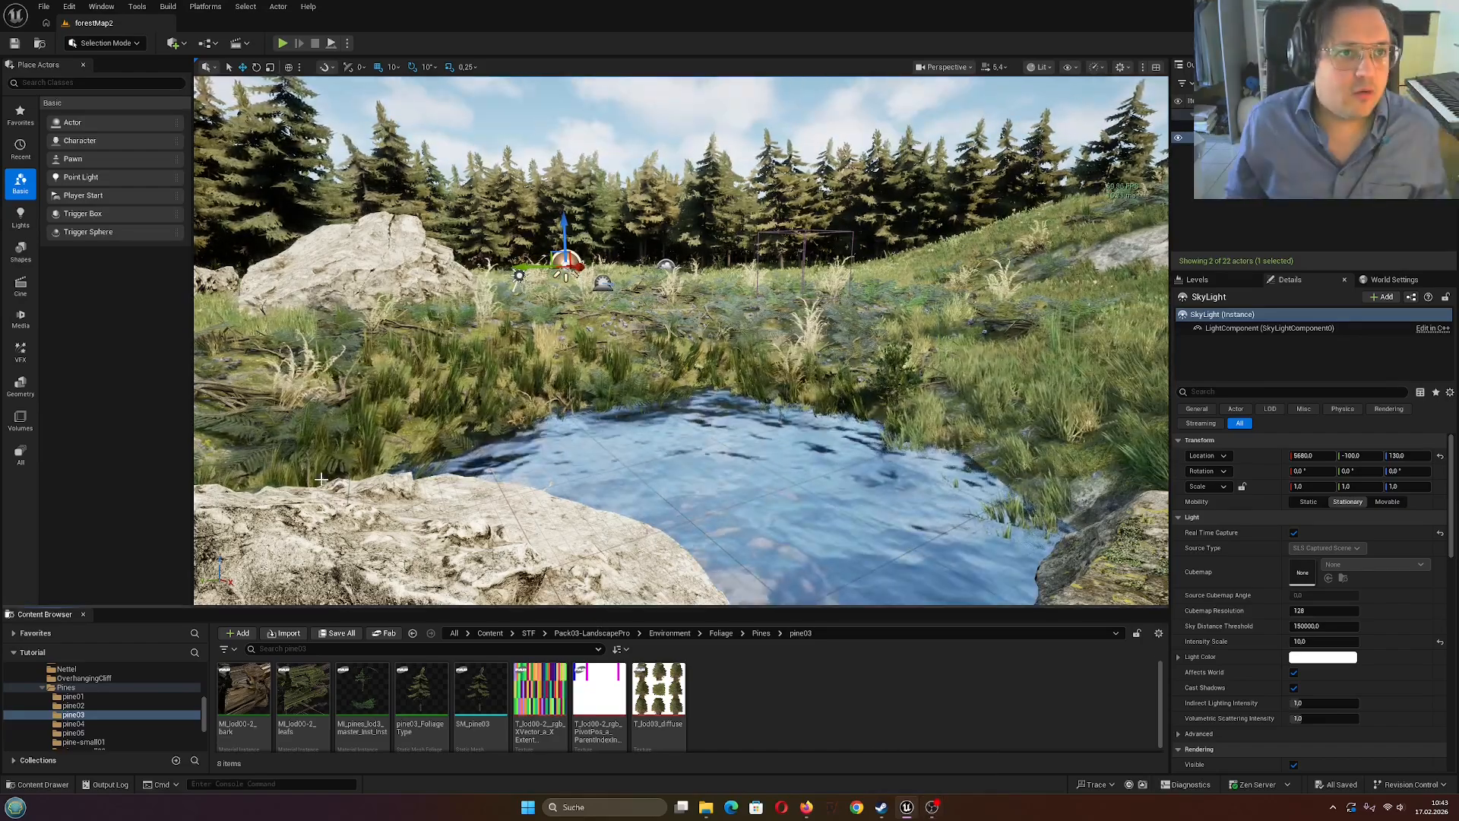
pyautogui.click(179, 46)
pyautogui.click(201, 113)
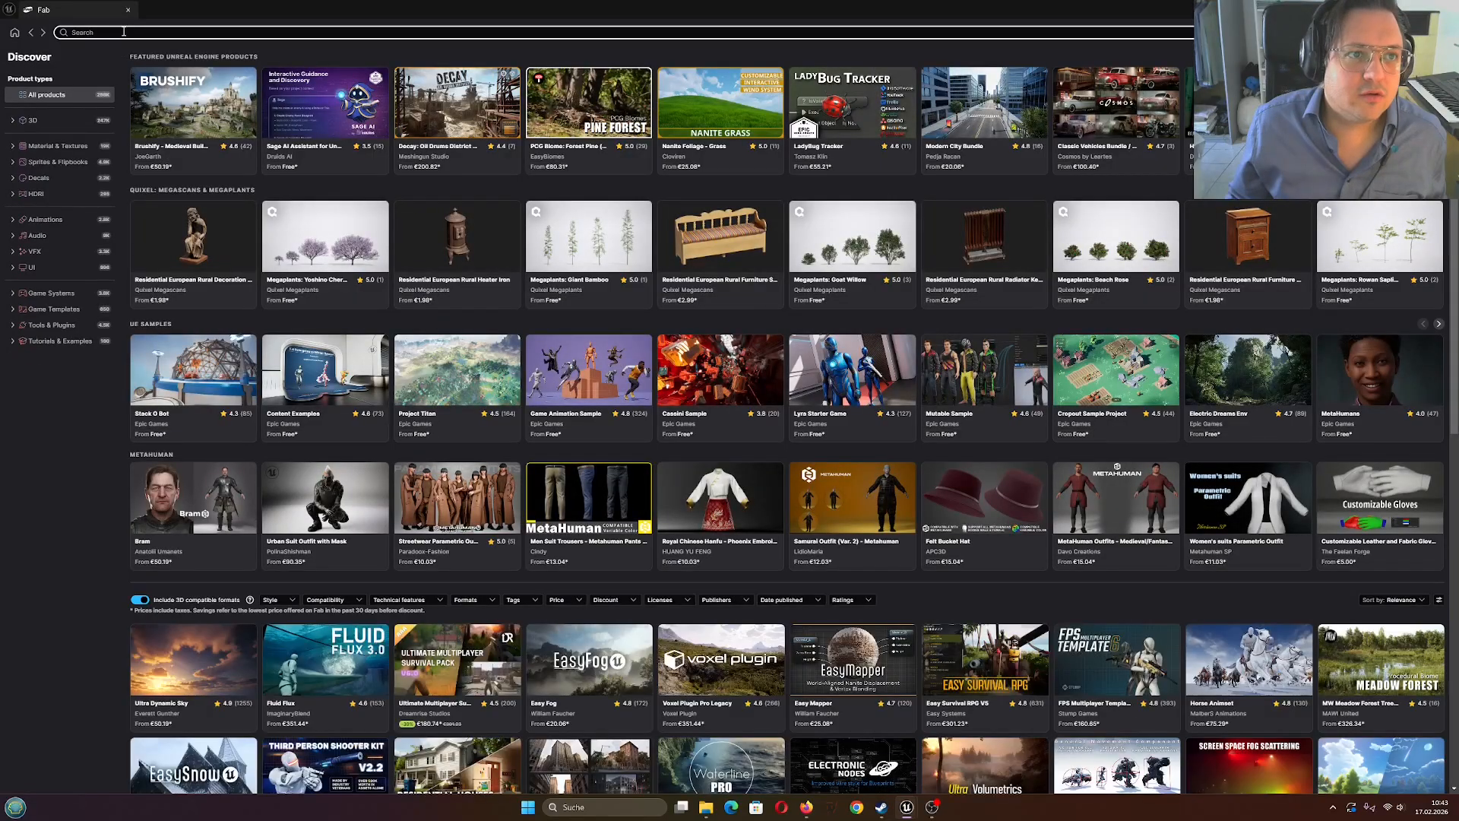
pyautogui.click(128, 31)
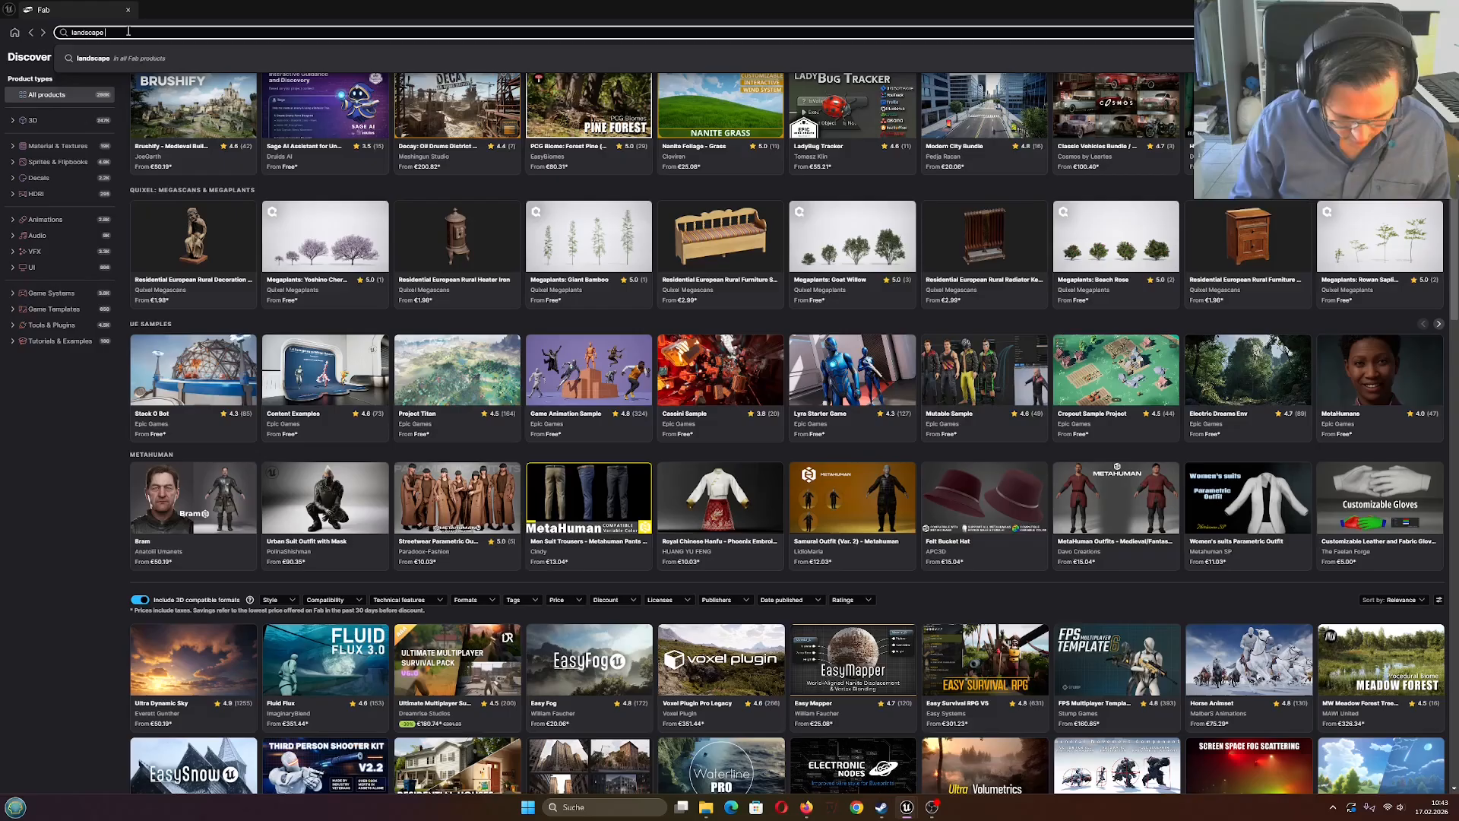
pyautogui.press('Return')
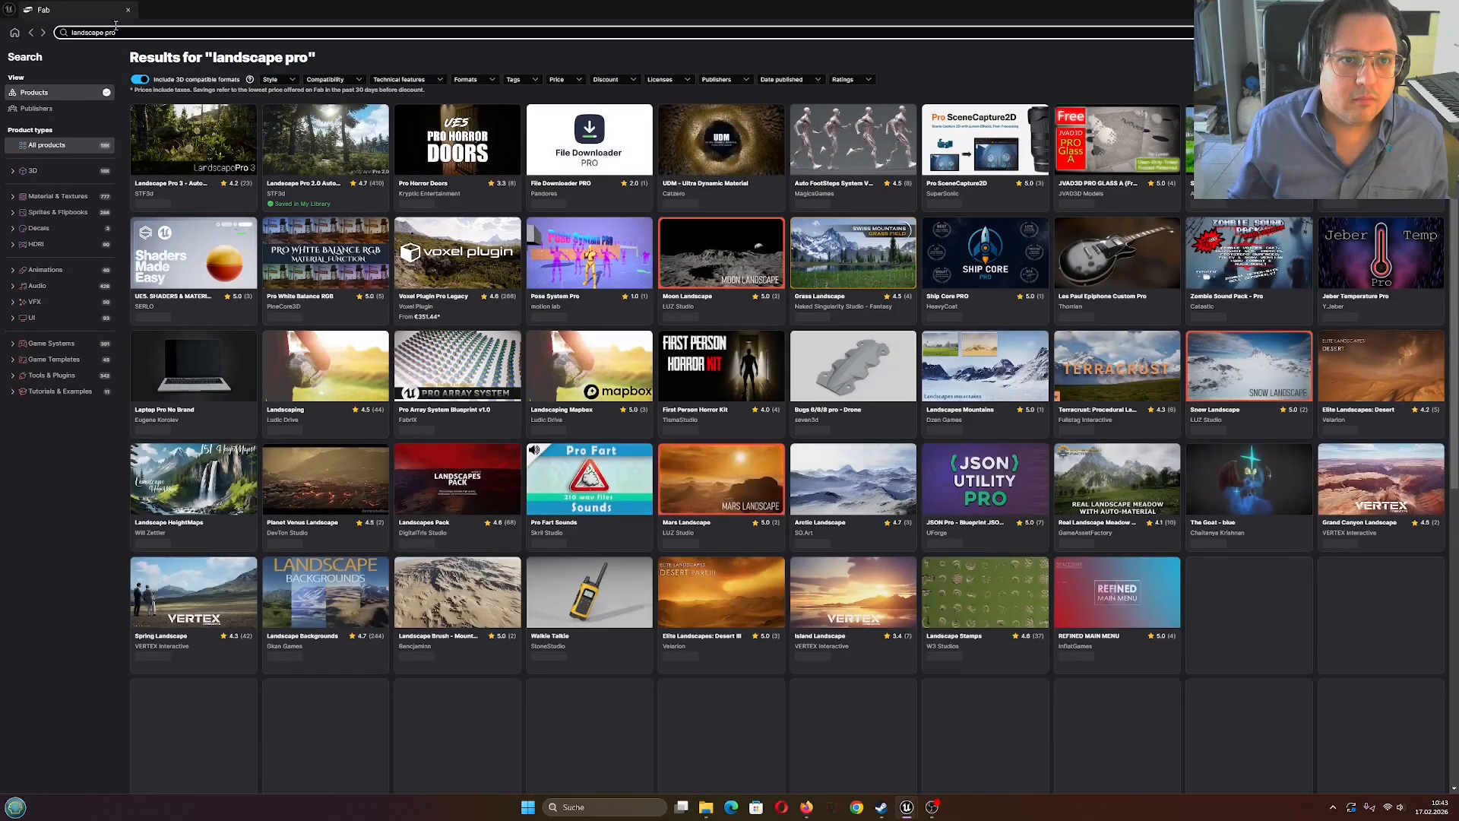
pyautogui.click(335, 140)
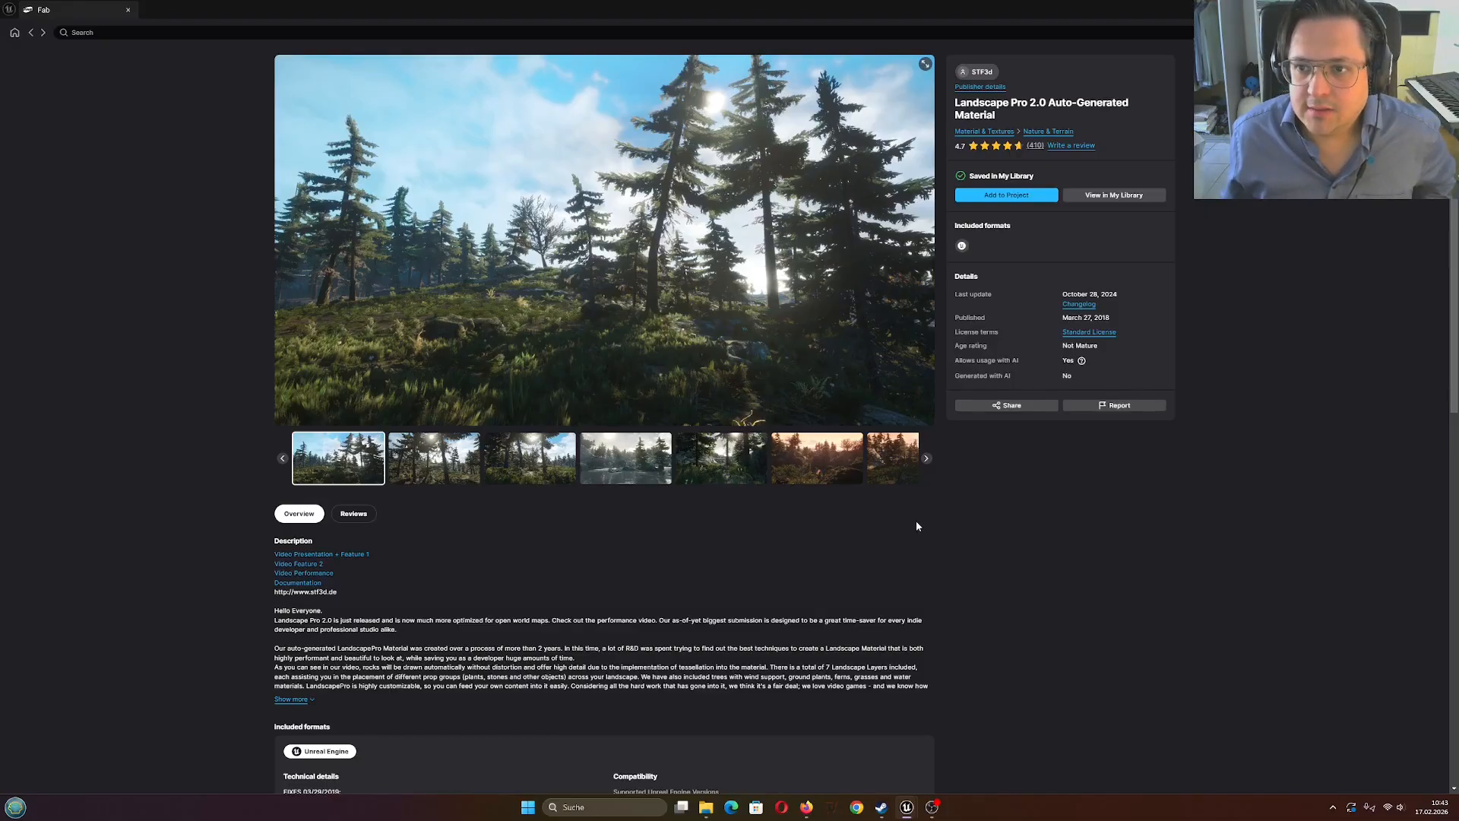
pyautogui.scroll(-2, 915, 523)
pyautogui.scroll(2, 909, 520)
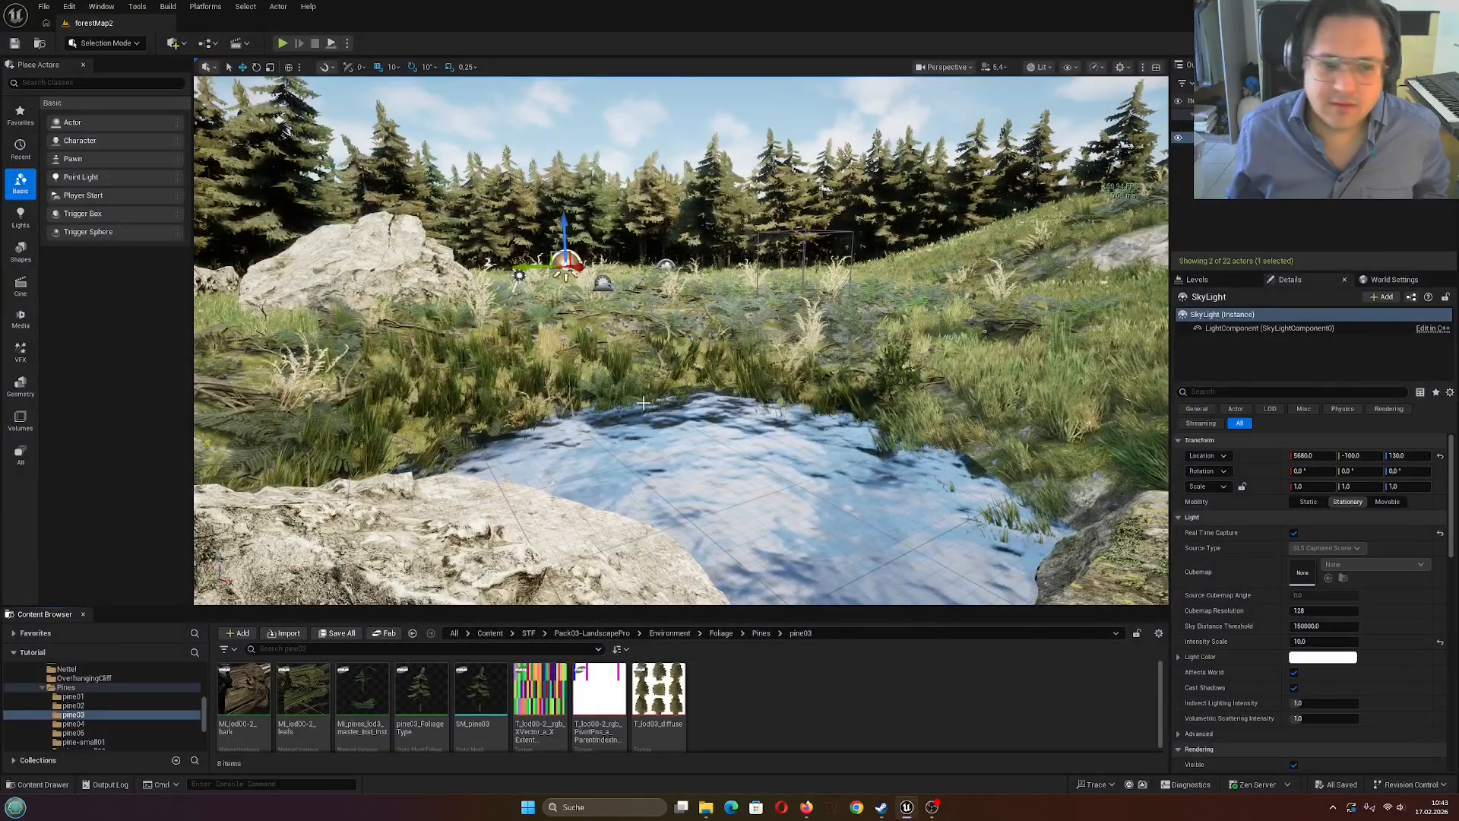
# Create a new level from the Empty Level template
pyautogui.moveTo(217, 609); pyautogui.dragTo(216, 588)
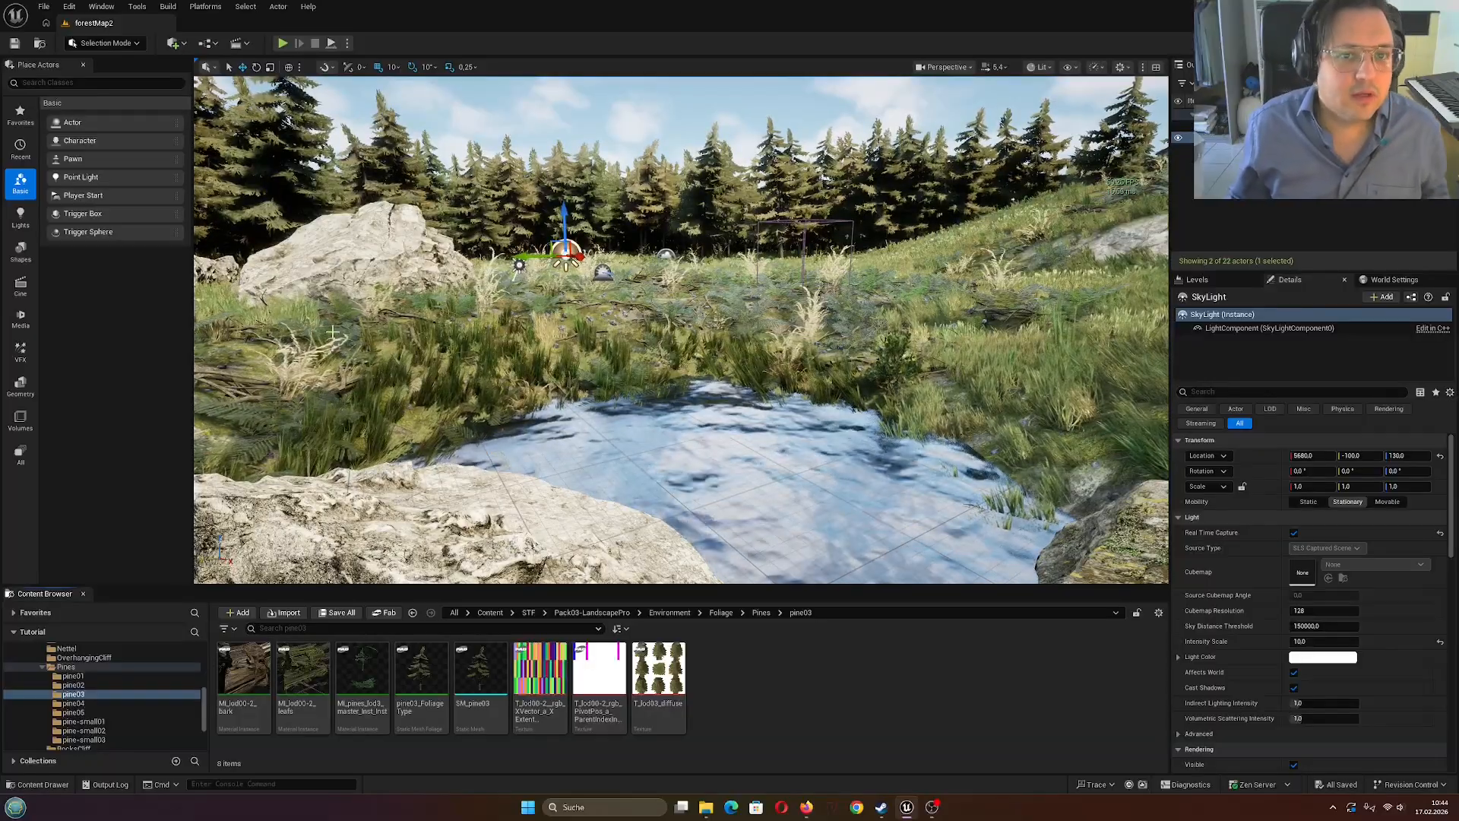
pyautogui.click(43, 6)
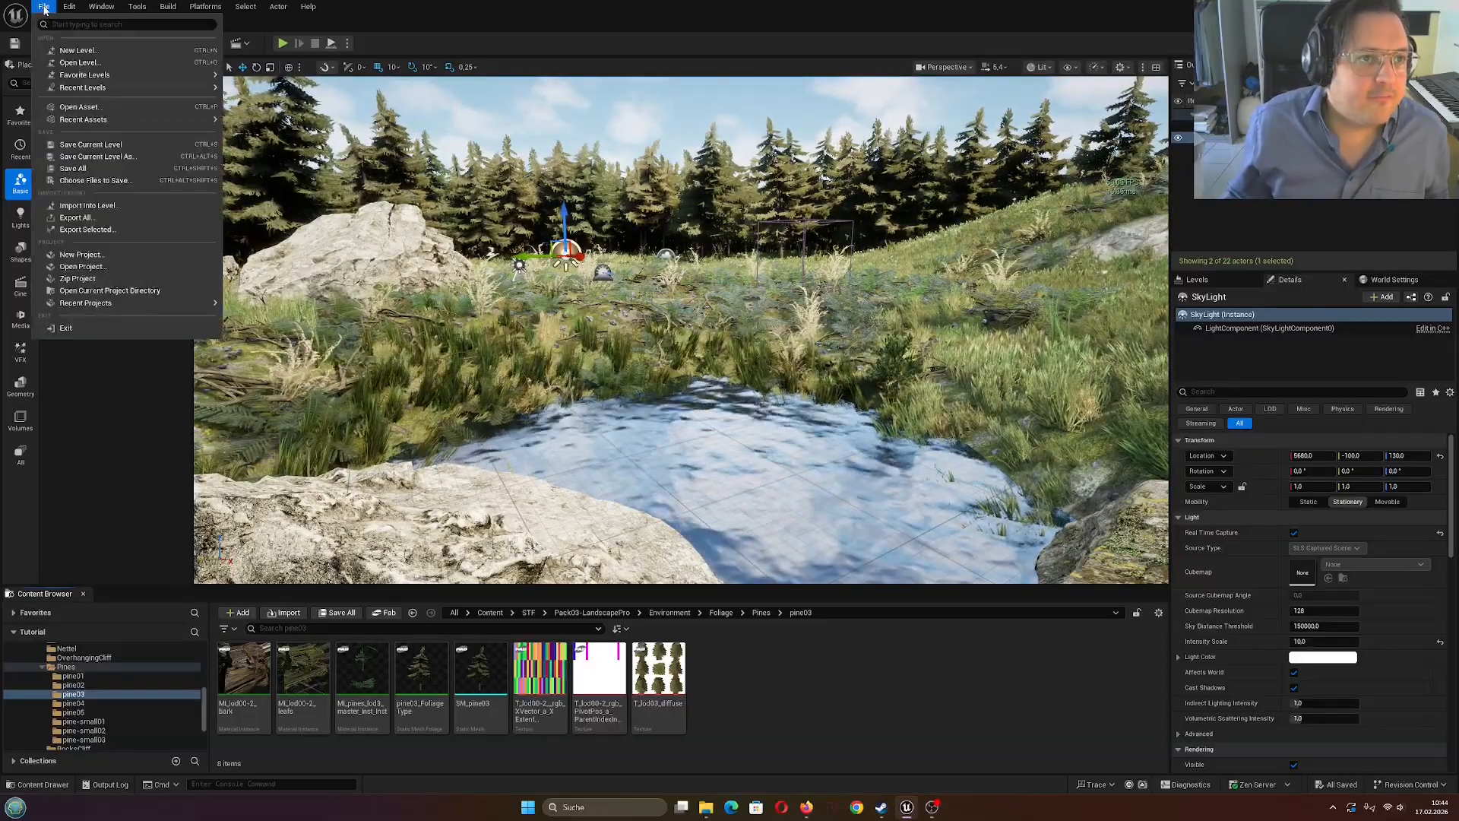
pyautogui.click(79, 50)
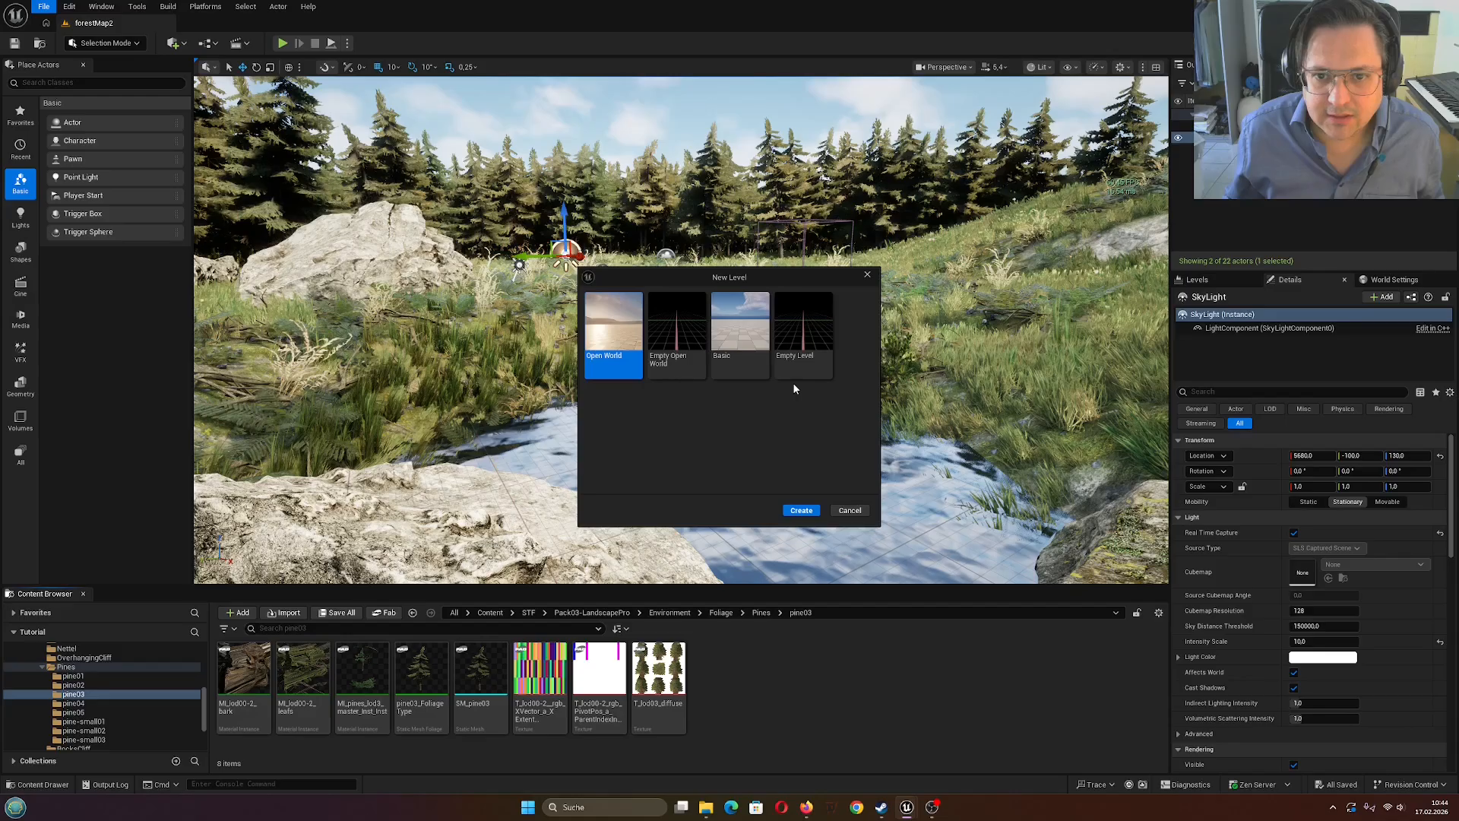
pyautogui.click(799, 363)
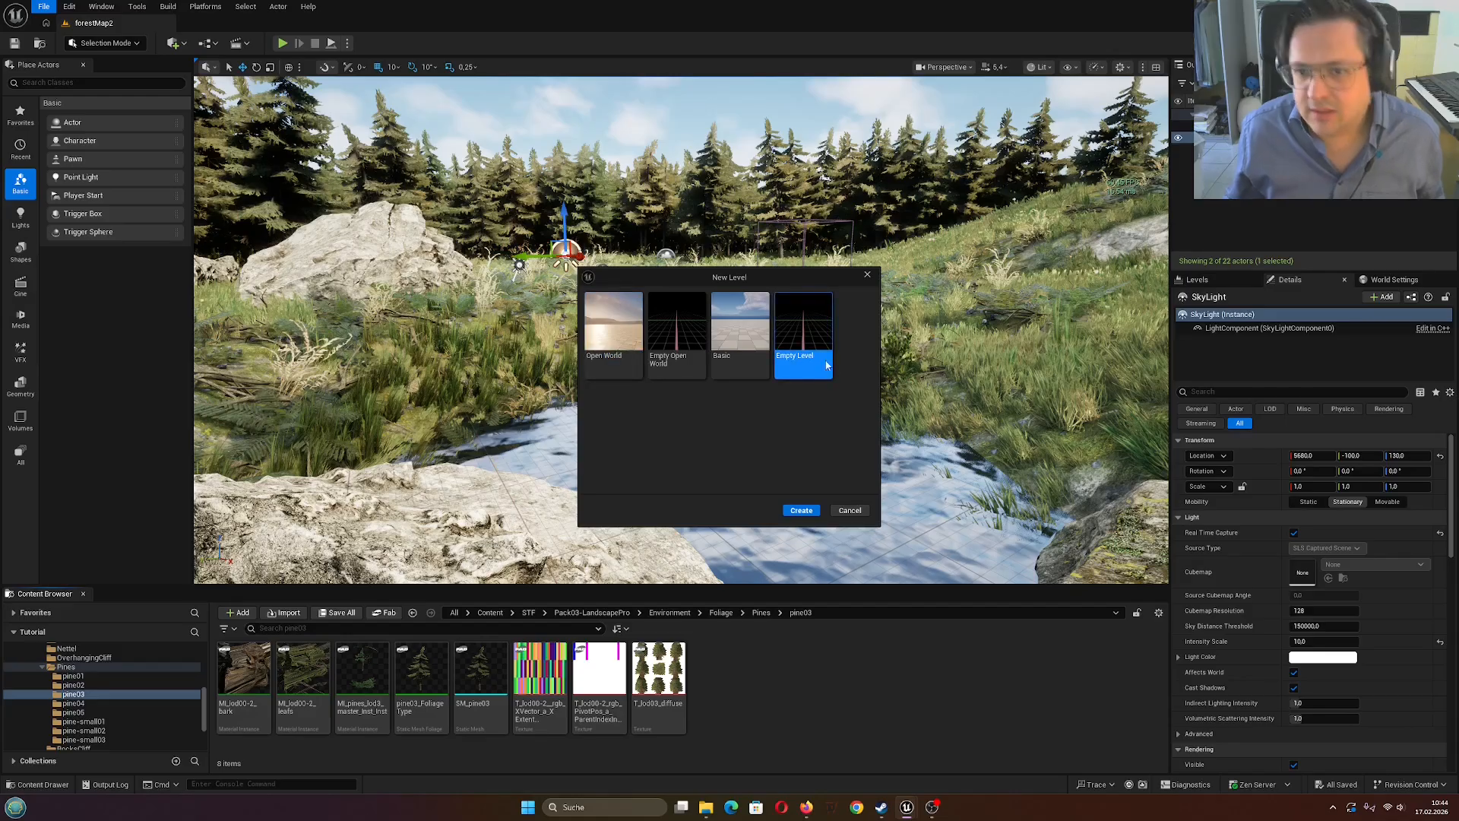
pyautogui.click(801, 511)
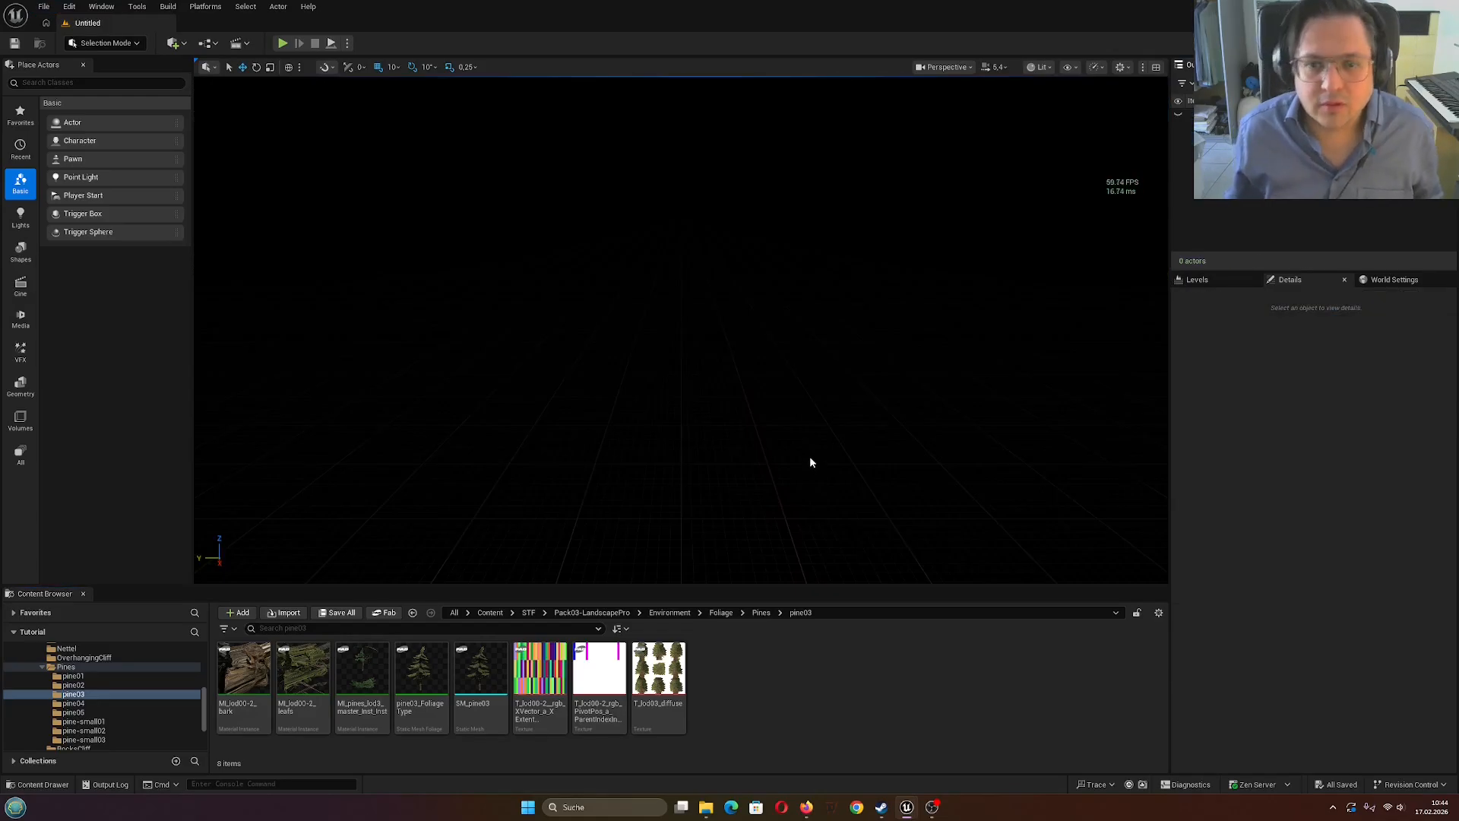
# Switch the editor from Selection to Landscape mode to set up a new landscape
pyautogui.moveTo(787, 586); pyautogui.dragTo(789, 608)
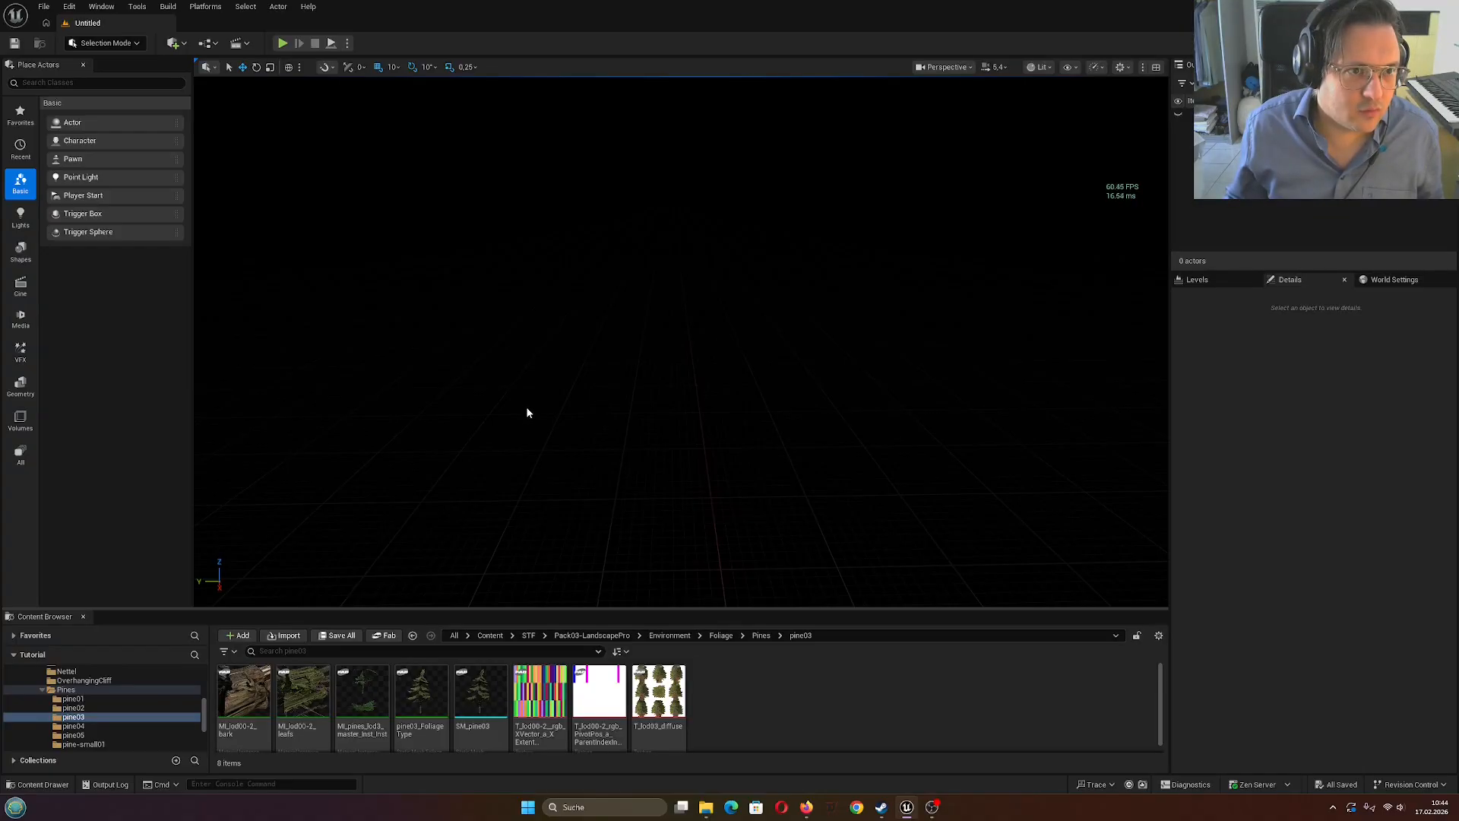
pyautogui.click(106, 44)
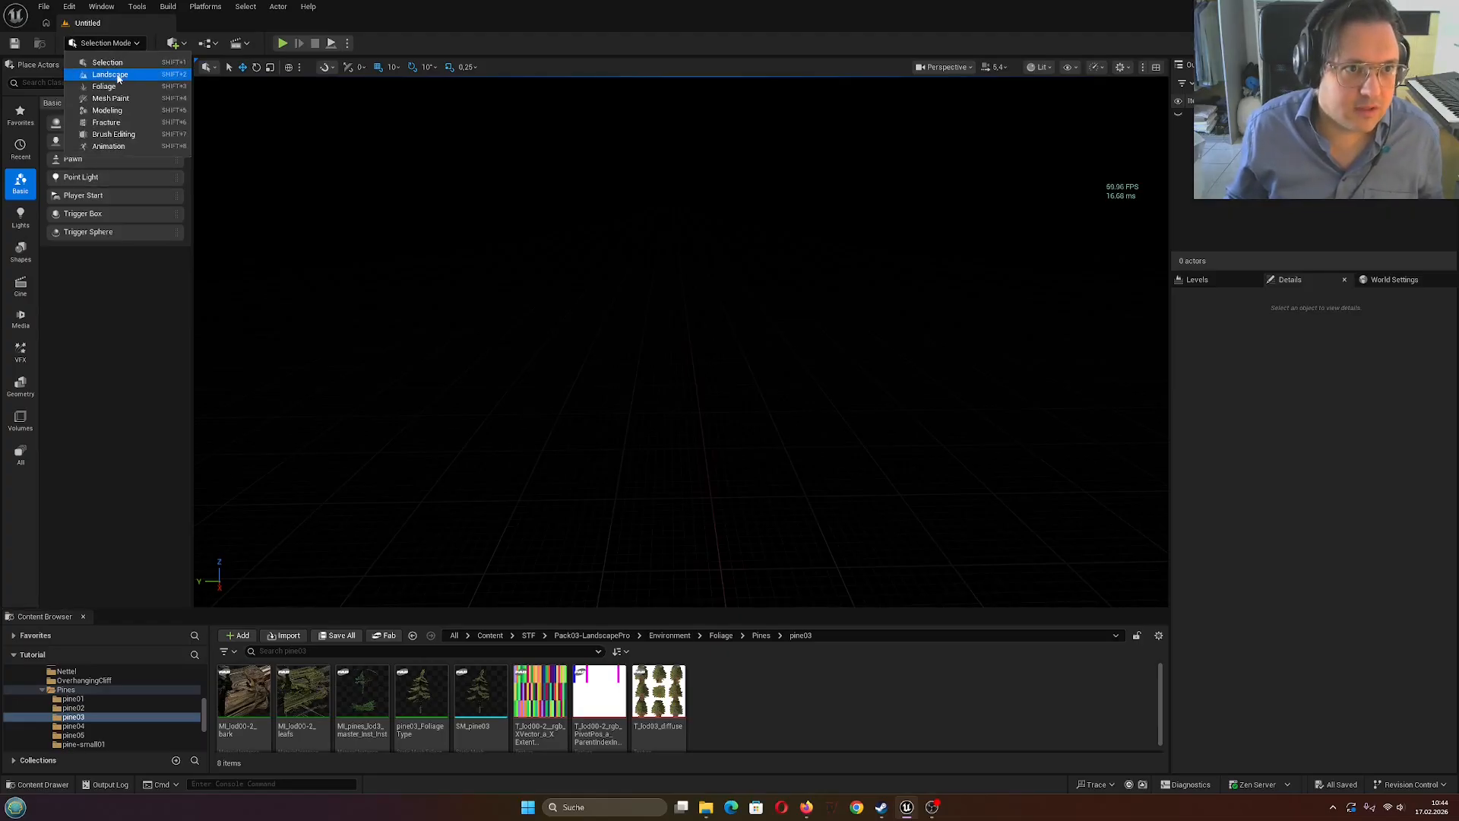
pyautogui.click(111, 74)
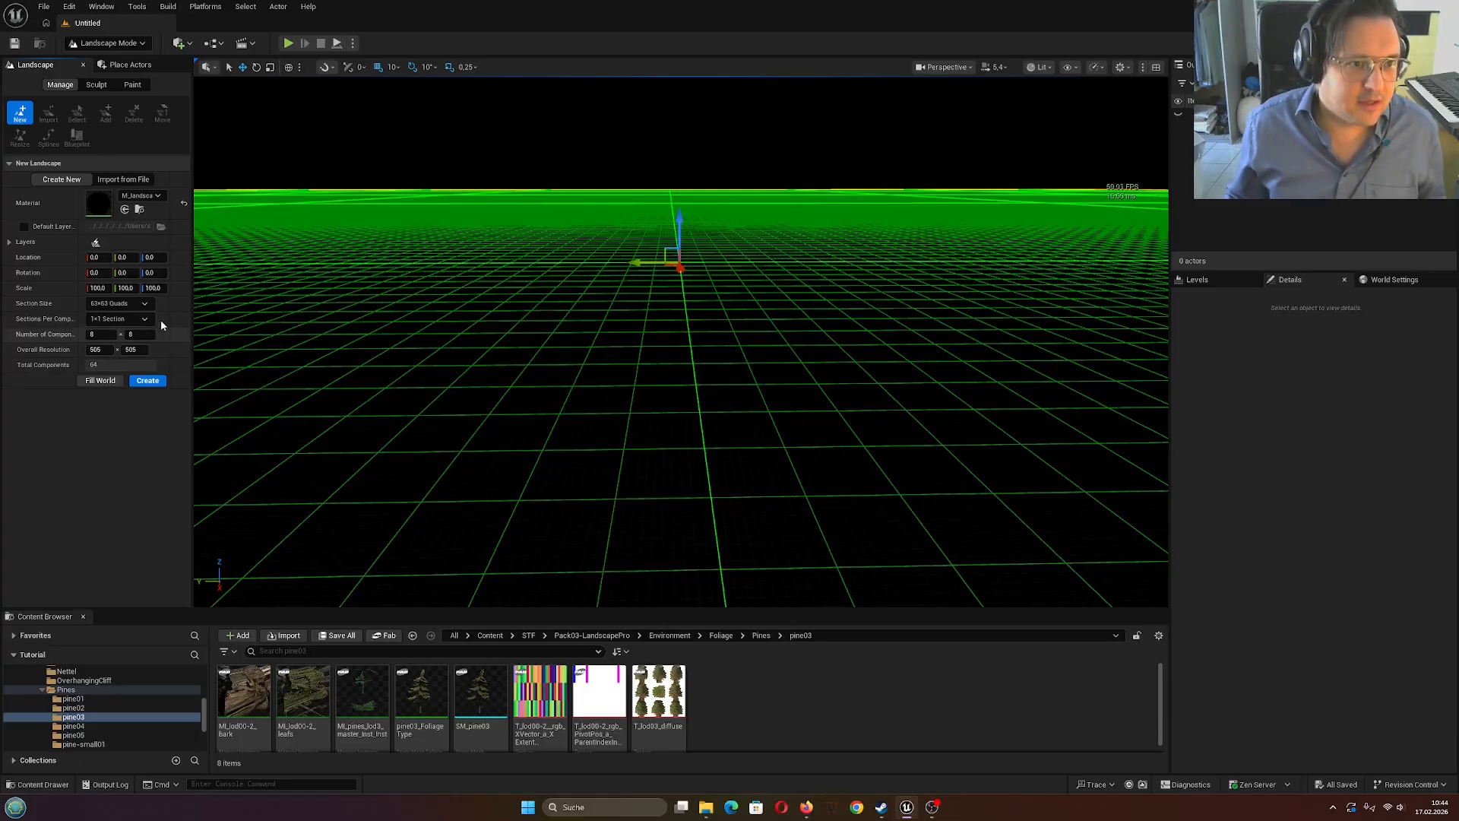
# Filter the STF folder in the Content Browser to show only Material assets
pyautogui.keyDown('ctrl'); pyautogui.click(65, 690); pyautogui.keyUp('ctrl')
pyautogui.scroll(5, 93, 691)
pyautogui.scroll(3, 99, 694)
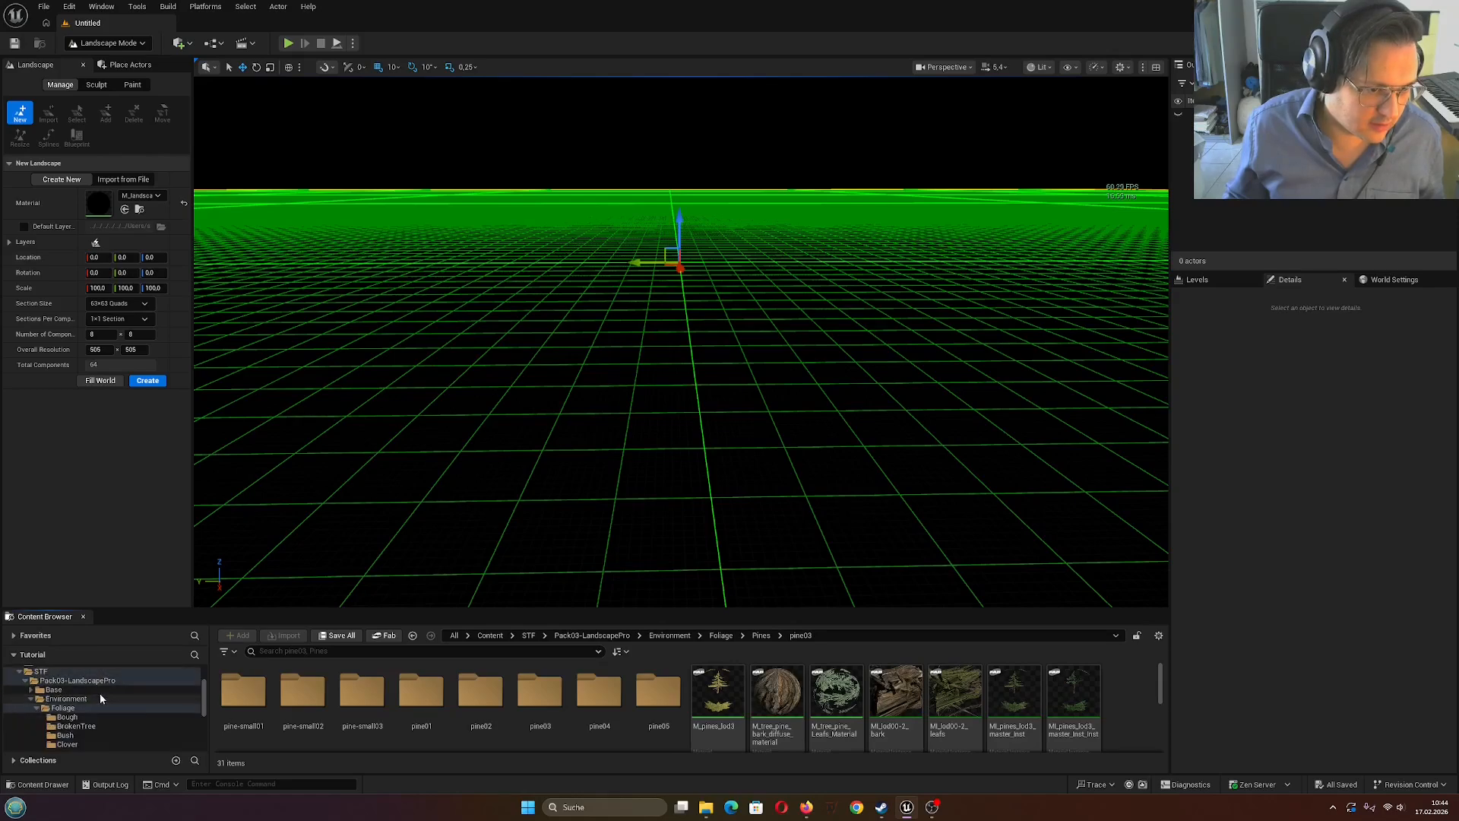
pyautogui.click(40, 709)
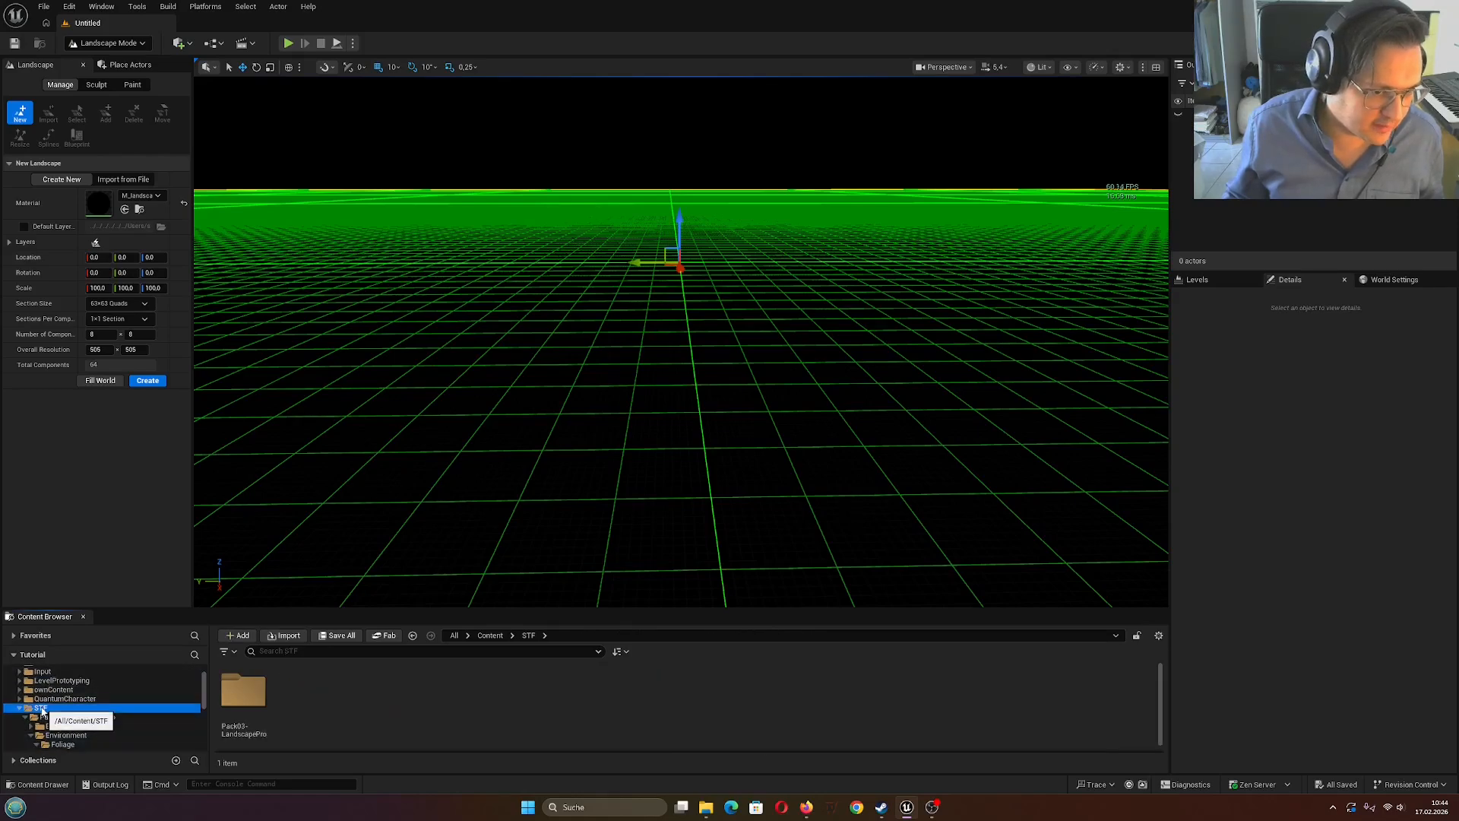
pyautogui.click(225, 651)
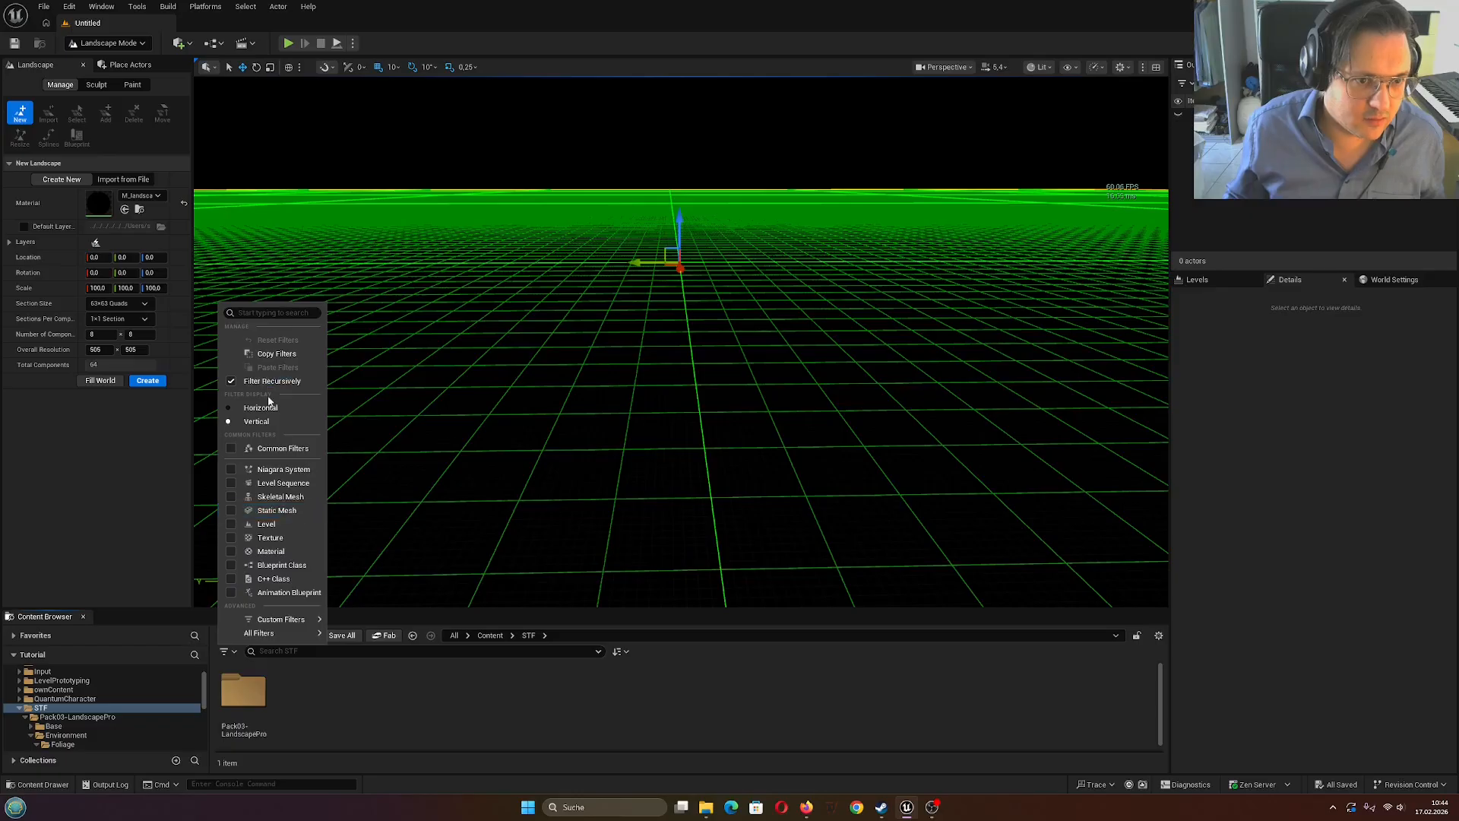
pyautogui.click(231, 554)
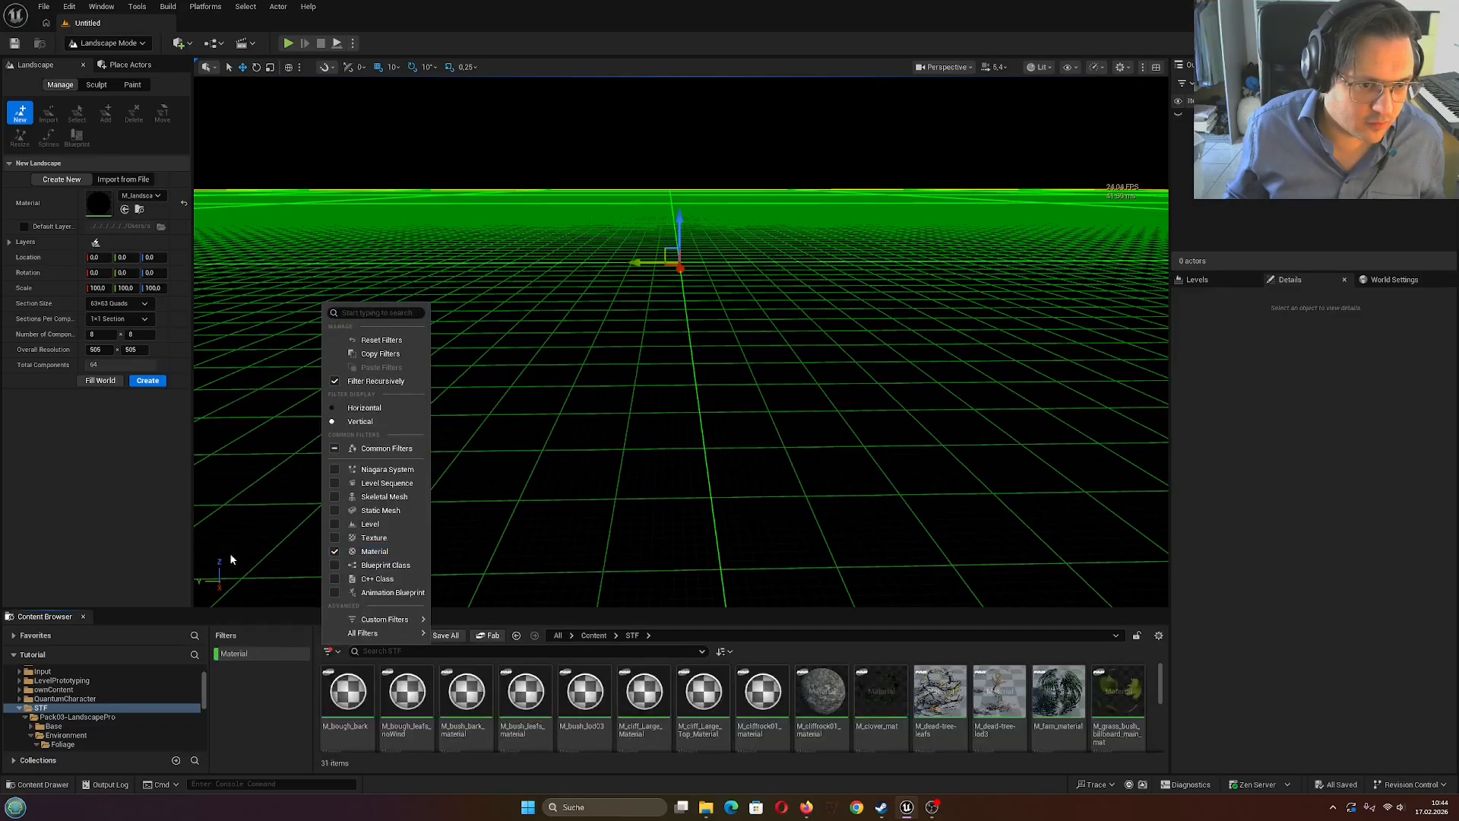
pyautogui.click(304, 712)
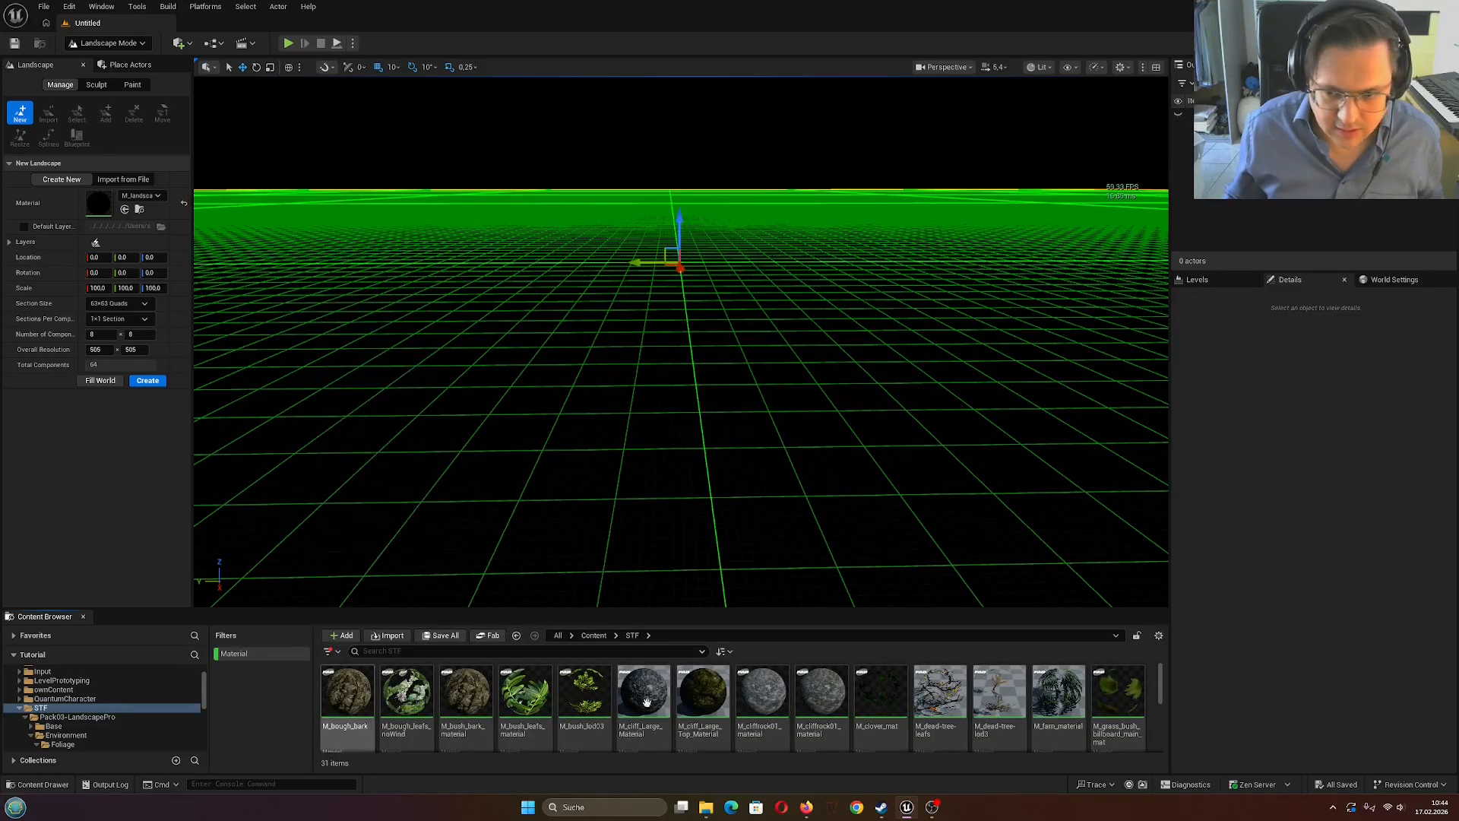
# Locate the M_landscape_pro_v2 material among the STF materials and create the landscape with that material assigned
pyautogui.moveTo(681, 606); pyautogui.dragTo(688, 525)
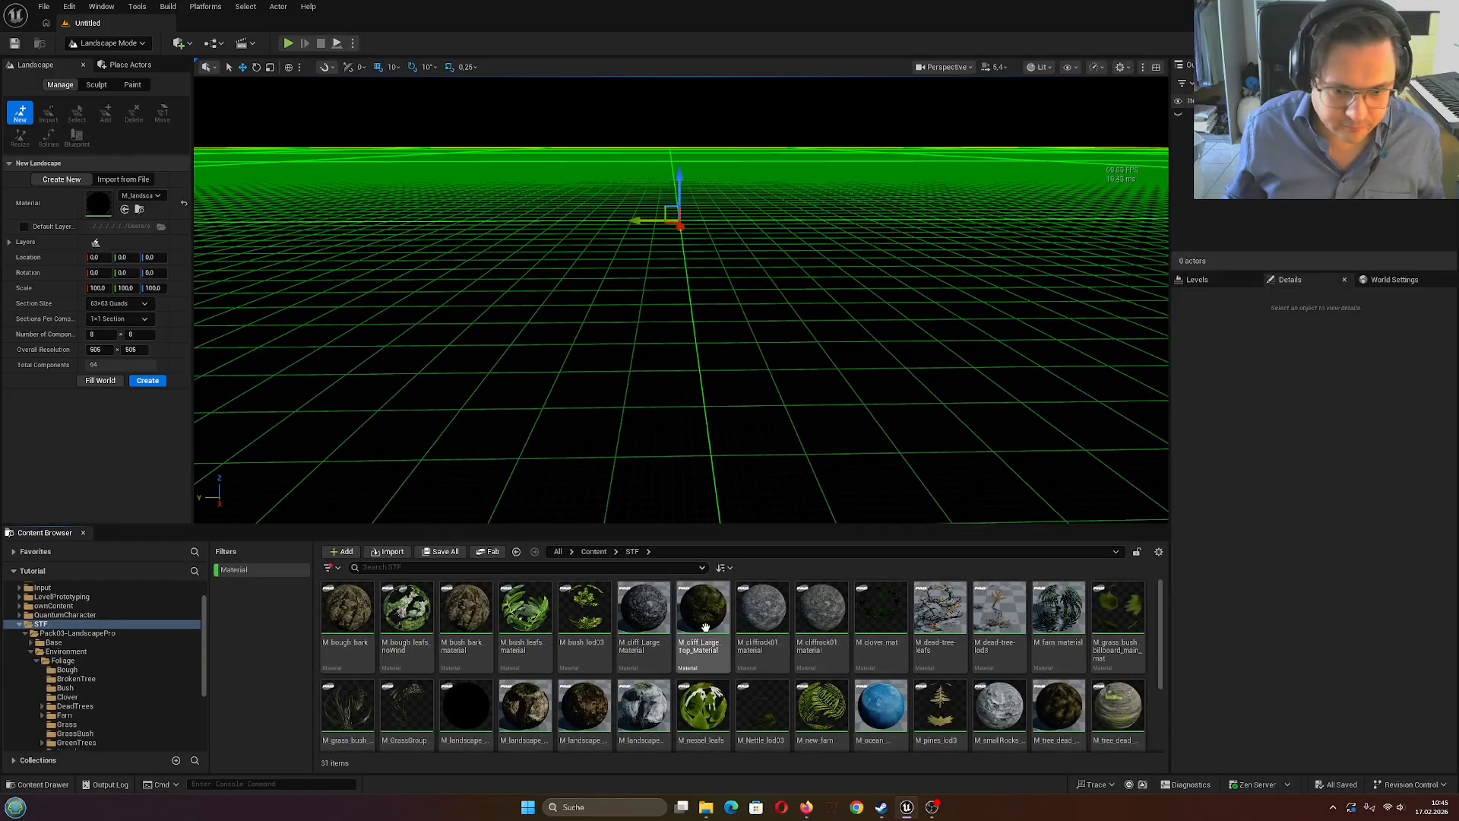
pyautogui.scroll(-2, 703, 650)
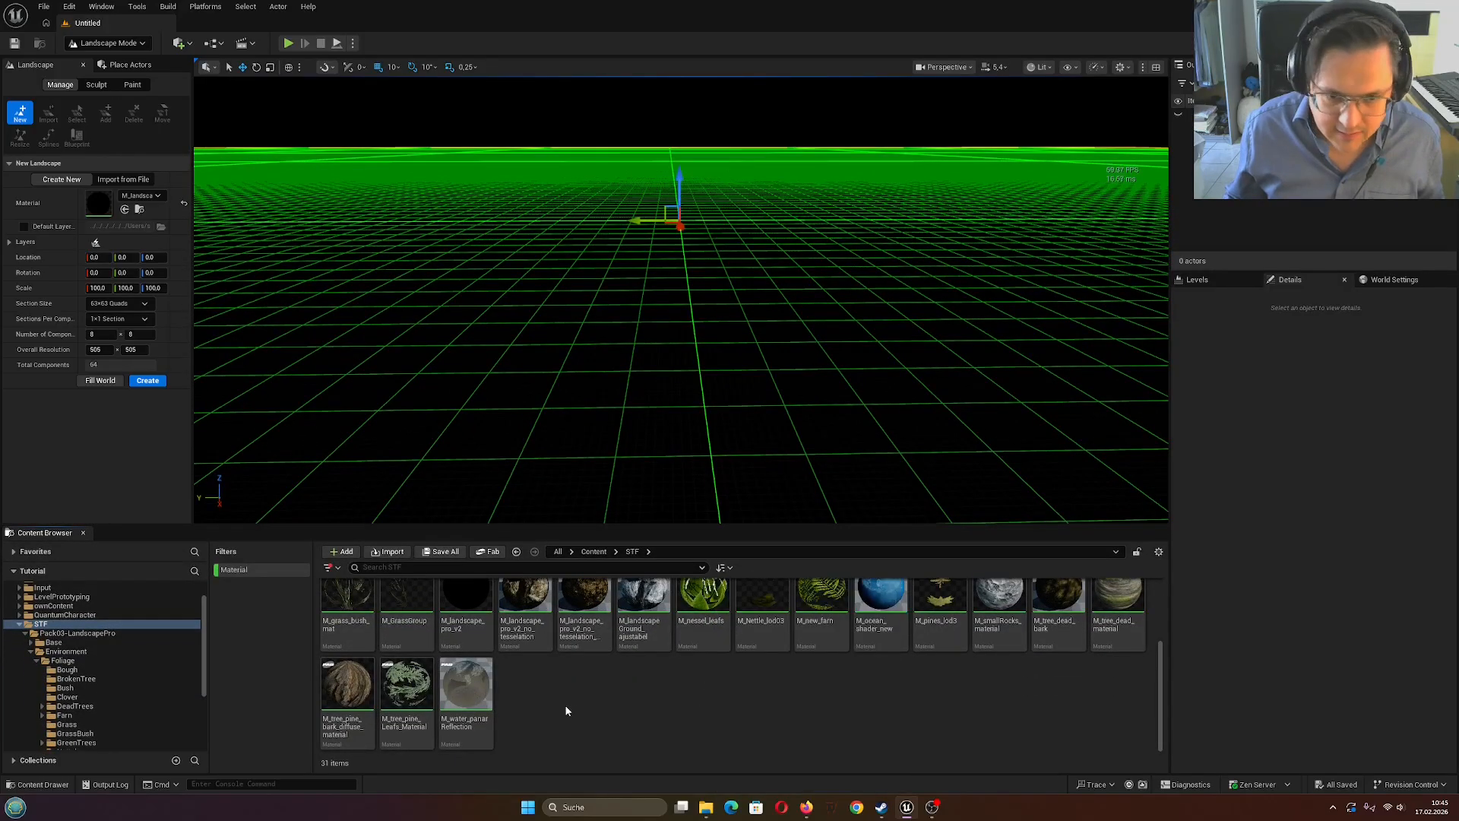
pyautogui.scroll(1, 547, 707)
pyautogui.click(457, 660)
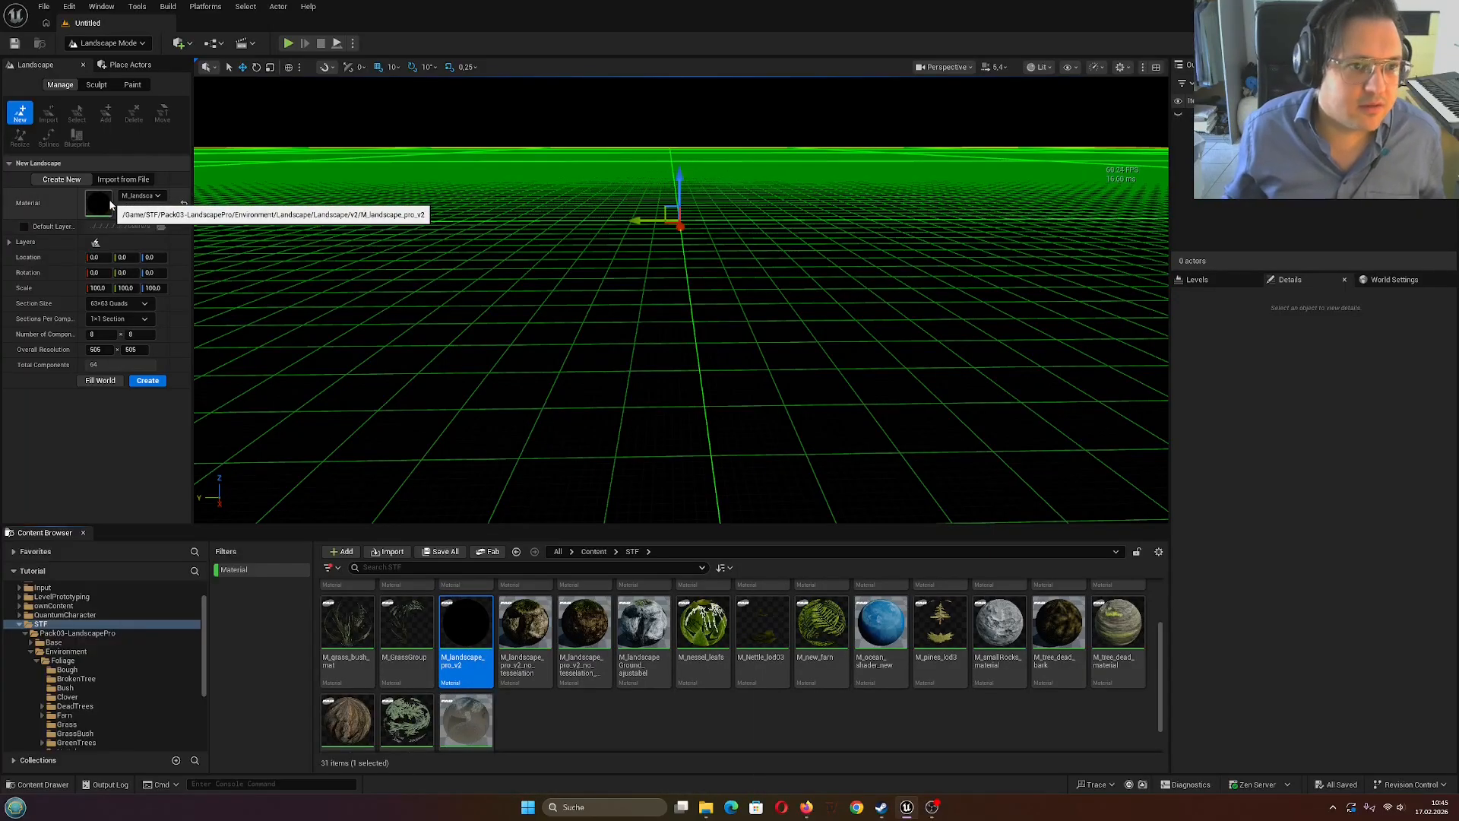
pyautogui.click(634, 731)
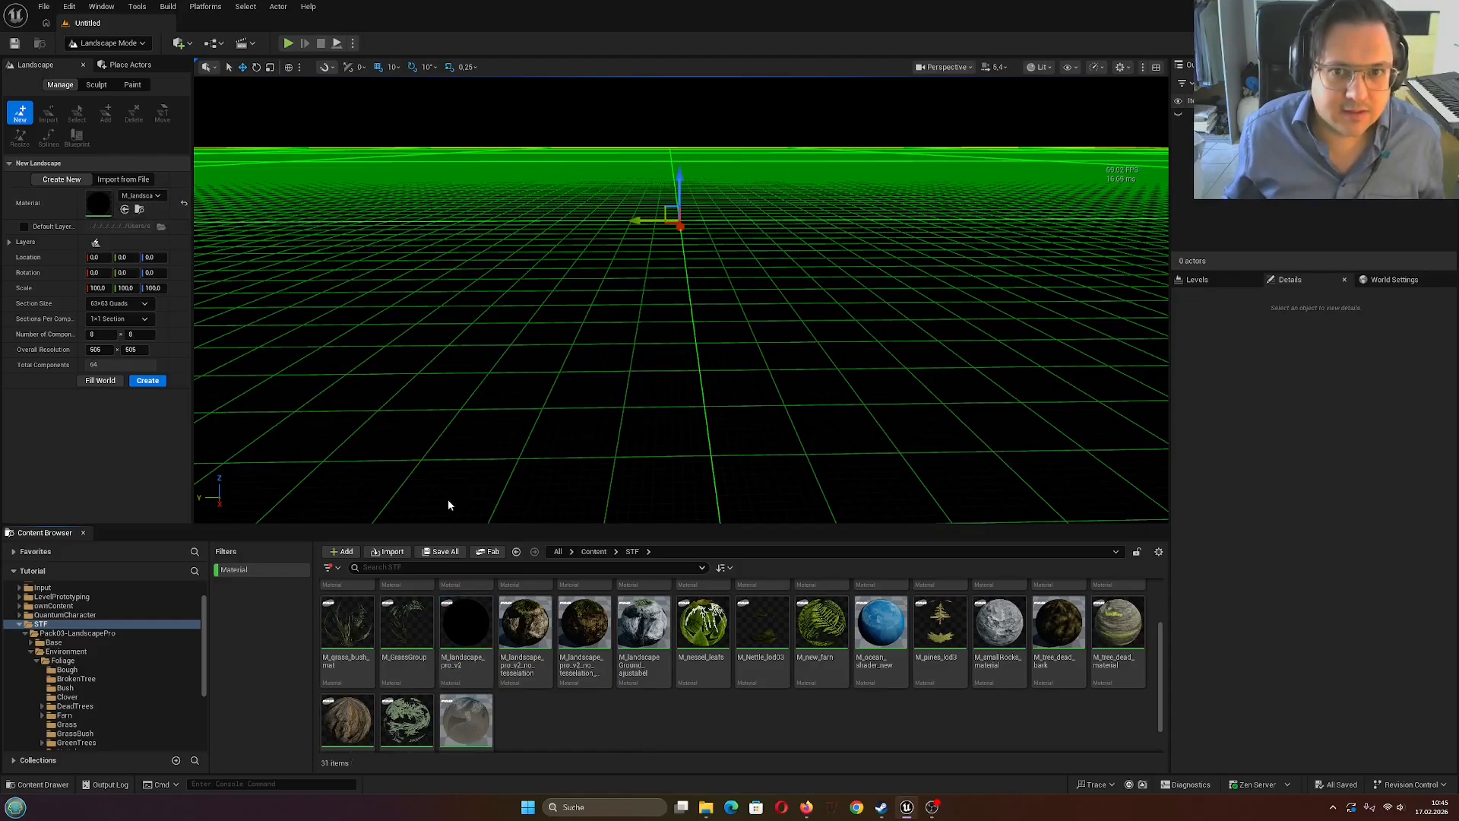
pyautogui.click(147, 382)
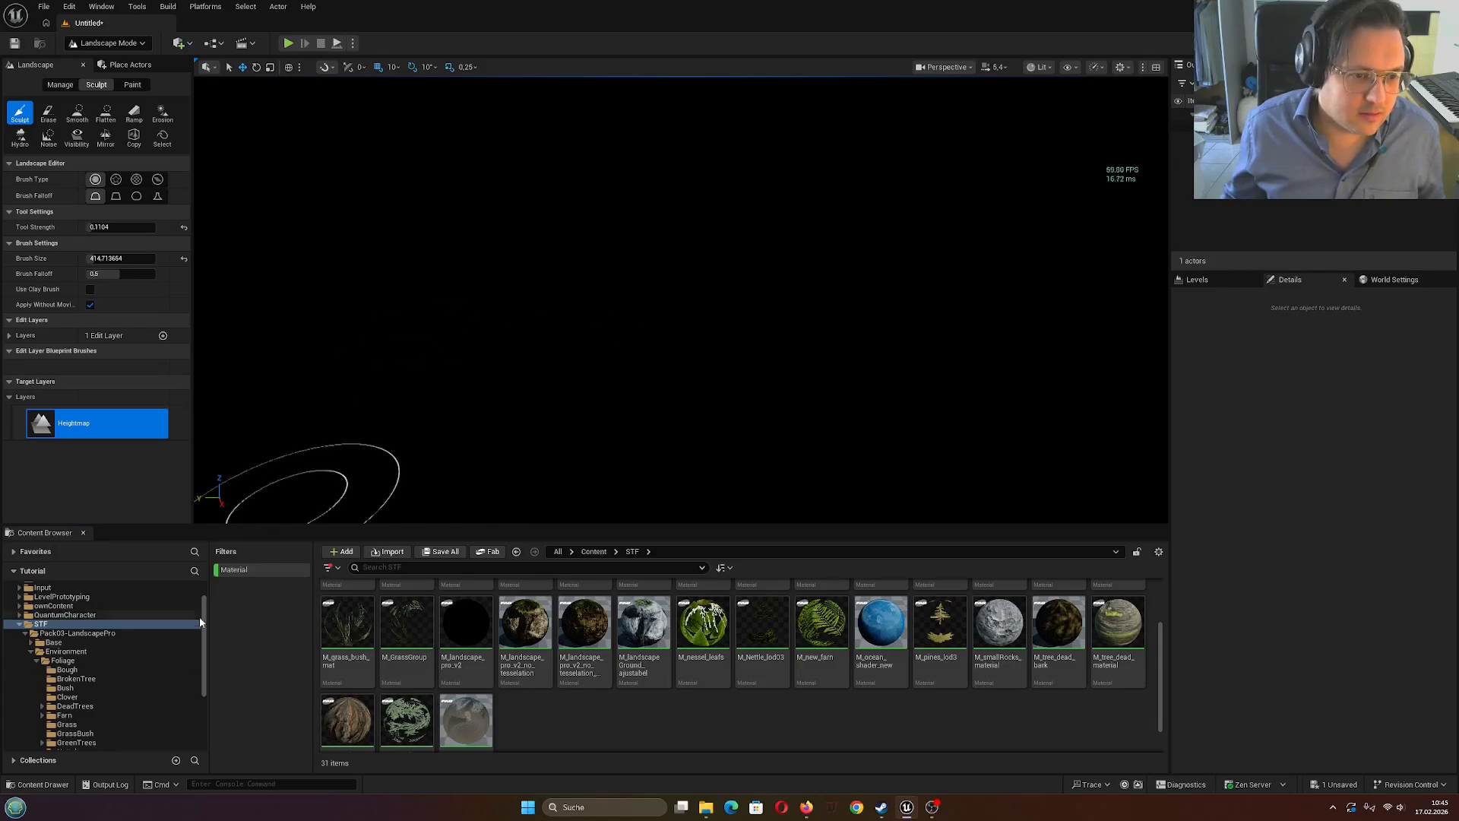
# In the landscape's paint target layers, assign the matching LayerInfo assets to Layer_1, Layer_1_no_plants and Layer_1_Puddles
pyautogui.moveTo(203, 617); pyautogui.dragTo(202, 611)
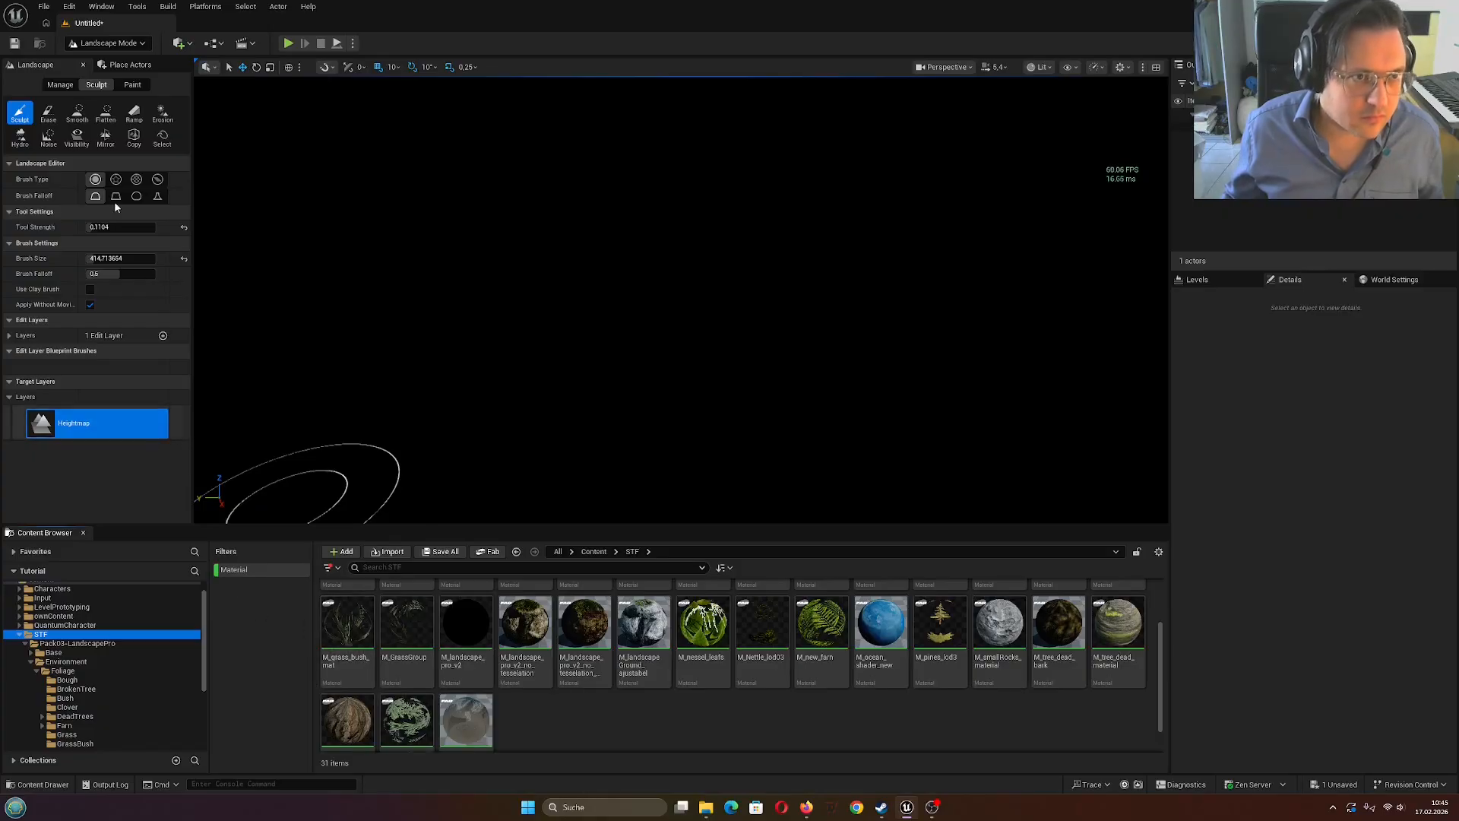
pyautogui.click(133, 86)
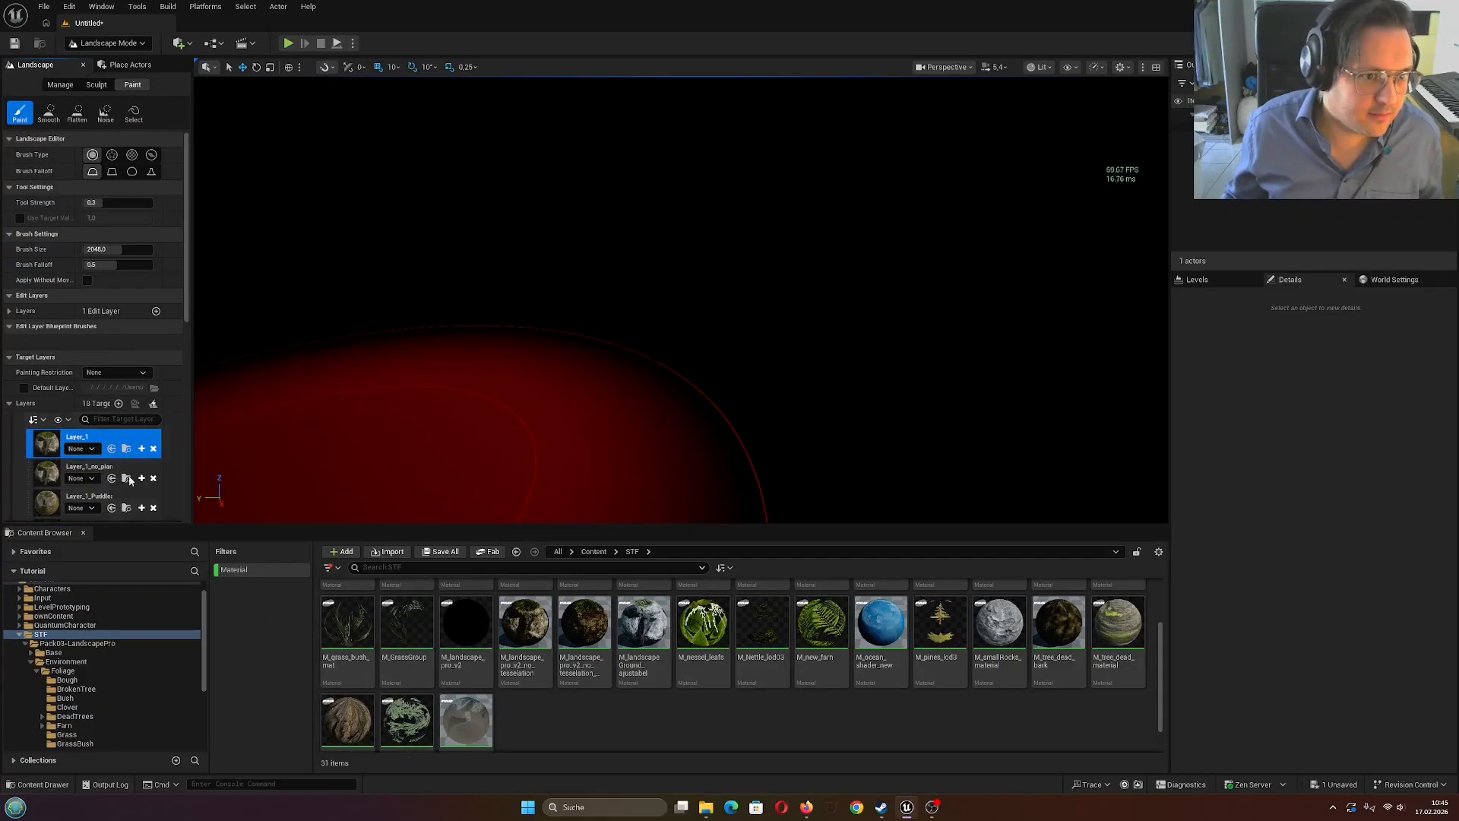
pyautogui.scroll(-2, 98, 357)
pyautogui.scroll(-4, 98, 357)
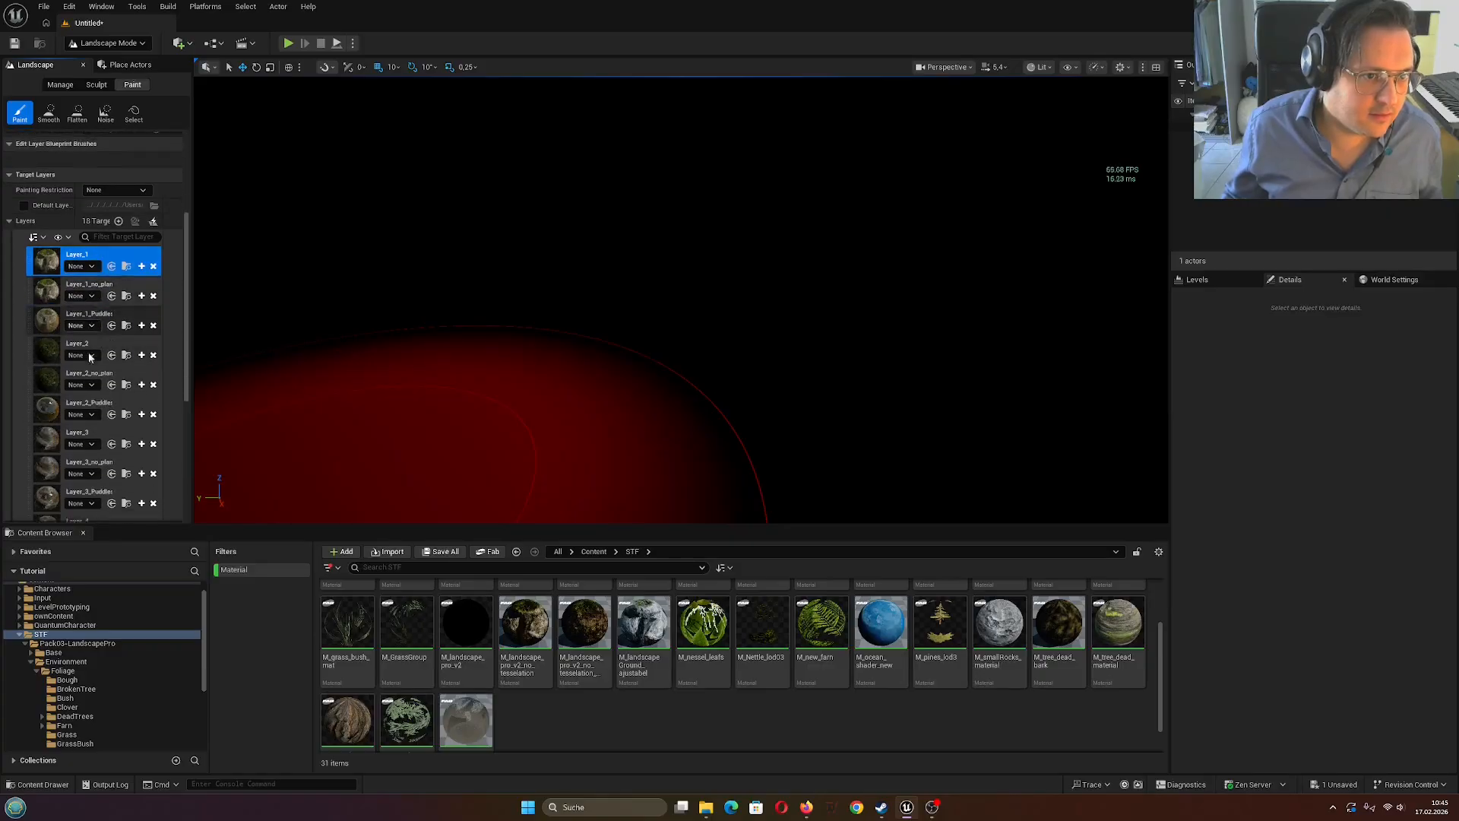
pyautogui.scroll(3, 85, 394)
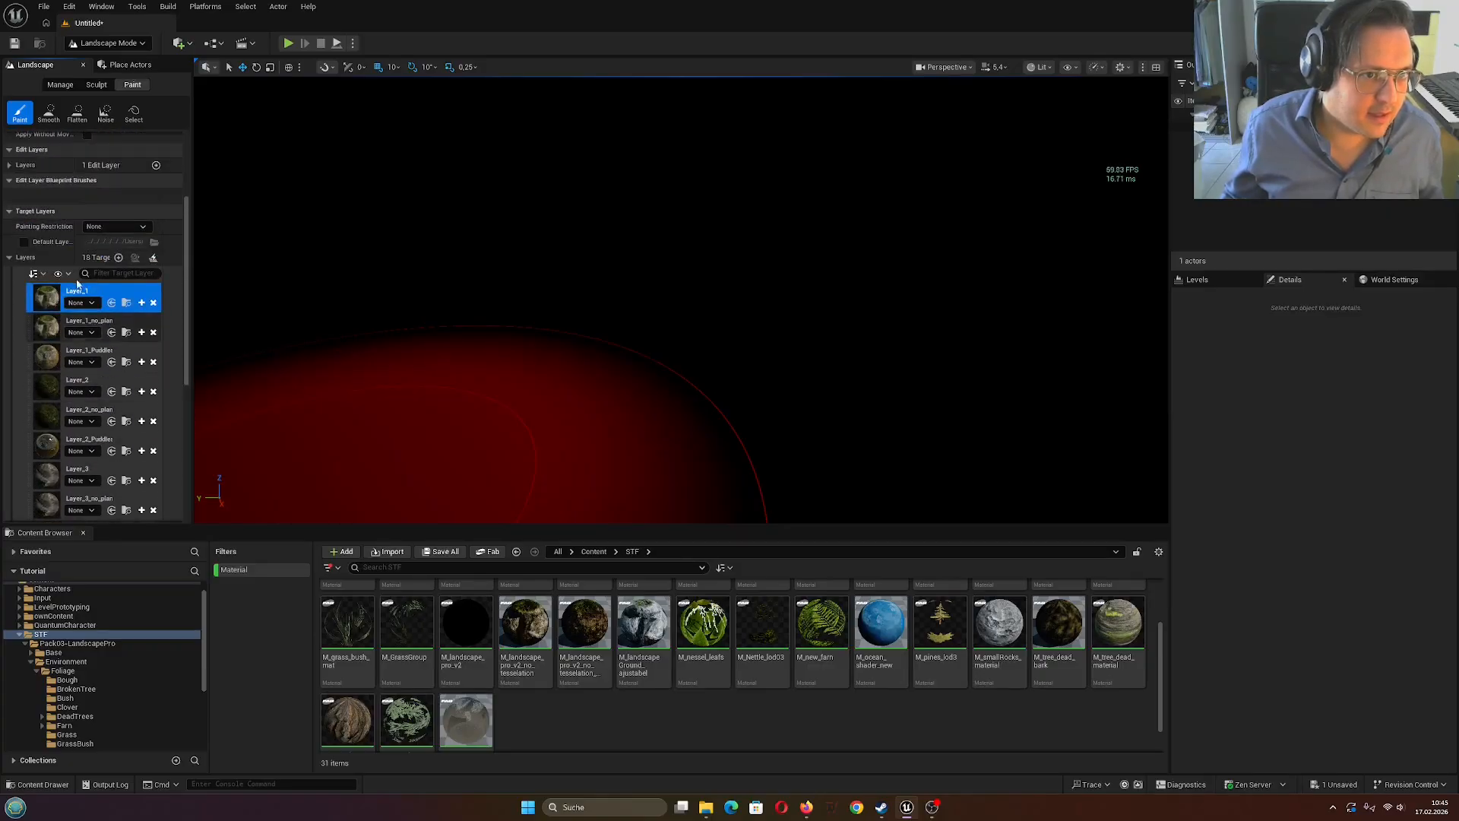
pyautogui.click(82, 302)
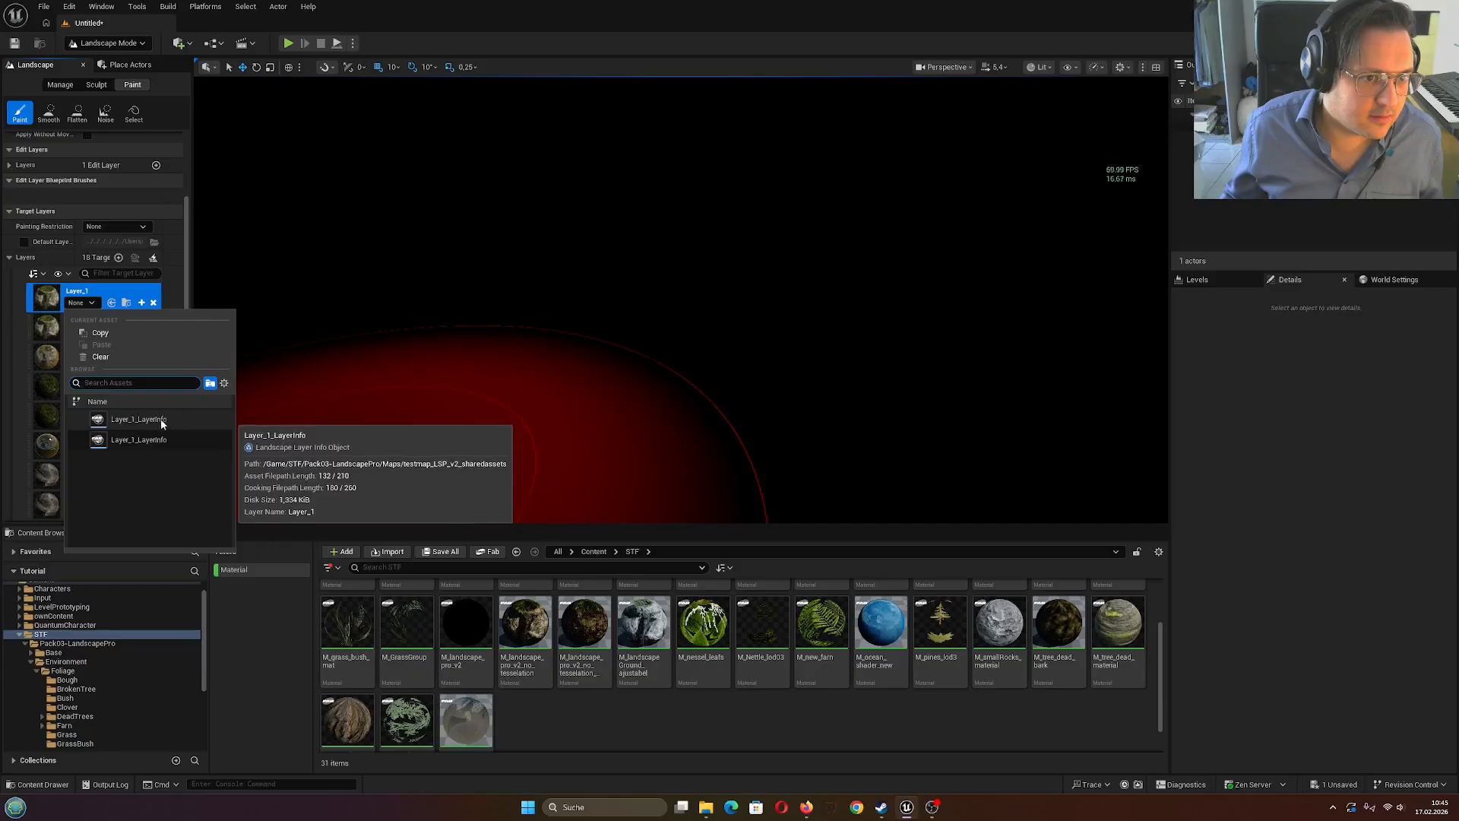
pyautogui.click(161, 419)
pyautogui.click(92, 339)
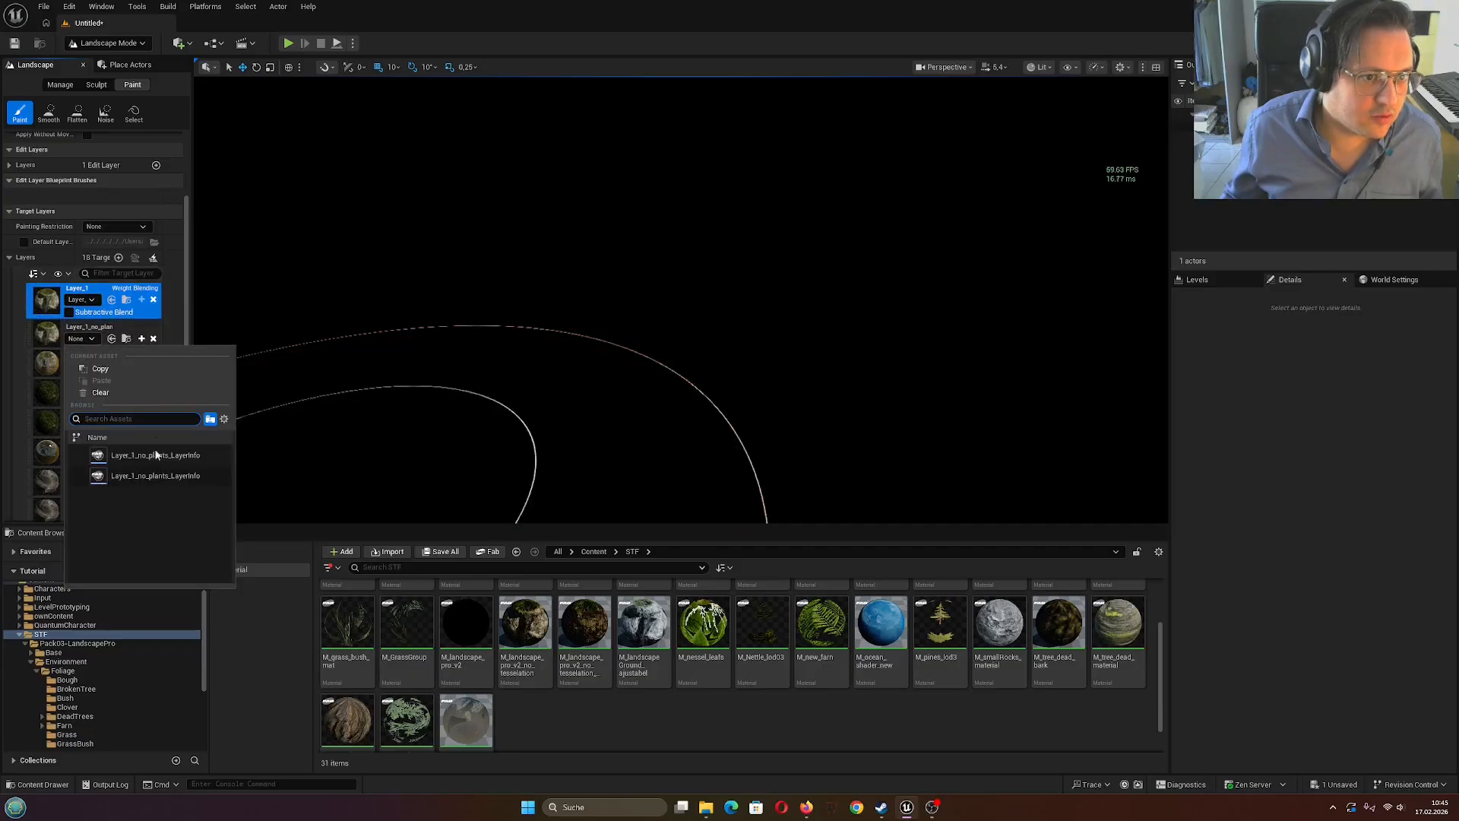
pyautogui.click(168, 472)
pyautogui.click(90, 376)
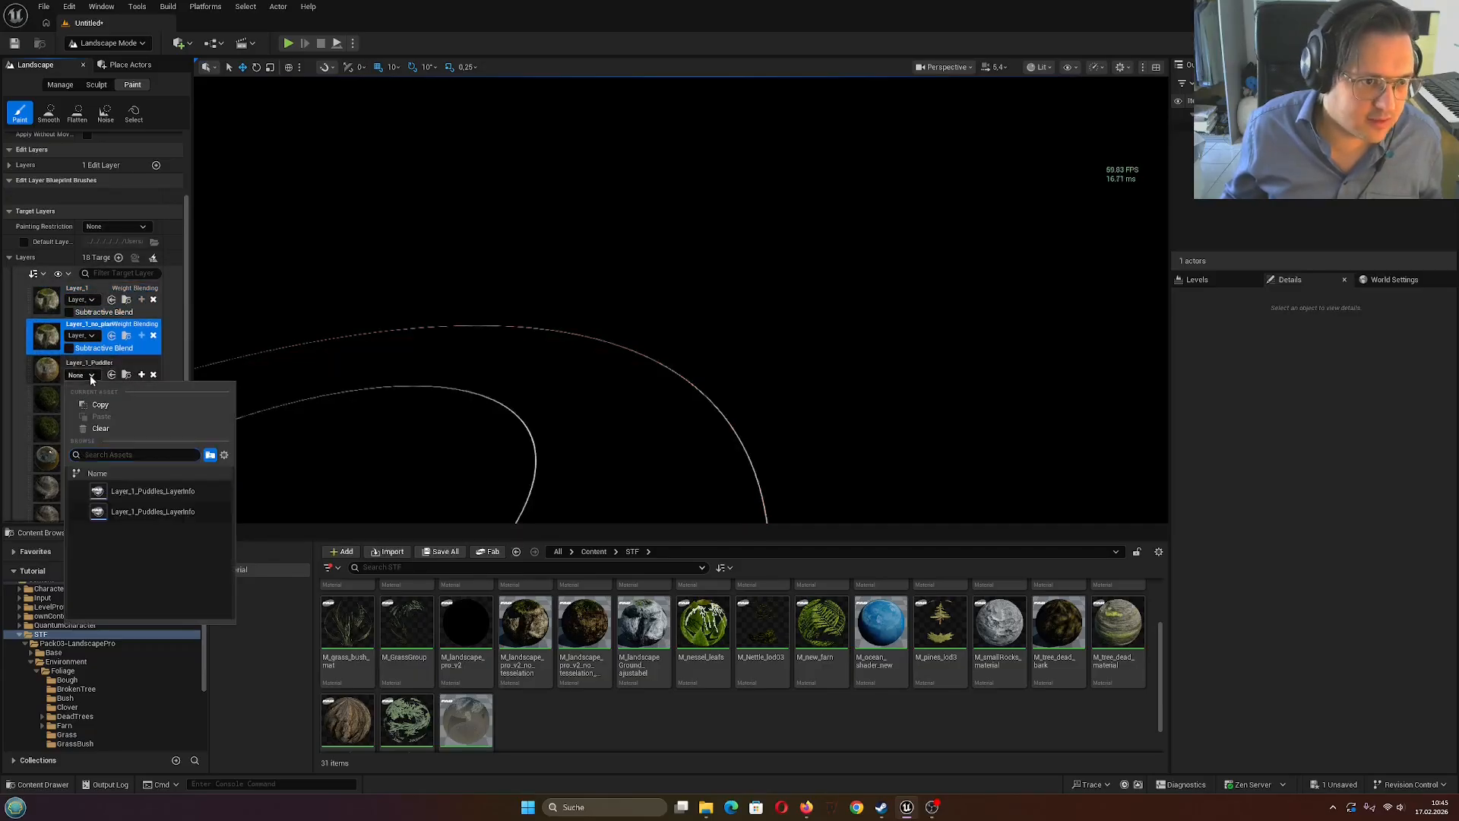
pyautogui.click(169, 493)
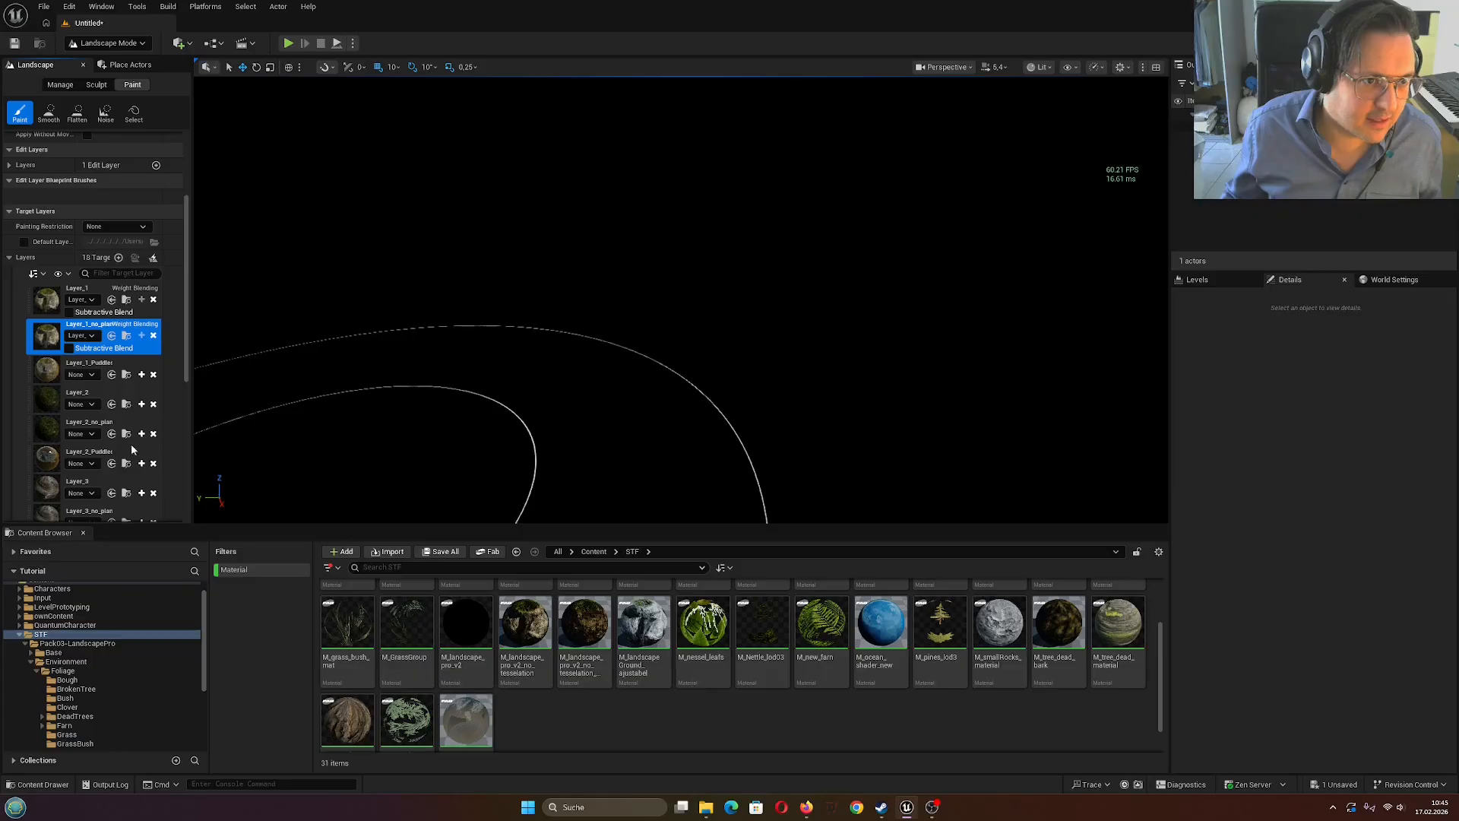
# Assign the matching LayerInfo assets to the Layer_2, Layer_2_no_plants and Layer_2_Puddles target layers
pyautogui.click(92, 411)
pyautogui.click(129, 529)
pyautogui.scroll(-2, 92, 380)
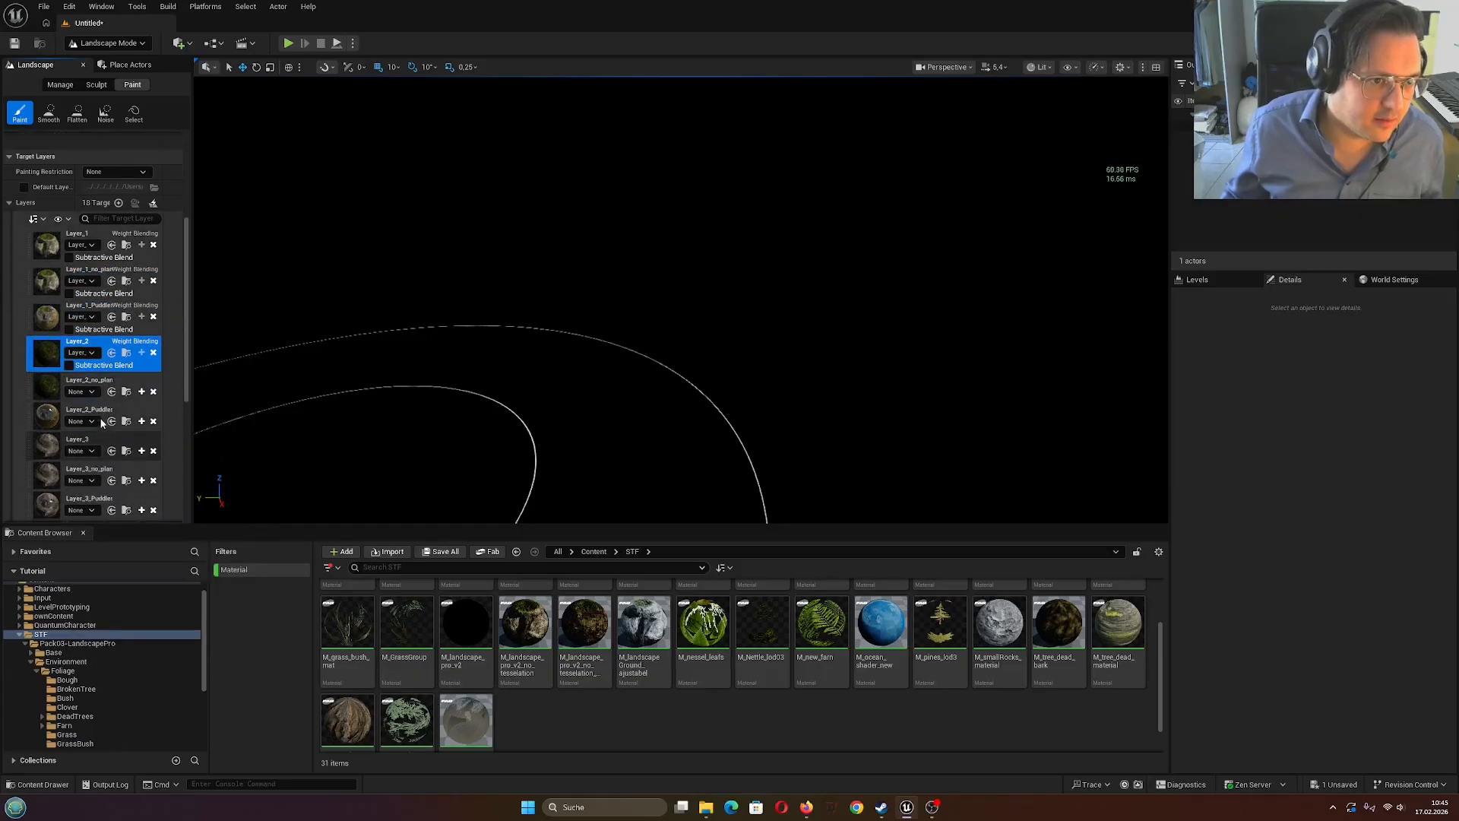
pyautogui.click(89, 393)
pyautogui.click(135, 507)
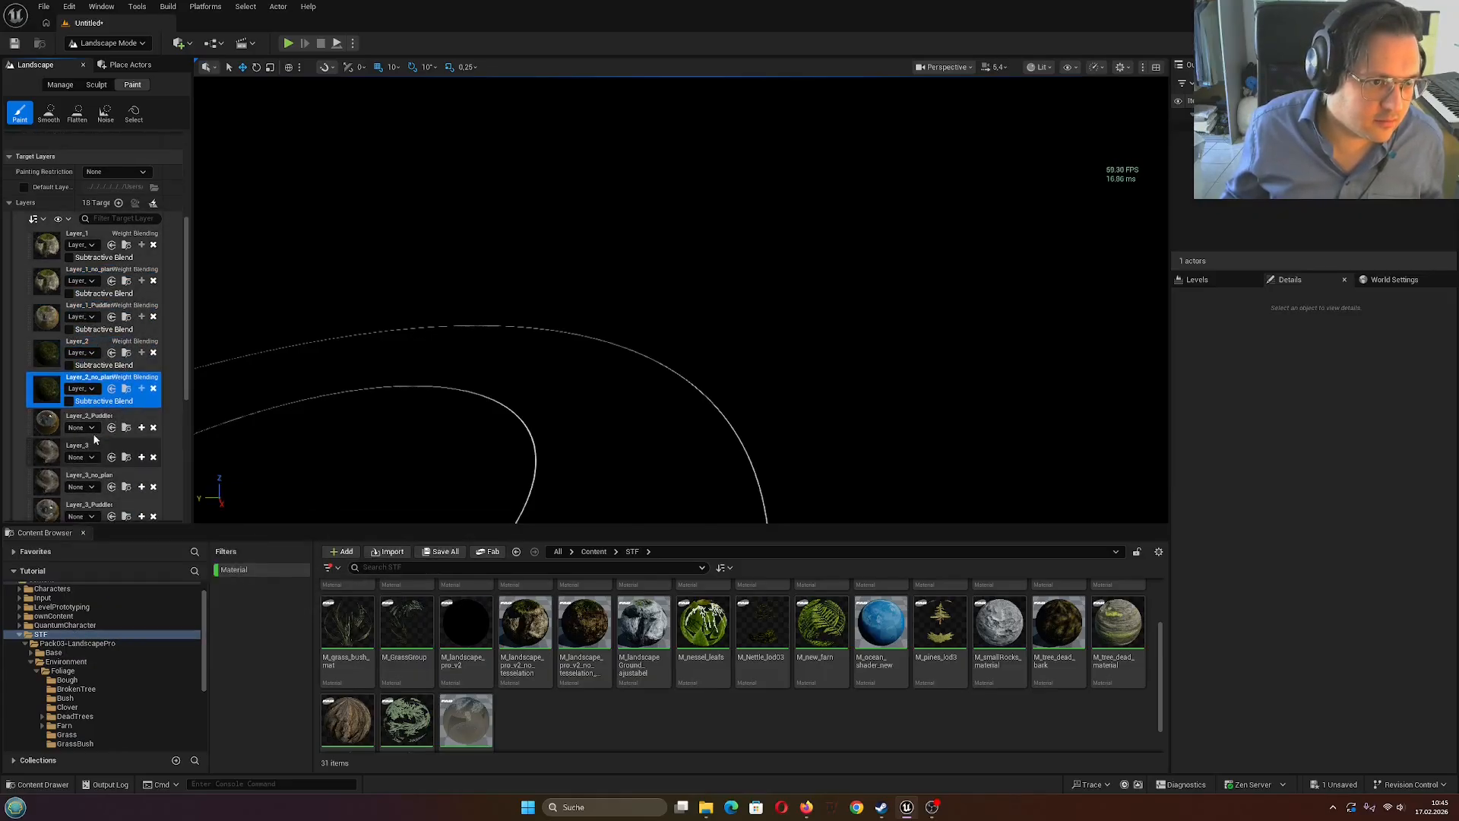
pyautogui.click(81, 427)
pyautogui.click(137, 543)
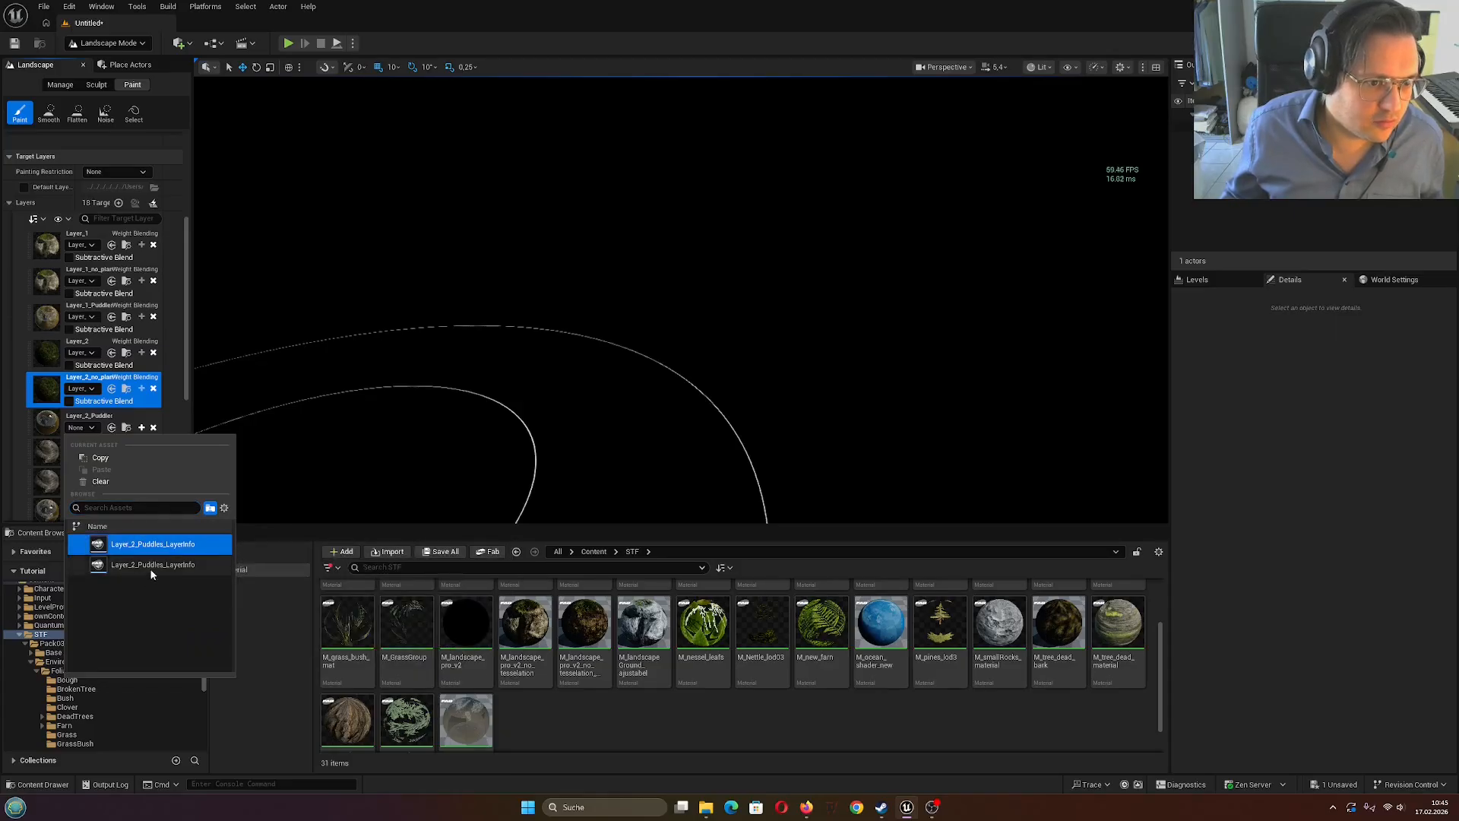
pyautogui.click(148, 564)
pyautogui.click(93, 424)
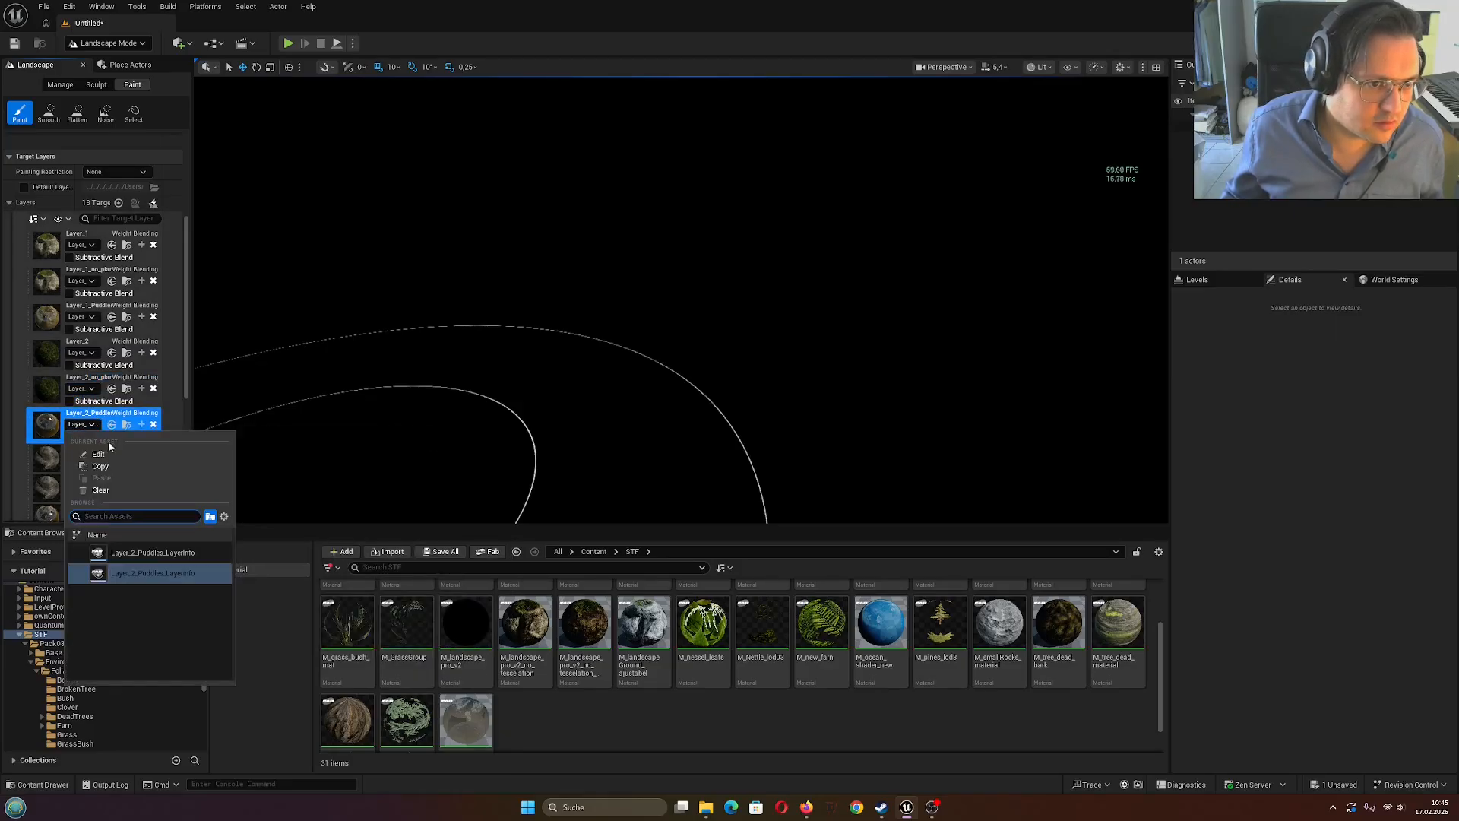
pyautogui.click(148, 550)
pyautogui.click(92, 390)
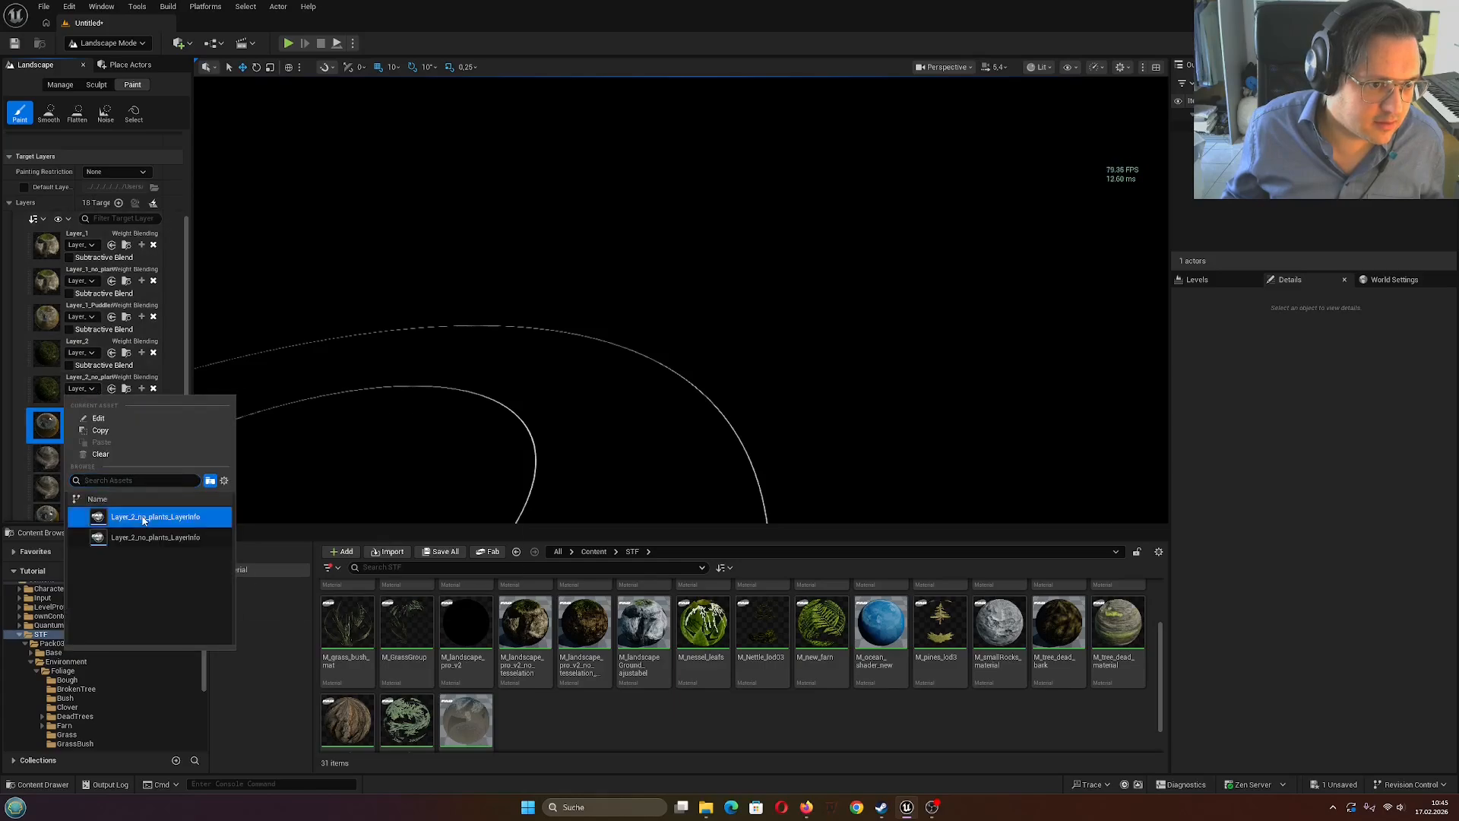
pyautogui.click(40, 430)
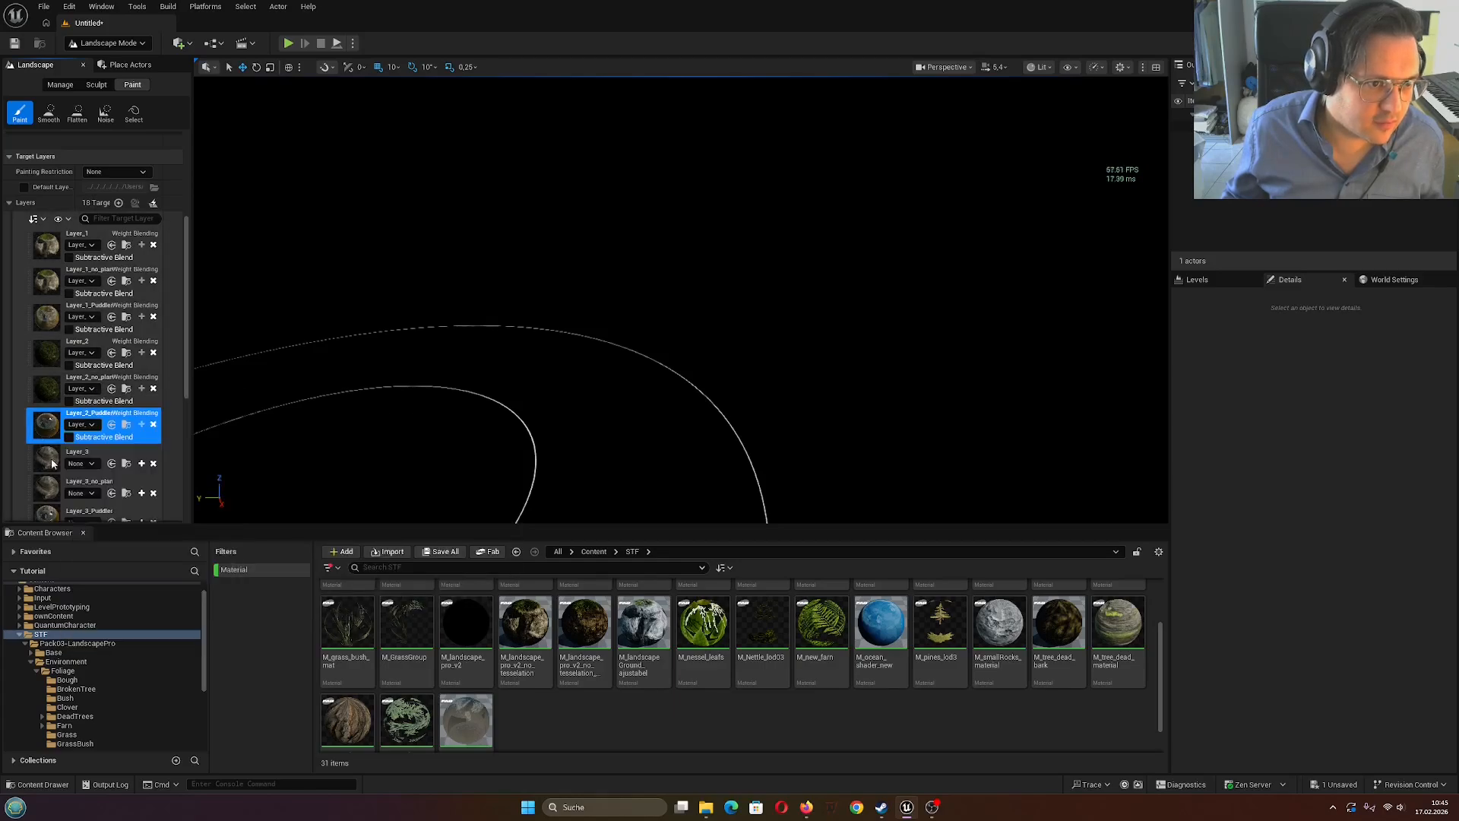
# Assign the matching LayerInfo assets to the Layer_3, Layer_3_no_plants and Layer_3_Puddles target layers
pyautogui.click(90, 464)
pyautogui.click(137, 580)
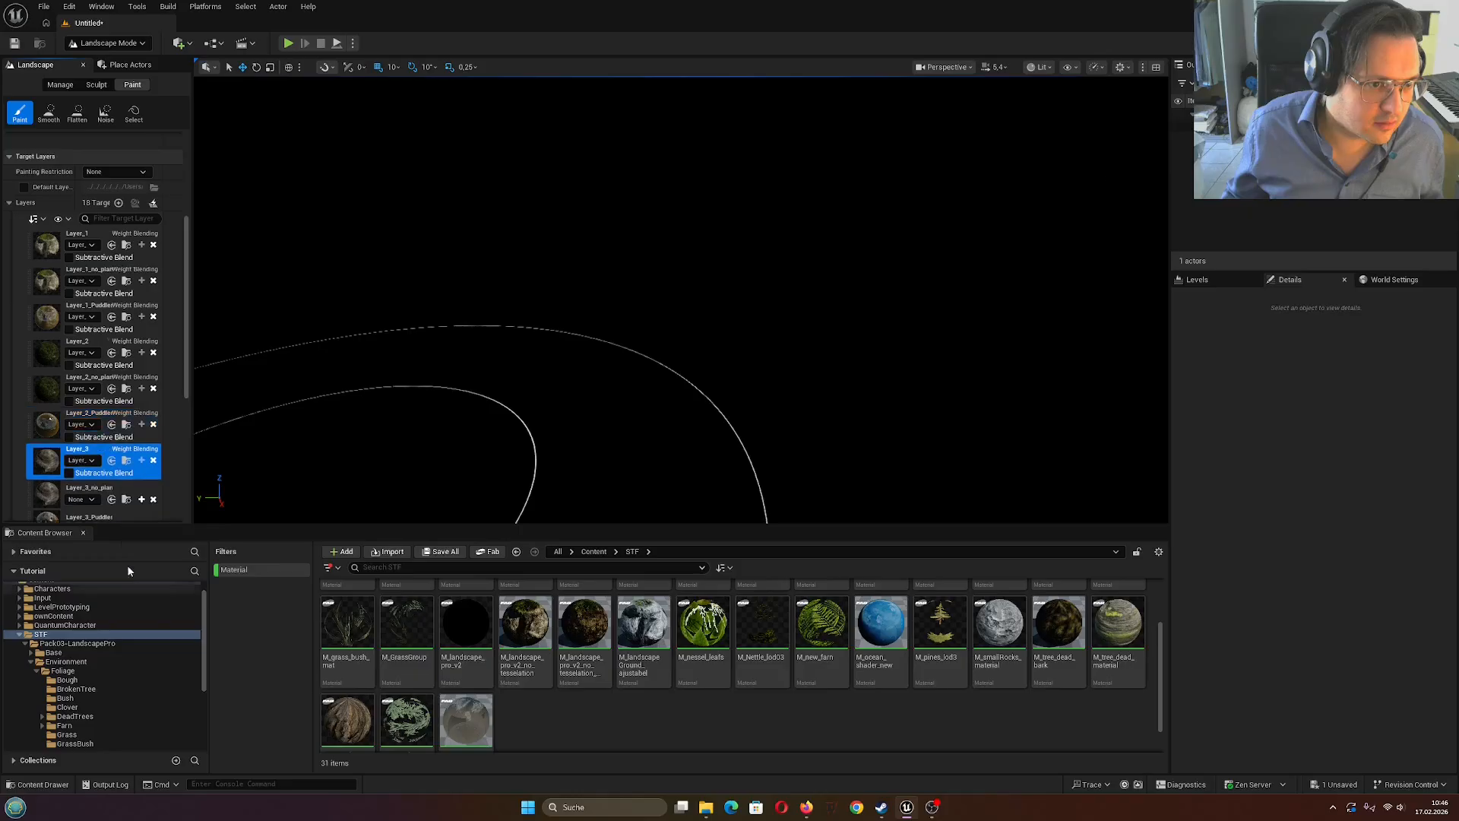
pyautogui.scroll(-3, 111, 452)
pyautogui.scroll(-3, 111, 452)
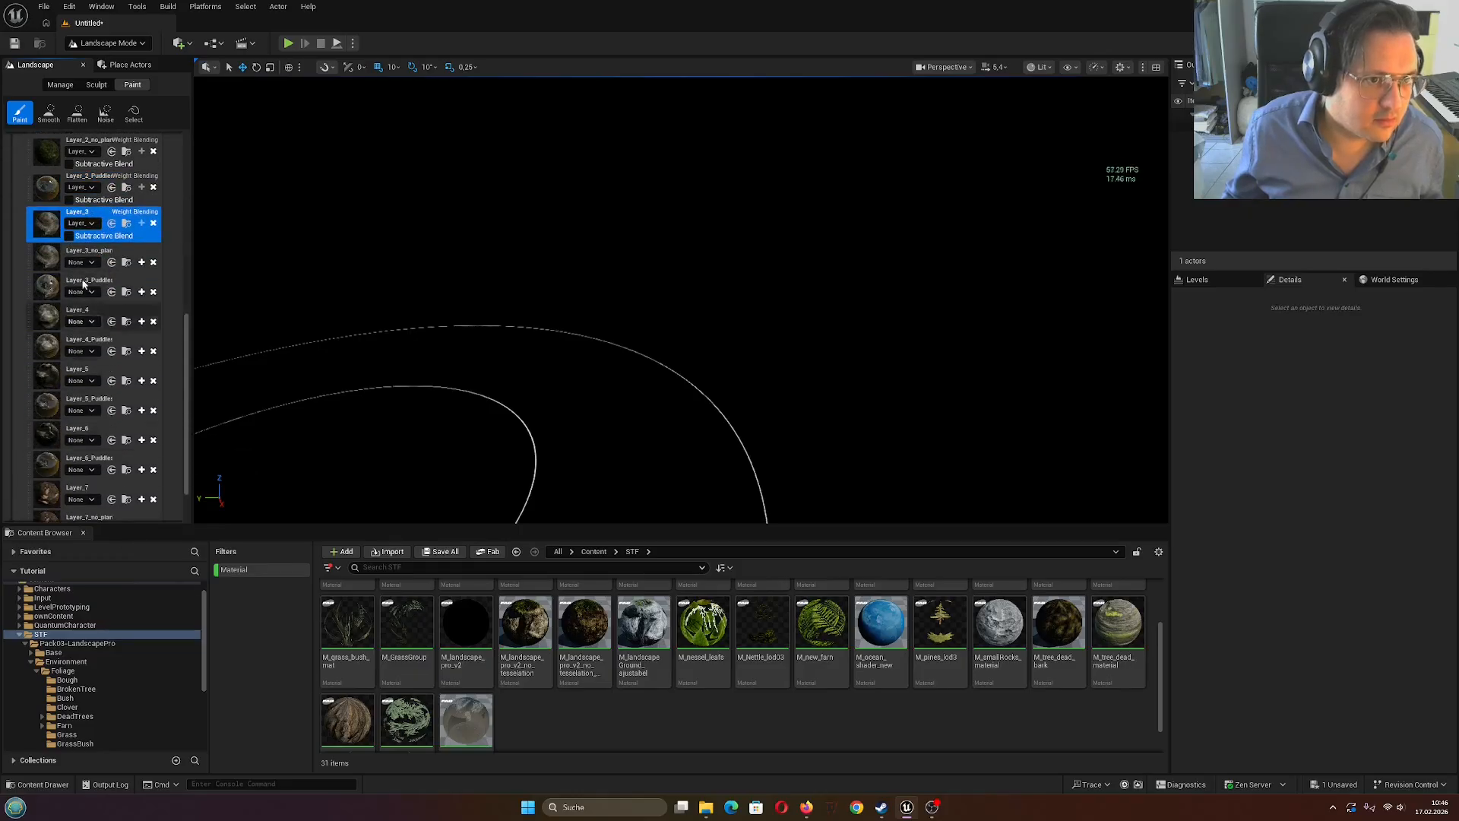
pyautogui.click(89, 259)
pyautogui.click(130, 383)
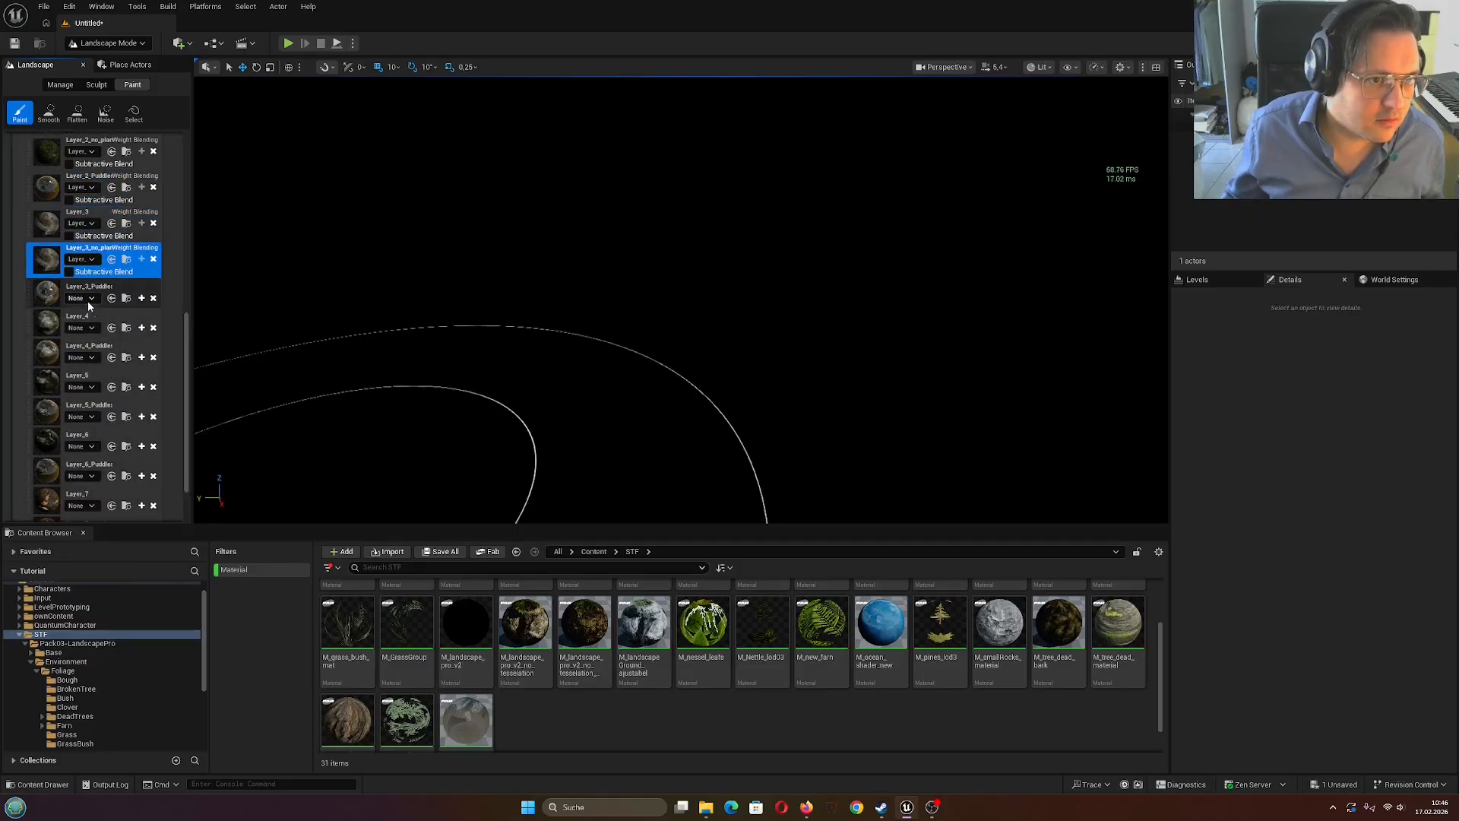
pyautogui.click(88, 298)
pyautogui.click(139, 416)
# Assign the matching LayerInfo assets to Layer_4, Layer_4_Puddles, Layer_5 and Layer_5_Puddles
pyautogui.click(81, 330)
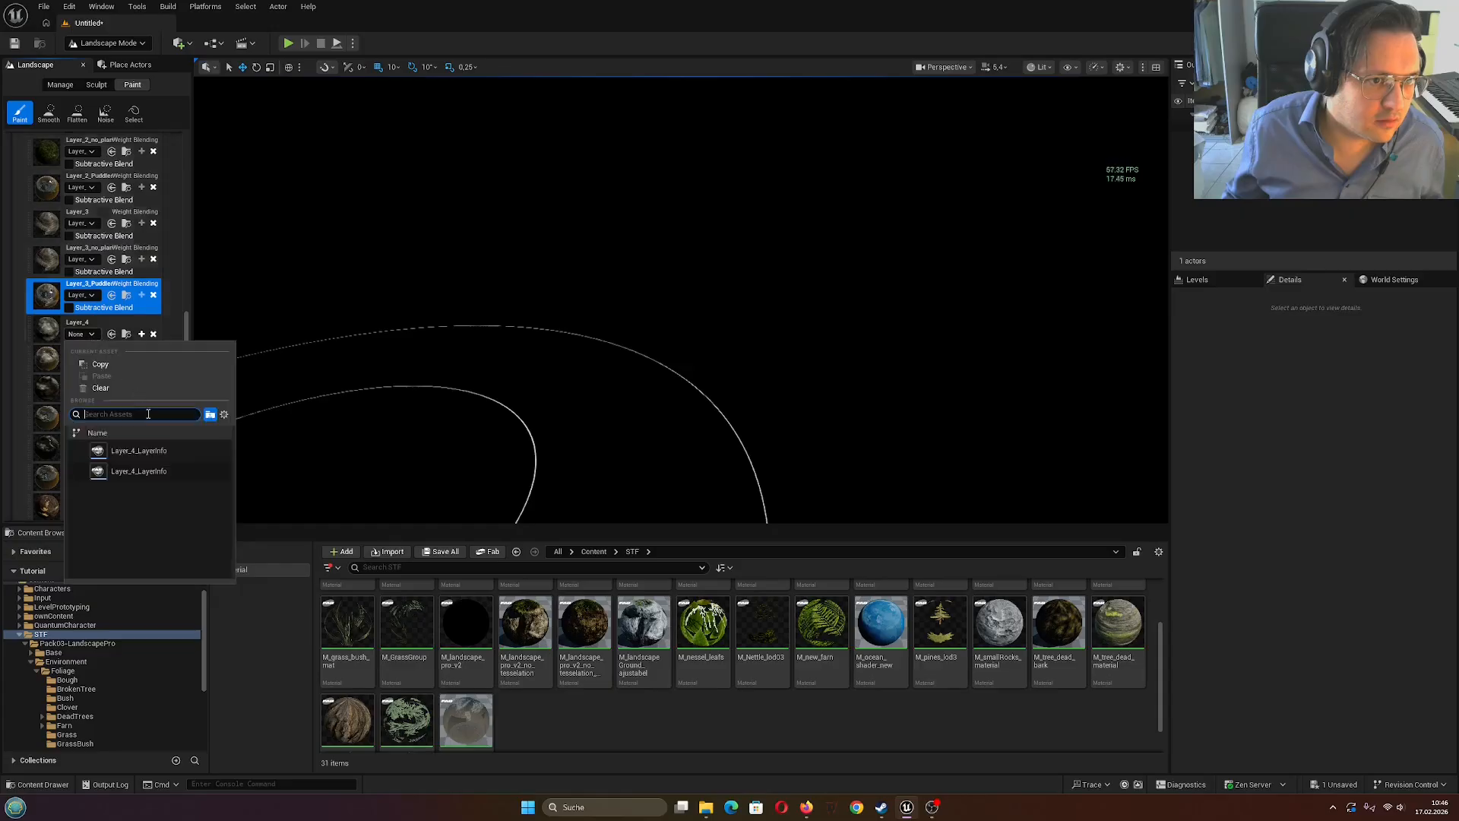
pyautogui.click(114, 452)
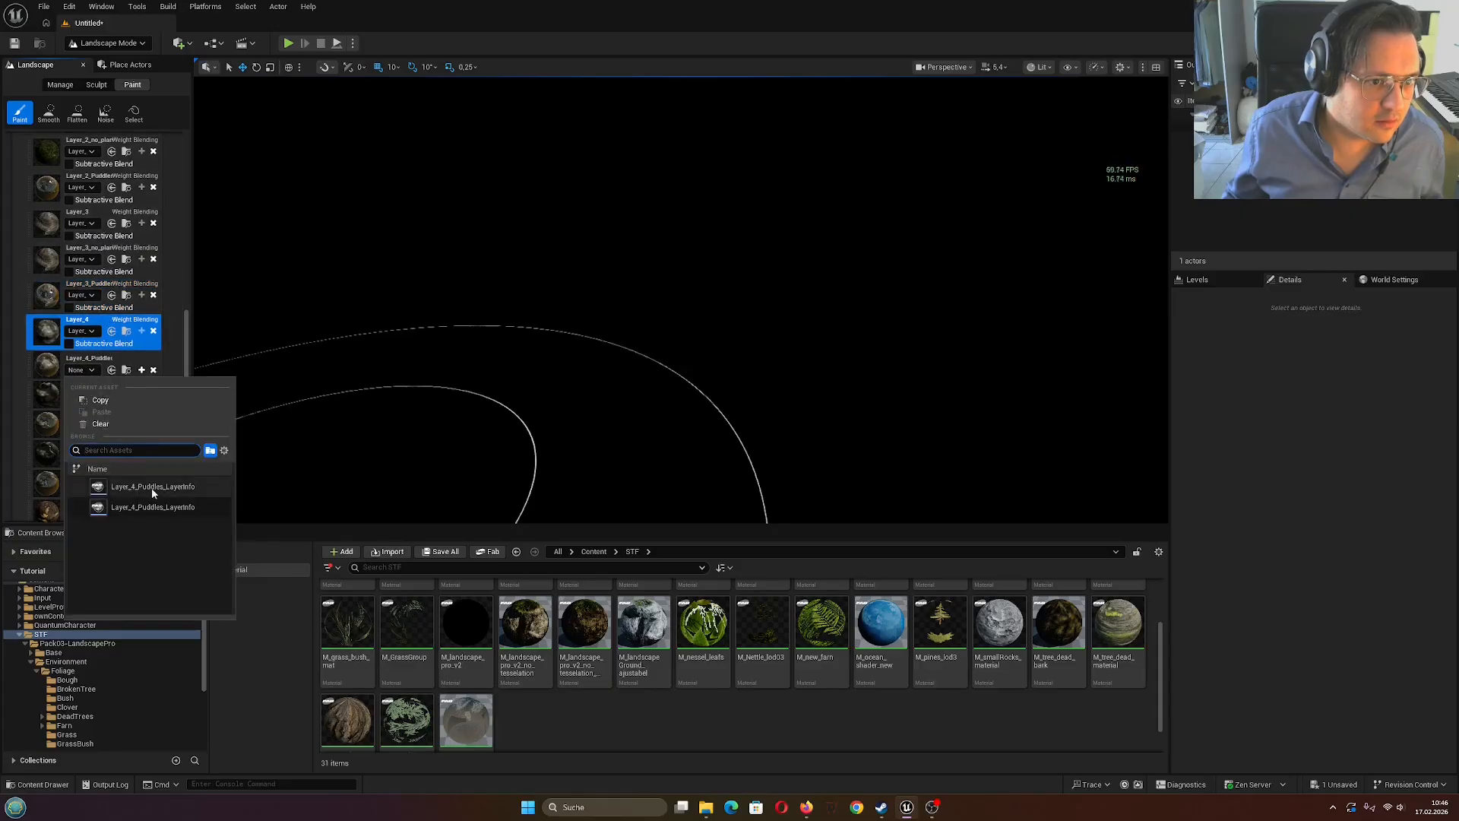
pyautogui.click(152, 487)
pyautogui.click(82, 406)
pyautogui.click(135, 522)
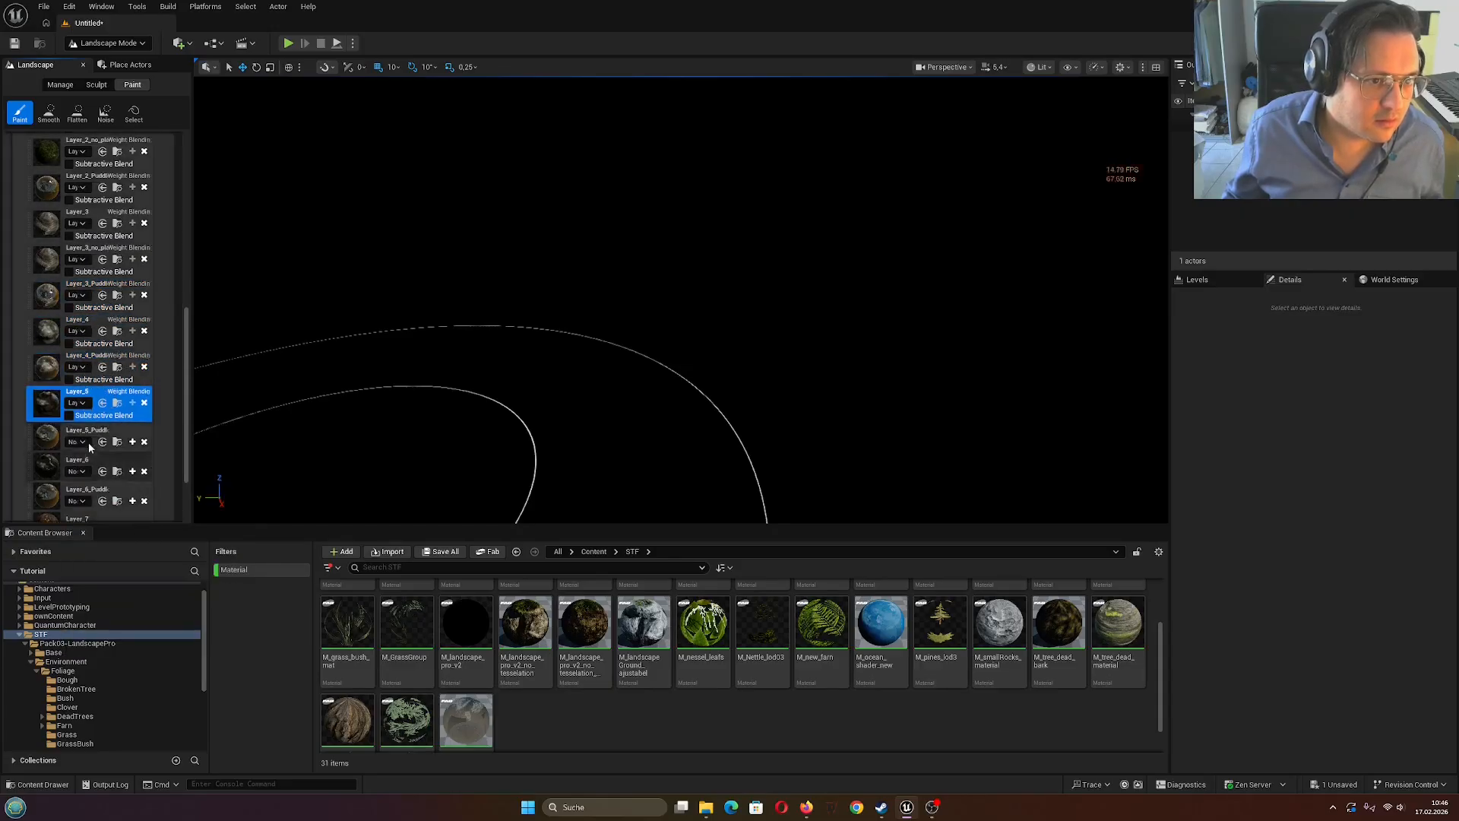
pyautogui.click(88, 440)
pyautogui.click(114, 557)
# Assign the matching LayerInfo assets to the Layer_6 and Layer_6_Puddles target layers
pyautogui.scroll(-3, 116, 457)
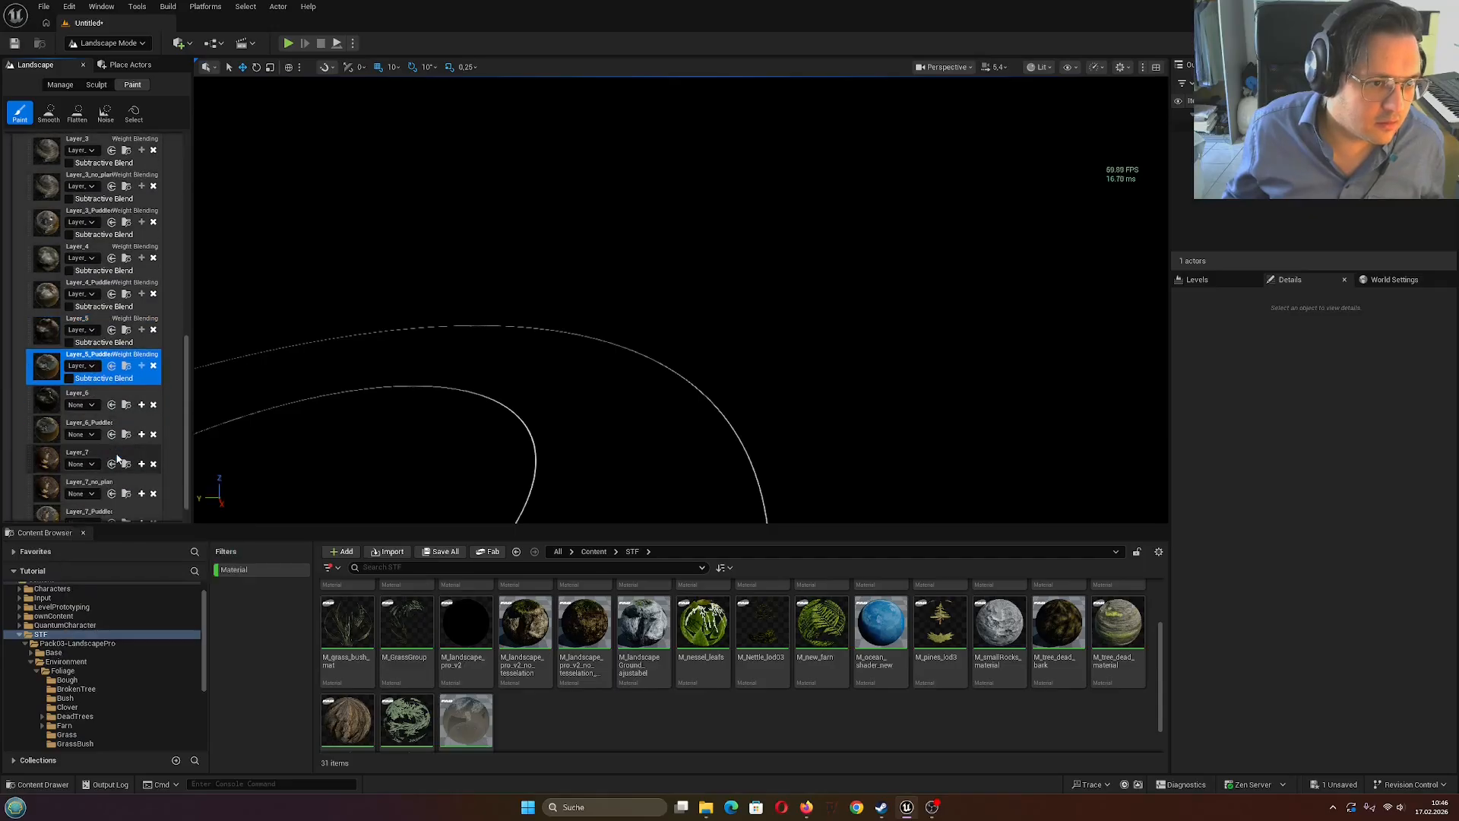
pyautogui.click(82, 356)
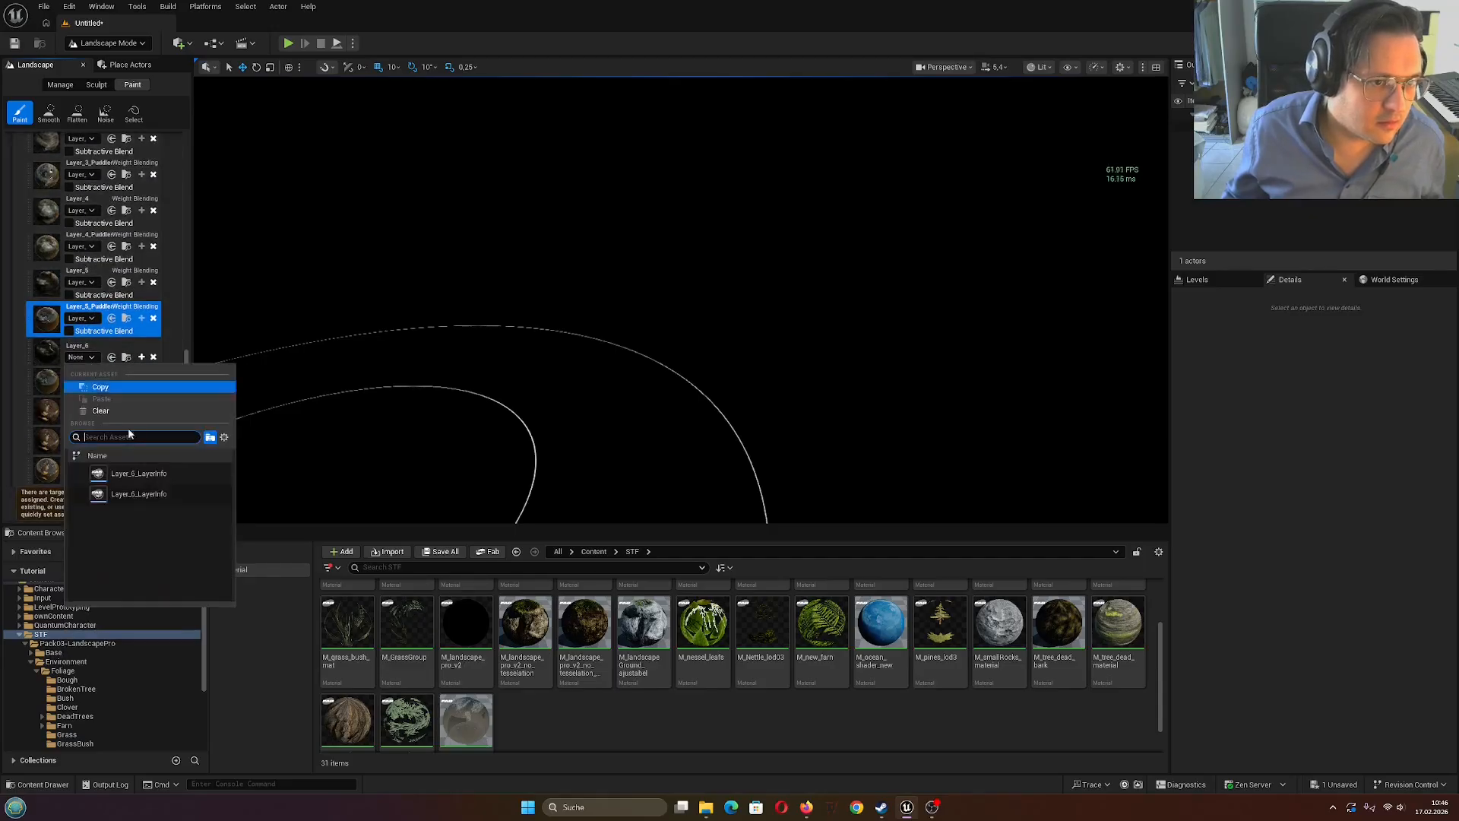
pyautogui.click(136, 473)
pyautogui.click(82, 393)
pyautogui.click(171, 512)
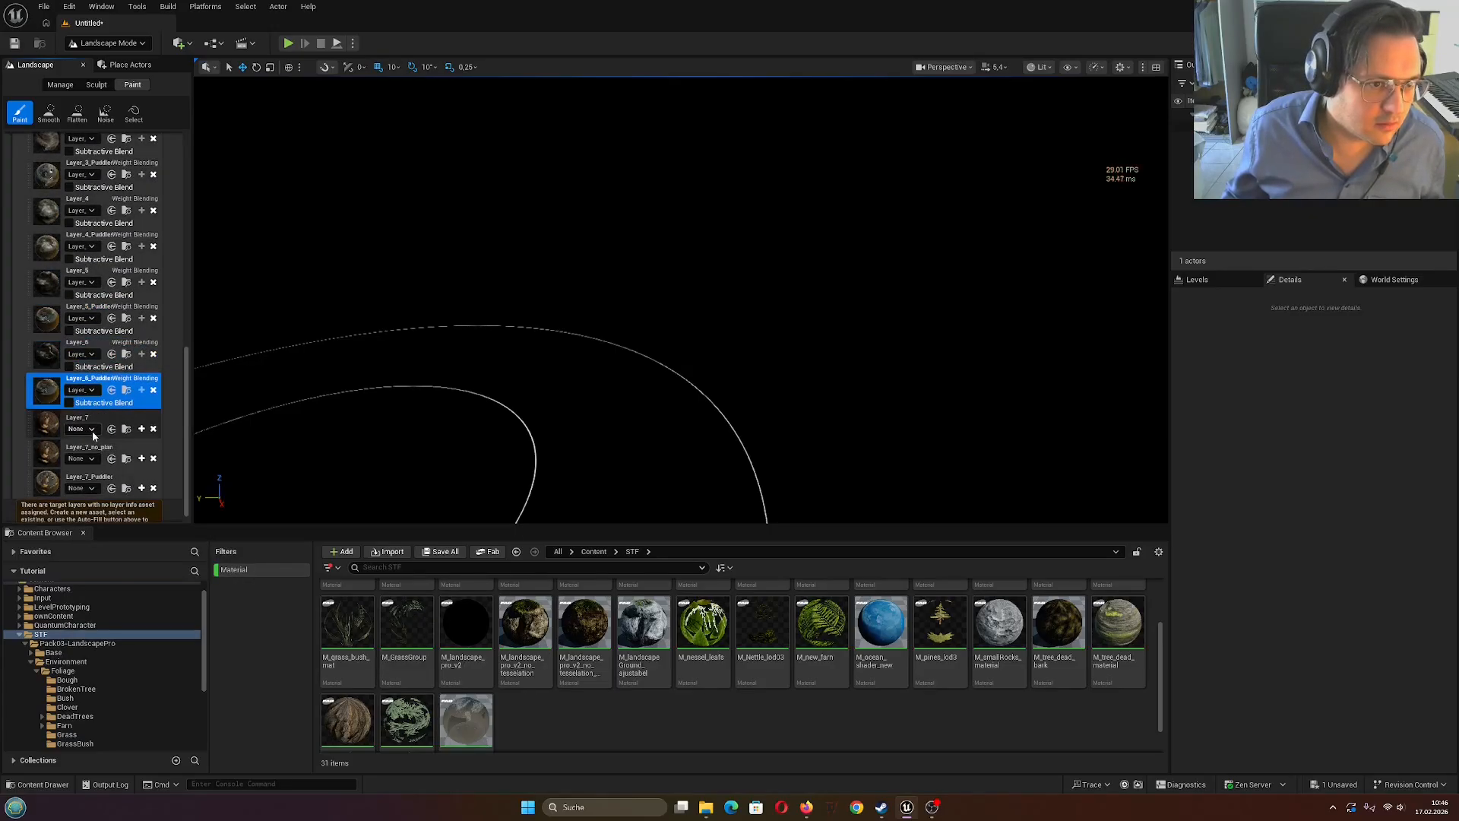
# Assign the matching LayerInfo assets to the Layer_7, Layer_7_no_plants and Layer_7_Puddles target layers
pyautogui.click(84, 429)
pyautogui.click(157, 546)
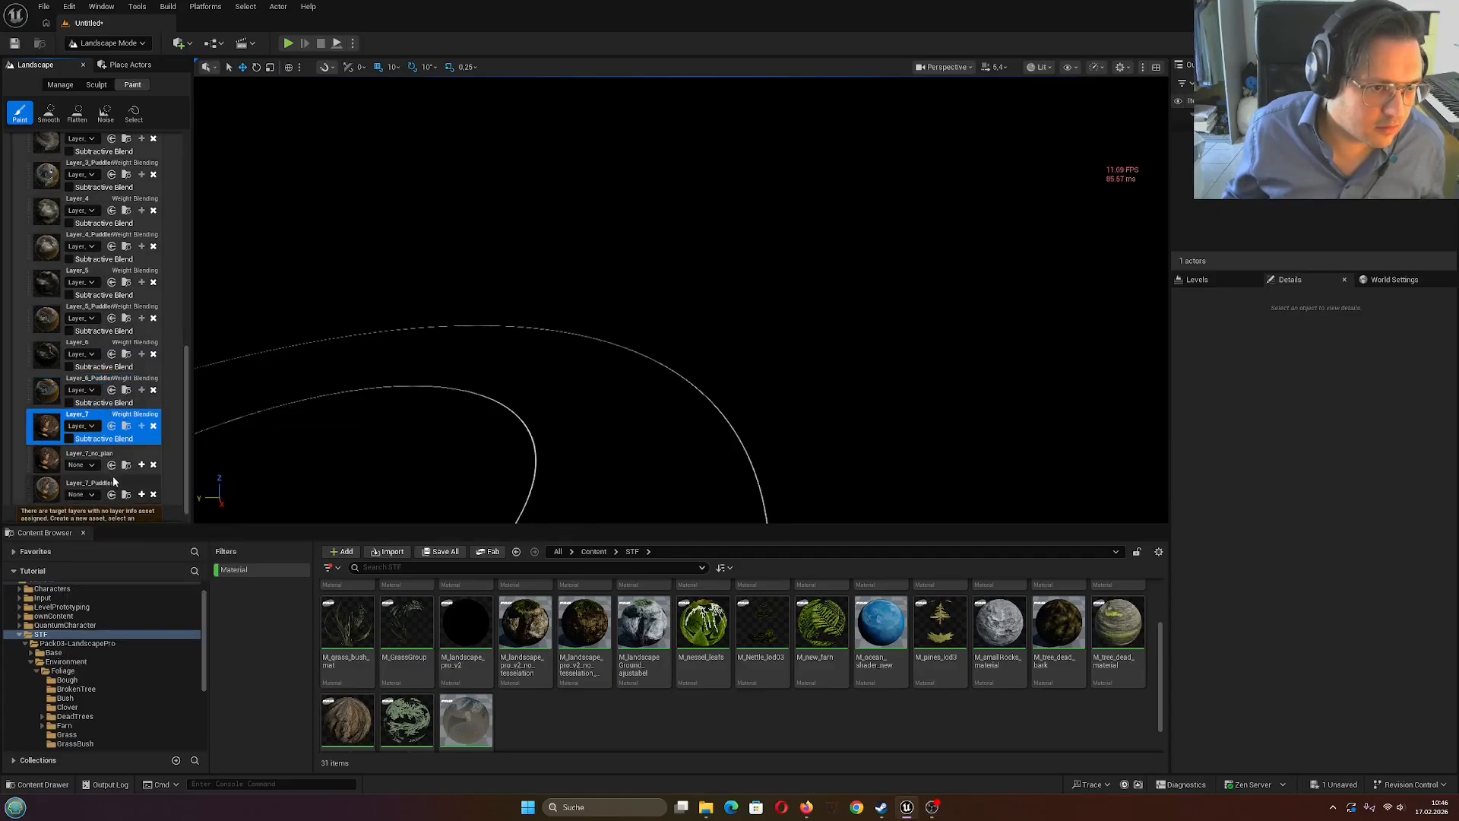
pyautogui.click(81, 464)
pyautogui.click(150, 583)
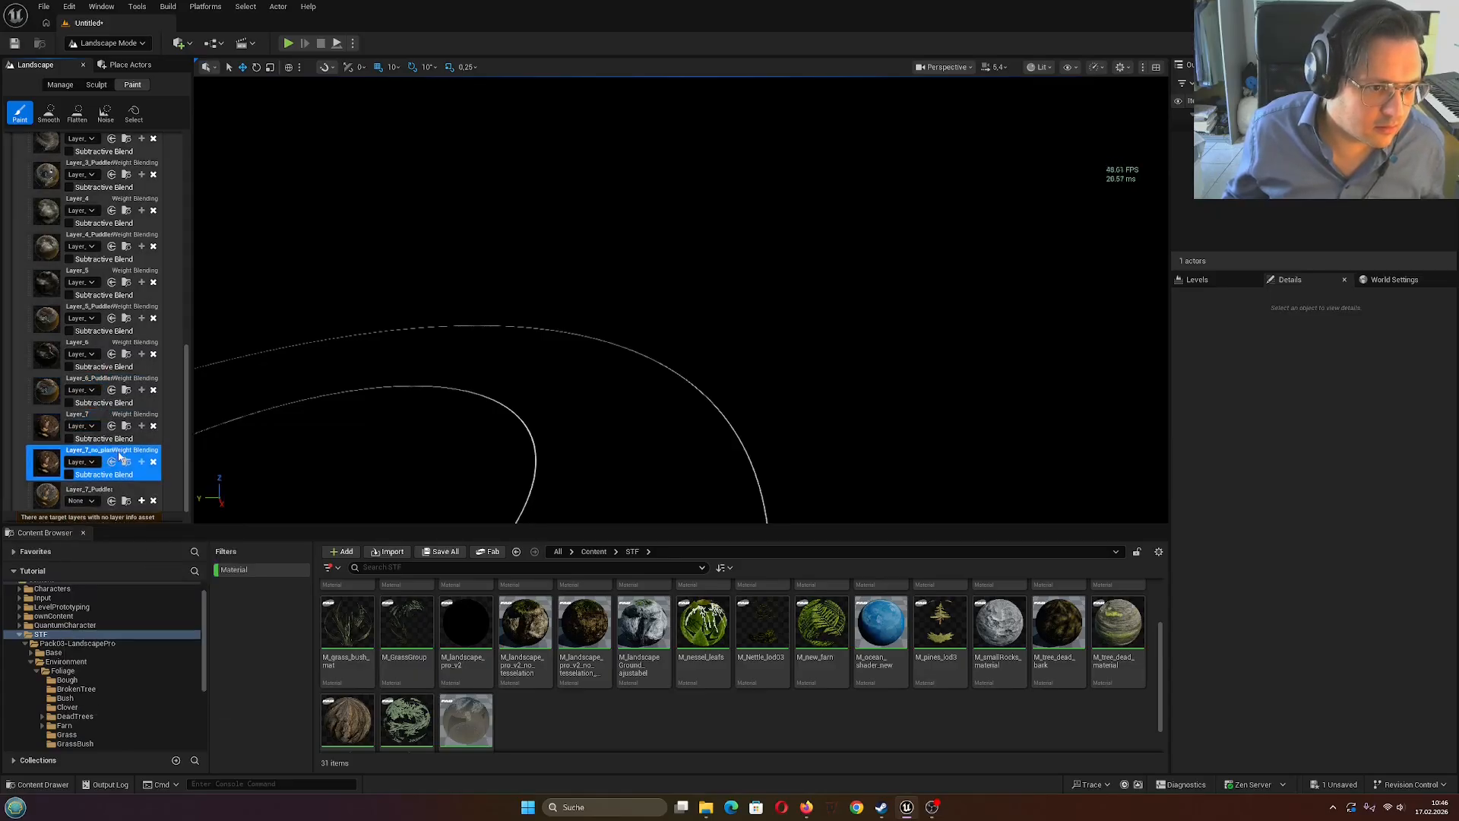
pyautogui.scroll(-1, 88, 476)
pyautogui.click(89, 476)
pyautogui.click(133, 593)
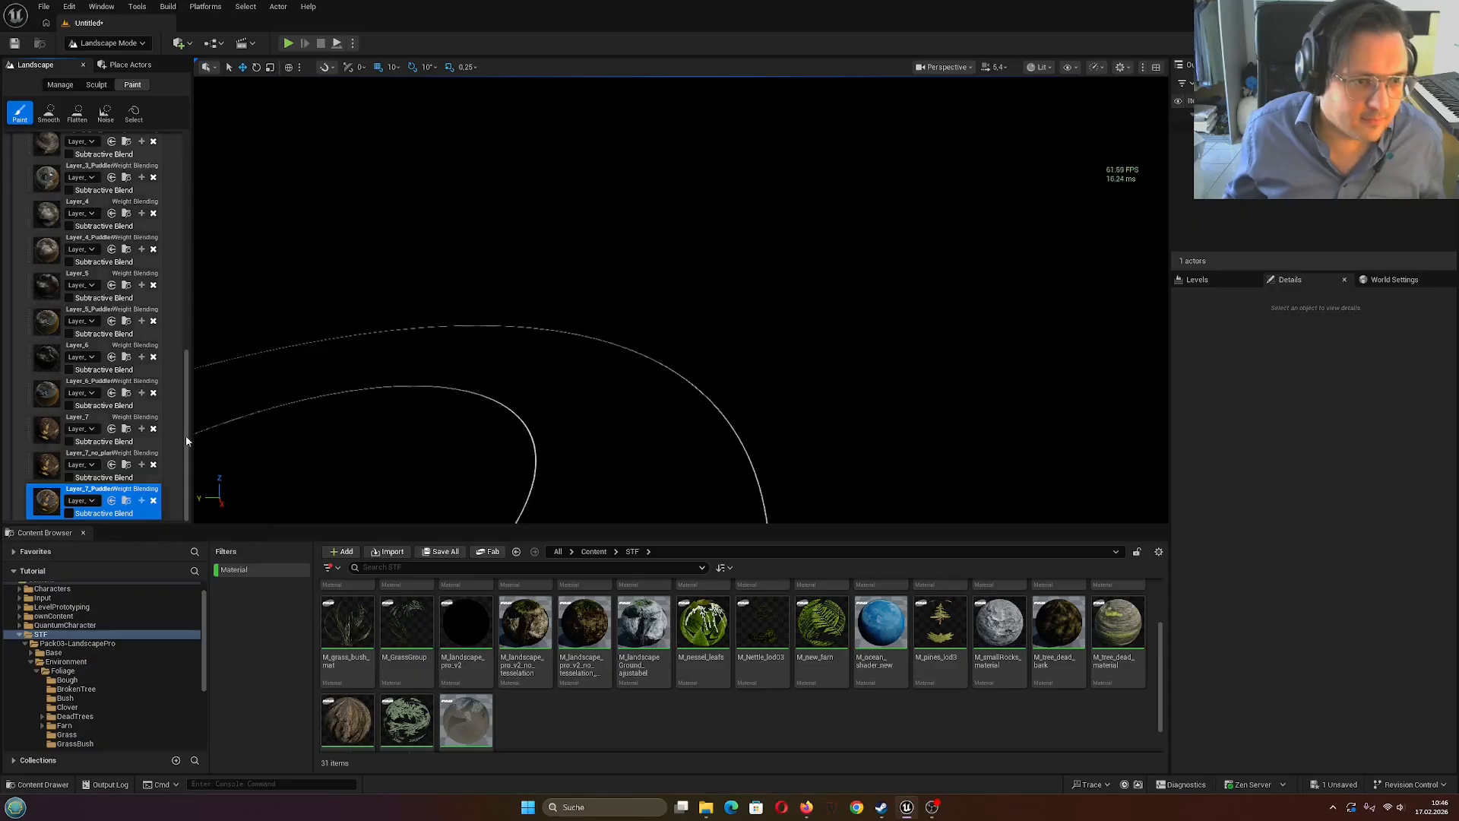
# Select Layer_1 as the target layer for painting the landscape
pyautogui.scroll(12, 162, 348)
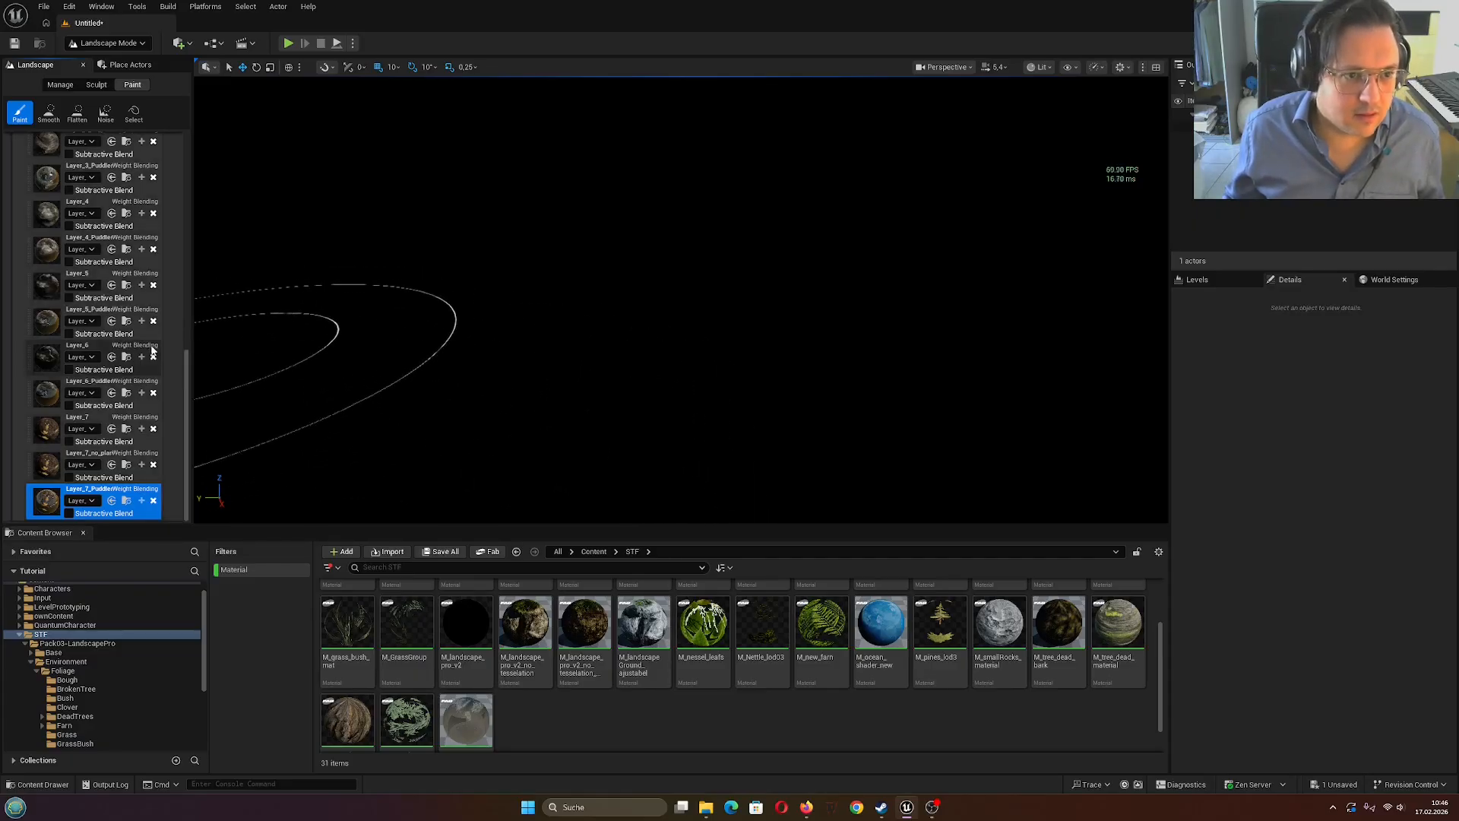
pyautogui.scroll(2, 154, 348)
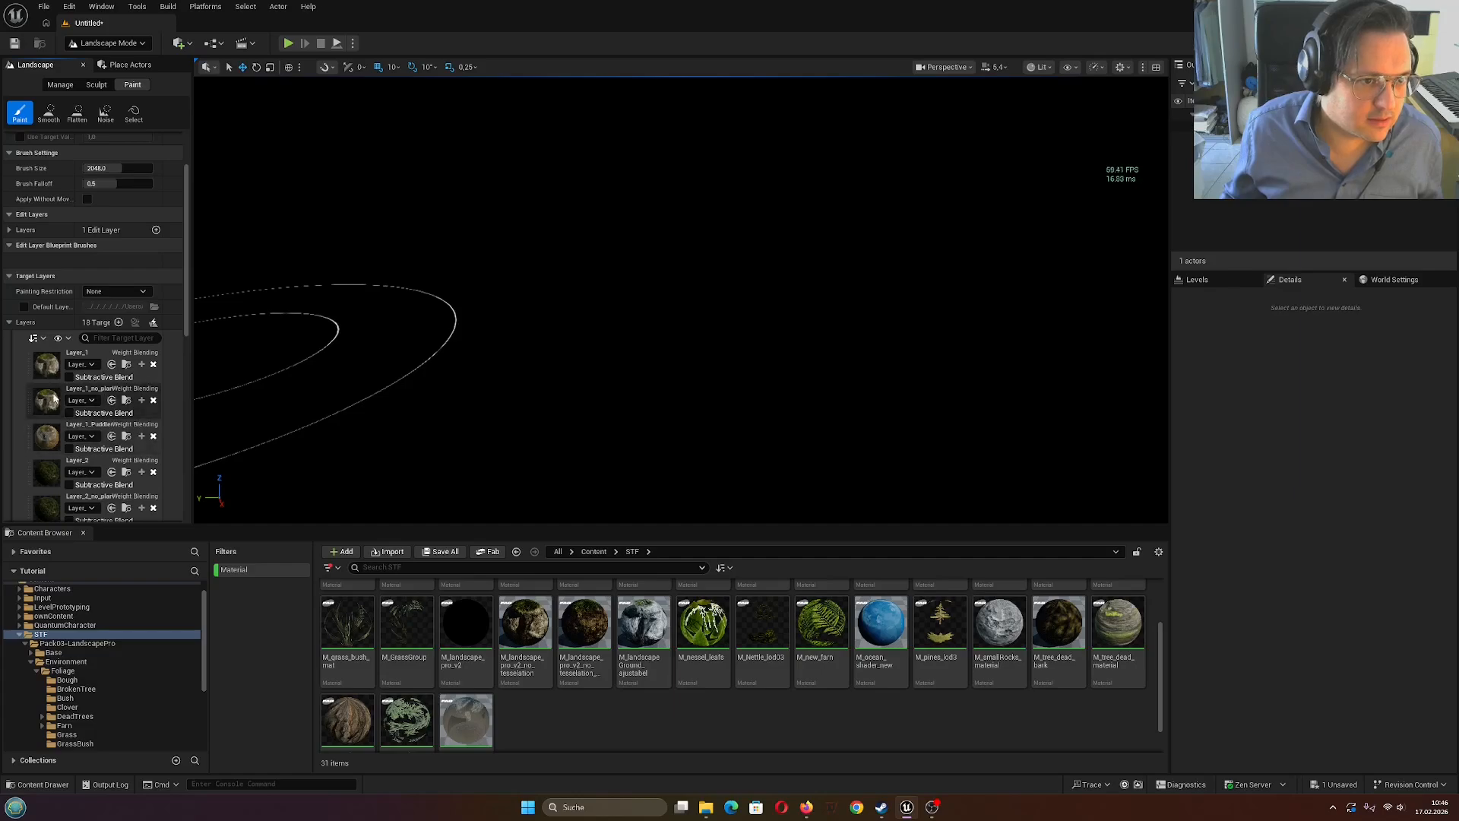
pyautogui.click(47, 370)
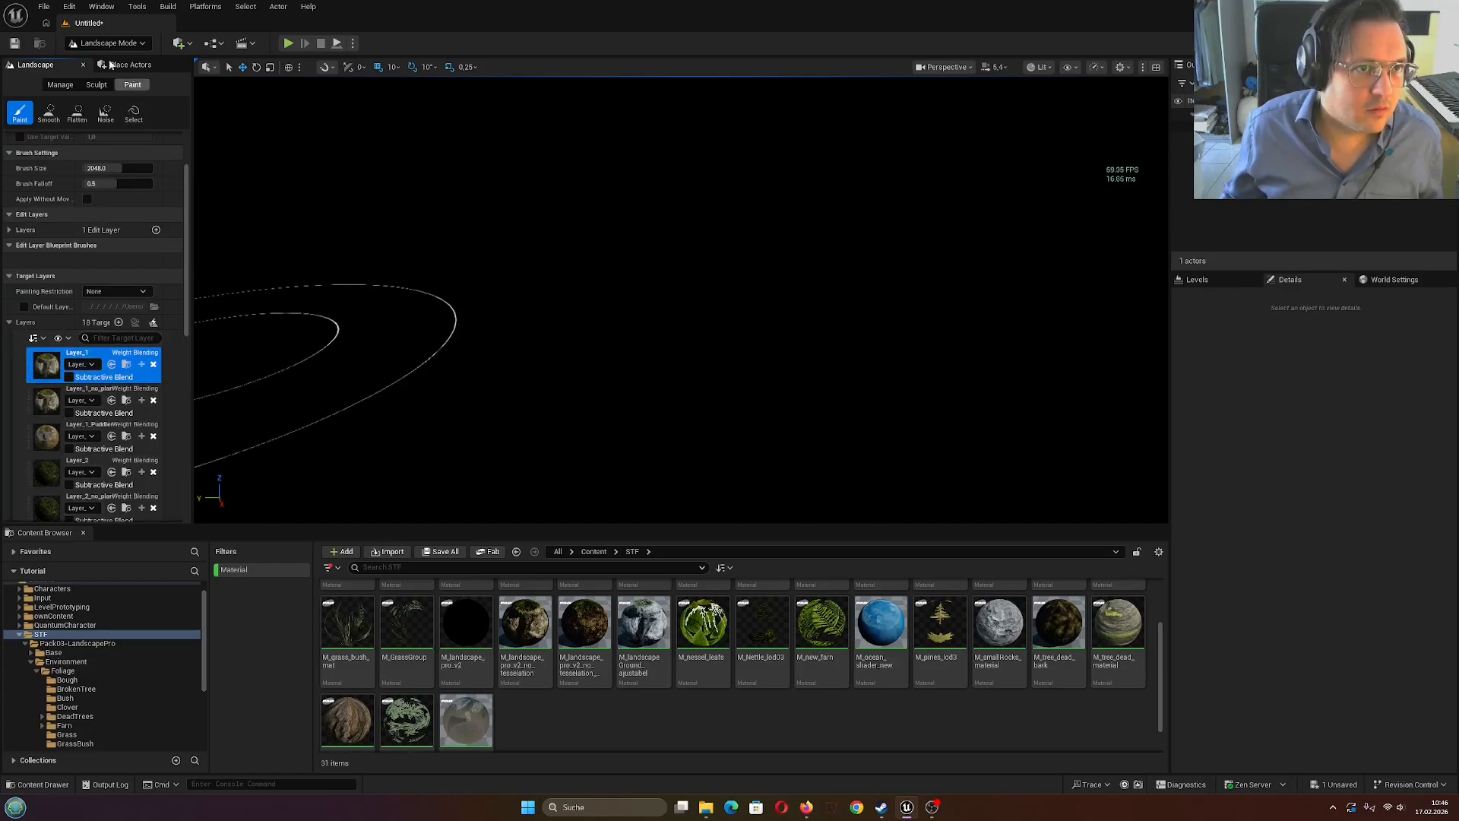
# Save the current level as forestMap3 in the ownContent/maps folder
pyautogui.click(42, 8)
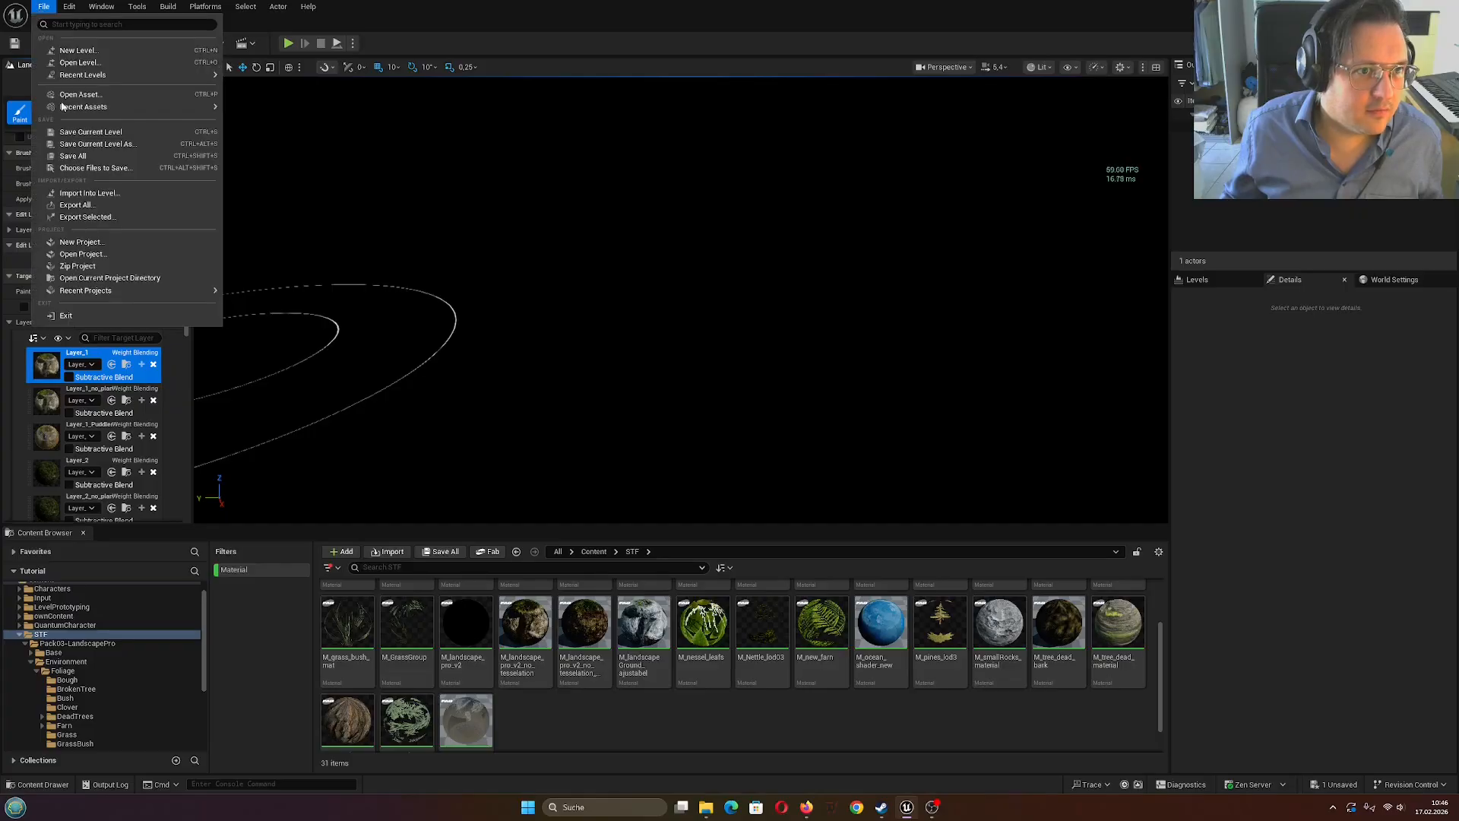
pyautogui.click(121, 145)
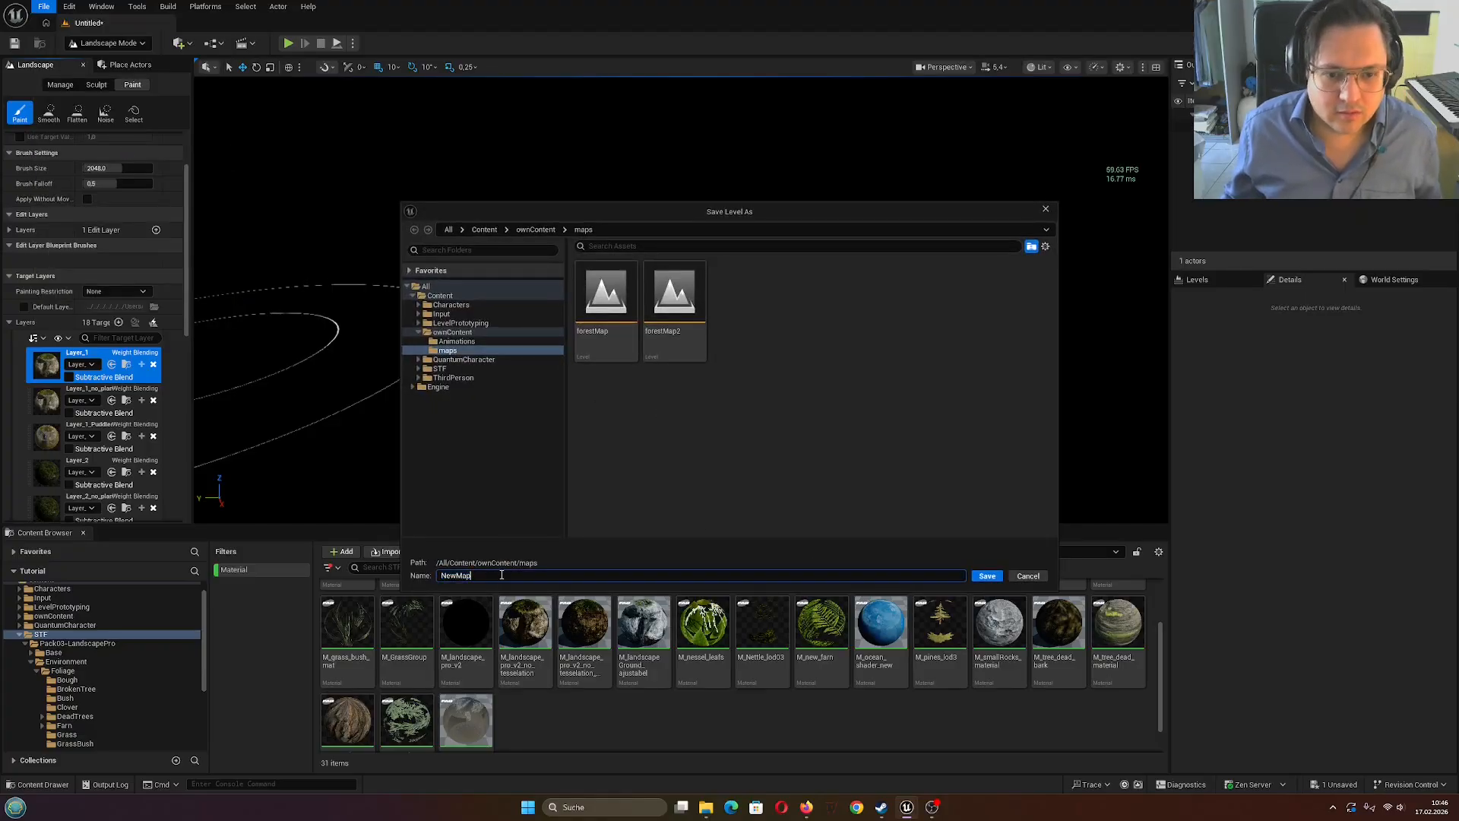
pyautogui.write('fore')
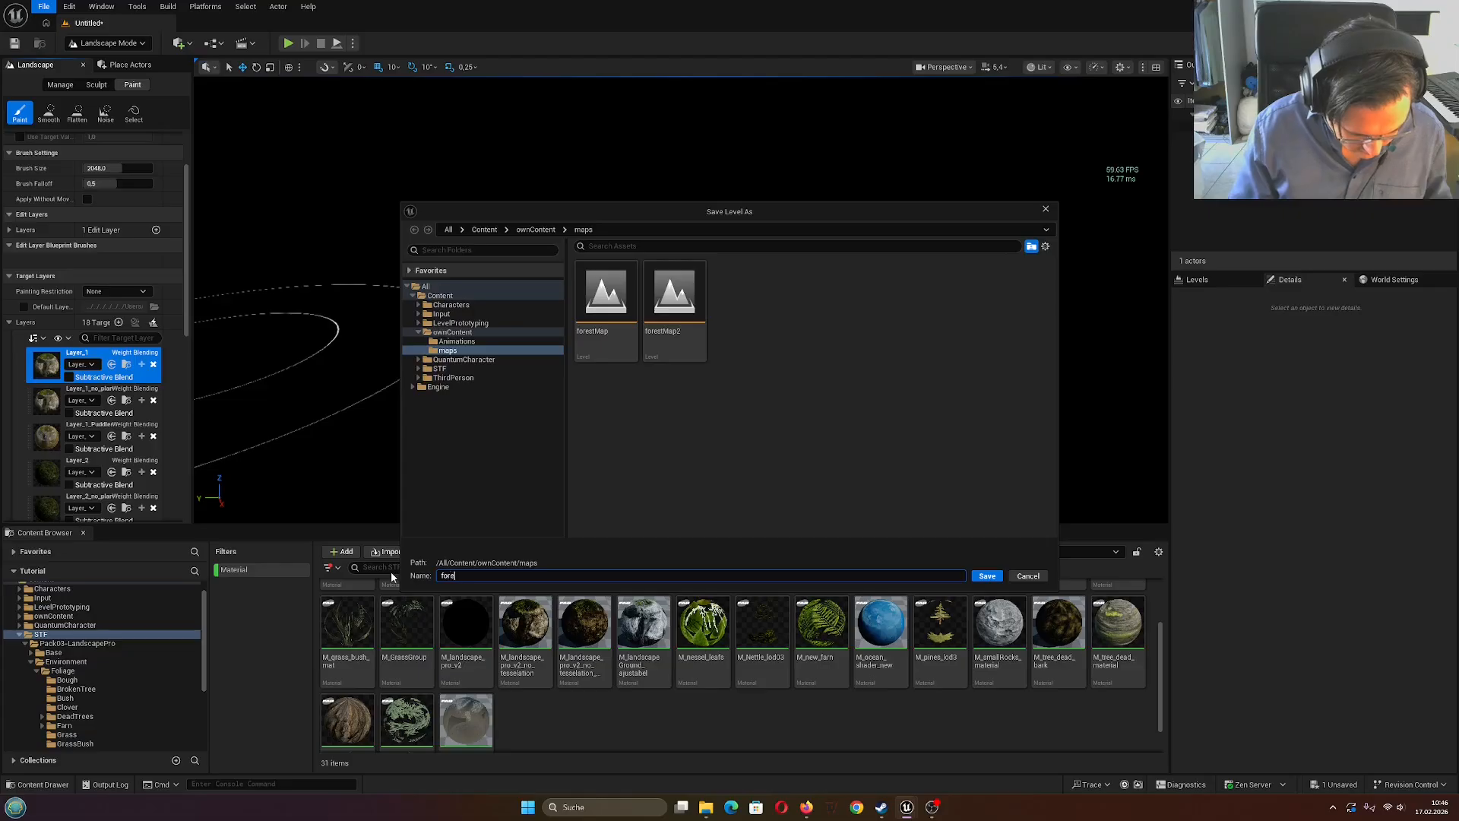
pyautogui.write('stMap3')
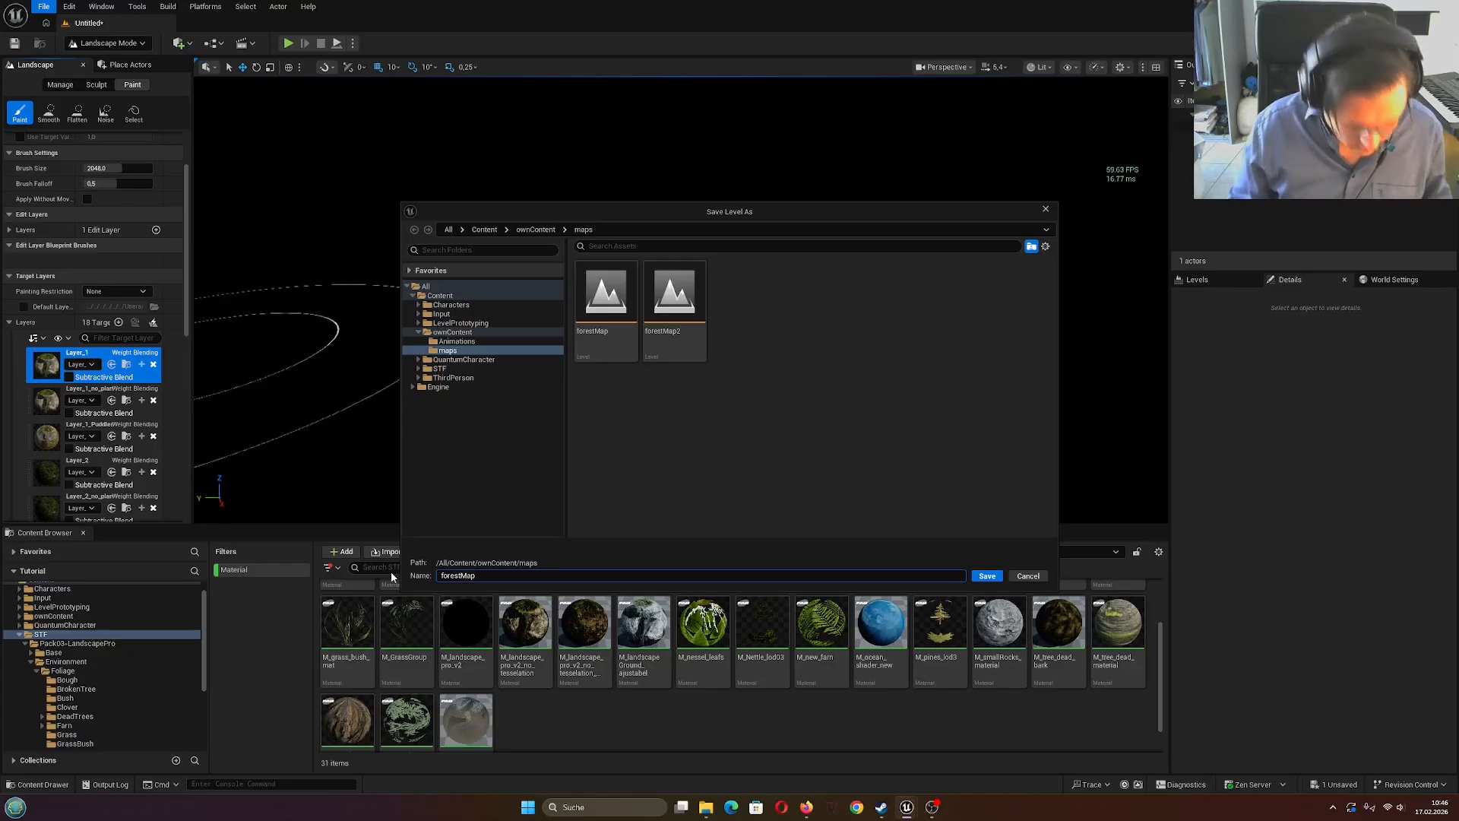
pyautogui.click(992, 577)
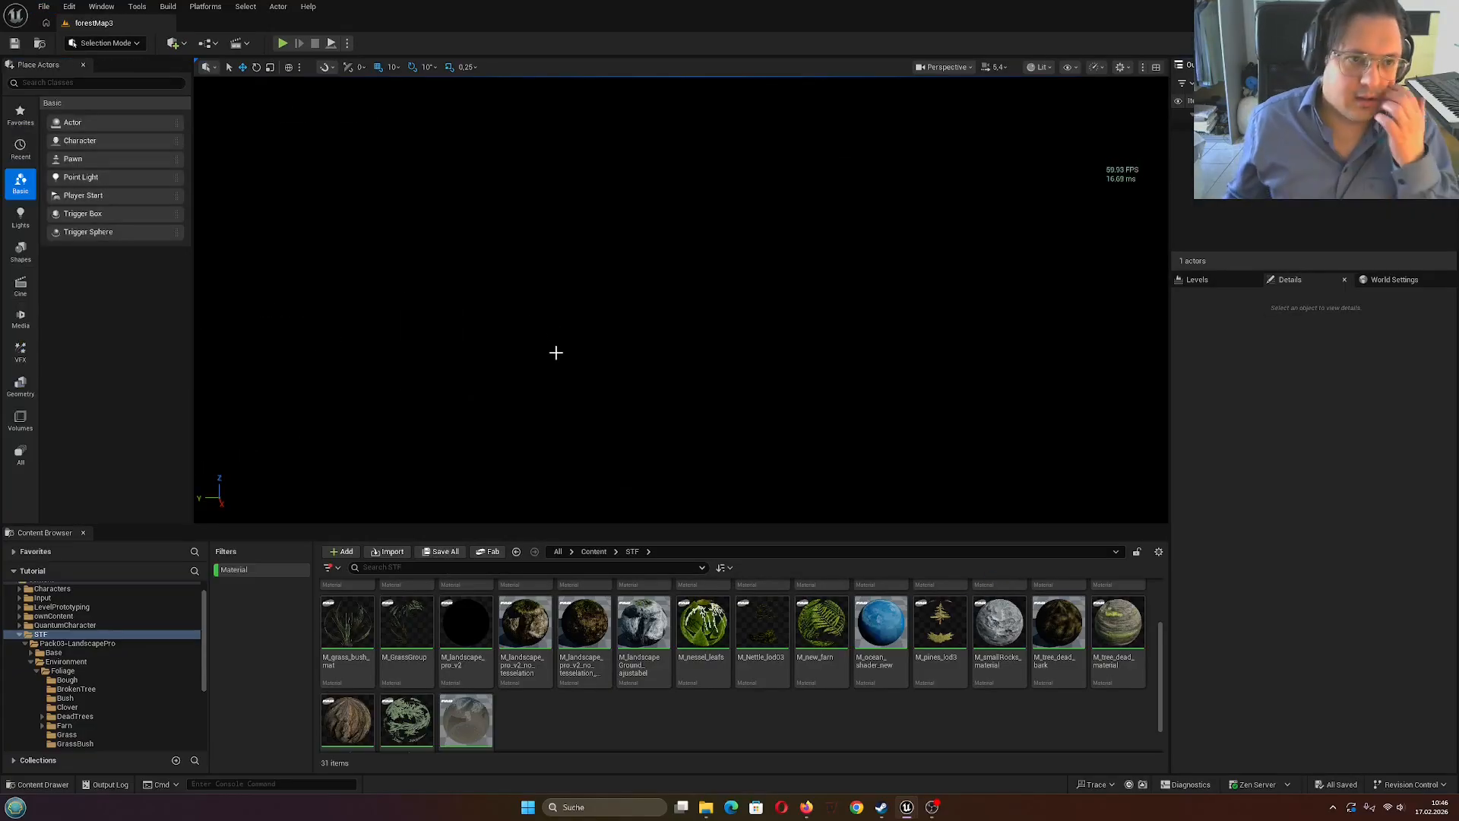
# Switch forestMap3 back to Landscape mode and paint Layer_1 across the main area of the landscape
pyautogui.click(117, 44)
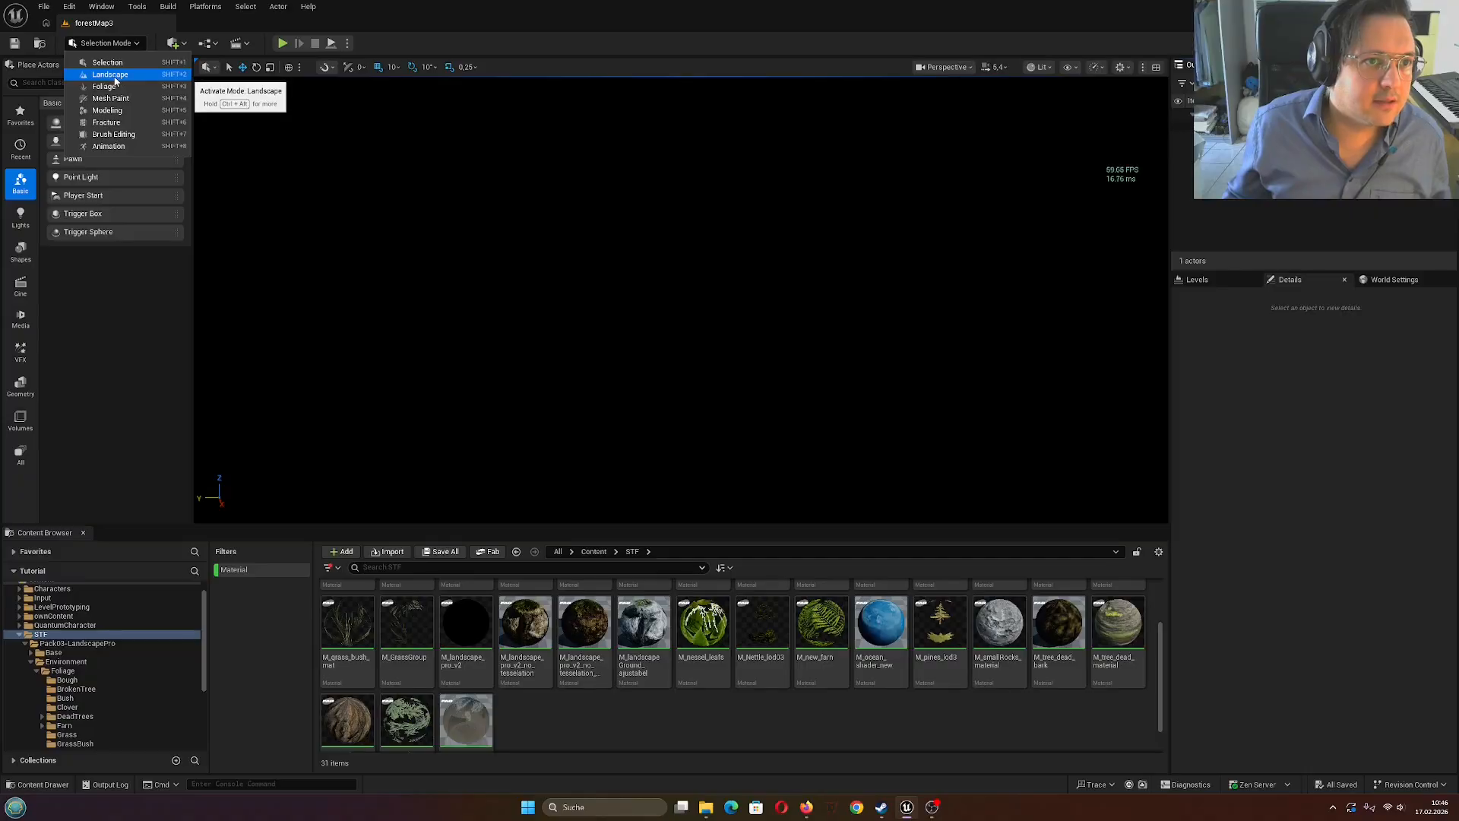
pyautogui.click(115, 80)
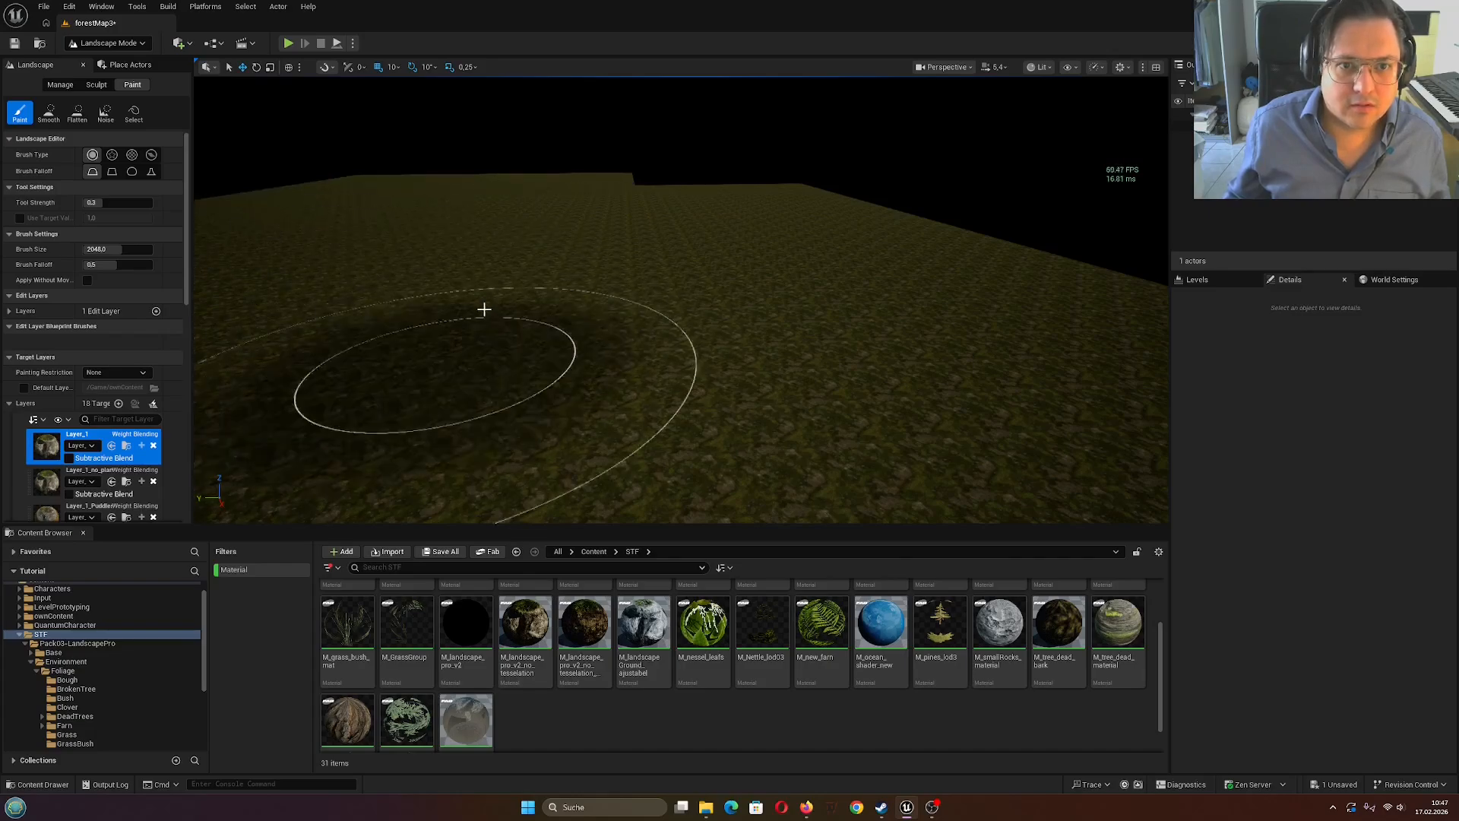
pyautogui.press('w')
pyautogui.moveTo(851, 243)
pyautogui.mouseDown(button='right')
pyautogui.moveTo(851, 282)
pyautogui.moveTo(806, 304)
pyautogui.moveTo(844, 281)
pyautogui.moveTo(828, 288)
pyautogui.mouseUp(button='right')
pyautogui.press('s')
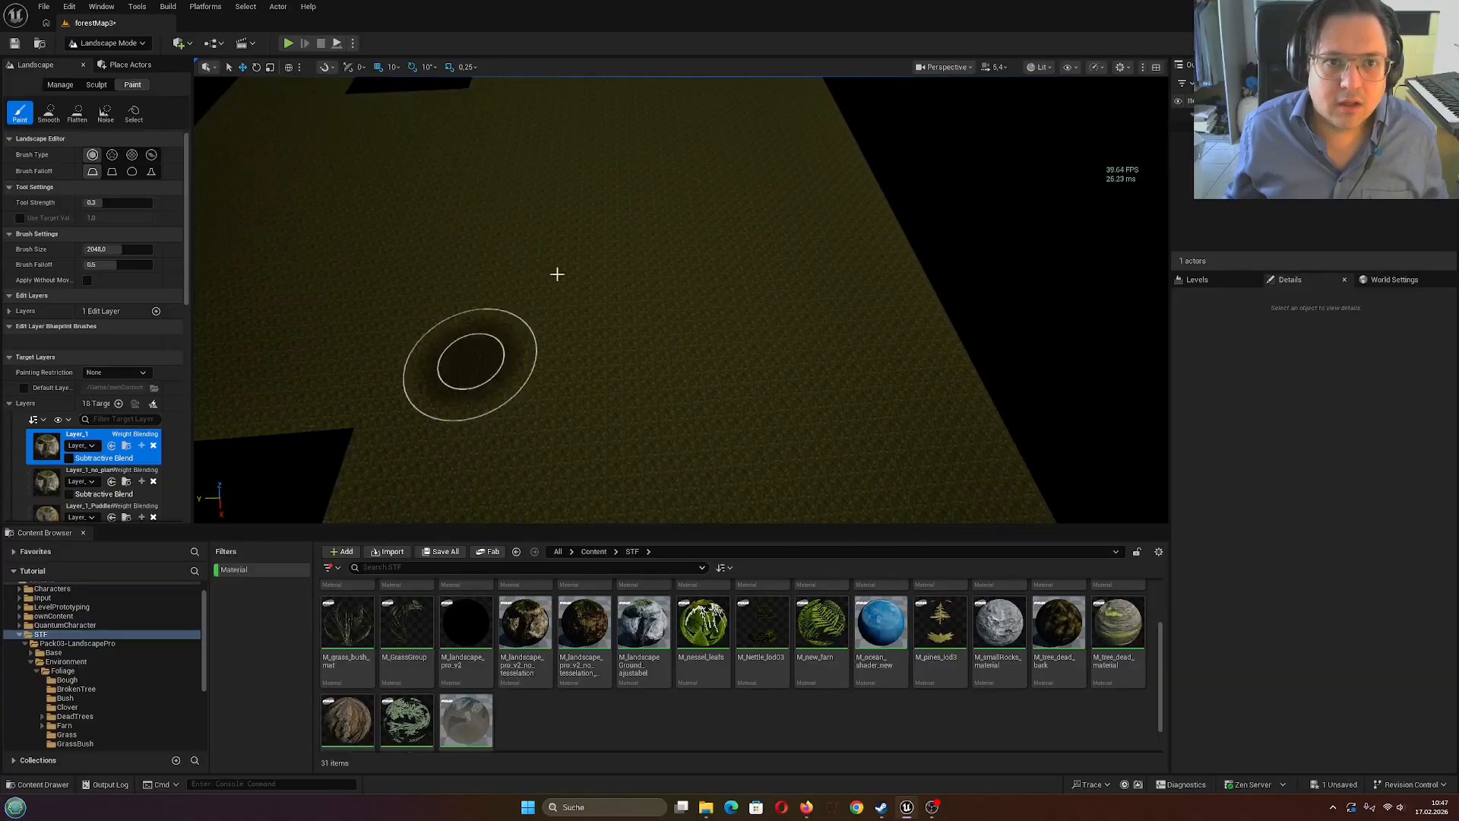
pyautogui.moveTo(512, 195)
pyautogui.mouseDown(button='right')
pyautogui.moveTo(512, 163)
pyautogui.moveTo(512, 195)
pyautogui.mouseUp(button='right')
pyautogui.press('s')
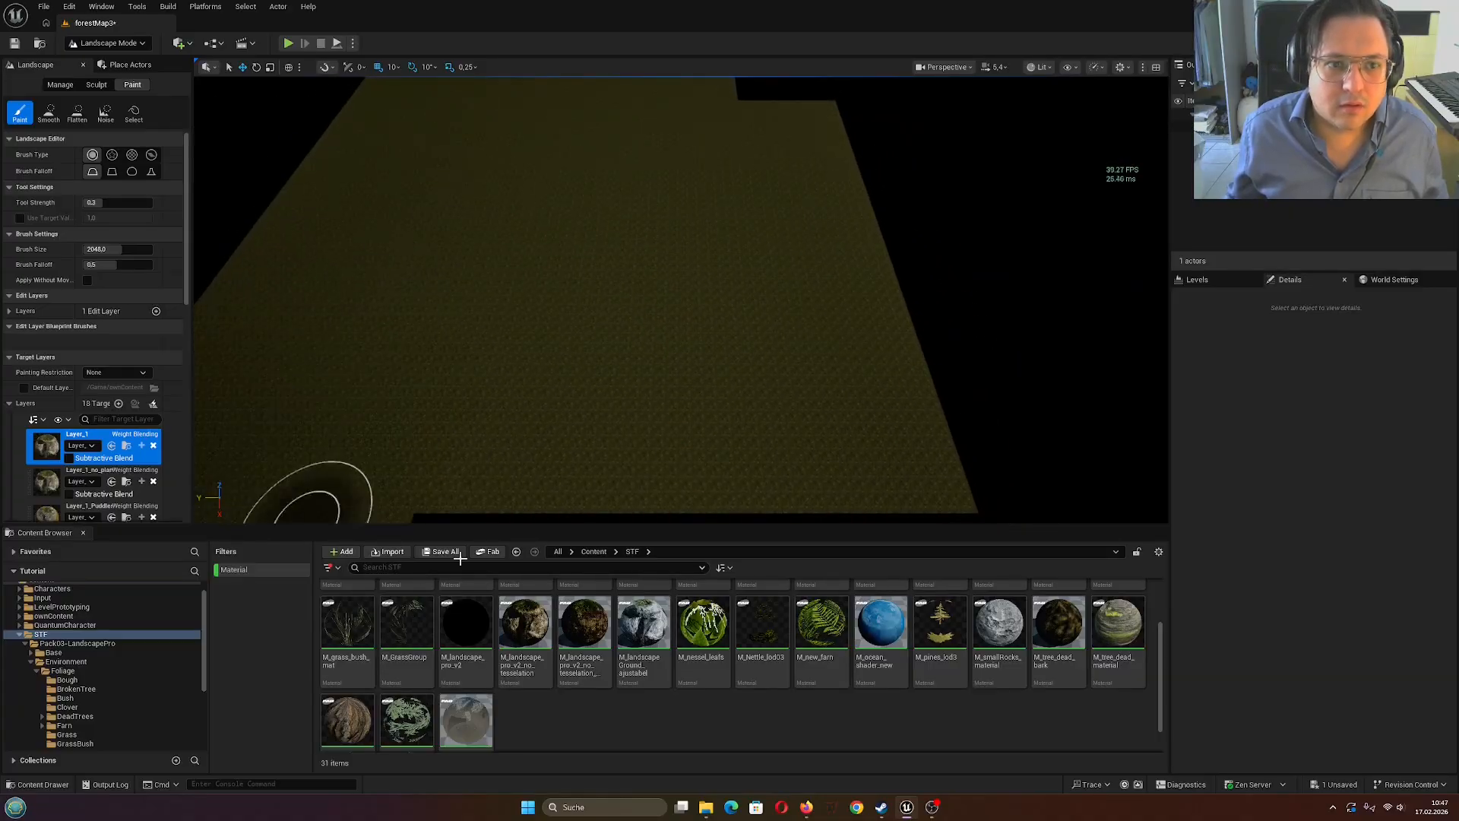
pyautogui.moveTo(959, 298)
pyautogui.mouseDown(button='right')
pyautogui.moveTo(1007, 327)
pyautogui.moveTo(964, 306)
pyautogui.moveTo(959, 265)
pyautogui.mouseUp(button='right')
pyautogui.press('s')
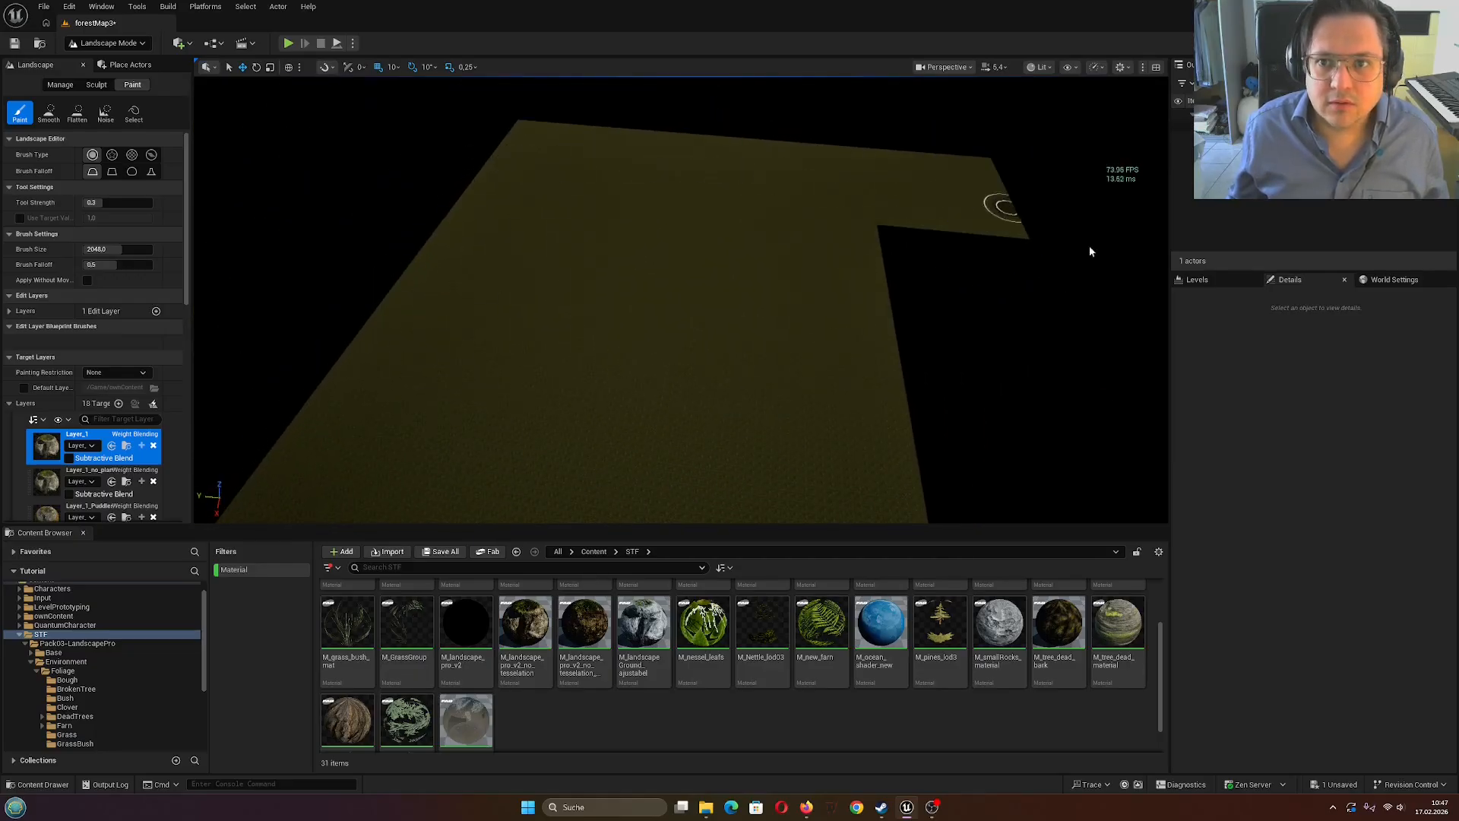
# Paint Layer_1 over the remaining black sections at the landscape's edges until the whole terrain is covered, and inspect the ground up close
pyautogui.moveTo(1090, 252)
pyautogui.mouseDown()
pyautogui.moveTo(915, 426)
pyautogui.moveTo(1040, 327)
pyautogui.moveTo(994, 344)
pyautogui.mouseUp()
pyautogui.moveTo(994, 343); pyautogui.dragTo(967, 313, button='right')
pyautogui.moveTo(977, 315)
pyautogui.mouseDown()
pyautogui.moveTo(968, 453)
pyautogui.moveTo(225, 515)
pyautogui.mouseUp()
pyautogui.moveTo(225, 515); pyautogui.dragTo(182, 533, button='right')
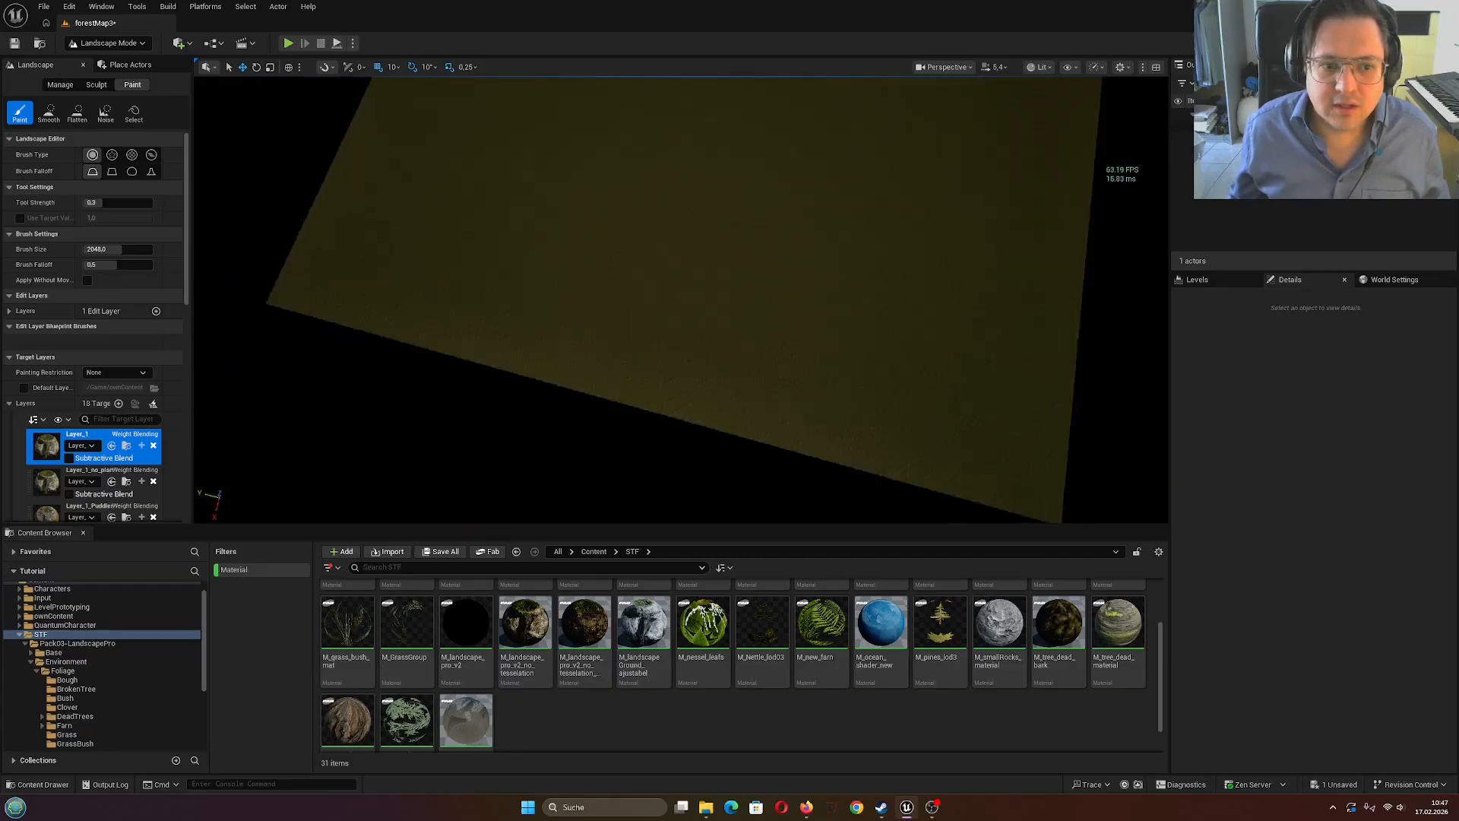
pyautogui.moveTo(566, 414)
pyautogui.mouseDown(button='right')
pyautogui.moveTo(558, 282)
pyautogui.moveTo(553, 384)
pyautogui.mouseUp(button='right')
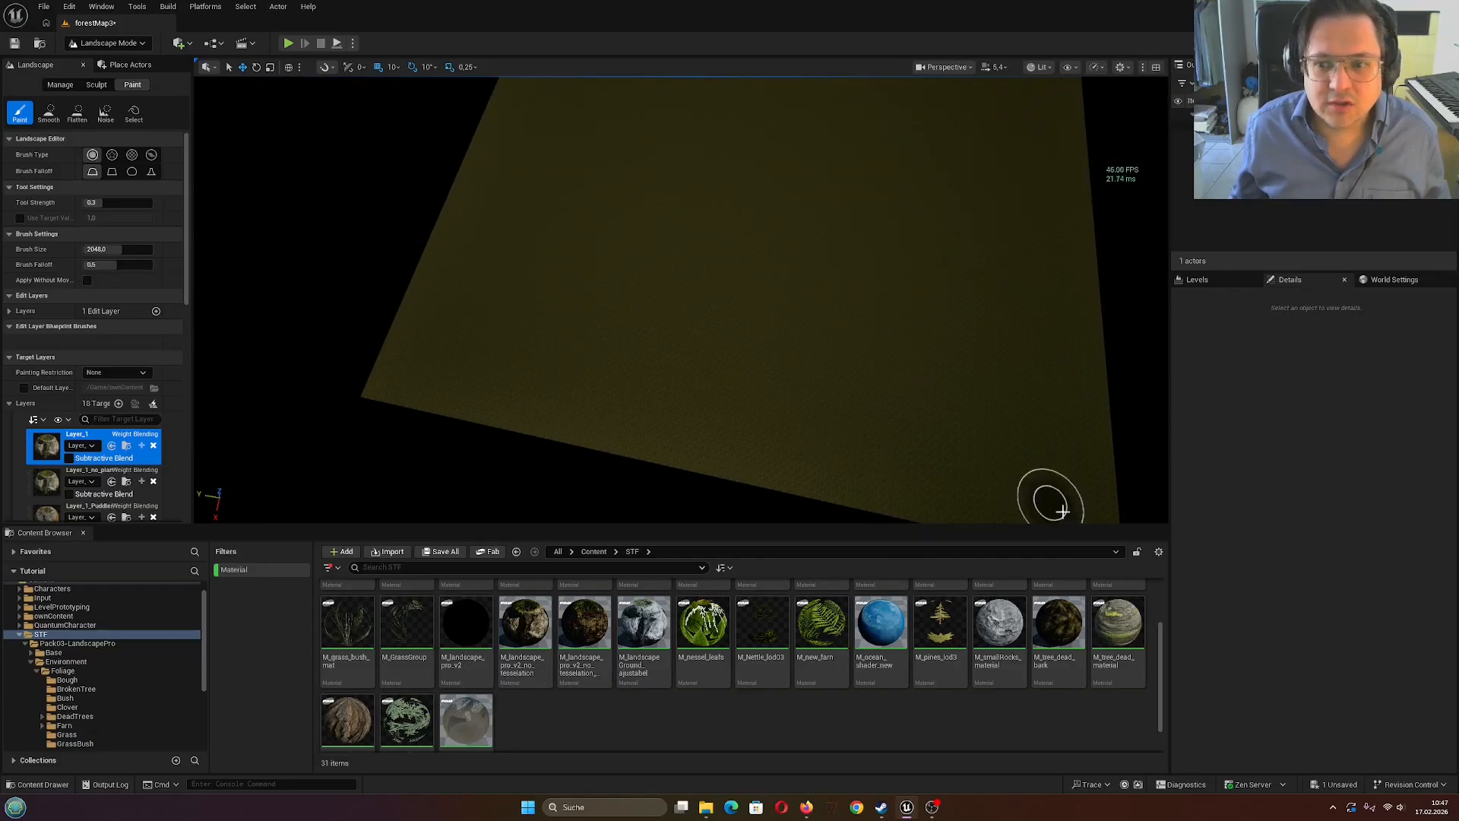
pyautogui.moveTo(522, 234)
pyautogui.mouseDown(button='right')
pyautogui.moveTo(555, 137)
pyautogui.moveTo(529, 129)
pyautogui.mouseUp(button='right')
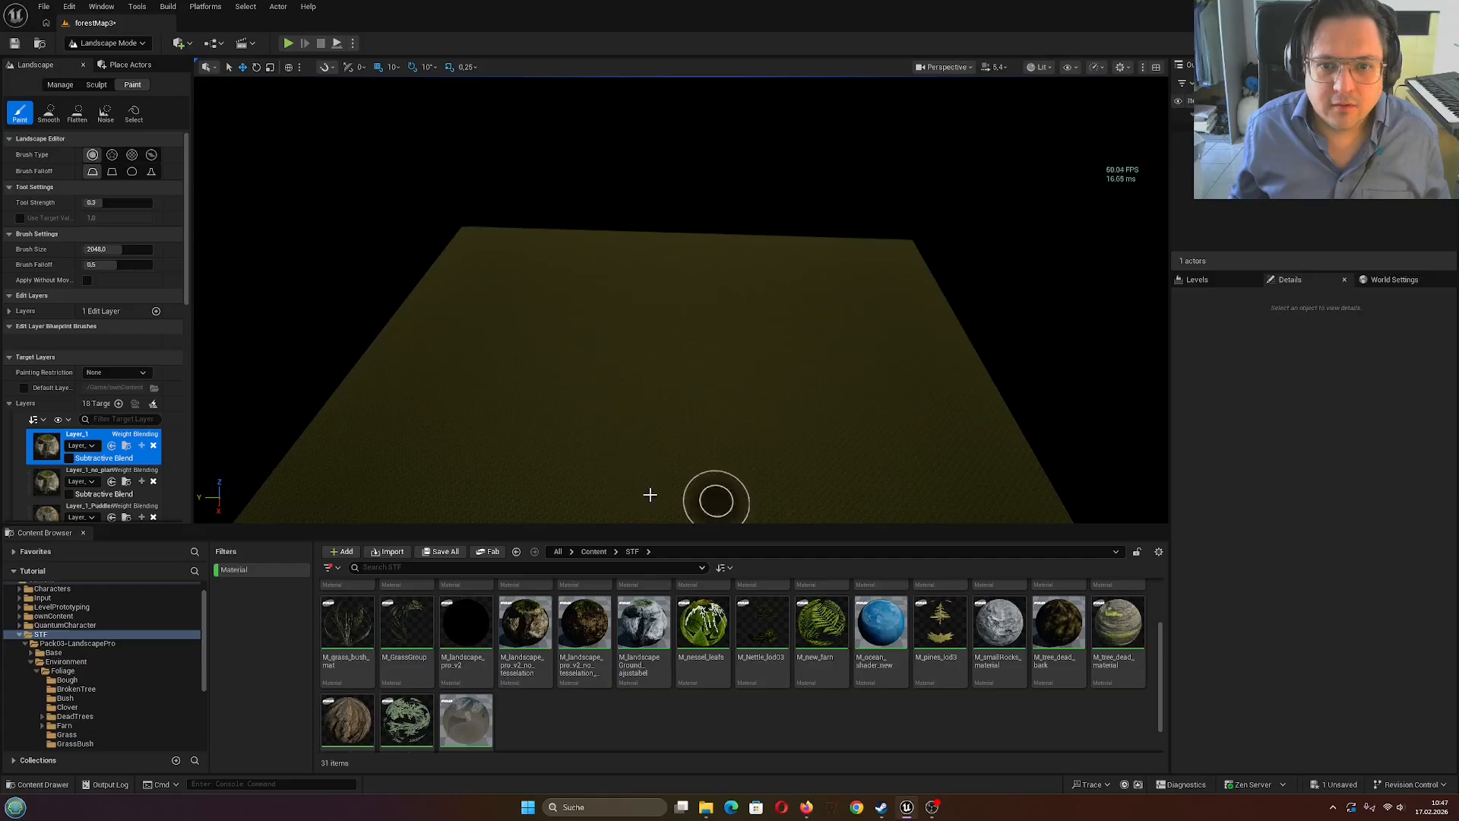
pyautogui.moveTo(779, 449)
pyautogui.mouseDown(button='right')
pyautogui.moveTo(771, 541)
pyautogui.moveTo(770, 335)
pyautogui.moveTo(628, 348)
pyautogui.mouseUp(button='right')
pyautogui.press('w')
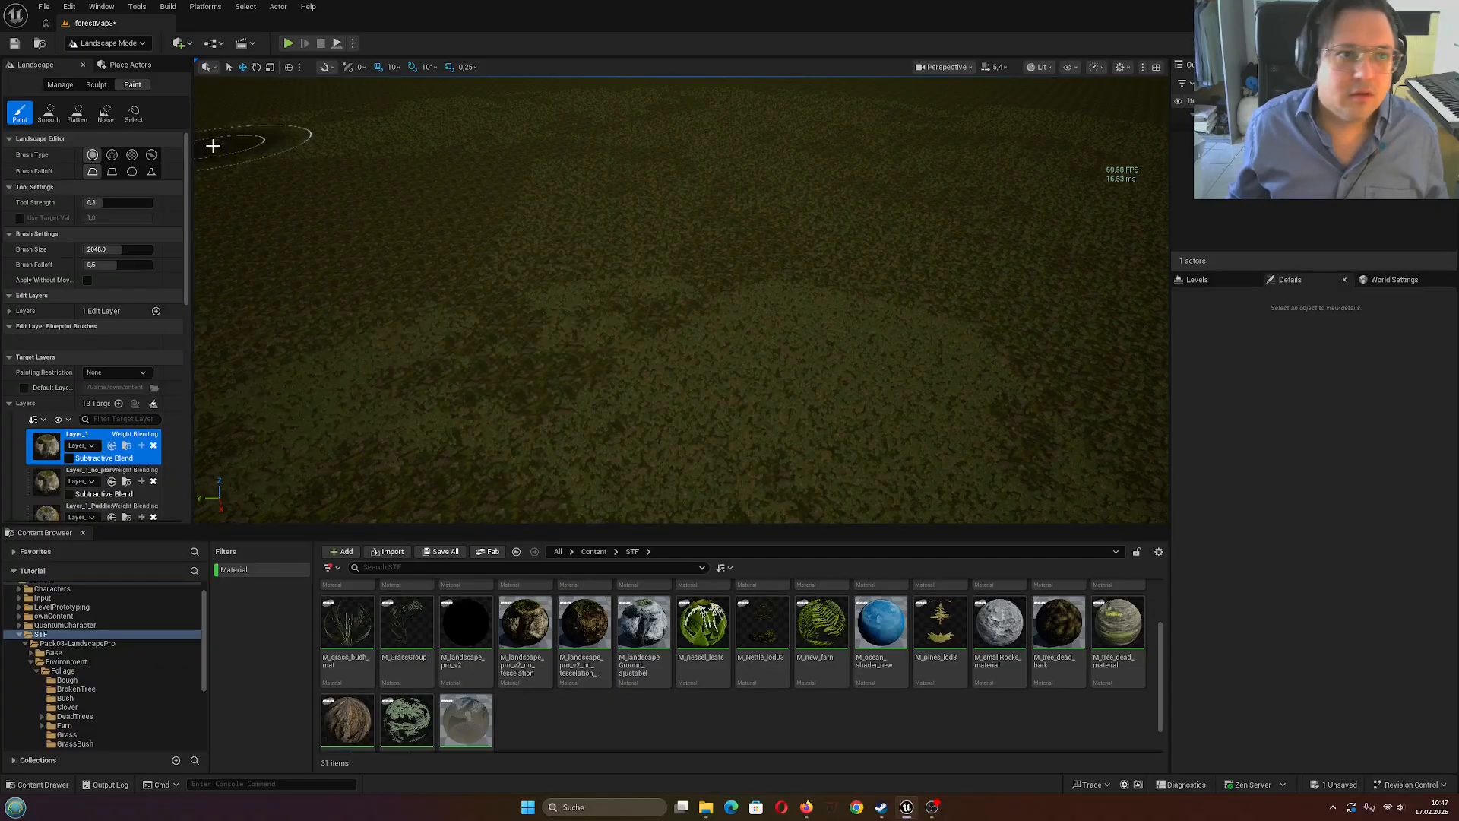
# Place a Player Start on the landscape in Selection mode and save all changes
pyautogui.click(112, 44)
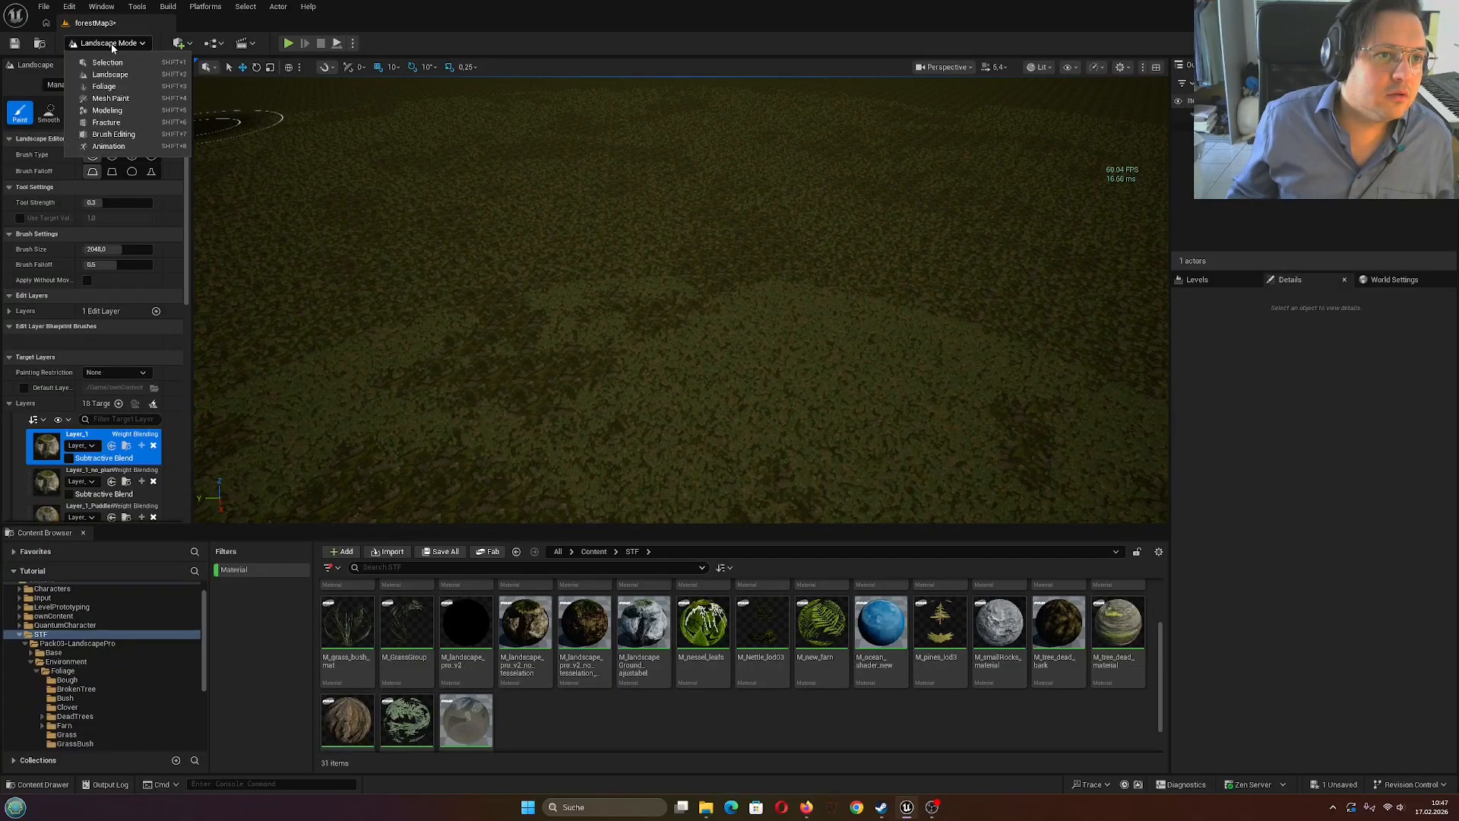
pyautogui.click(114, 63)
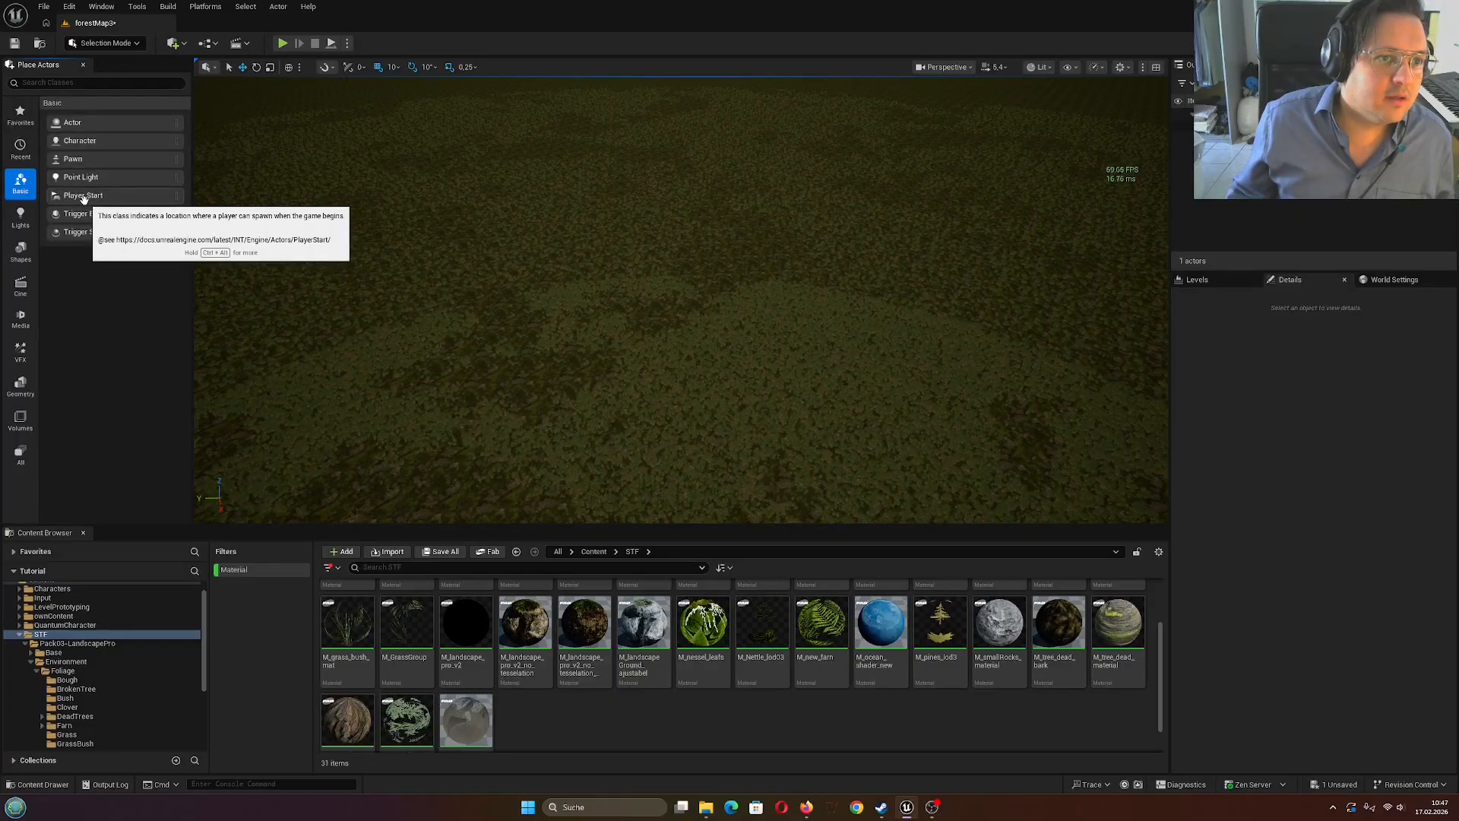
pyautogui.moveTo(88, 199); pyautogui.dragTo(658, 335)
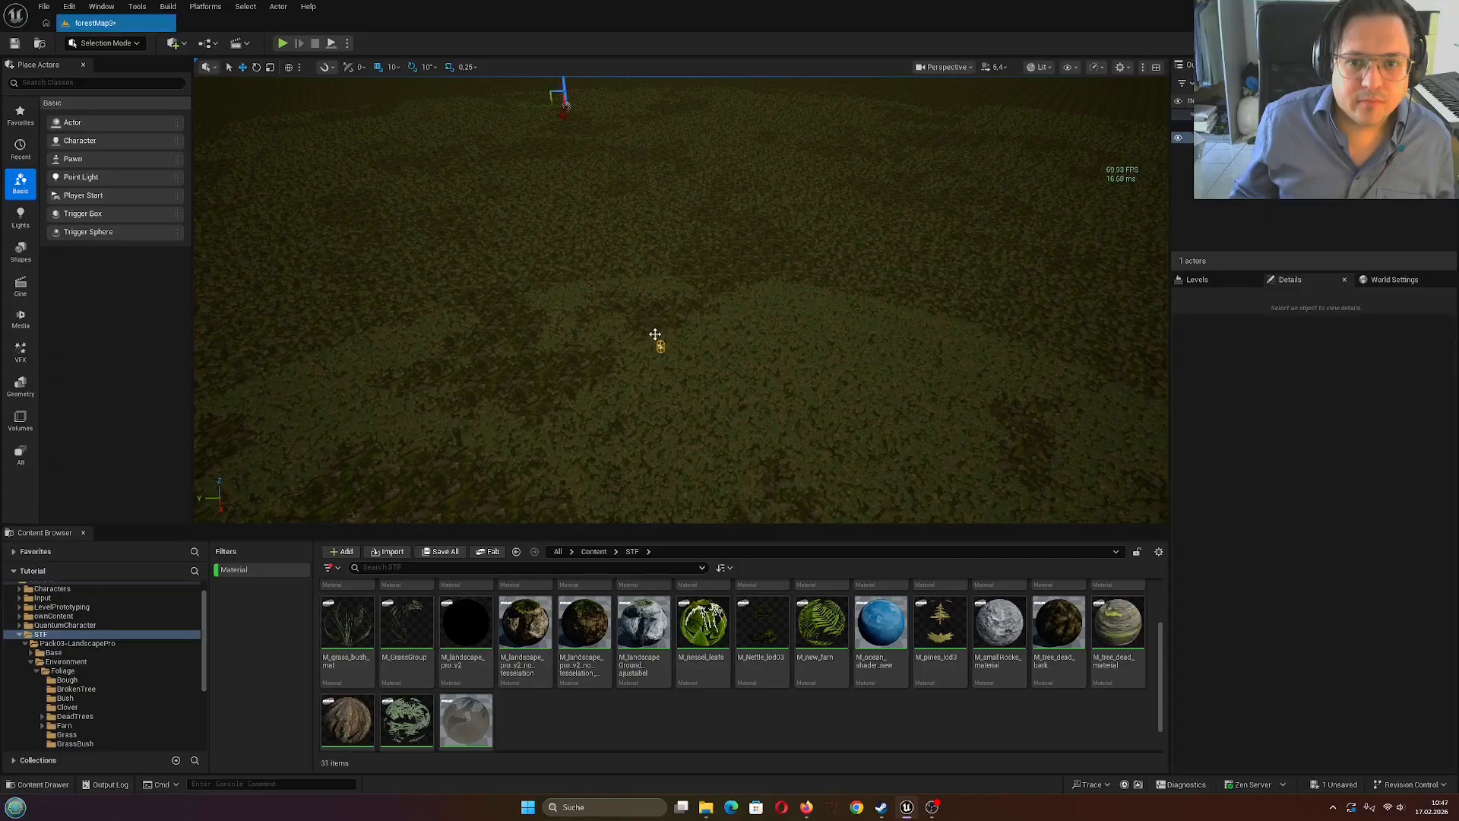
pyautogui.click(44, 7)
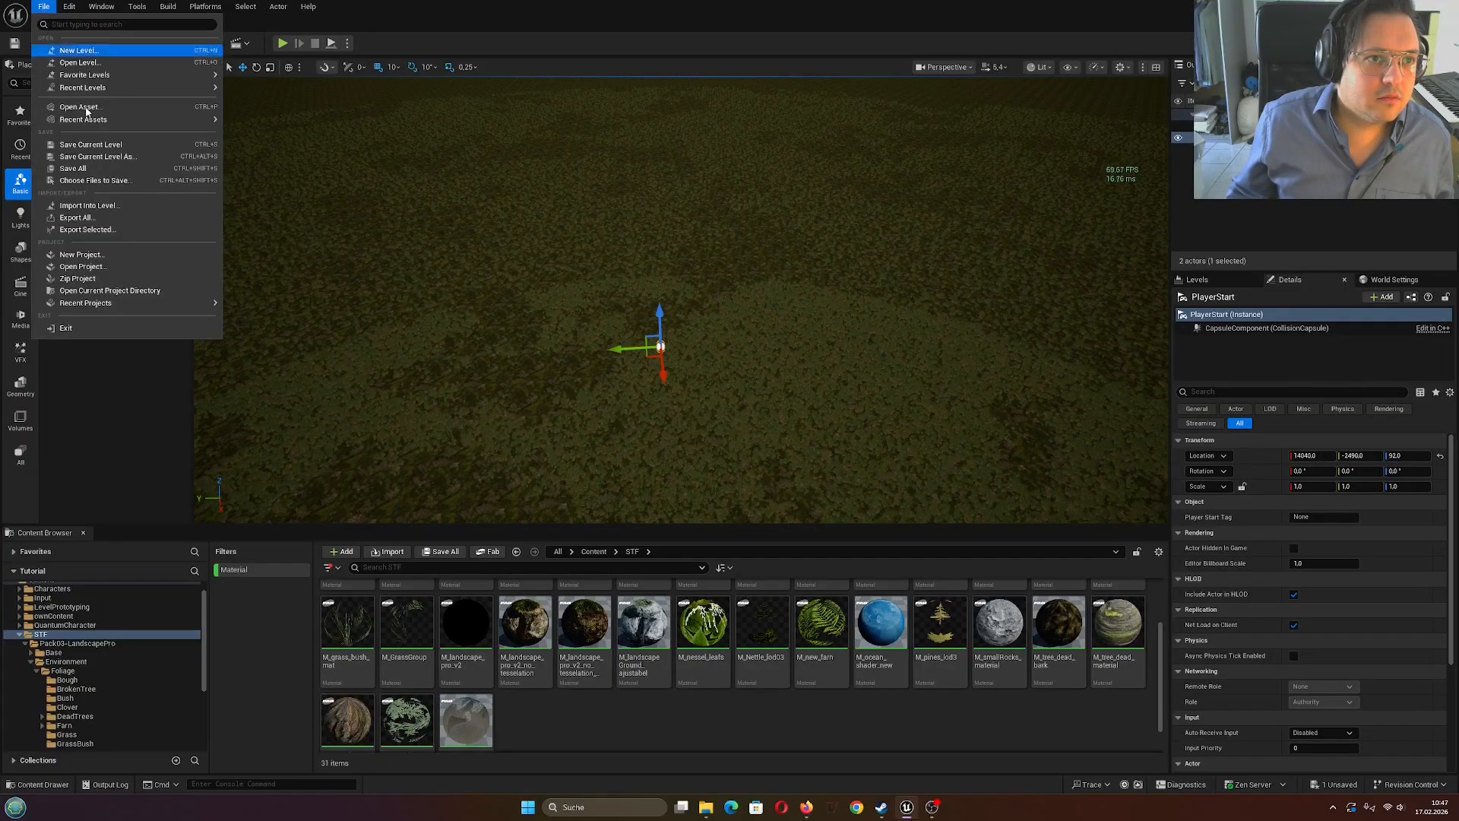
pyautogui.click(91, 170)
# Play-test the level briefly, stop it, and look at the terrain around the Player Start
pyautogui.click(282, 43)
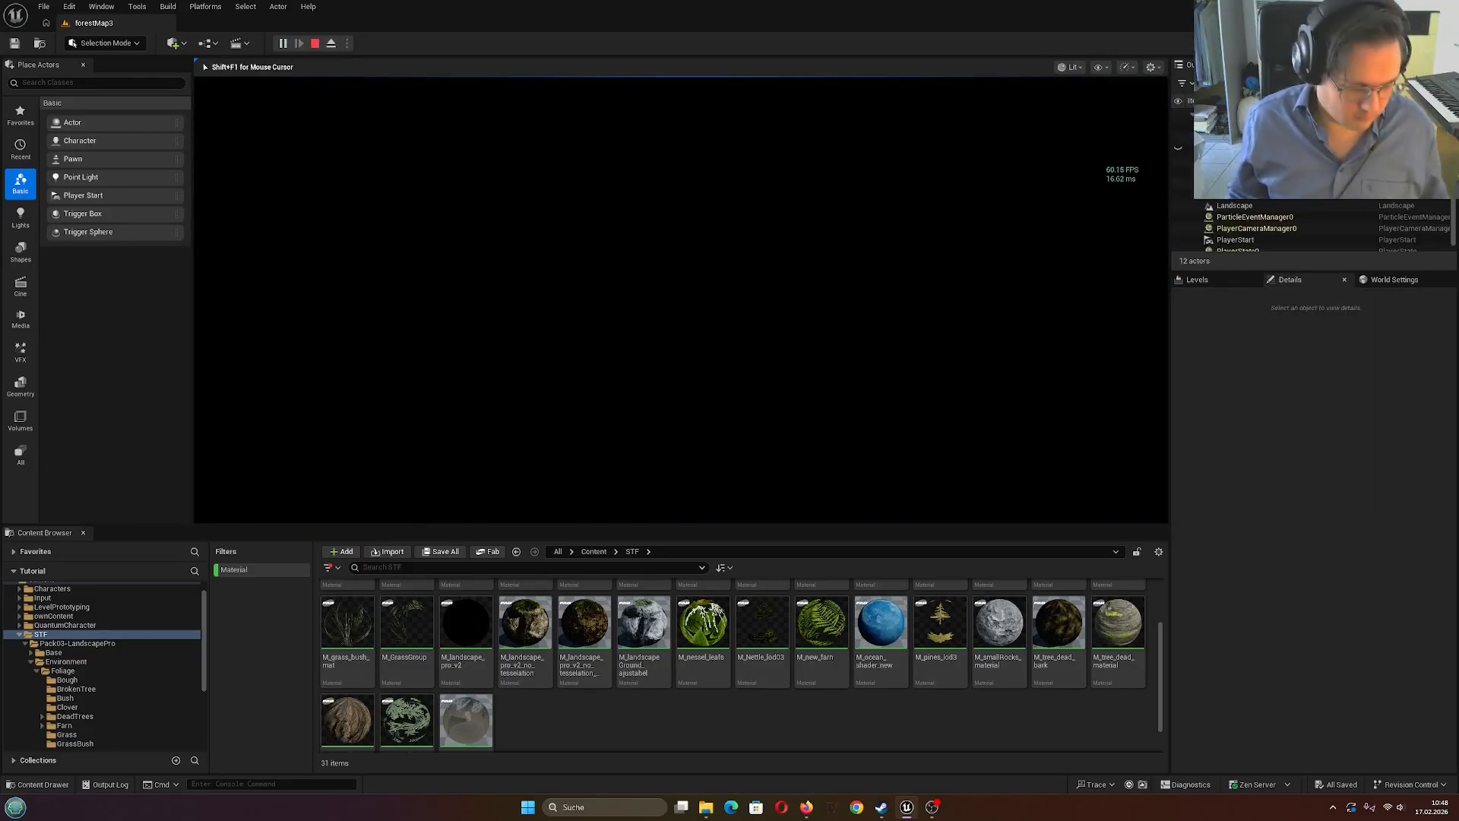
pyautogui.press('Escape')
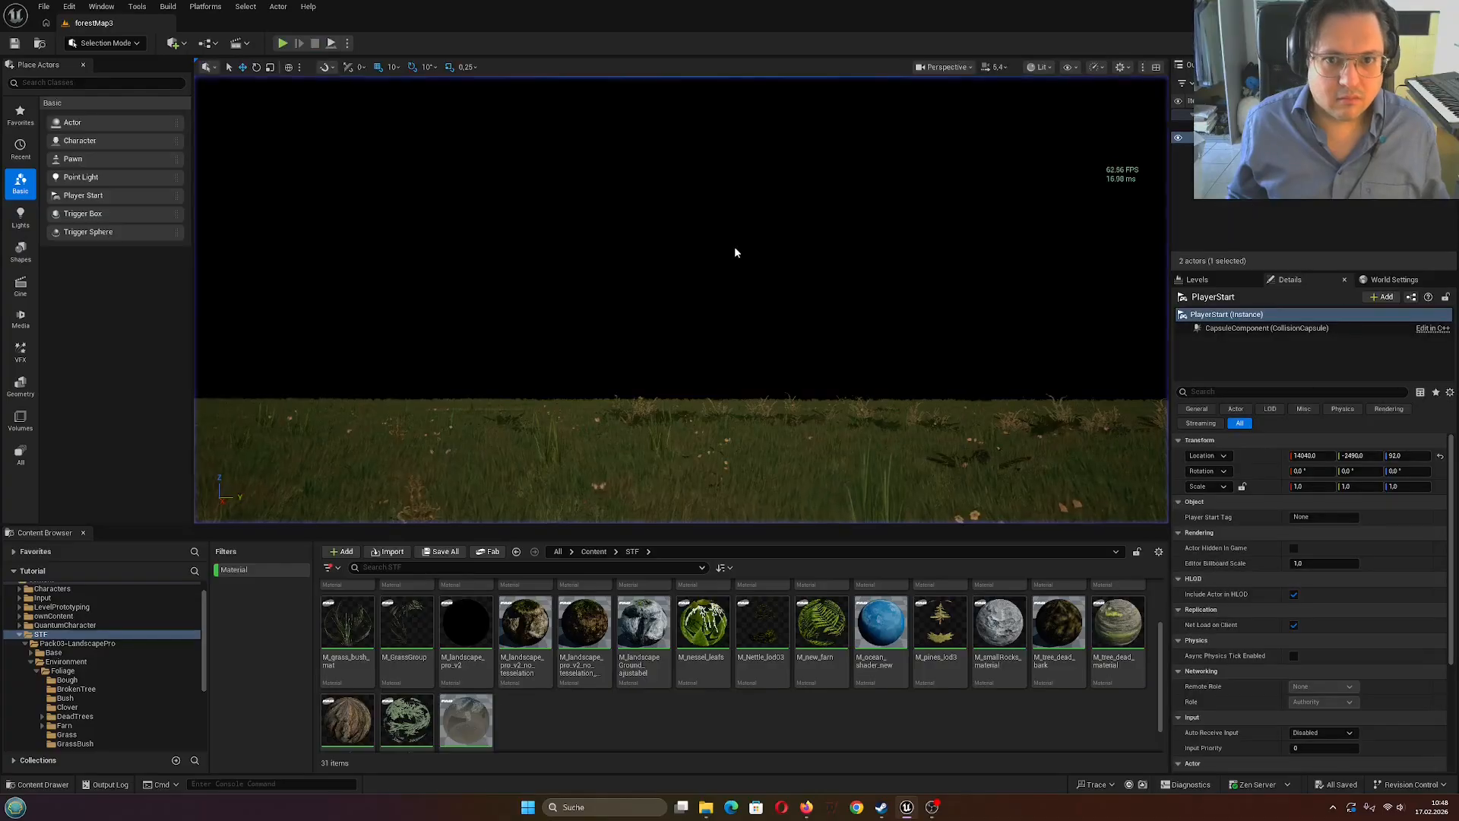
pyautogui.scroll(-10, 869, 337)
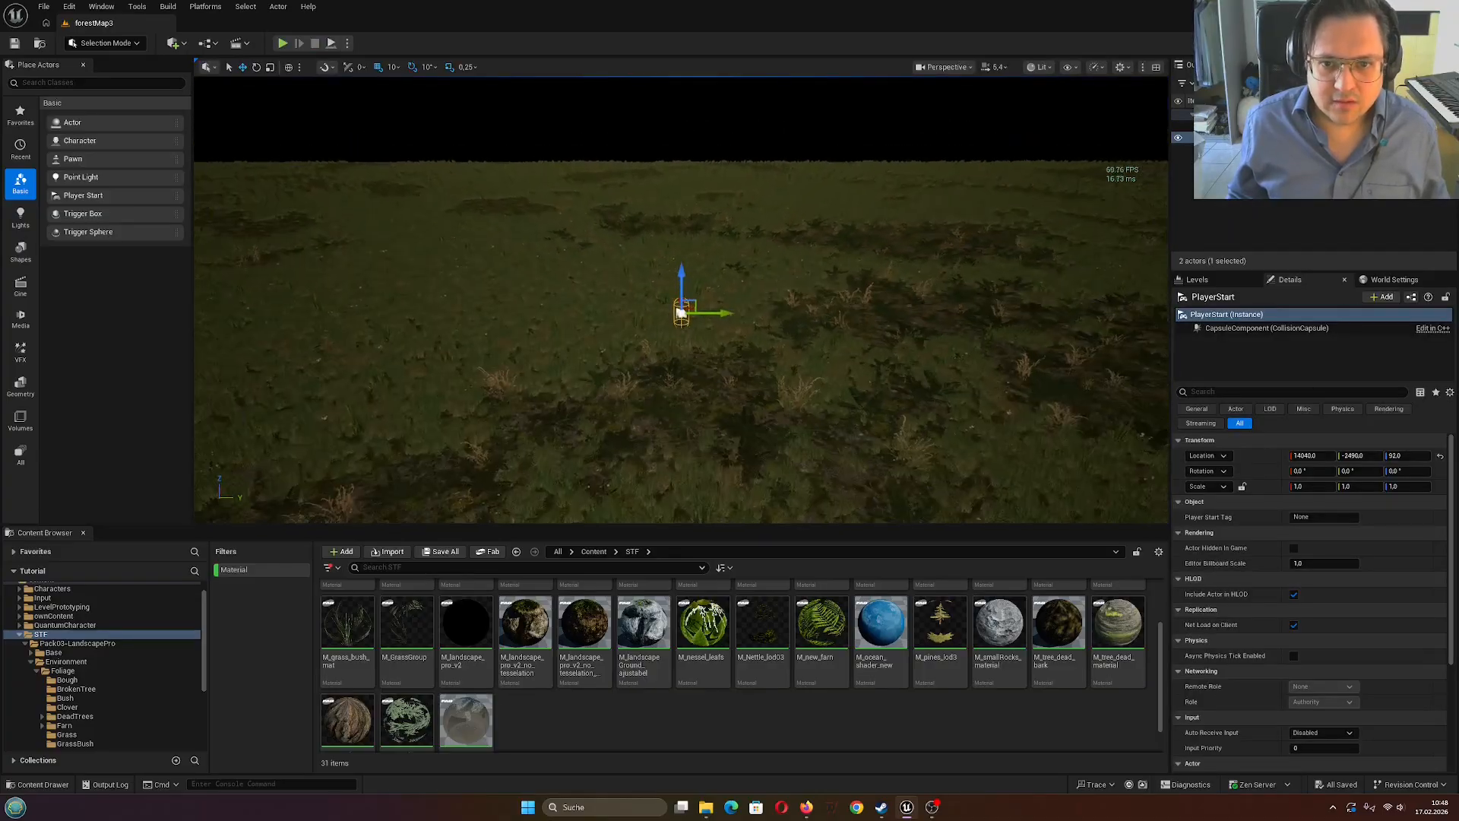
pyautogui.scroll(8, 869, 337)
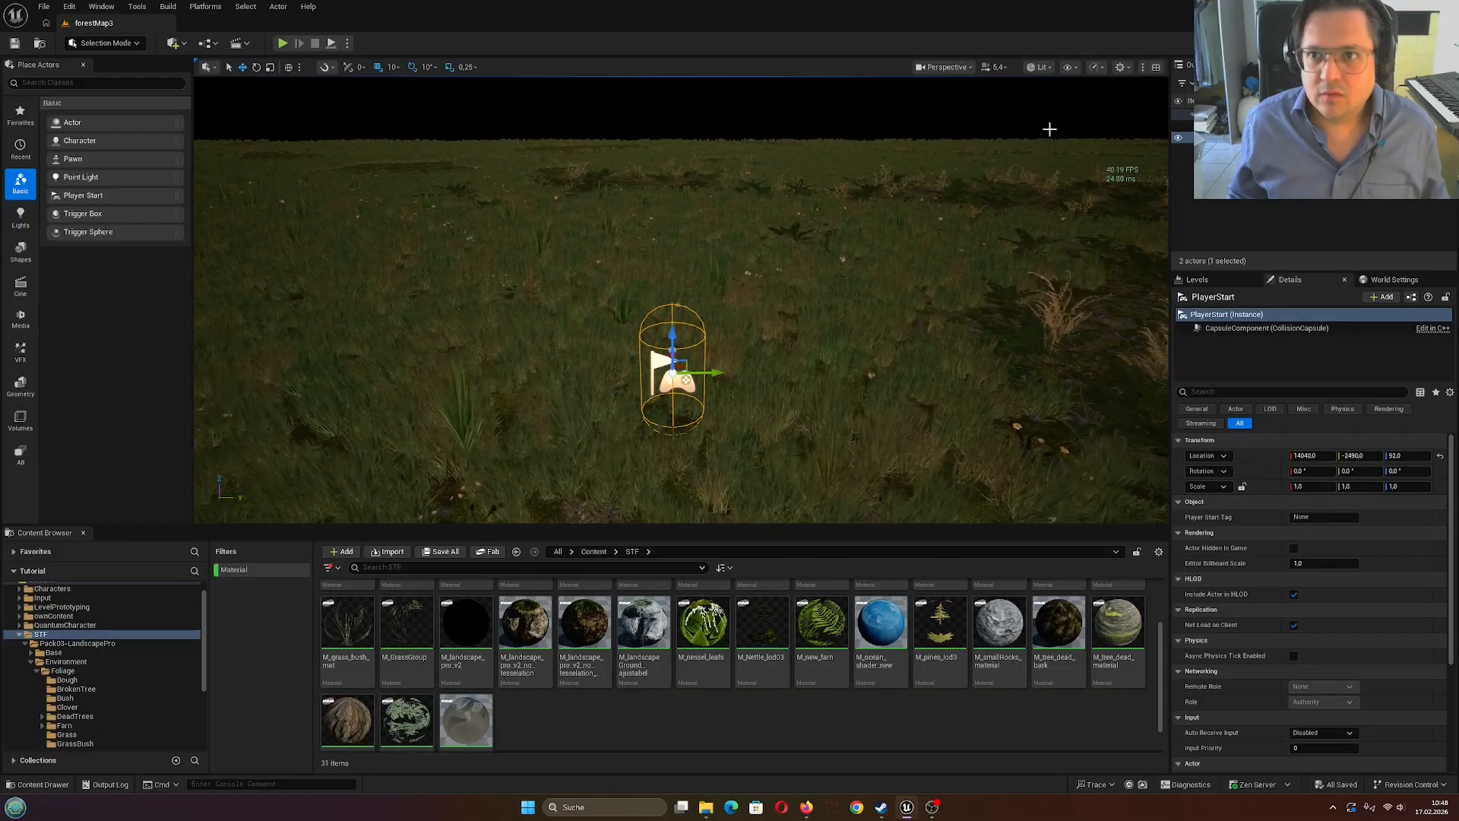
# Try Game View in the perspective viewport and switch it off again
pyautogui.click(945, 67)
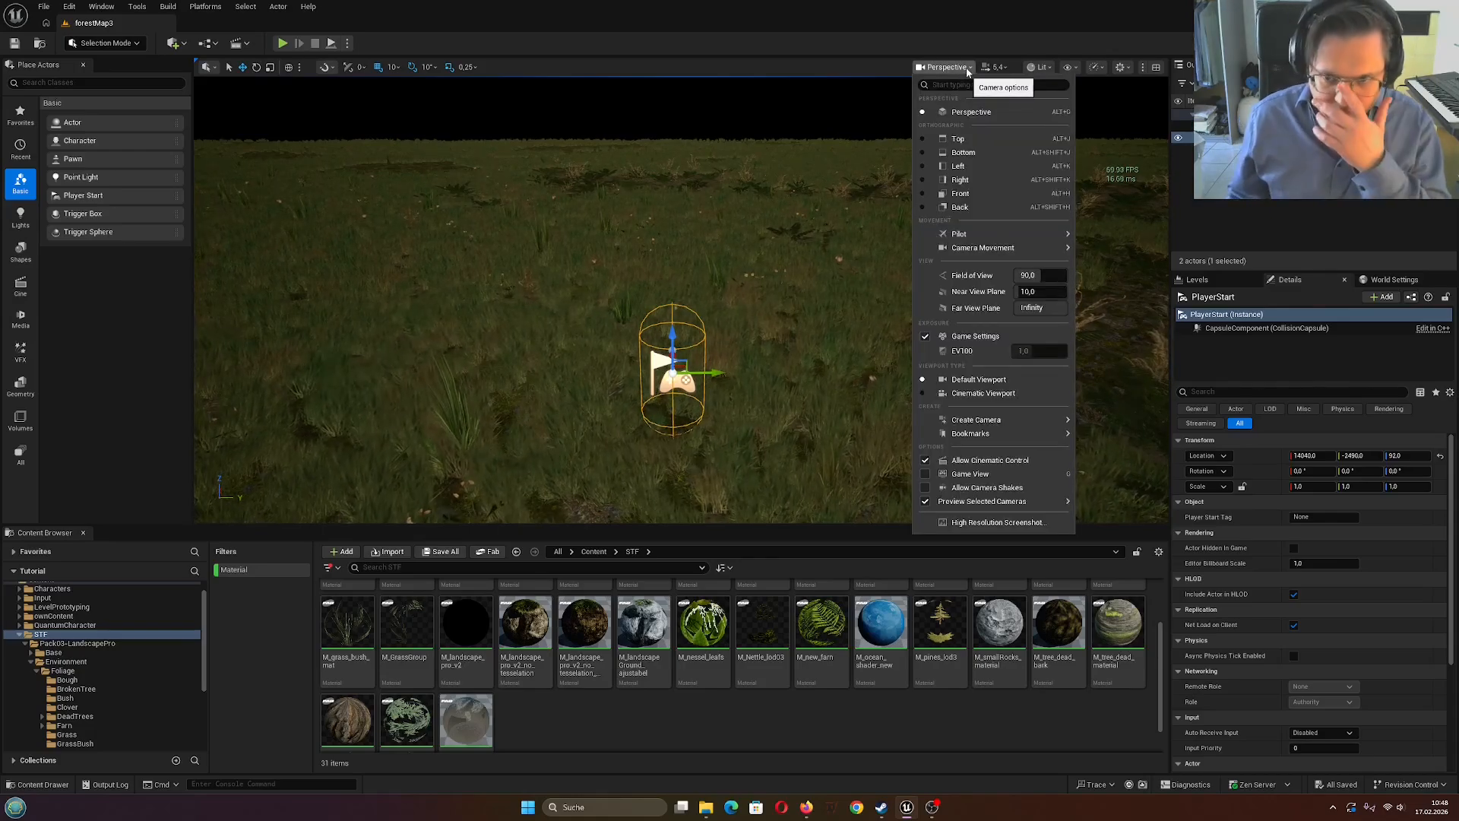
pyautogui.click(926, 475)
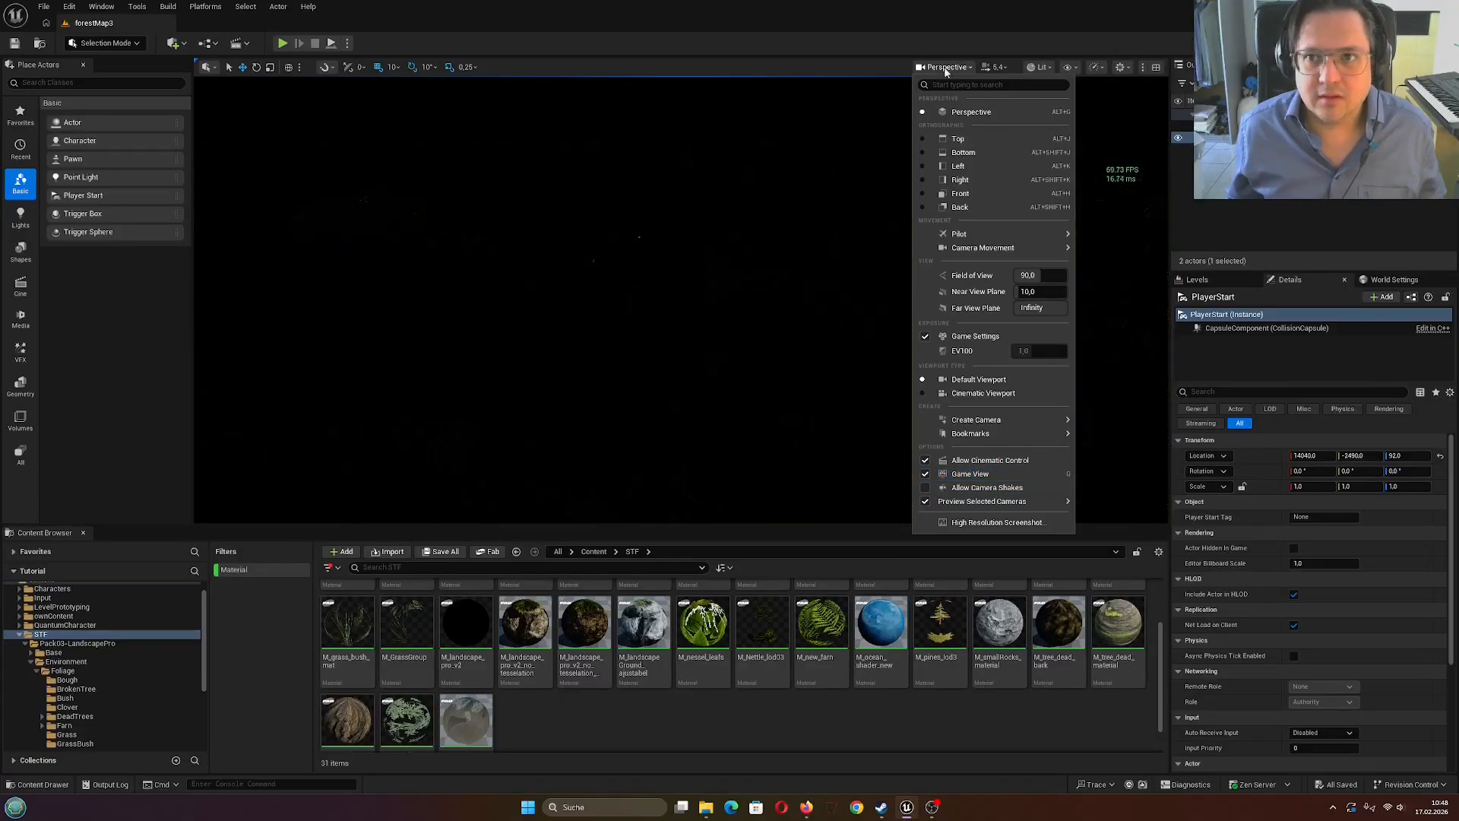
pyautogui.moveTo(929, 505)
pyautogui.click(926, 475)
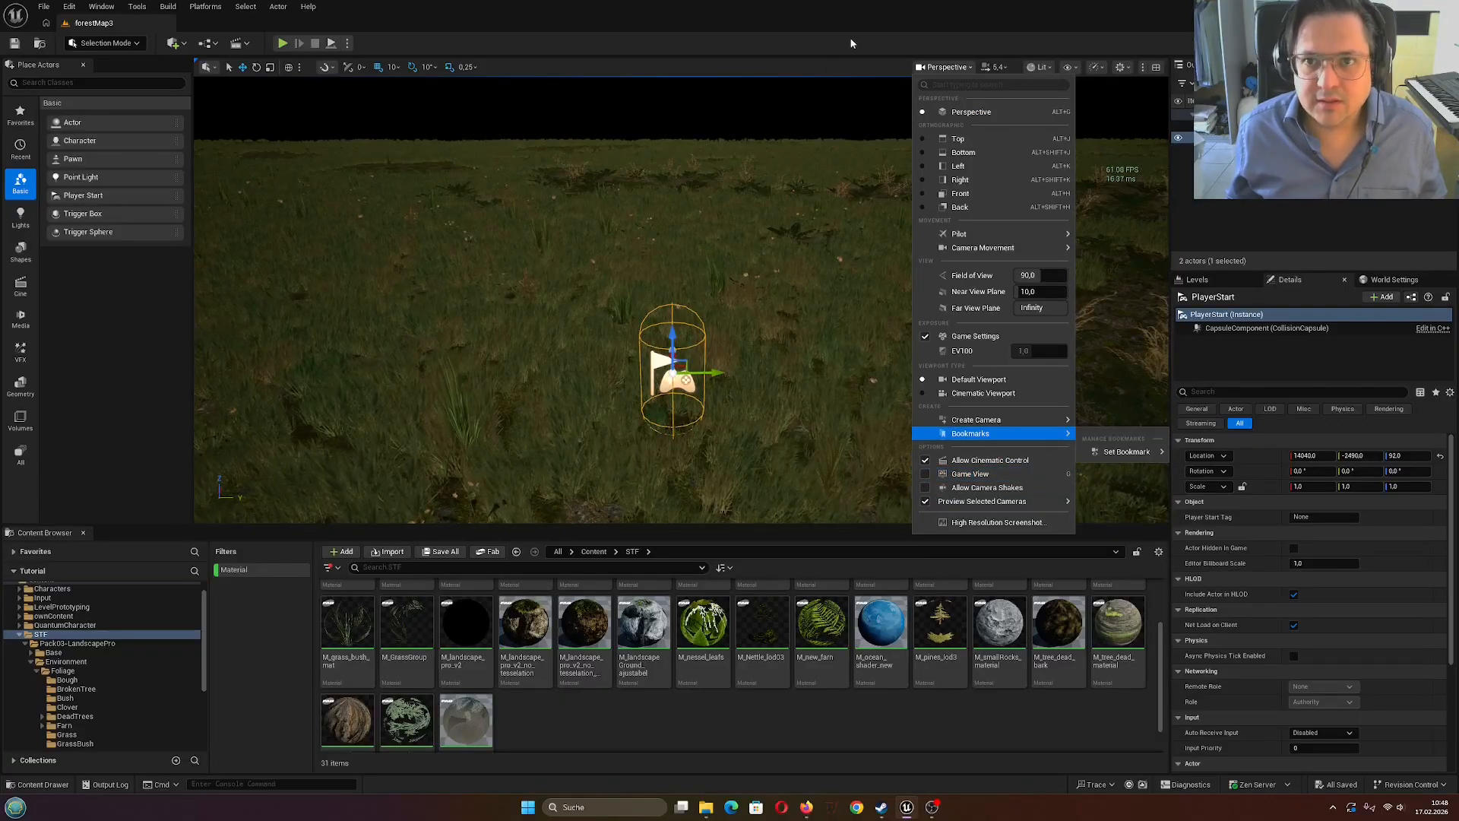
pyautogui.click(888, 102)
# Find the Directional Light among the placeable actors and place it on the grass beside the Player Start
pyautogui.moveTo(888, 102); pyautogui.dragTo(889, 144, button='right')
pyautogui.press('s')
pyautogui.press('w')
pyautogui.moveTo(787, 356); pyautogui.dragTo(788, 410, button='right')
pyautogui.press('s')
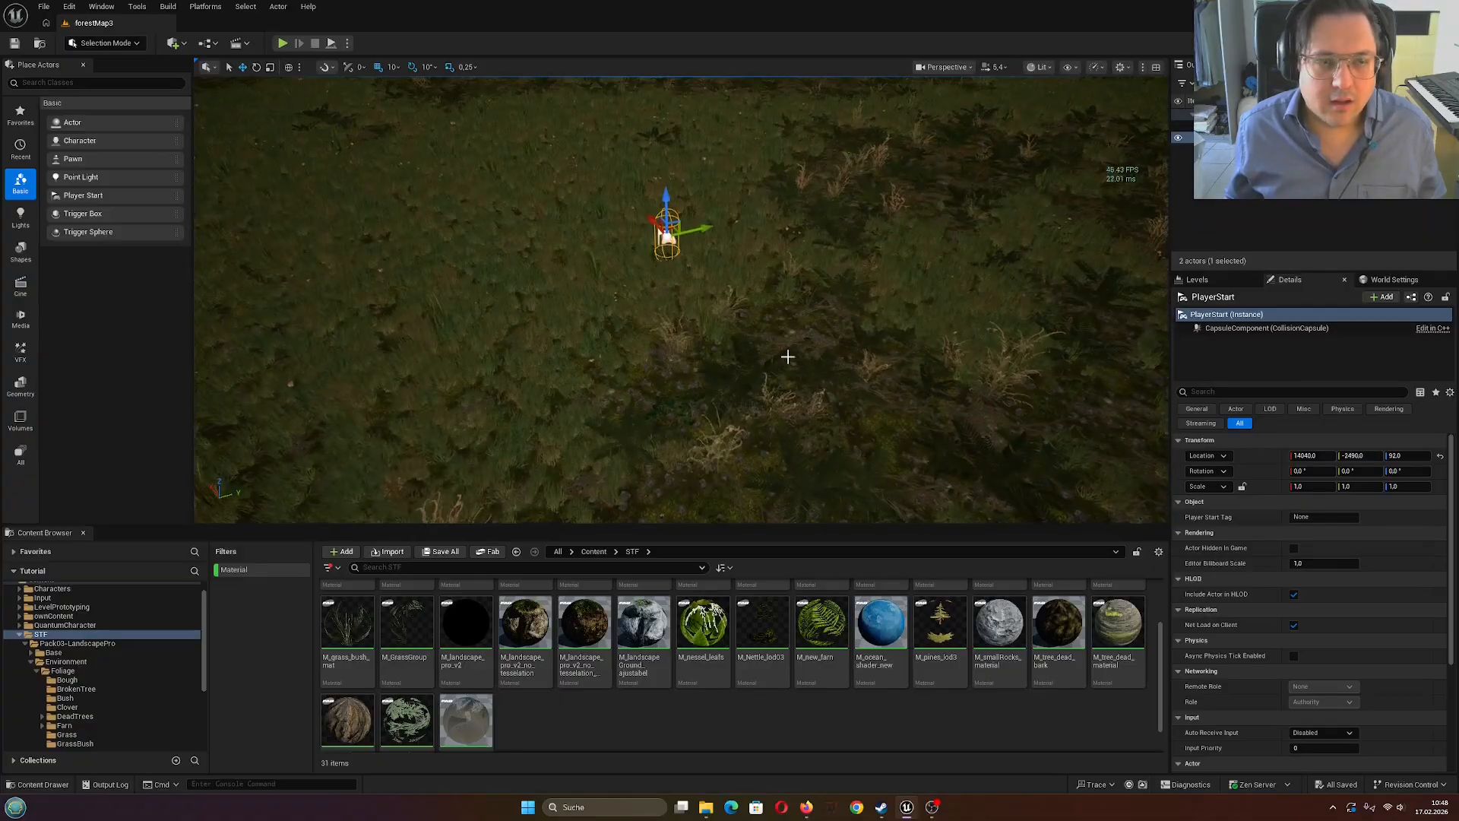
pyautogui.click(49, 87)
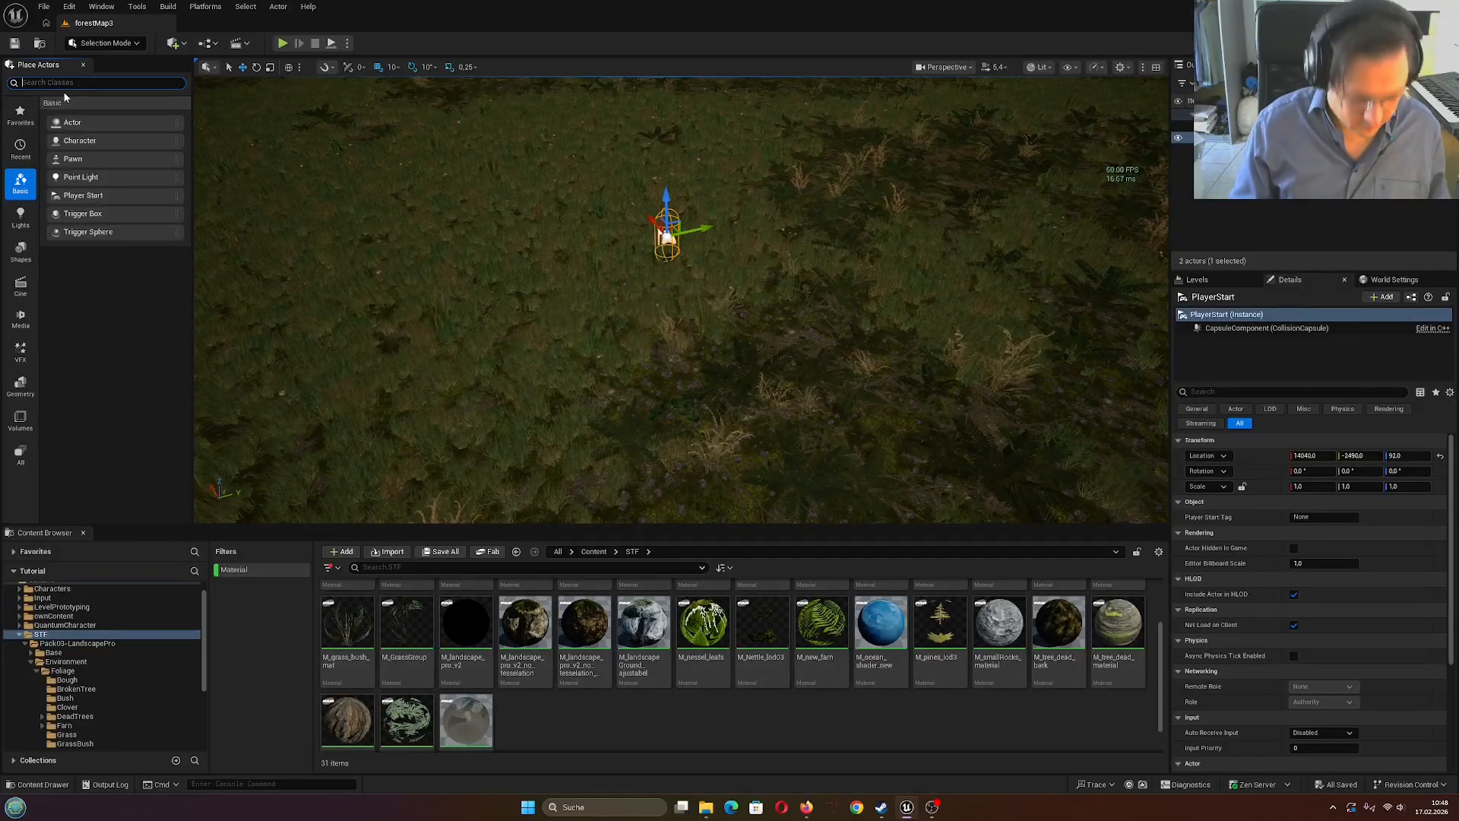
pyautogui.write('direct')
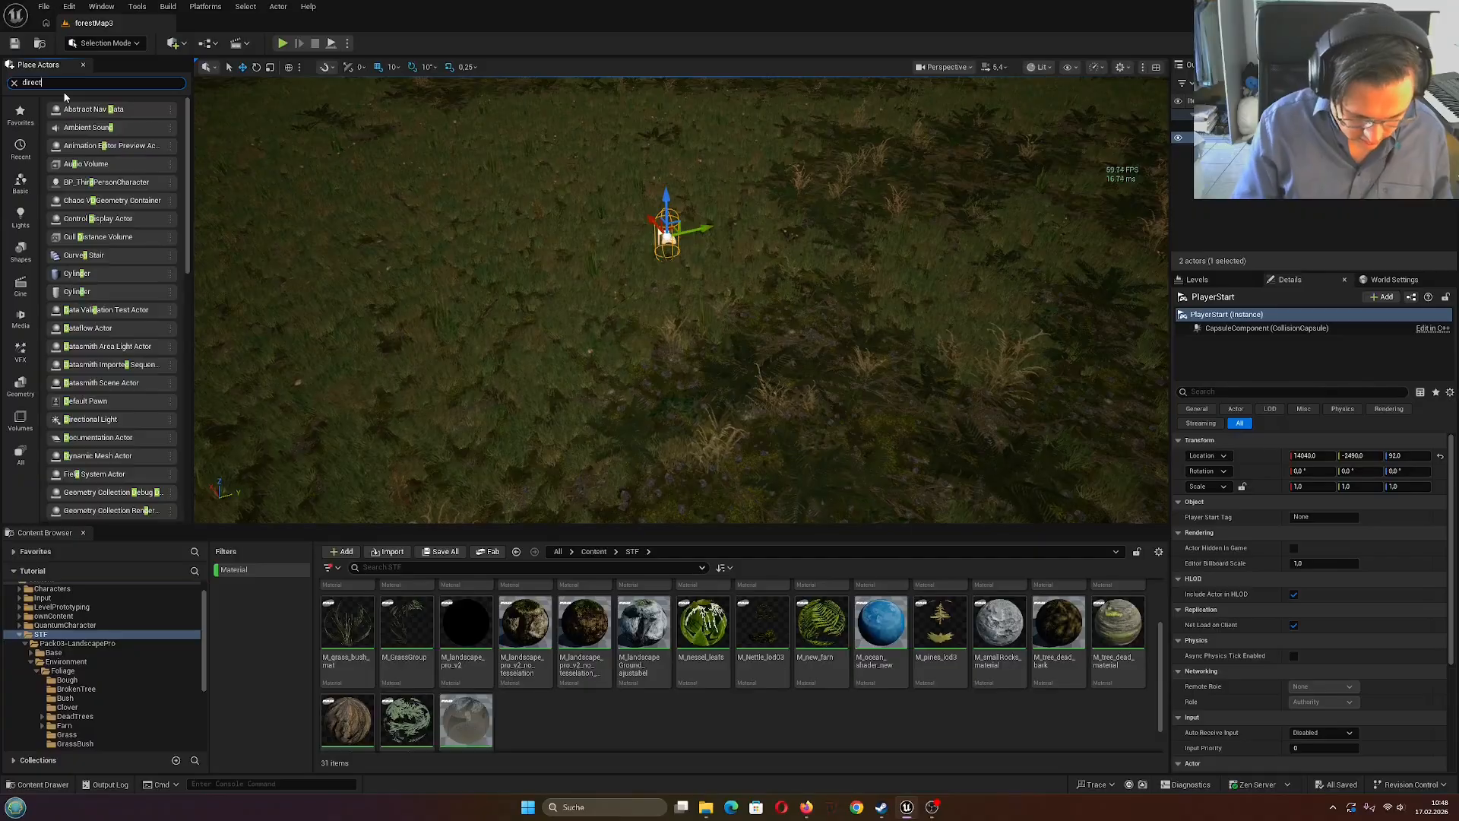
pyautogui.write('ional')
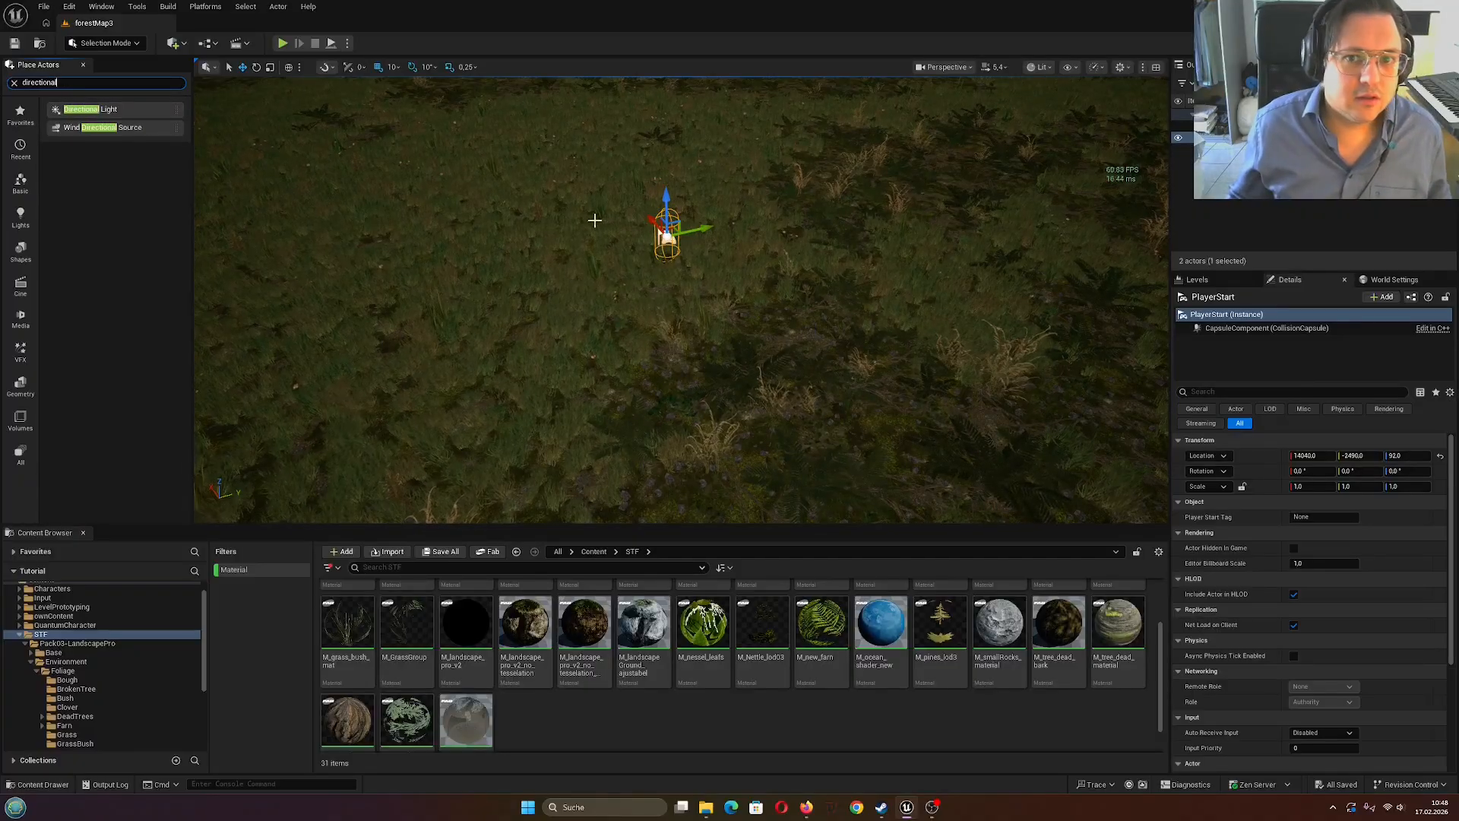
pyautogui.moveTo(107, 110); pyautogui.dragTo(592, 272)
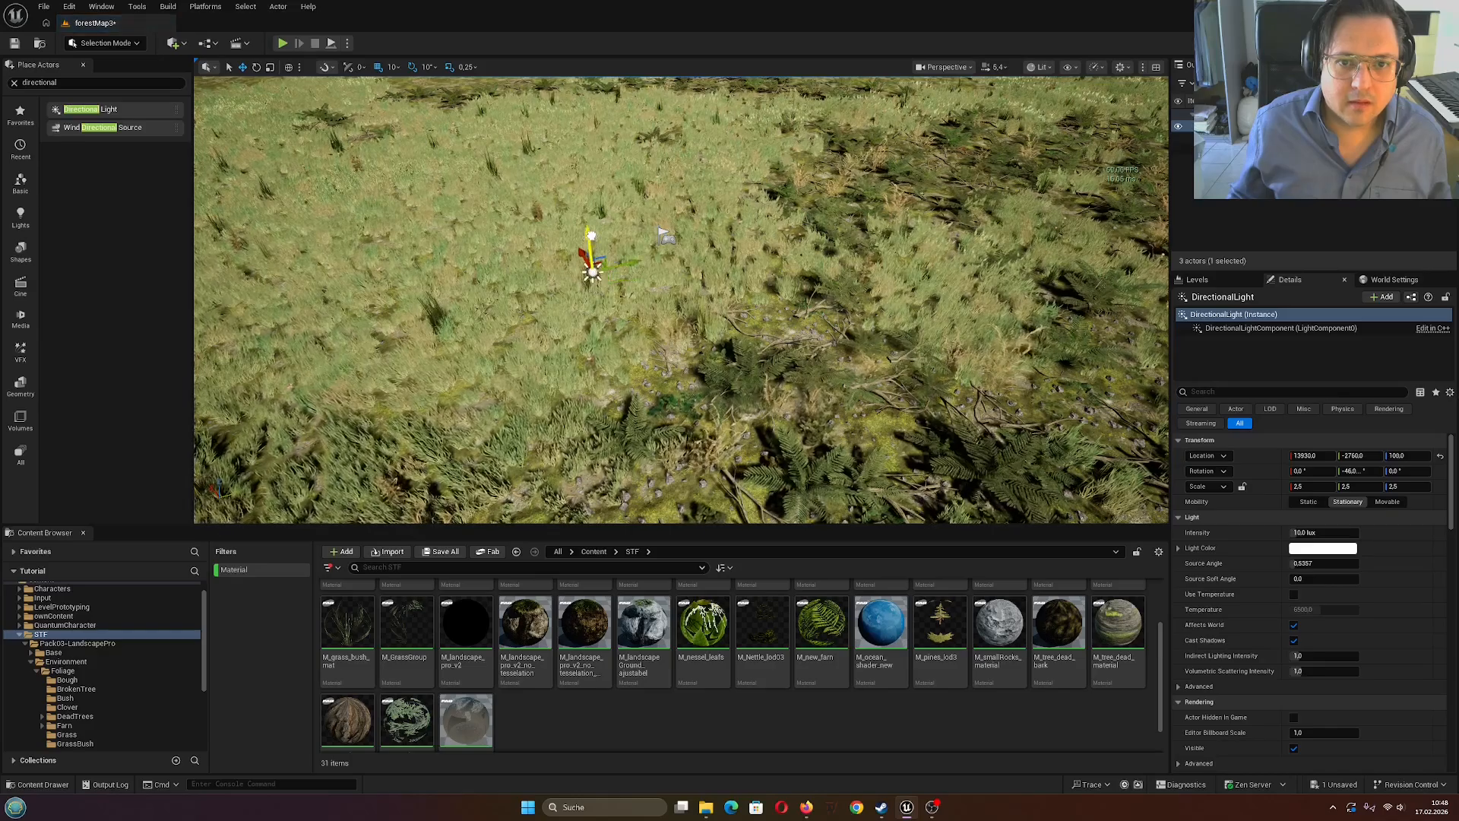
# Add a Sky Light and a Sky Atmosphere next to the directional light
pyautogui.press('w')
pyautogui.moveTo(682, 300); pyautogui.dragTo(638, 290, button='right')
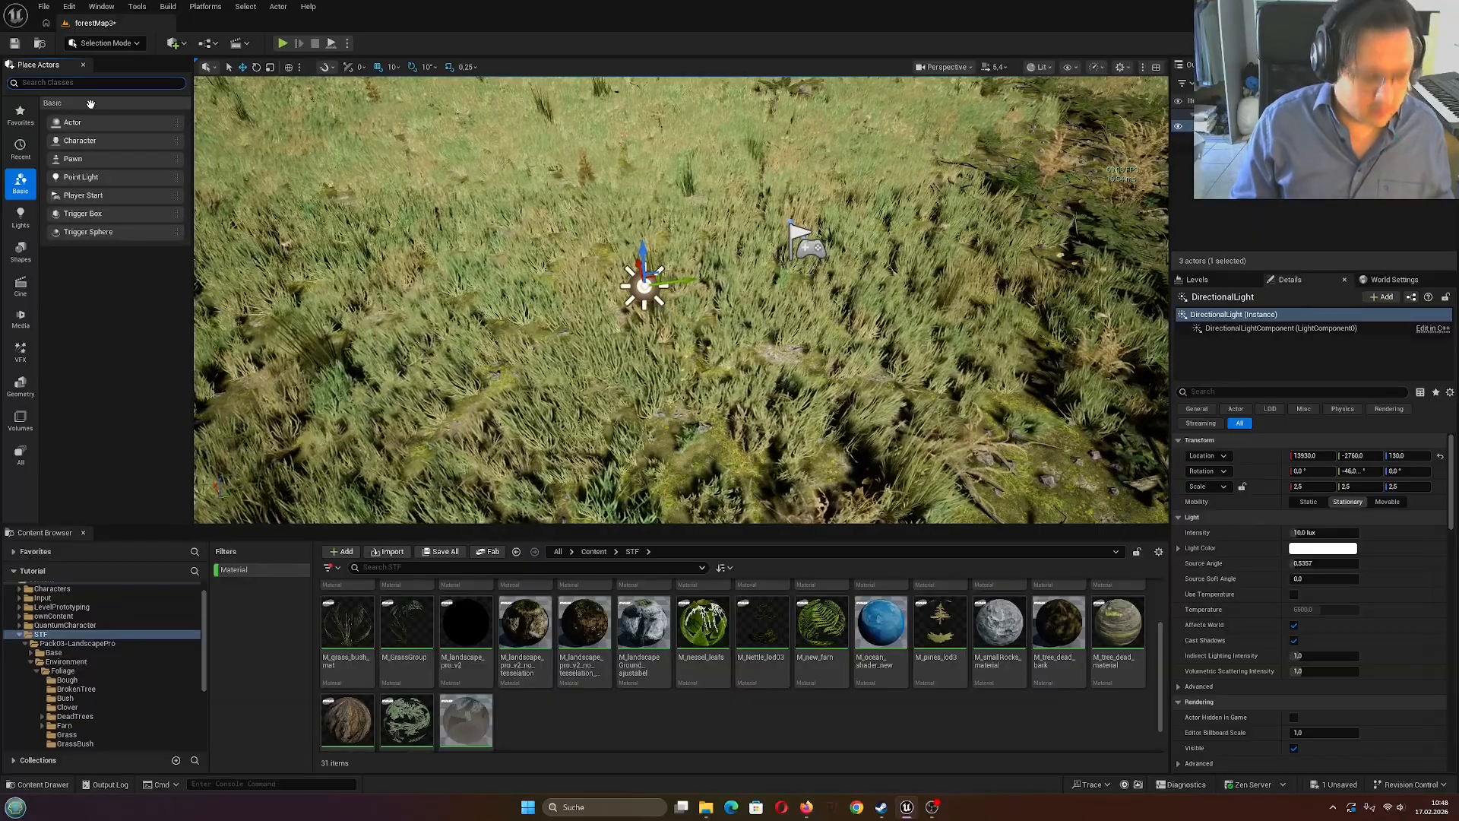
pyautogui.write('ky')
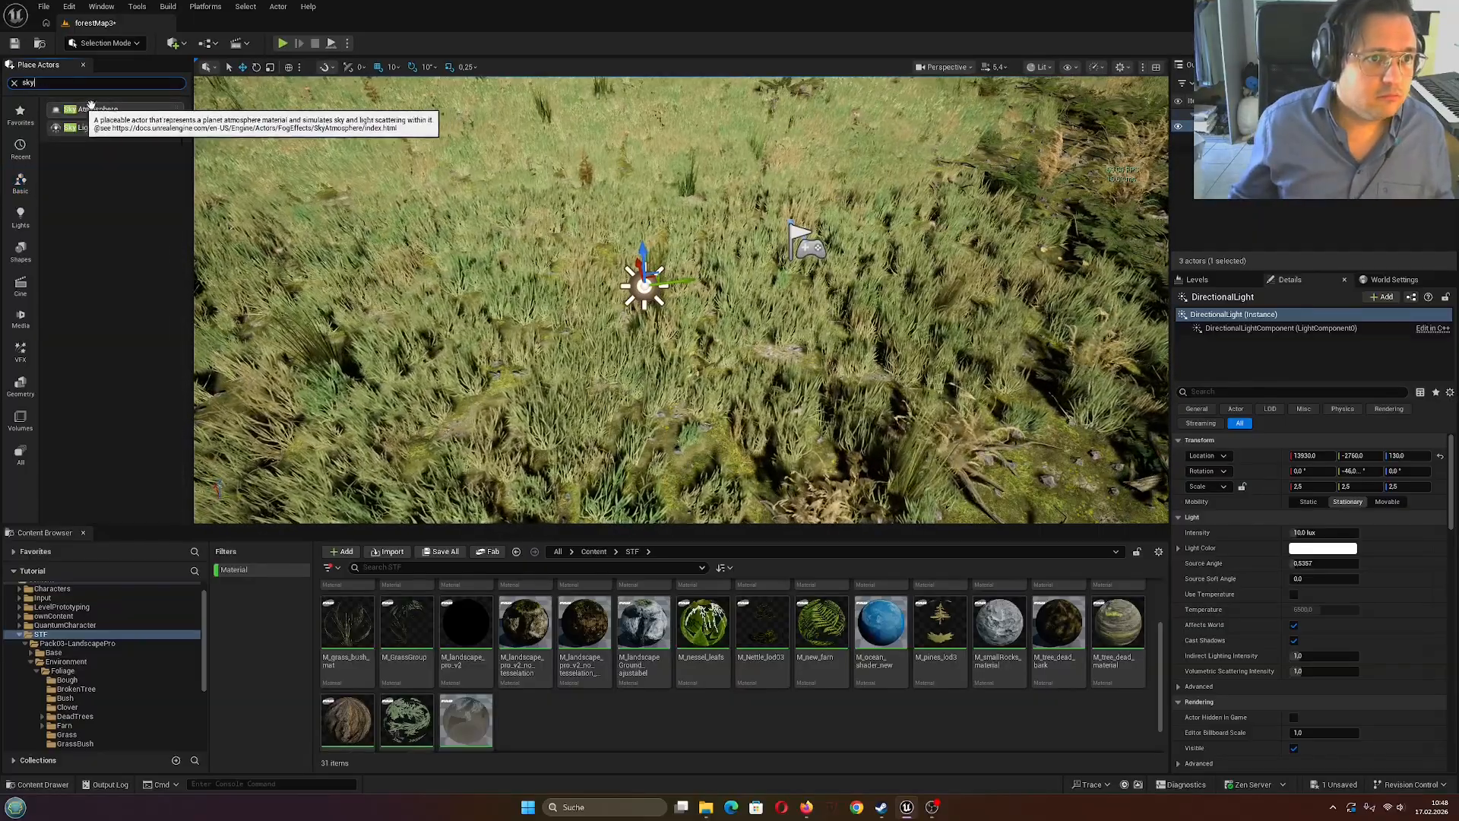
pyautogui.moveTo(73, 125); pyautogui.dragTo(544, 276)
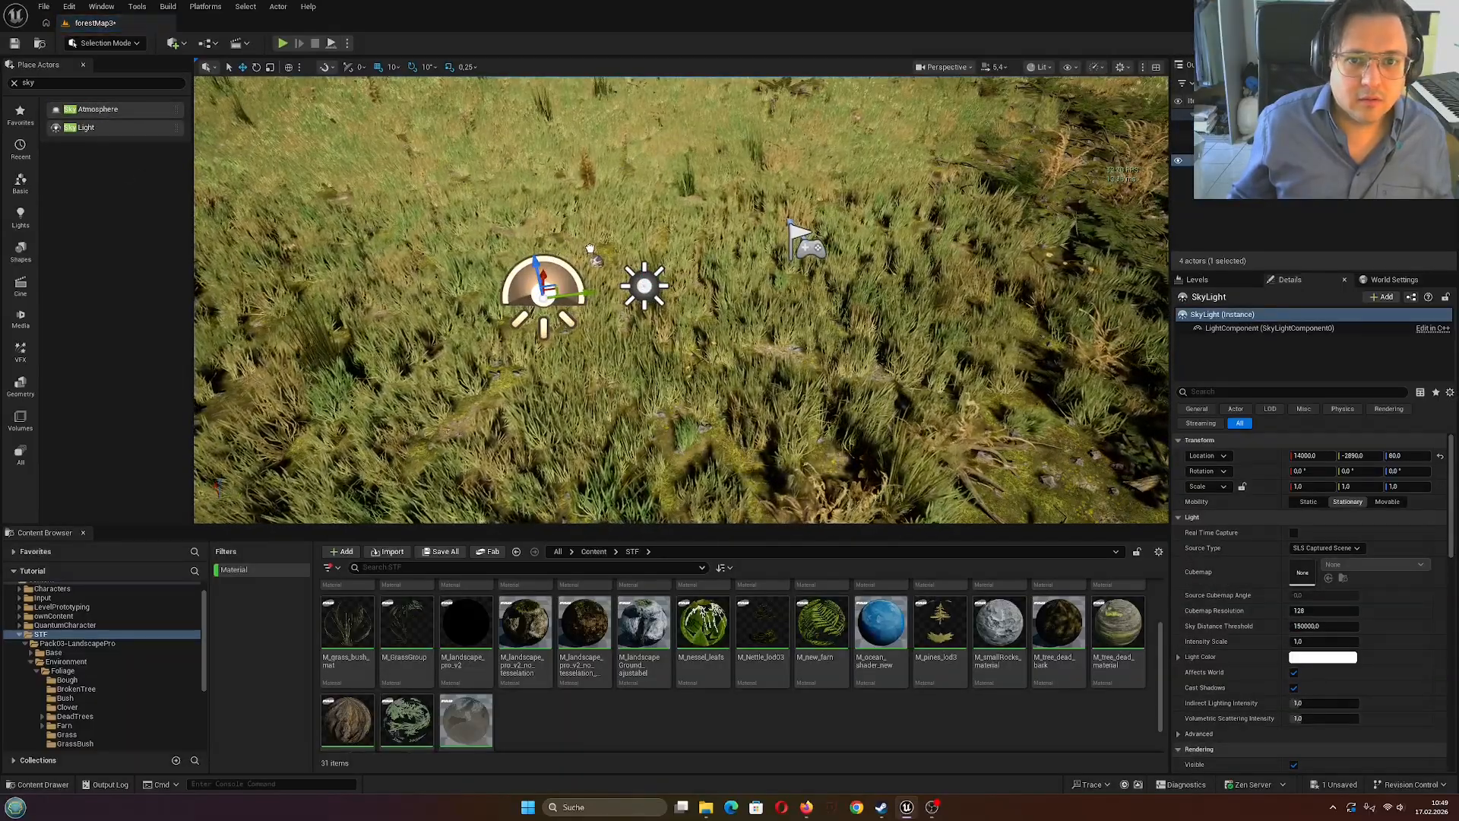
pyautogui.moveTo(589, 248); pyautogui.dragTo(589, 249)
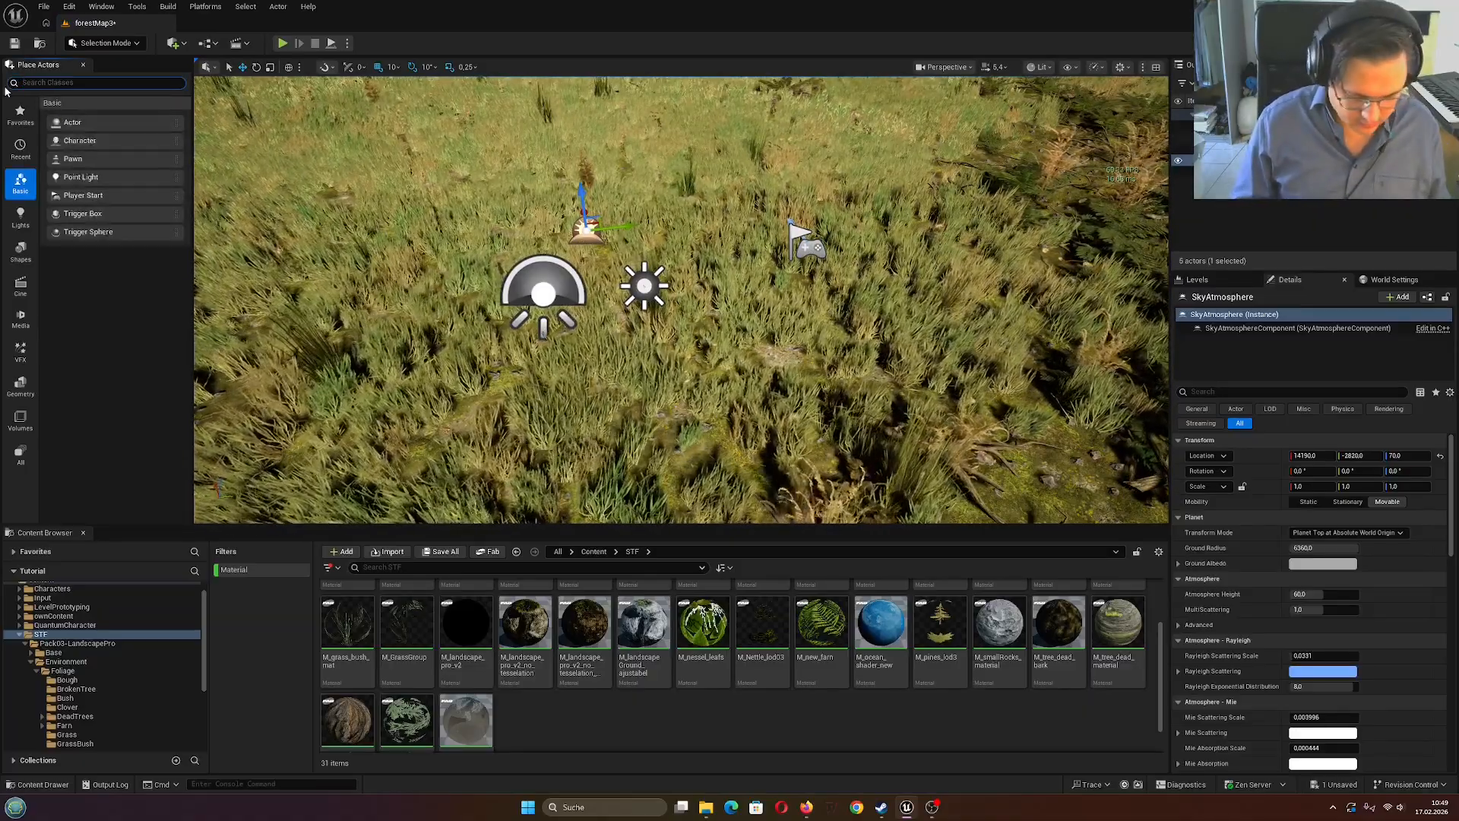
# Search the placeable actors for "sky sphere" and clear the search
pyautogui.write('sky s')
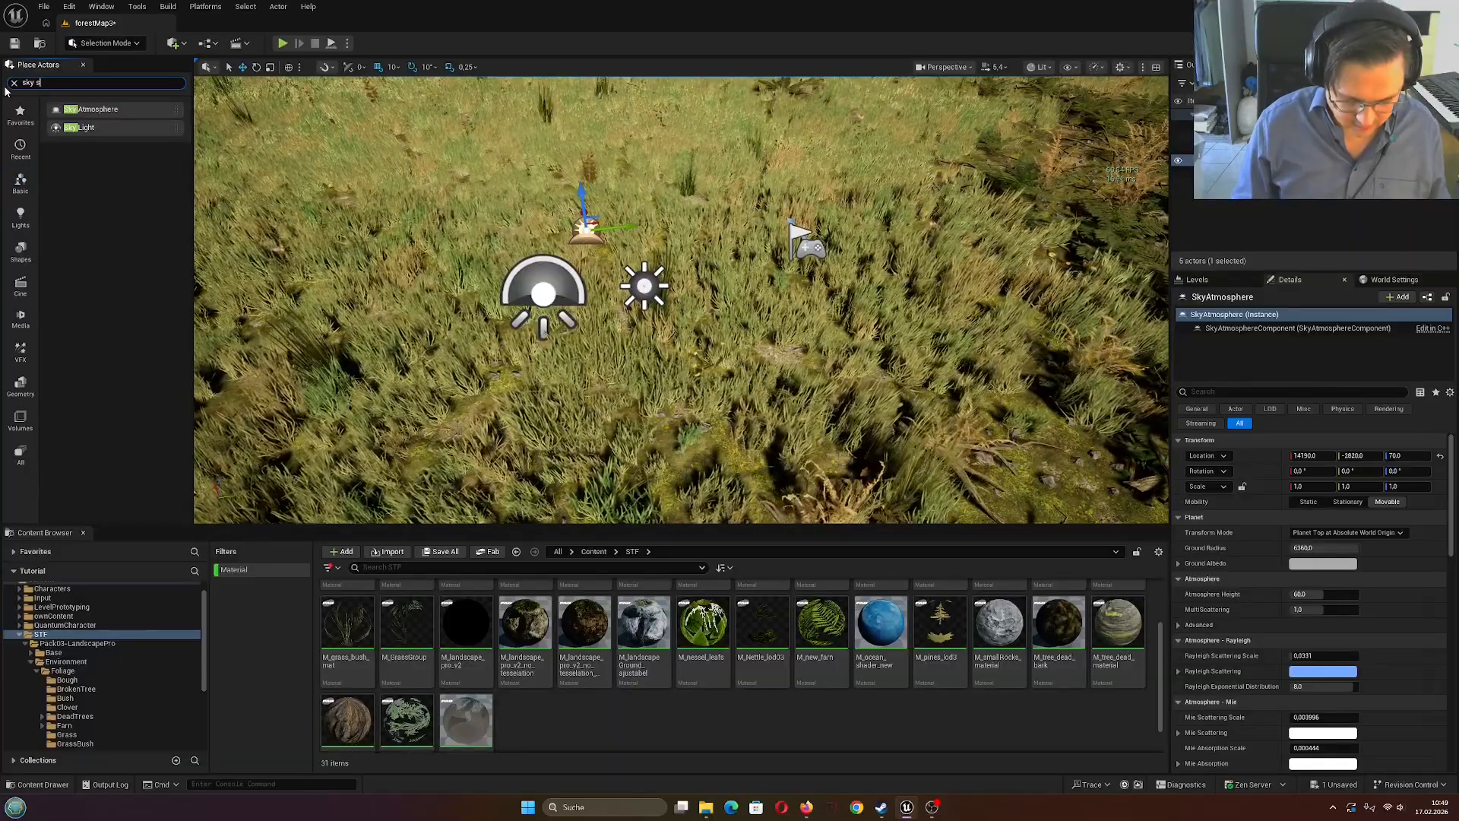
pyautogui.write('p')
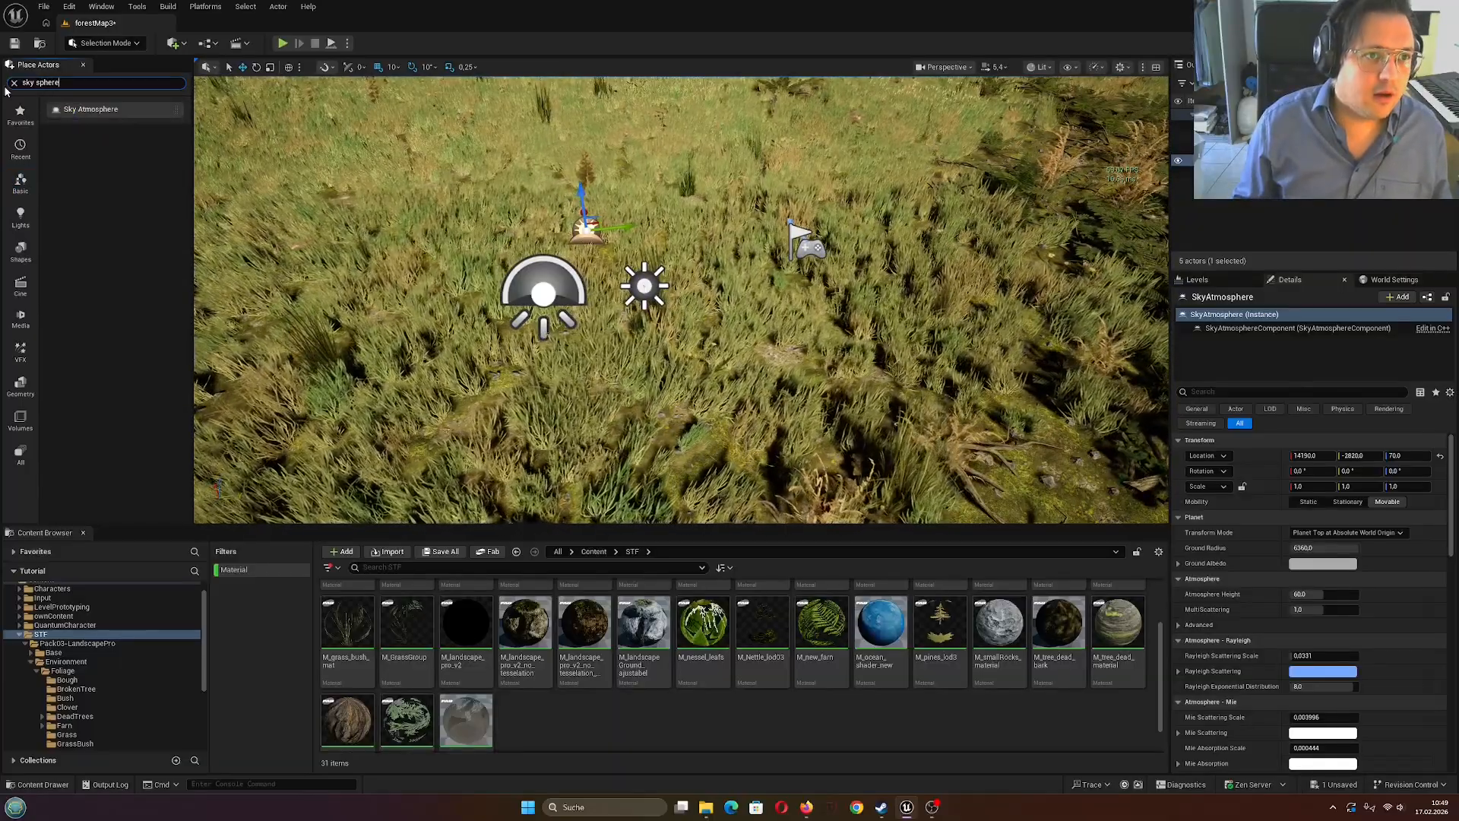
pyautogui.press('Escape')
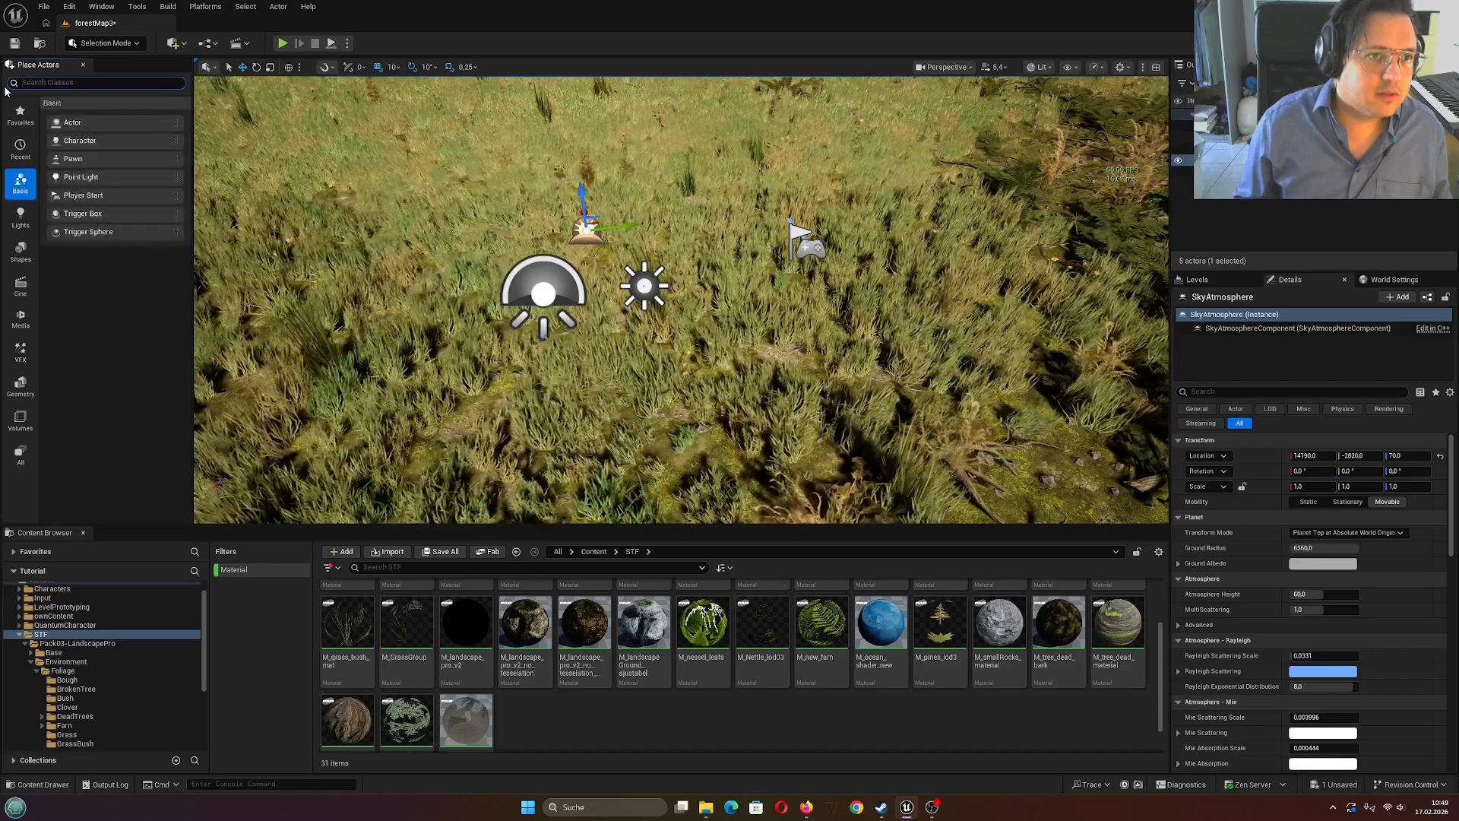
# Find the Volumetric Cloud among the placeable actors and place it in the level near the Sky Light
pyautogui.write('vo')
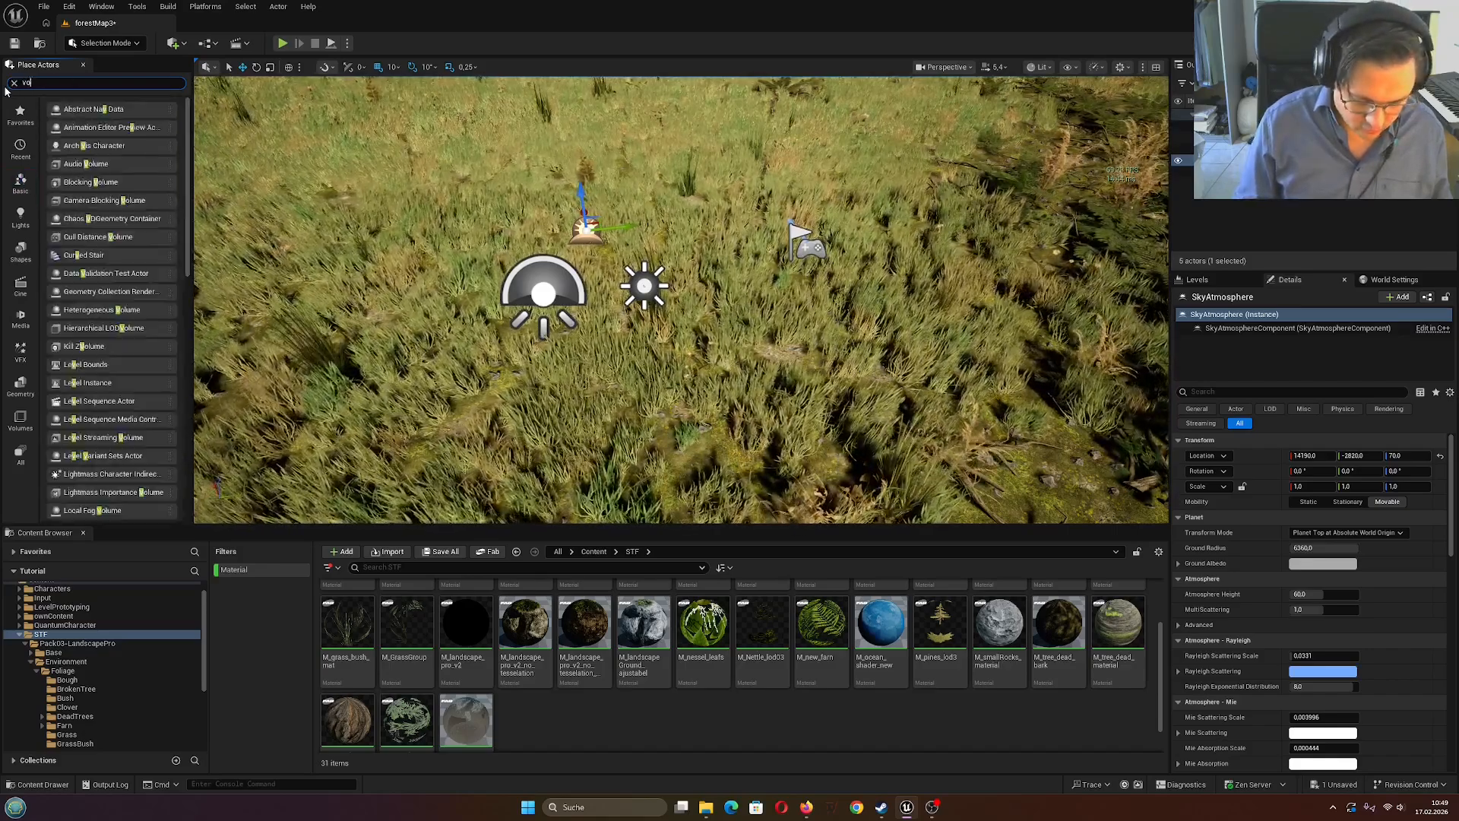
pyautogui.write('lumetri')
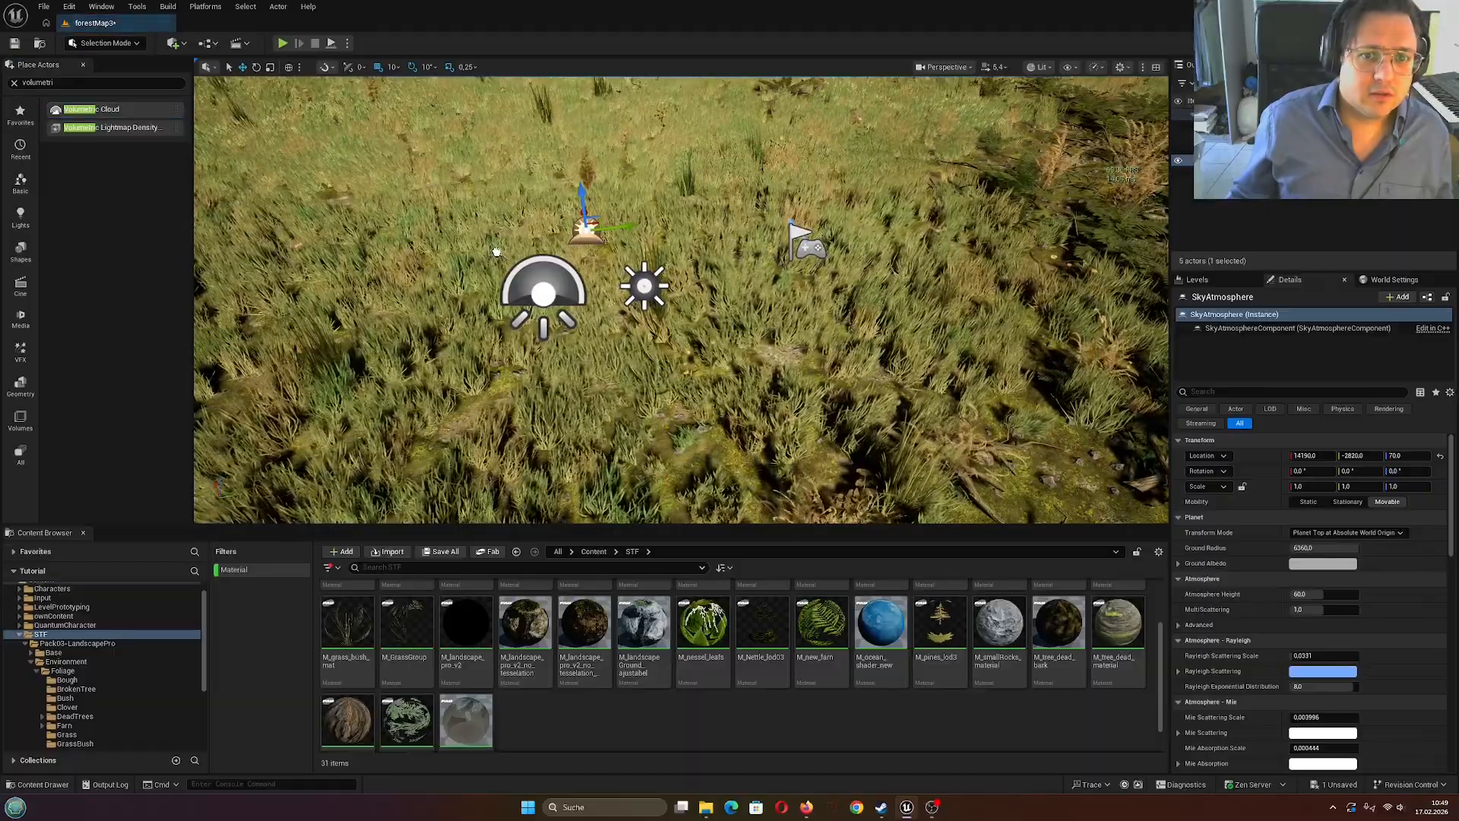
pyautogui.moveTo(495, 252); pyautogui.dragTo(484, 213)
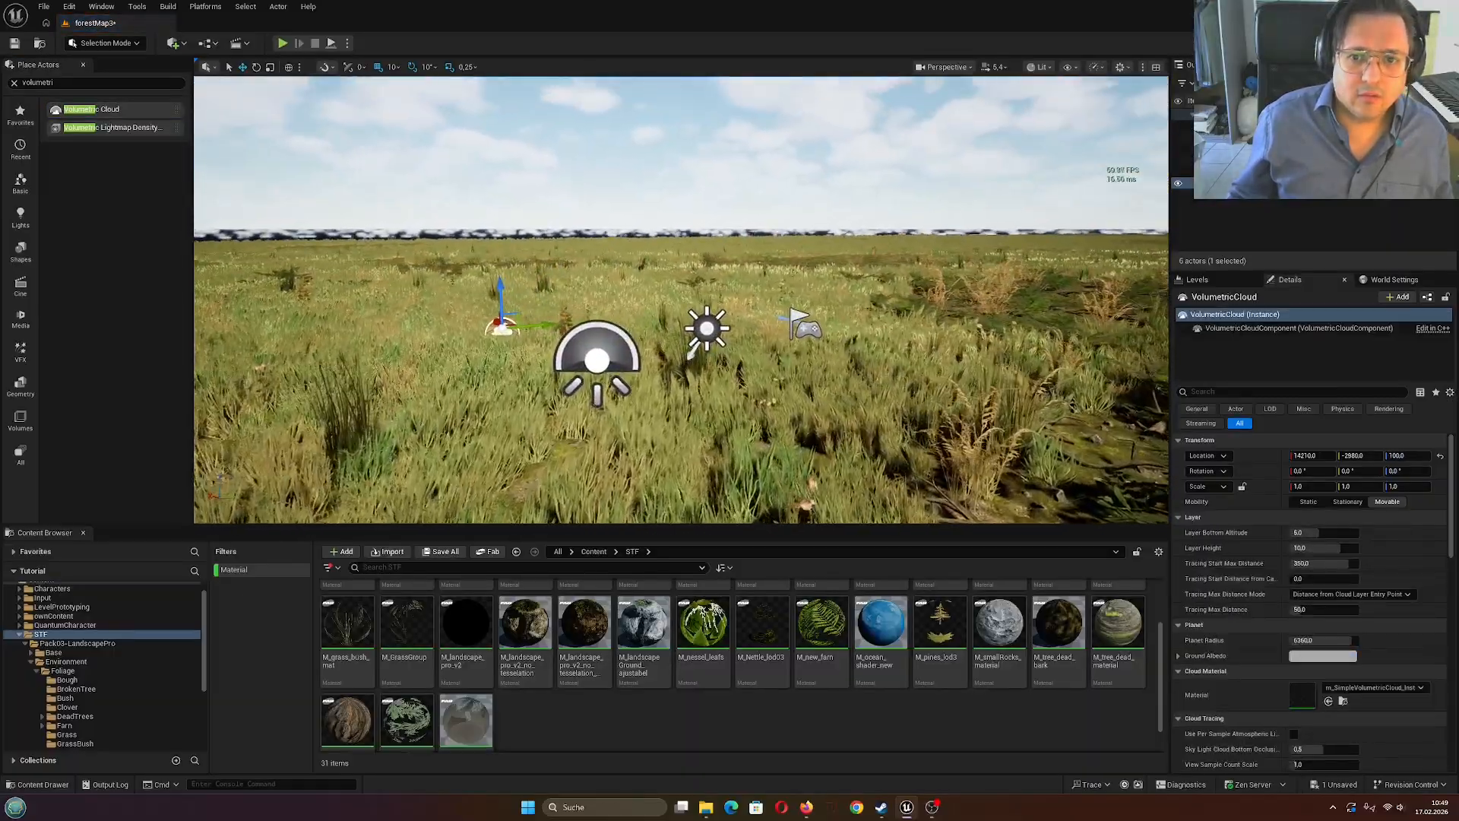
# Play-test the lit level by walking forward through the grass, and stop the session
pyautogui.moveTo(395, 79); pyautogui.dragTo(362, 89, button='right')
pyautogui.click(282, 43)
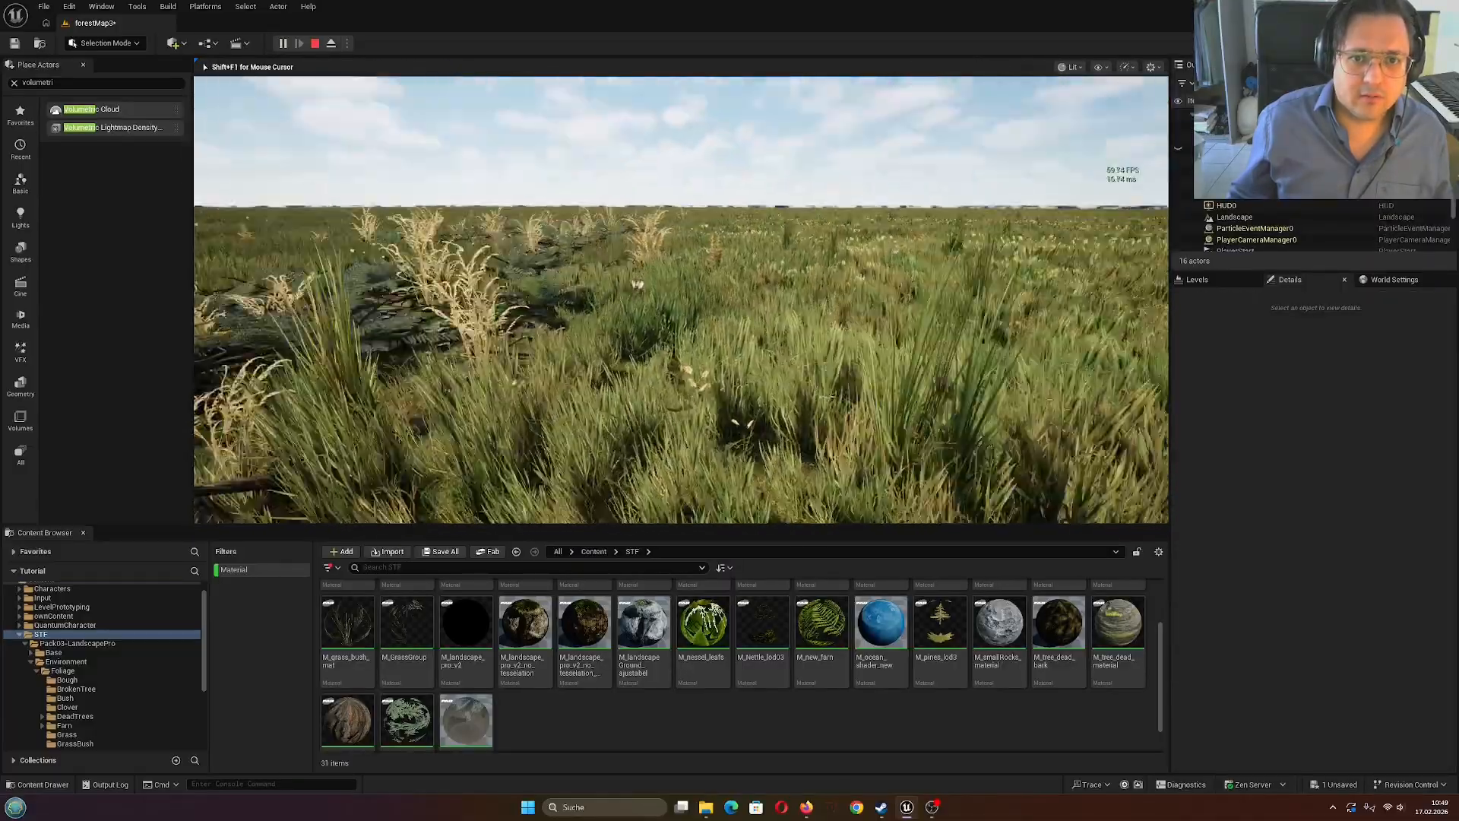
pyautogui.press('w')
pyautogui.press('w')
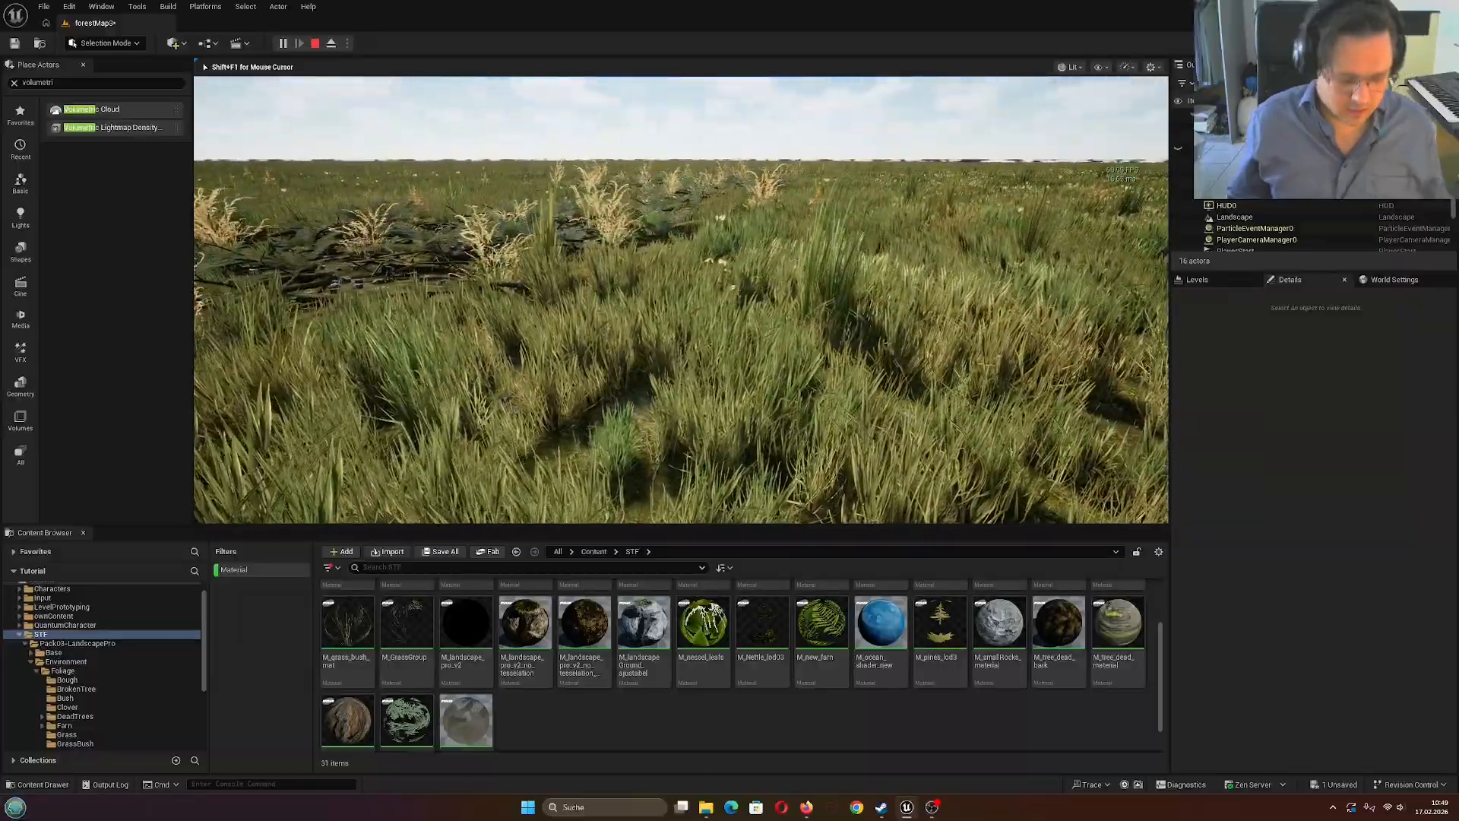
pyautogui.press('Escape')
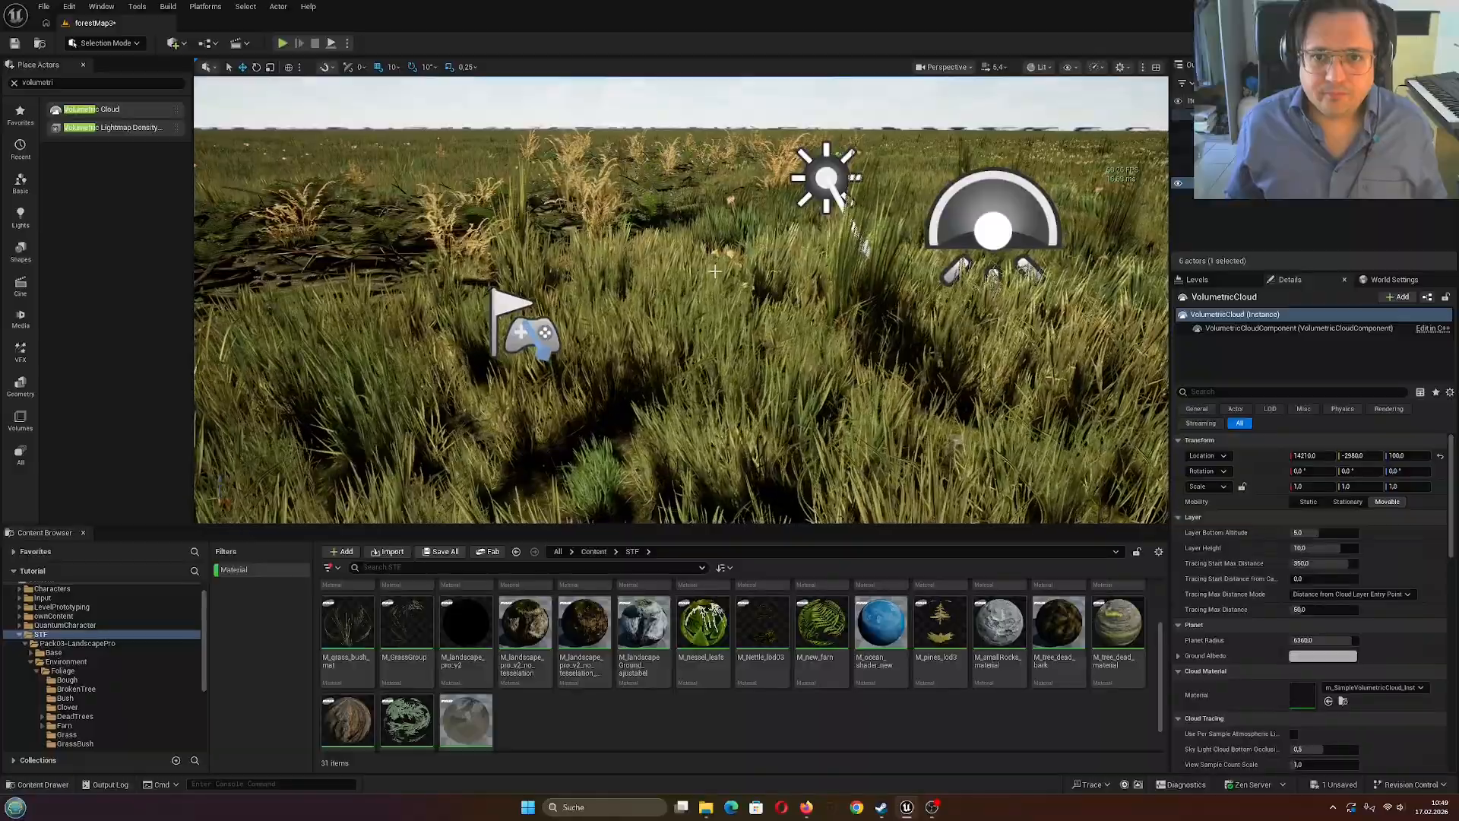
# Inspect the grass around the placed light actors and save the forestMap3 level
pyautogui.press('s')
pyautogui.moveTo(615, 304)
pyautogui.mouseDown(button='right')
pyautogui.moveTo(617, 340)
pyautogui.moveTo(624, 312)
pyautogui.mouseUp(button='right')
pyautogui.press('w')
pyautogui.press('w')
pyautogui.press('w')
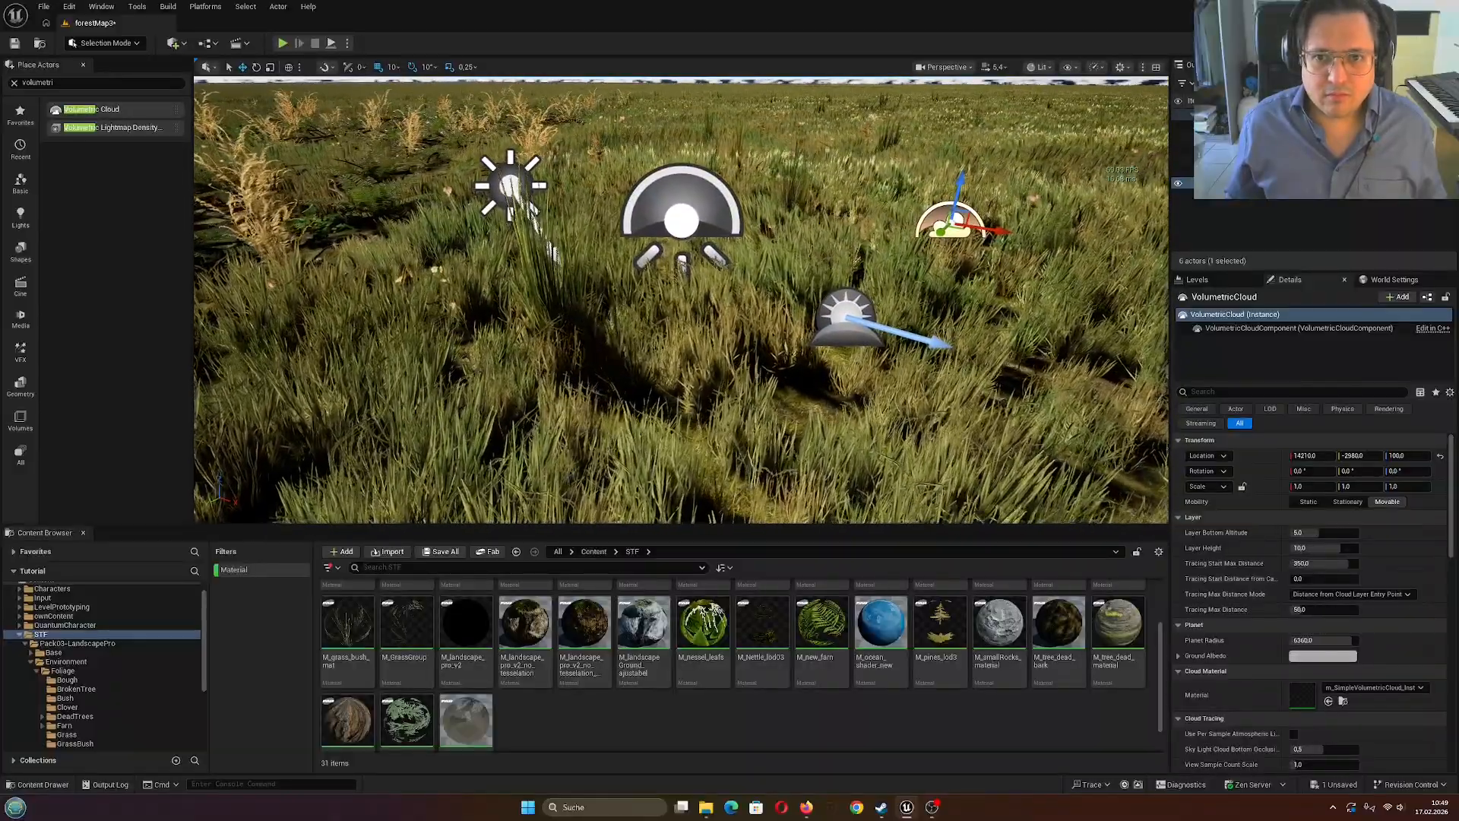
pyautogui.click(44, 7)
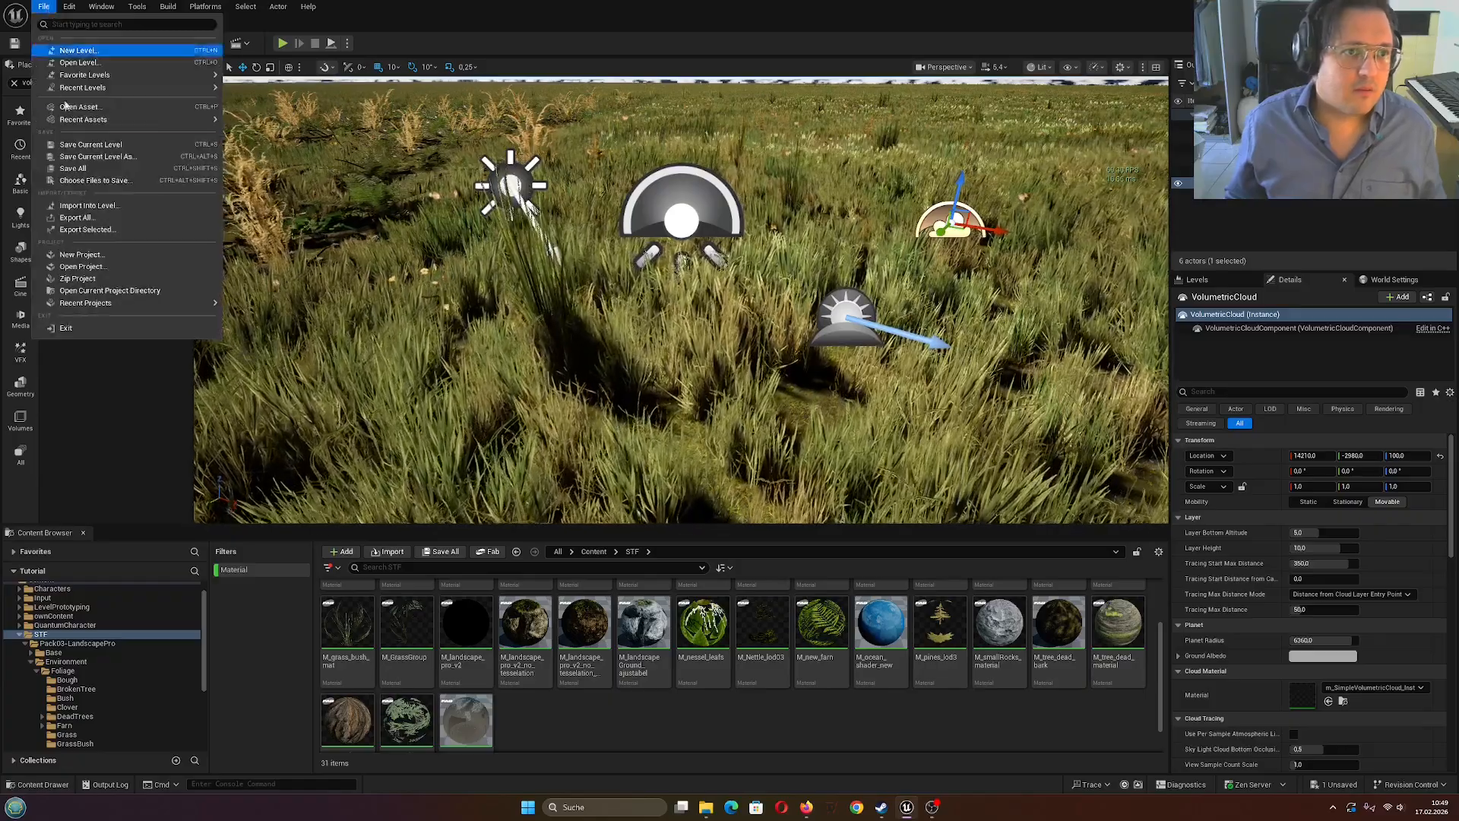
pyautogui.click(99, 153)
# Replace the Material filter on the STF folder with the Static Mesh filter to list its meshes
pyautogui.press('s')
pyautogui.moveTo(548, 243); pyautogui.dragTo(566, 286, button='right')
pyautogui.click(335, 570)
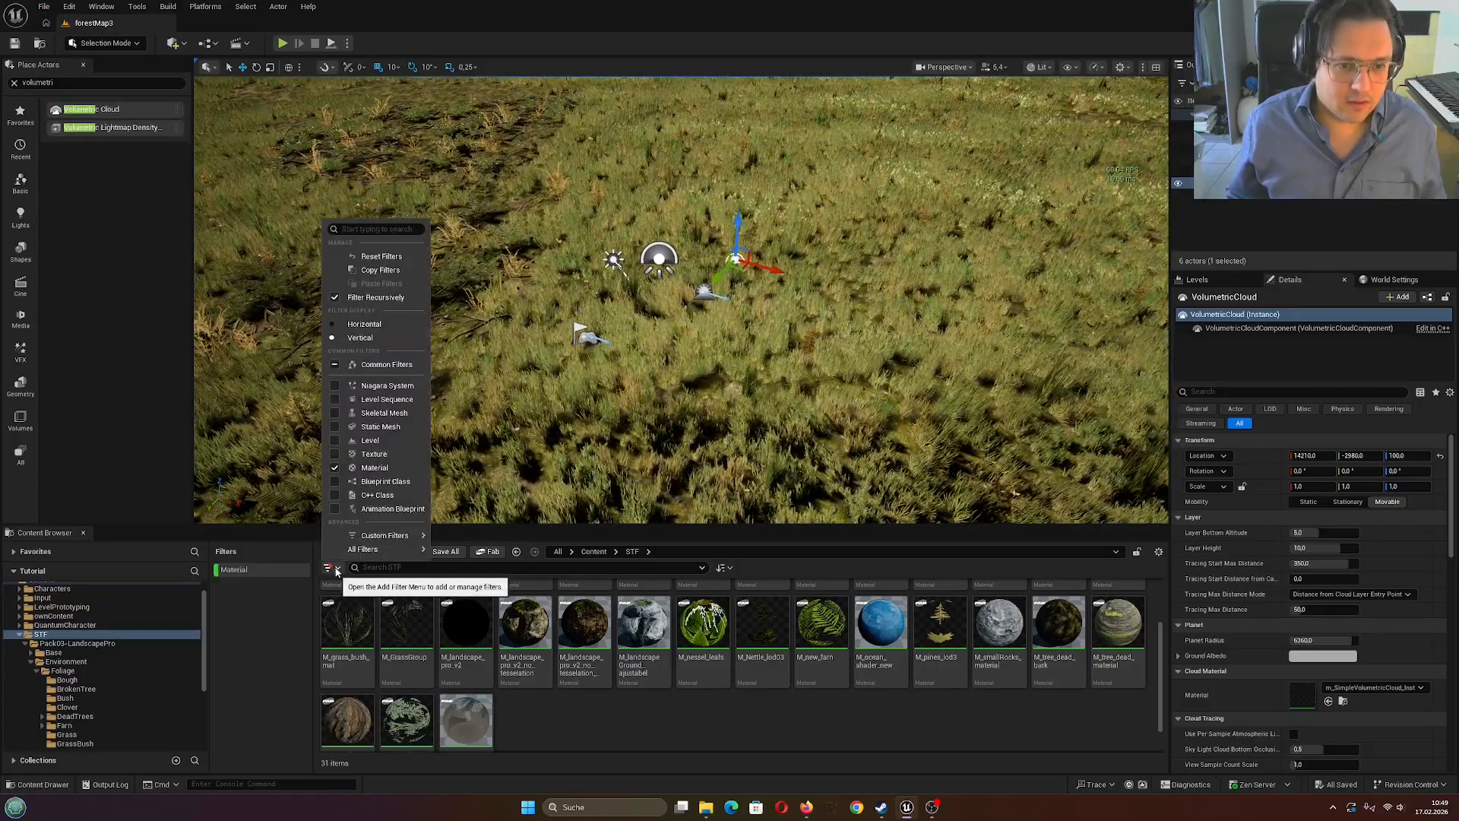
pyautogui.click(42, 637)
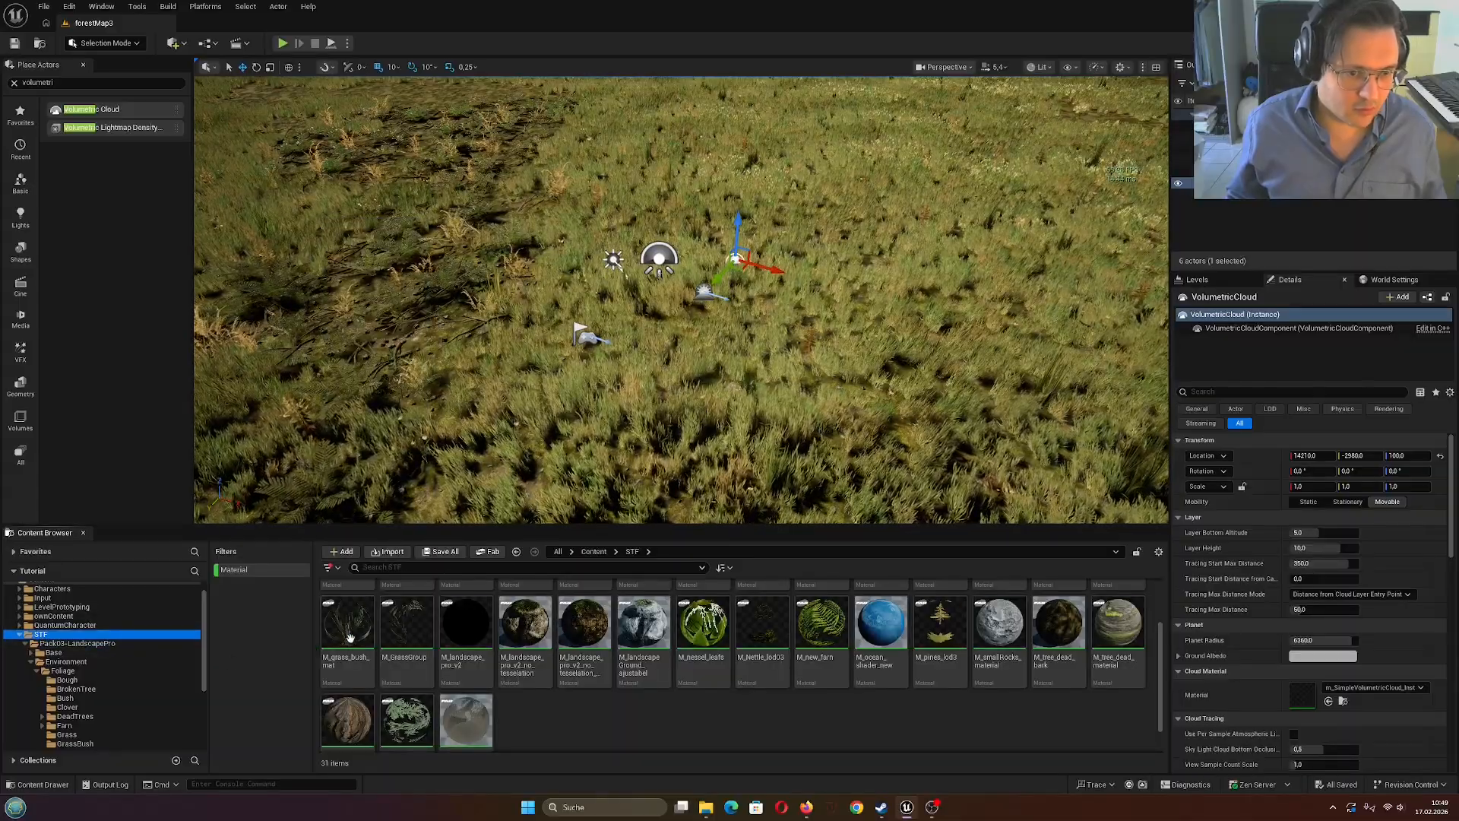
pyautogui.click(337, 569)
pyautogui.click(334, 468)
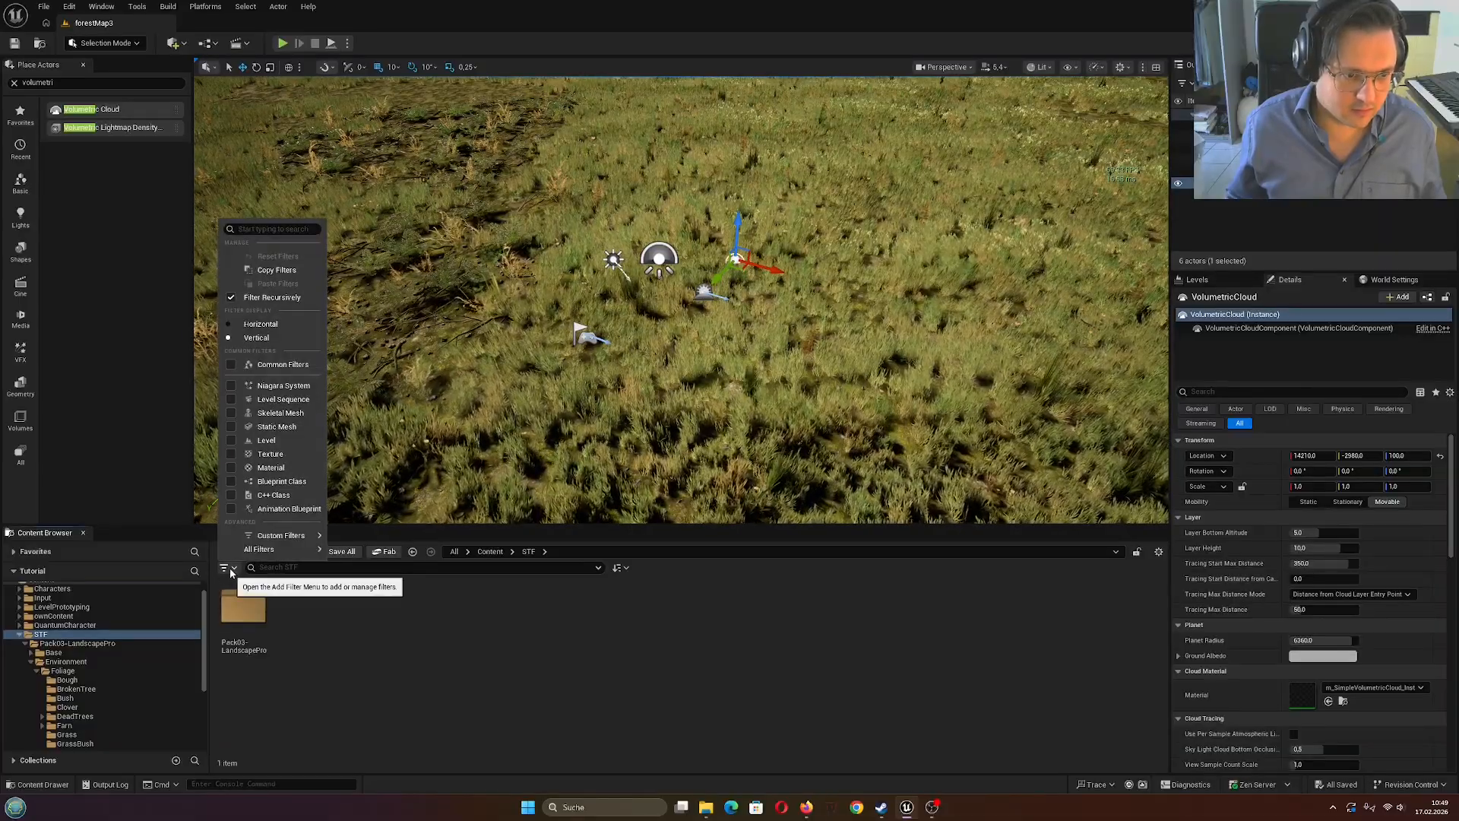
pyautogui.click(231, 427)
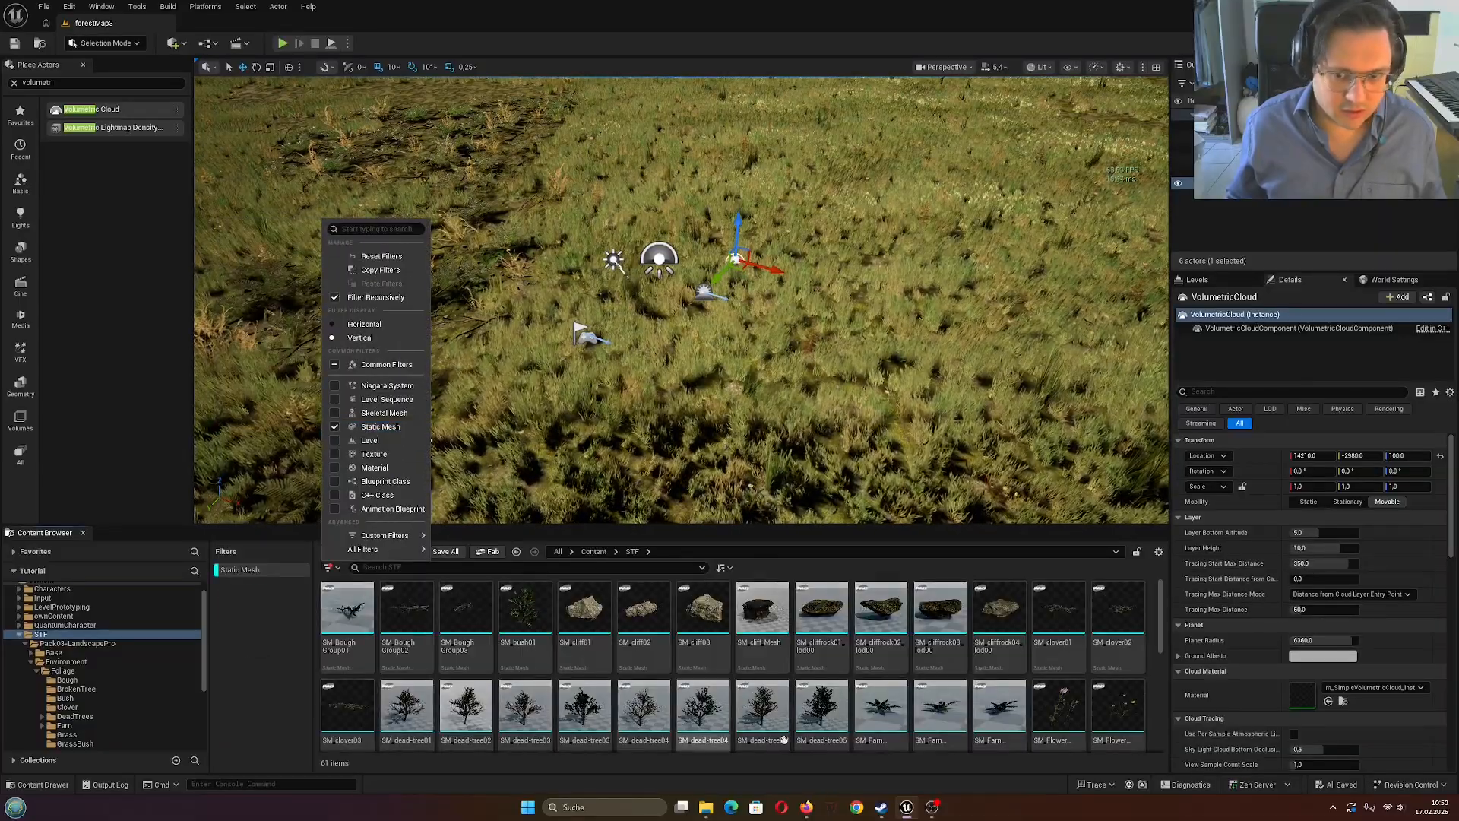
# Place the SM_cliff03 rock on the grass beside the light actors and rotate it -20° about its vertical axis
pyautogui.moveTo(703, 609); pyautogui.dragTo(640, 162)
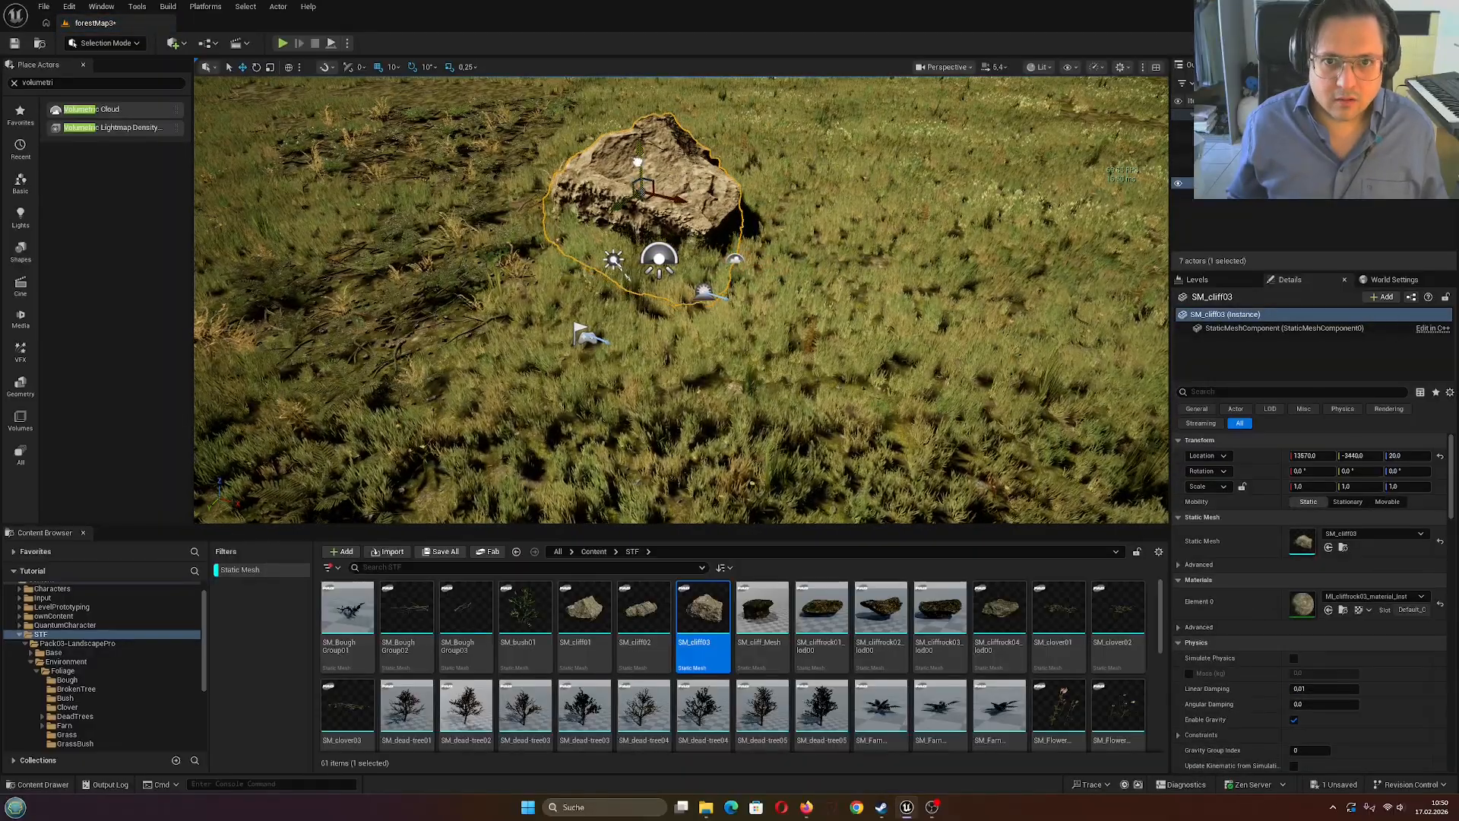
pyautogui.press('e')
pyautogui.moveTo(653, 214); pyautogui.dragTo(730, 217)
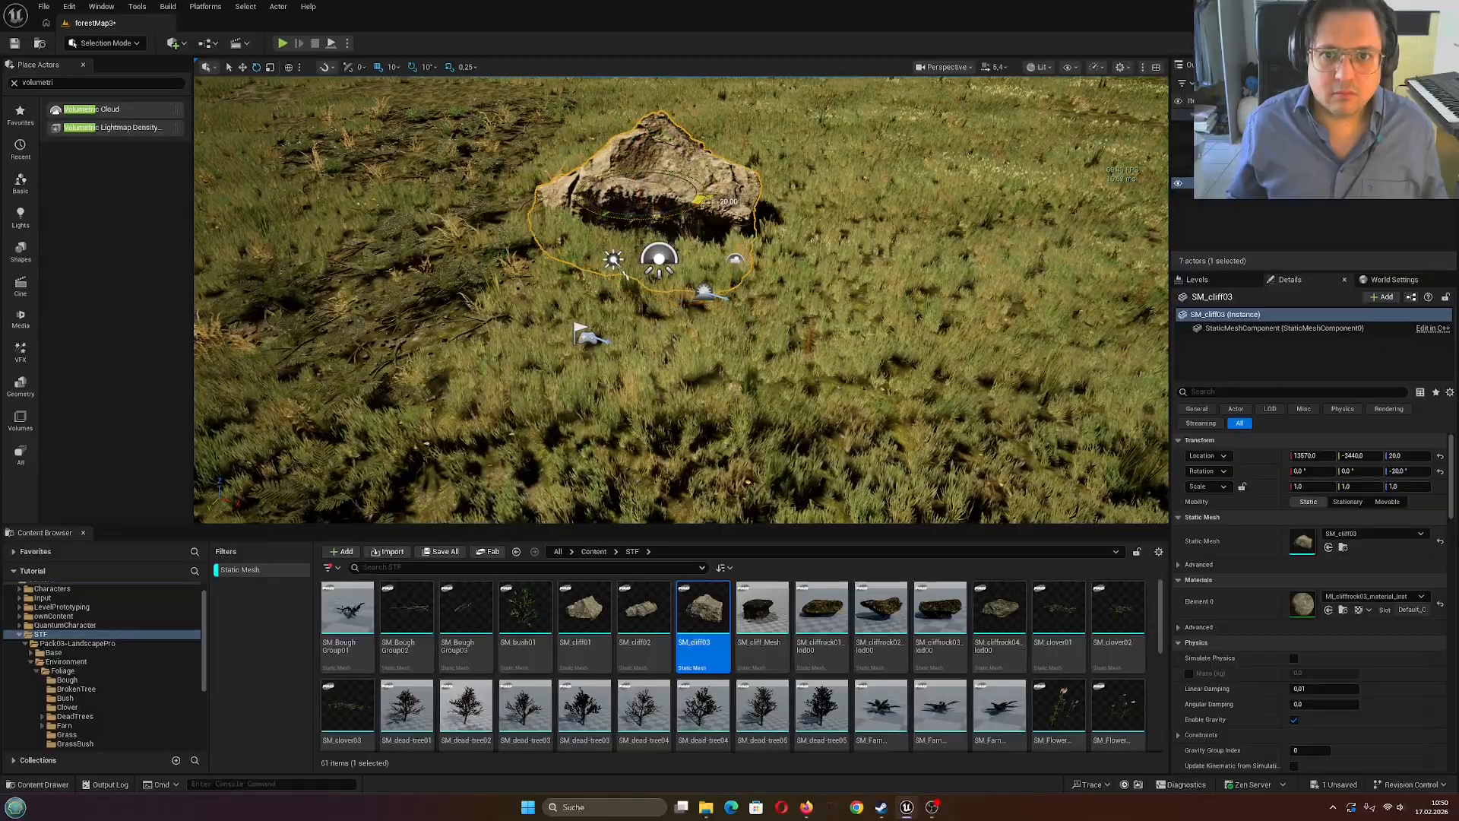
pyautogui.click(899, 426)
pyautogui.moveTo(899, 426); pyautogui.dragTo(946, 341, button='right')
pyautogui.press('w')
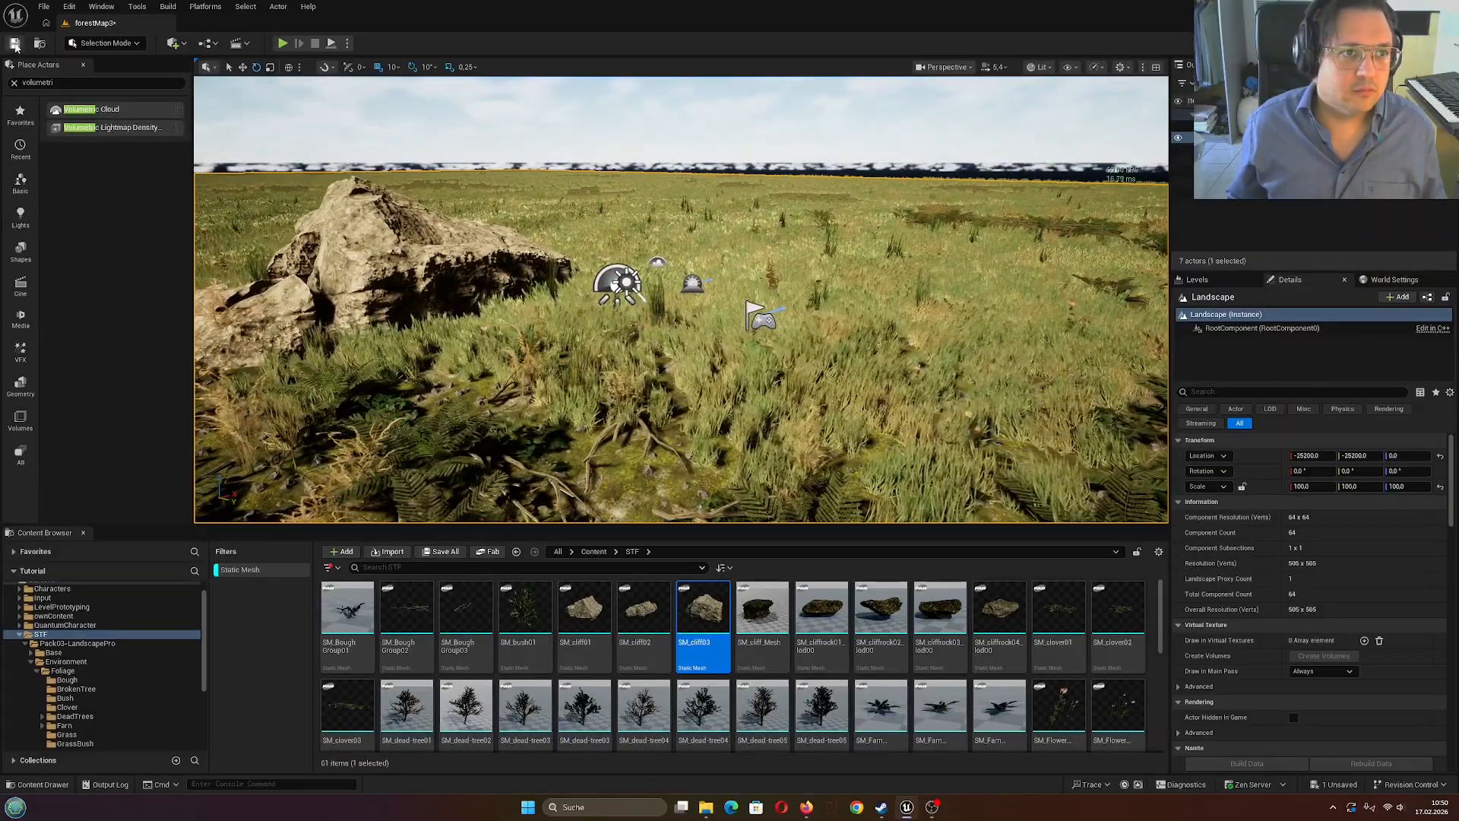
# Save the level, then play-test it by walking around the placed cliff rock, and stop the session
pyautogui.hotkey('ctrl', 's')
pyautogui.press('s')
pyautogui.moveTo(682, 304)
pyautogui.mouseDown(button='right')
pyautogui.moveTo(684, 357)
pyautogui.moveTo(677, 301)
pyautogui.mouseUp(button='right')
pyautogui.press('w')
pyautogui.click(283, 43)
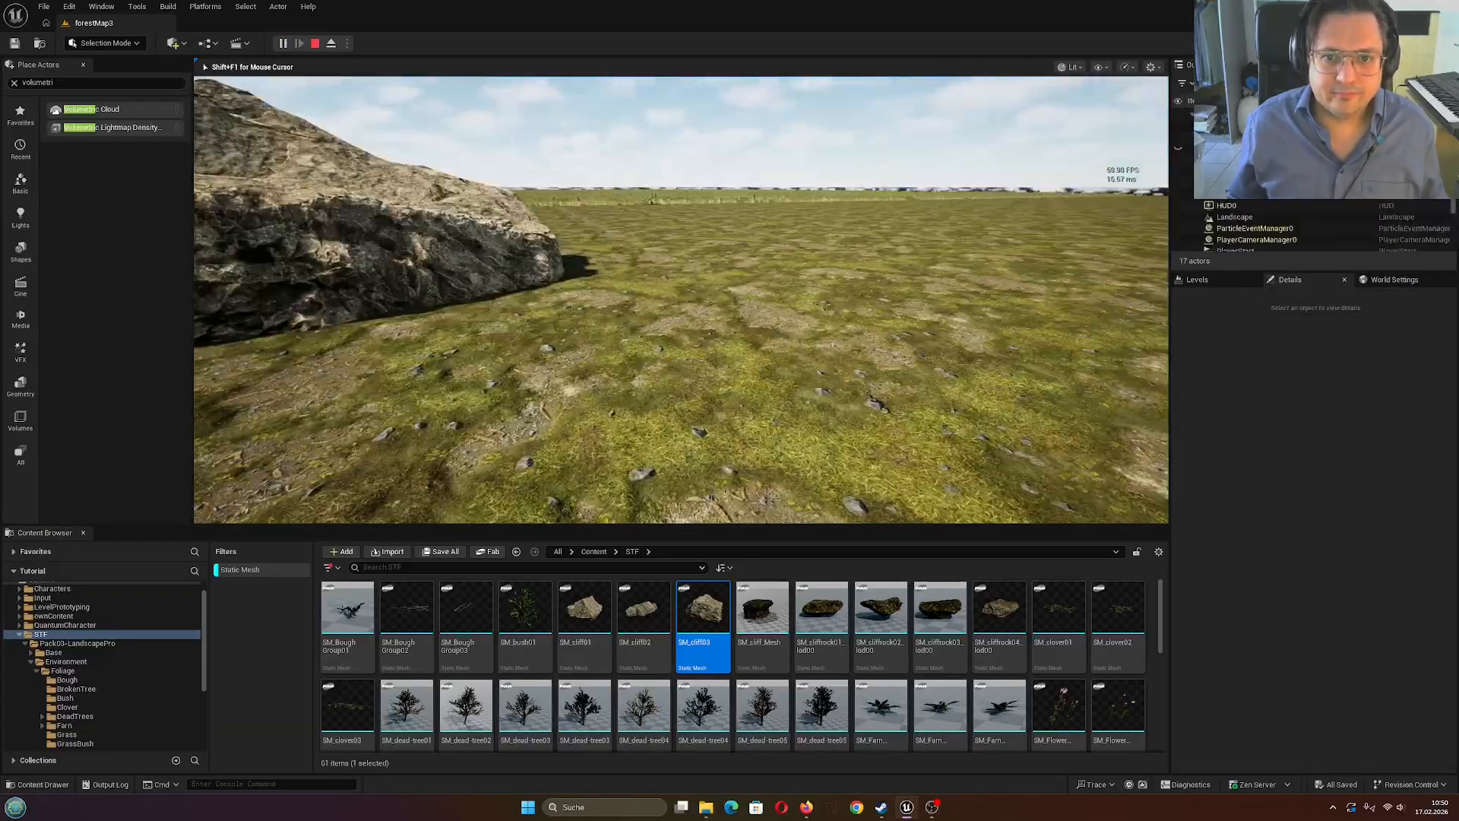
pyautogui.press('w')
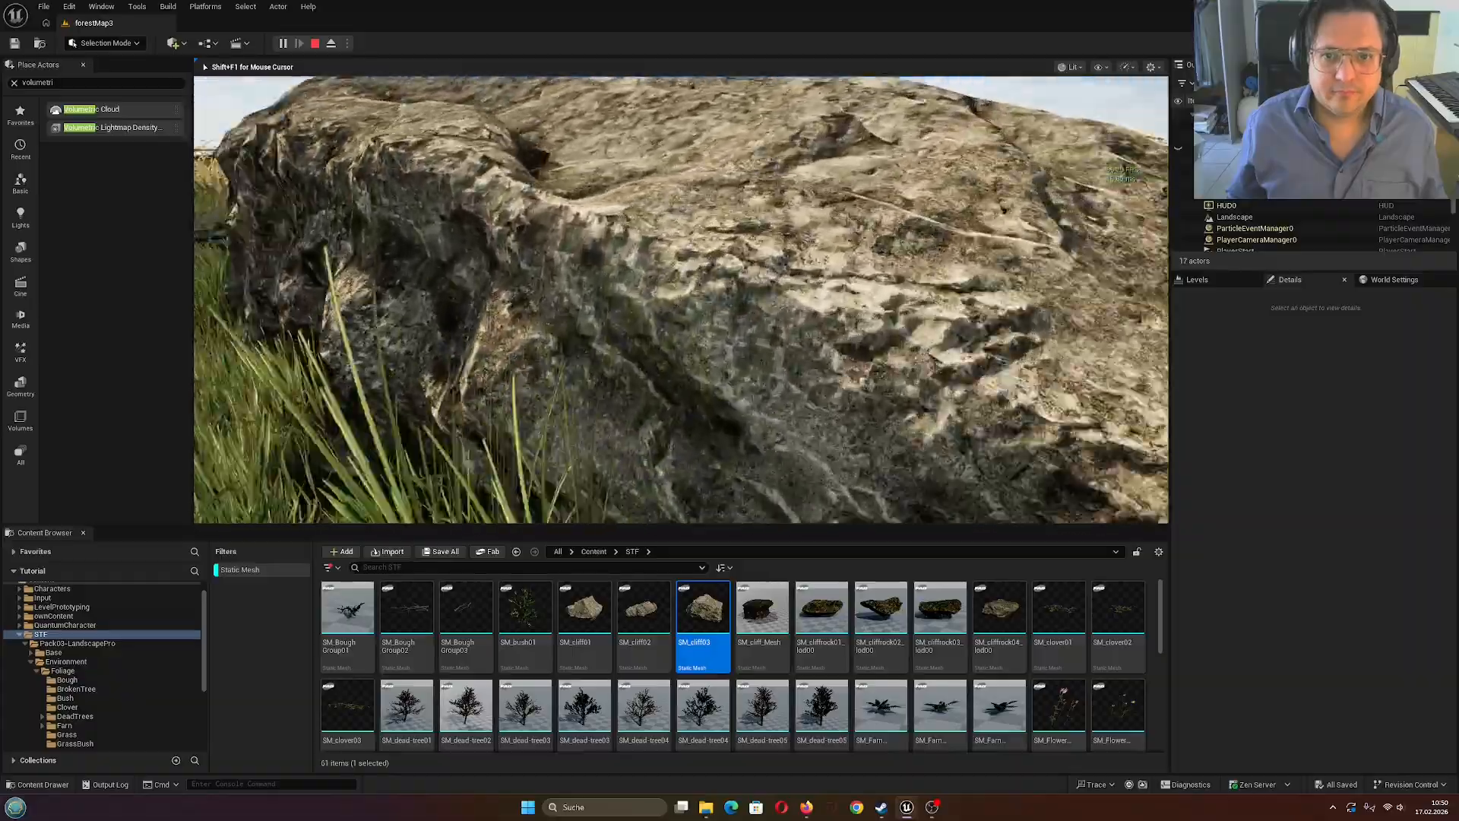
pyautogui.press('w')
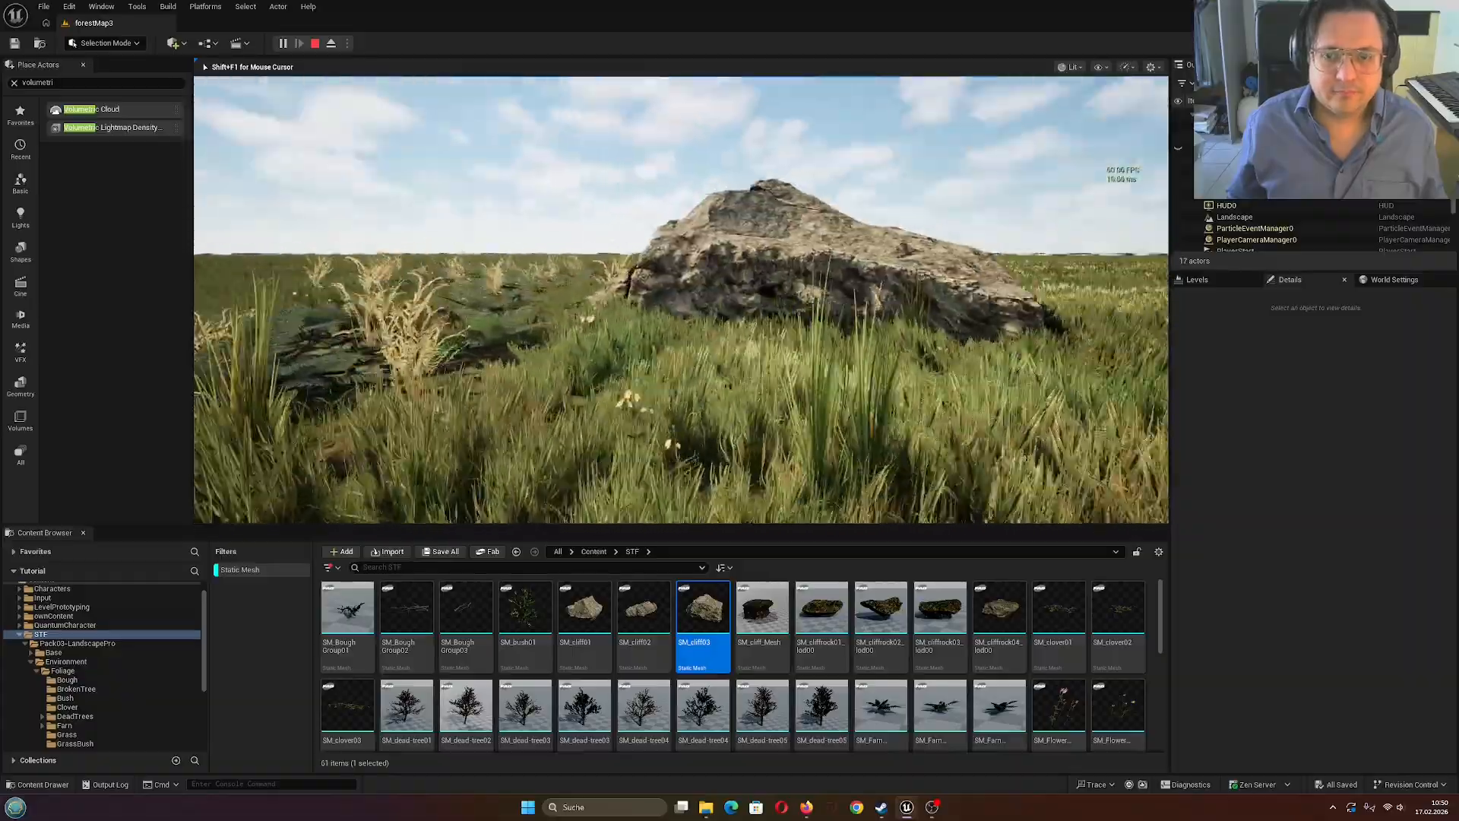
pyautogui.press('Escape')
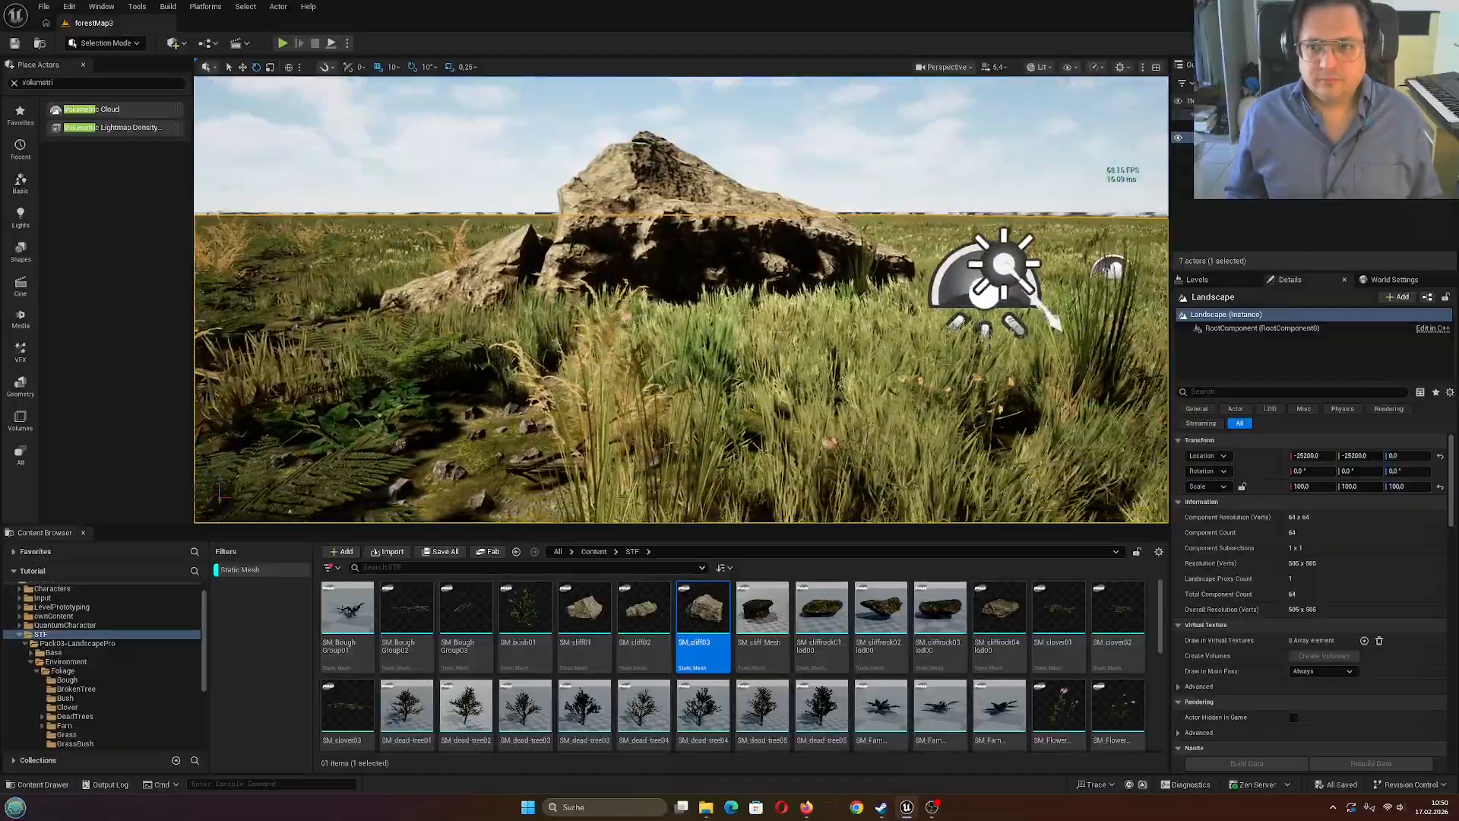
# Enlarge the viewport and switch to Landscape mode with the Sculpt tool active on the heightmap
pyautogui.press('s')
pyautogui.moveTo(681, 299); pyautogui.dragTo(728, 362, button='right')
pyautogui.press('w')
pyautogui.press('s')
pyautogui.press('w')
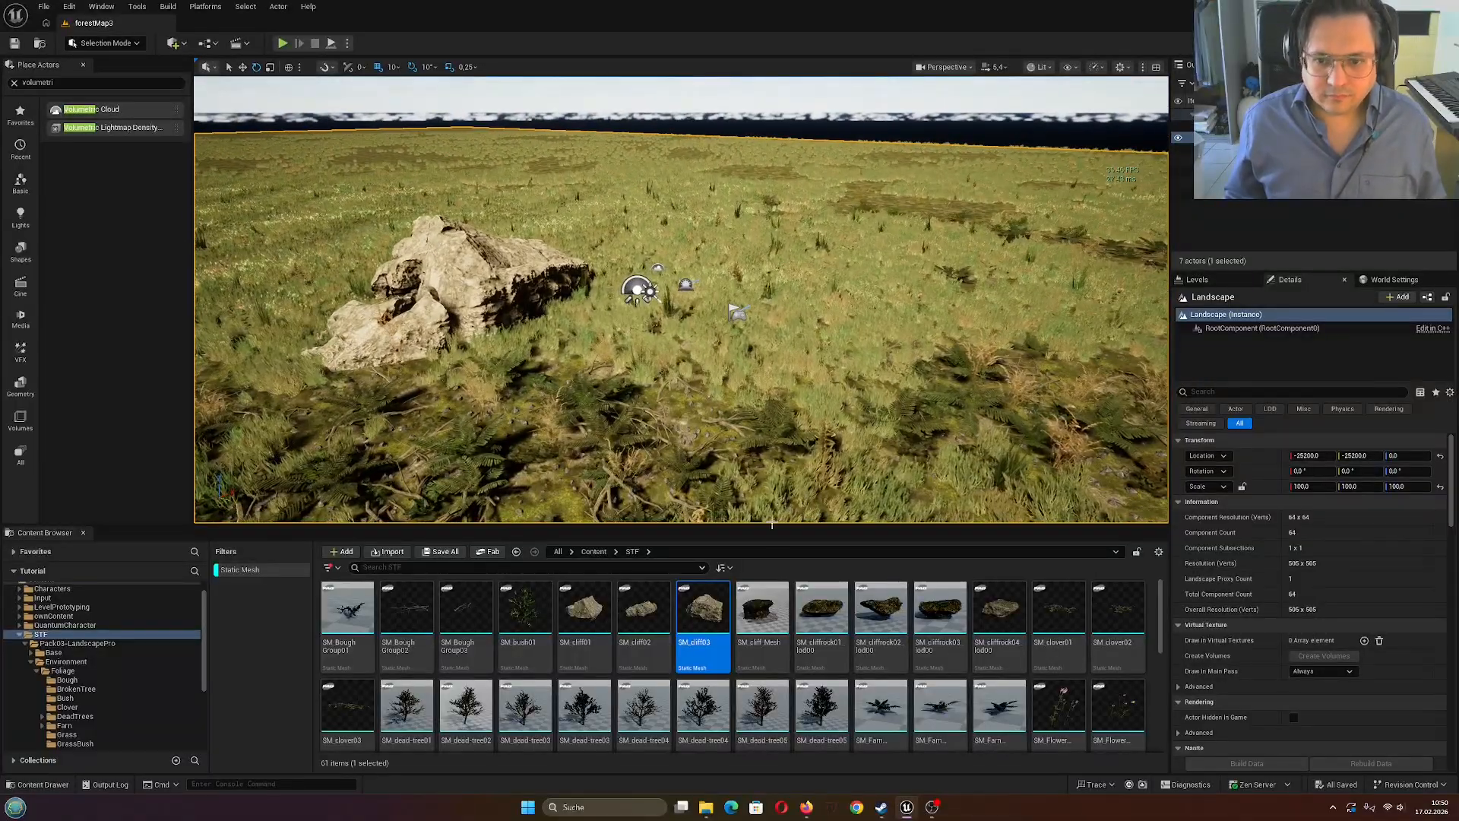
pyautogui.moveTo(779, 523); pyautogui.dragTo(776, 575)
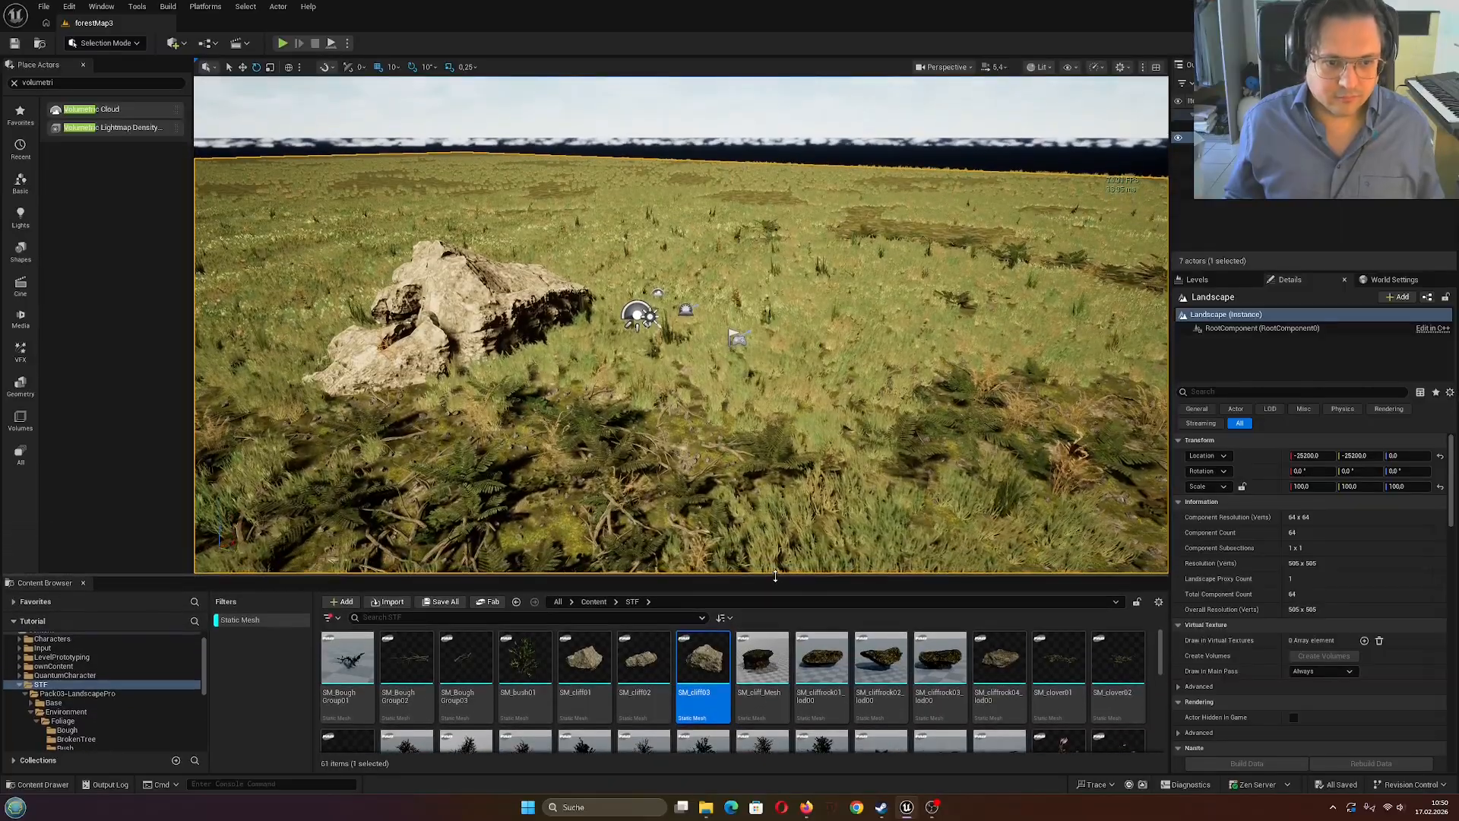
pyautogui.click(104, 44)
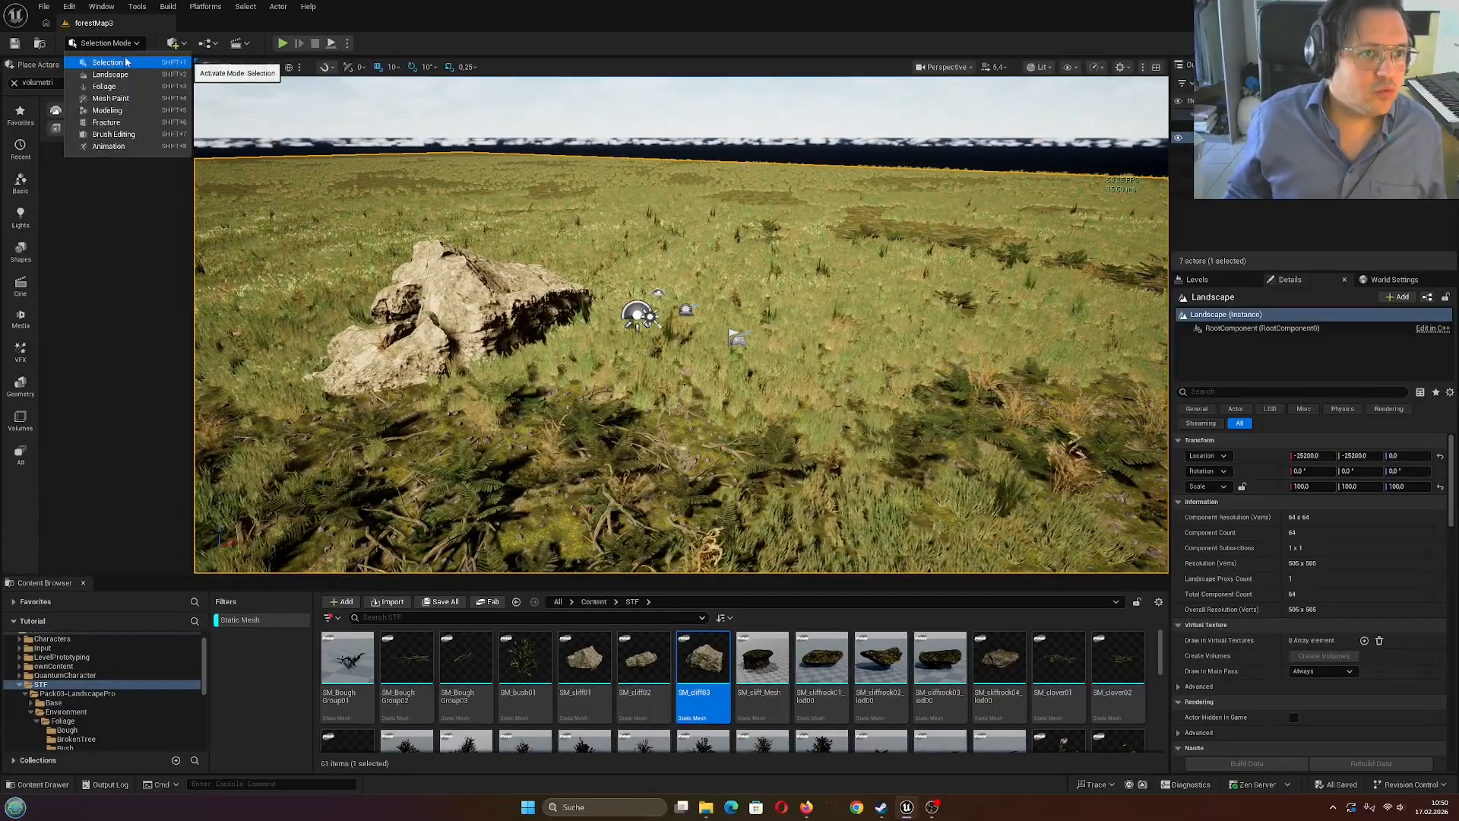
pyautogui.click(115, 77)
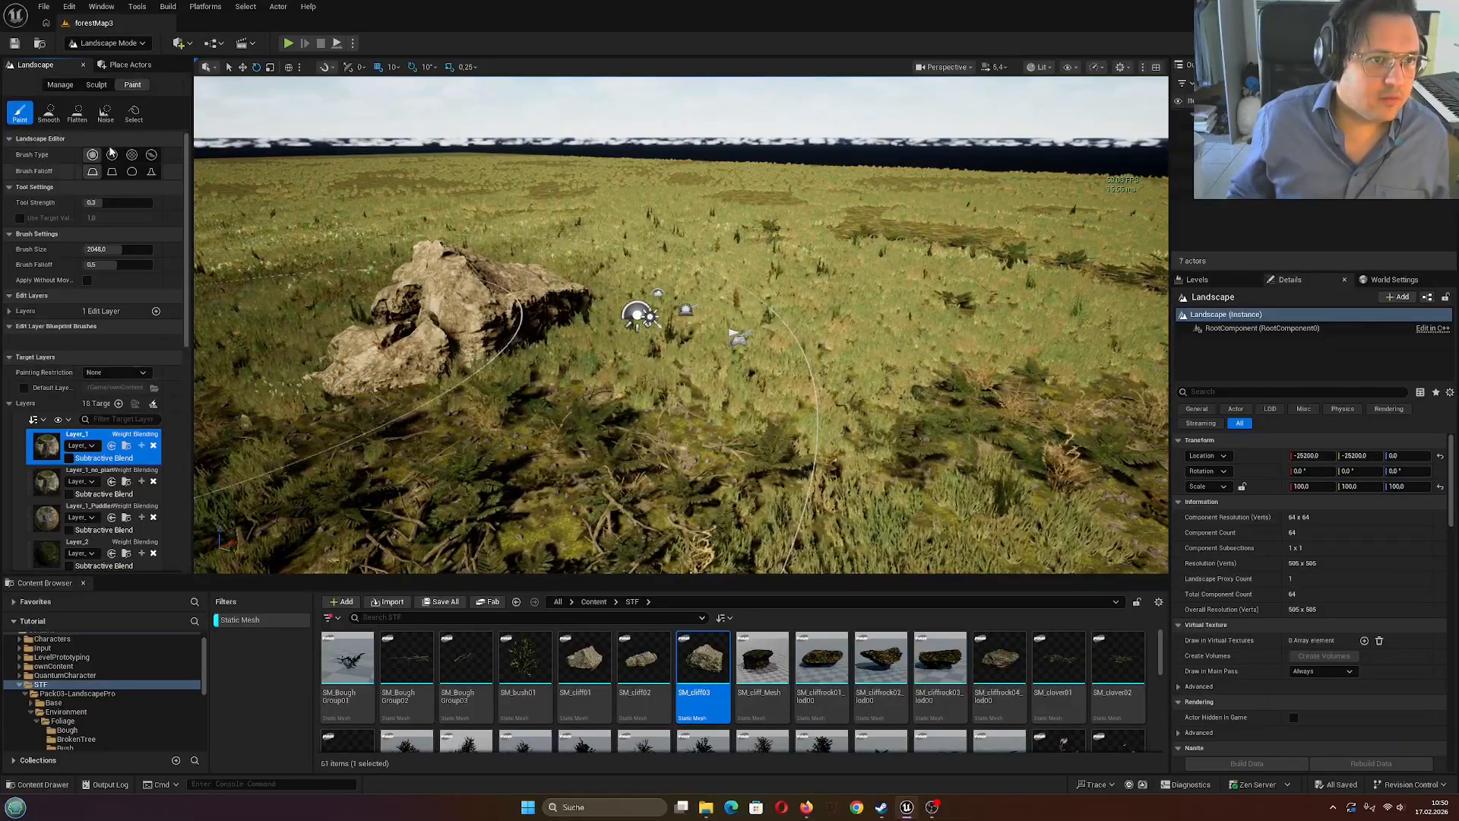
pyautogui.click(95, 85)
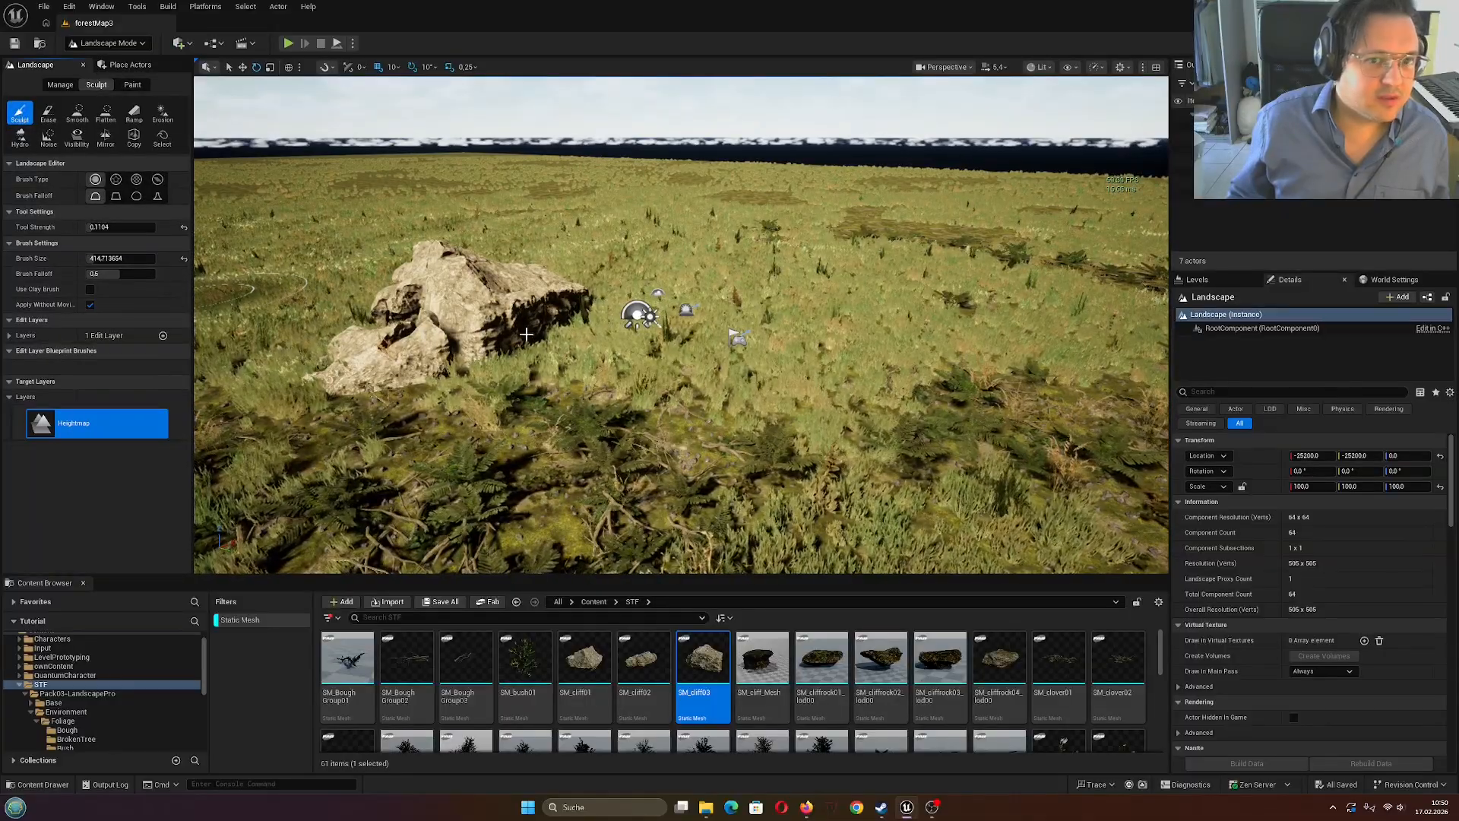
# Sculpt a raised hill with steep rocky sides in the open grass away from the cliff rock
pyautogui.moveTo(734, 362); pyautogui.dragTo(814, 449, button='right')
pyautogui.press('s')
pyautogui.press('w')
pyautogui.moveTo(659, 402)
pyautogui.mouseDown(button='right')
pyautogui.moveTo(741, 467)
pyautogui.moveTo(722, 414)
pyautogui.moveTo(722, 456)
pyautogui.moveTo(628, 412)
pyautogui.mouseUp(button='right')
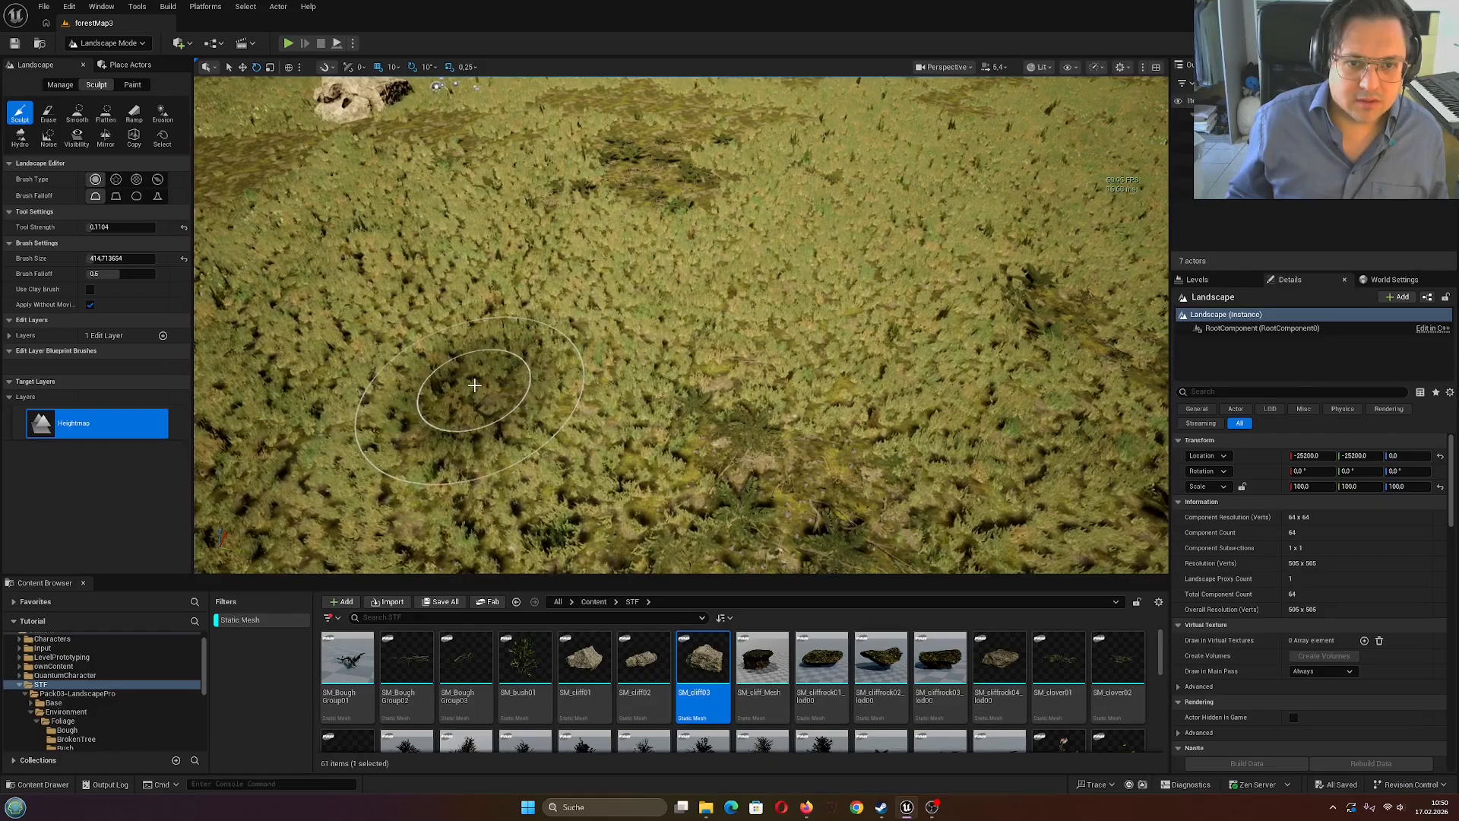
pyautogui.moveTo(478, 385); pyautogui.dragTo(494, 394)
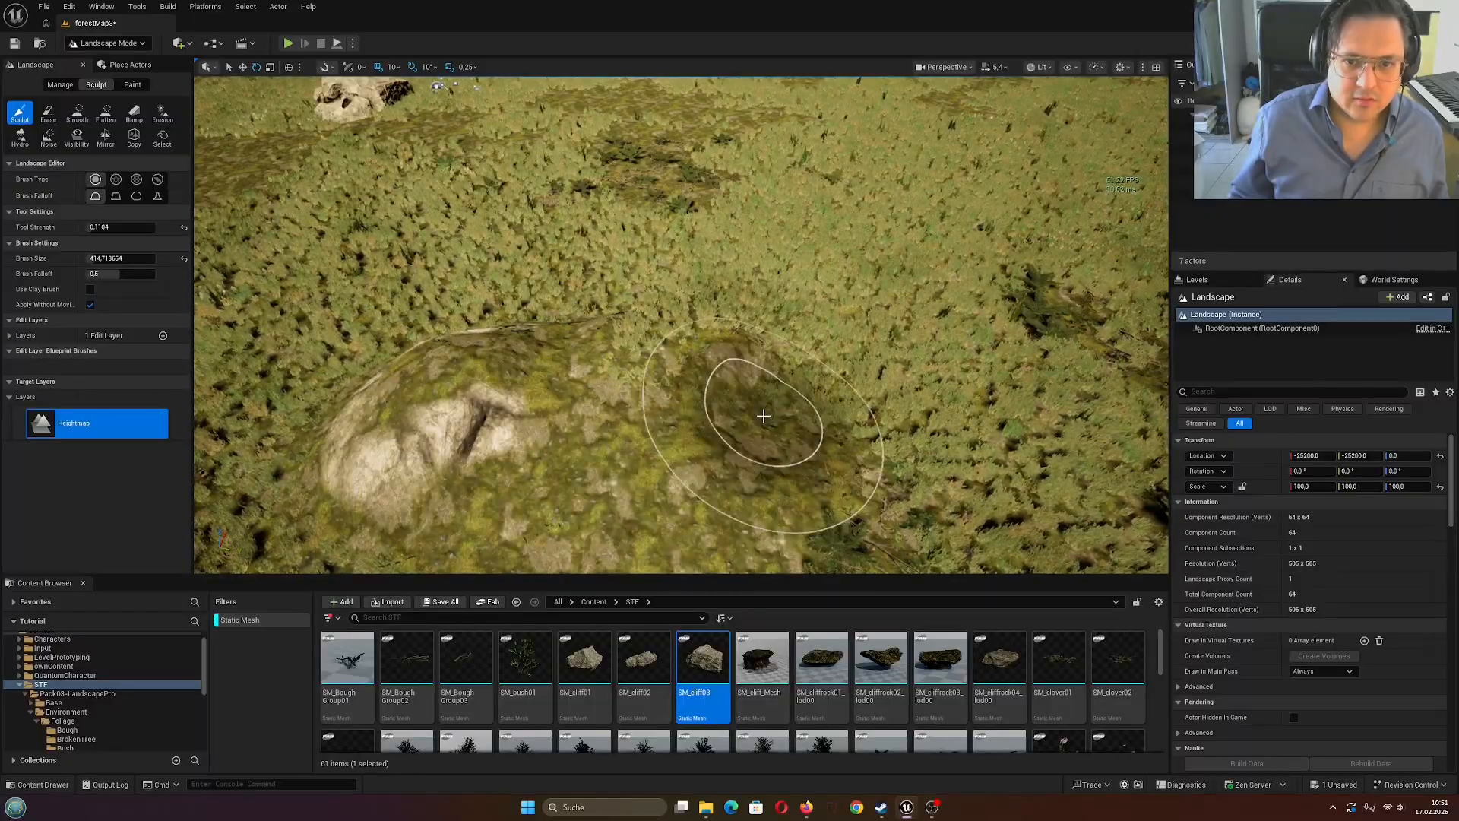
pyautogui.press('s')
pyautogui.moveTo(469, 507); pyautogui.dragTo(532, 483, button='right')
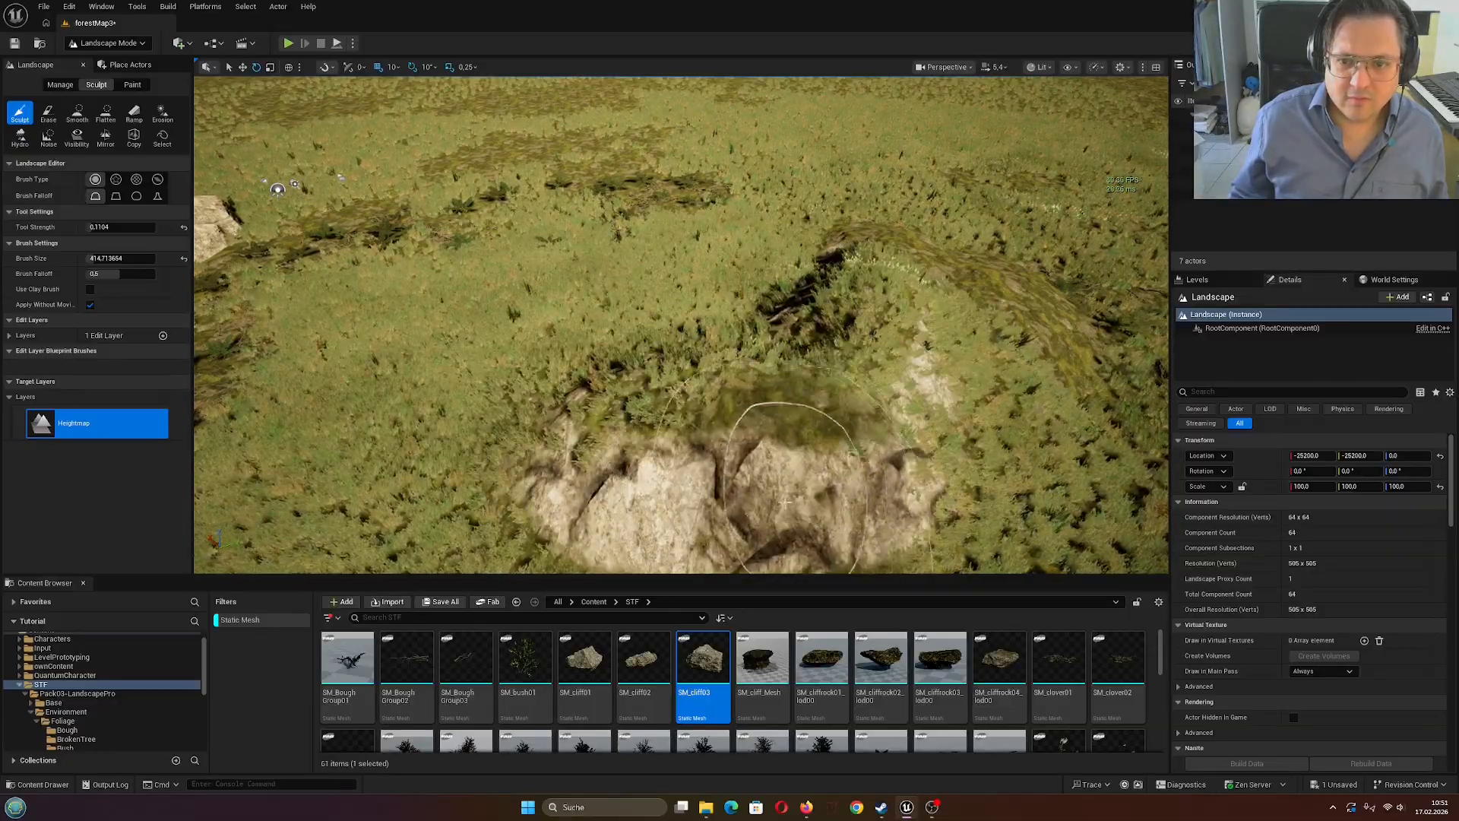
pyautogui.moveTo(703, 452); pyautogui.dragTo(690, 427, button='right')
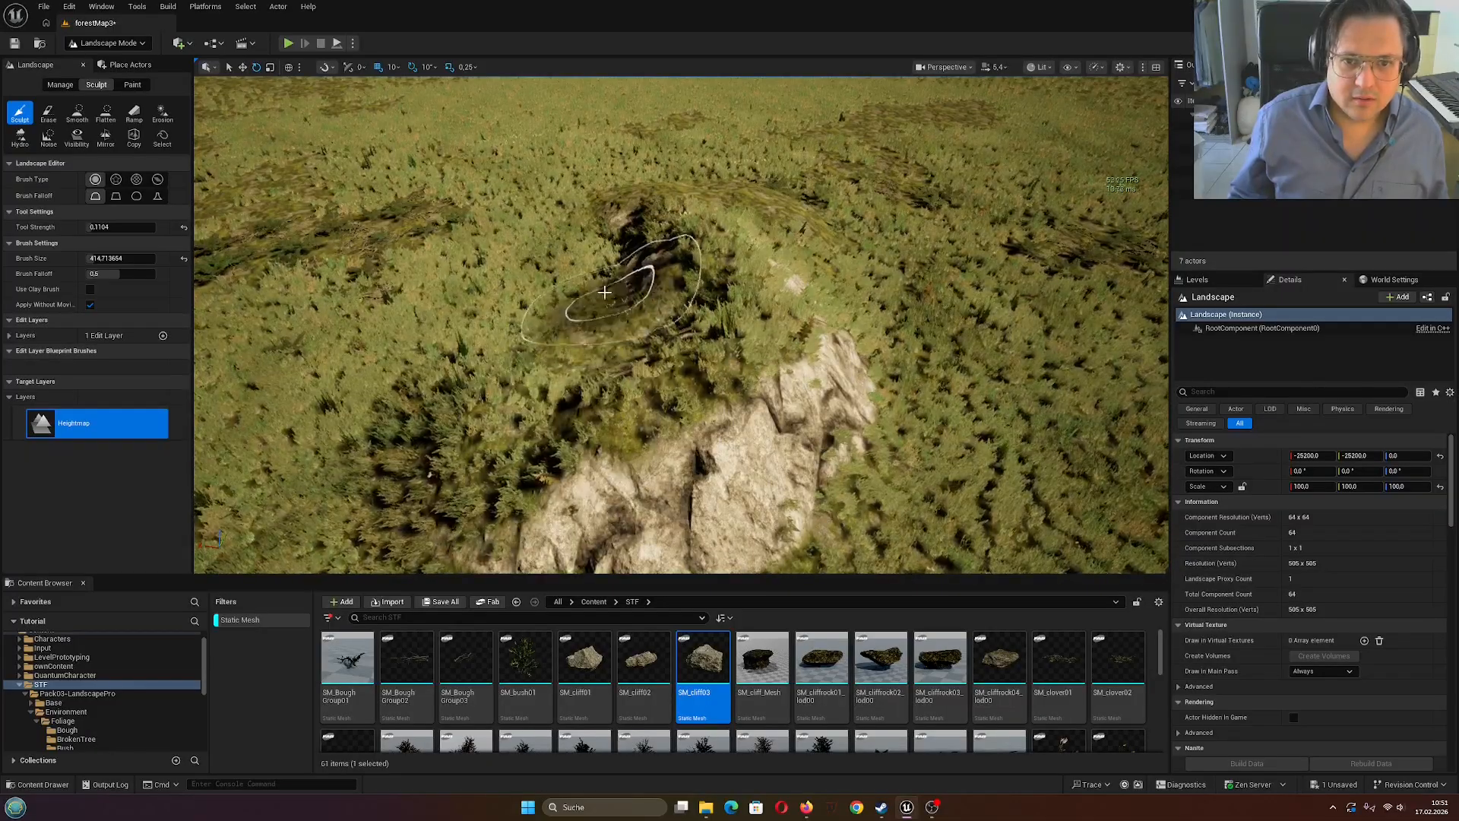
pyautogui.moveTo(619, 343); pyautogui.dragTo(623, 327, button='right')
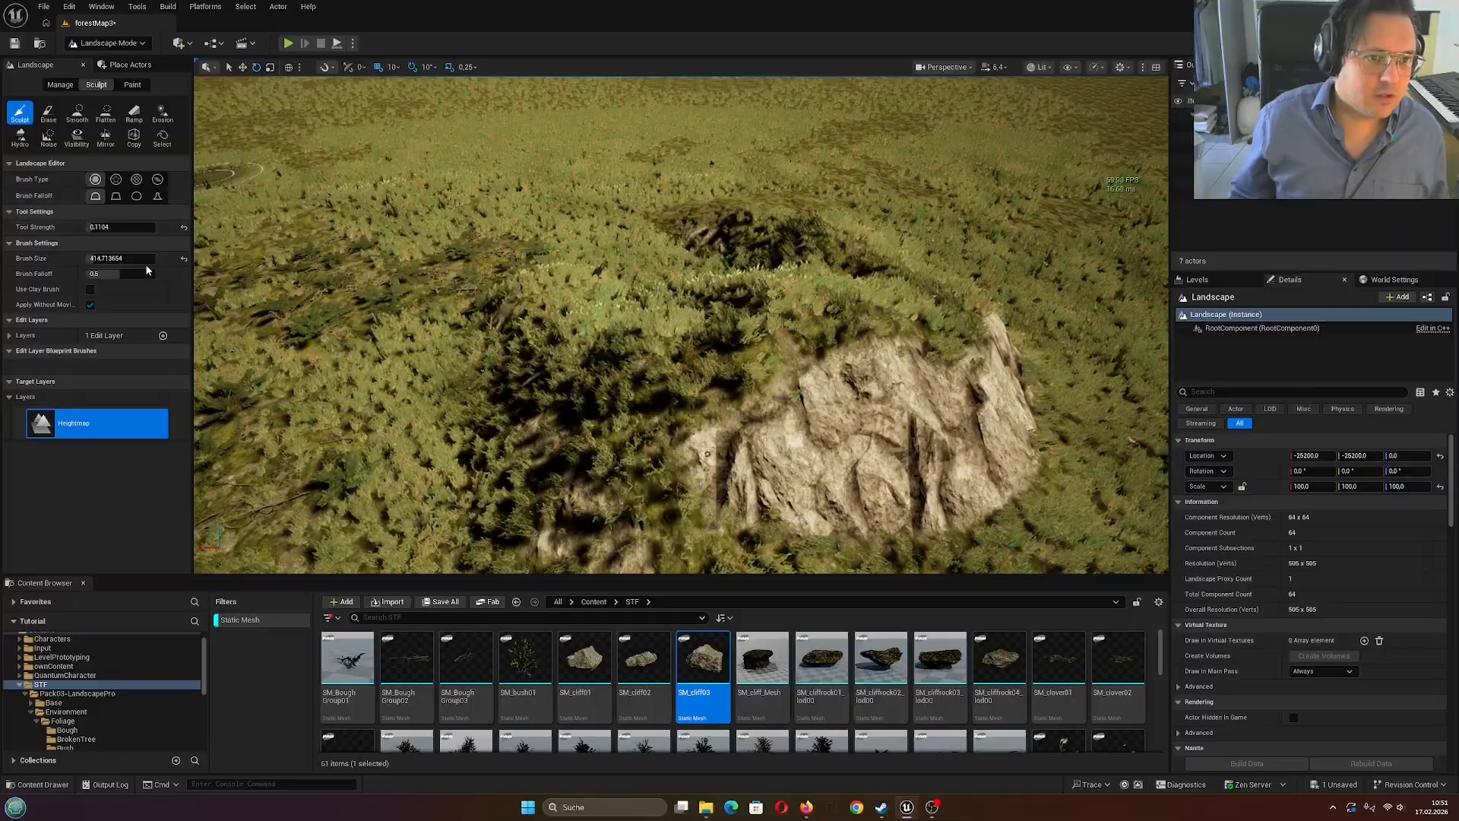
# Set the sculpt brush size to about 1017 and extend the hill into a broader, higher ridge
pyautogui.moveTo(91, 258); pyautogui.dragTo(108, 258)
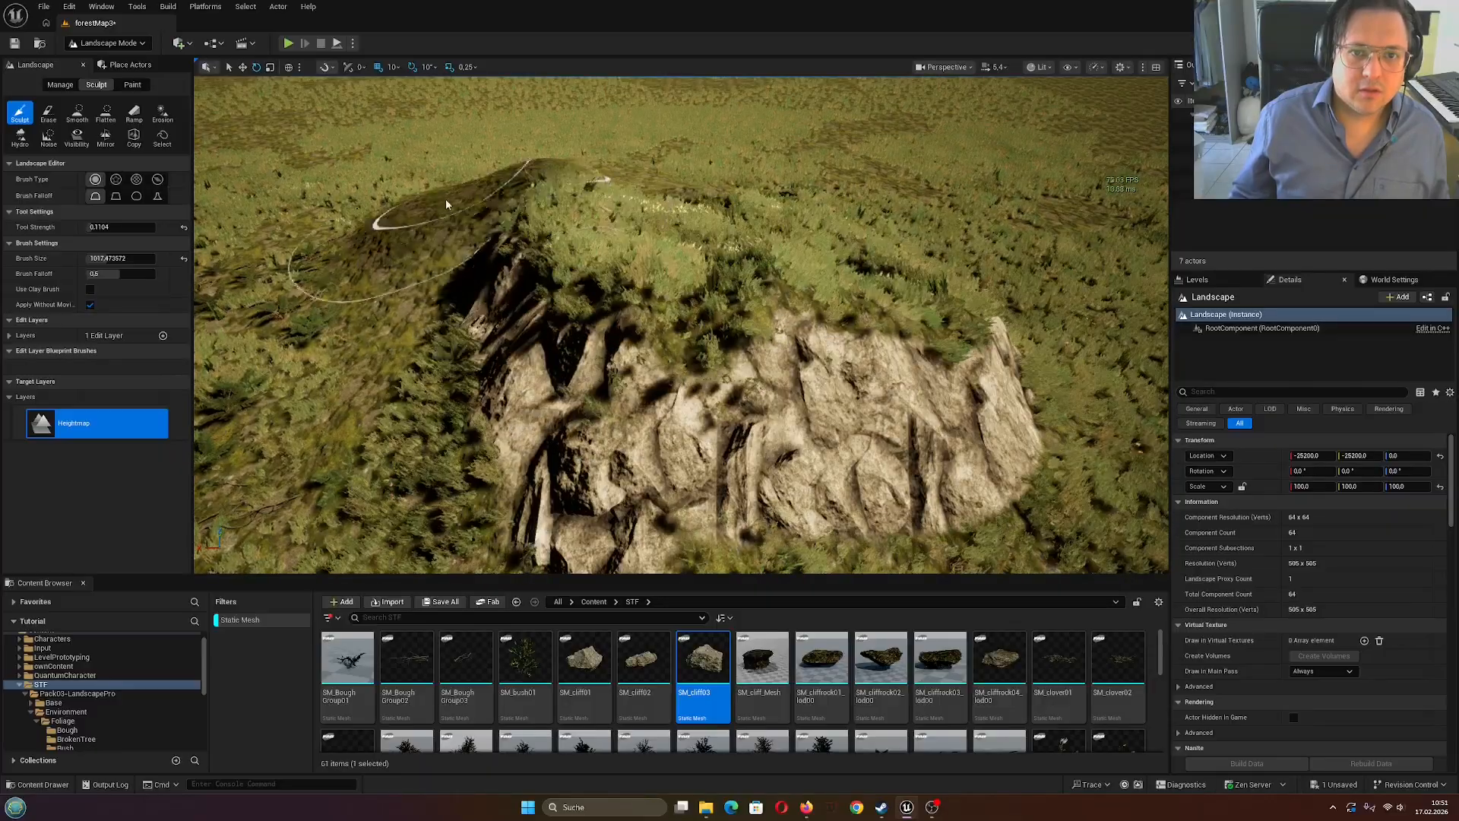
pyautogui.moveTo(672, 259); pyautogui.dragTo(694, 259, button='right')
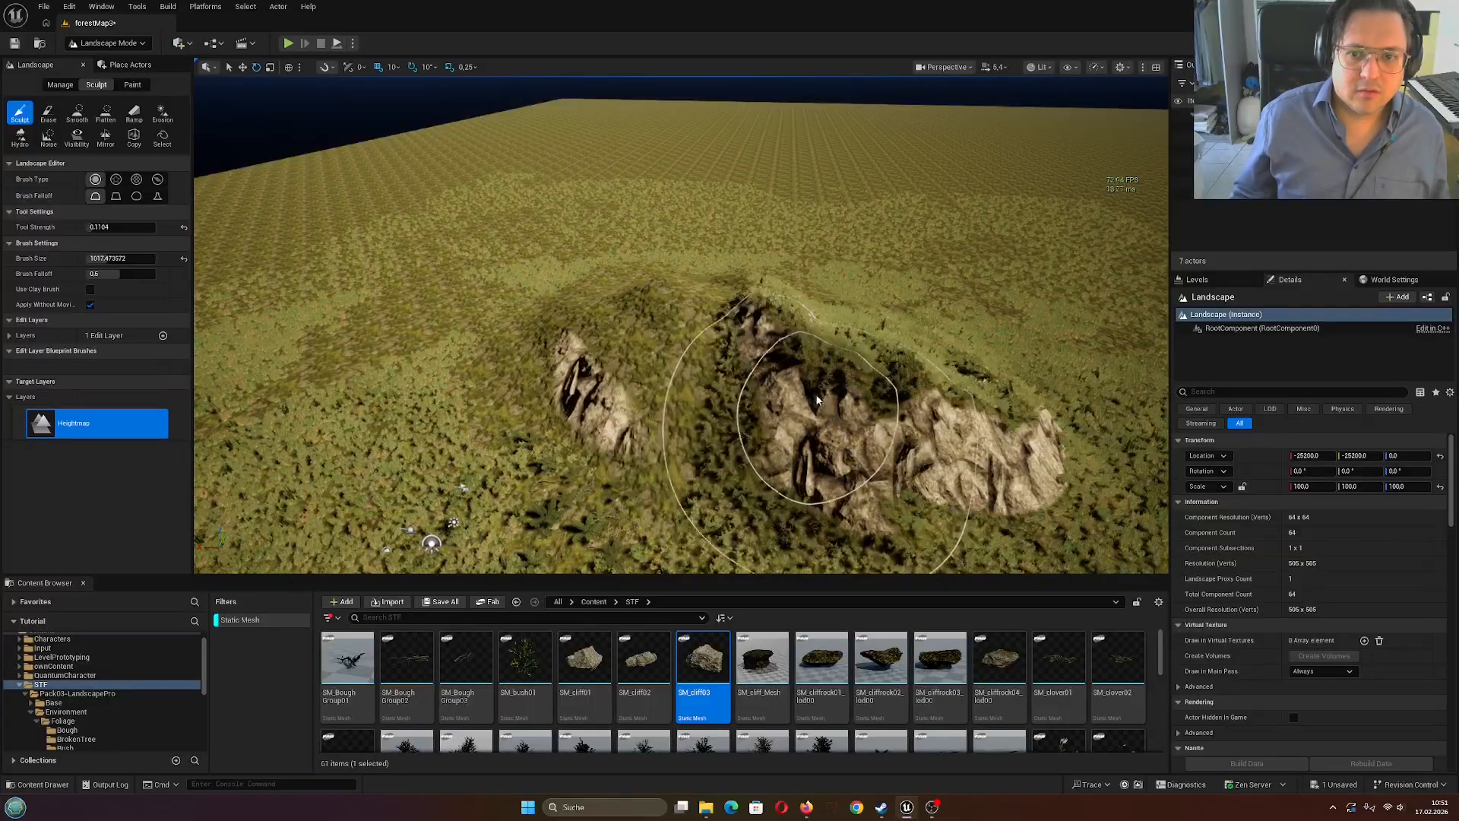
pyautogui.moveTo(817, 399); pyautogui.dragTo(782, 424, button='right')
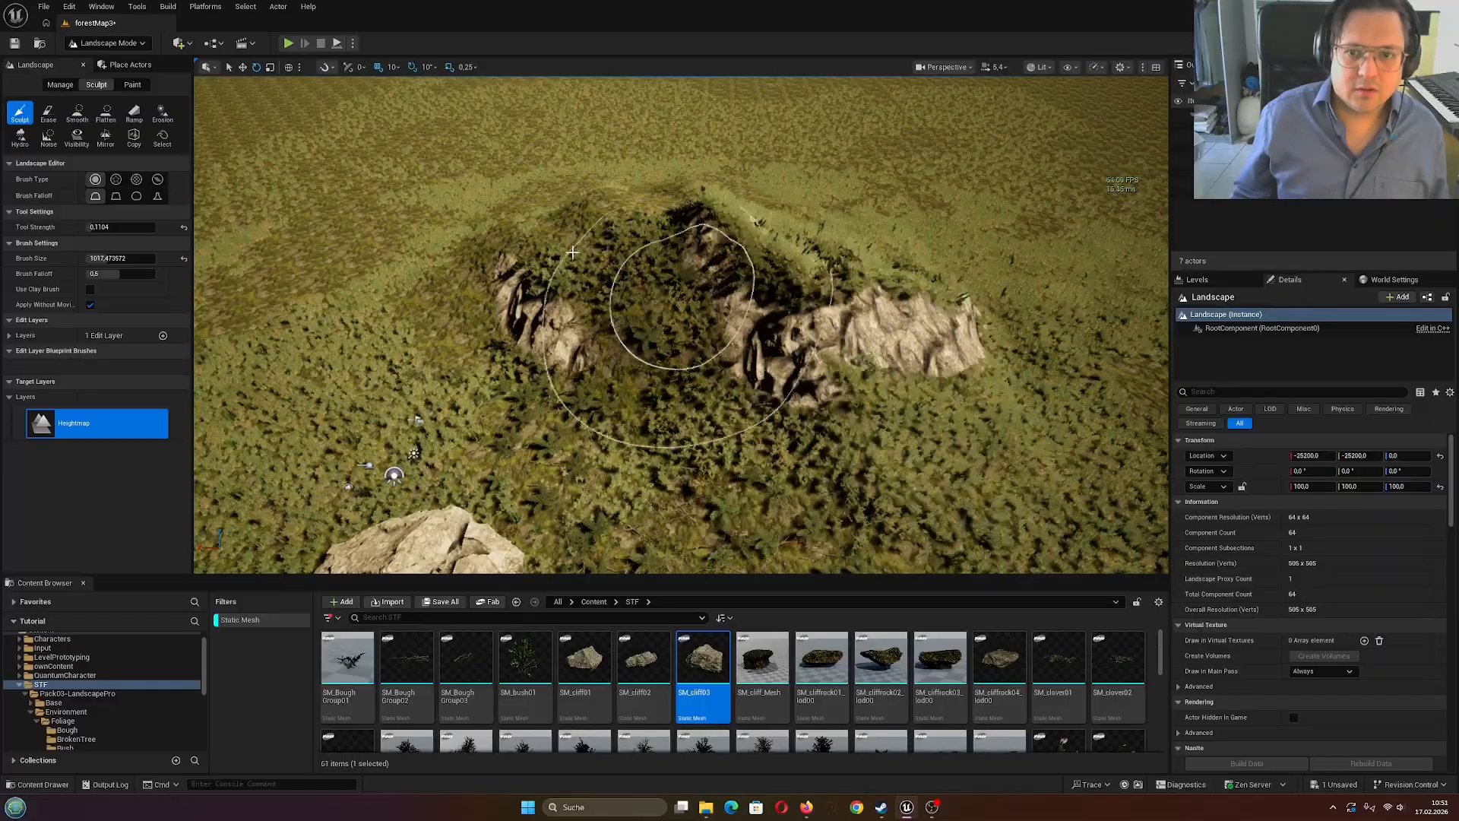
pyautogui.moveTo(756, 294)
pyautogui.mouseDown(button='right')
pyautogui.moveTo(756, 228)
pyautogui.moveTo(756, 294)
pyautogui.mouseUp(button='right')
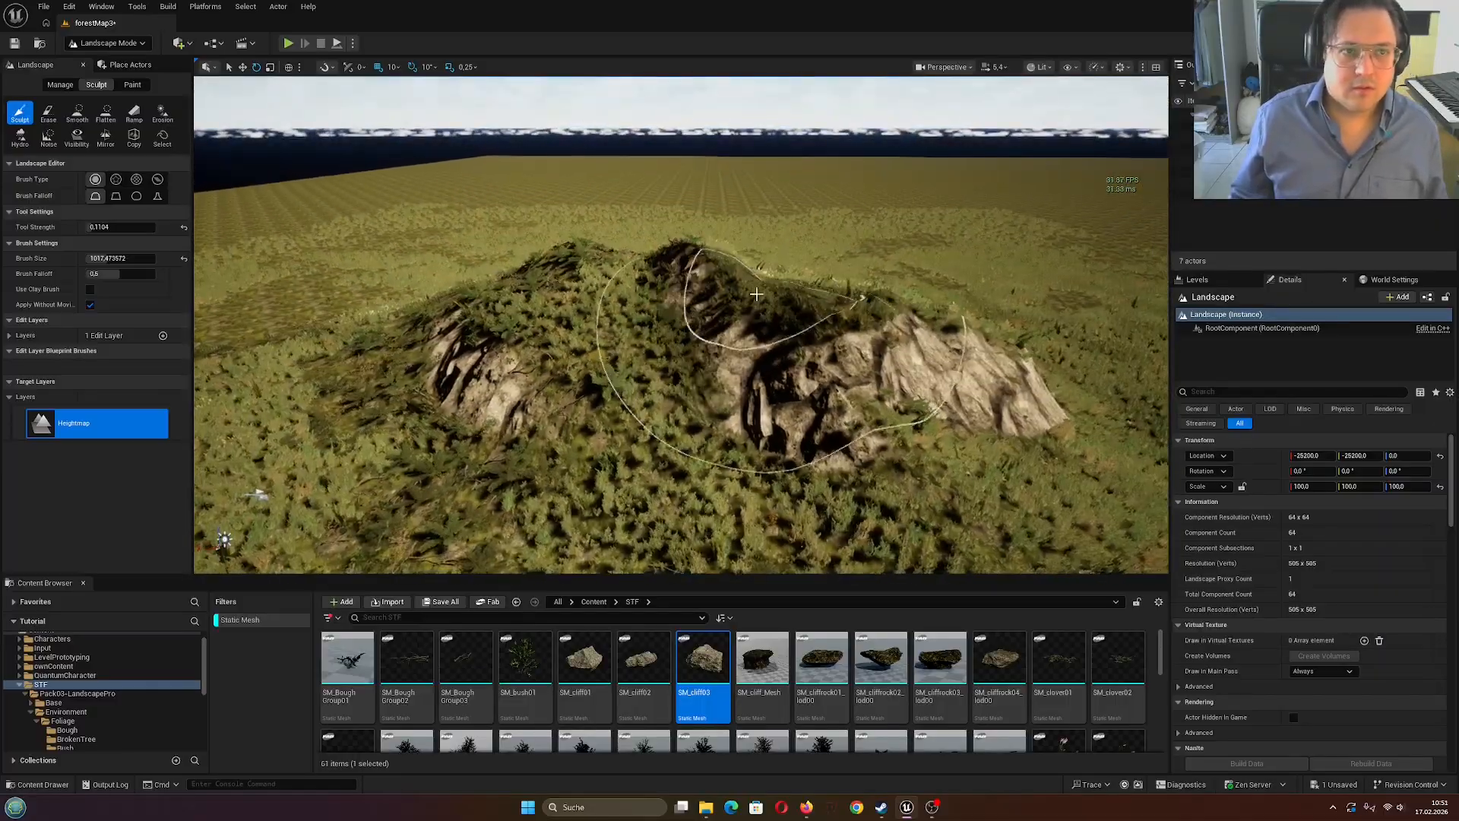
# Save all changes, play-test the level by walking toward the sculpted hill, and stop the session
pyautogui.click(44, 6)
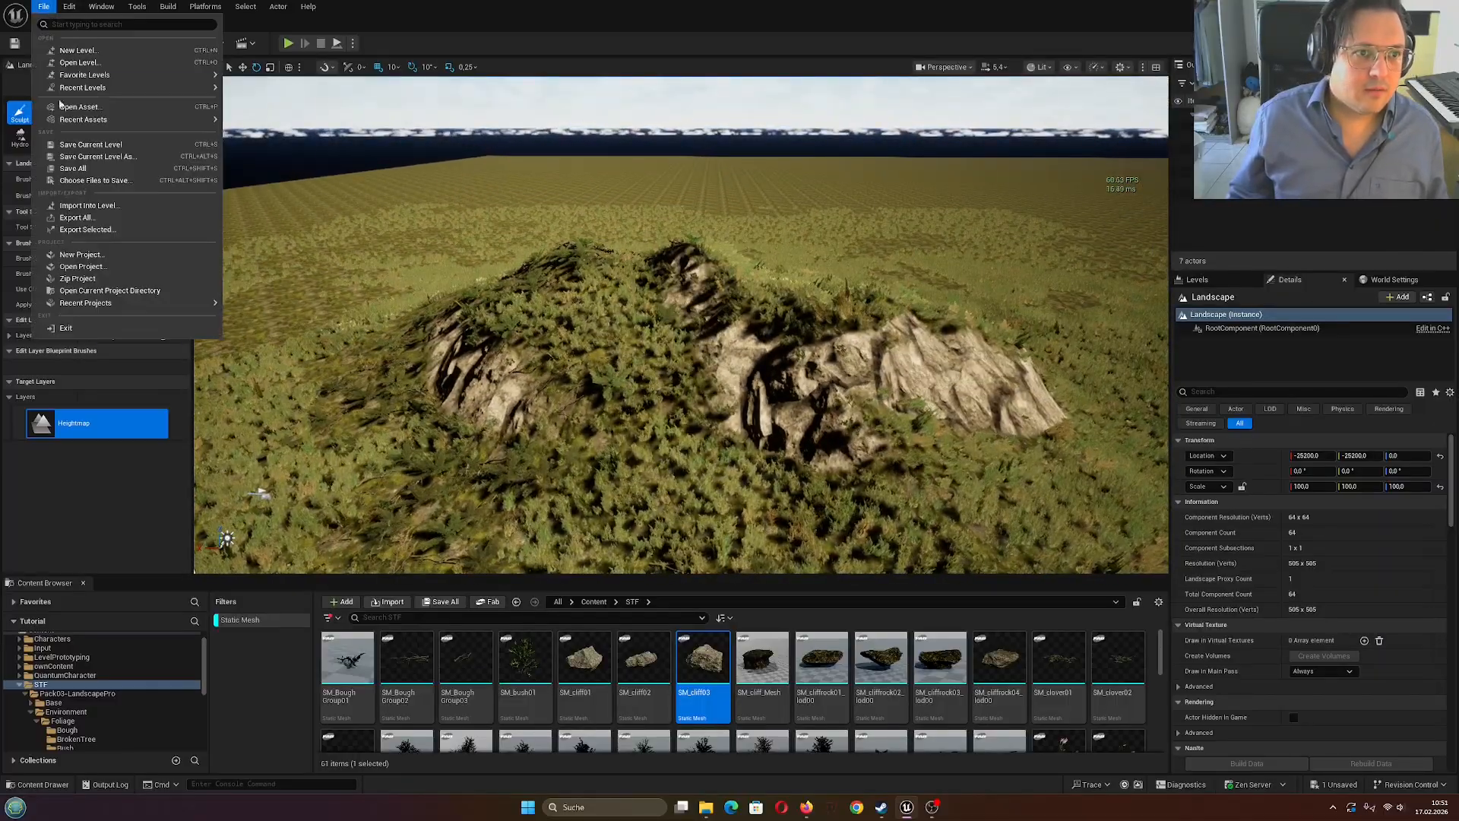
pyautogui.click(78, 173)
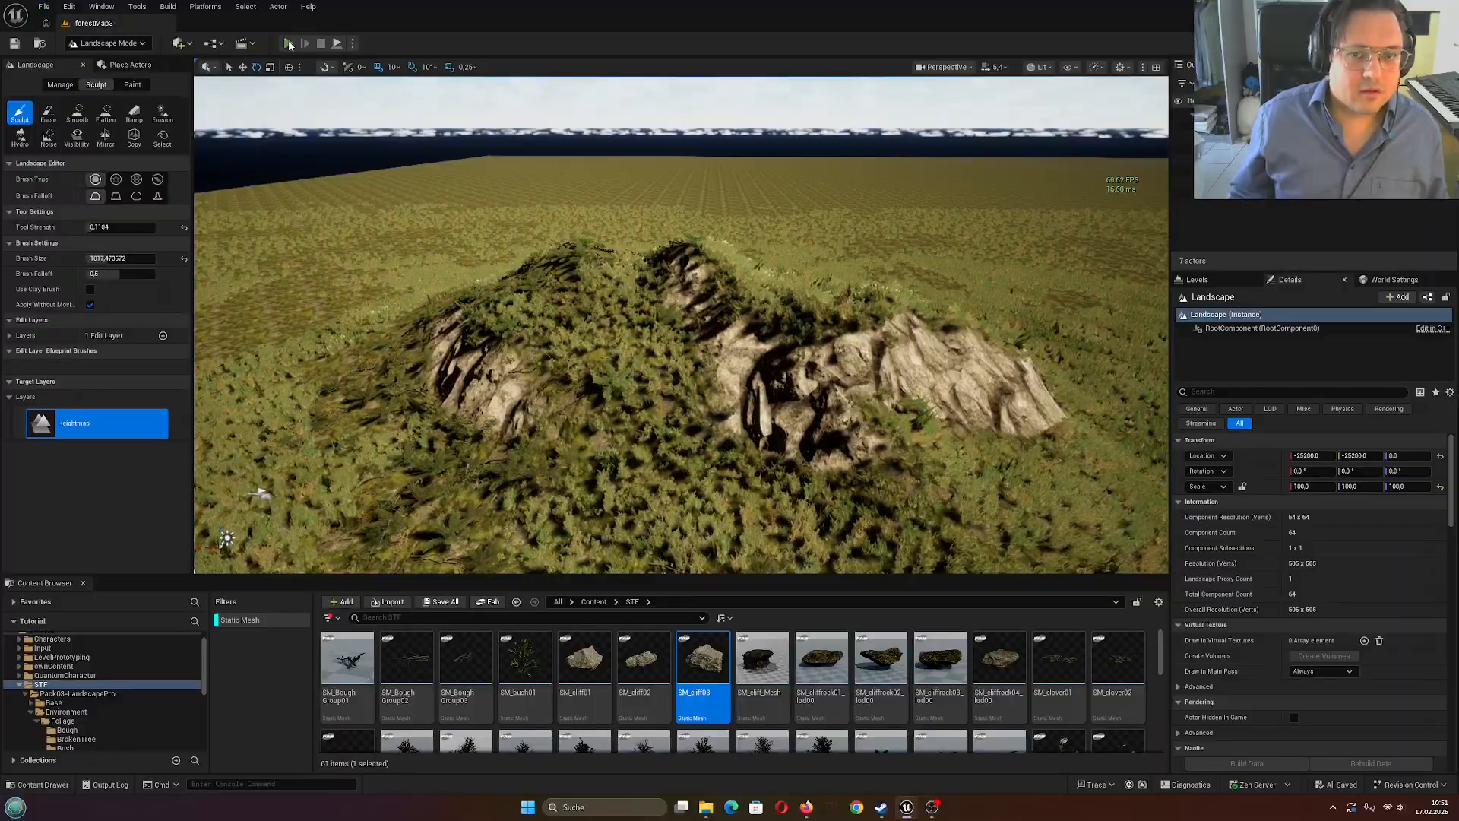
pyautogui.click(289, 43)
pyautogui.press('w')
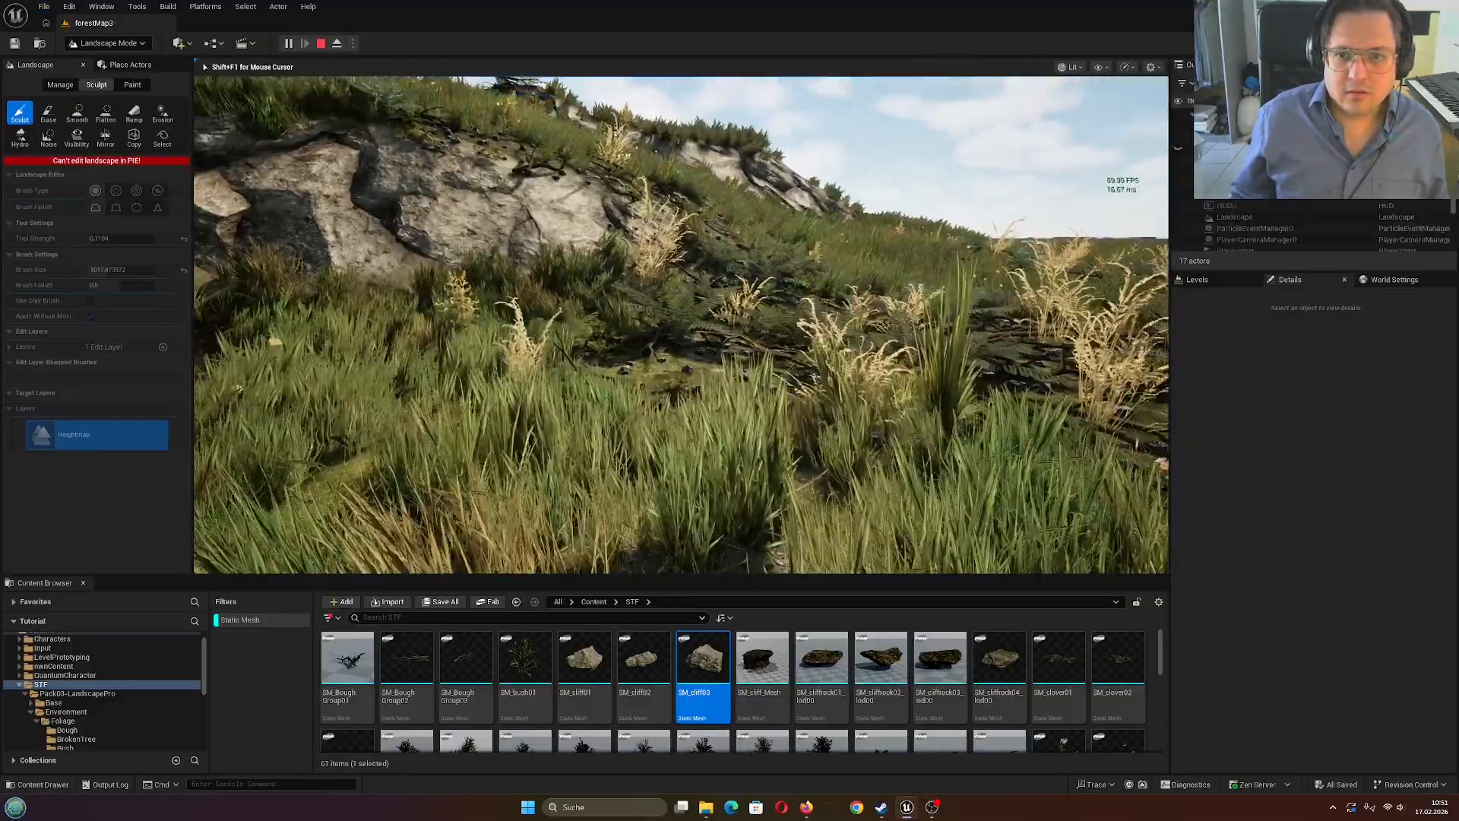
pyautogui.press('s')
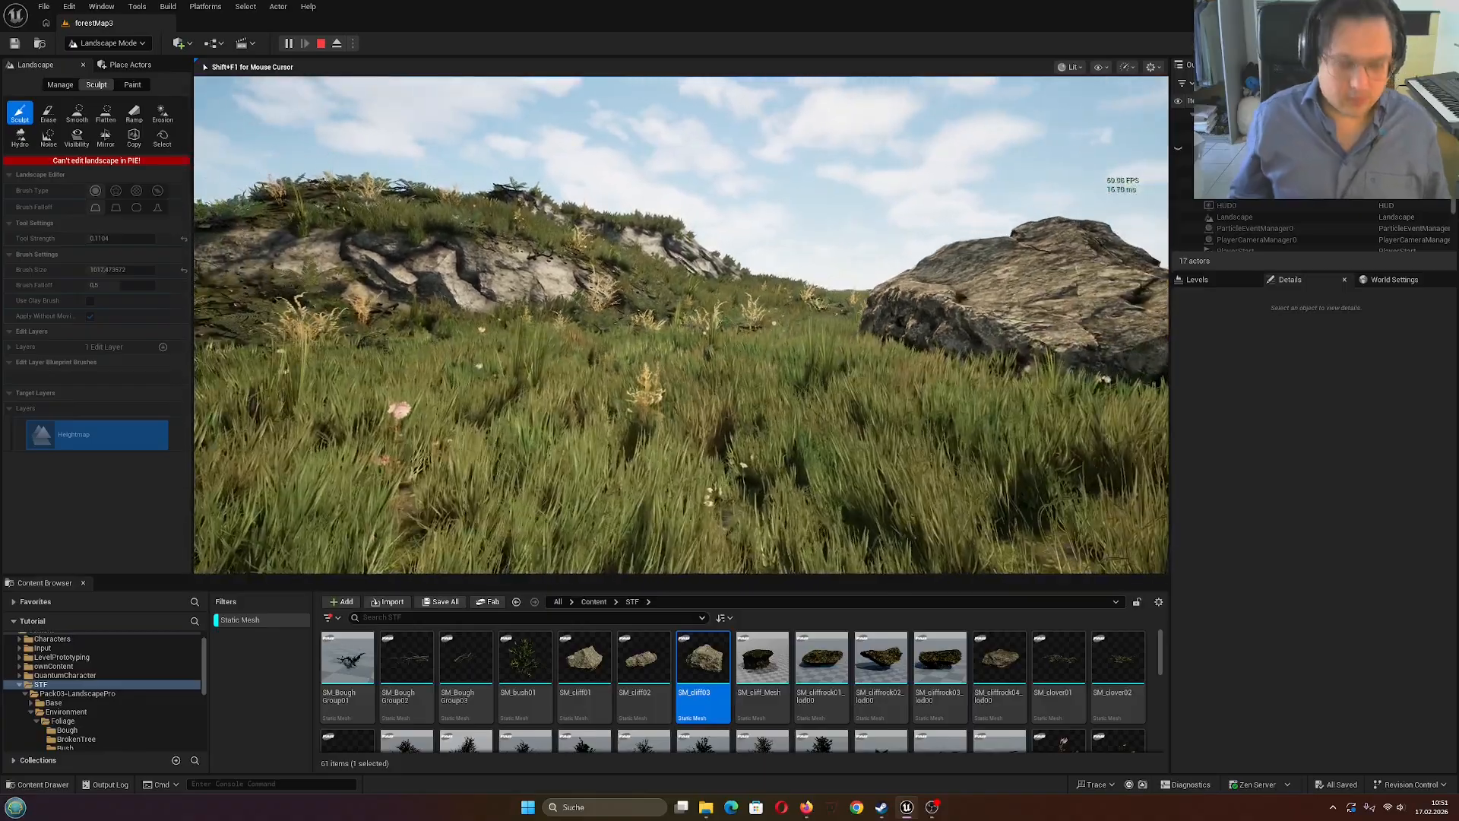
pyautogui.press('Escape')
# Leave landscape sculpting and return the editor to Selection mode
pyautogui.moveTo(864, 365); pyautogui.dragTo(897, 415, button='right')
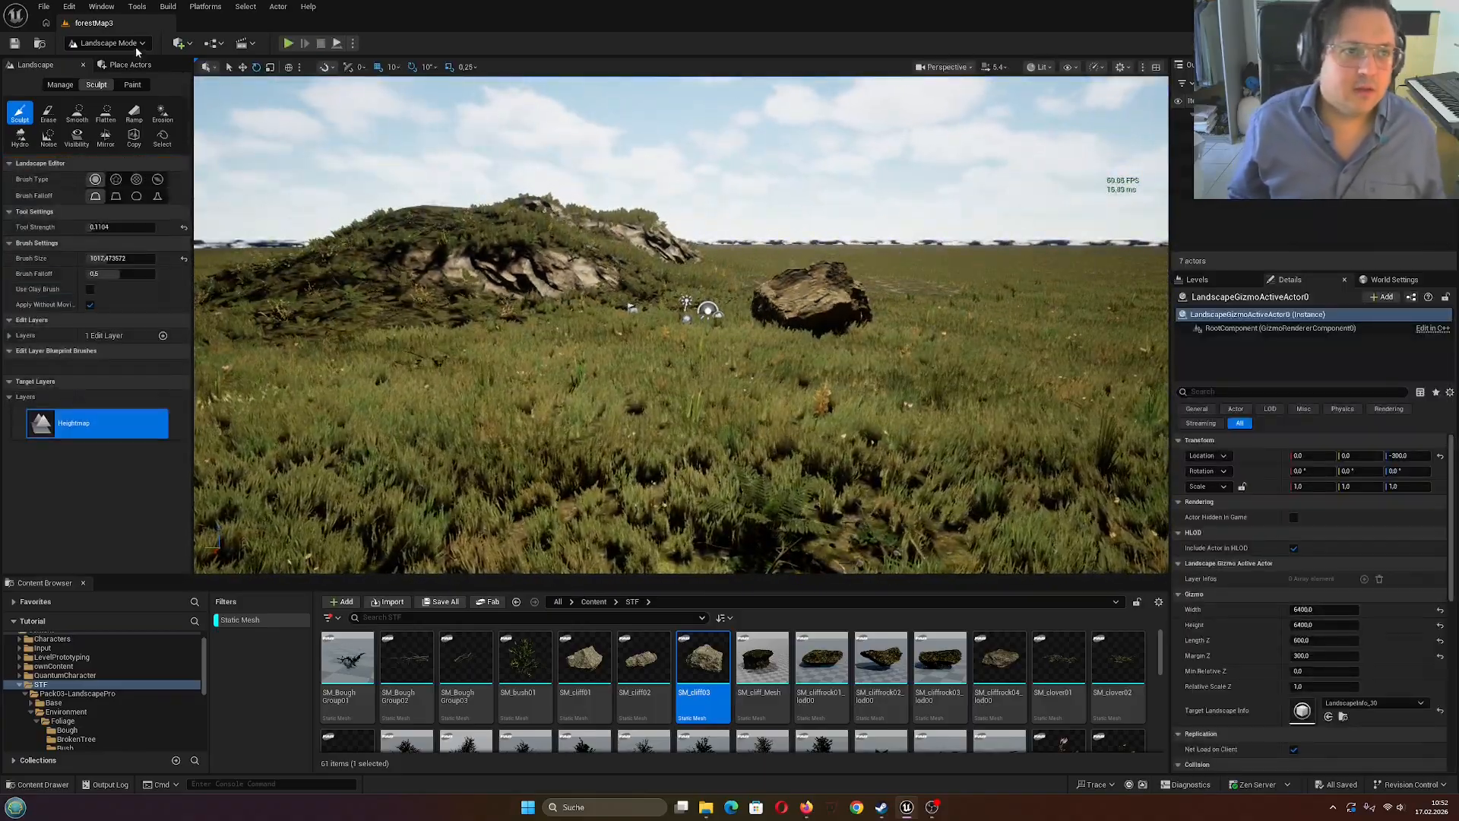
pyautogui.click(107, 43)
pyautogui.click(95, 62)
# Try several sun directions and heights on the hill and cliff rock, from high daylight down to dusk
pyautogui.moveTo(701, 346)
pyautogui.mouseDown(button='right')
pyautogui.moveTo(707, 300)
pyautogui.moveTo(695, 357)
pyautogui.moveTo(695, 332)
pyautogui.mouseUp(button='right')
pyautogui.press('w')
pyautogui.press('s')
pyautogui.press('w')
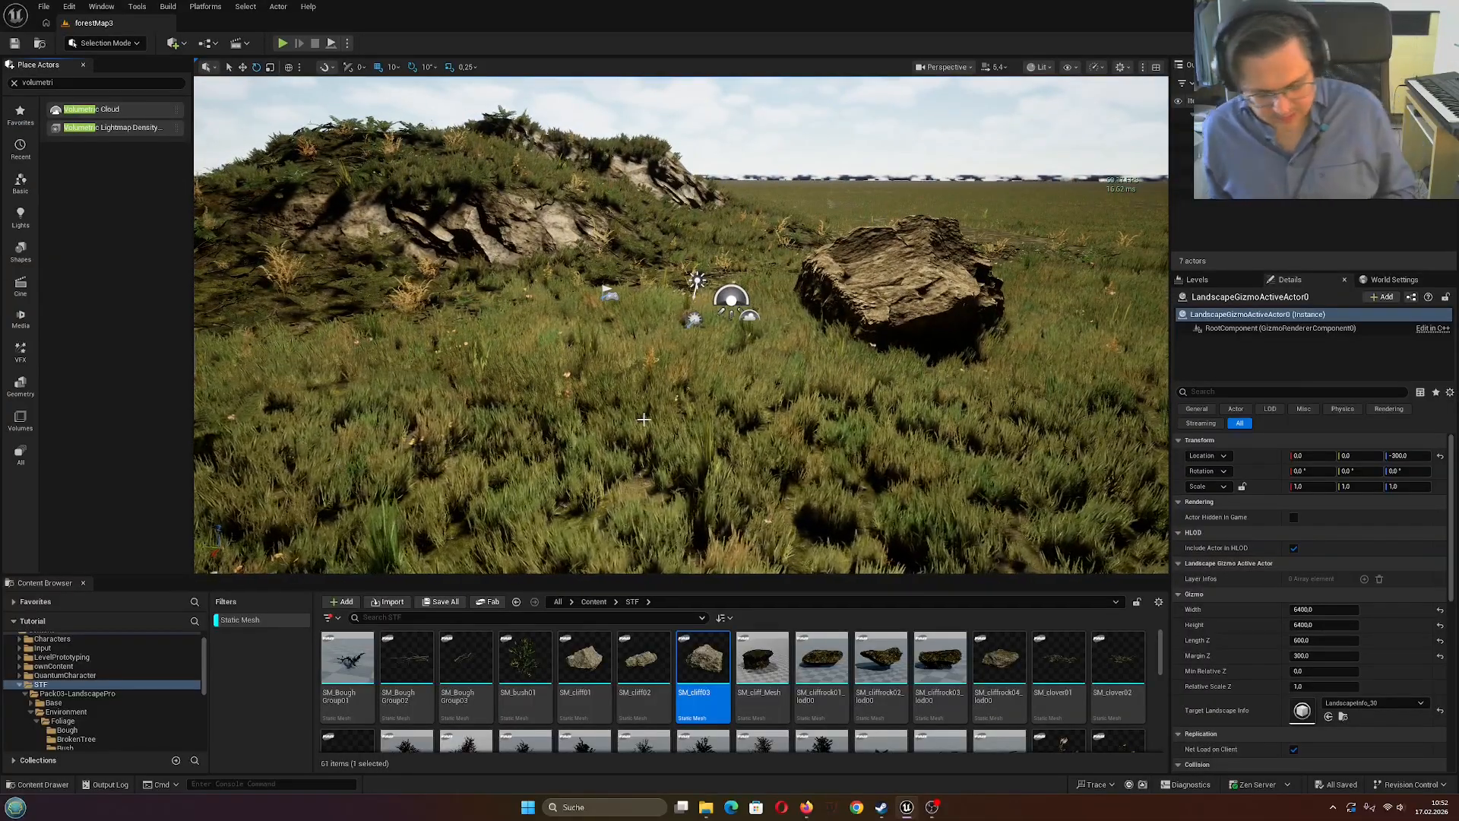
pyautogui.hotkey('ctrl', 'l')
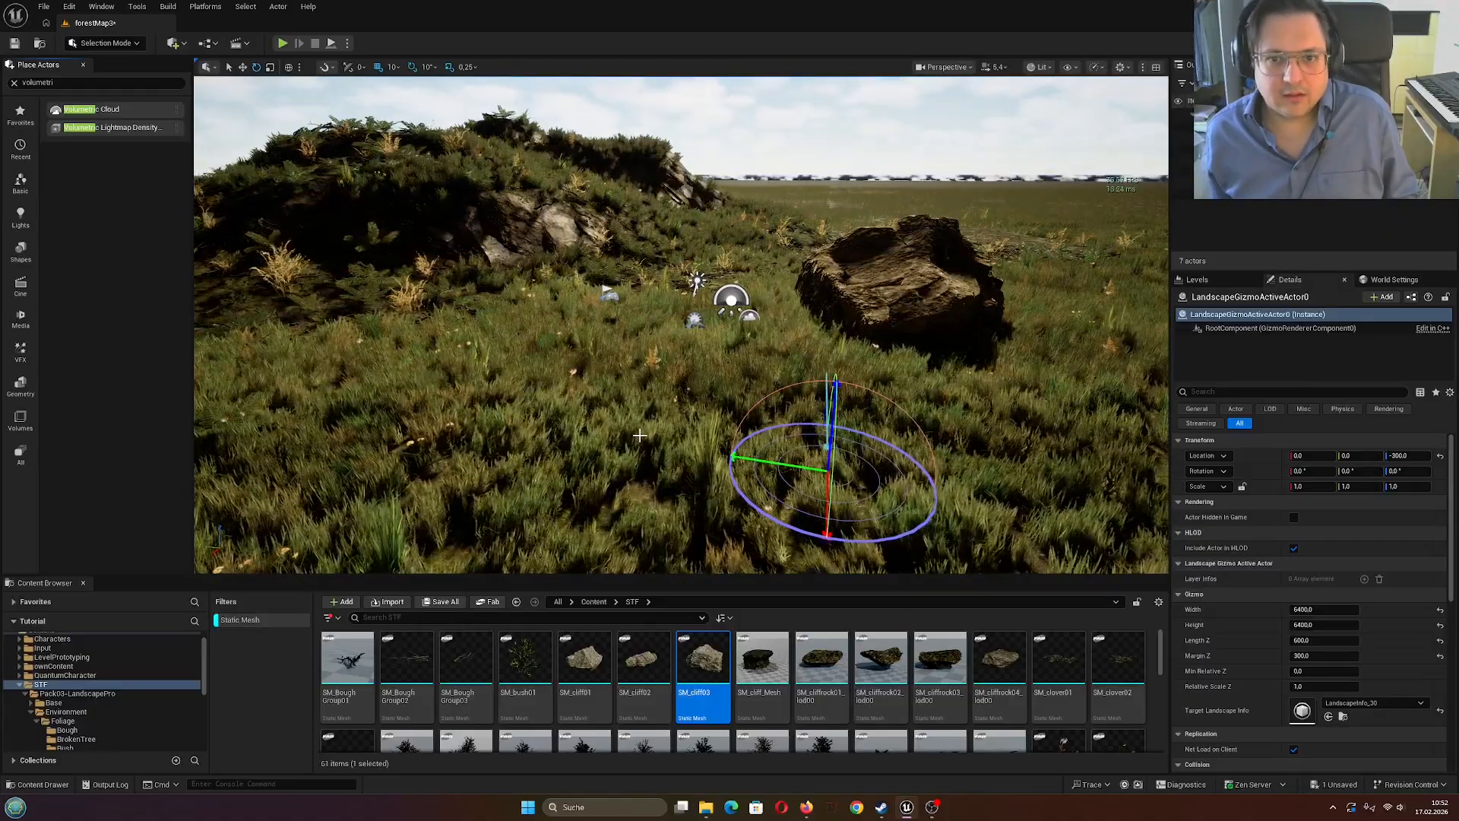
pyautogui.hotkey('ctrl', 'l')
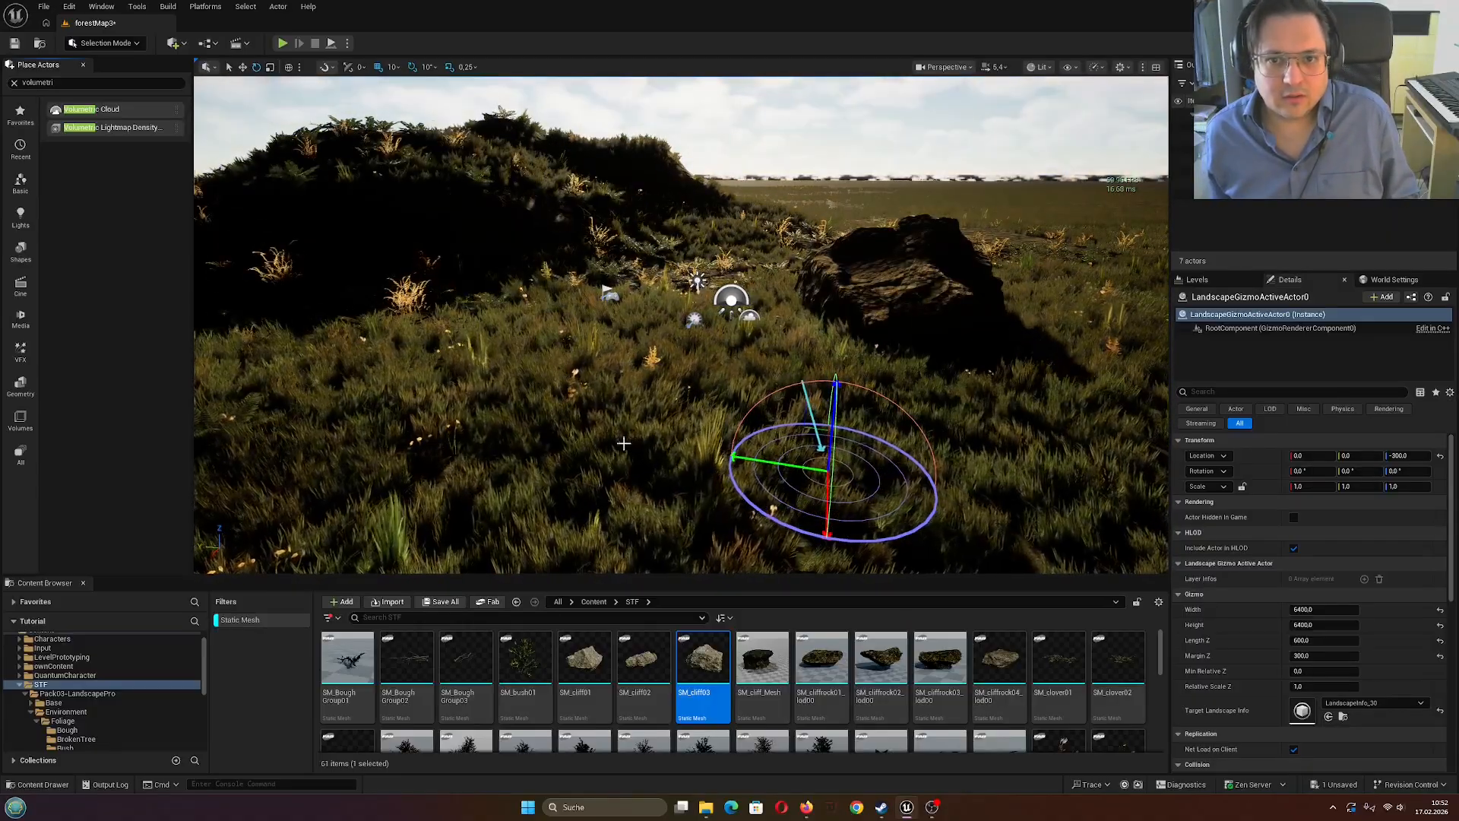
pyautogui.hotkey('ctrl', 'l')
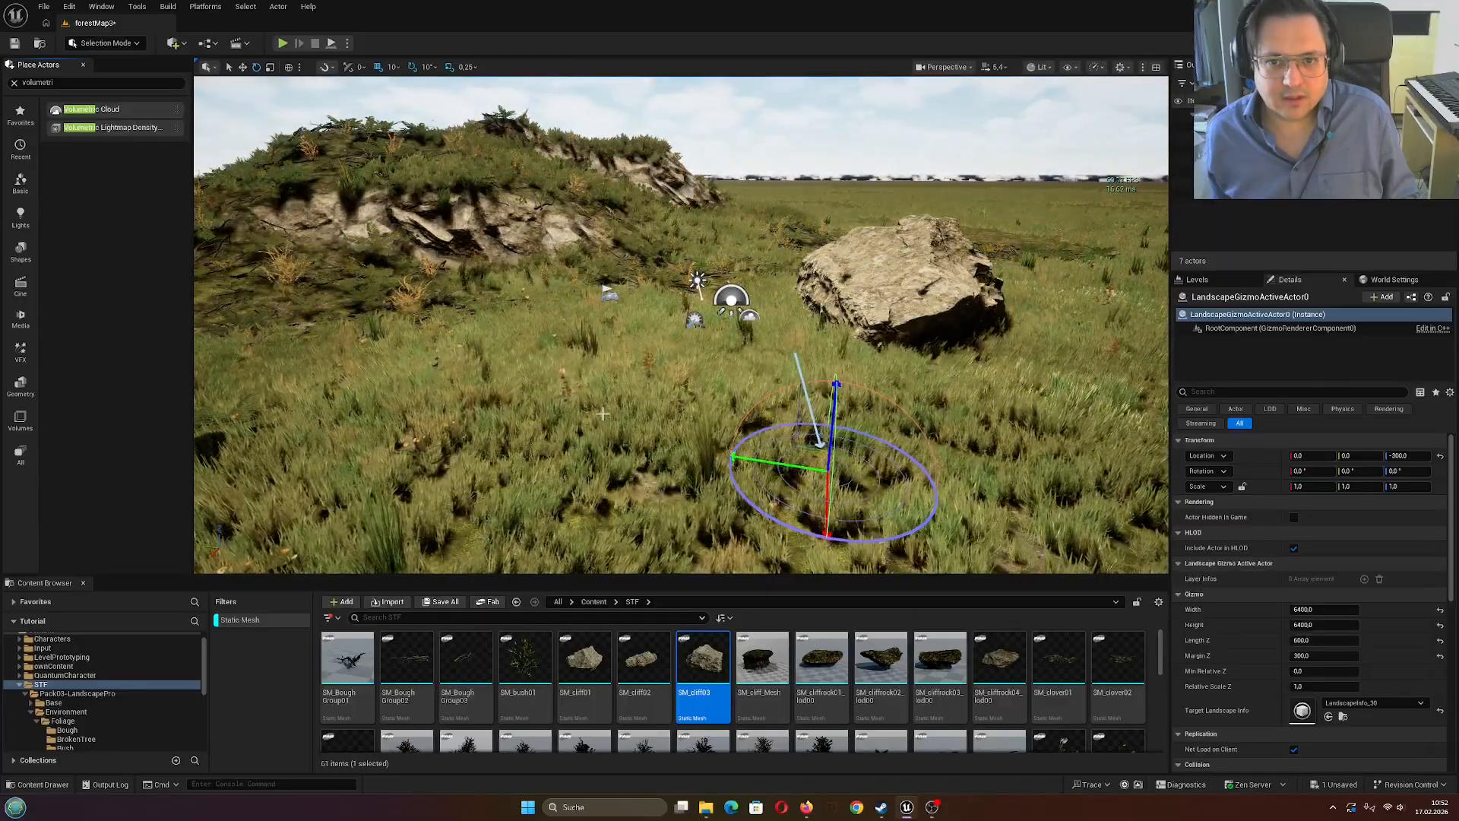
pyautogui.hotkey('ctrl', 'l')
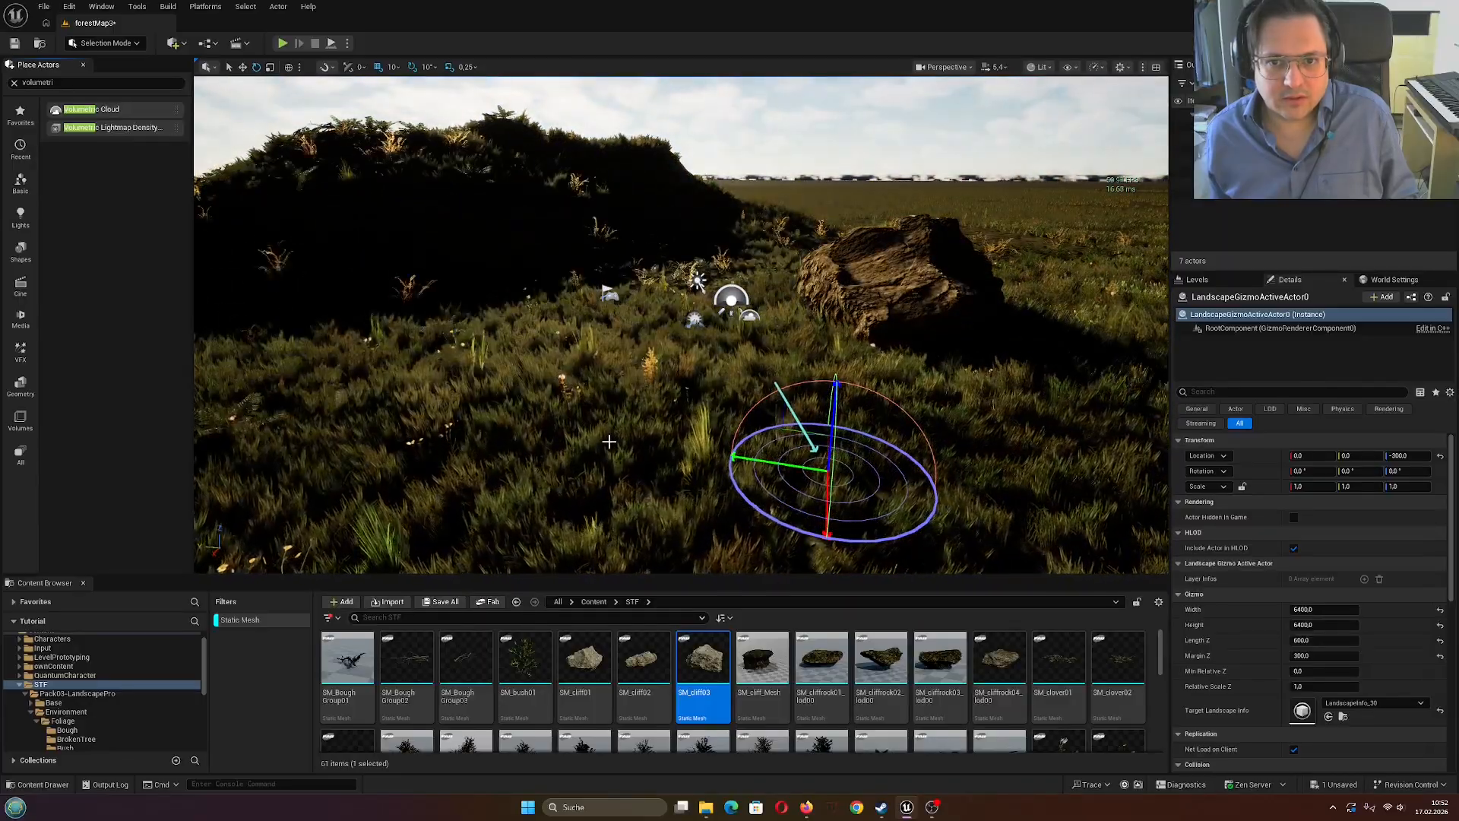
pyautogui.hotkey('ctrl', 'l')
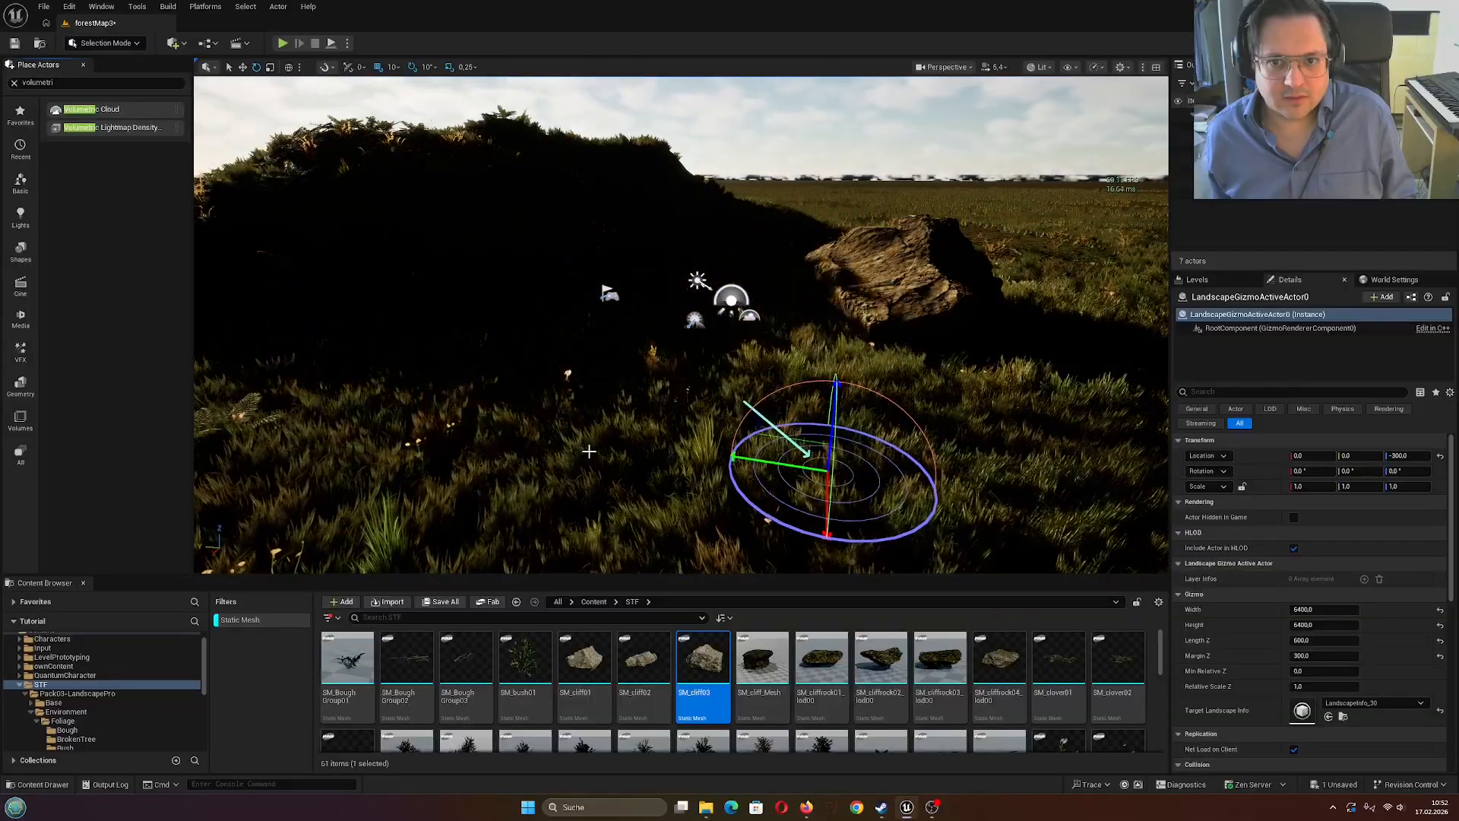
pyautogui.hotkey('ctrl', 'l')
pyautogui.hotkey('ctrl', 'l')
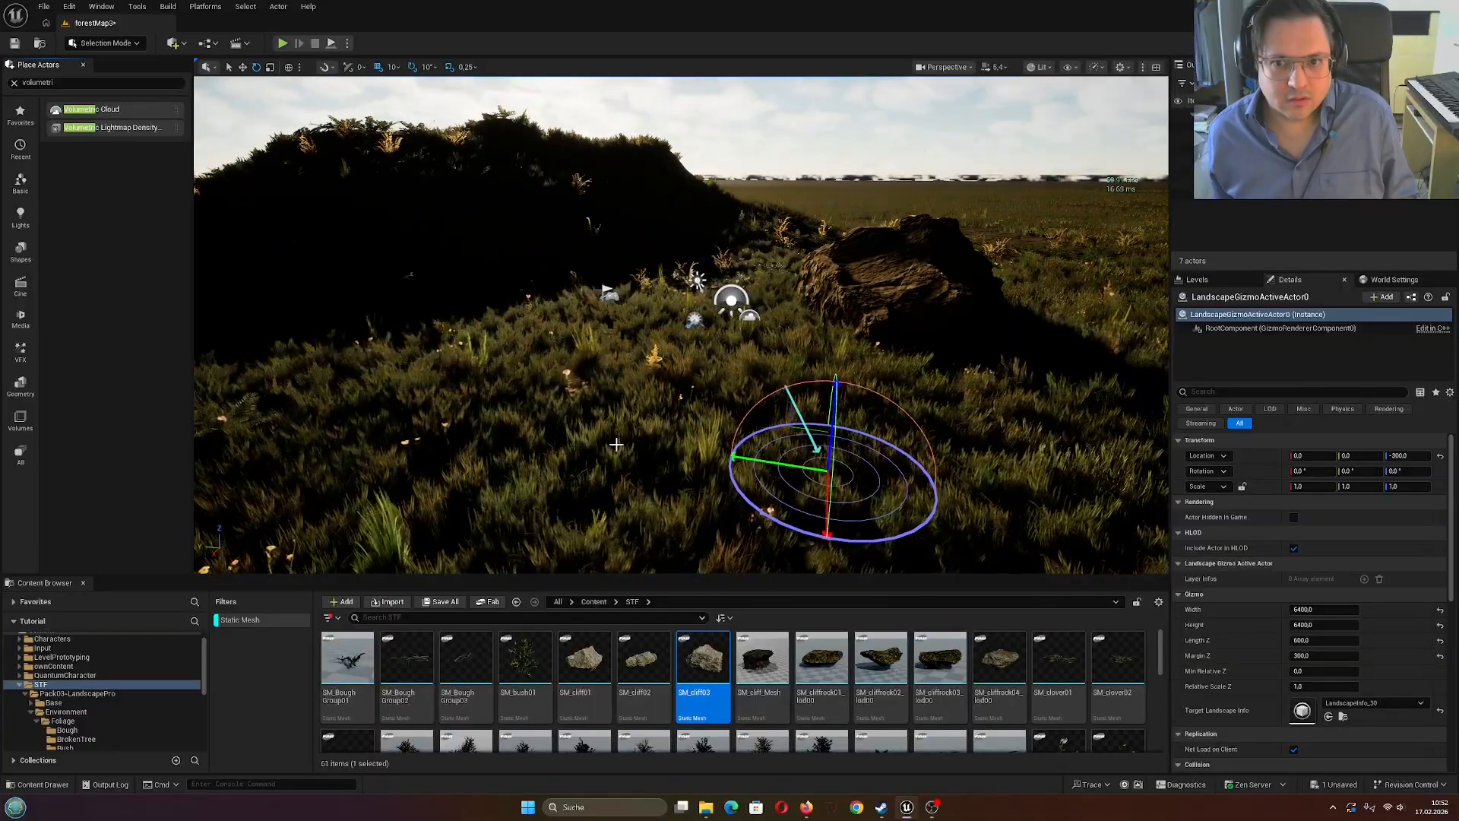
pyautogui.hotkey('ctrl', 'l')
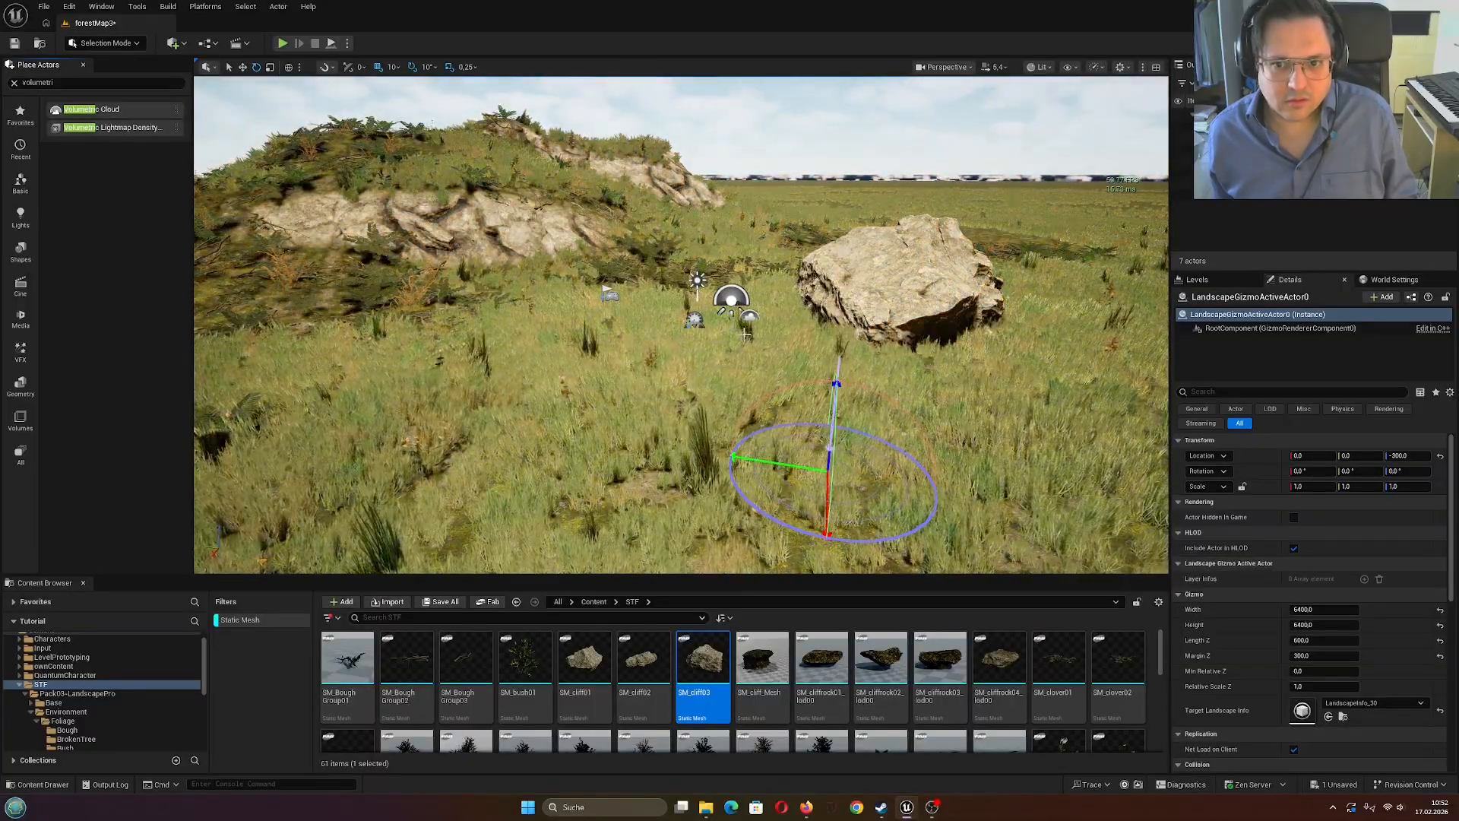
pyautogui.hotkey('ctrl', 'l')
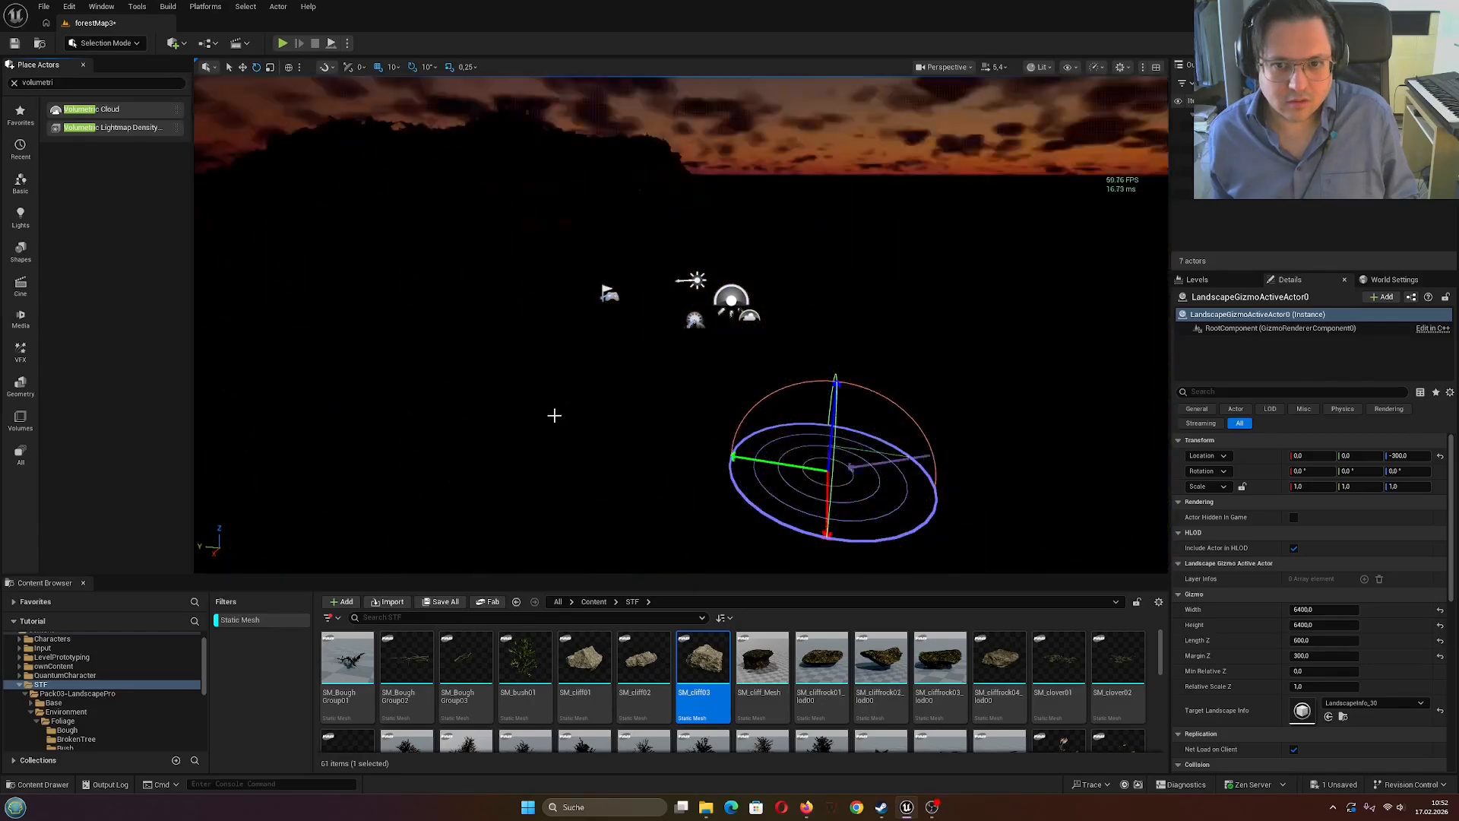
pyautogui.hotkey('ctrl', 'l')
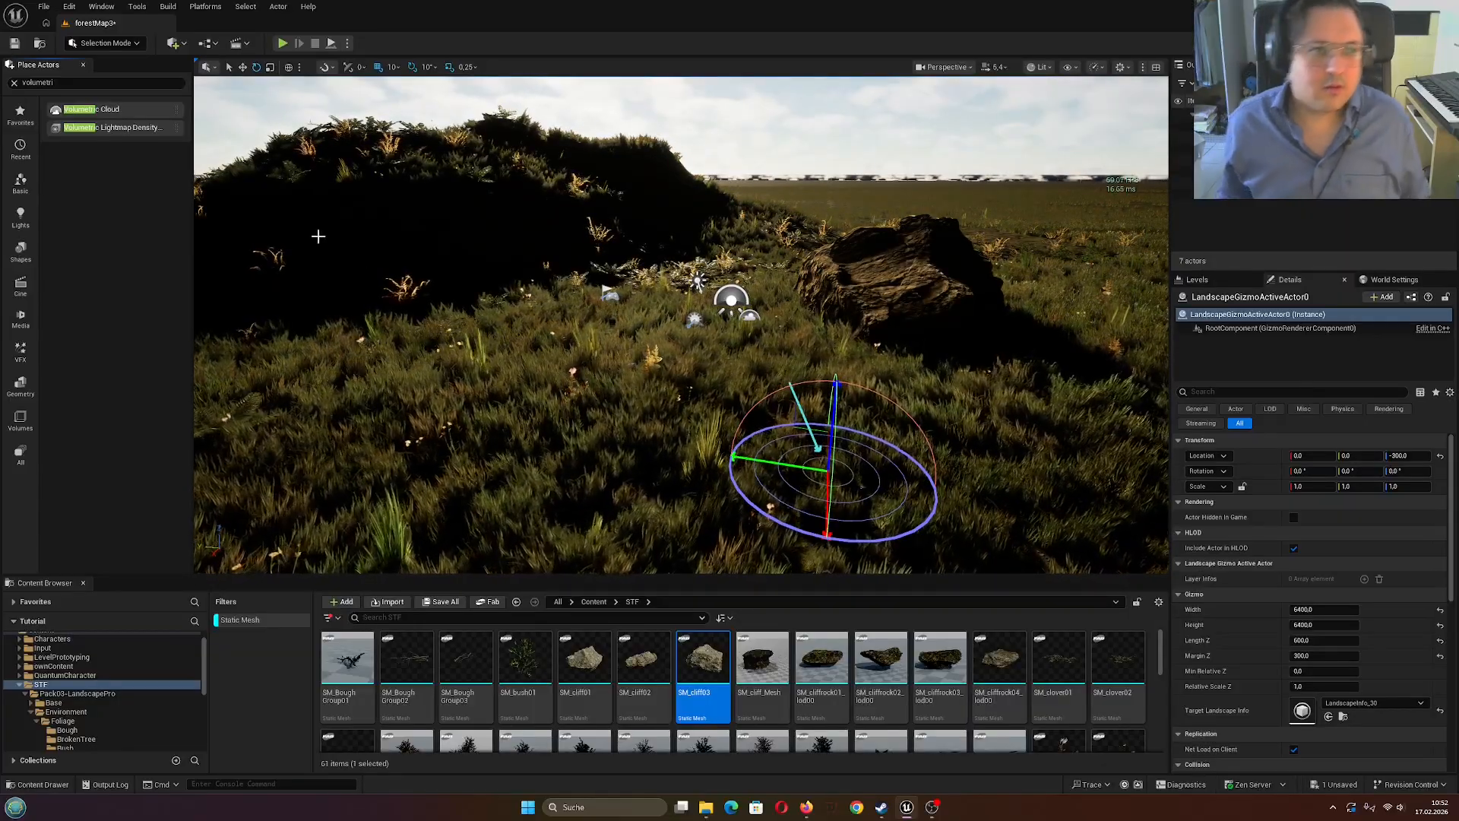
# From a wider view of the hill and rock, rotate the sun to a moderately low angle that keeps the grass lit
pyautogui.press('s')
pyautogui.moveTo(682, 344); pyautogui.dragTo(568, 334, button='right')
pyautogui.press('s')
pyautogui.press('w')
pyautogui.press('d')
pyautogui.hotkey('ctrl', 'l')
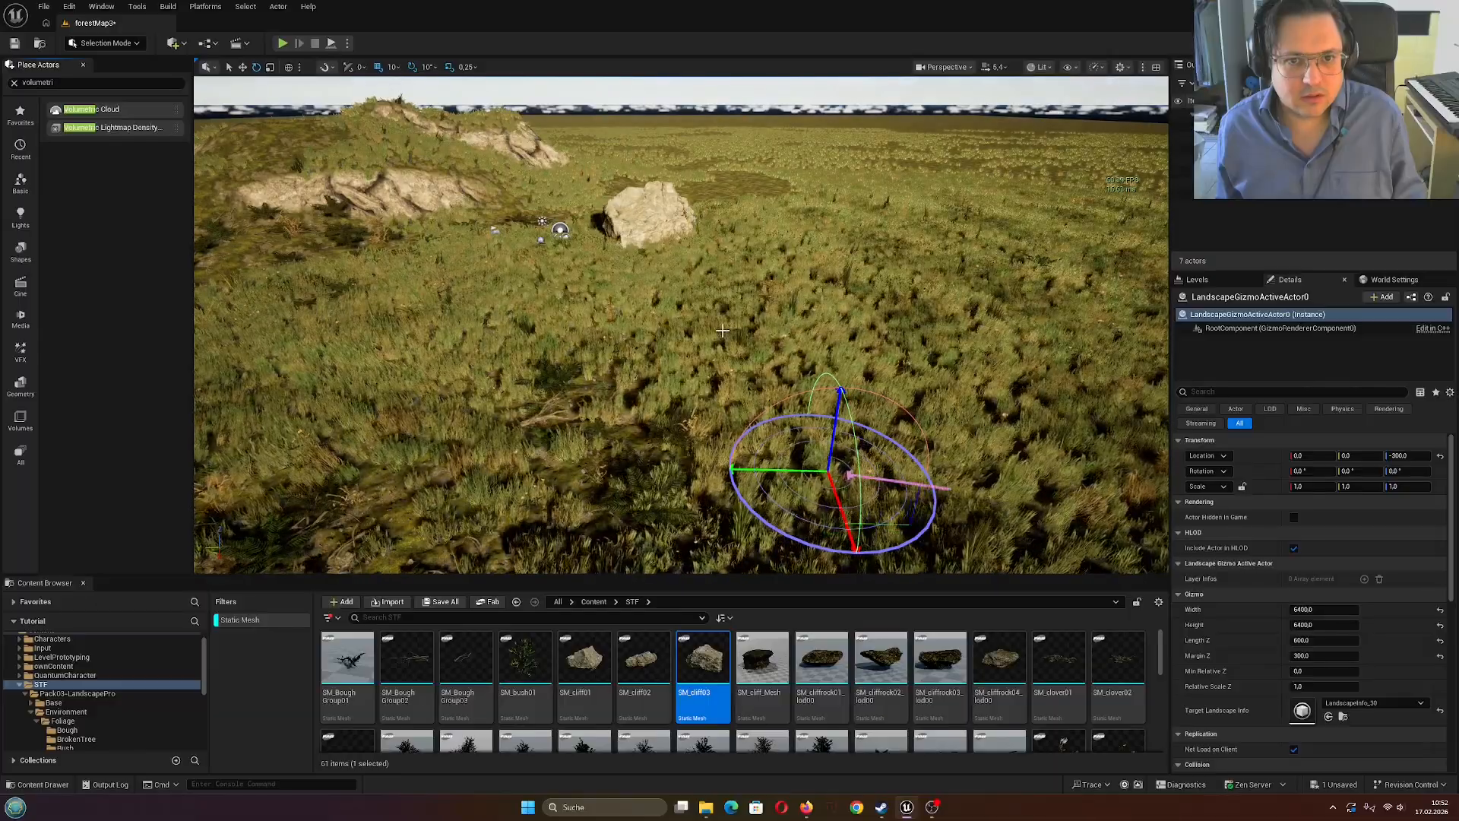
pyautogui.hotkey('ctrl', 'l')
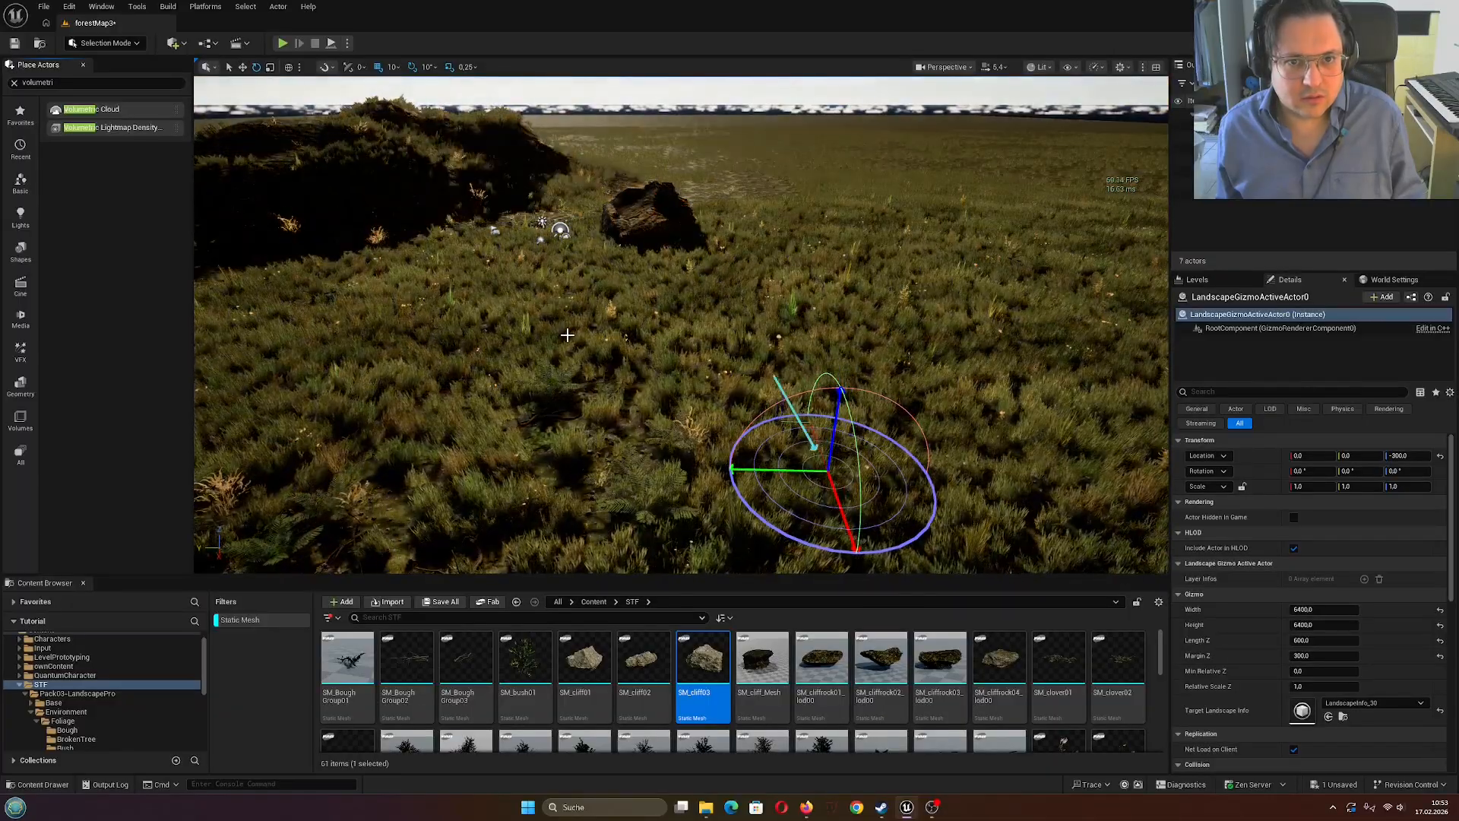
pyautogui.hotkey('ctrl', 'l')
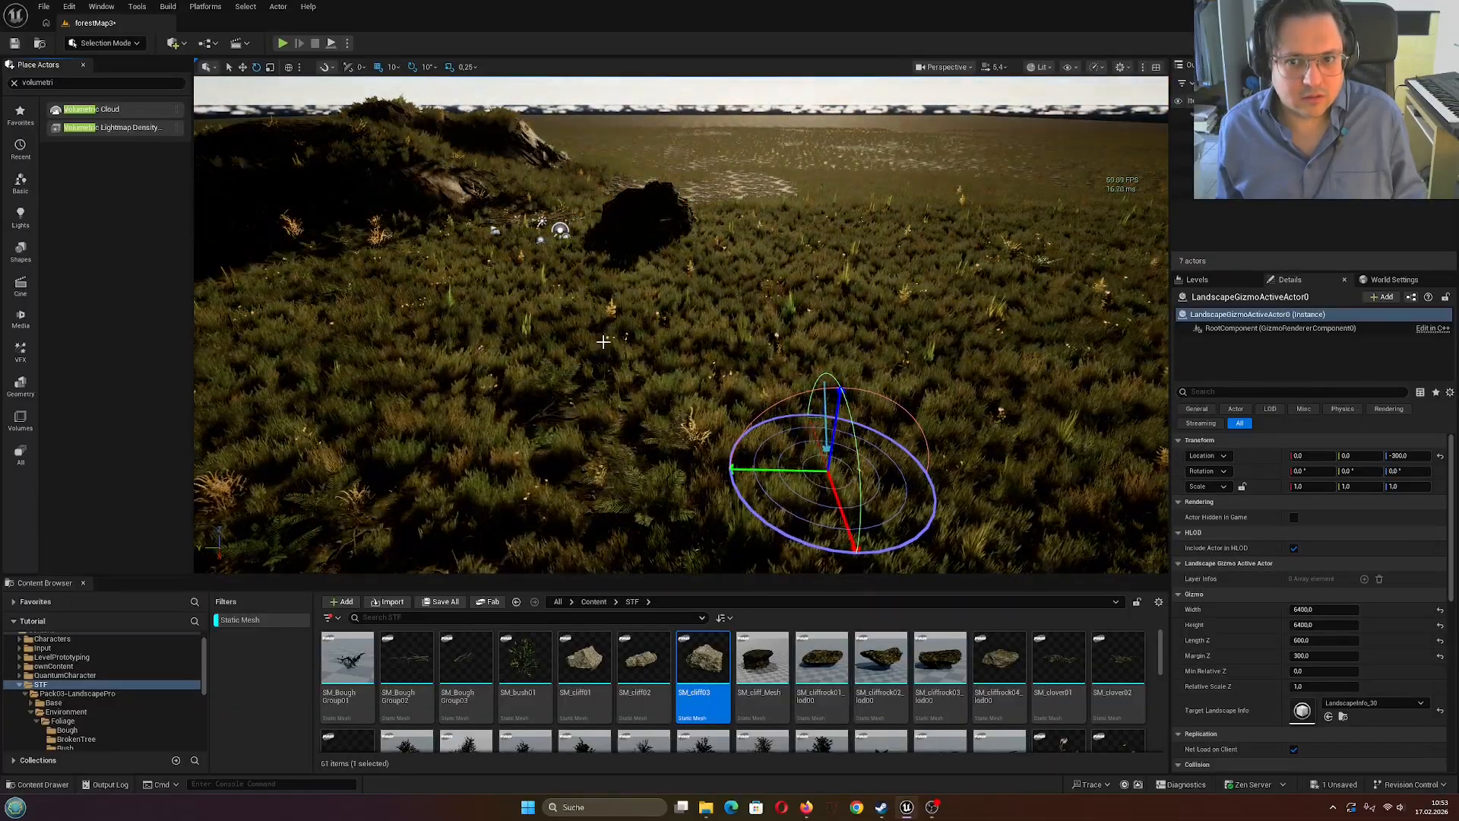
pyautogui.hotkey('ctrl', 'l')
pyautogui.hotkey('ctrl', 'l')
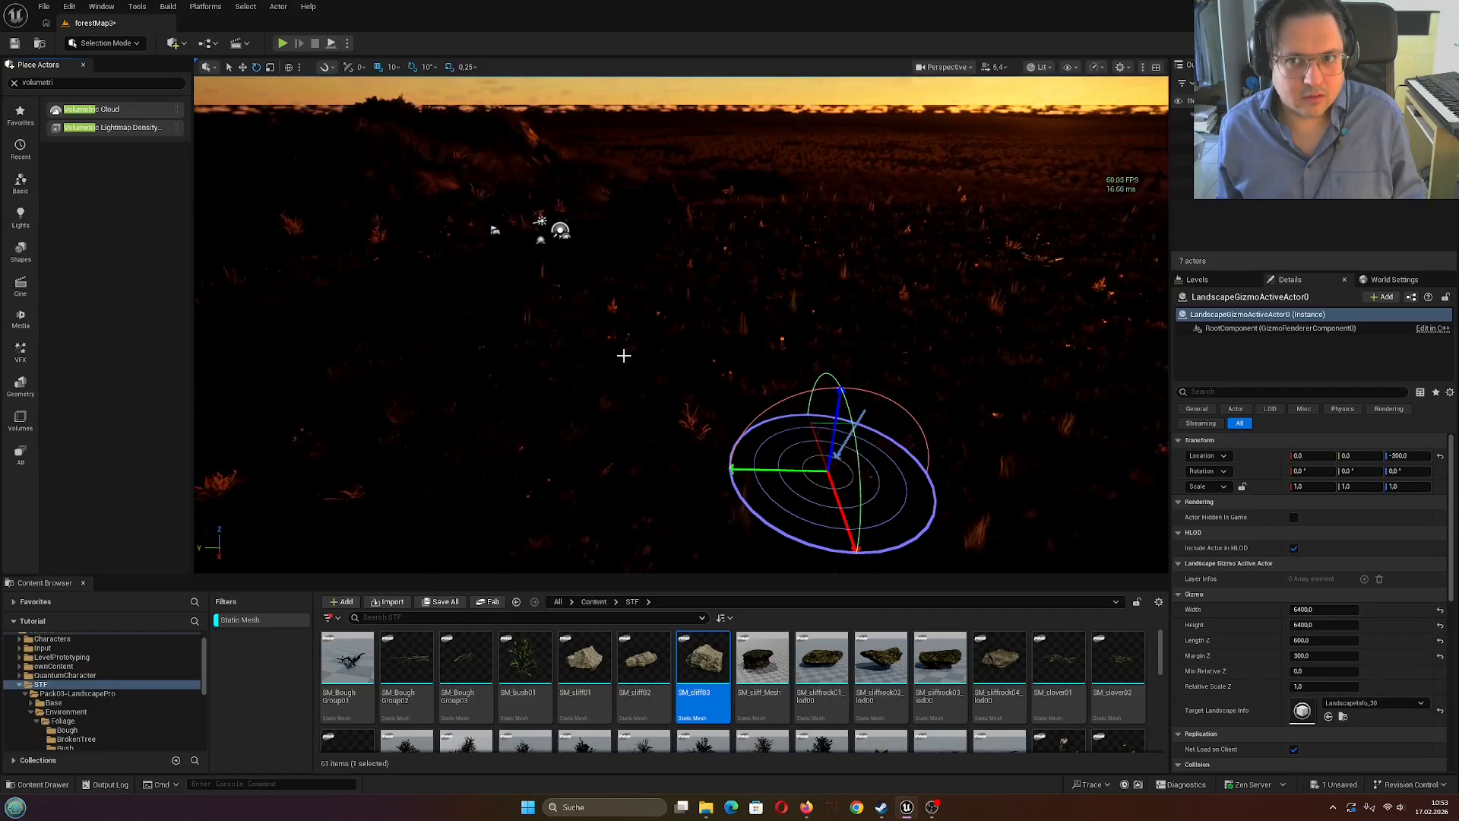
pyautogui.hotkey('ctrl', 'l')
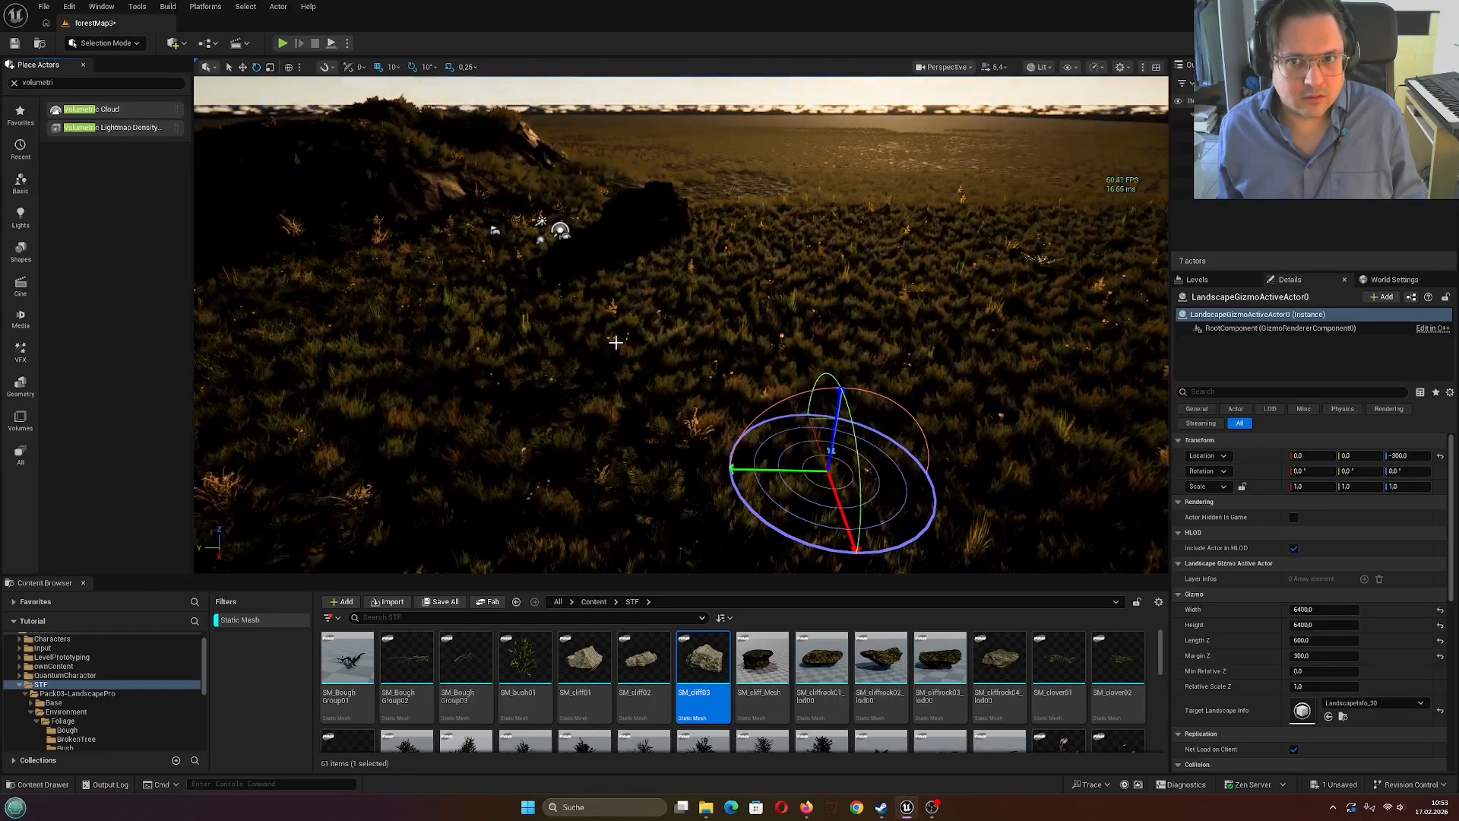
pyautogui.hotkey('ctrl', 'l')
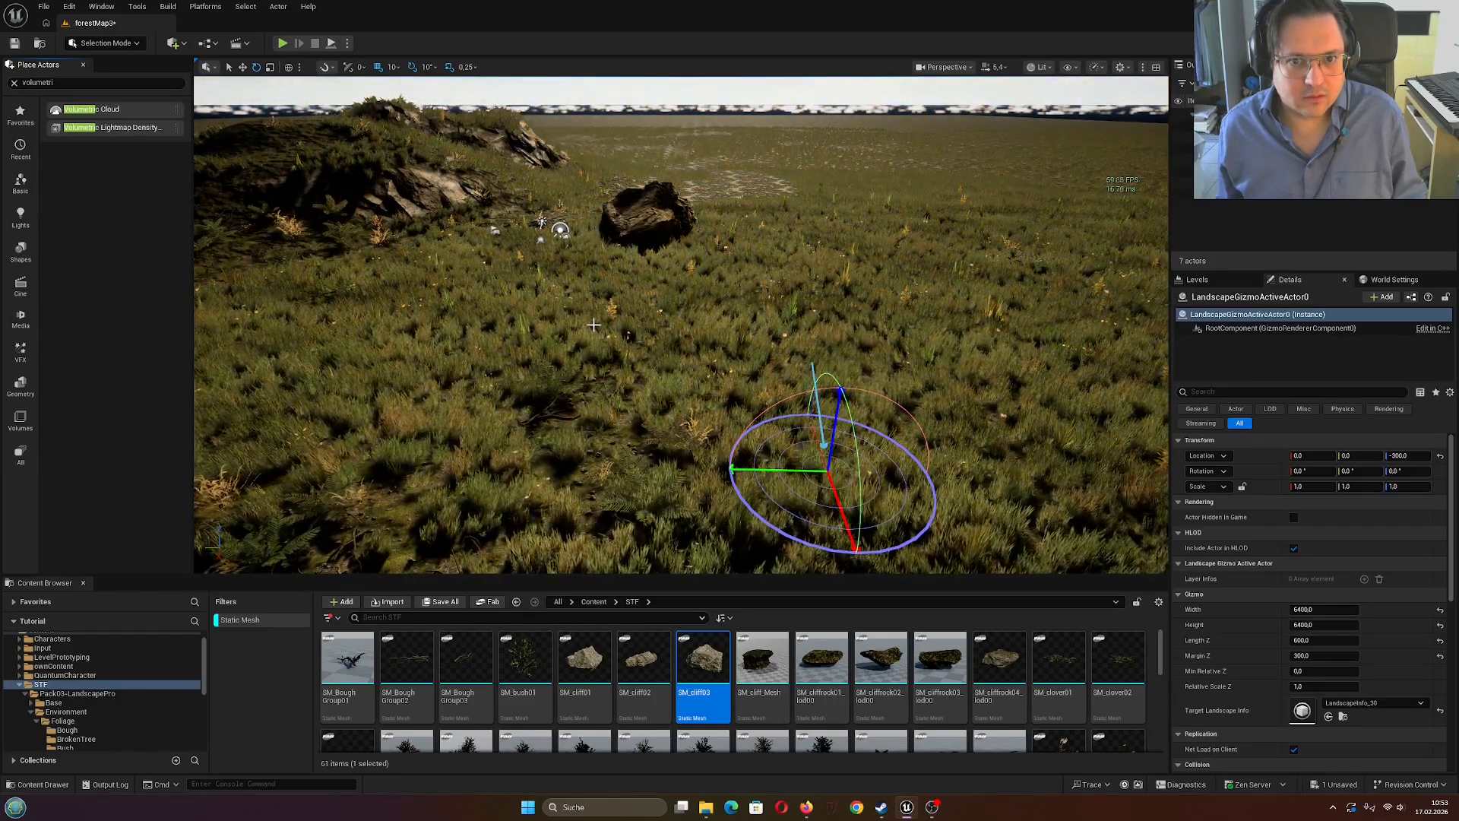
# Switch to Landscape mode and sculpt the ridge onward from the hill across the grass behind the cliff rock
pyautogui.press('w')
pyautogui.moveTo(589, 324); pyautogui.dragTo(628, 314, button='right')
pyautogui.press('s')
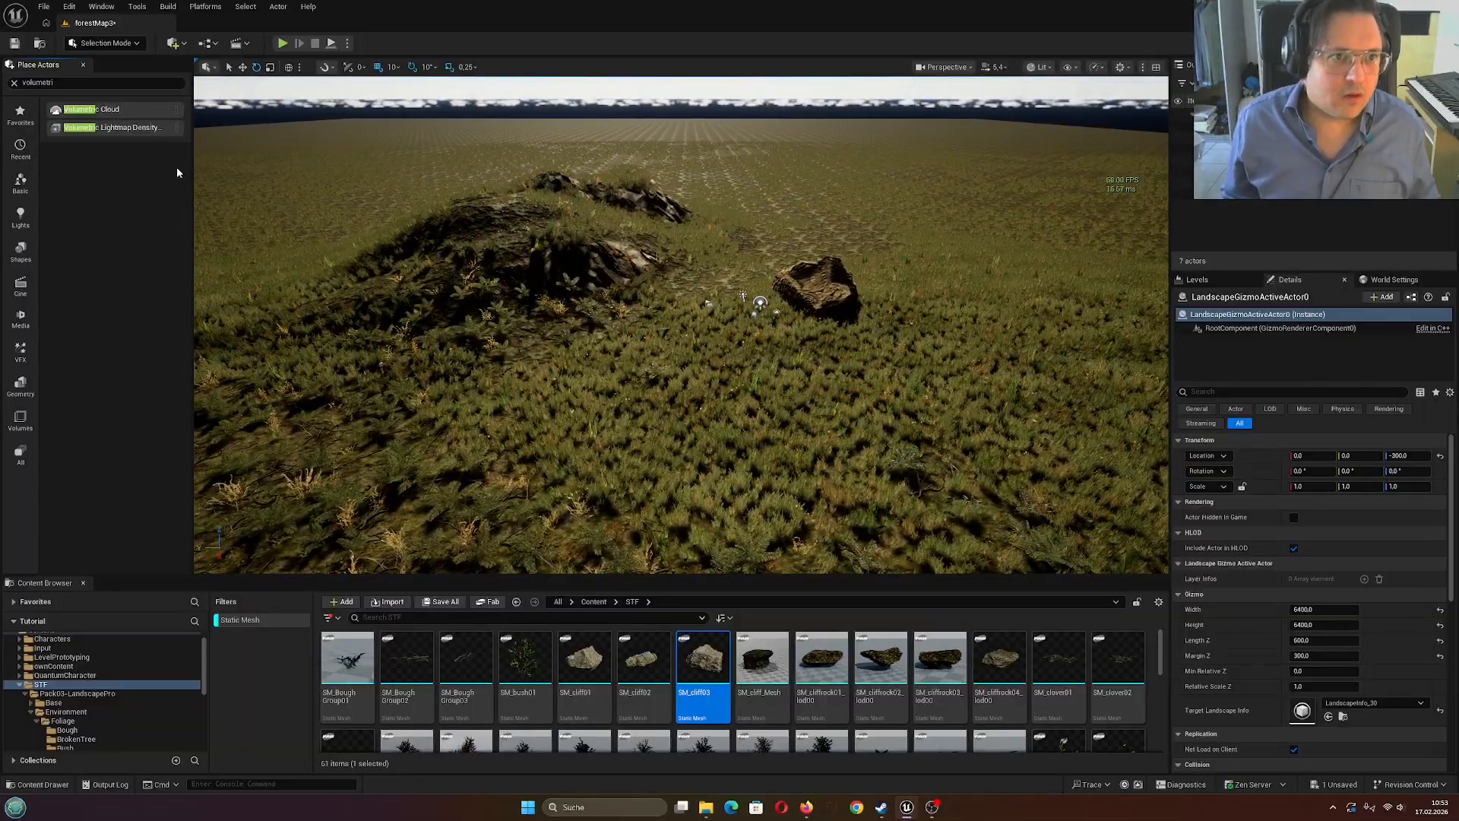
pyautogui.click(114, 43)
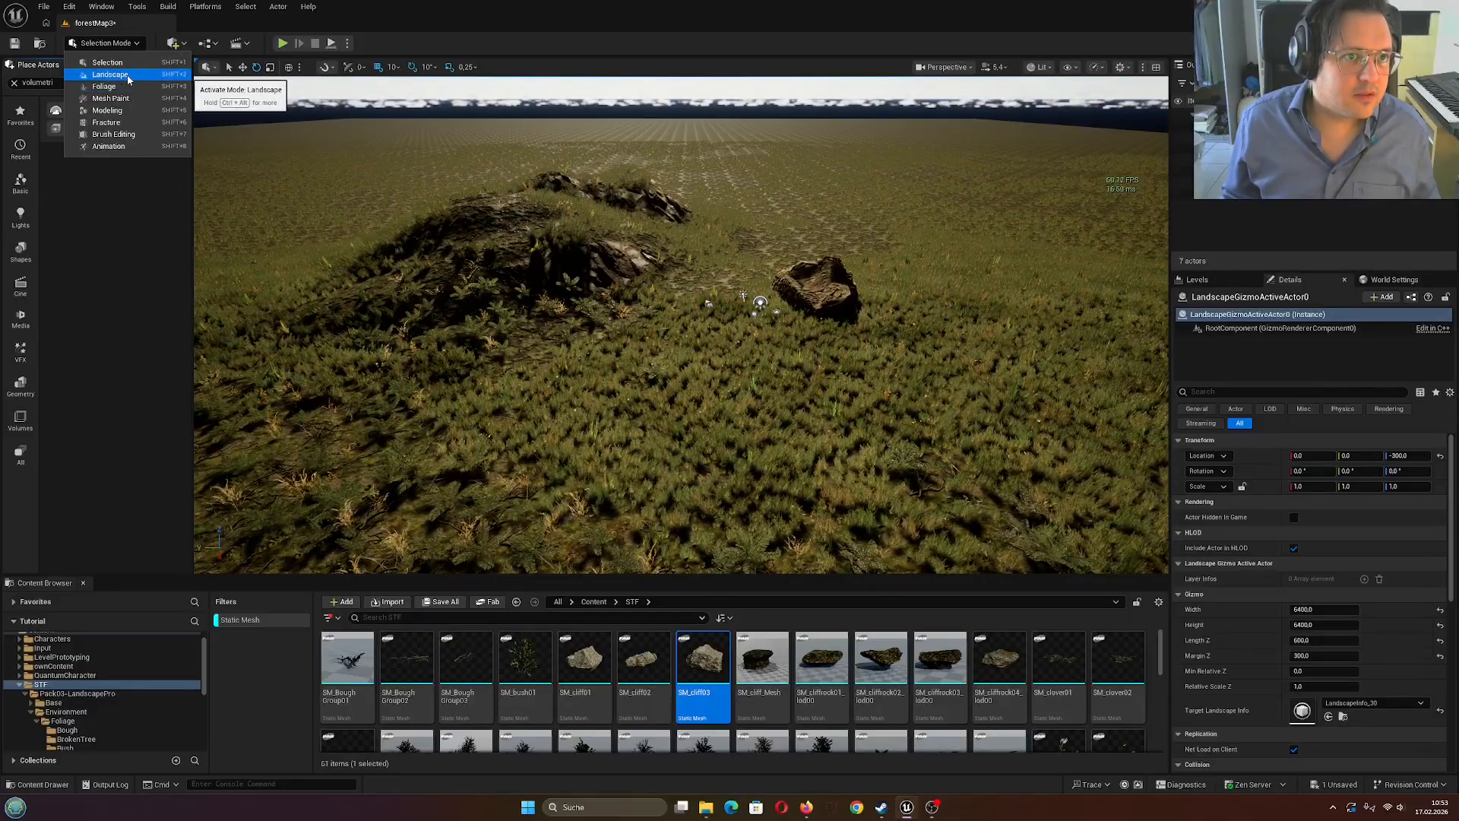
pyautogui.click(122, 76)
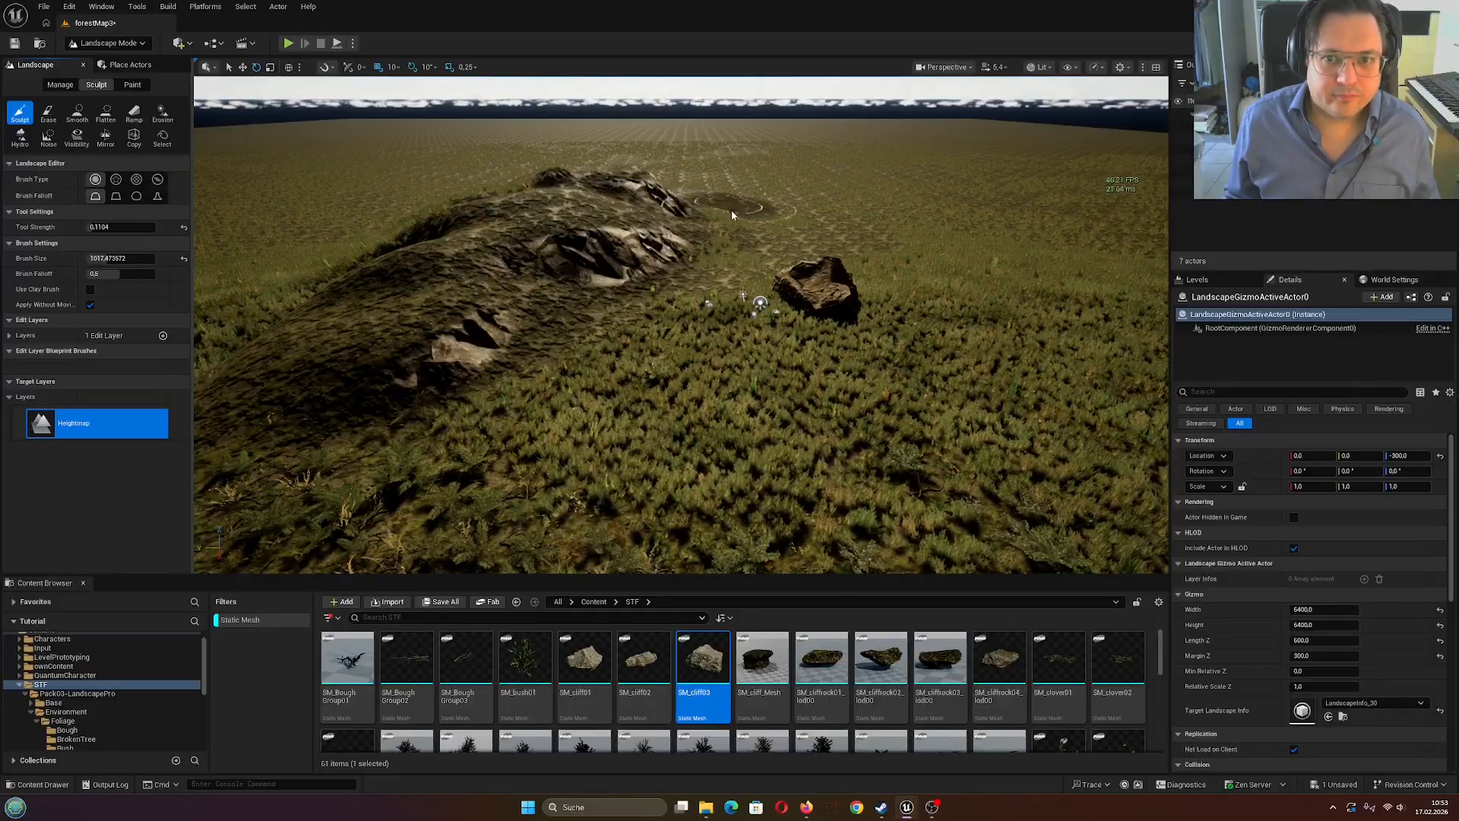
pyautogui.moveTo(732, 215)
pyautogui.mouseDown()
pyautogui.moveTo(889, 236)
pyautogui.moveTo(684, 220)
pyautogui.moveTo(510, 282)
pyautogui.mouseUp()
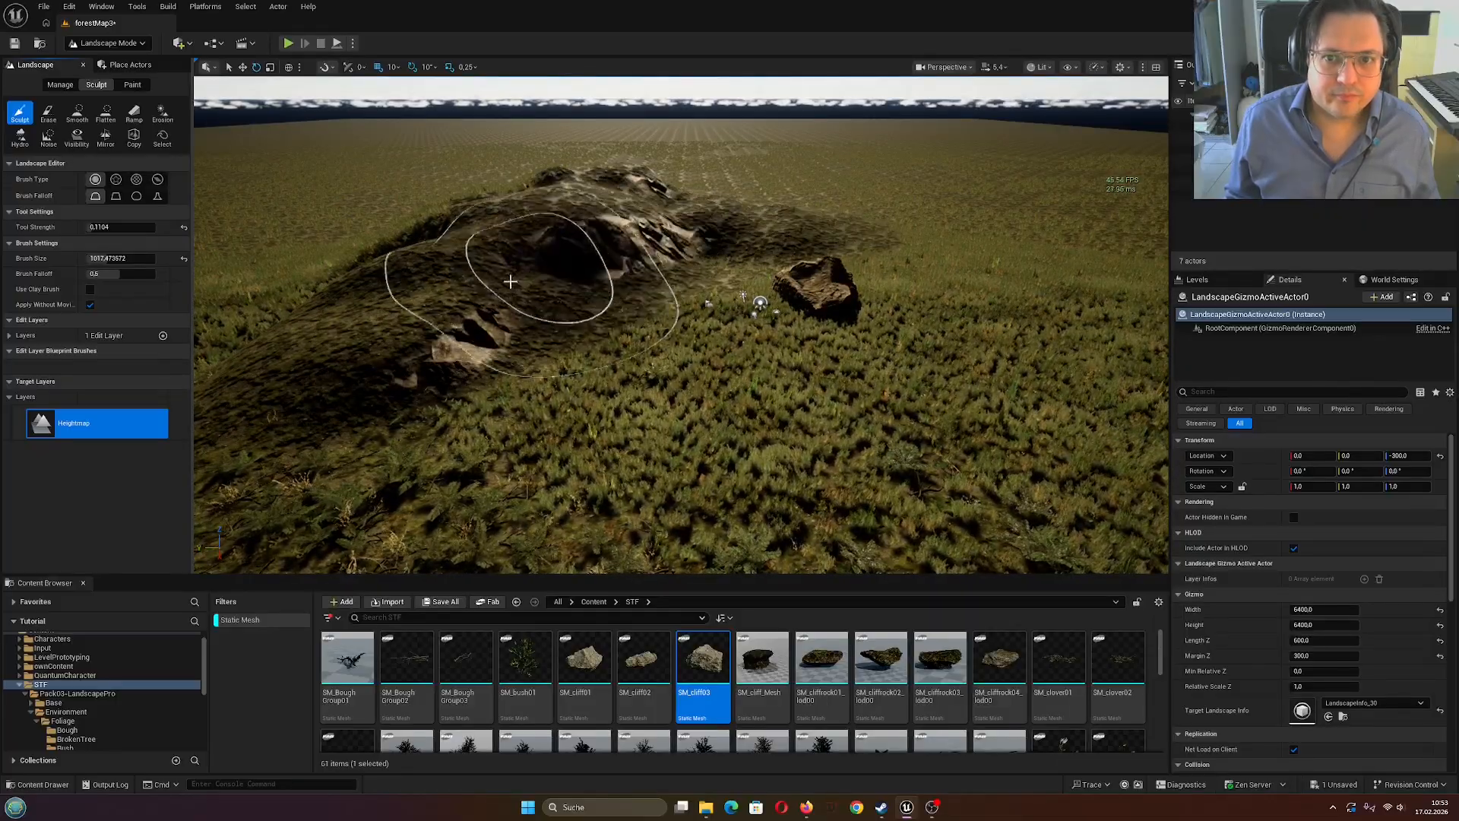
pyautogui.moveTo(510, 281); pyautogui.dragTo(602, 317, button='right')
pyautogui.press('d')
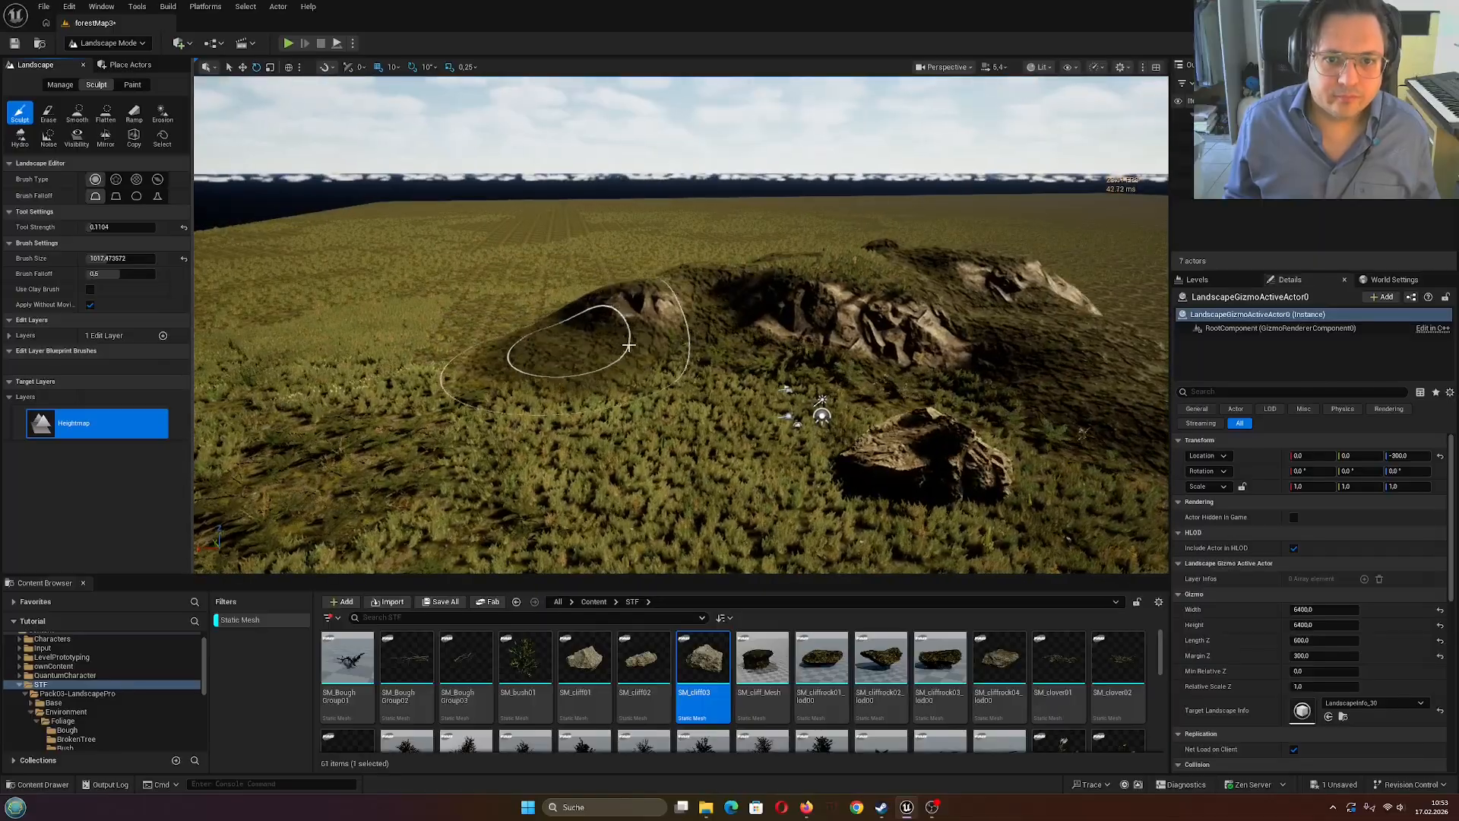
# Extend the ridge in a curve around the cliff rock, giving it steep rocky outer slopes
pyautogui.press('w')
pyautogui.moveTo(745, 329); pyautogui.dragTo(720, 322, button='right')
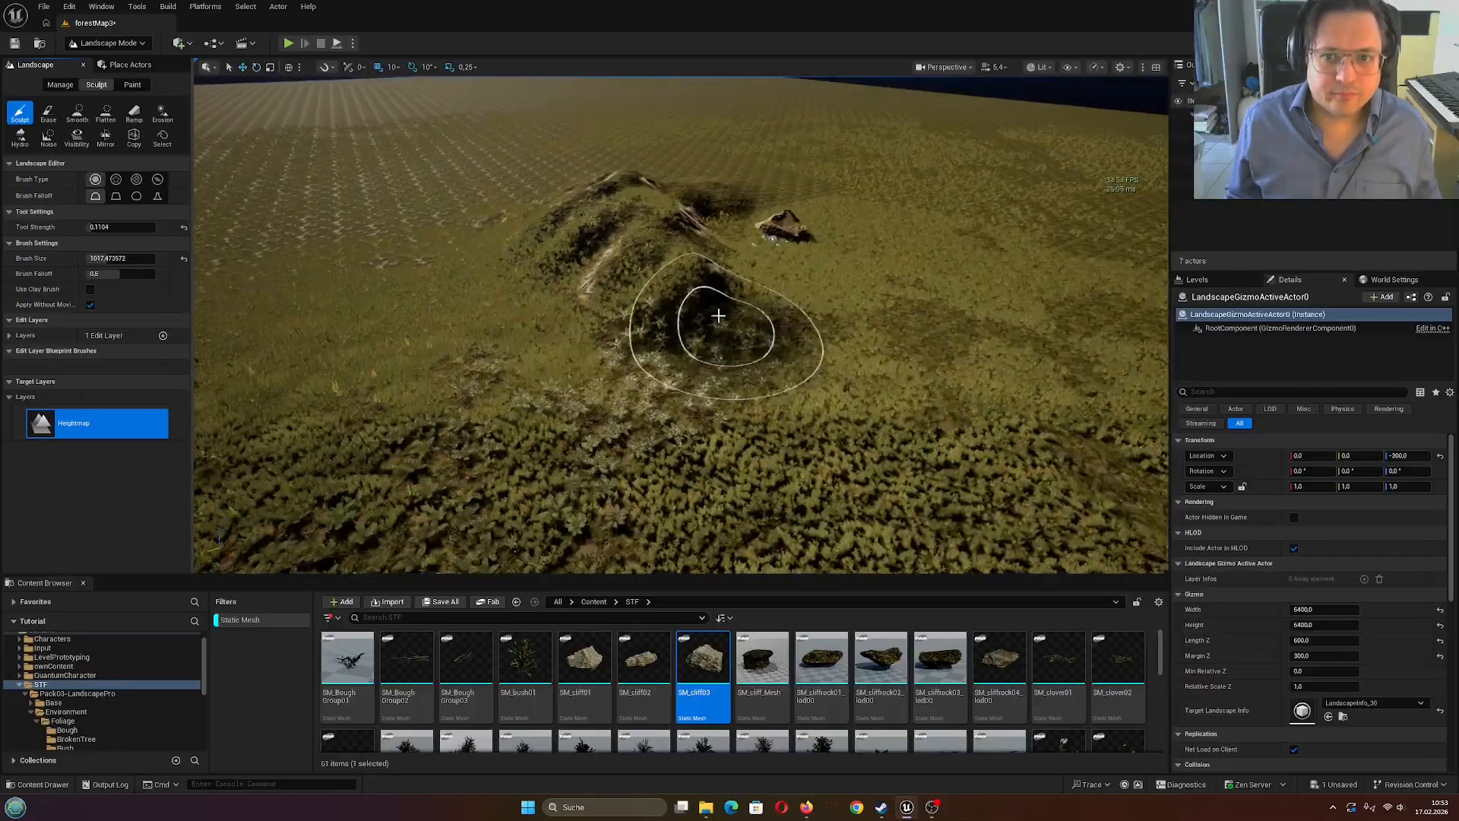
pyautogui.moveTo(719, 322)
pyautogui.mouseDown()
pyautogui.moveTo(658, 319)
pyautogui.moveTo(566, 239)
pyautogui.moveTo(571, 290)
pyautogui.mouseUp()
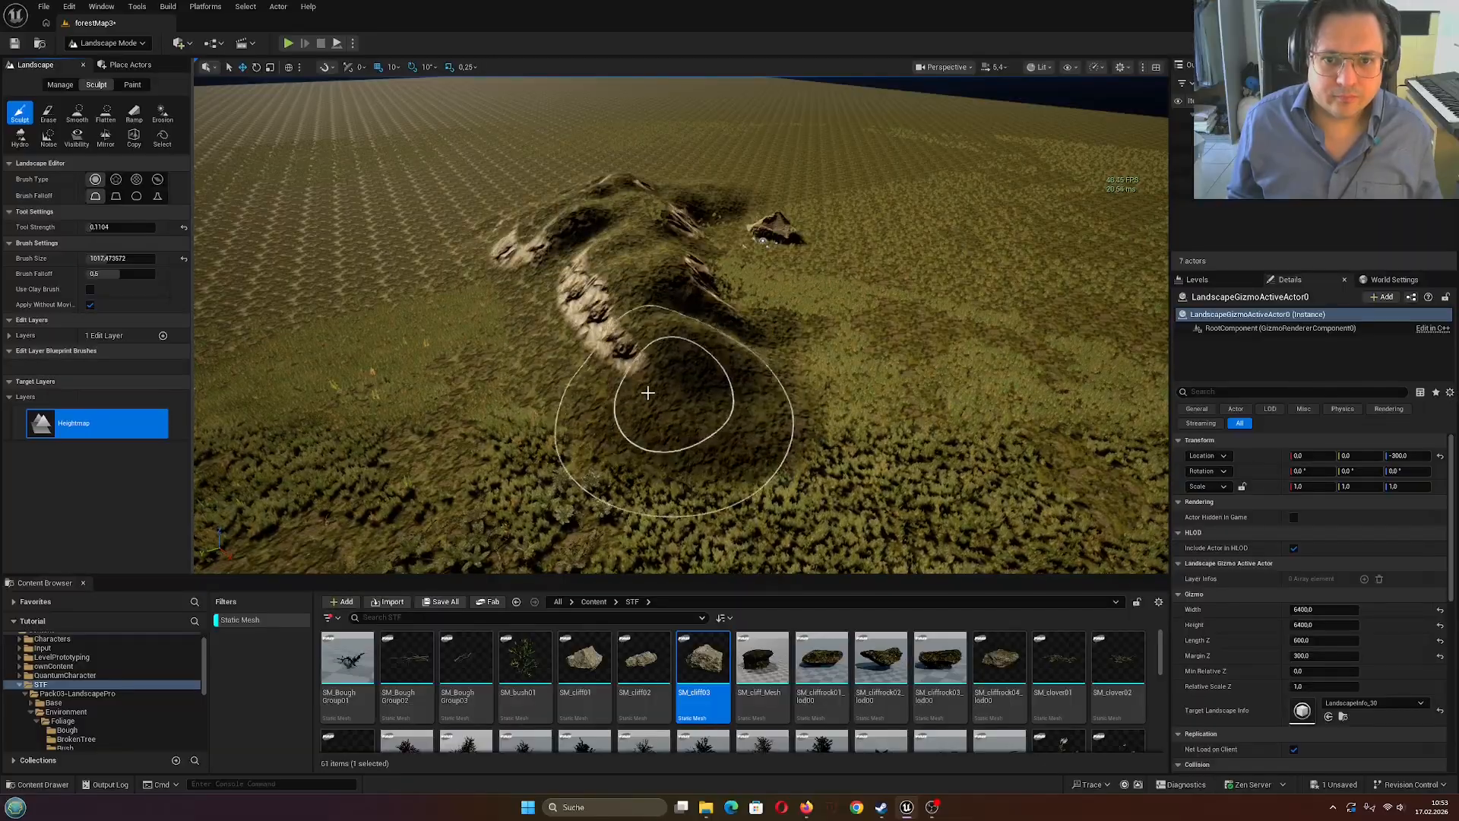
pyautogui.press('s')
pyautogui.moveTo(801, 430); pyautogui.dragTo(581, 365, button='right')
pyautogui.press('d')
pyautogui.moveTo(751, 382); pyautogui.dragTo(753, 401, button='right')
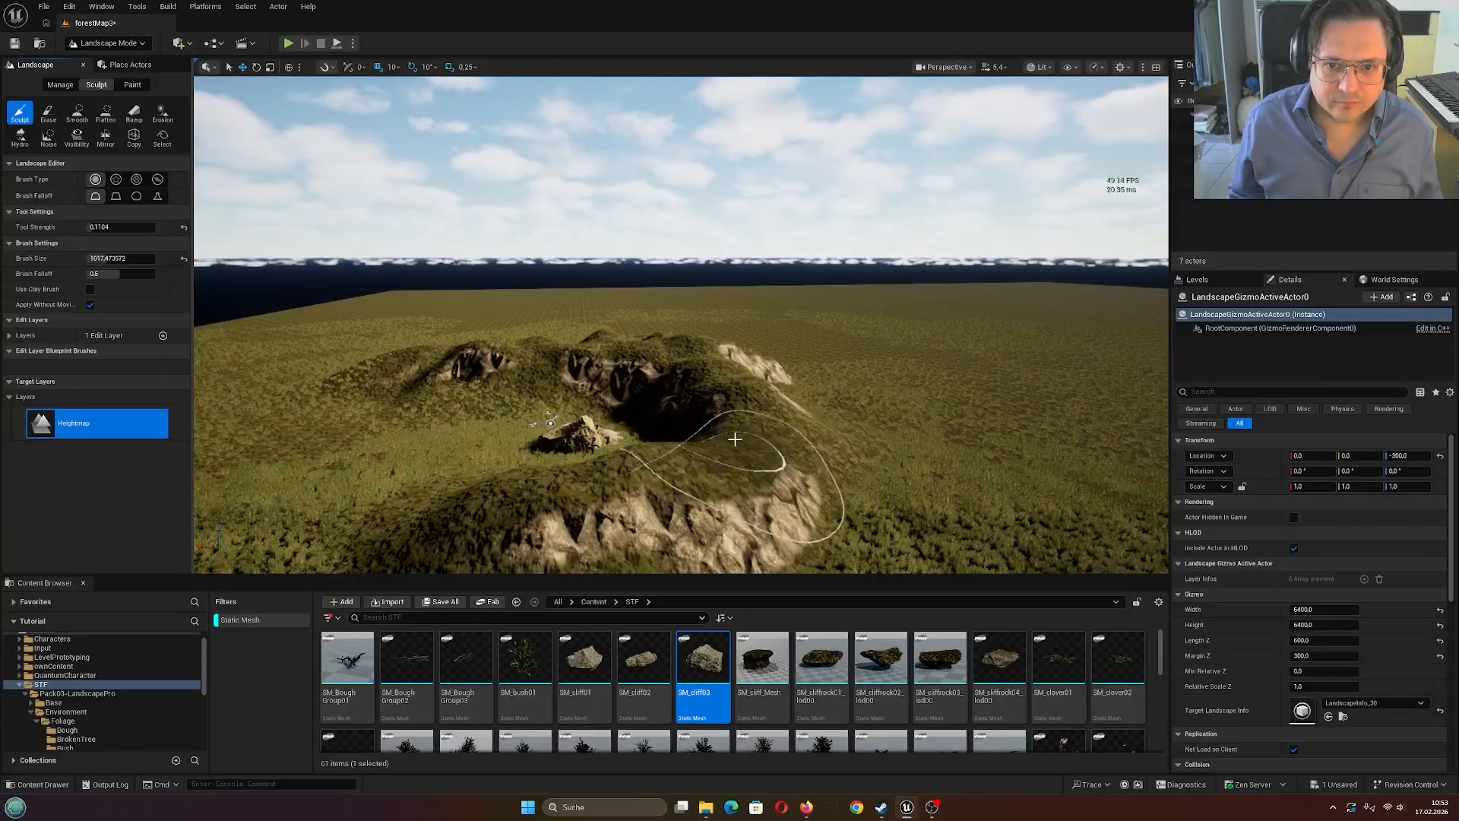
# Raise the inner side of the curved ridge into a higher wall around the cliff rock
pyautogui.moveTo(654, 456); pyautogui.dragTo(859, 526, button='right')
pyautogui.press('w')
pyautogui.press('a')
pyautogui.moveTo(582, 263)
pyautogui.mouseDown()
pyautogui.moveTo(472, 251)
pyautogui.moveTo(489, 228)
pyautogui.moveTo(798, 244)
pyautogui.moveTo(918, 459)
pyautogui.mouseUp()
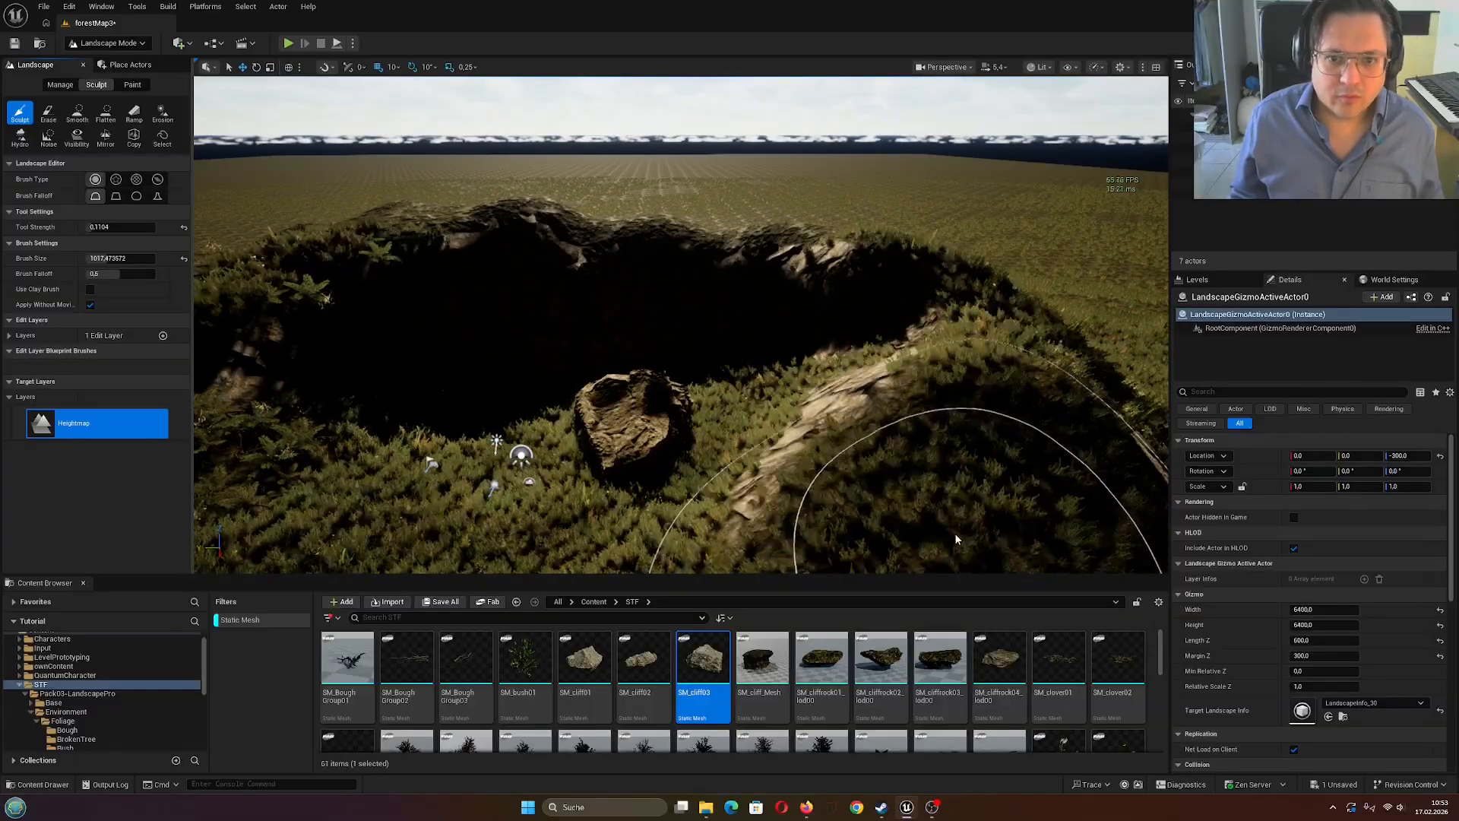
pyautogui.moveTo(954, 538)
pyautogui.mouseDown(button='right')
pyautogui.moveTo(897, 528)
pyautogui.moveTo(782, 291)
pyautogui.mouseUp(button='right')
pyautogui.press('w')
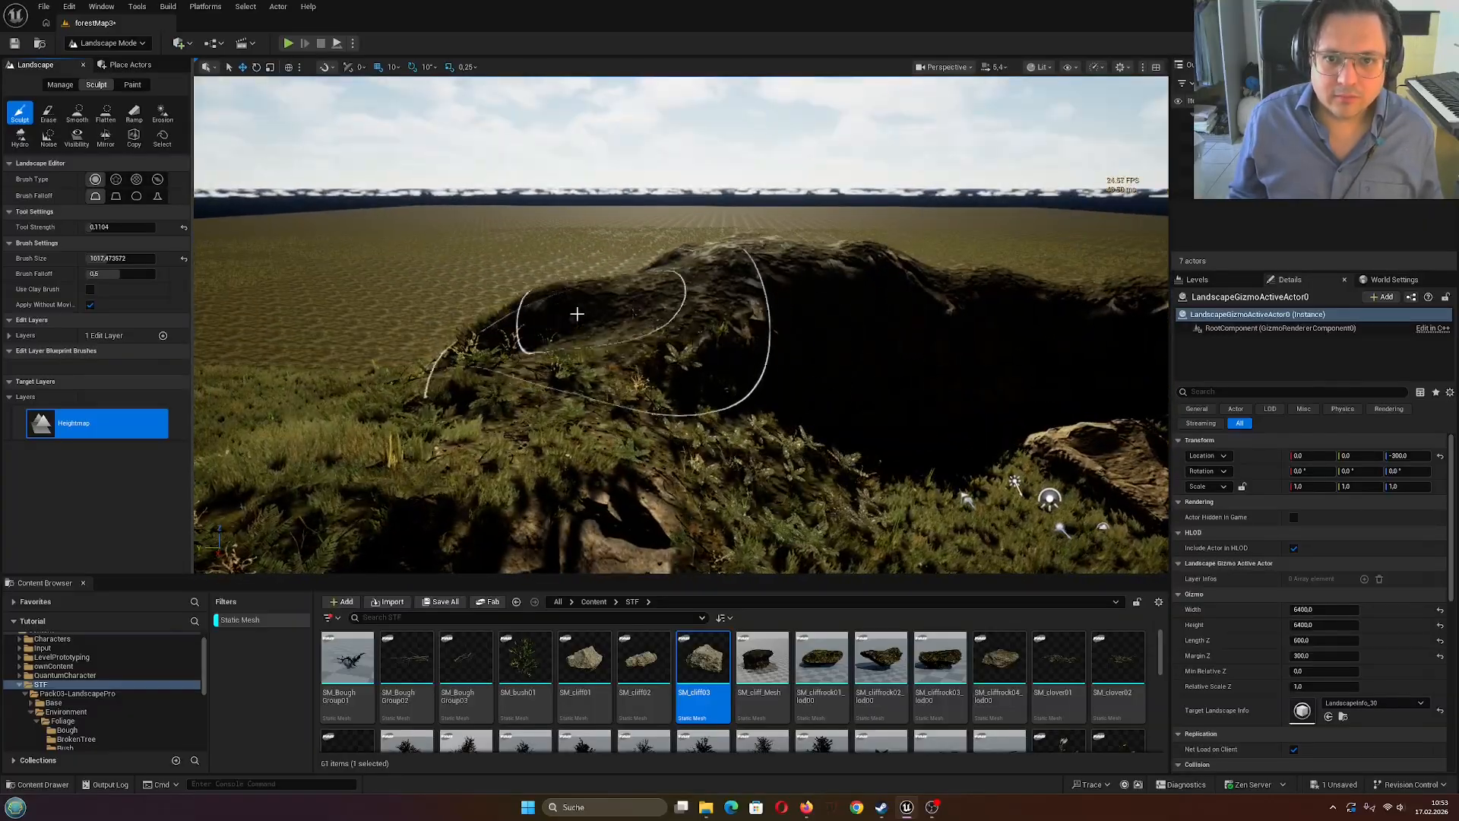
# Save the landscape changes and return the editor to Selection mode
pyautogui.click(43, 6)
pyautogui.click(84, 168)
pyautogui.click(108, 43)
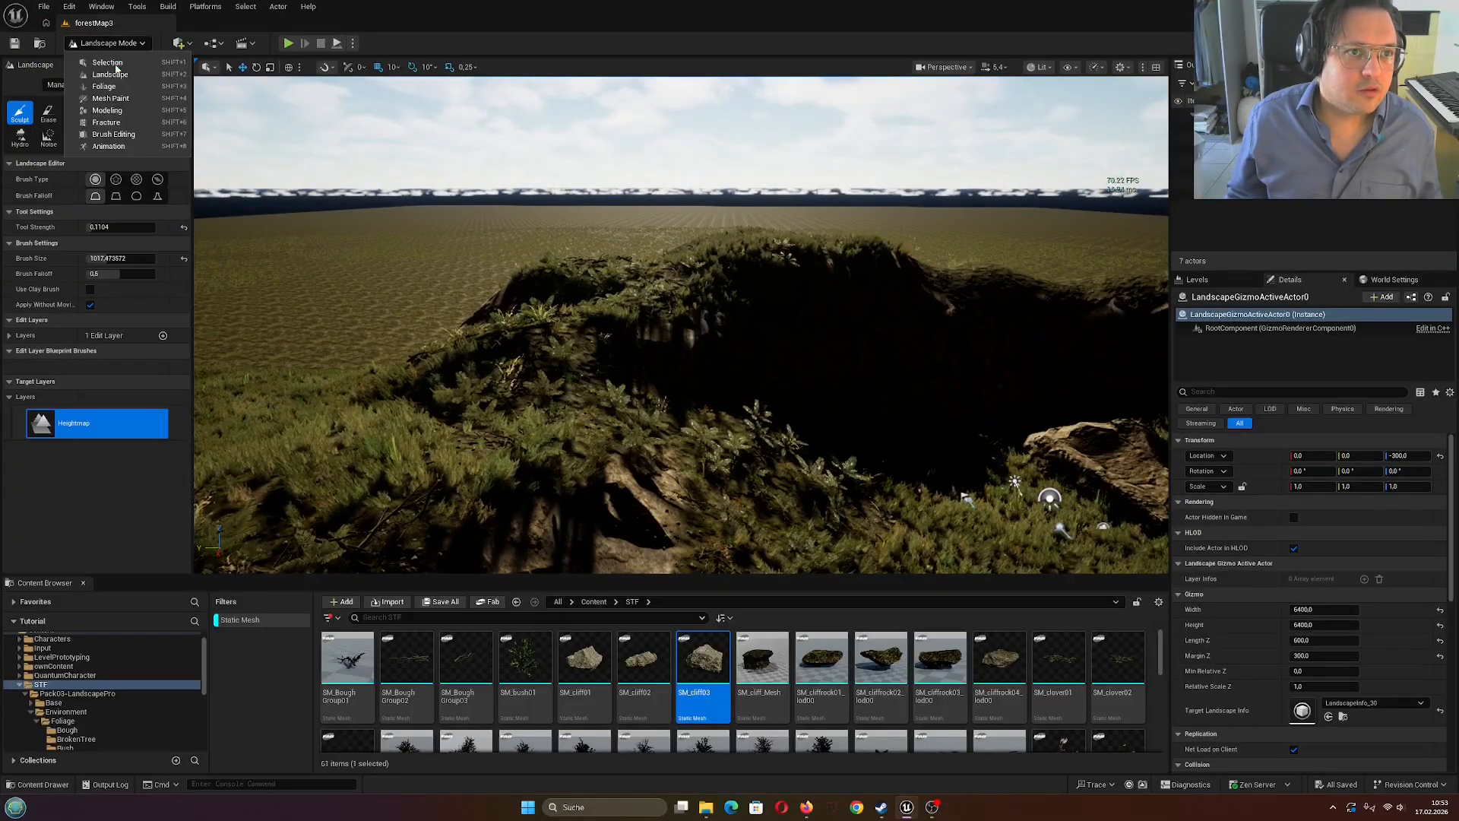
pyautogui.click(114, 63)
# Play-test the level, inspect the shaded rock wall and grass near the cliff rock, and stop the session
pyautogui.click(283, 43)
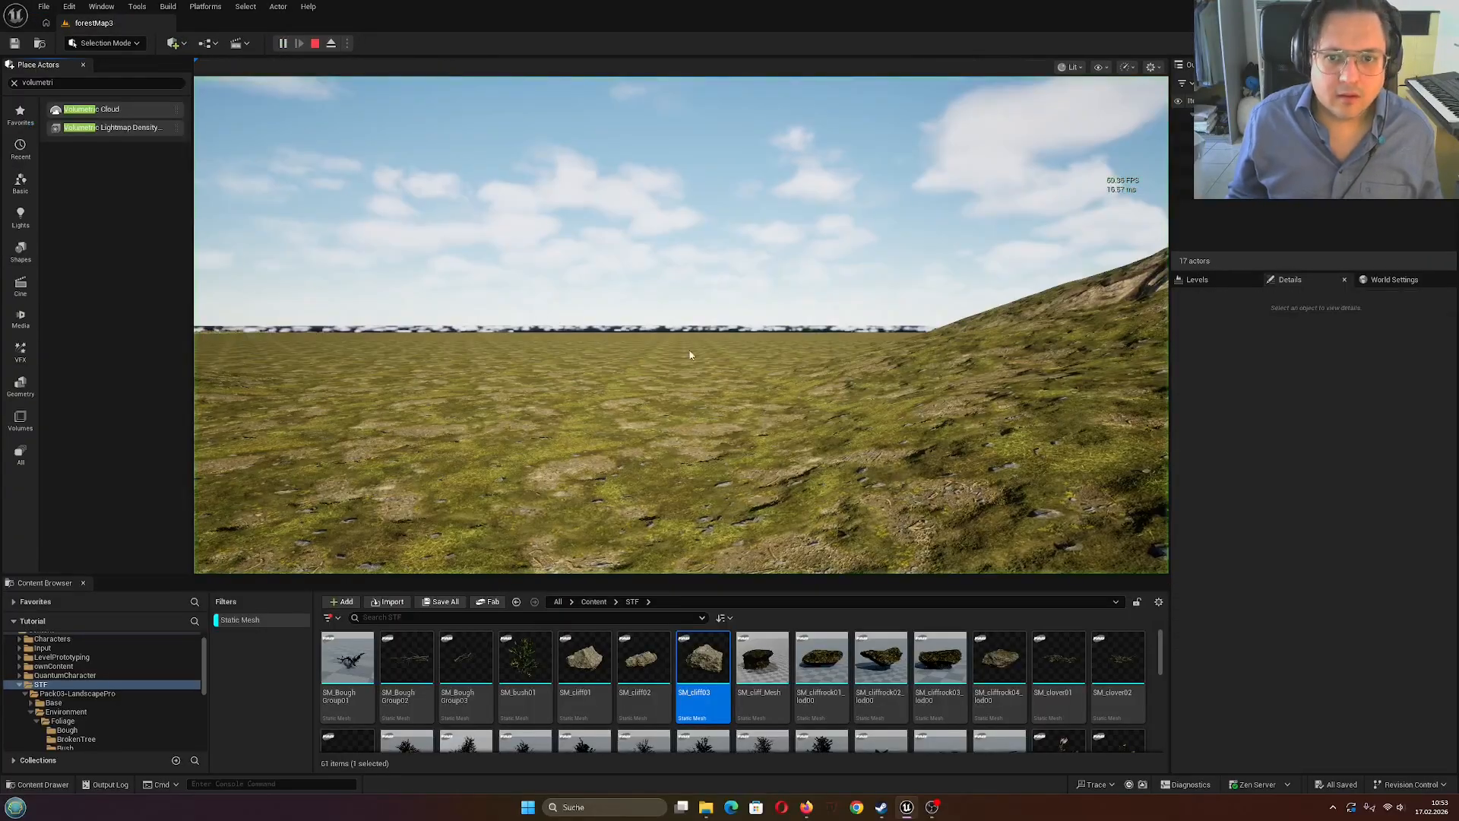
pyautogui.click(690, 352)
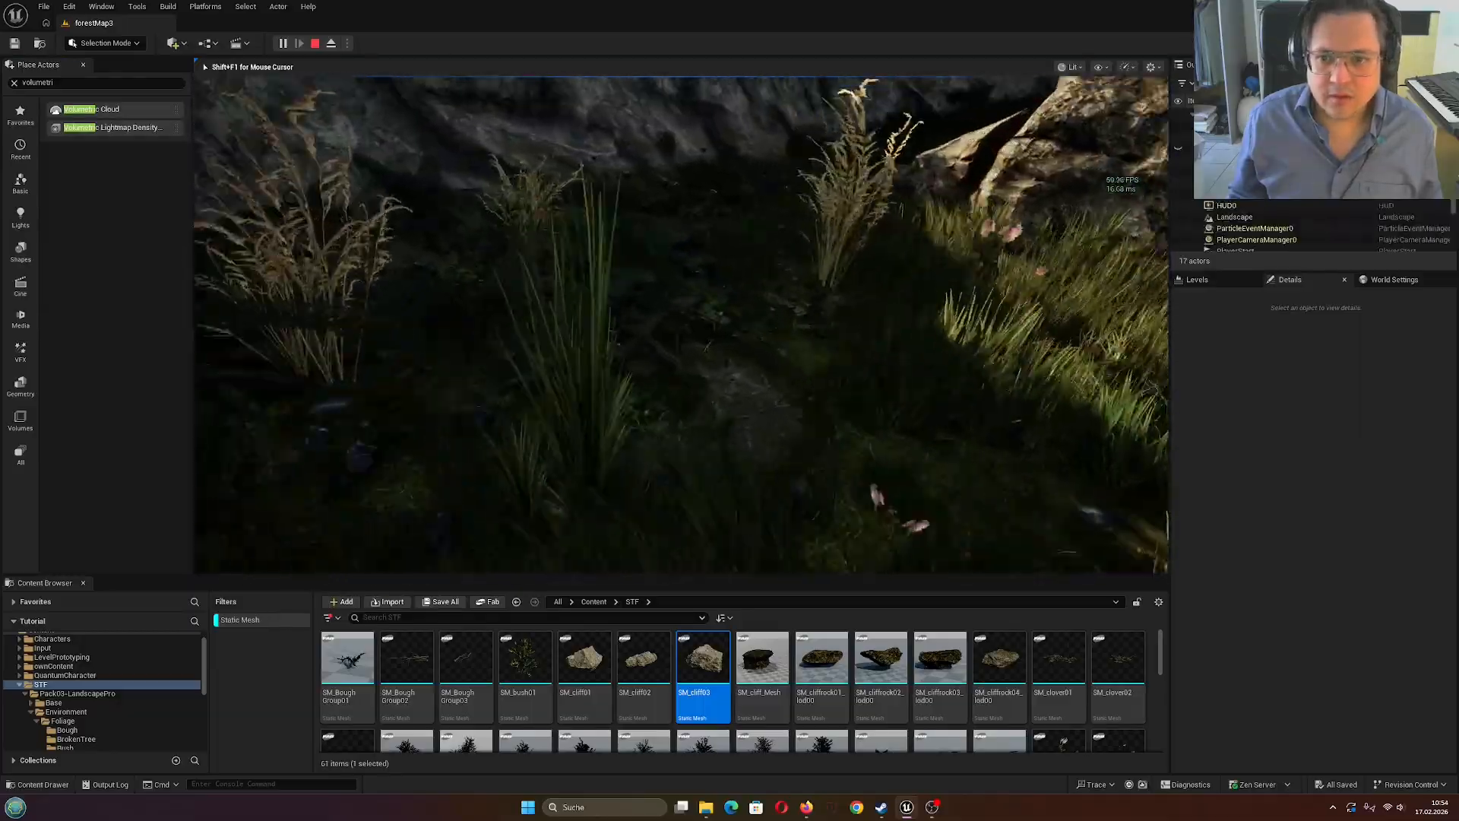
pyautogui.press('w')
pyautogui.press('w')
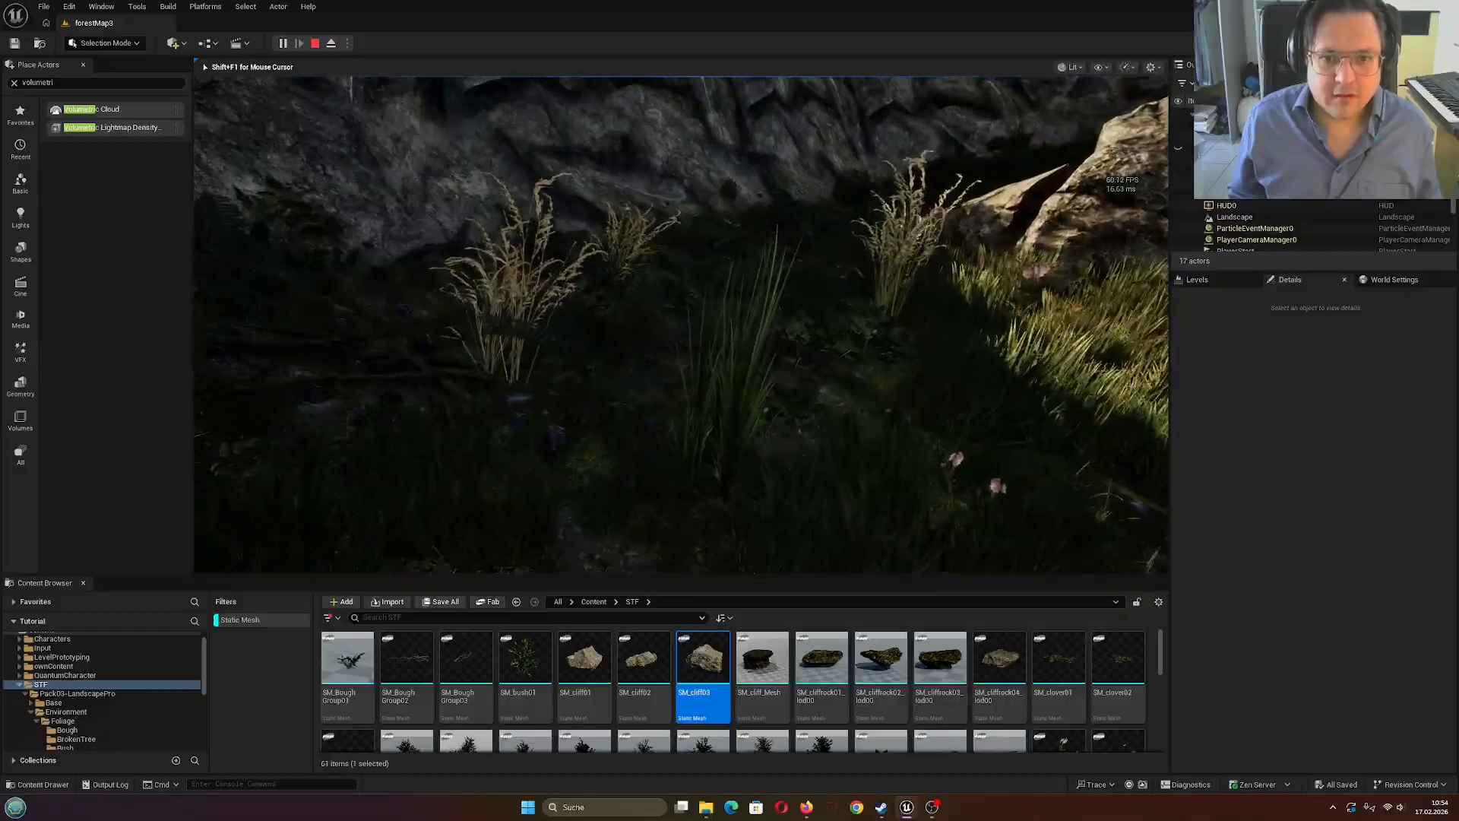
pyautogui.press('Escape')
# Enable Real Time Capture on the SkyLight beside the cliff rock and save the level
pyautogui.press('s')
pyautogui.moveTo(831, 328); pyautogui.dragTo(719, 436, button='right')
pyautogui.press('w')
pyautogui.click(794, 413)
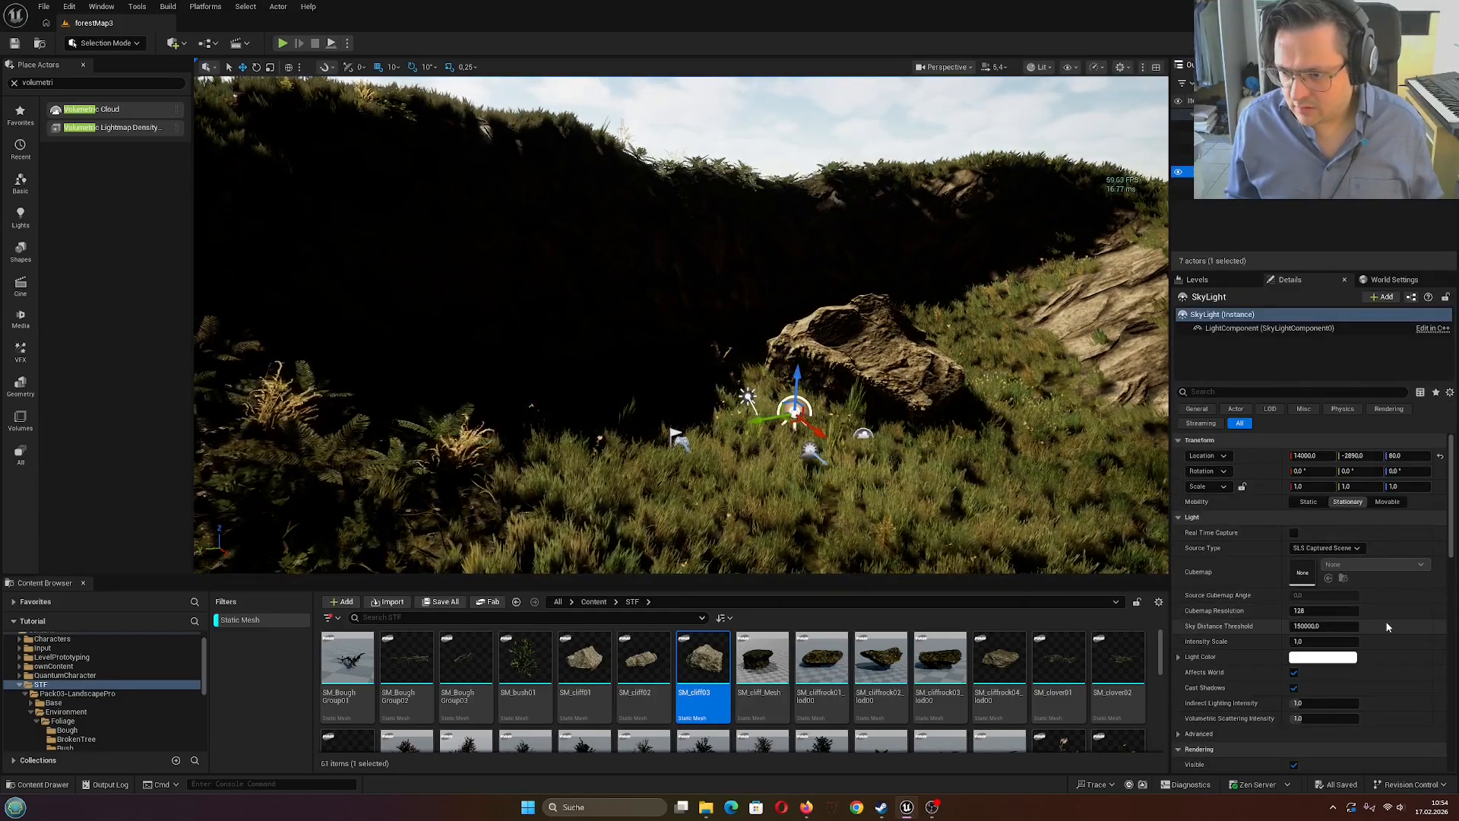
pyautogui.click(1294, 534)
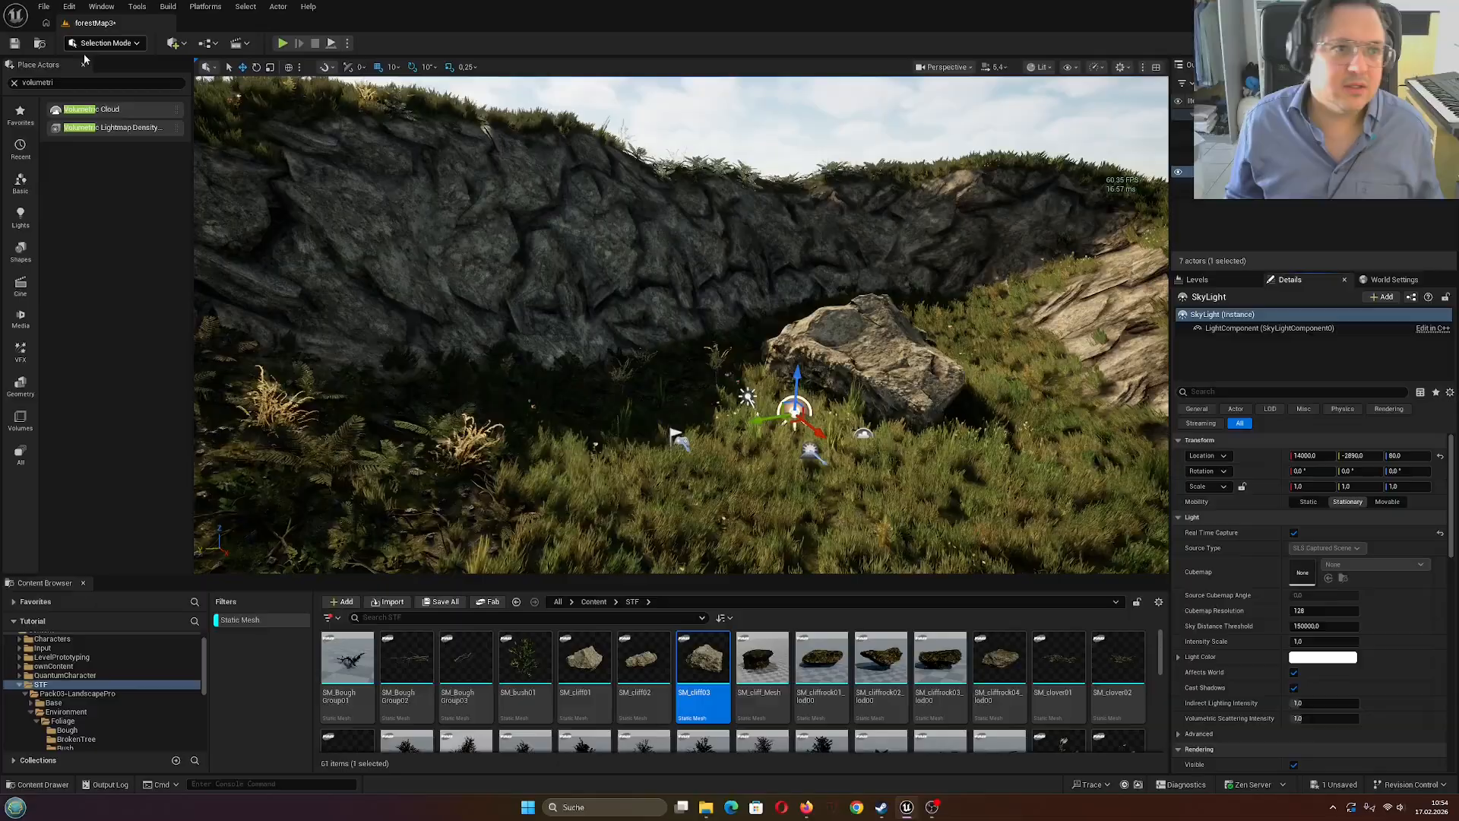
pyautogui.click(14, 44)
# Inspect the shaded rock wall and grass around the cliff rock and review the DirectionalLight's intensity setting
pyautogui.moveTo(820, 386); pyautogui.dragTo(838, 353, button='right')
pyautogui.press('w')
pyautogui.press('s')
pyautogui.press('w')
pyautogui.press('s')
pyautogui.press('d')
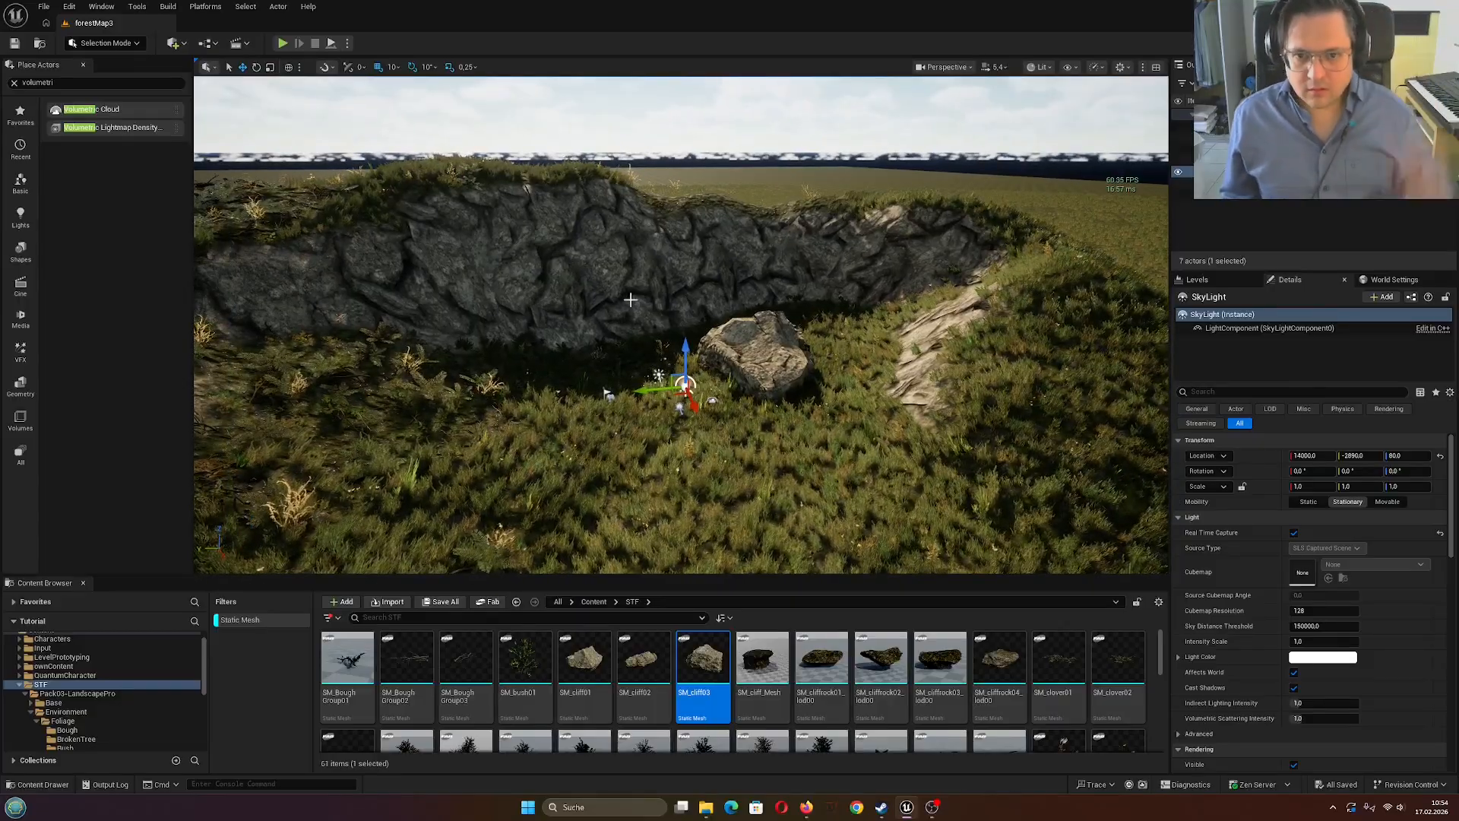
pyautogui.press('w')
pyautogui.moveTo(1092, 357); pyautogui.dragTo(1075, 374, button='right')
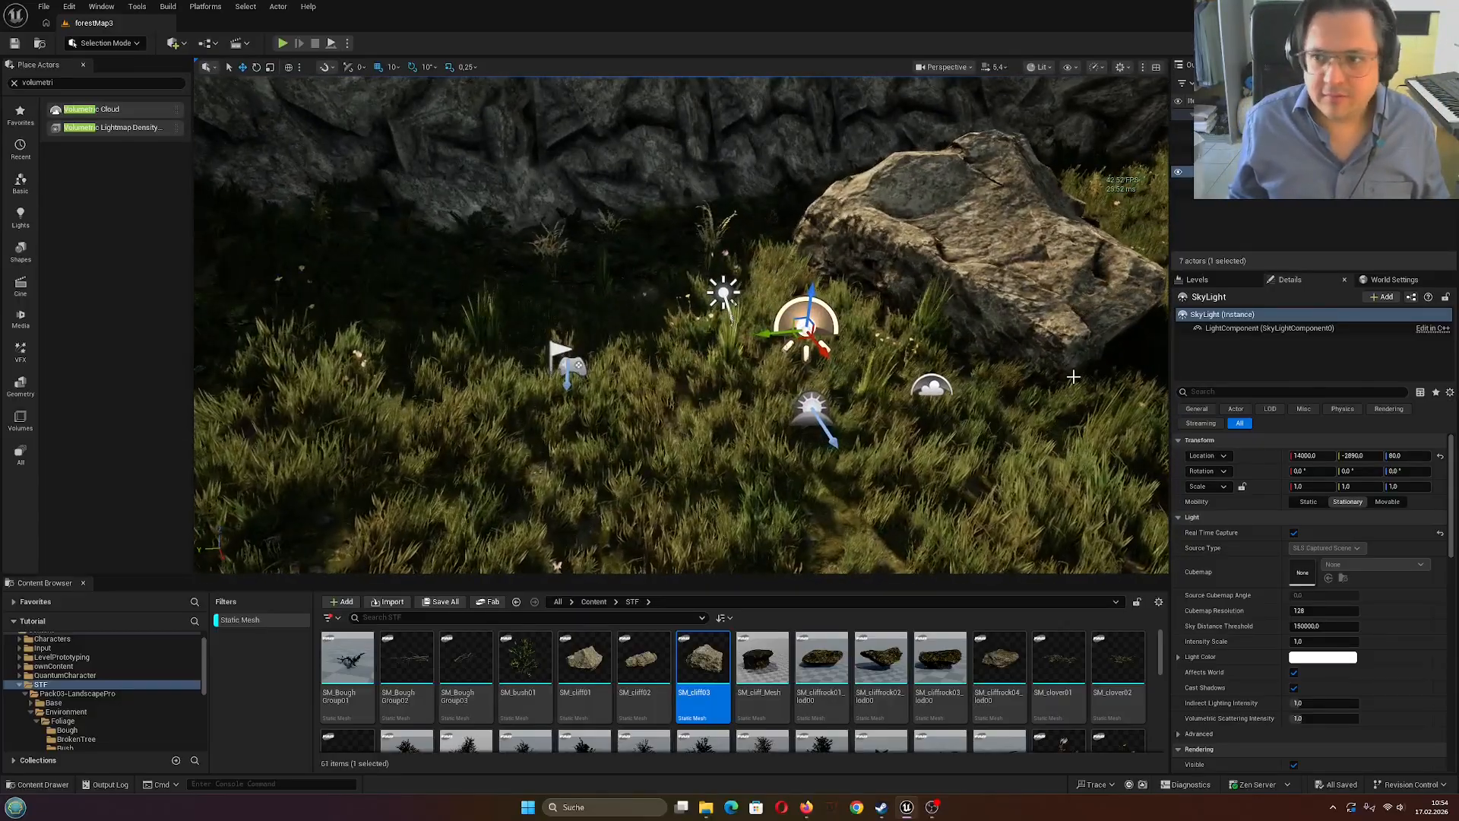
pyautogui.click(723, 292)
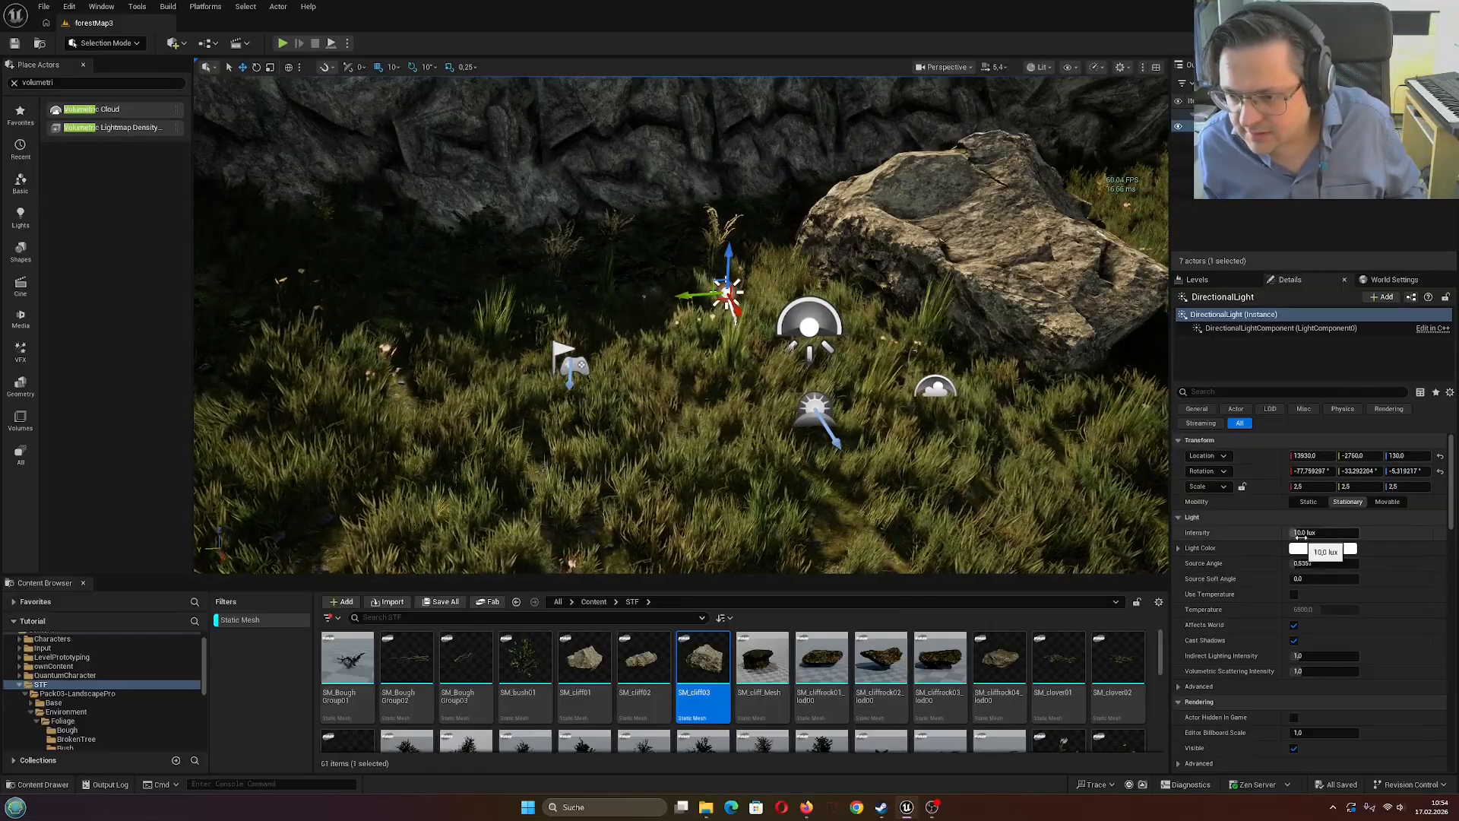
pyautogui.moveTo(1140, 490); pyautogui.dragTo(1167, 477, button='right')
pyautogui.press('s')
pyautogui.press('w')
pyautogui.moveTo(756, 390); pyautogui.dragTo(724, 422, button='right')
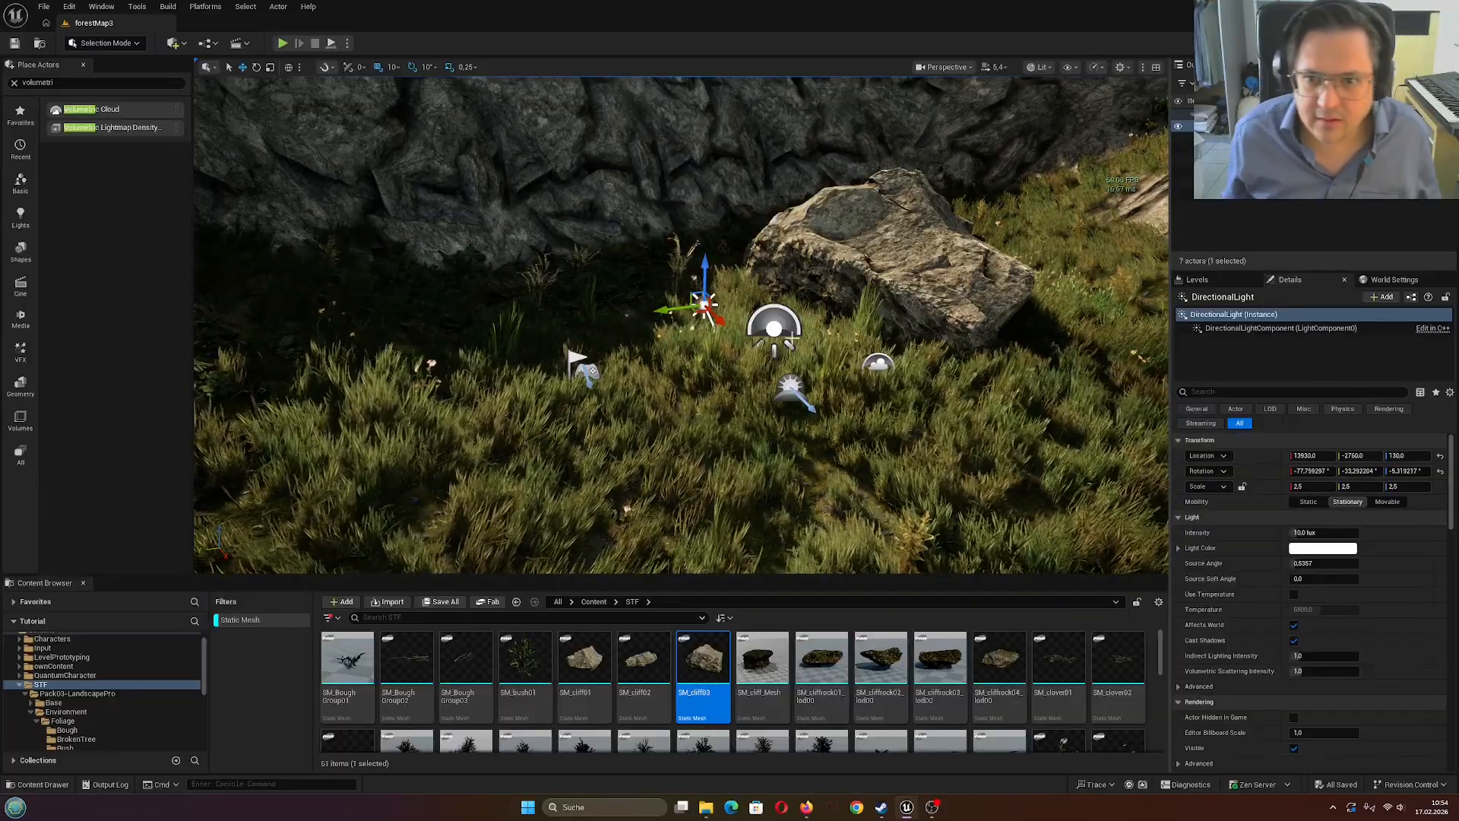
# Try Intensity Scale values of 0 and 10 on the SkyLight beside the cliff rock
pyautogui.click(773, 327)
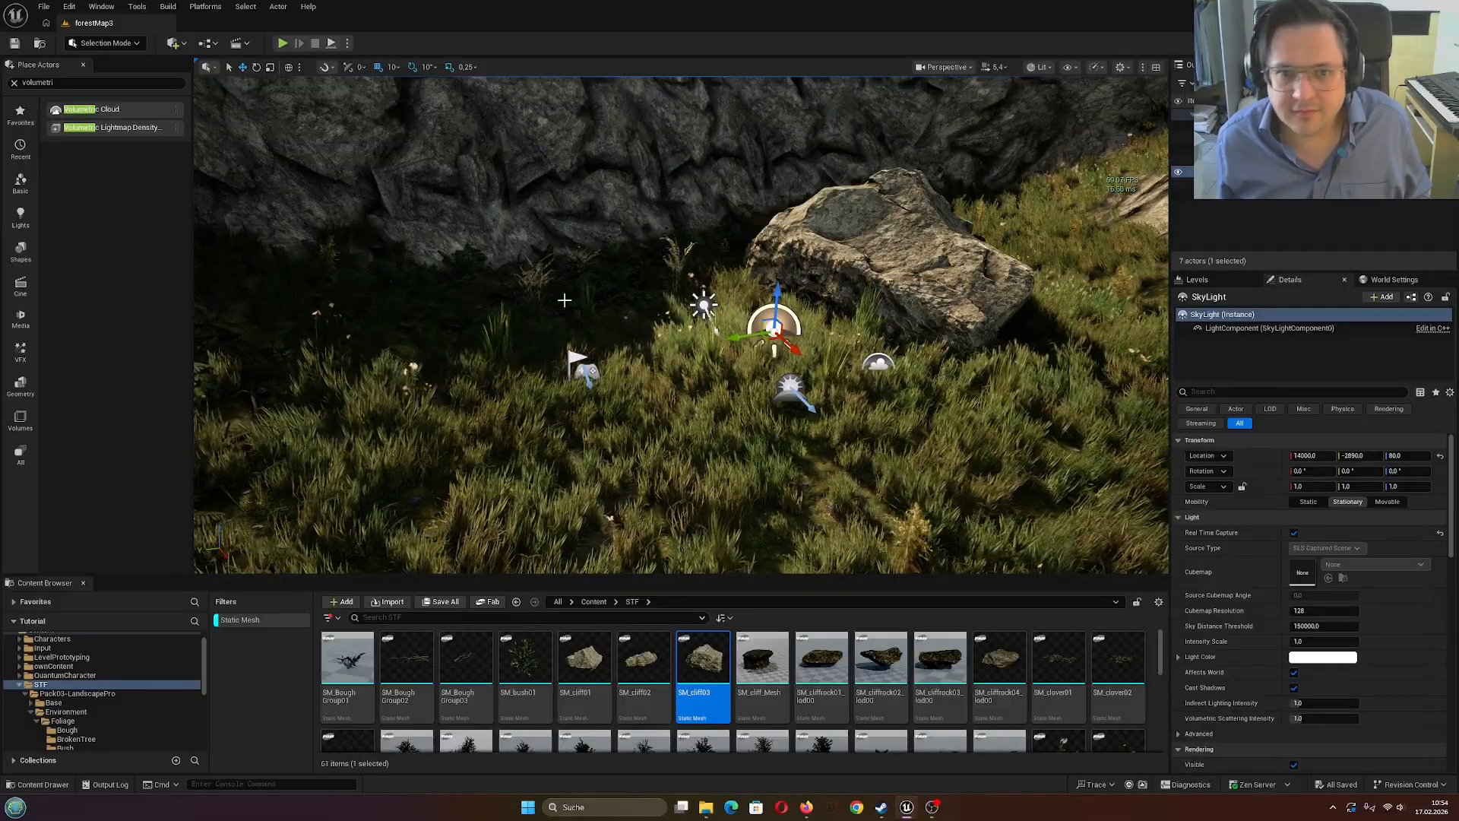
pyautogui.moveTo(564, 299); pyautogui.dragTo(532, 286, button='right')
pyautogui.press('s')
pyautogui.press('w')
pyautogui.moveTo(669, 359); pyautogui.dragTo(669, 358, button='right')
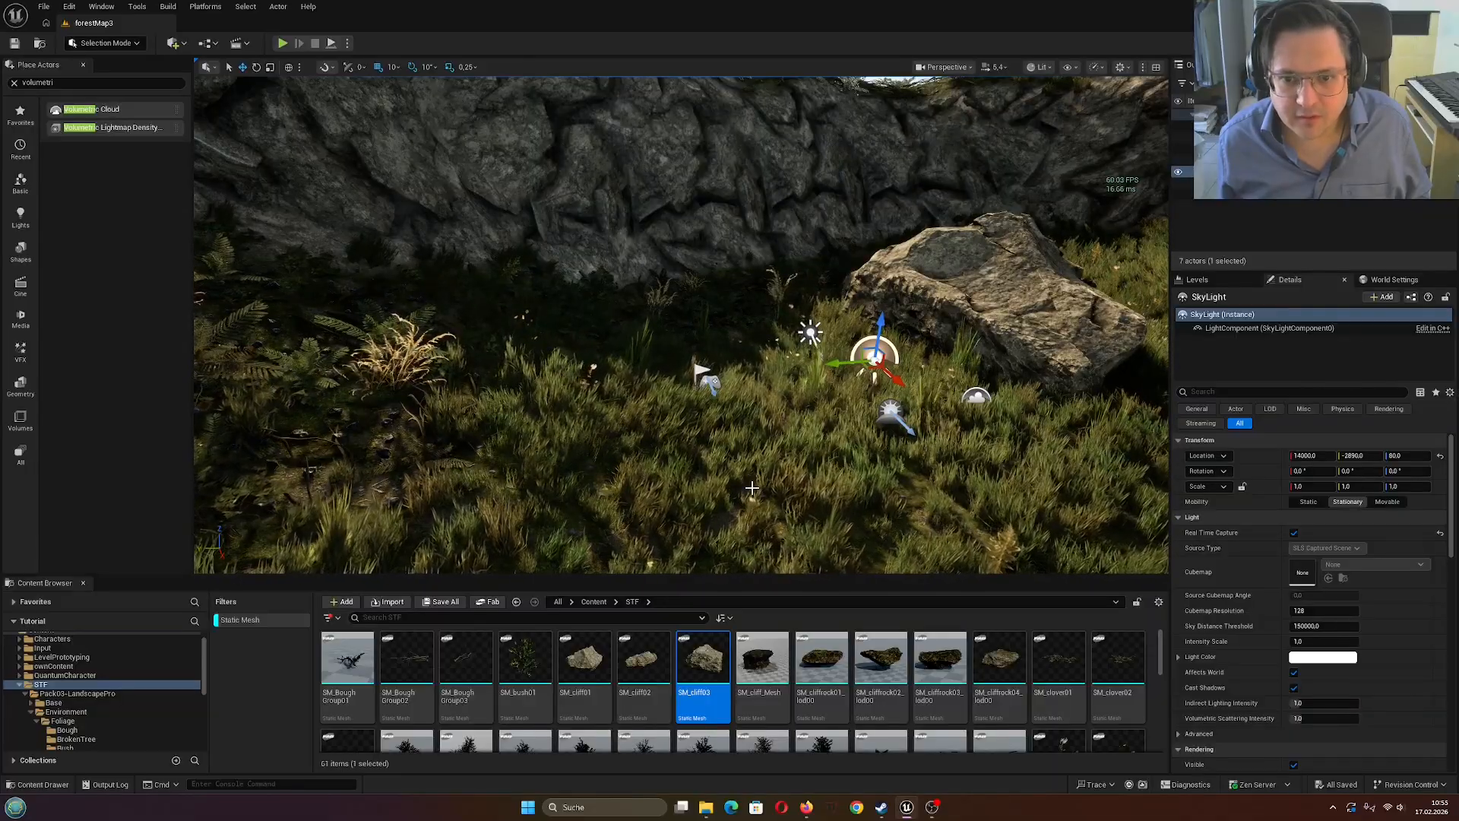
pyautogui.moveTo(752, 487); pyautogui.dragTo(769, 477, button='right')
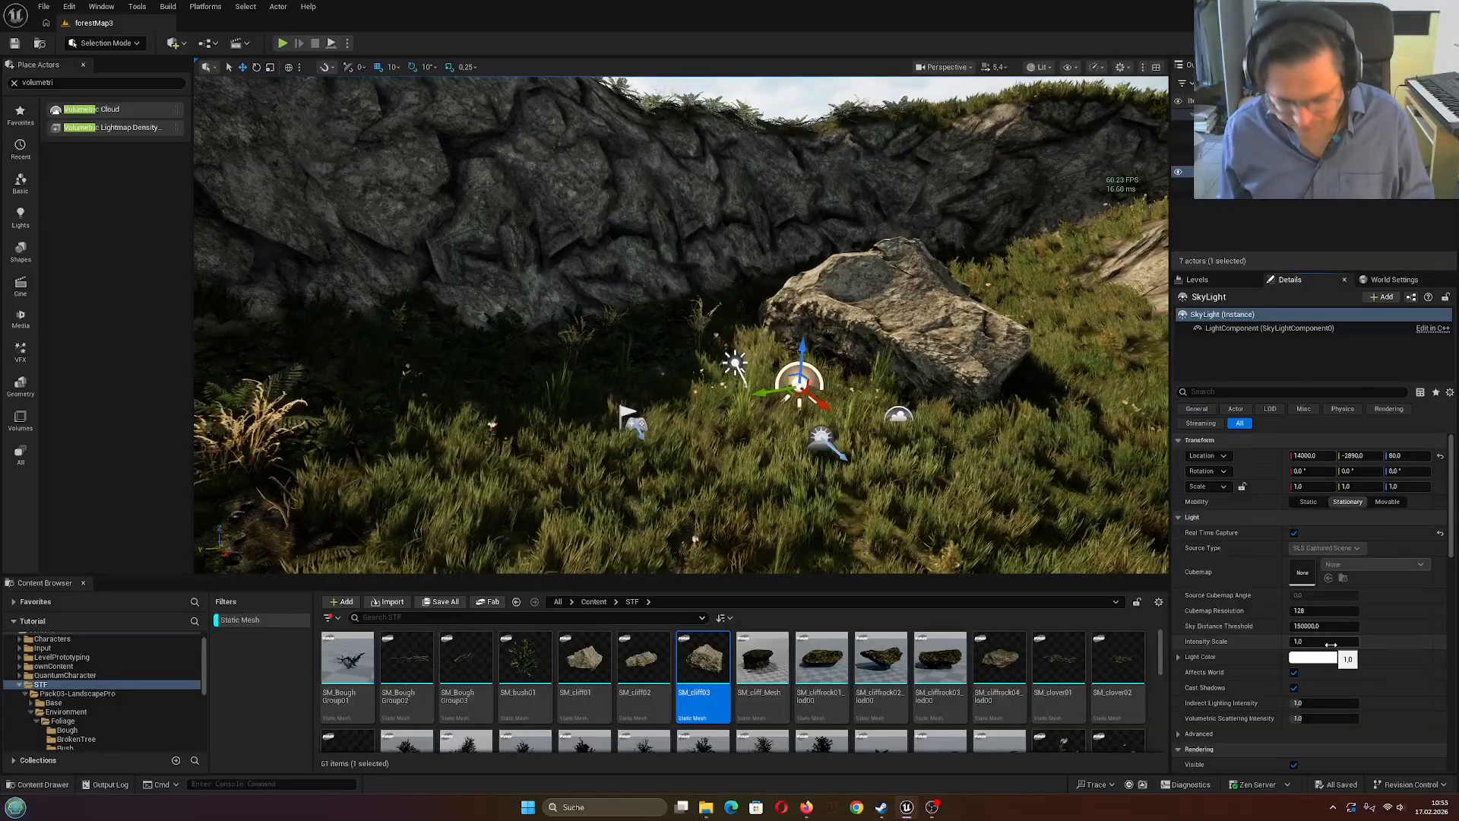
pyautogui.press('Return')
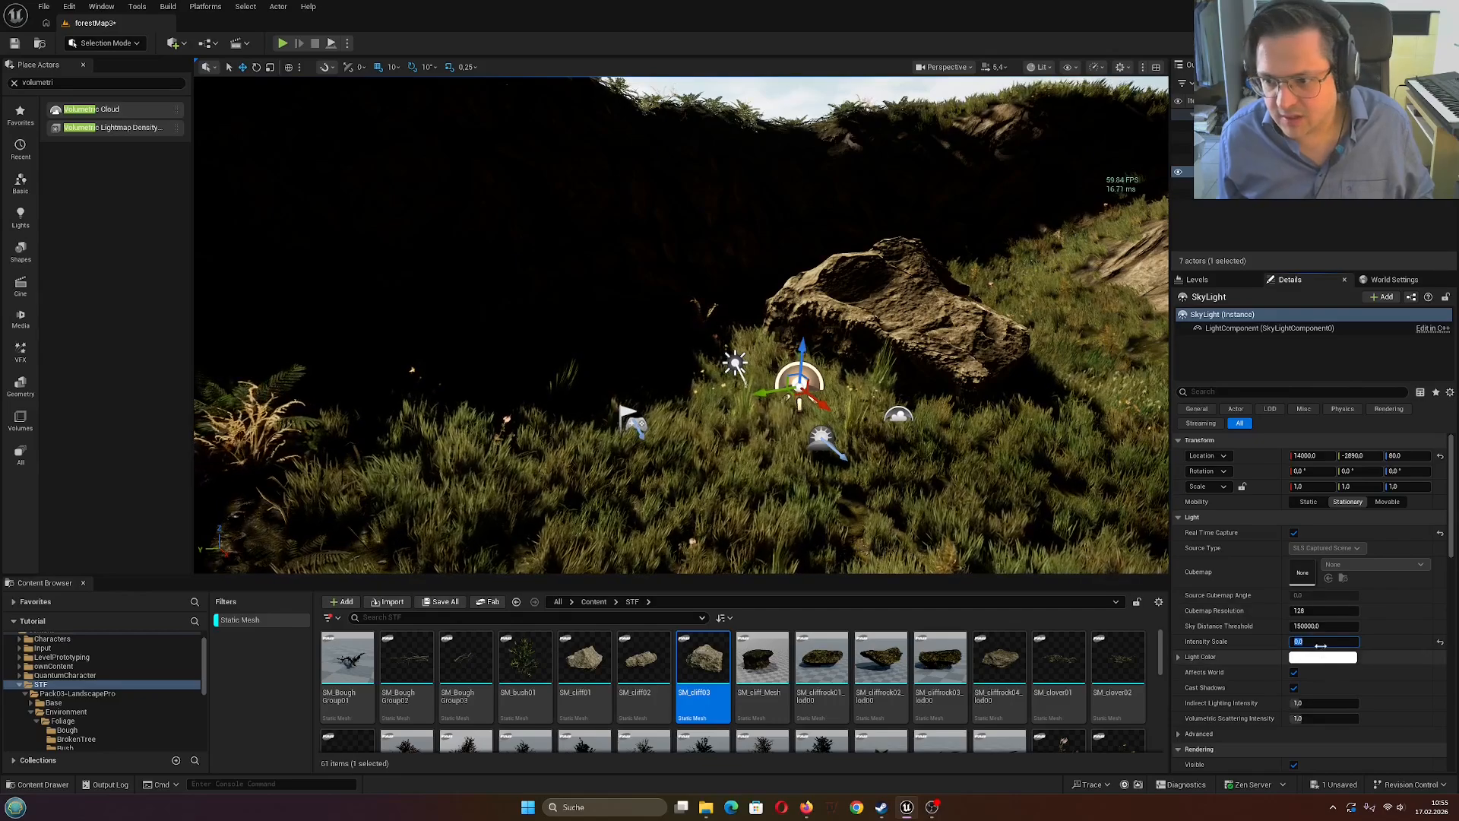
pyautogui.write('10')
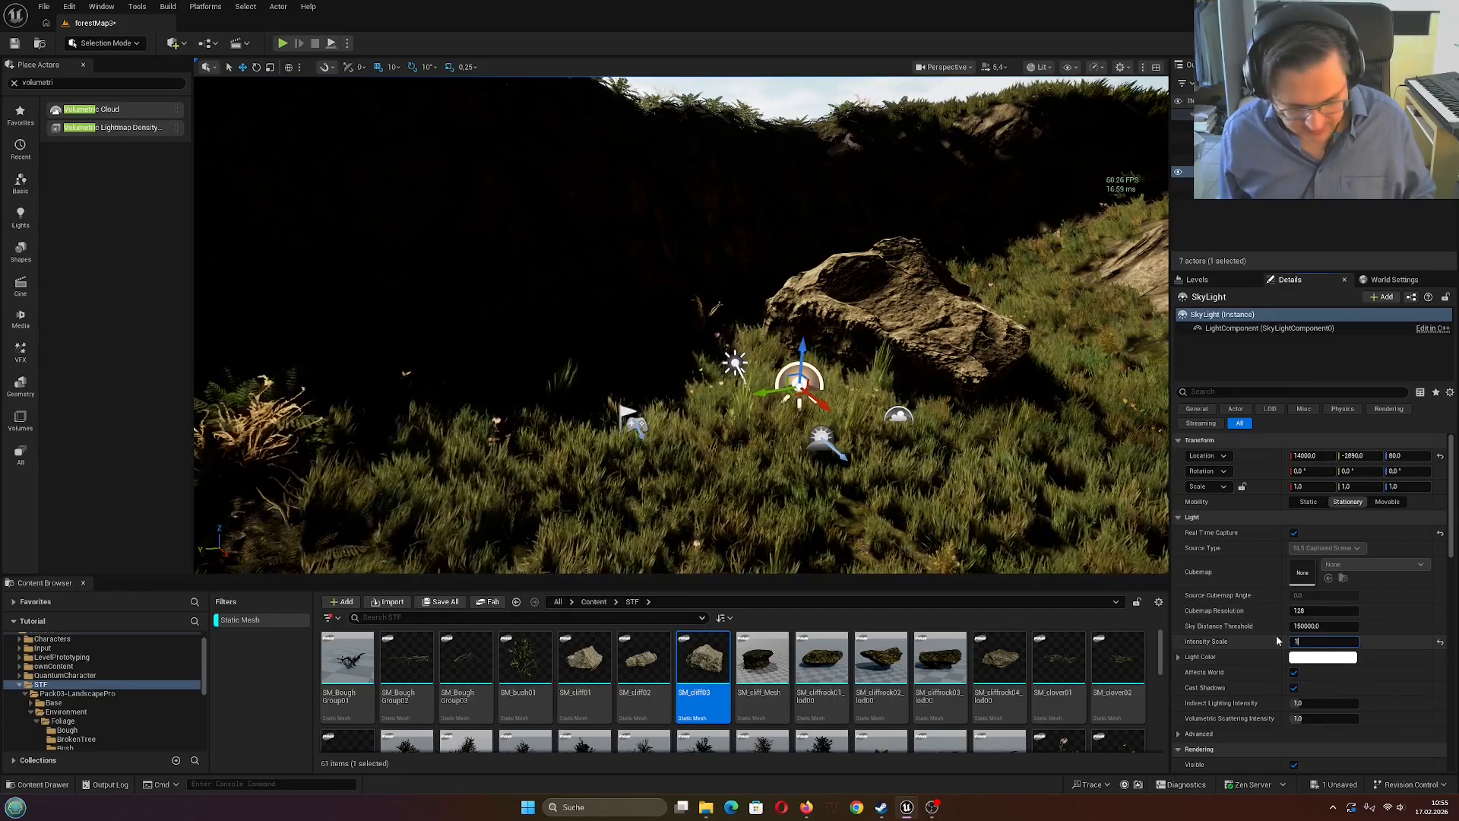
pyautogui.press('Return')
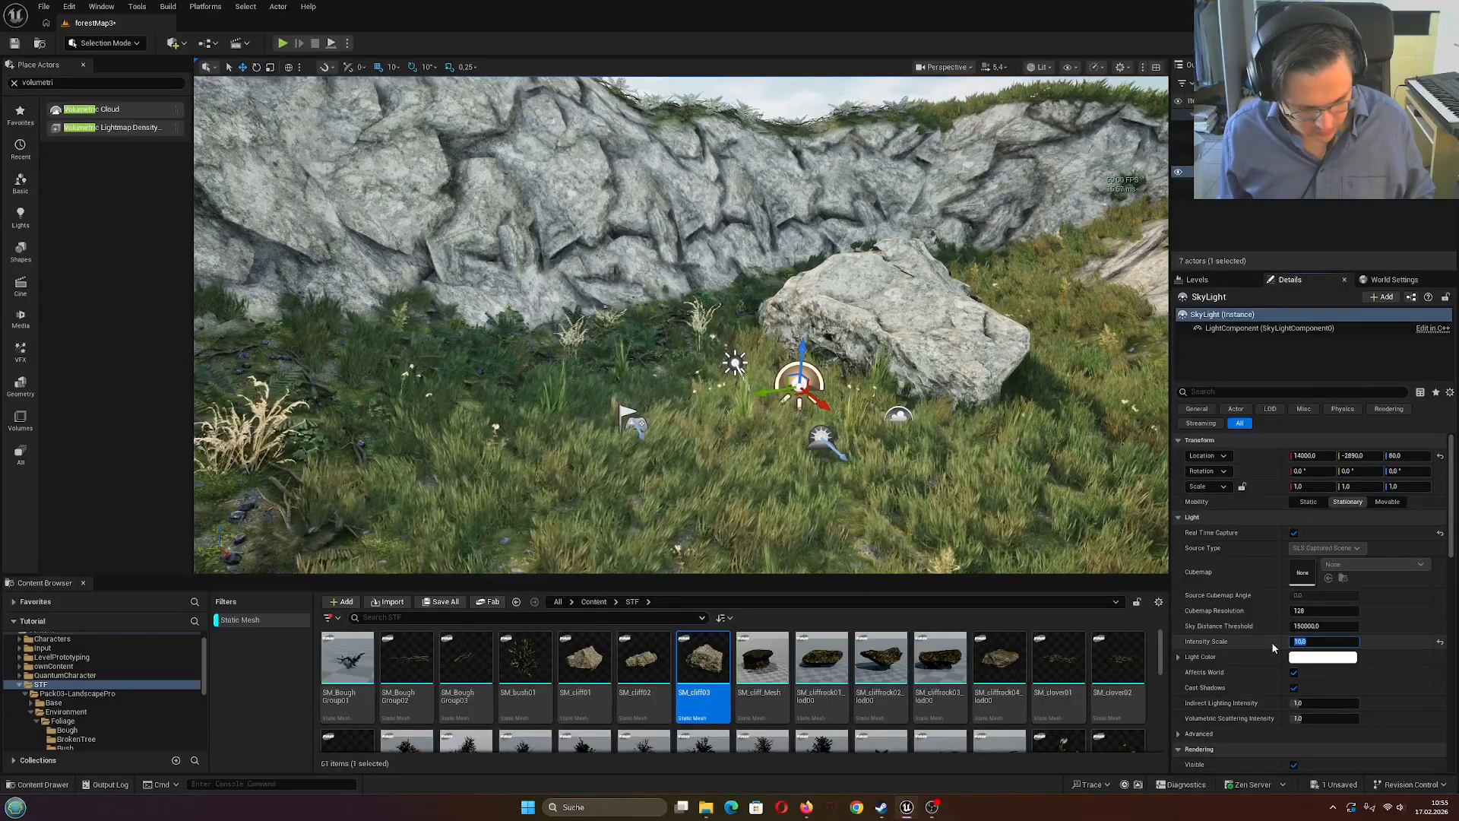
# Set the SkyLight's Intensity Scale to 3 and save the level
pyautogui.write('4')
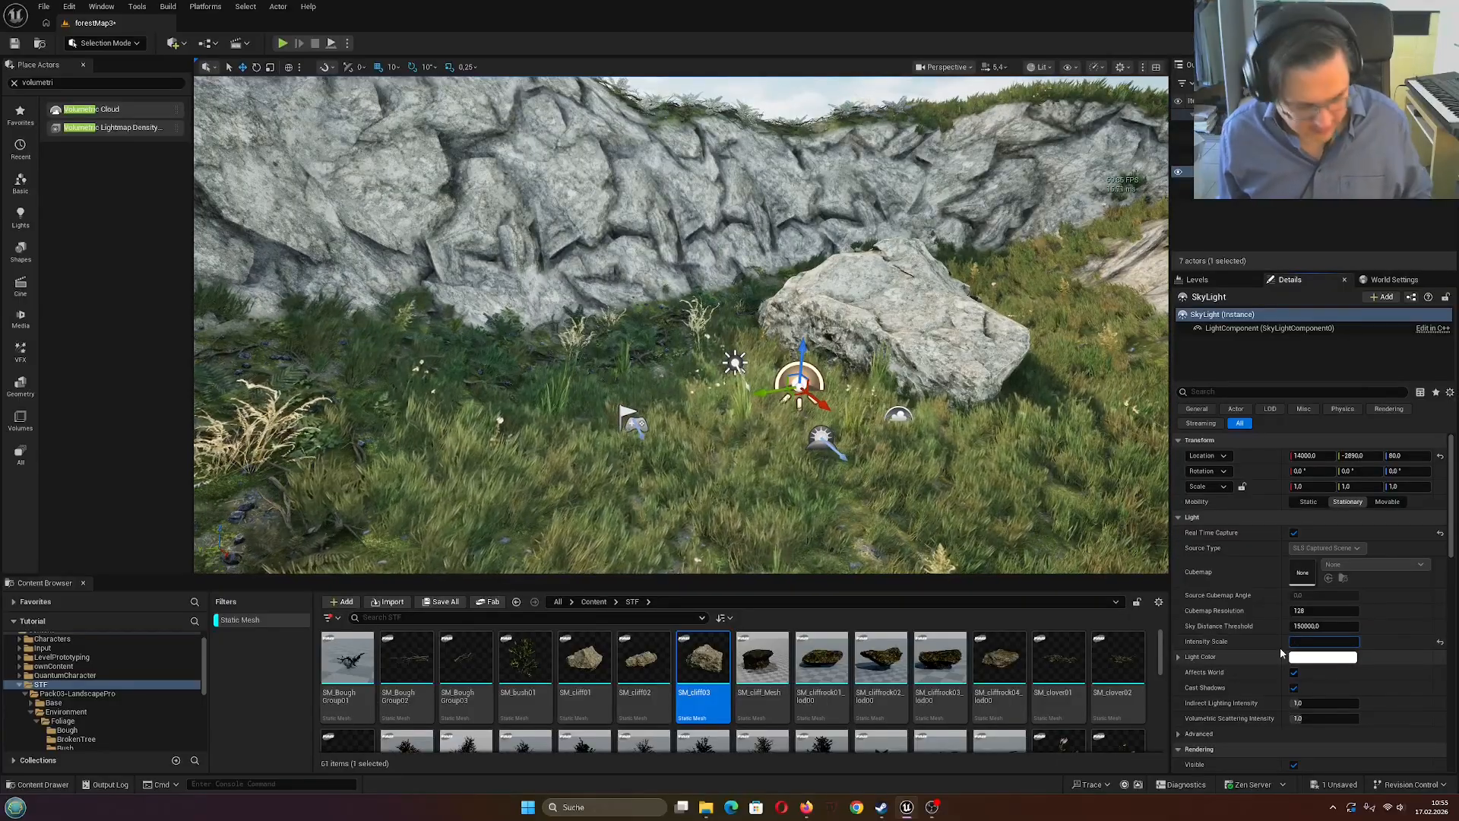
pyautogui.write('3')
pyautogui.press('Return')
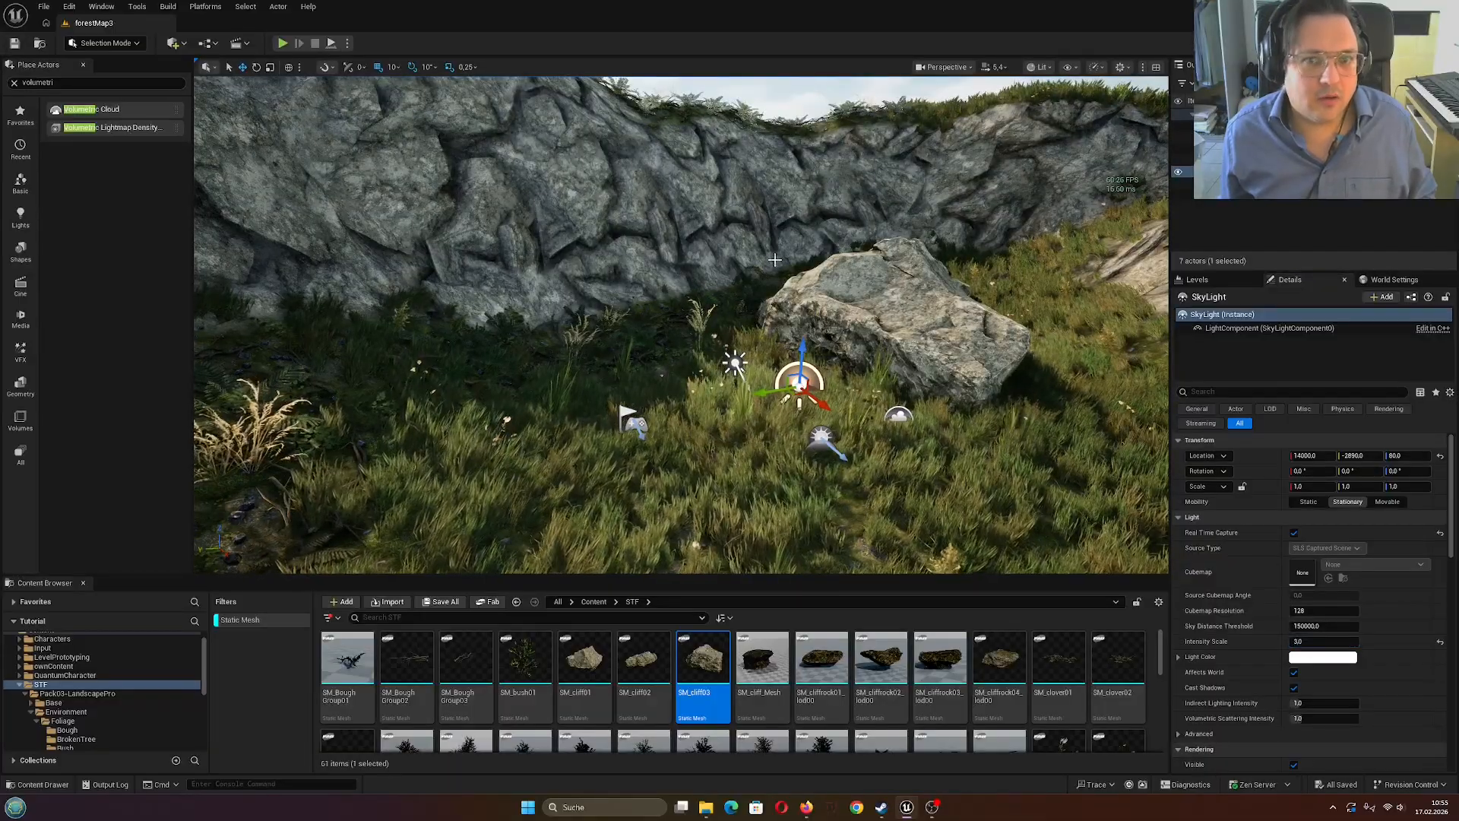
# Examine the lighting on the rock wall and review the settings of the SkyAtmosphere actor
pyautogui.press('s')
pyautogui.moveTo(774, 260); pyautogui.dragTo(810, 316, button='right')
pyautogui.press('w')
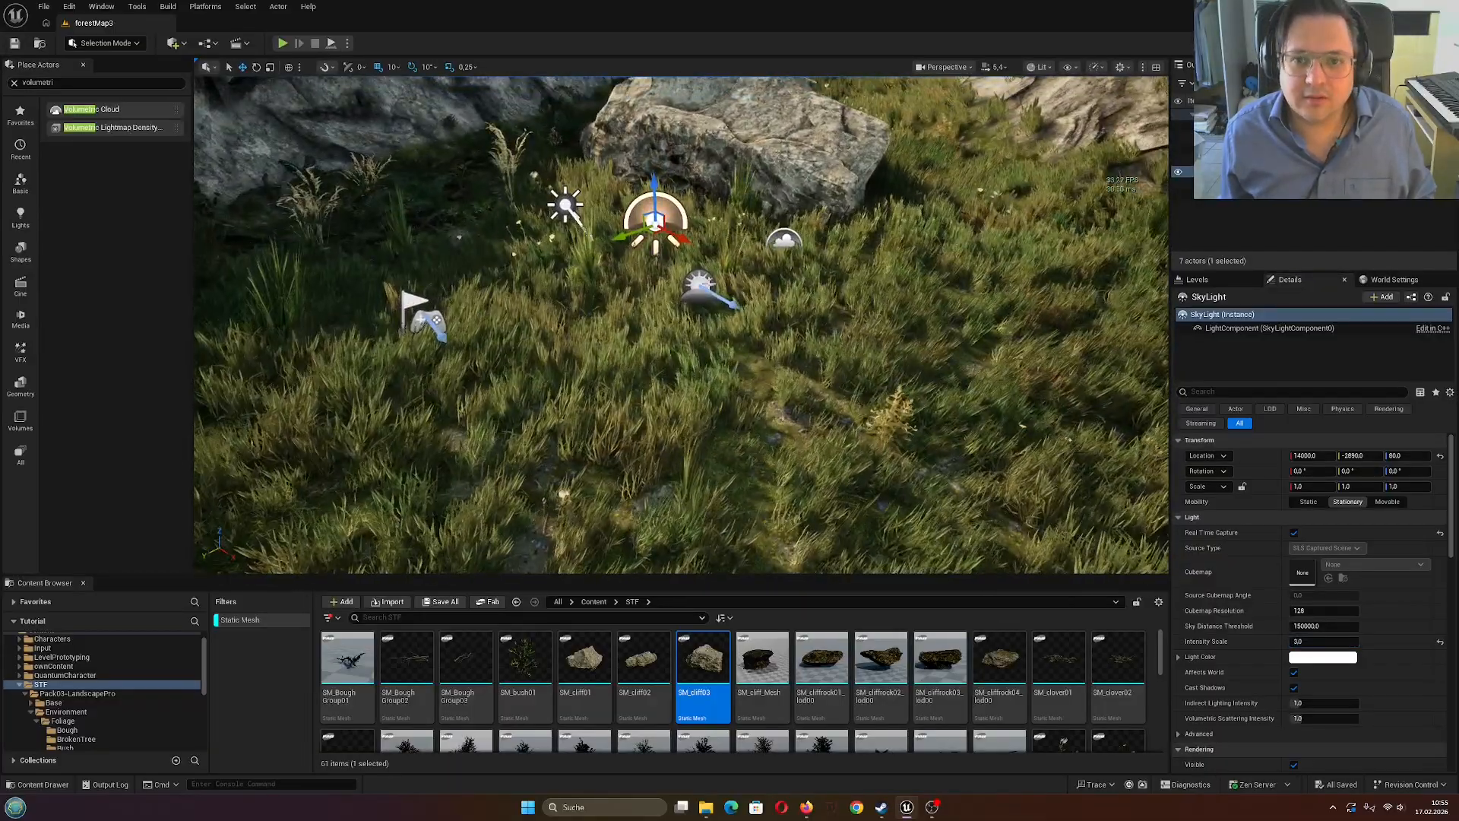
pyautogui.click(699, 284)
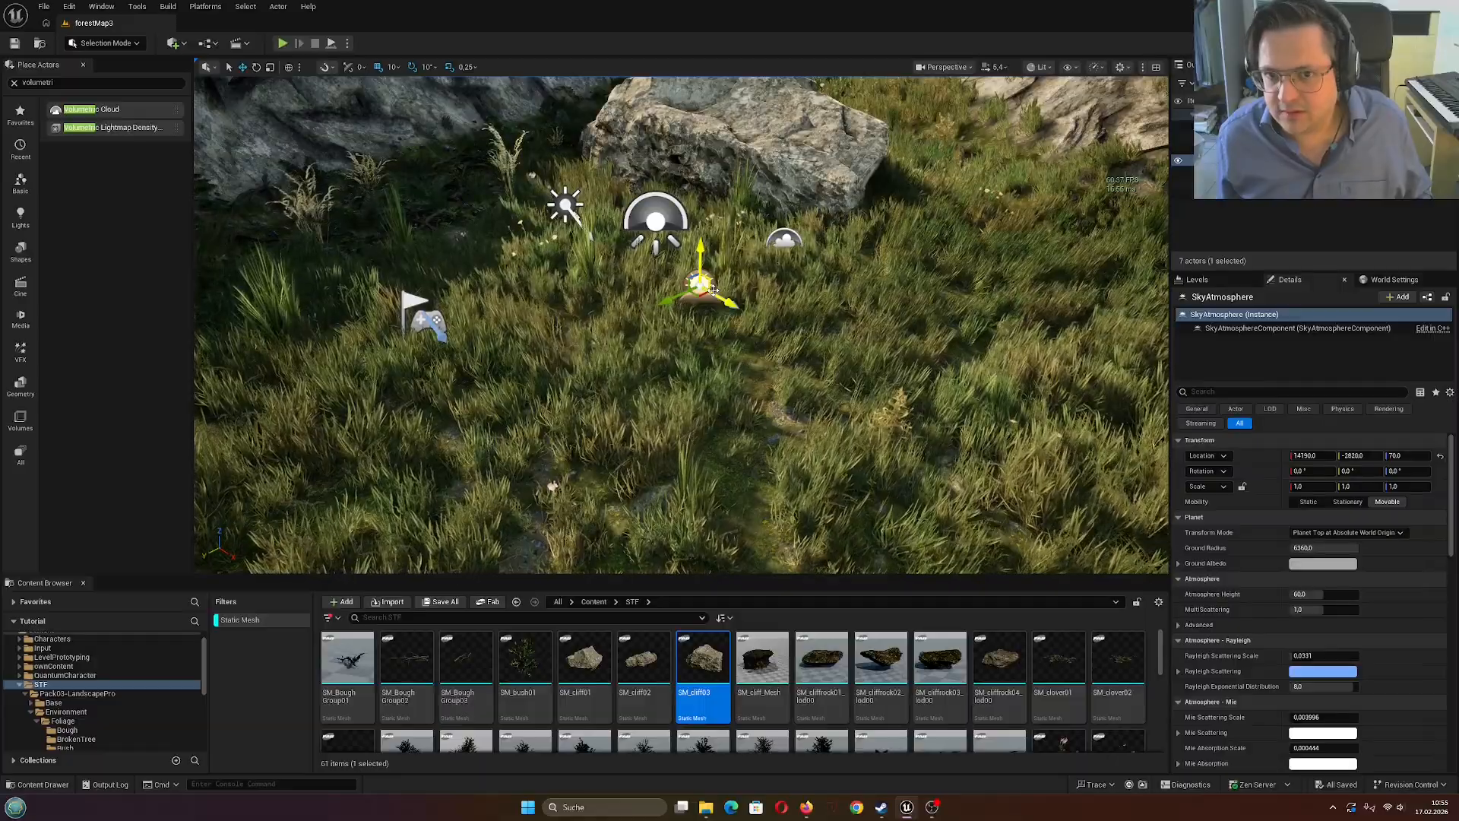
pyautogui.moveTo(827, 303); pyautogui.dragTo(827, 250, button='right')
pyautogui.press('w')
pyautogui.press('s')
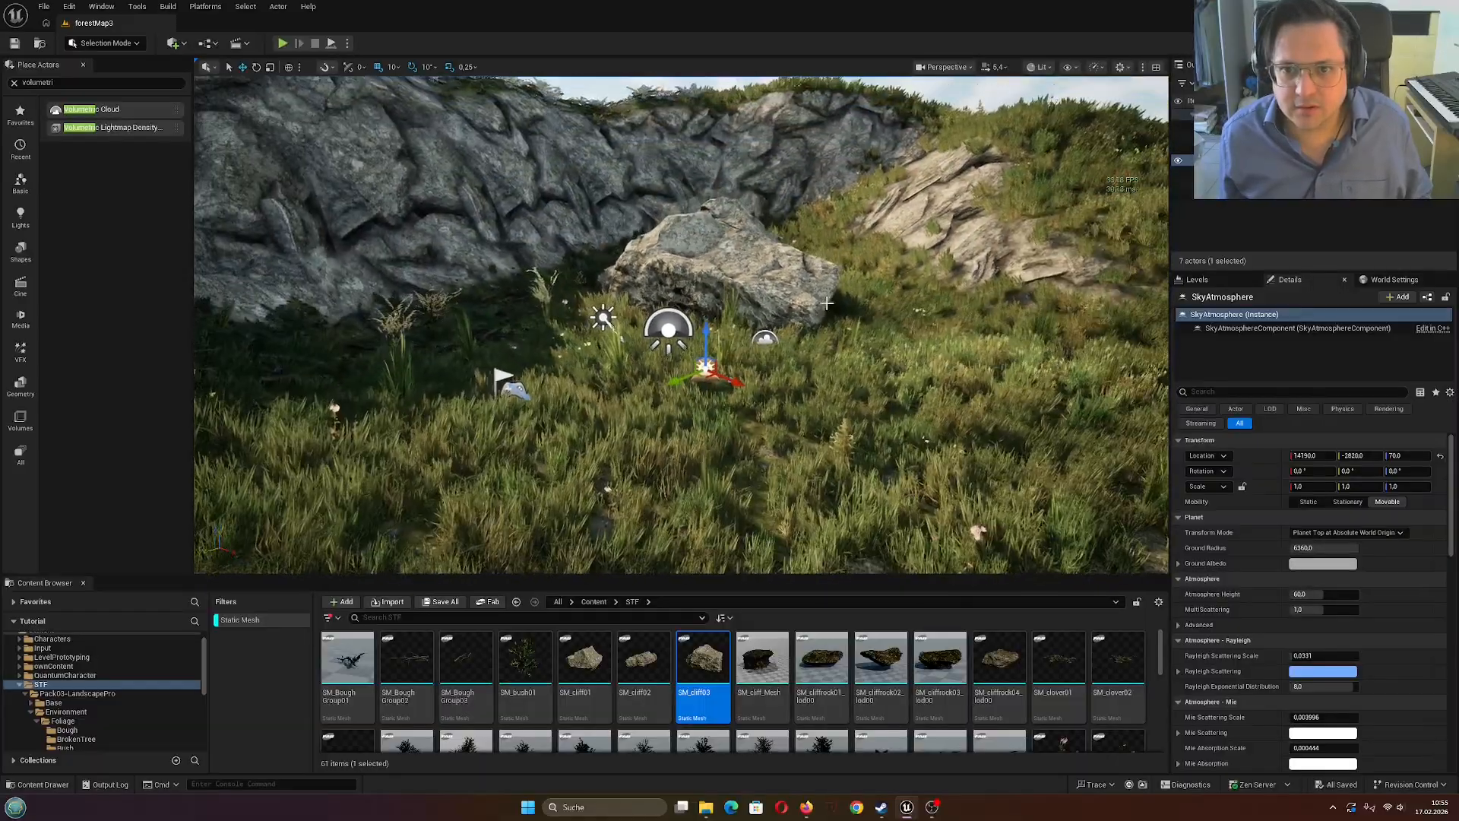
pyautogui.press('w')
pyautogui.moveTo(827, 303)
pyautogui.mouseDown(button='right')
pyautogui.moveTo(827, 285)
pyautogui.moveTo(836, 304)
pyautogui.mouseUp(button='right')
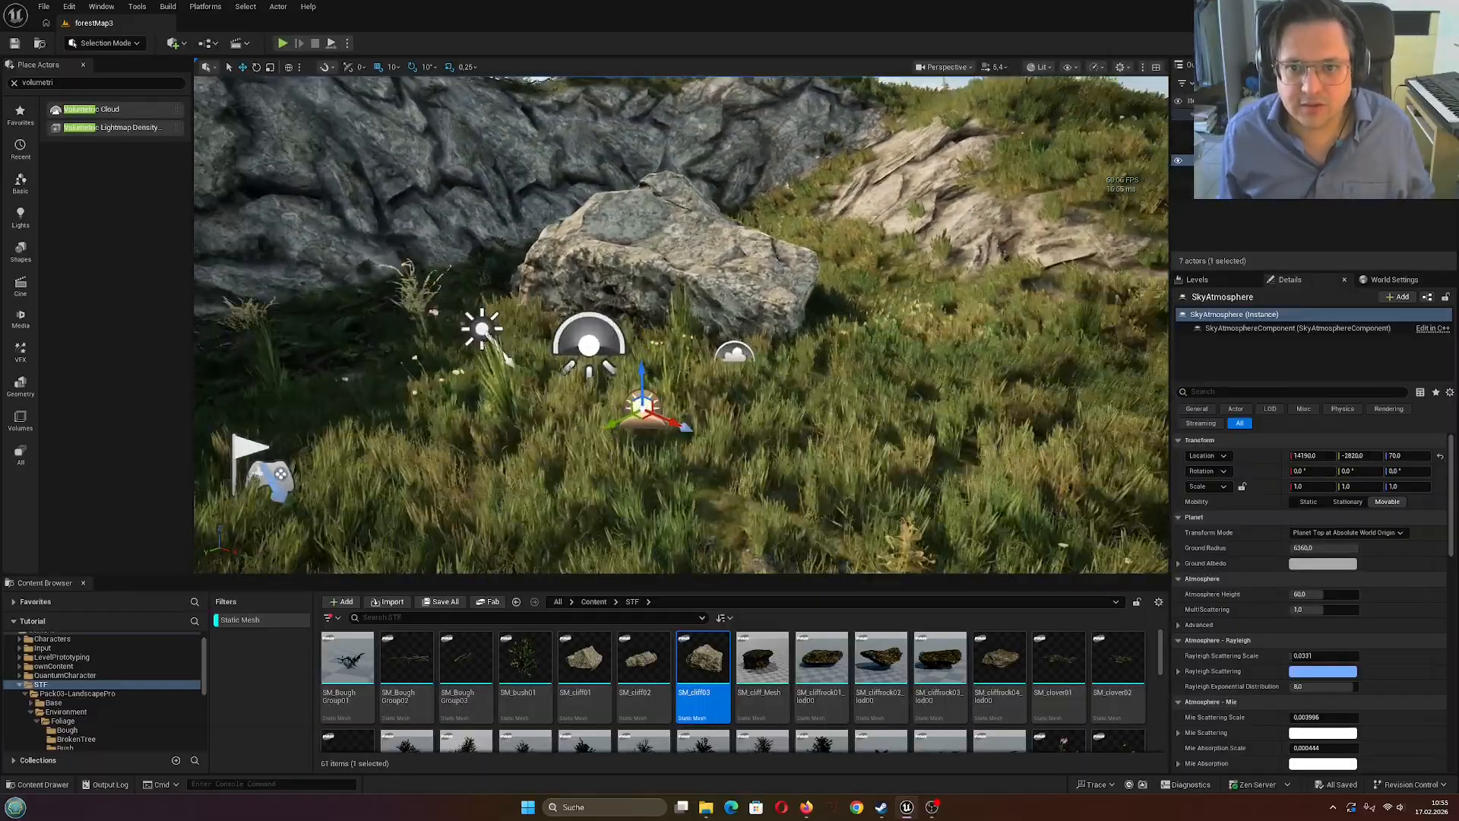
# Review the settings of the VolumetricCloud actor near the cliff rock and look over the surrounding wall and grass
pyautogui.press('w')
pyautogui.moveTo(772, 389); pyautogui.dragTo(806, 304, button='right')
pyautogui.press('w')
pyautogui.press('w')
pyautogui.press('s')
pyautogui.click(706, 311)
pyautogui.press('s')
pyautogui.moveTo(733, 416); pyautogui.dragTo(548, 456, button='right')
pyautogui.press('s')
pyautogui.moveTo(407, 14); pyautogui.dragTo(445, 73)
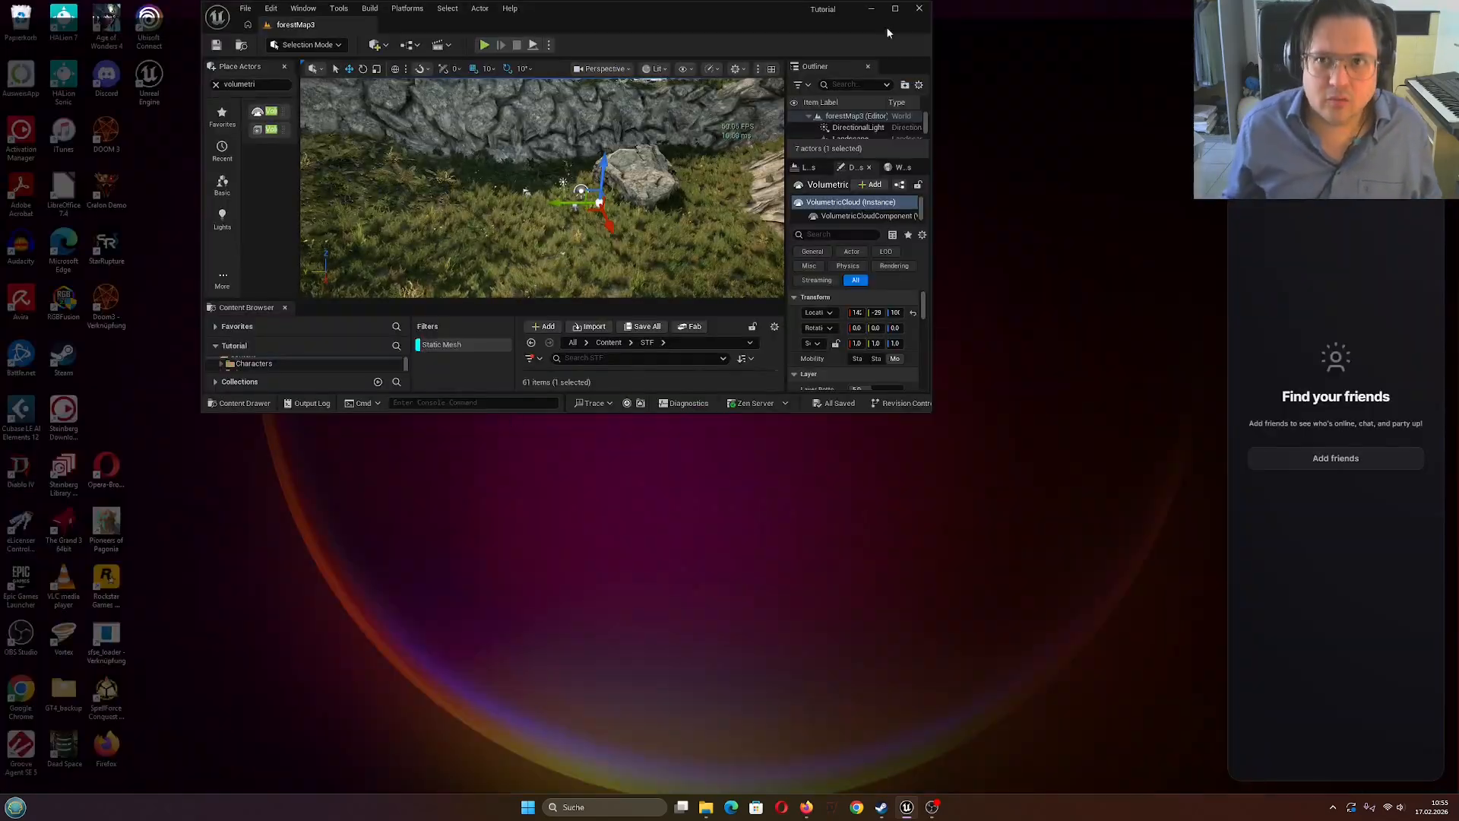
pyautogui.click(896, 8)
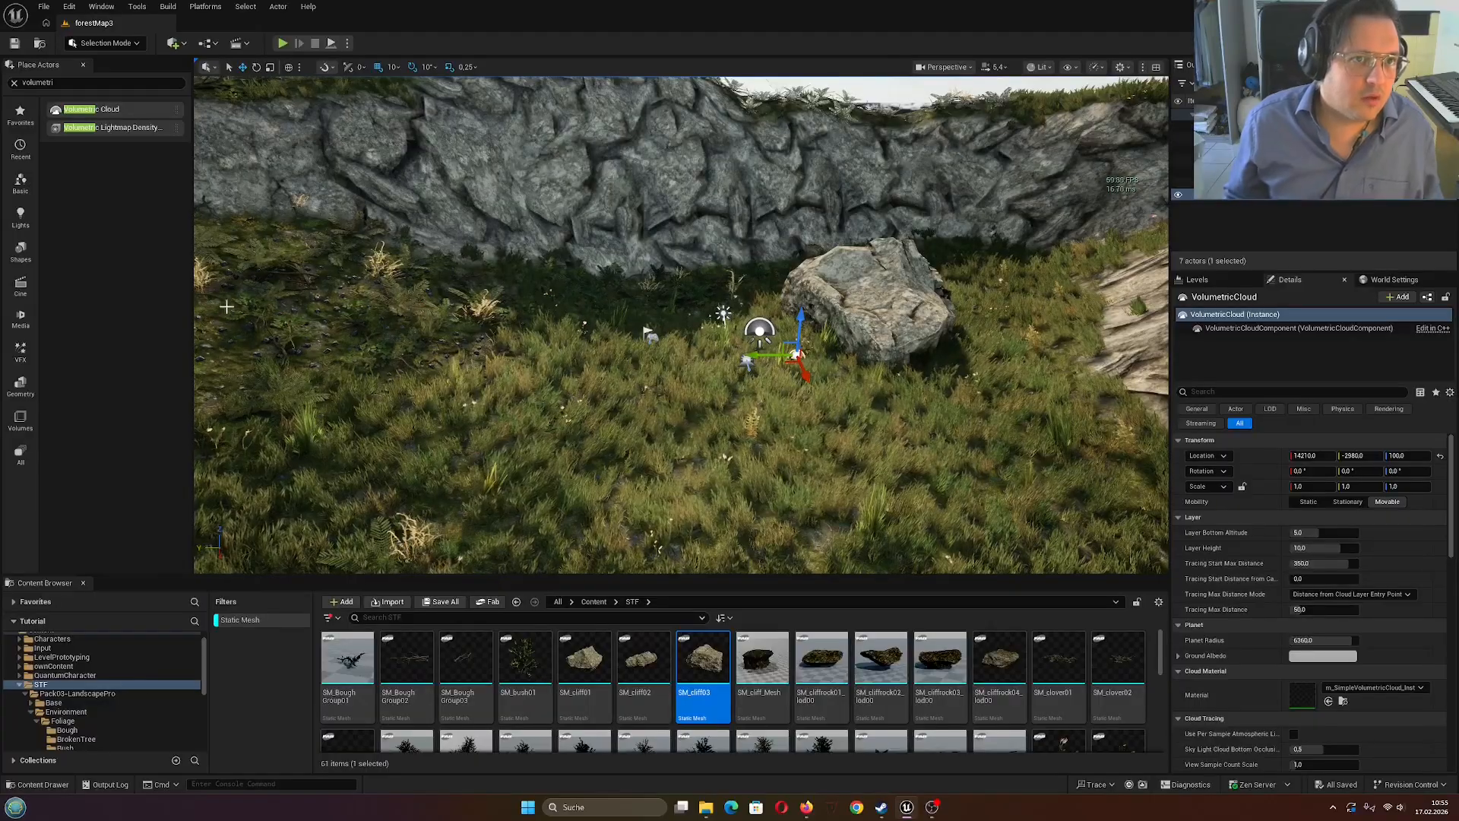
# Switch the editor to Foliage mode and open the Pines folder of the landscape pack's foliage assets
pyautogui.click(130, 48)
pyautogui.click(130, 48)
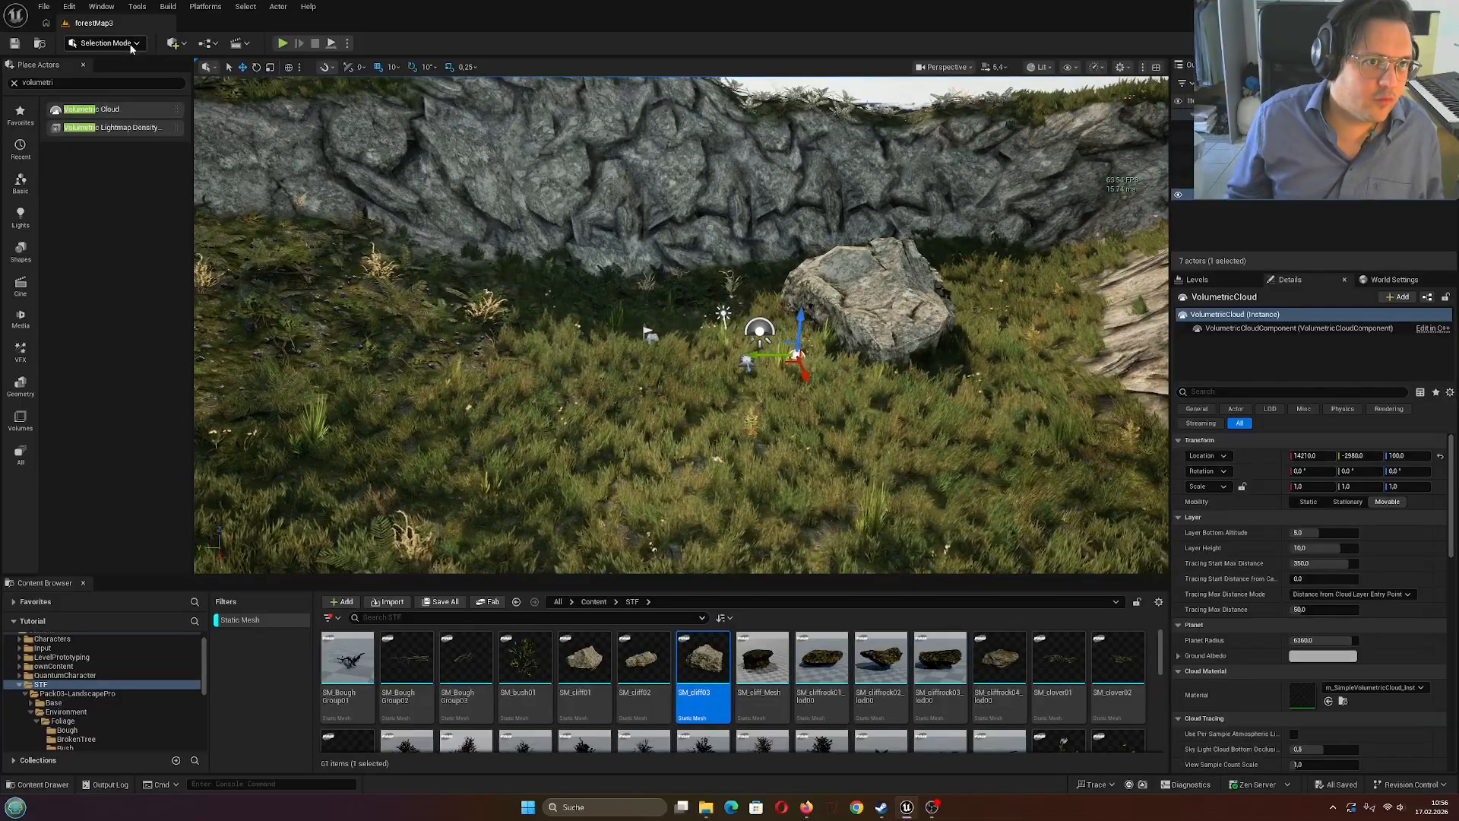
pyautogui.click(130, 47)
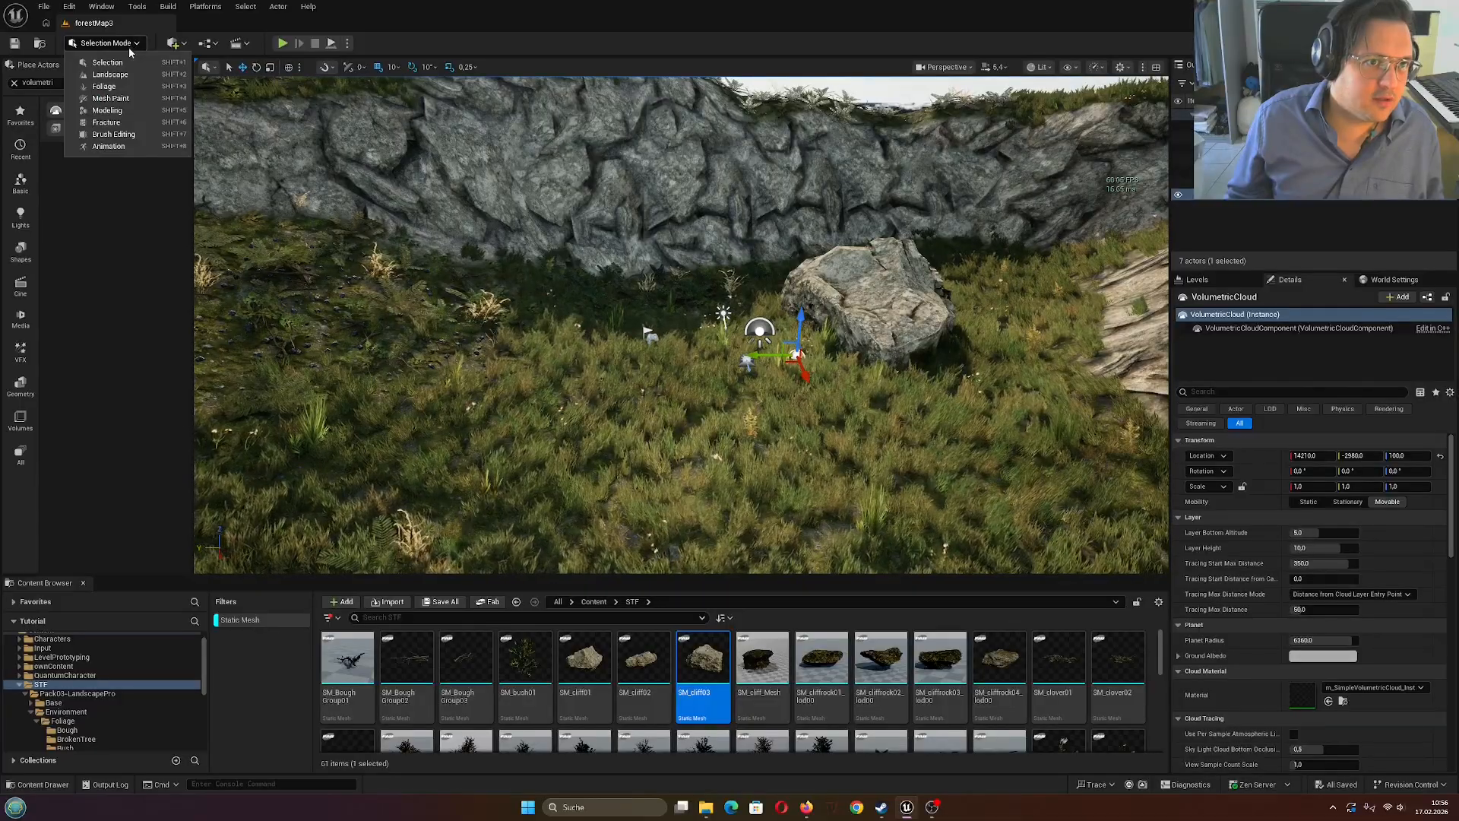
pyautogui.click(104, 88)
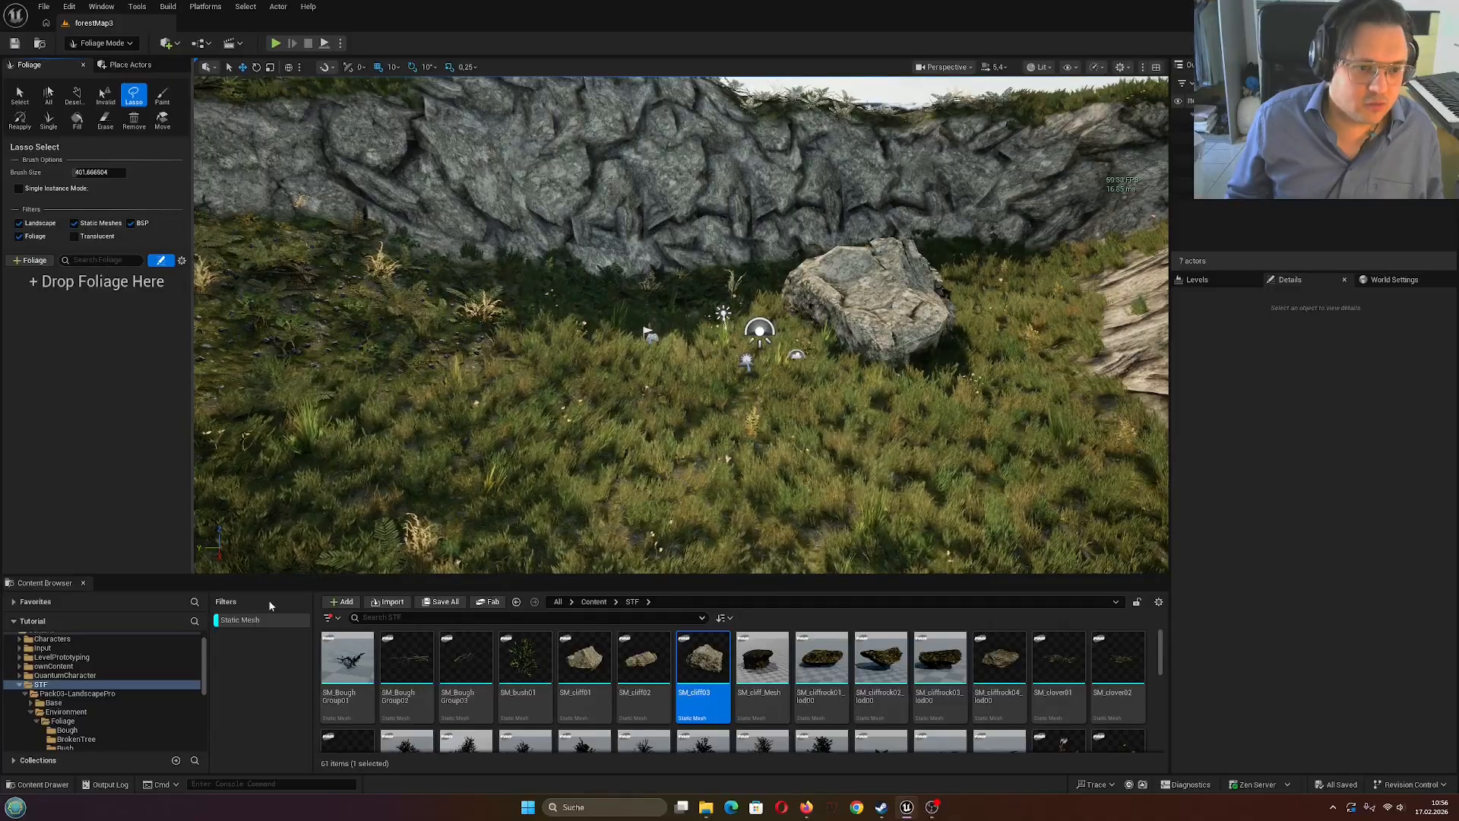
pyautogui.scroll(-1, 94, 713)
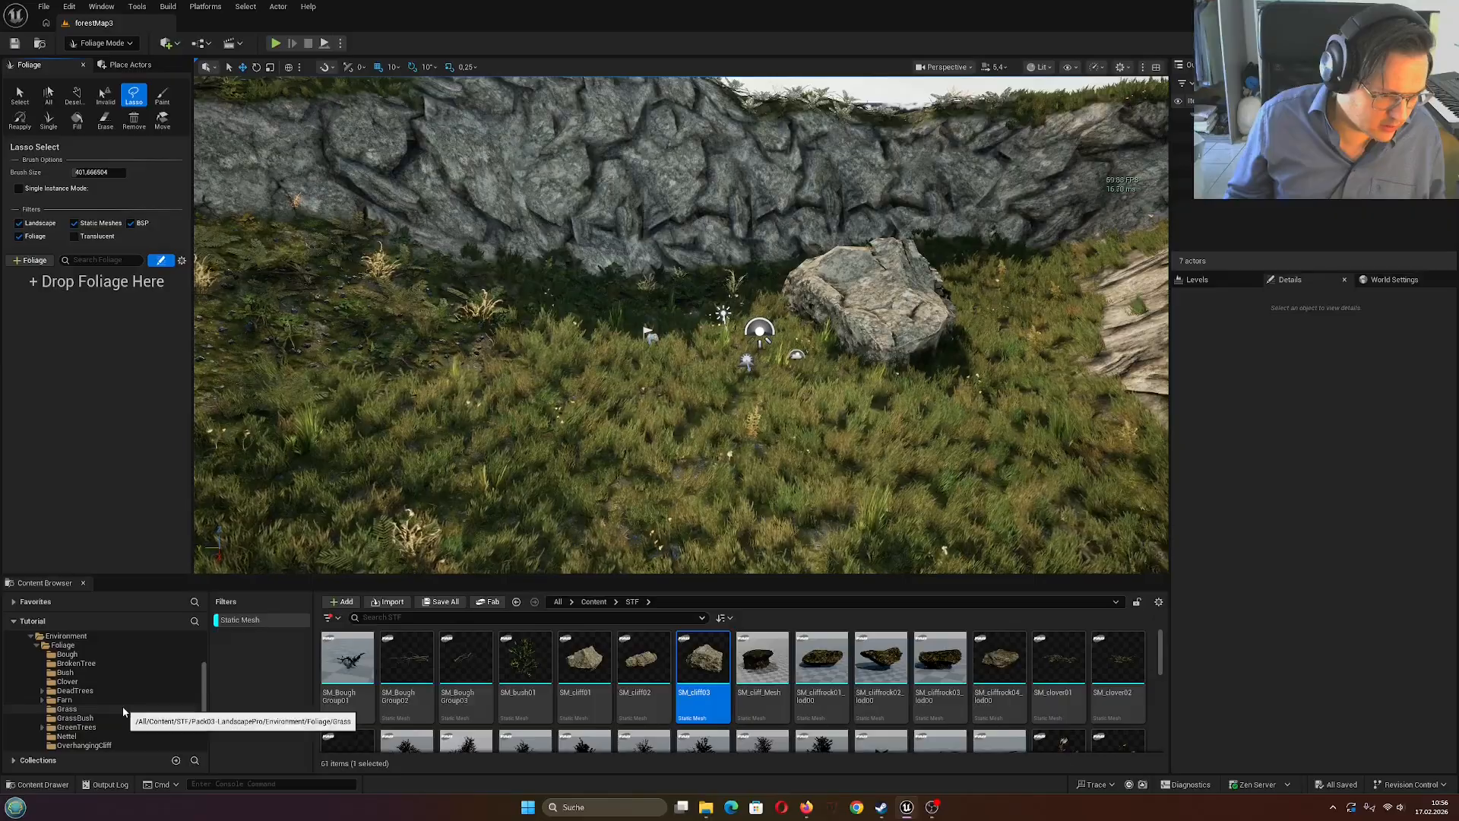
pyautogui.scroll(-1, 94, 735)
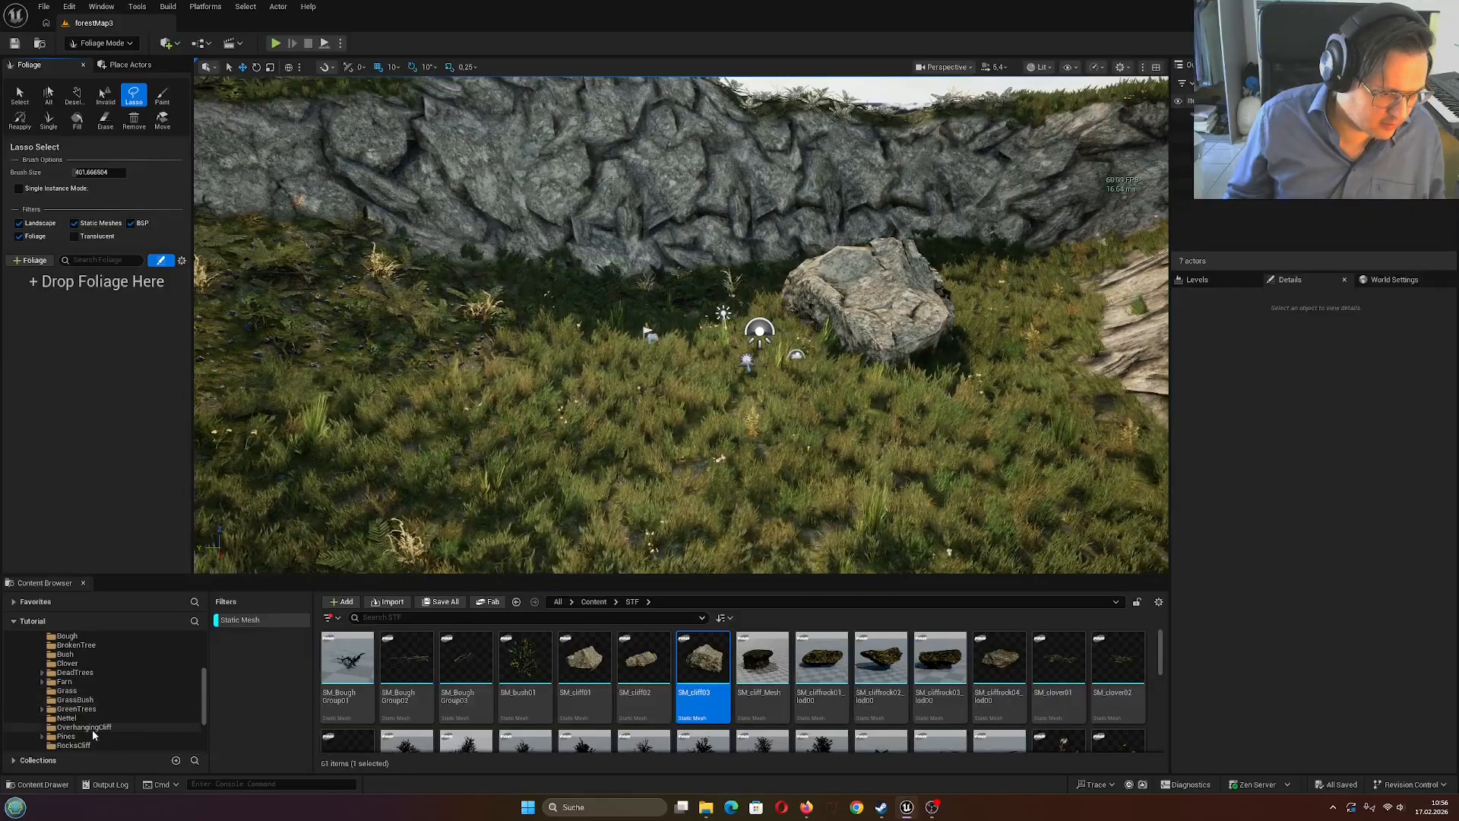
pyautogui.click(67, 736)
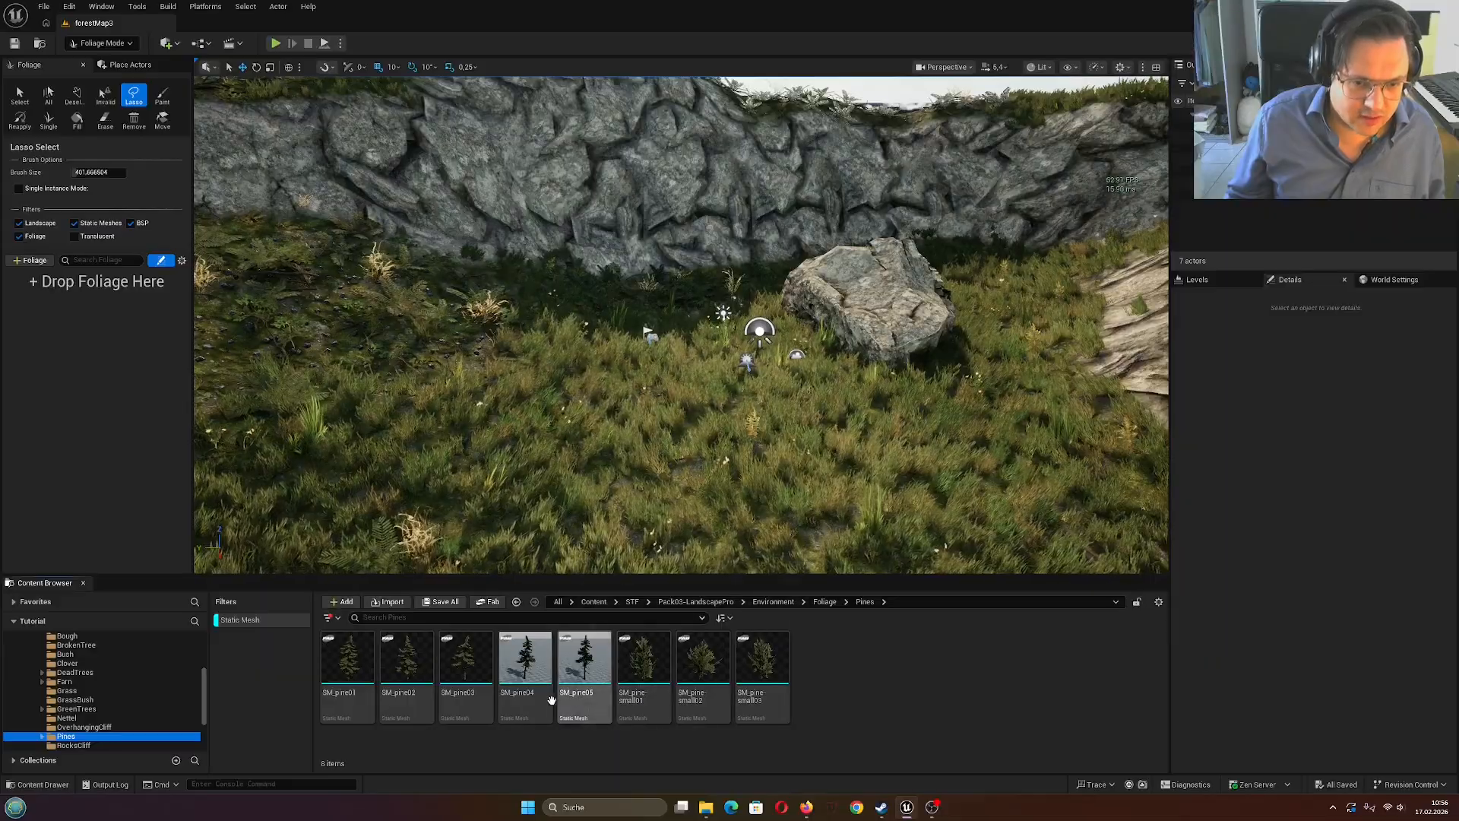
# Add the static meshes SM_pine01 to SM_pine05 to the foliage palette as foliage types
pyautogui.moveTo(360, 677); pyautogui.dragTo(99, 296)
pyautogui.moveTo(406, 662); pyautogui.dragTo(91, 297)
pyautogui.moveTo(476, 673); pyautogui.dragTo(93, 298)
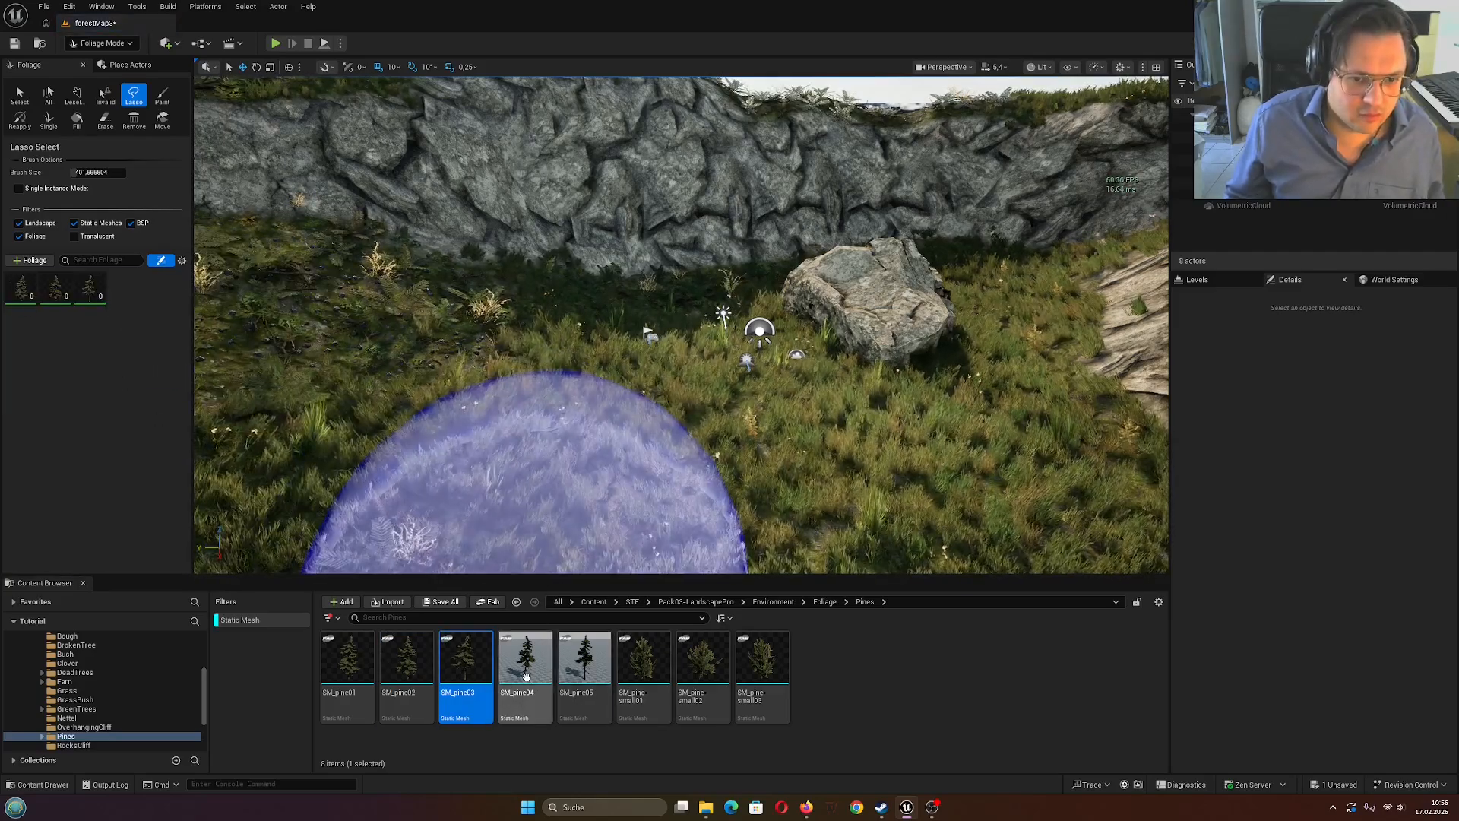
pyautogui.moveTo(526, 662); pyautogui.dragTo(155, 310)
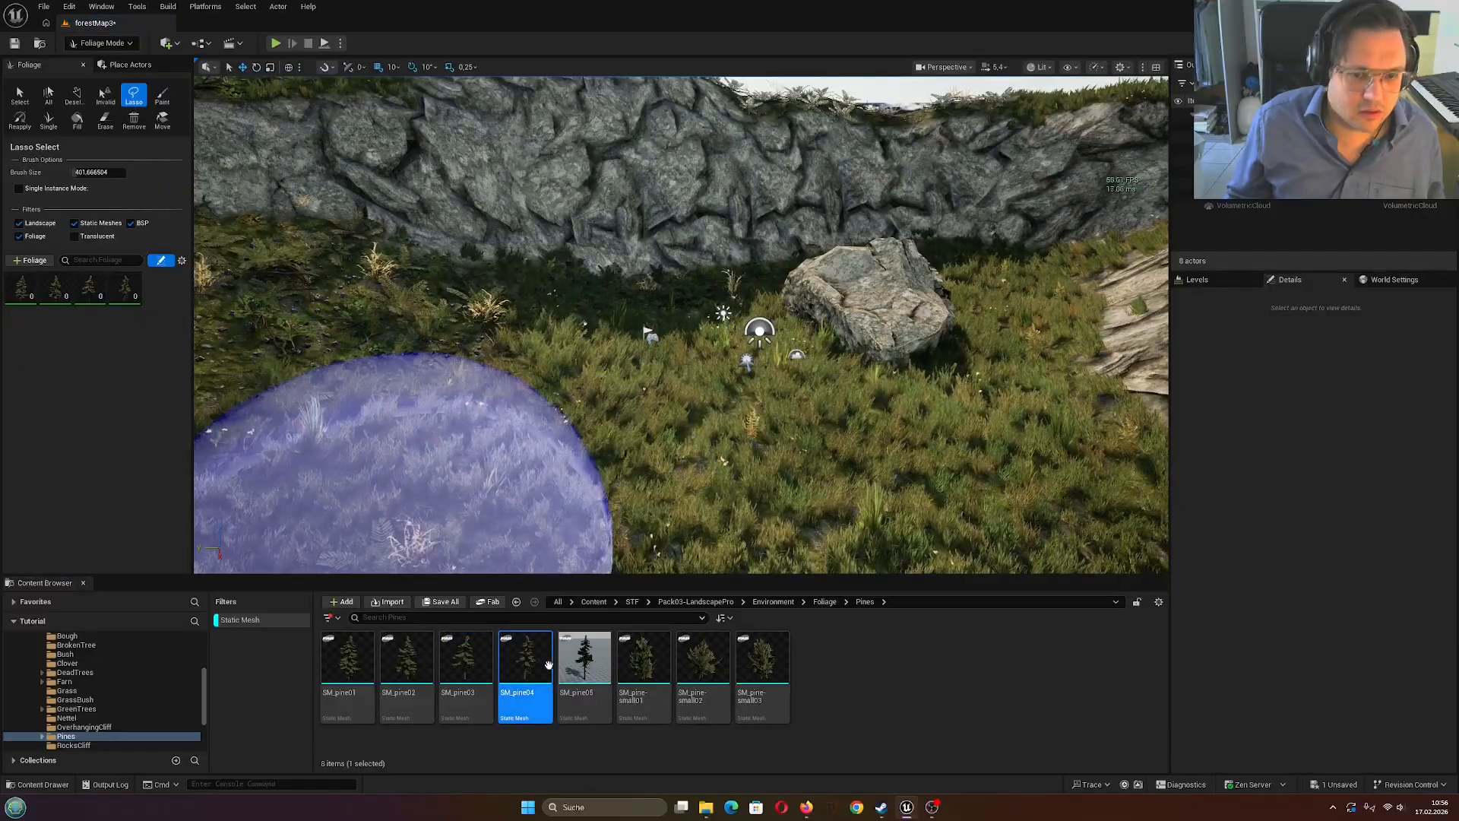
pyautogui.moveTo(584, 661); pyautogui.dragTo(172, 304)
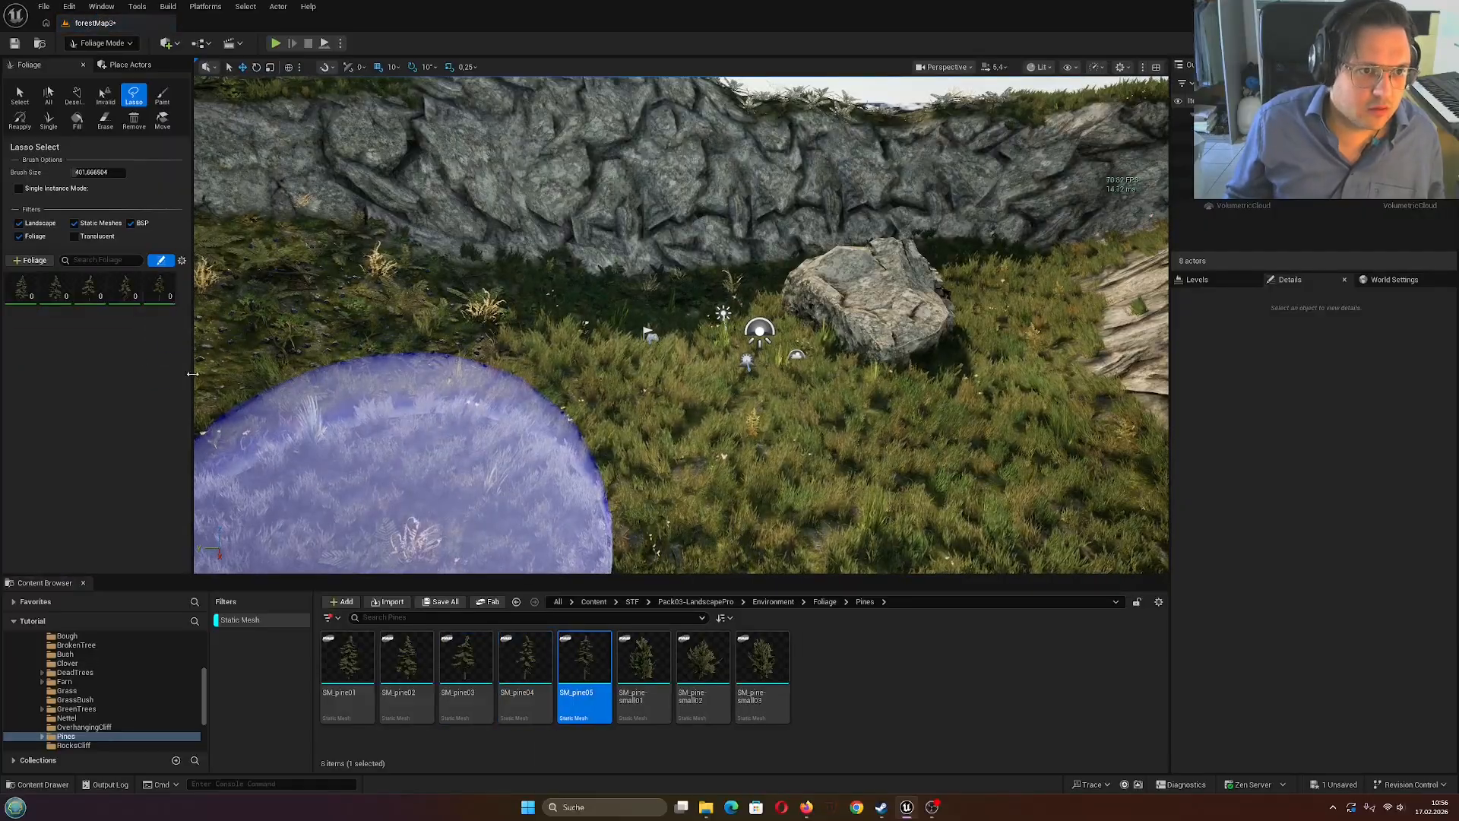
# Select all five pine foliage types and set their painting density to 10
pyautogui.click(31, 309)
pyautogui.keyDown('ctrl'); pyautogui.click(166, 306); pyautogui.keyUp('ctrl')
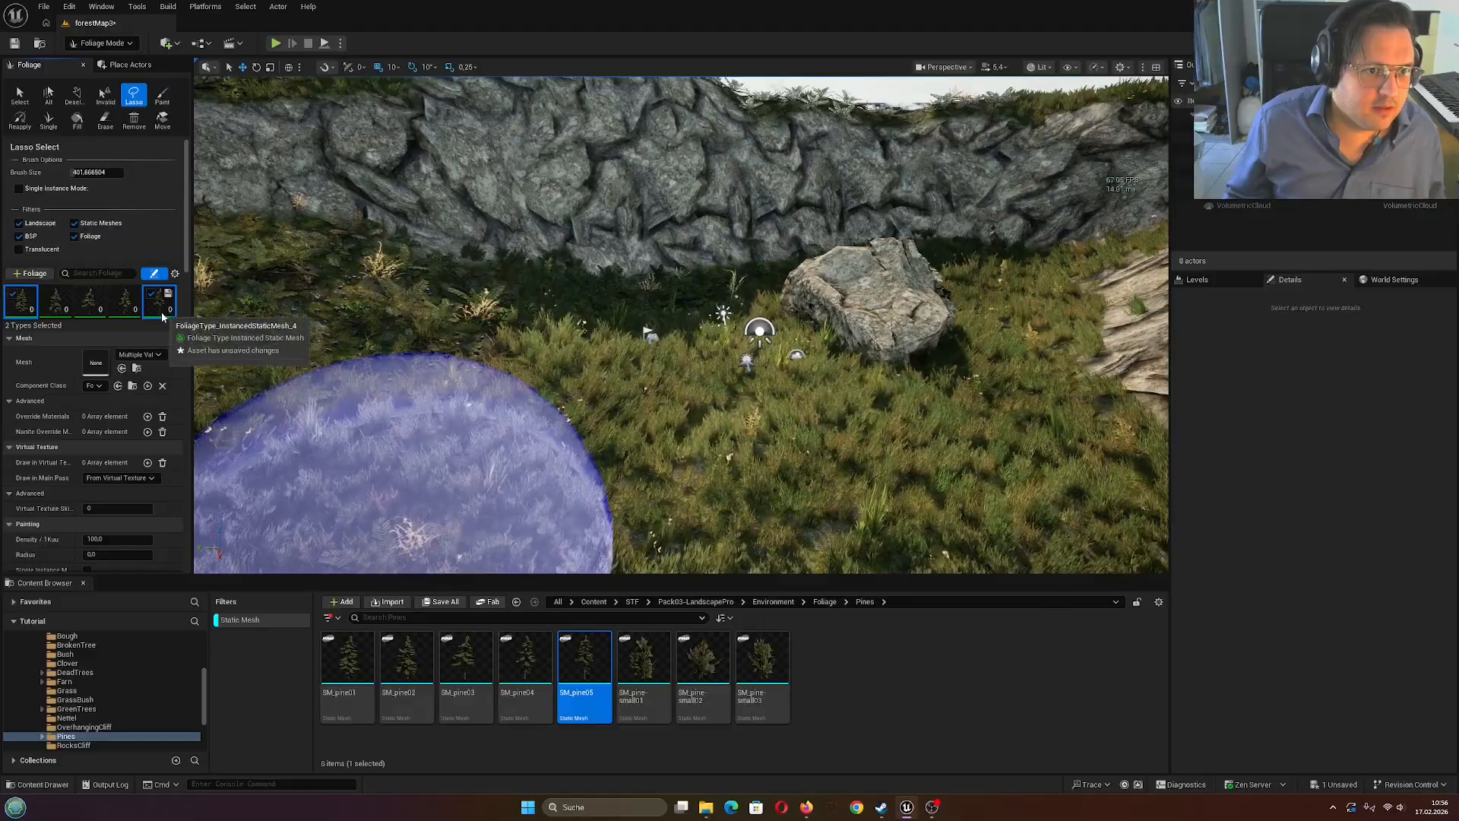
pyautogui.keyDown('ctrl'); pyautogui.click(133, 308); pyautogui.keyUp('ctrl')
pyautogui.keyDown('ctrl'); pyautogui.click(90, 312); pyautogui.keyUp('ctrl')
pyautogui.keyDown('ctrl'); pyautogui.click(55, 301); pyautogui.keyUp('ctrl')
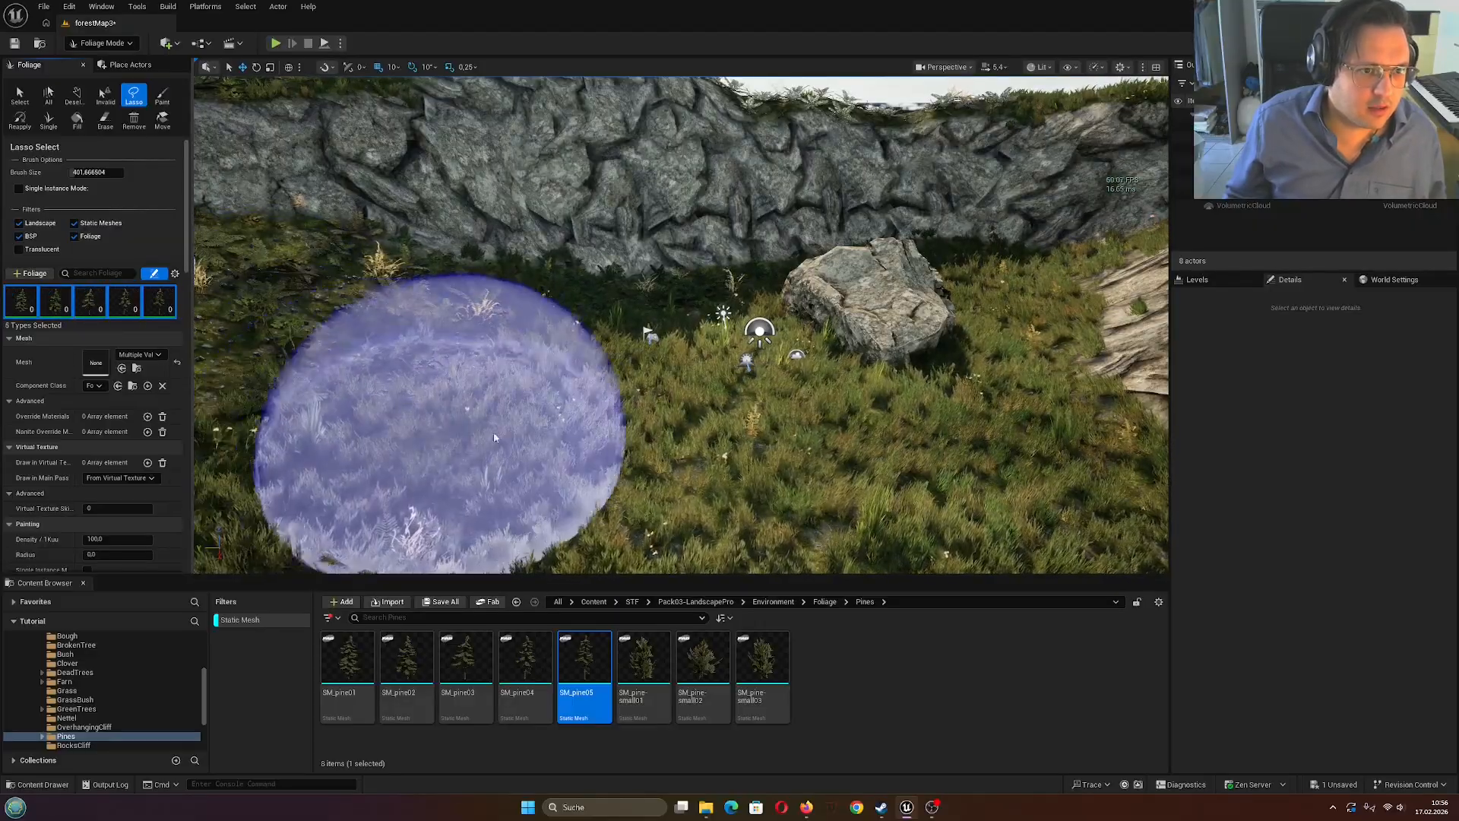
pyautogui.moveTo(494, 434)
pyautogui.mouseDown(button='right')
pyautogui.moveTo(593, 434)
pyautogui.moveTo(661, 479)
pyautogui.moveTo(707, 483)
pyautogui.mouseUp(button='right')
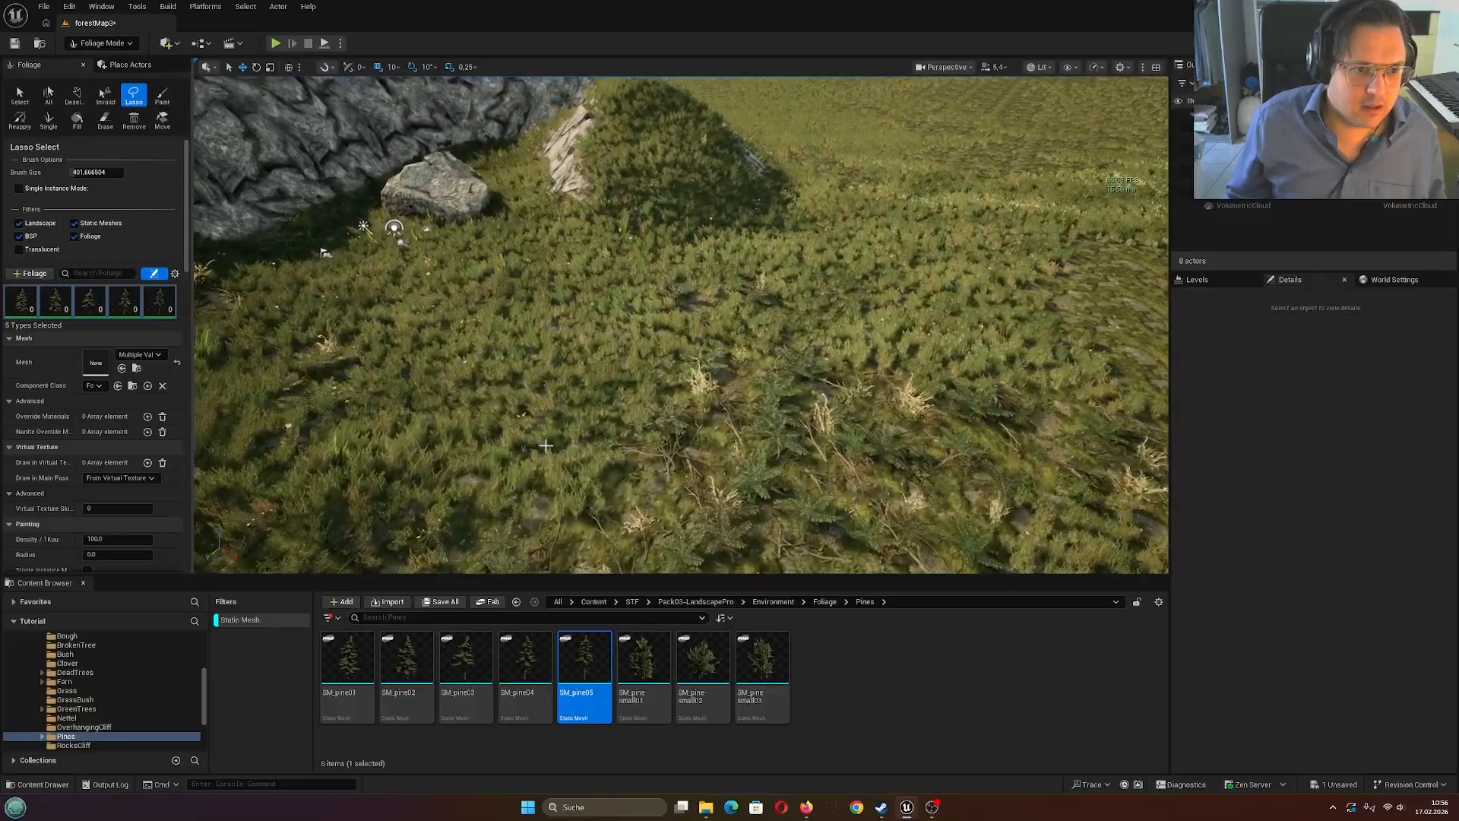
pyautogui.scroll(-1, 109, 535)
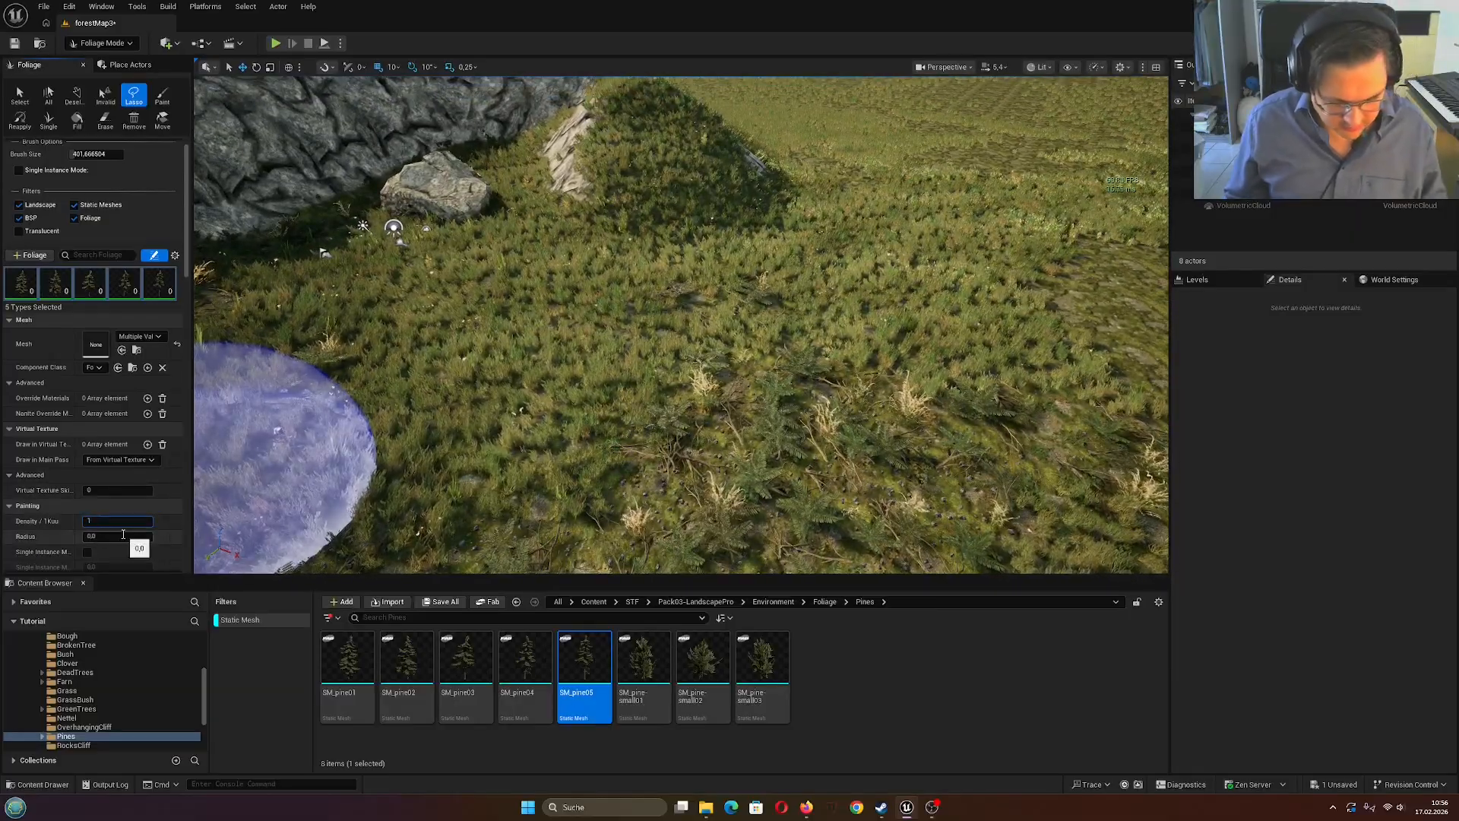
pyautogui.press('Return')
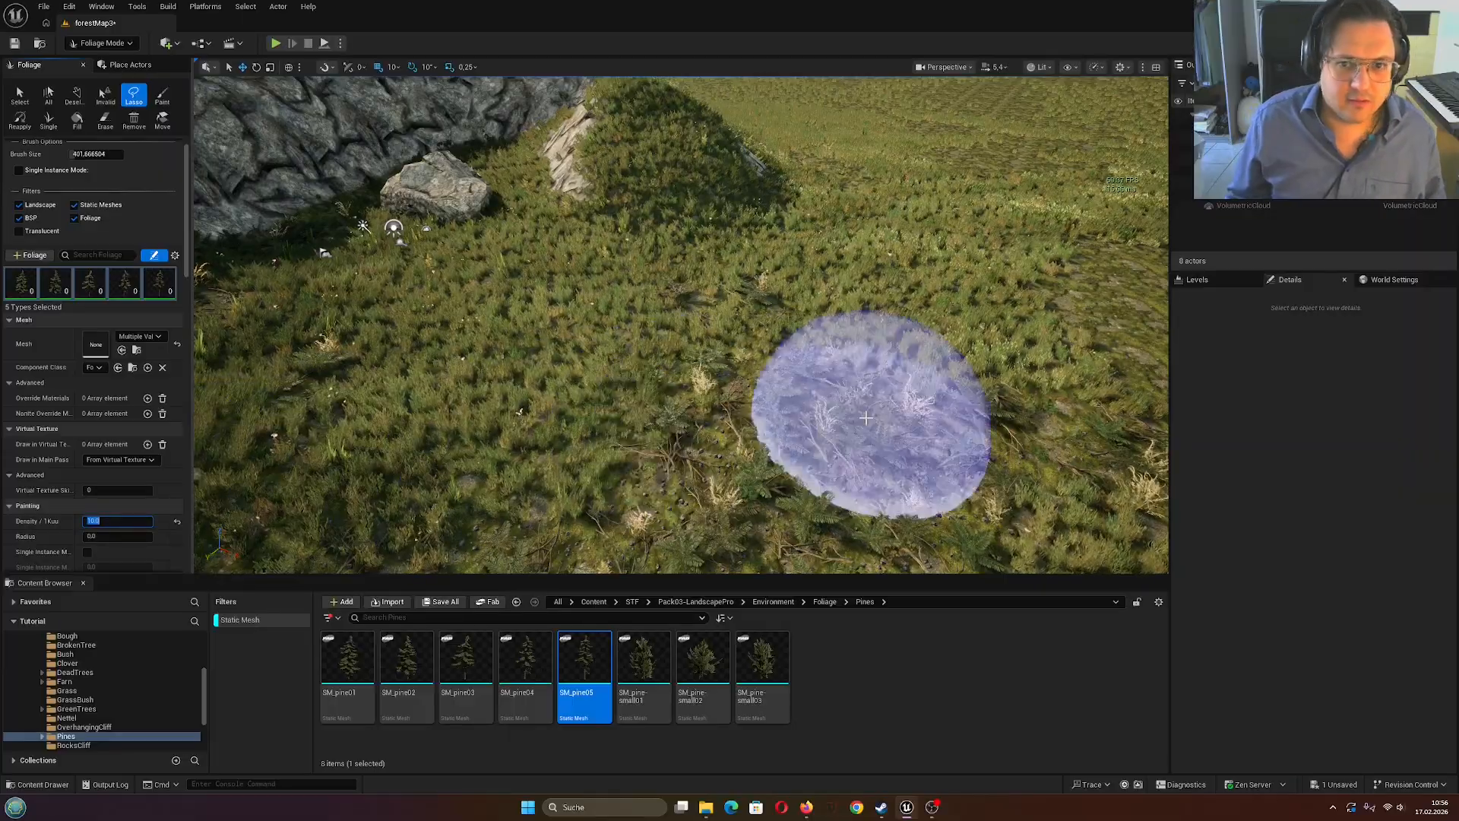
# Bring the open grass field beside the ridge into view and reselect all five pine foliage types
pyautogui.moveTo(866, 384)
pyautogui.mouseDown(button='right')
pyautogui.moveTo(868, 441)
pyautogui.moveTo(874, 384)
pyautogui.mouseUp(button='right')
pyautogui.moveTo(857, 292); pyautogui.dragTo(931, 308, button='right')
pyautogui.press('s')
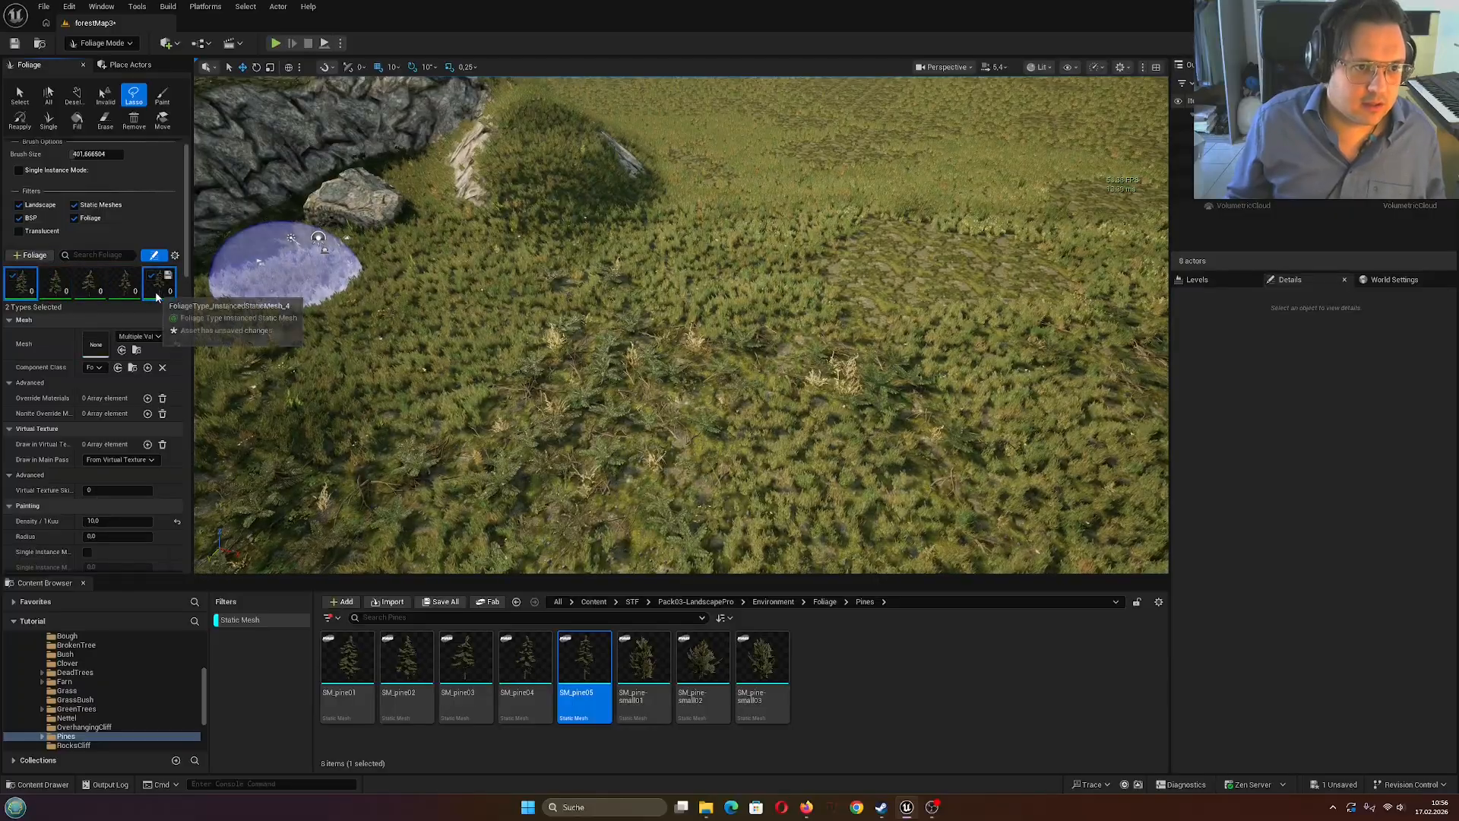
pyautogui.click(125, 282)
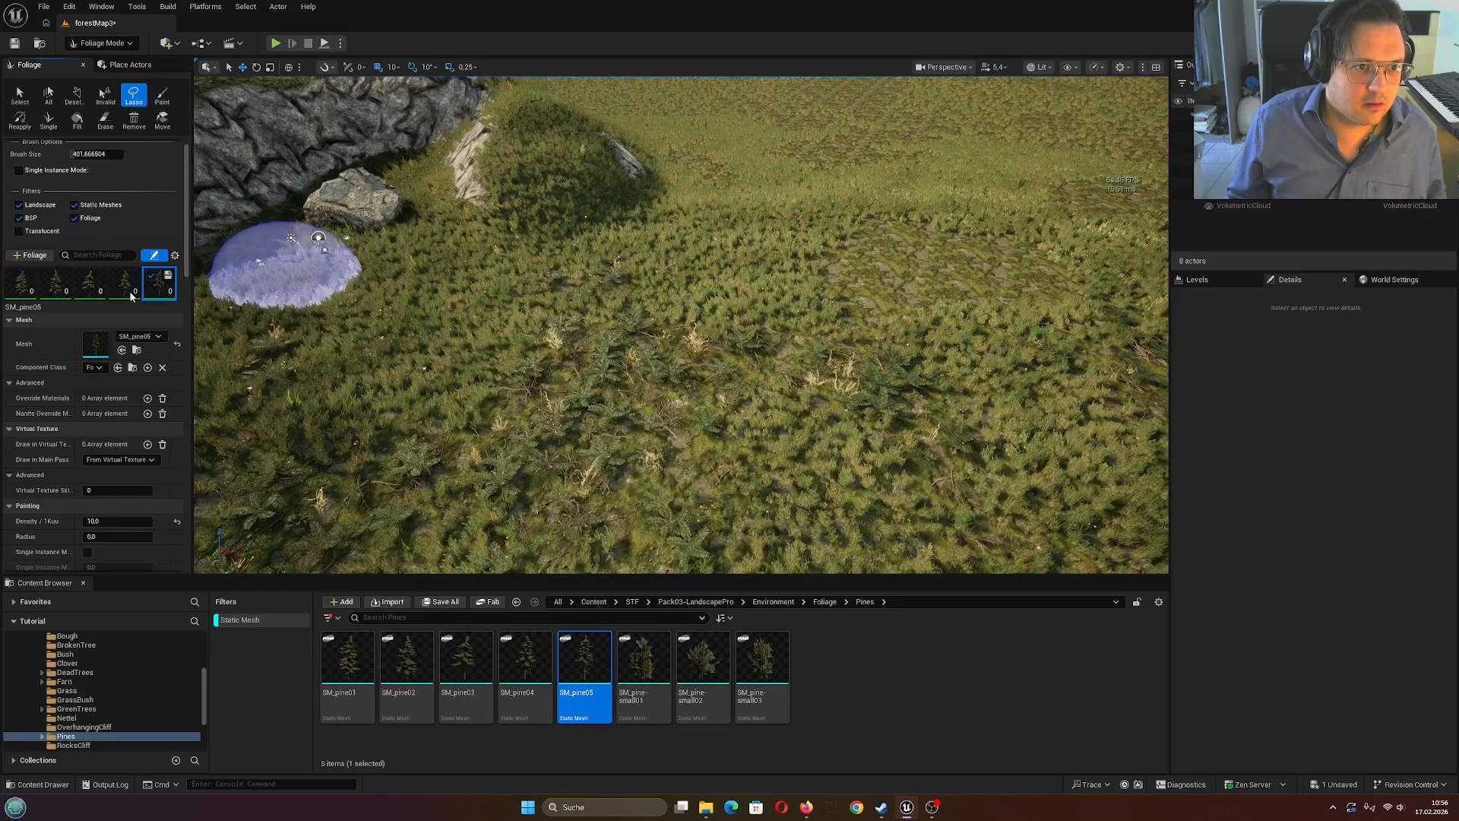
pyautogui.click(128, 289)
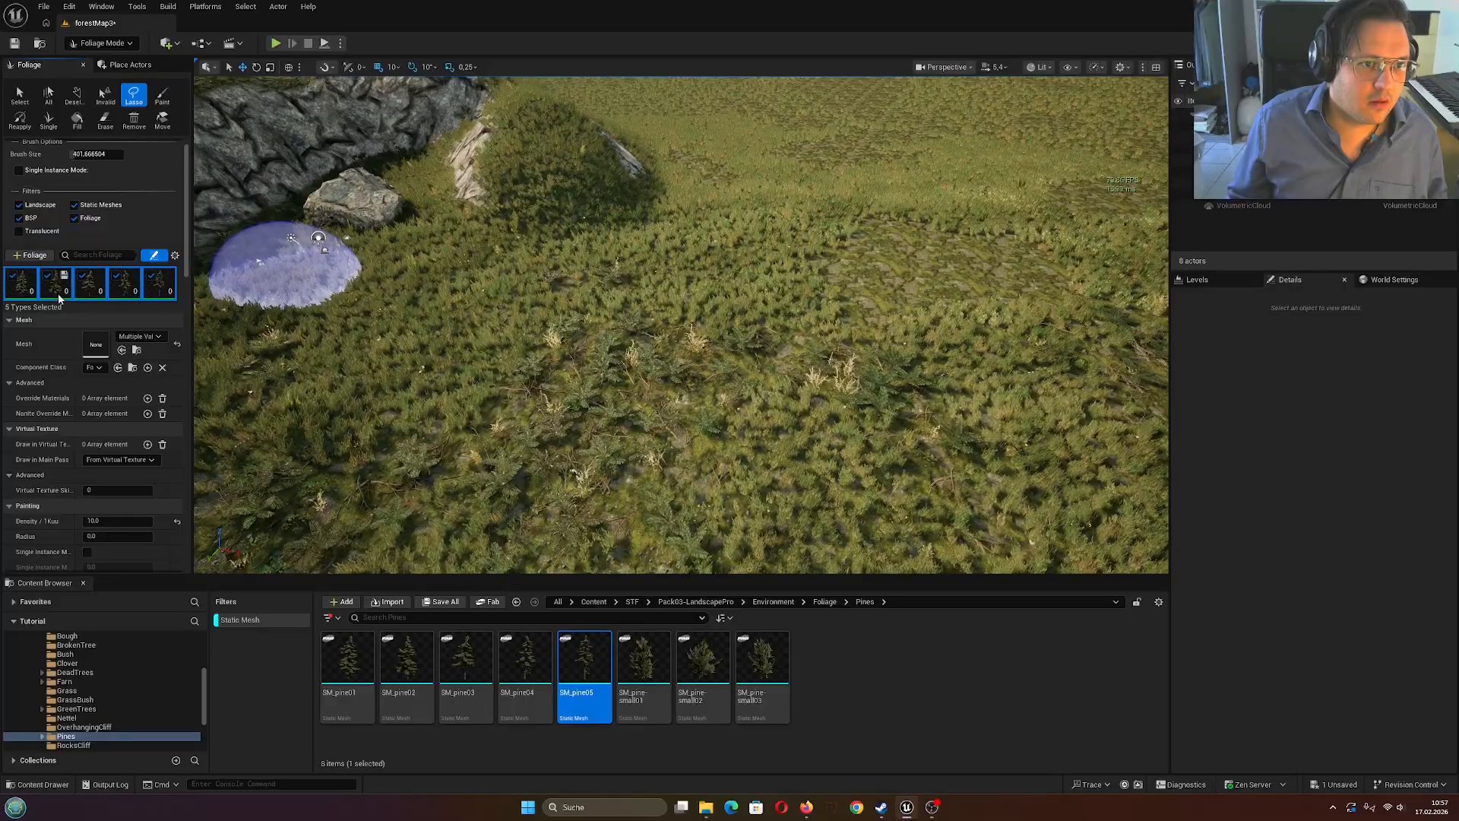
# Set the five pine foliage types' density to 5 and paint pines across the open grass field beside the ridge
pyautogui.click(164, 97)
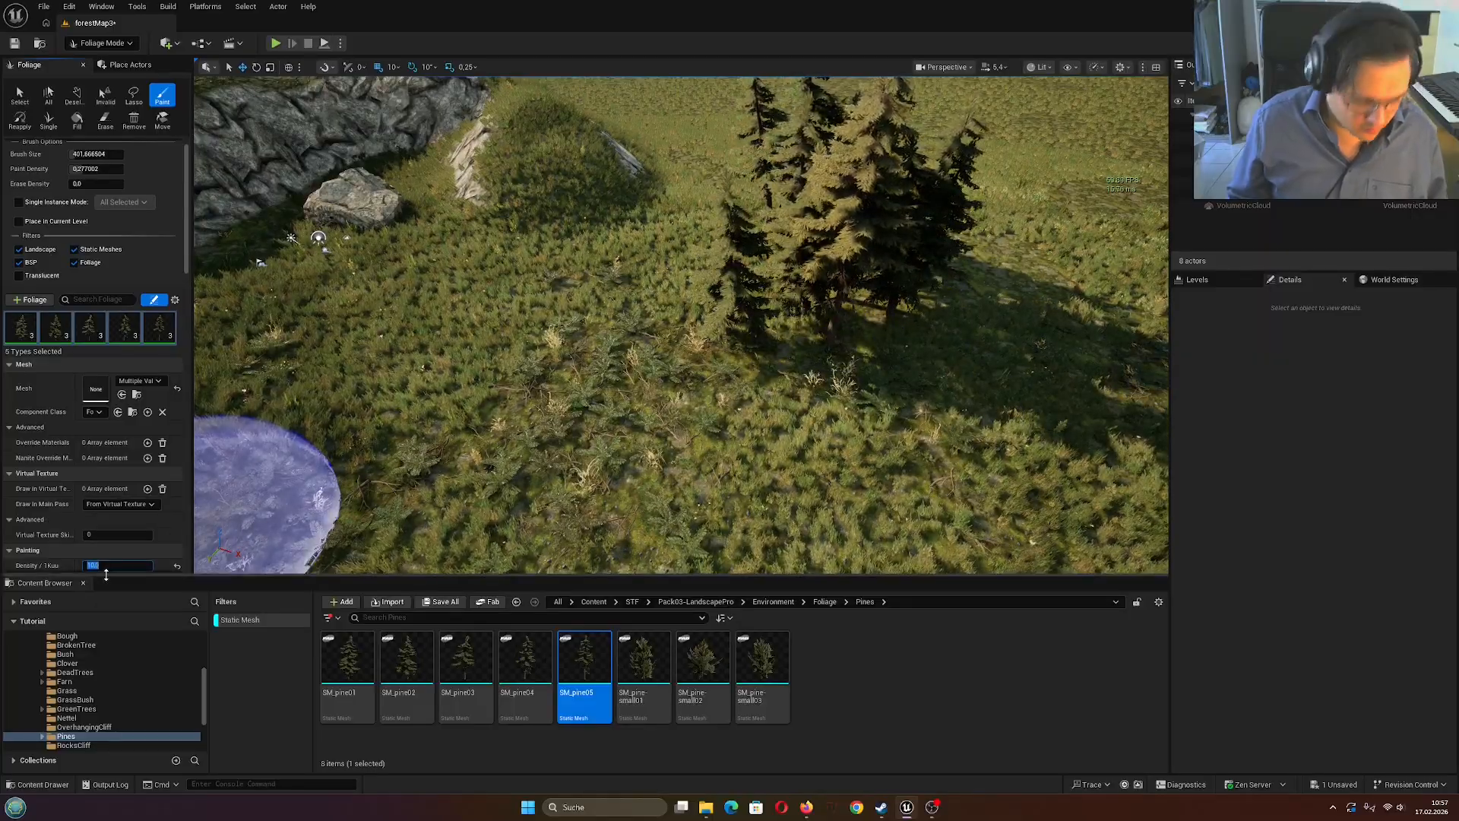
pyautogui.write('5')
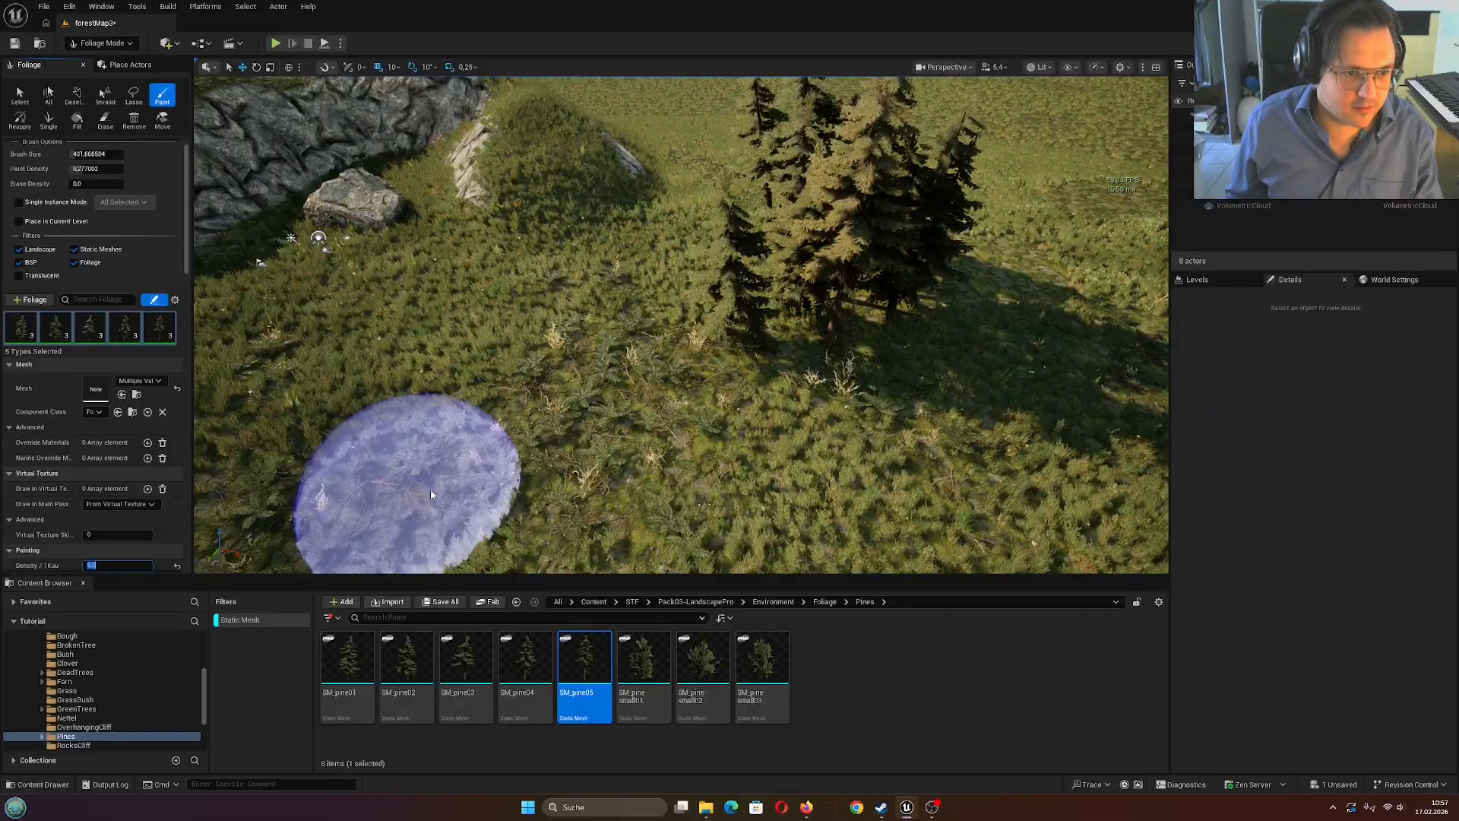
pyautogui.moveTo(899, 466)
pyautogui.mouseDown()
pyautogui.moveTo(707, 481)
pyautogui.moveTo(750, 520)
pyautogui.mouseUp()
pyautogui.press('s')
pyautogui.moveTo(751, 520); pyautogui.dragTo(767, 490, button='right')
pyautogui.moveTo(736, 491)
pyautogui.mouseDown()
pyautogui.moveTo(854, 398)
pyautogui.moveTo(656, 467)
pyautogui.mouseUp()
pyautogui.moveTo(657, 468); pyautogui.dragTo(570, 465, button='right')
pyautogui.press('s')
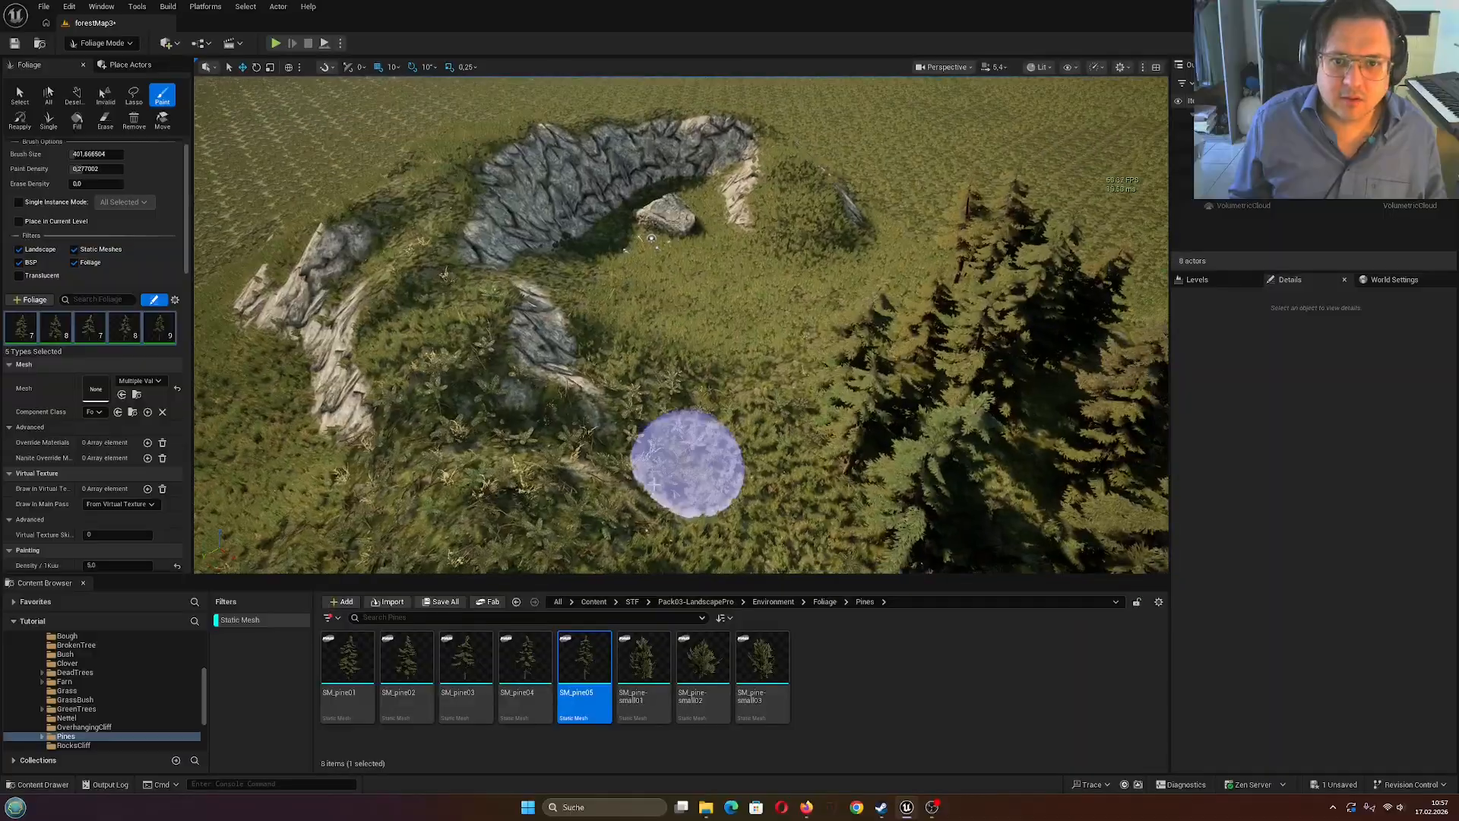
# Paint pines onto the grassy ridge slope and check from close up how the trunks stand on it
pyautogui.moveTo(733, 466)
pyautogui.mouseDown()
pyautogui.moveTo(589, 537)
pyautogui.moveTo(398, 514)
pyautogui.moveTo(498, 532)
pyautogui.mouseUp()
pyautogui.press('s')
pyautogui.moveTo(498, 532)
pyautogui.mouseDown(button='right')
pyautogui.moveTo(582, 555)
pyautogui.moveTo(571, 464)
pyautogui.moveTo(585, 524)
pyautogui.moveTo(616, 502)
pyautogui.mouseUp(button='right')
pyautogui.press('w')
pyautogui.press('s')
pyautogui.moveTo(617, 413)
pyautogui.mouseDown(button='right')
pyautogui.moveTo(616, 456)
pyautogui.moveTo(669, 361)
pyautogui.moveTo(706, 433)
pyautogui.moveTo(643, 300)
pyautogui.moveTo(661, 407)
pyautogui.moveTo(250, 301)
pyautogui.mouseUp(button='right')
pyautogui.press('w')
pyautogui.press('s')
pyautogui.press('w')
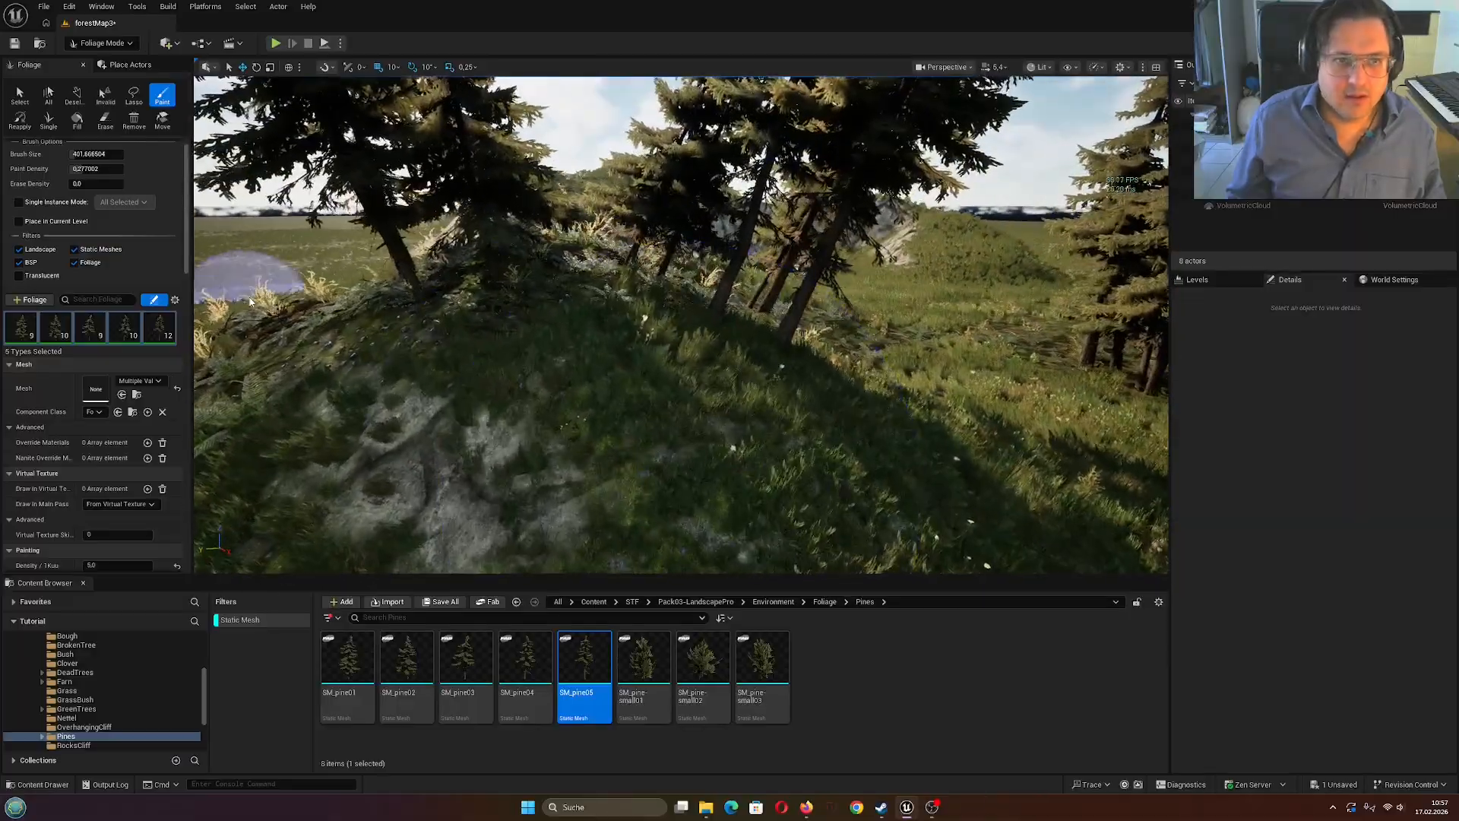
# Lasso-select the tilted pines on the ridge slope and delete them
pyautogui.click(133, 101)
pyautogui.moveTo(700, 368)
pyautogui.mouseDown()
pyautogui.moveTo(733, 287)
pyautogui.moveTo(570, 271)
pyautogui.moveTo(497, 314)
pyautogui.mouseUp()
pyautogui.press('Delete')
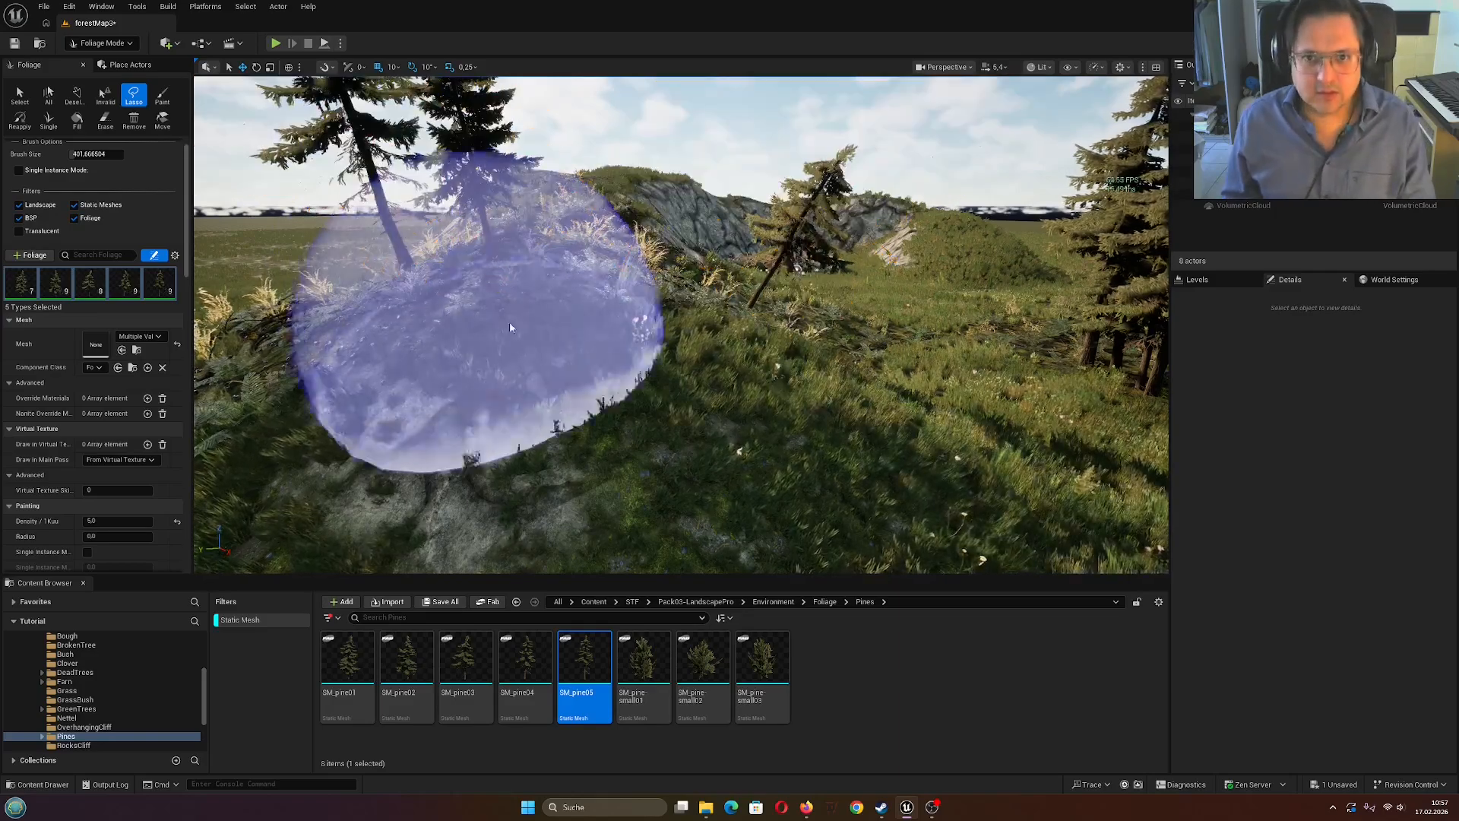
pyautogui.moveTo(766, 356); pyautogui.dragTo(754, 318)
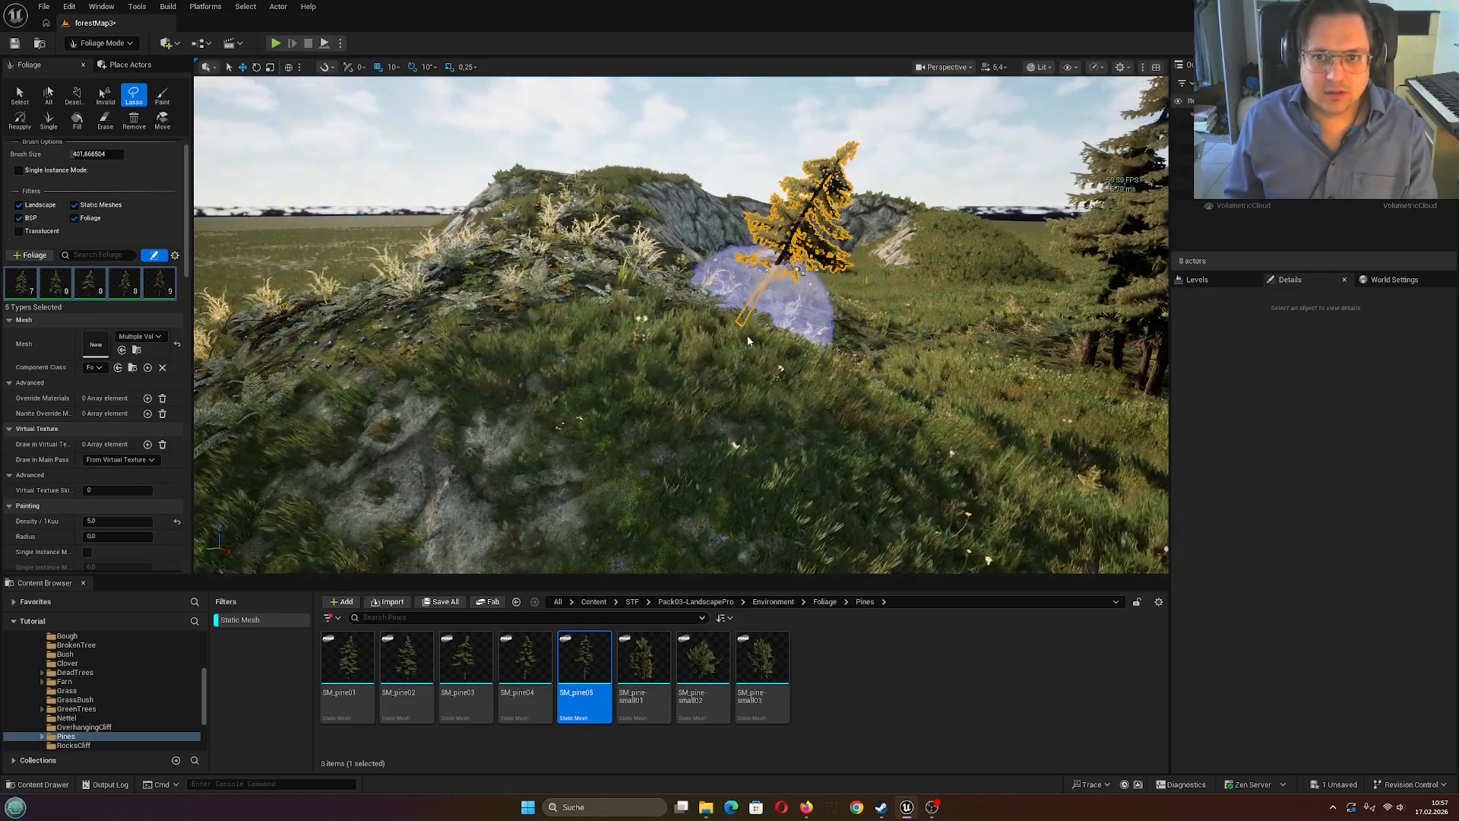
pyautogui.press('Delete')
# Turn off Align to Normal for the five pine foliage types and paint upright pines on the ridge slope
pyautogui.scroll(-2, 157, 486)
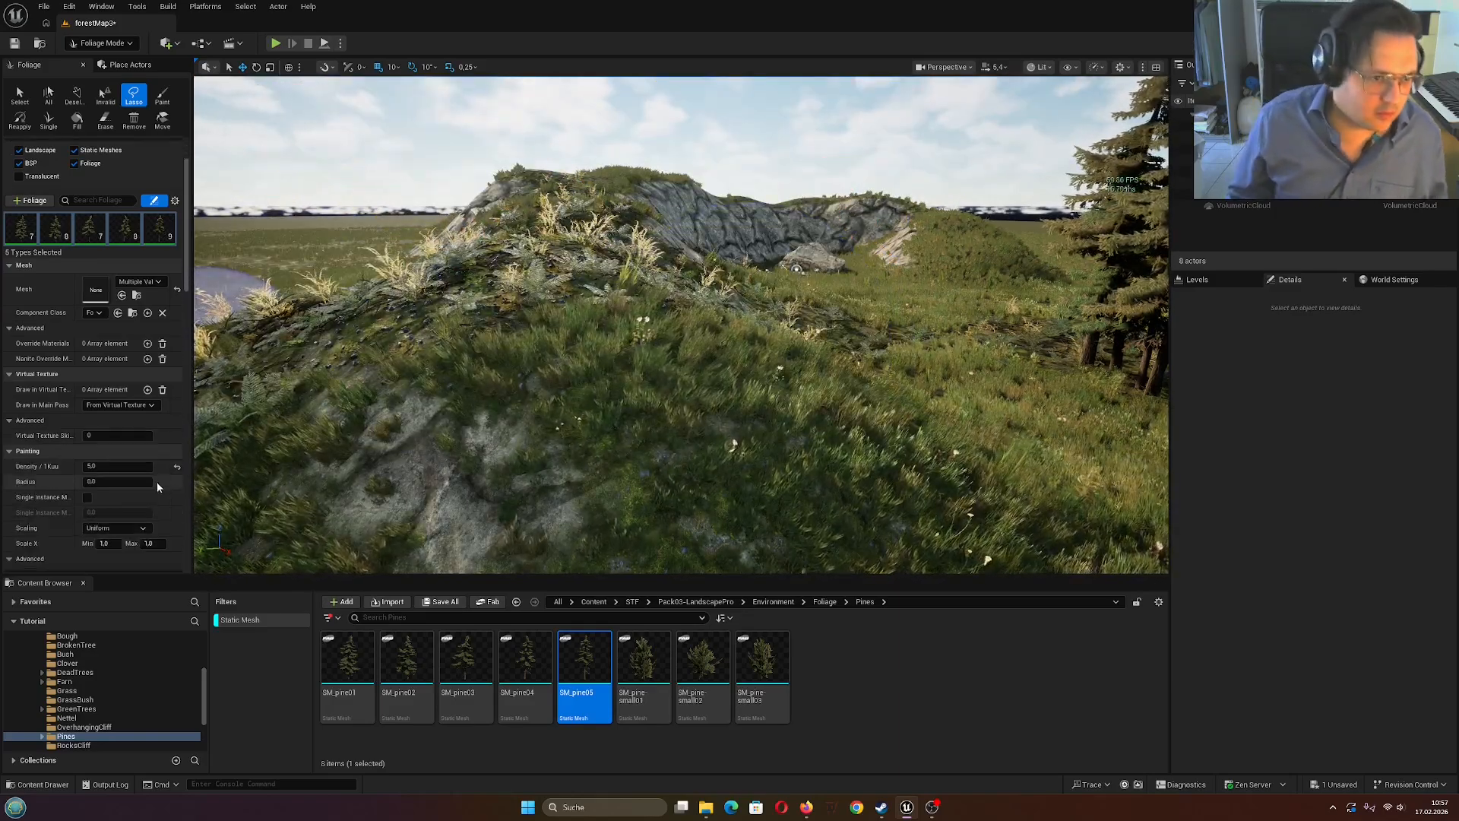
pyautogui.scroll(-5, 157, 481)
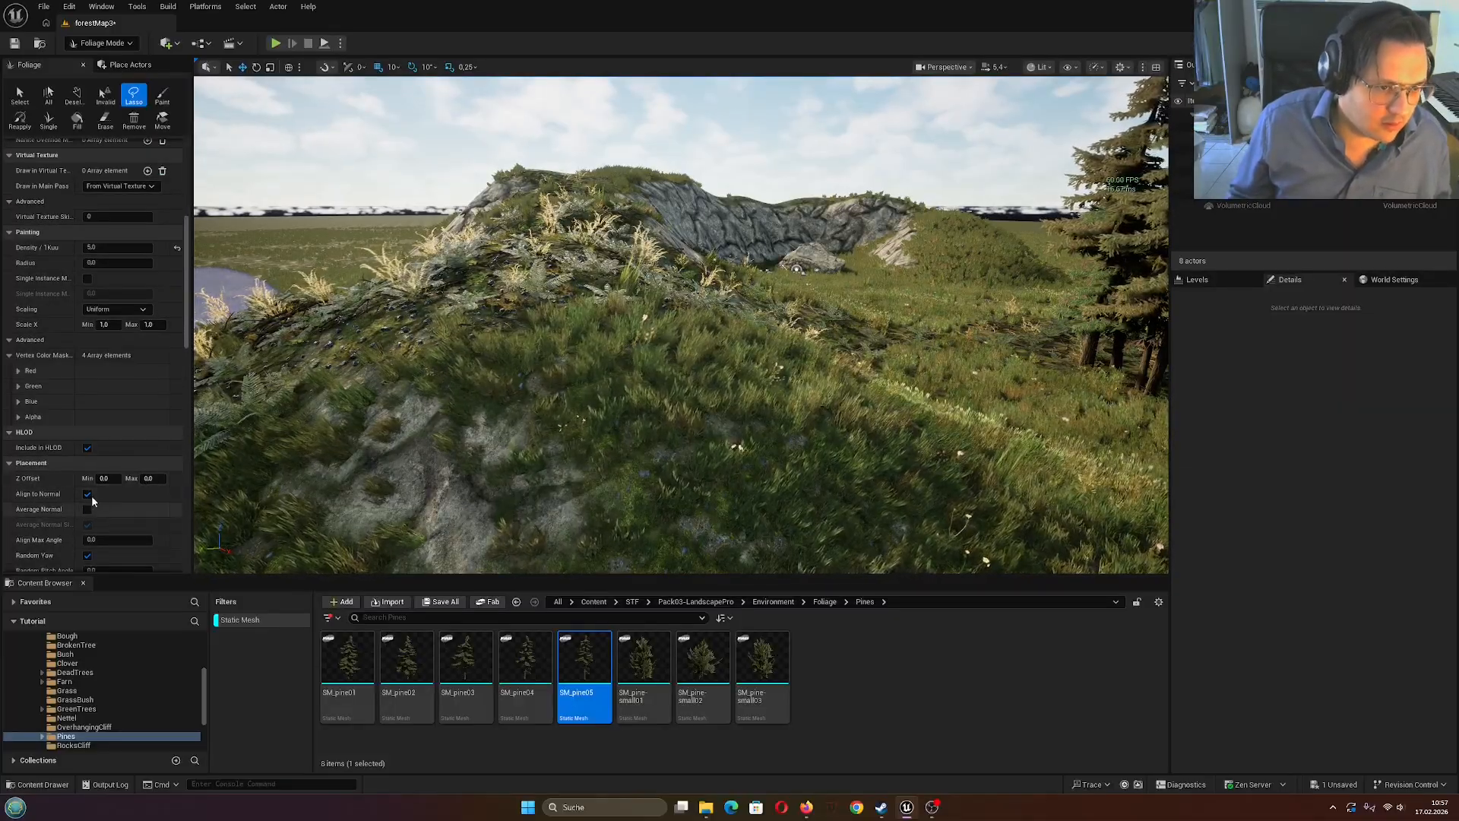
pyautogui.click(161, 95)
pyautogui.click(646, 360)
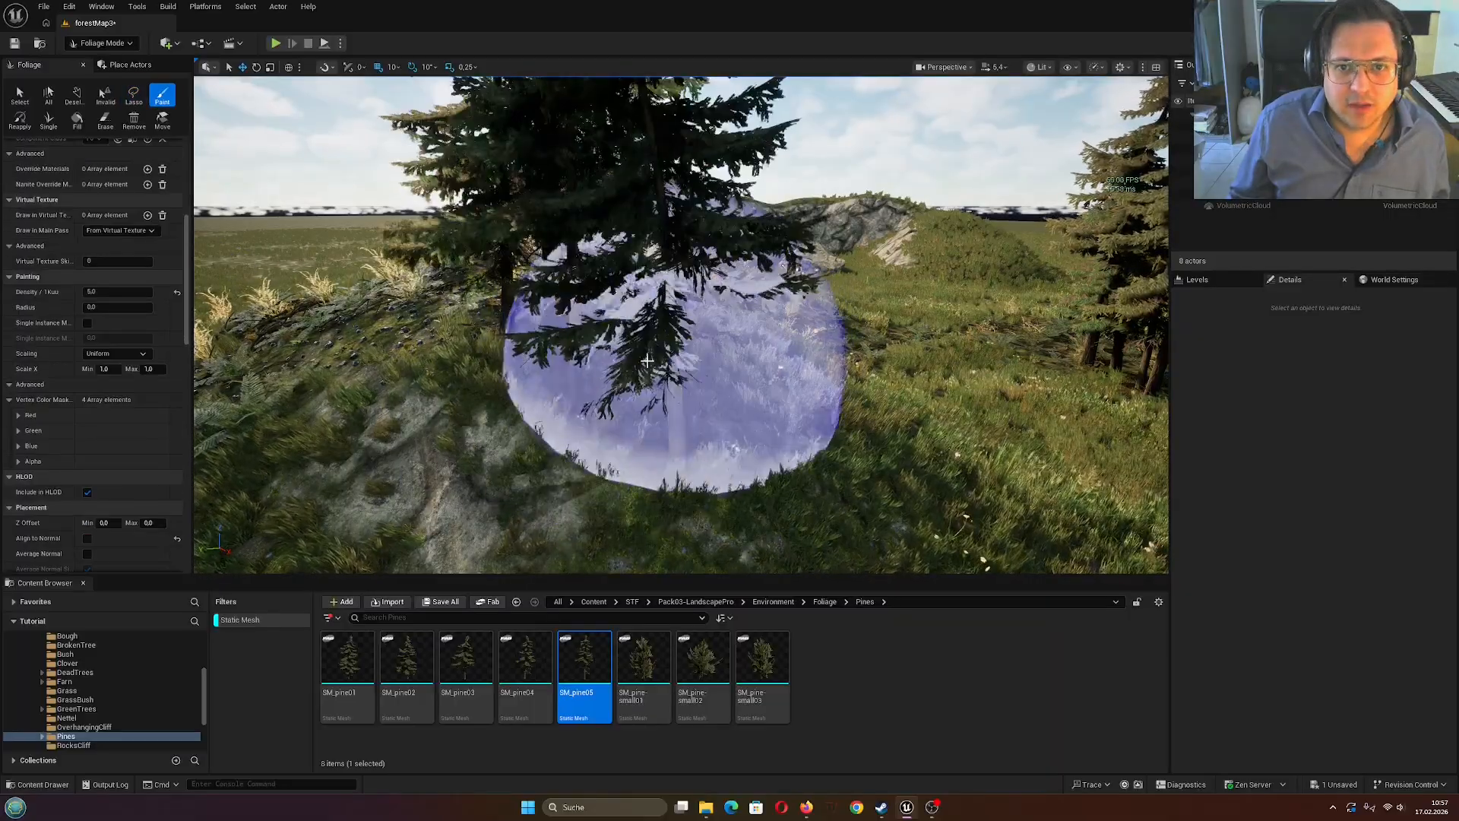
pyautogui.click(844, 436)
# Extend the pine group from the slope along the grass at the foot of the ridge
pyautogui.press('s')
pyautogui.moveTo(844, 436)
pyautogui.mouseDown(button='right')
pyautogui.moveTo(843, 410)
pyautogui.moveTo(886, 432)
pyautogui.moveTo(886, 494)
pyautogui.moveTo(852, 448)
pyautogui.mouseUp(button='right')
pyautogui.press('w')
pyautogui.press('s')
pyautogui.moveTo(717, 366); pyautogui.dragTo(949, 403)
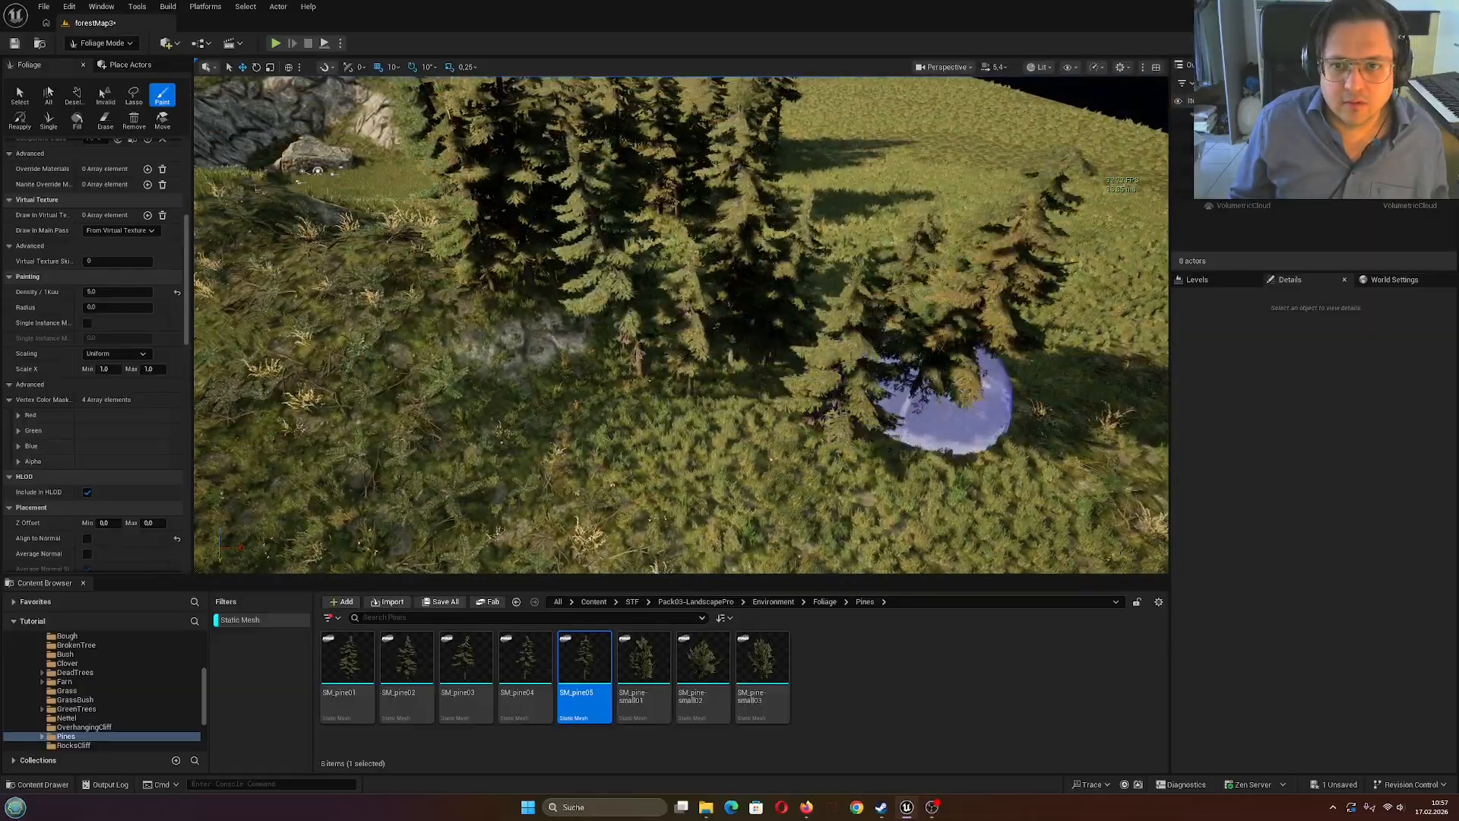
# Paint a dense pine forest across the open field in front of the ridge, filling the gaps between the tree groups
pyautogui.press('s')
pyautogui.moveTo(949, 403)
pyautogui.mouseDown(button='right')
pyautogui.moveTo(890, 372)
pyautogui.moveTo(855, 415)
pyautogui.mouseUp(button='right')
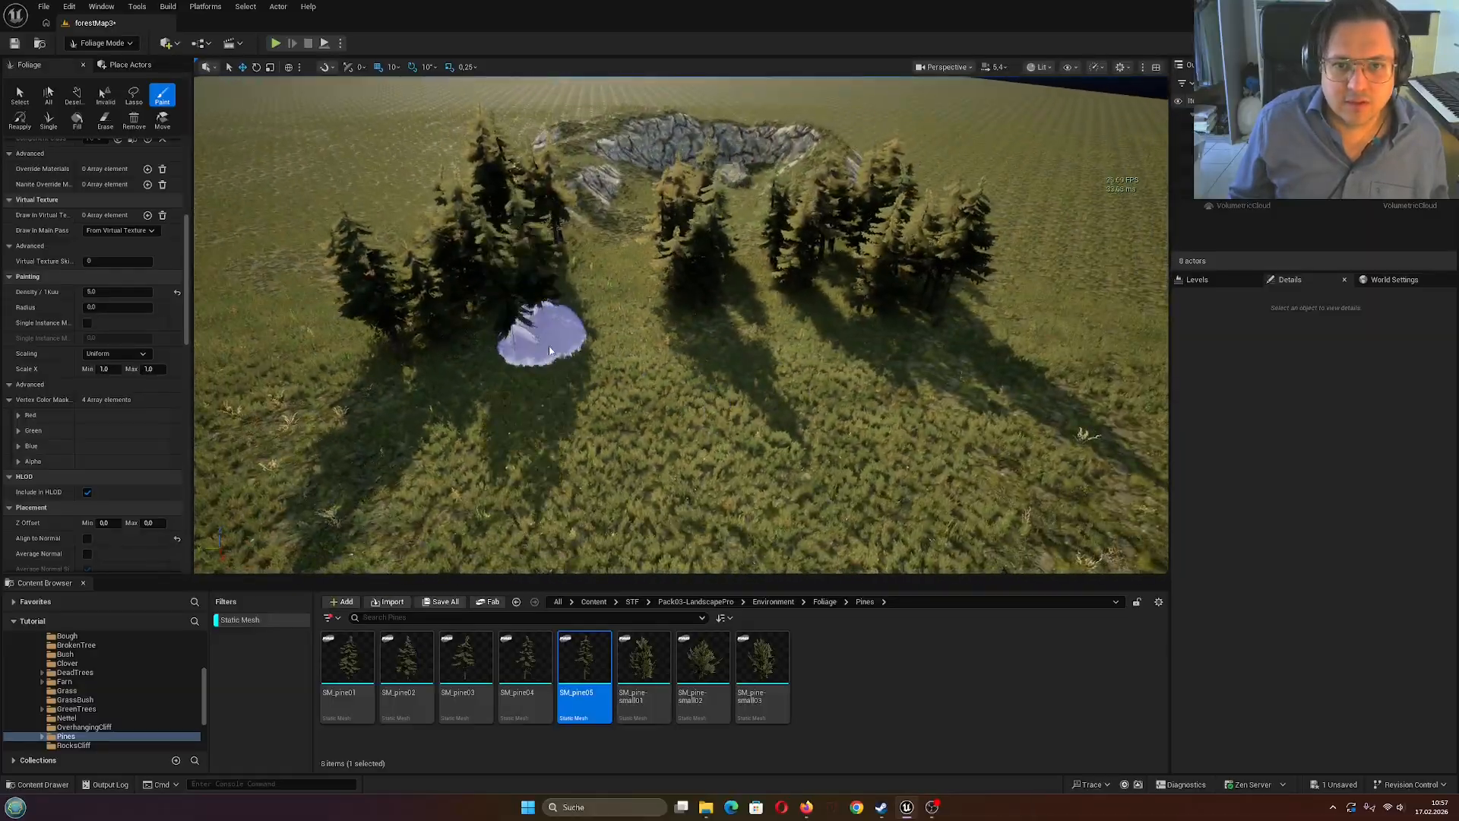
pyautogui.moveTo(535, 411); pyautogui.dragTo(786, 384)
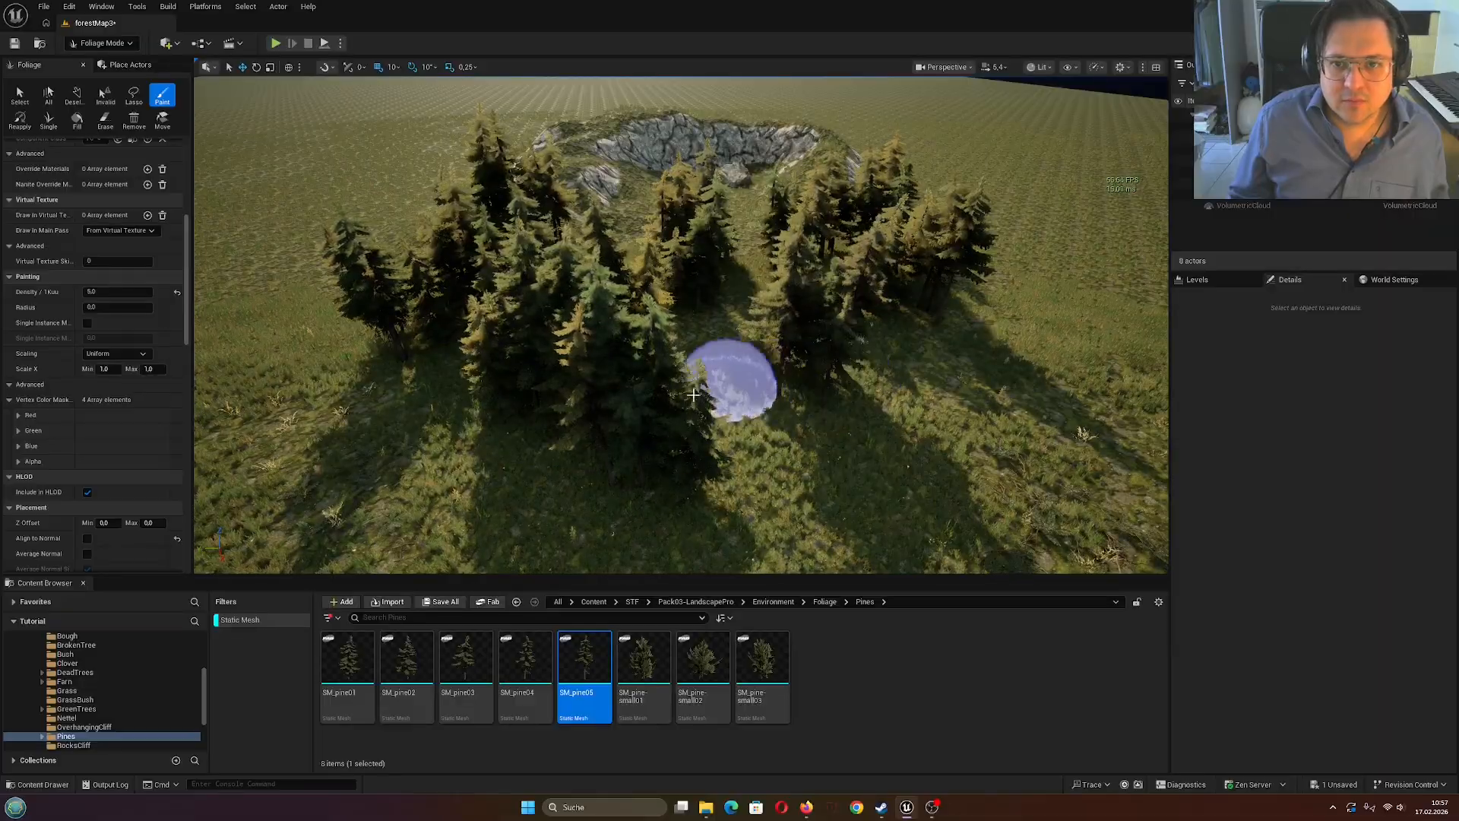
pyautogui.moveTo(931, 442)
pyautogui.mouseDown(button='right')
pyautogui.moveTo(923, 399)
pyautogui.moveTo(874, 463)
pyautogui.mouseUp(button='right')
pyautogui.press('d')
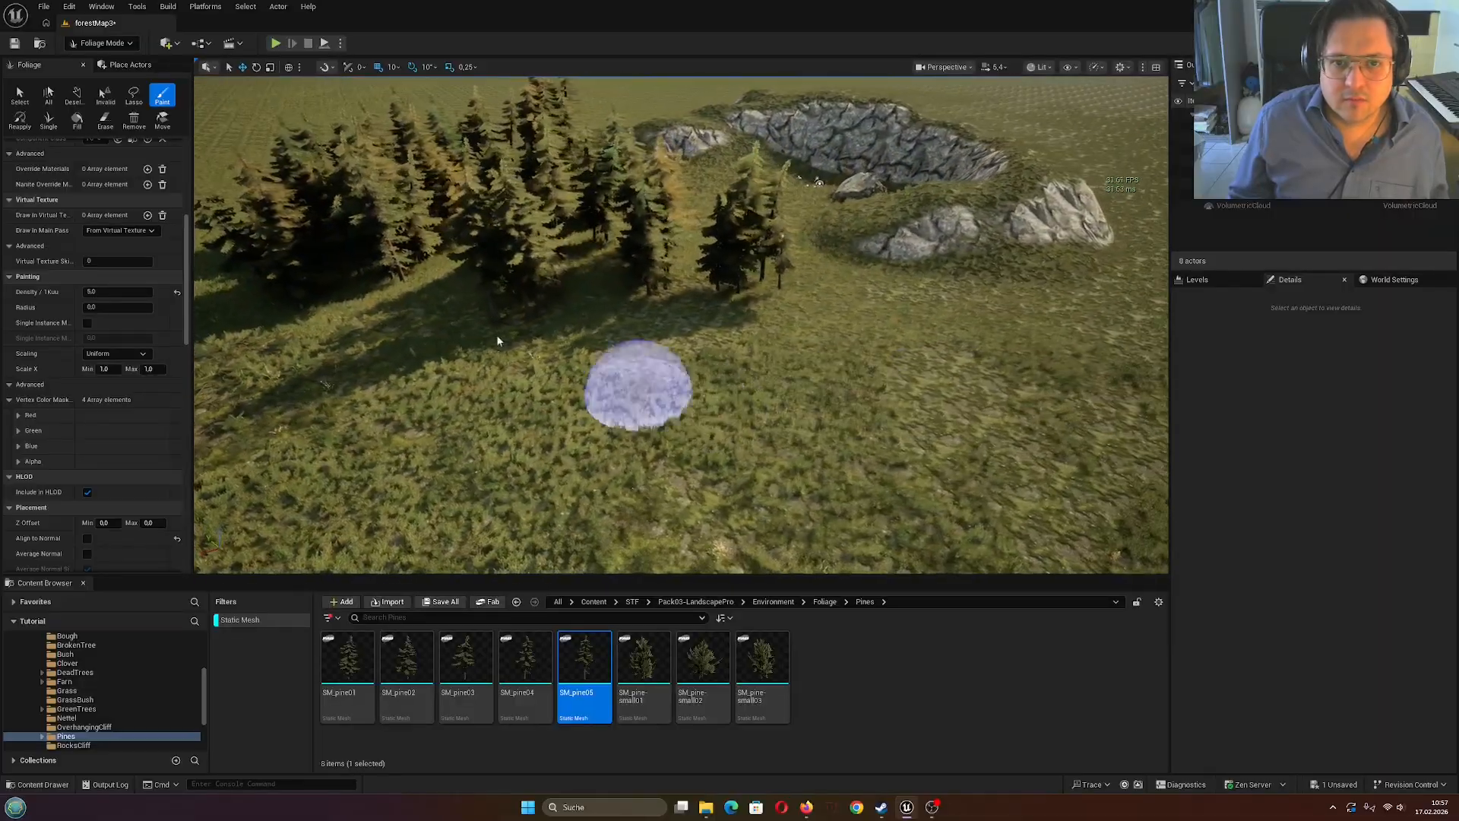
pyautogui.moveTo(447, 370); pyautogui.dragTo(864, 462)
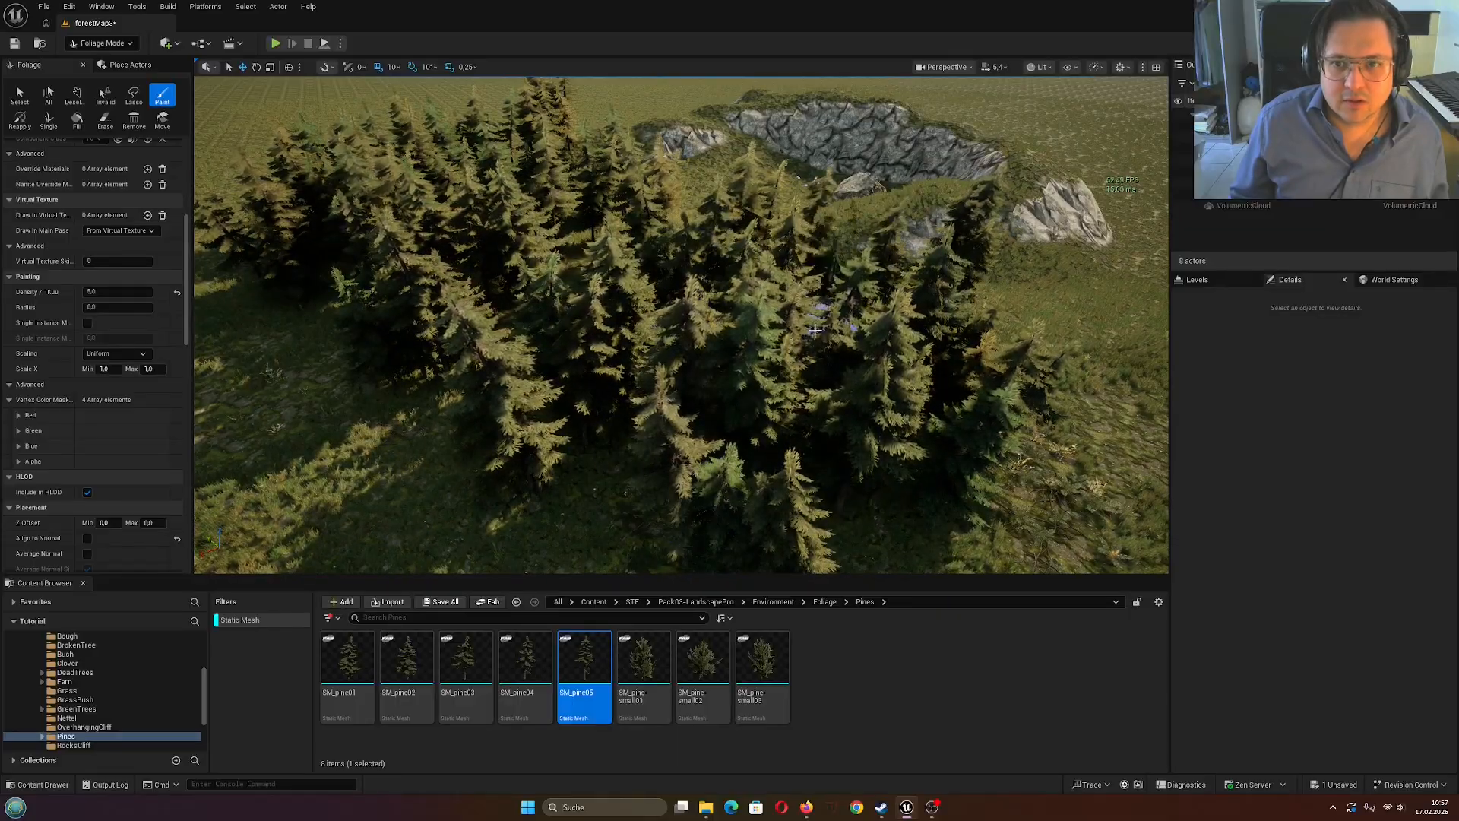
# View the painted forest from above and save the level
pyautogui.moveTo(714, 309)
pyautogui.mouseDown(button='right')
pyautogui.moveTo(737, 219)
pyautogui.moveTo(754, 221)
pyautogui.moveTo(752, 267)
pyautogui.moveTo(739, 214)
pyautogui.moveTo(715, 199)
pyautogui.moveTo(700, 255)
pyautogui.moveTo(705, 232)
pyautogui.mouseUp(button='right')
pyautogui.press('w')
pyautogui.press('w')
pyautogui.press('s')
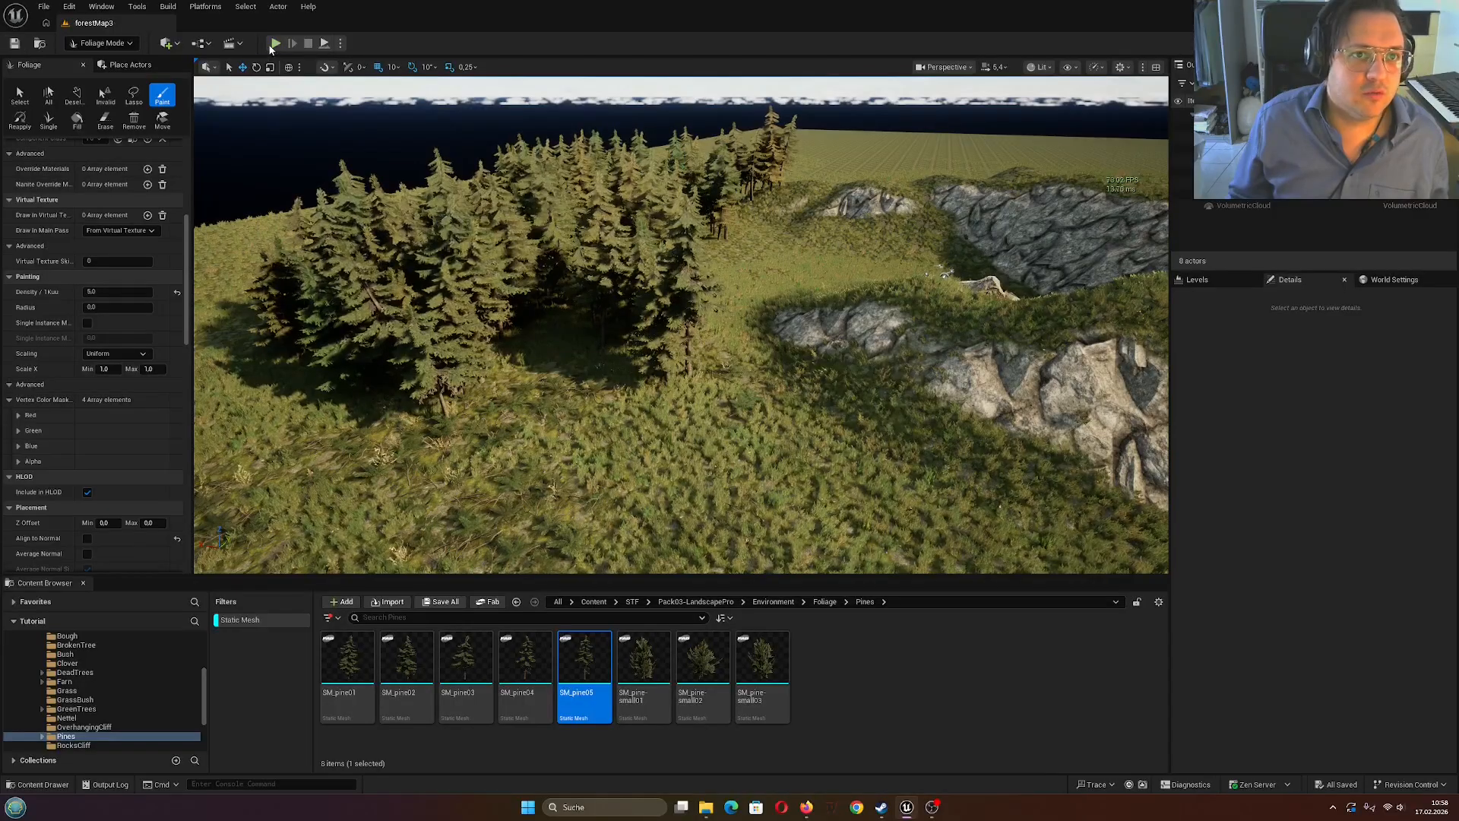
# Play the level from the meadow, walk through the pine forest to the clearing before the cliff, and stop playing
pyautogui.press('w')
pyautogui.moveTo(773, 295); pyautogui.dragTo(795, 235, button='right')
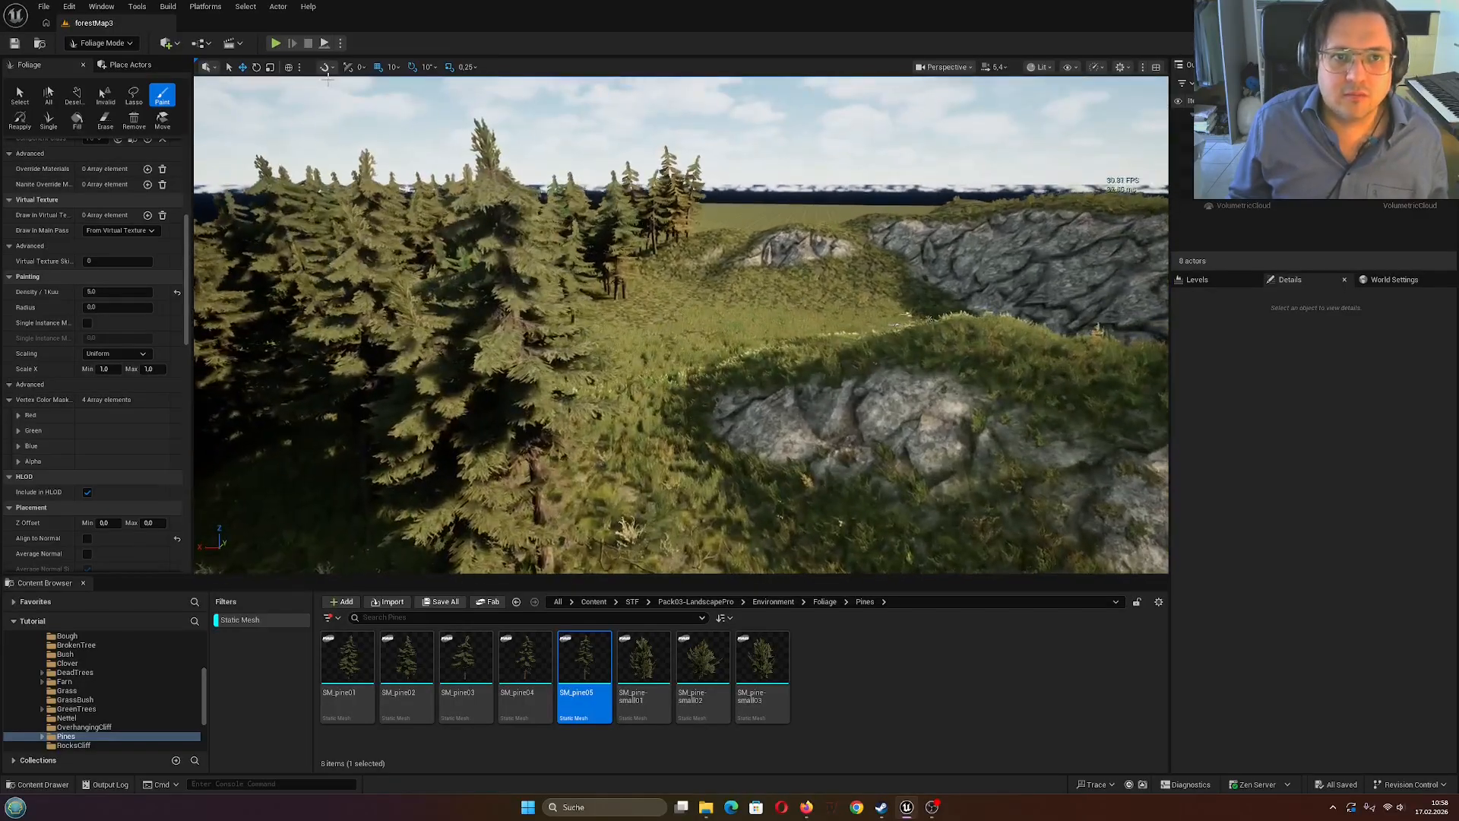
pyautogui.click(277, 43)
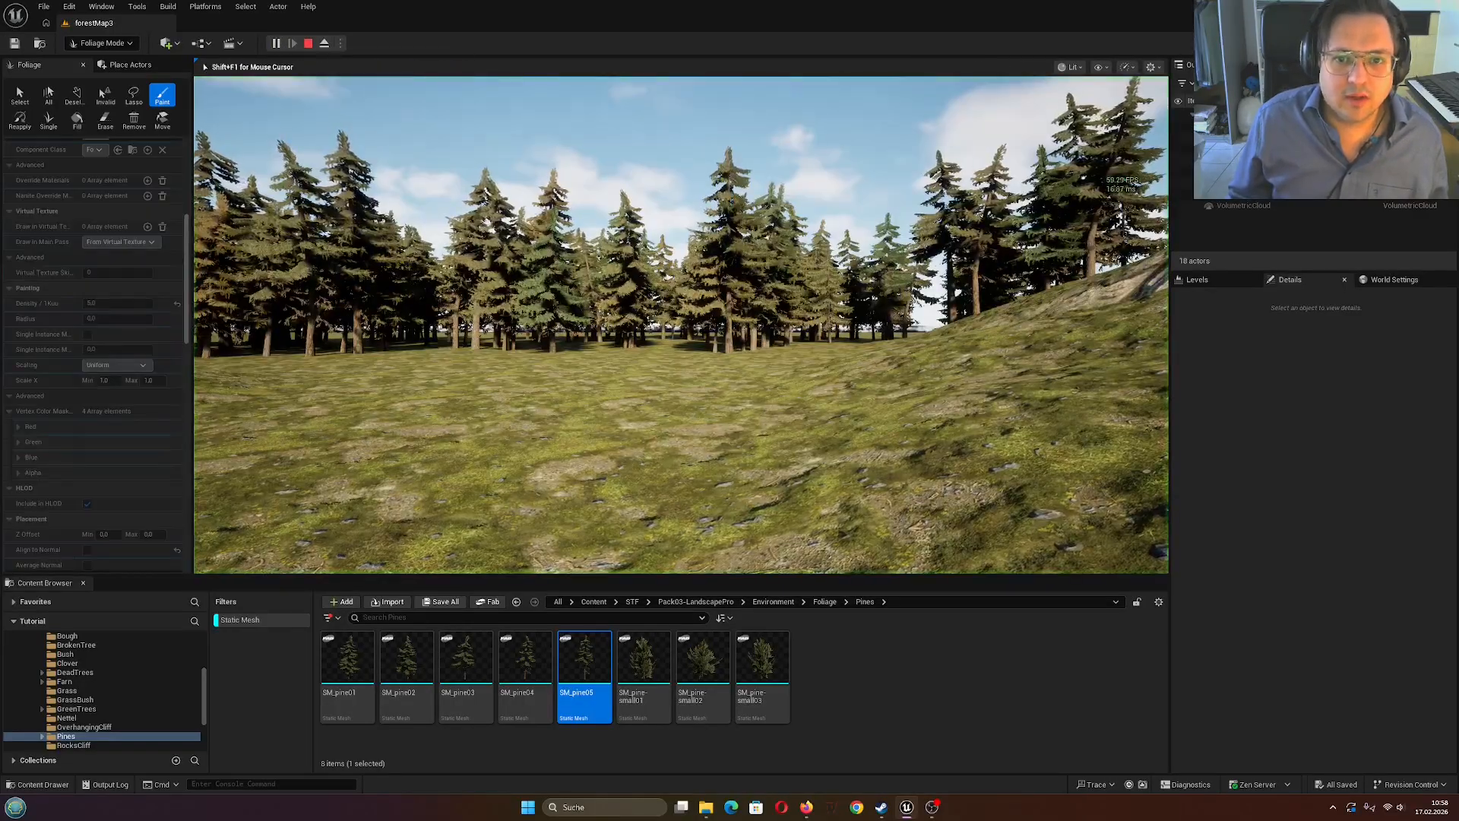
pyautogui.press('w')
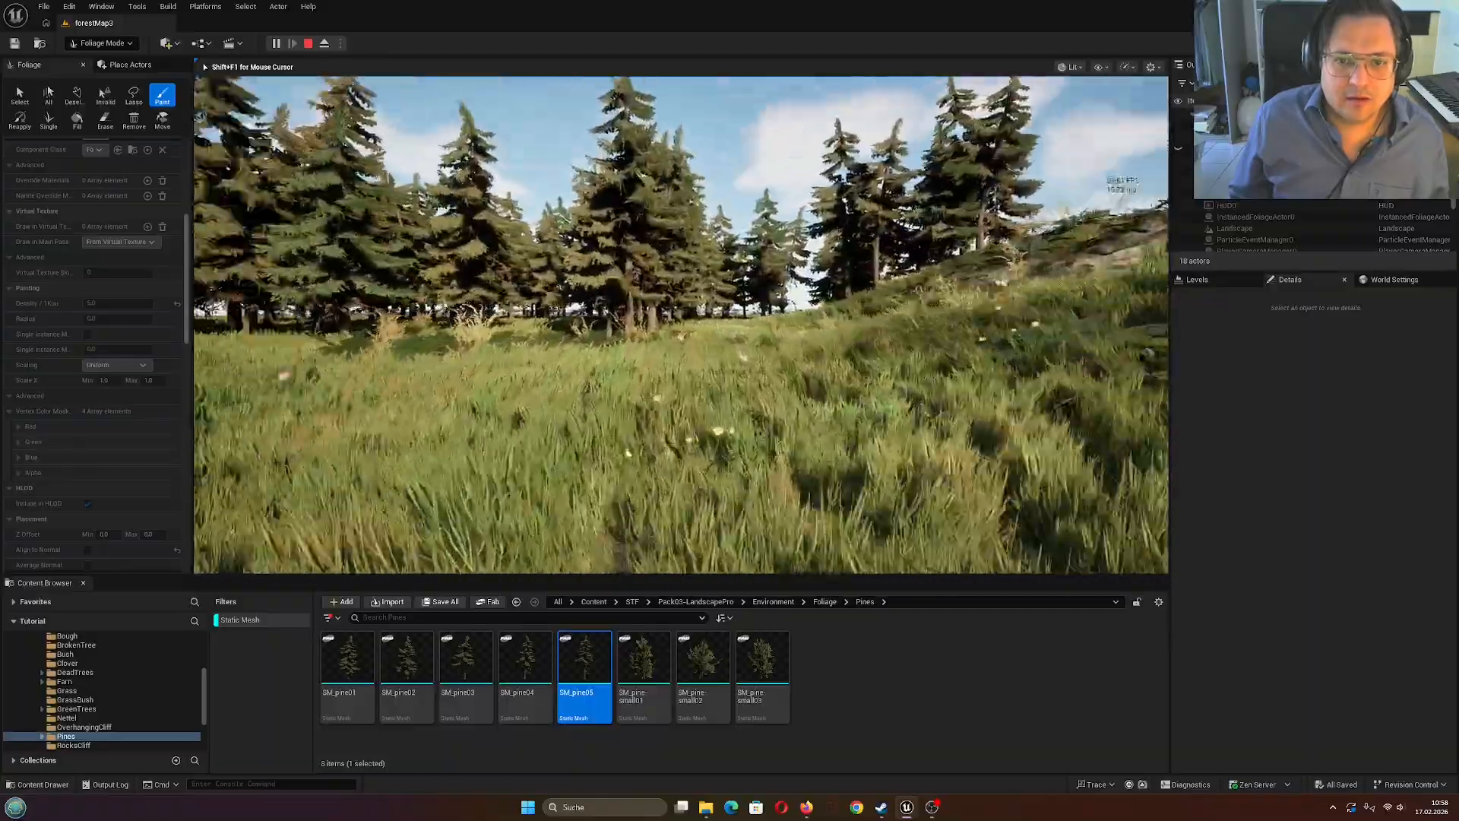
pyautogui.press('w')
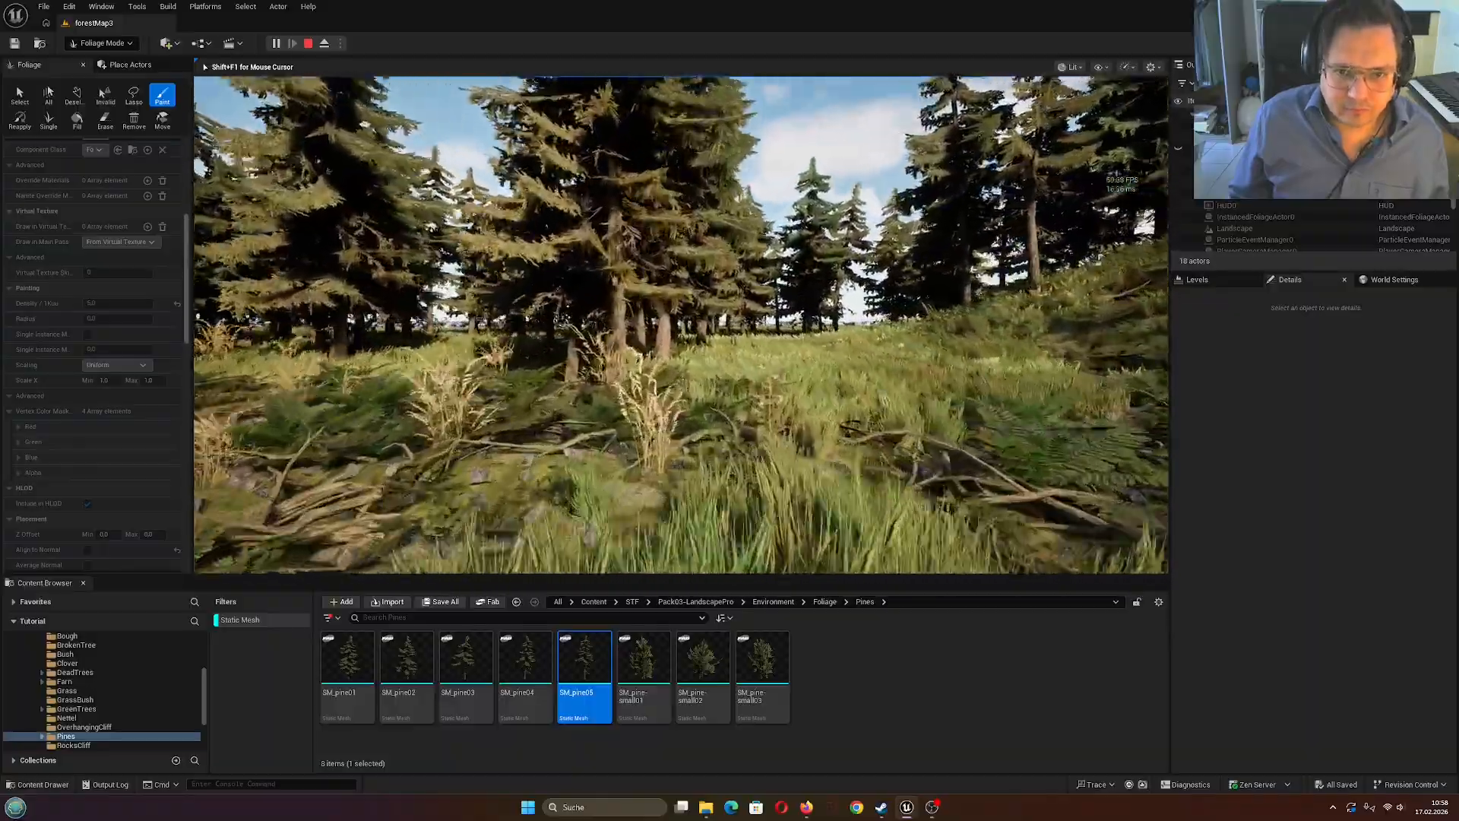
pyautogui.press('w')
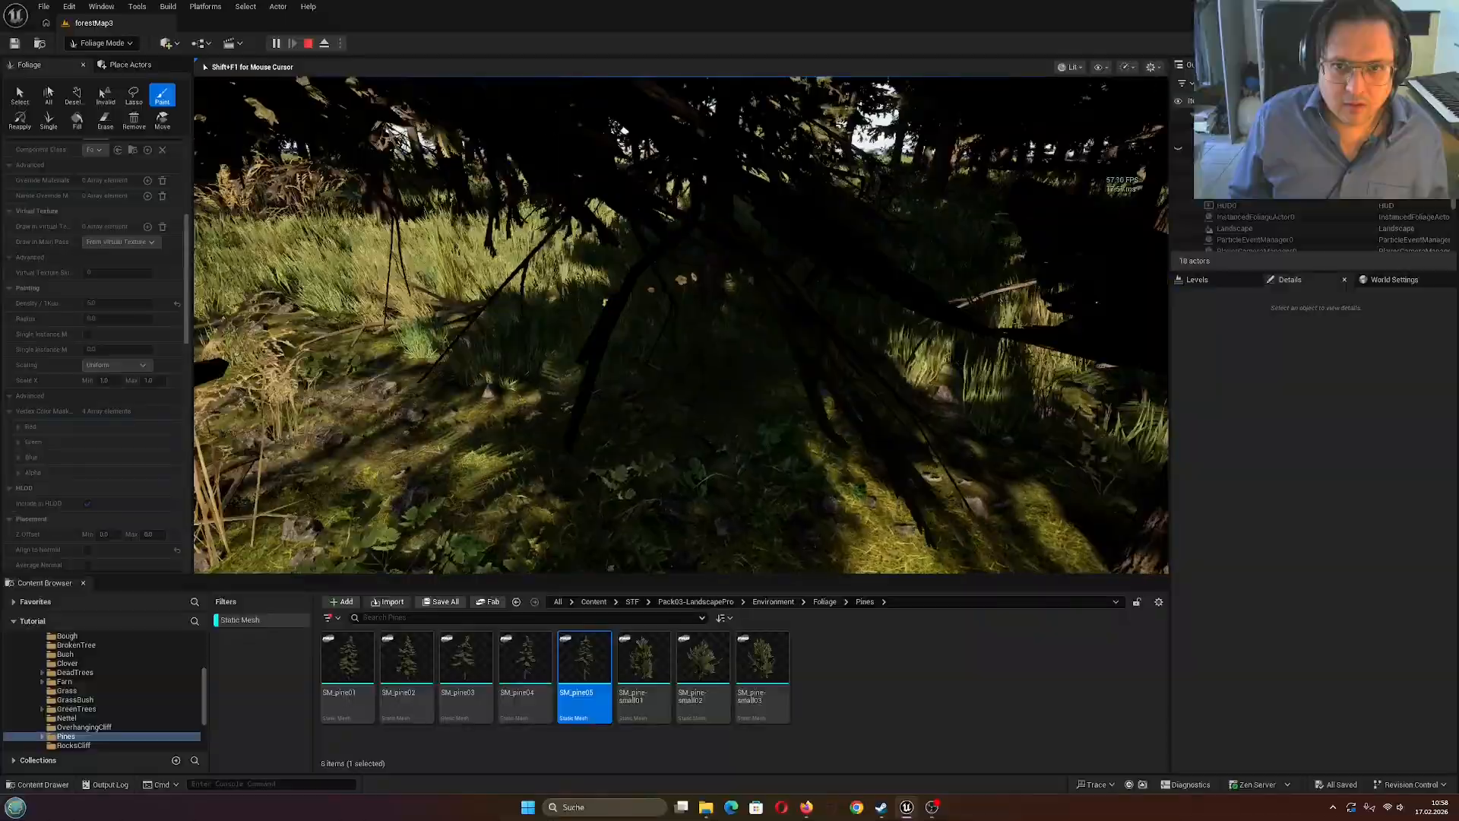
pyautogui.press('w')
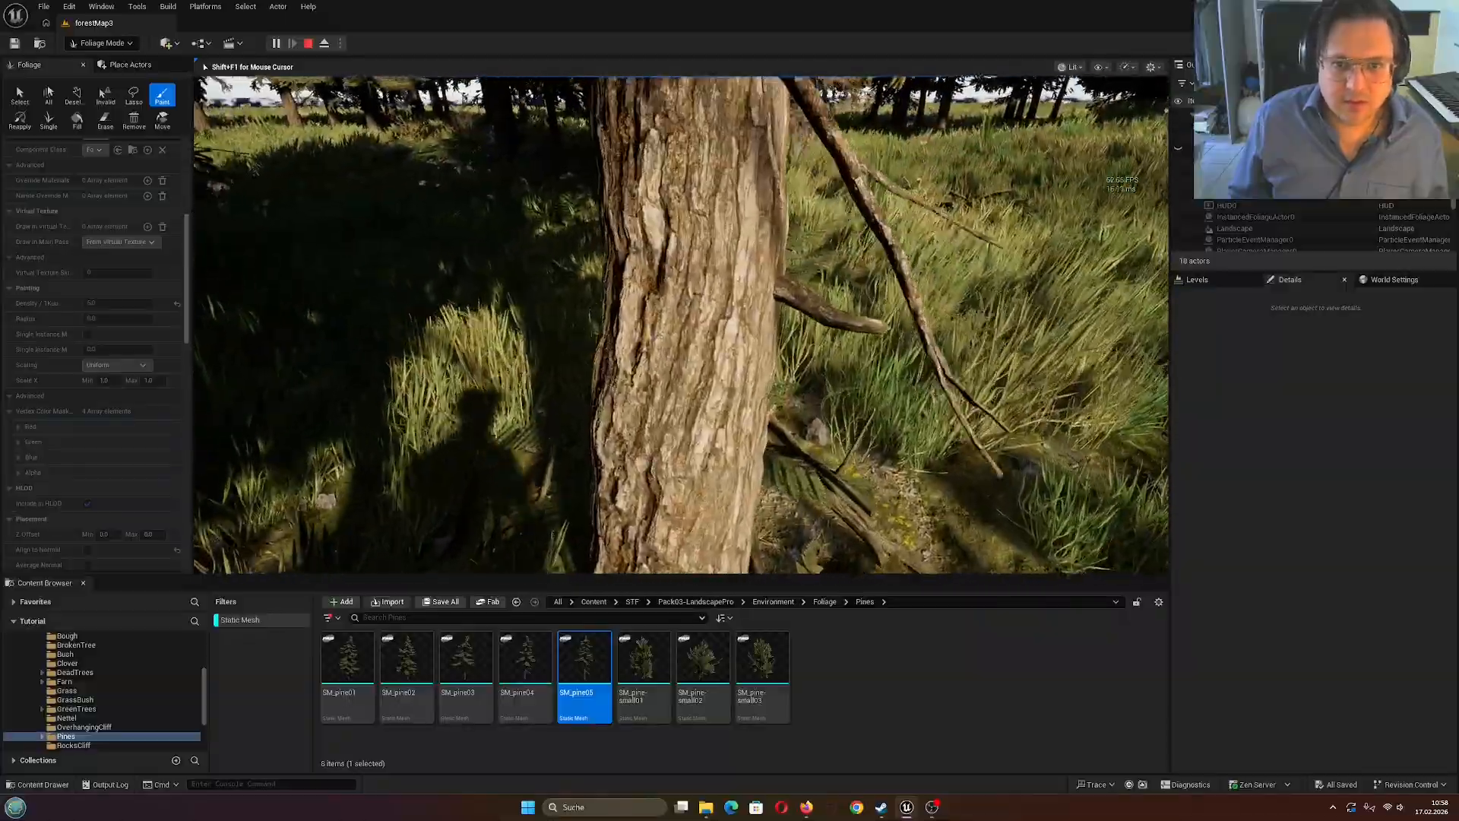
pyautogui.press('w')
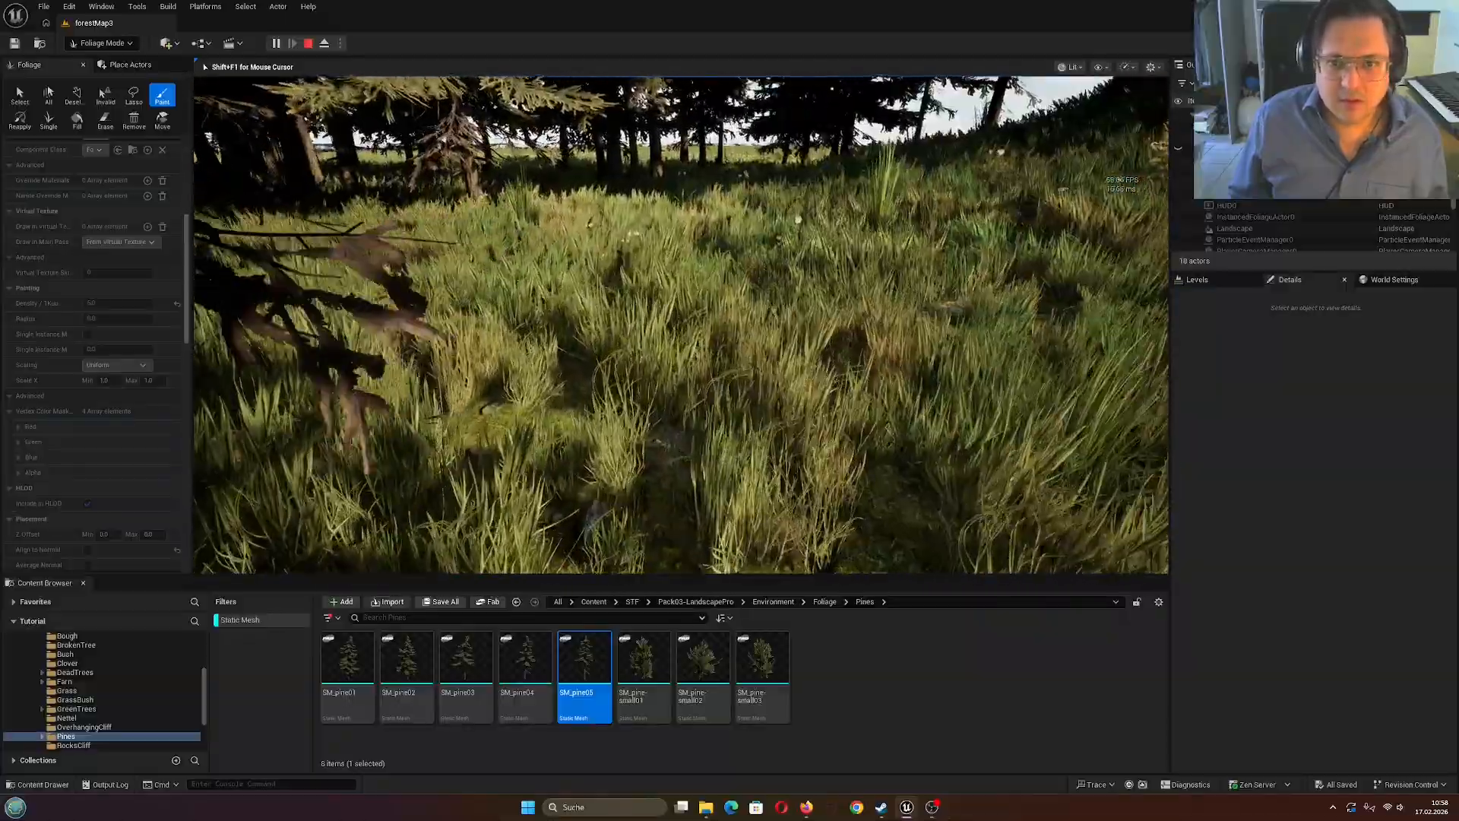
pyautogui.press('w')
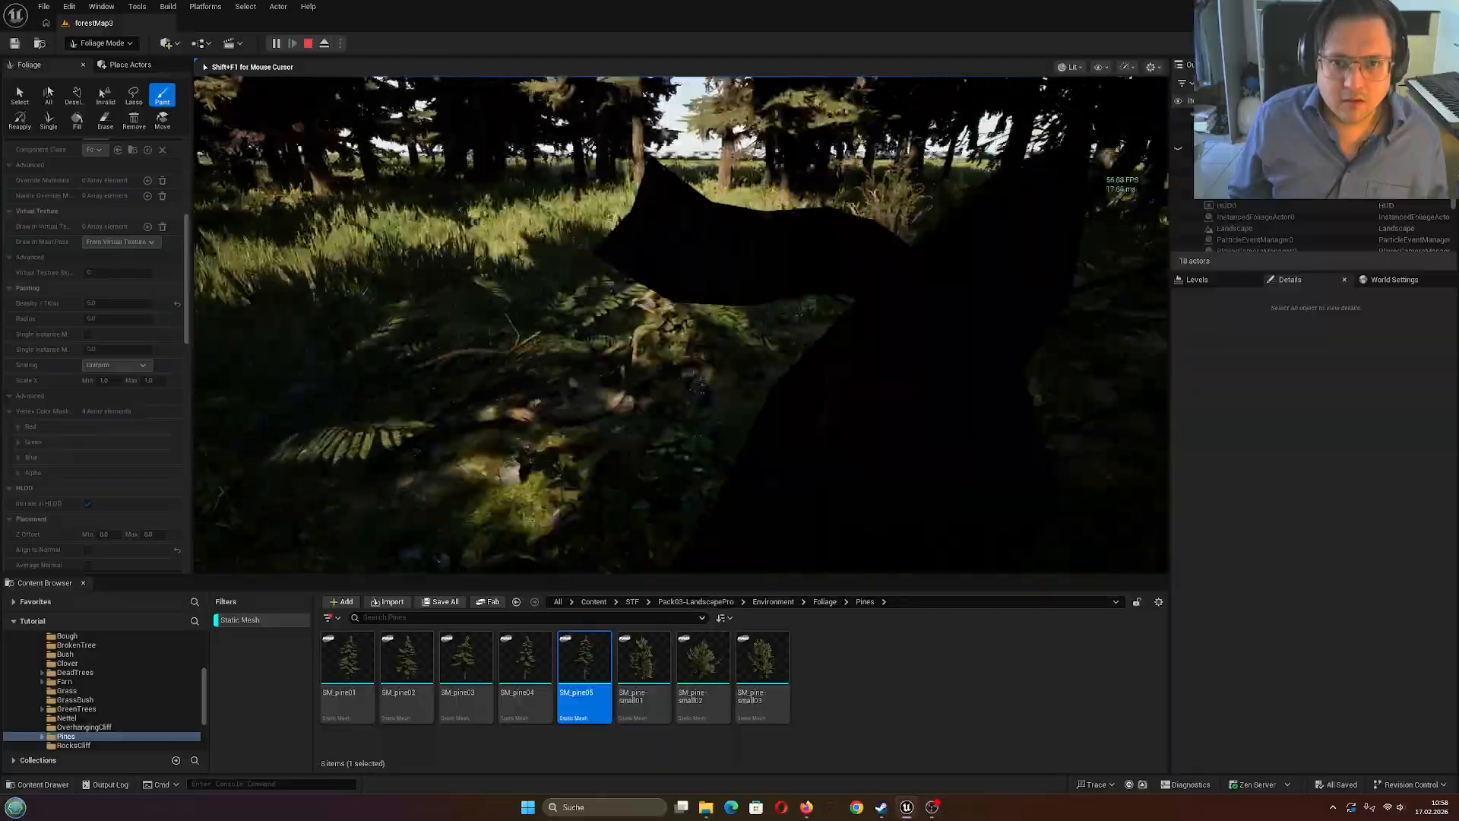
pyautogui.press('w')
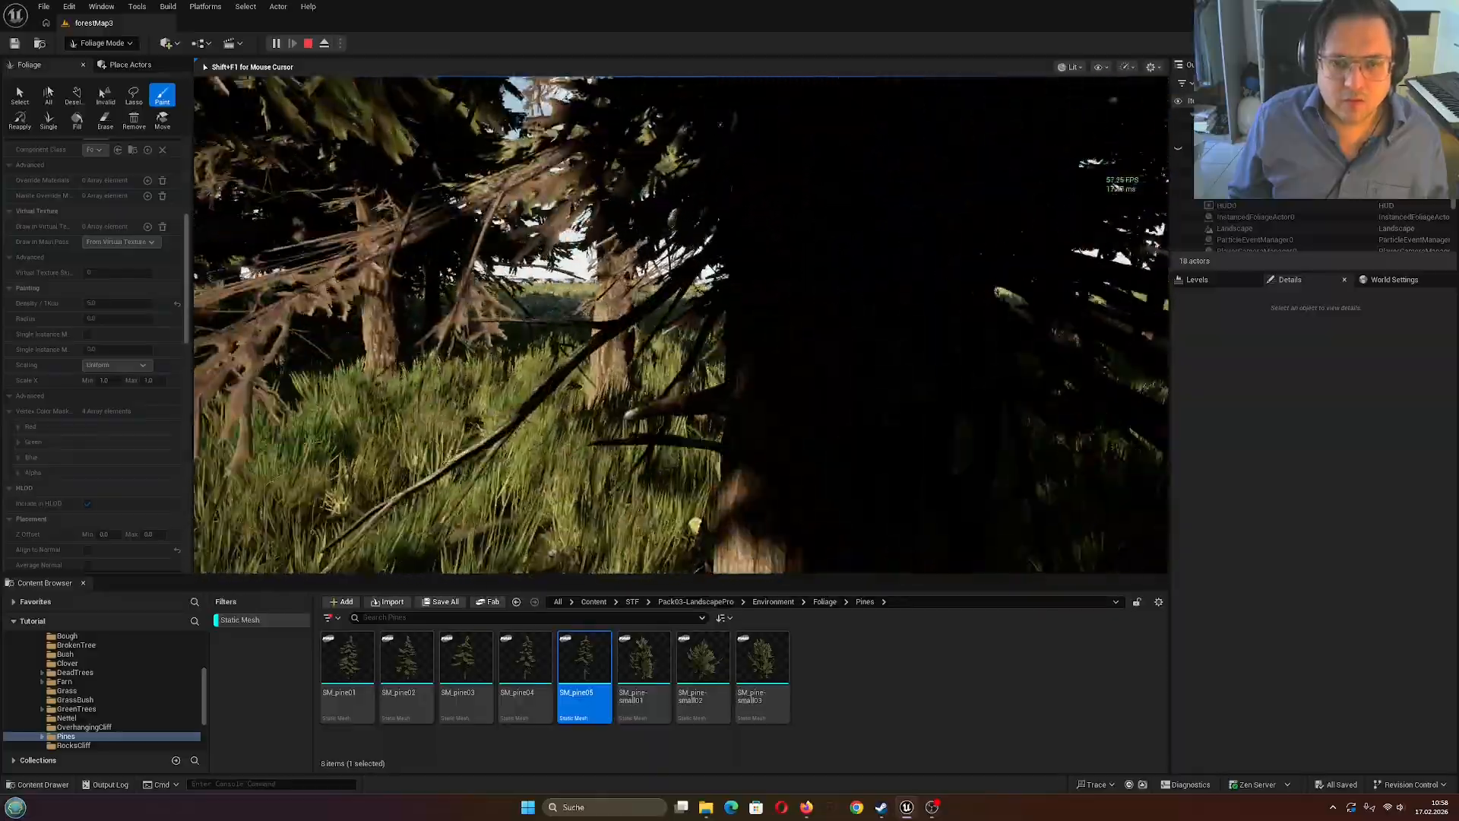
pyautogui.press('w')
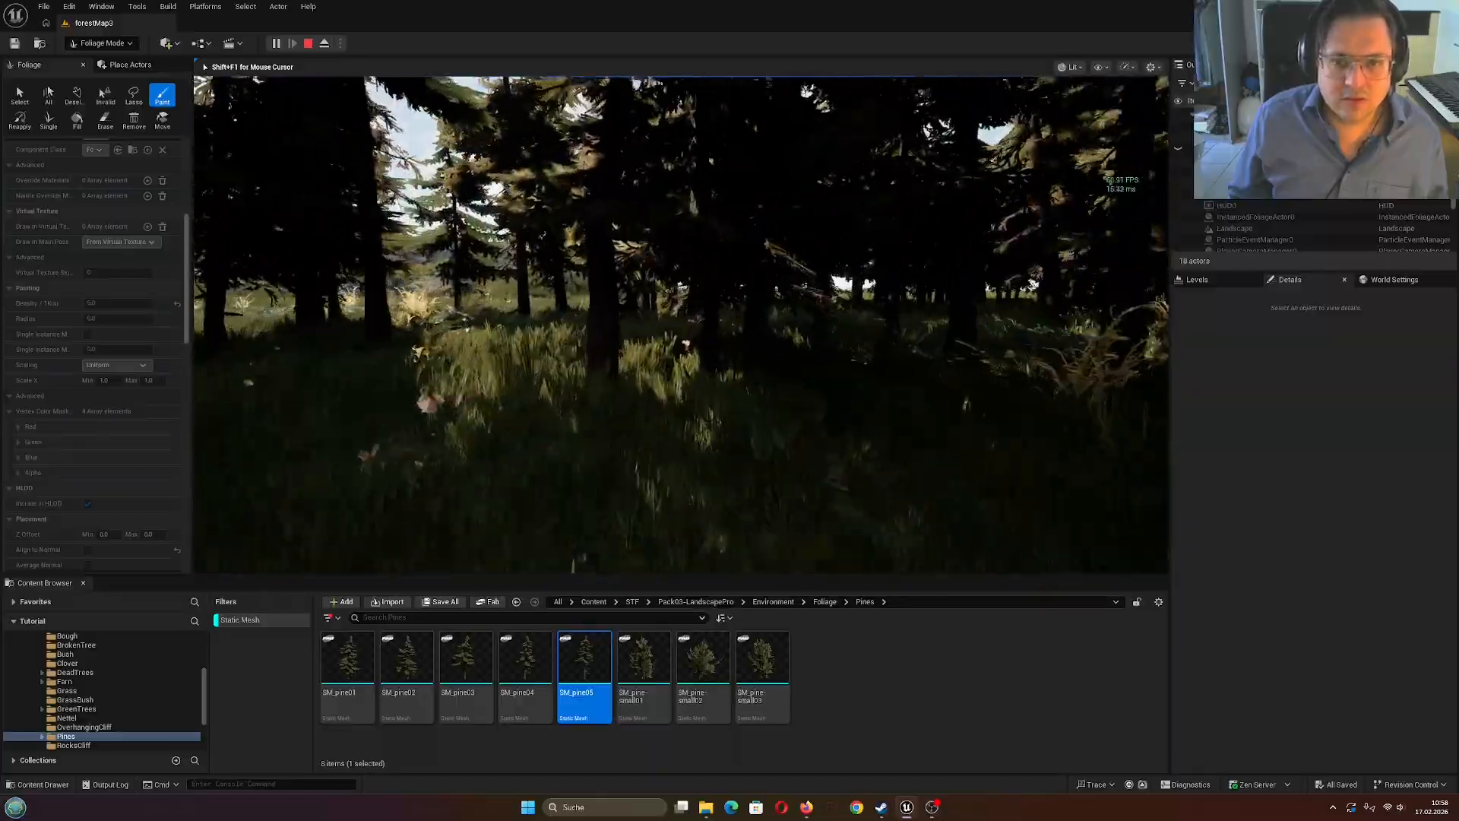
pyautogui.press('w')
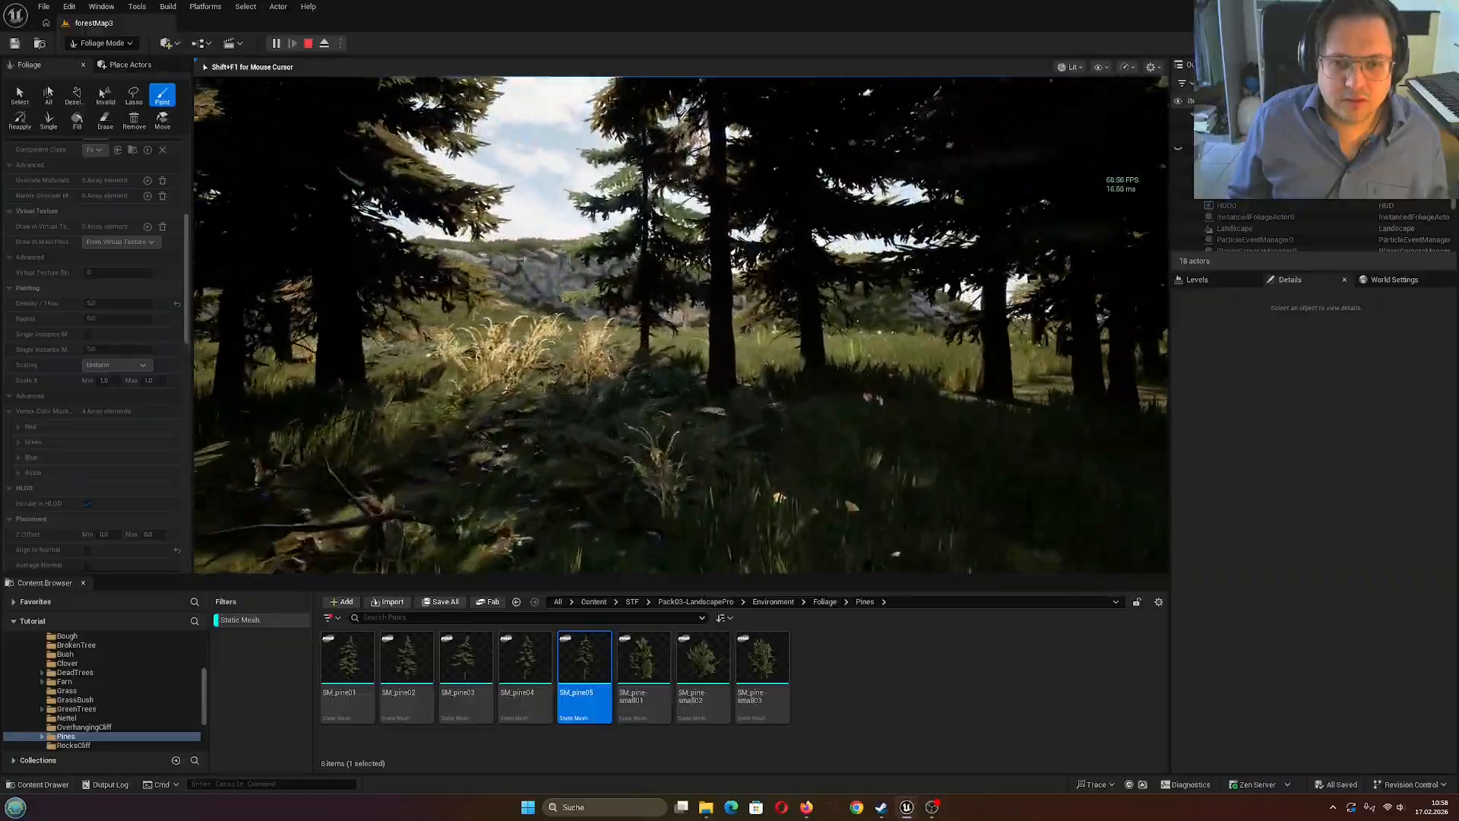
pyautogui.press('w')
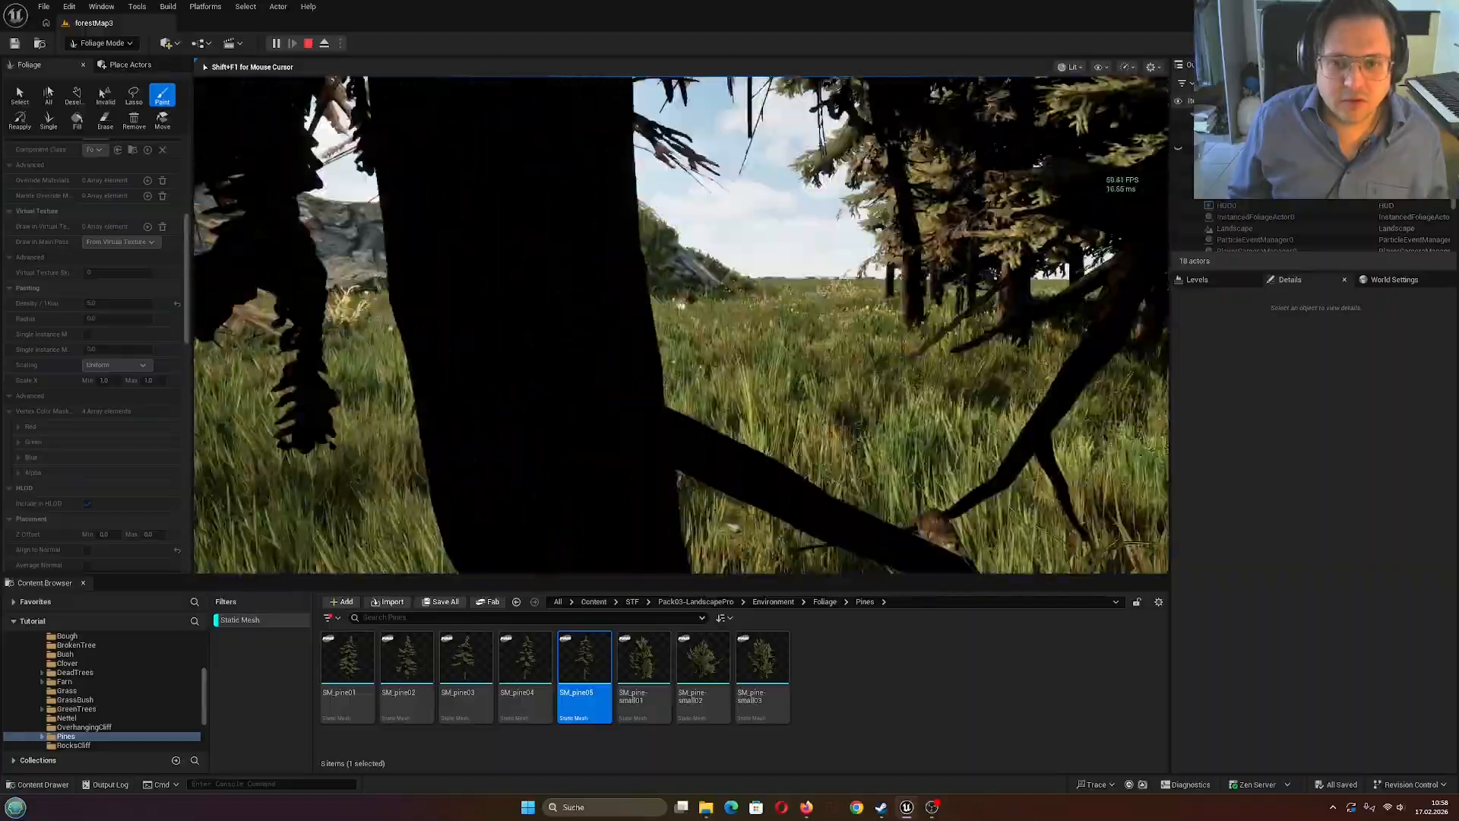
pyautogui.press('w')
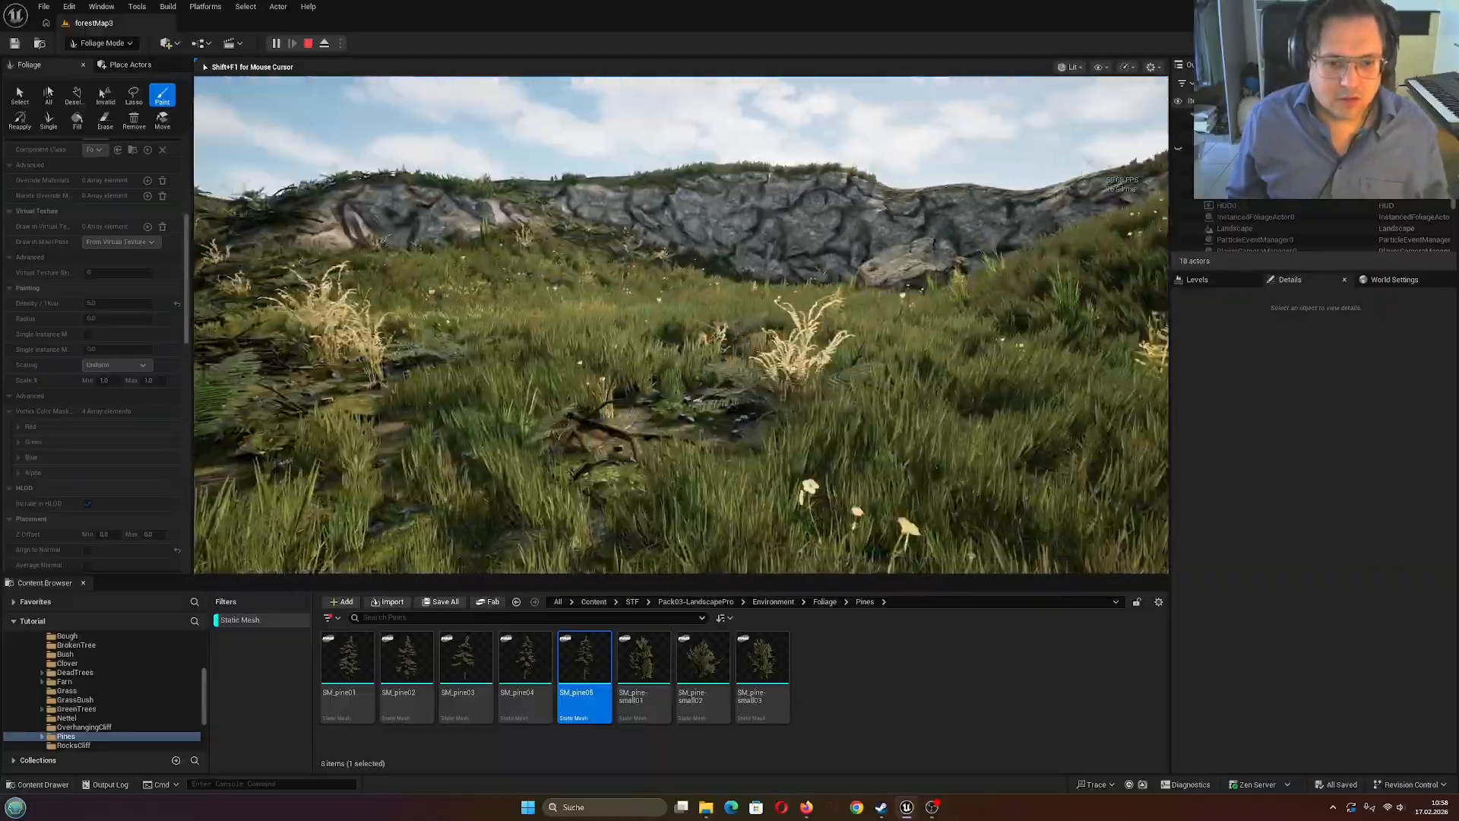
pyautogui.press('Escape')
# Switch the editor to Selection mode and frame the pine forest edge from the meadow
pyautogui.click(101, 43)
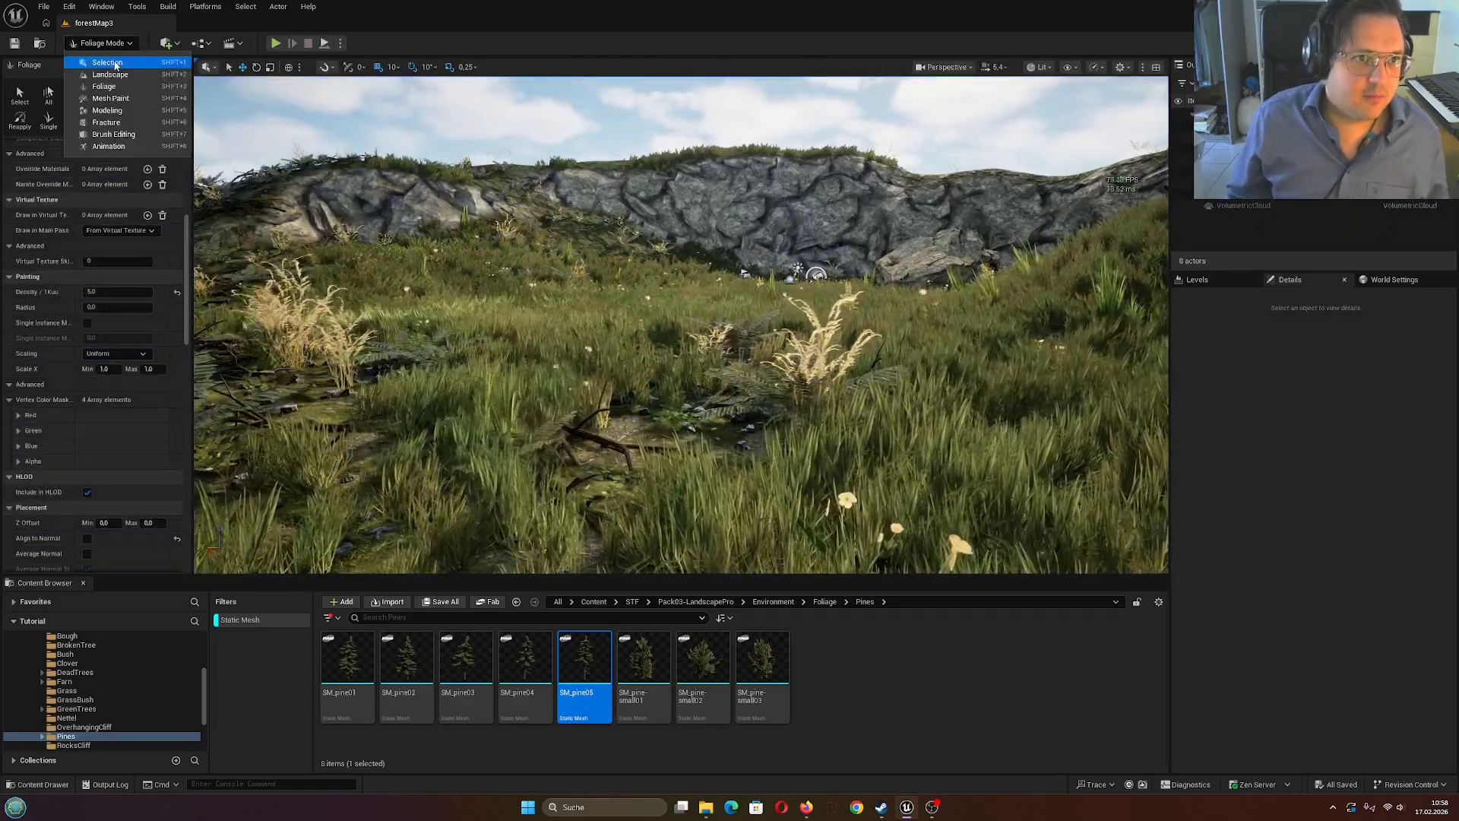
pyautogui.click(97, 59)
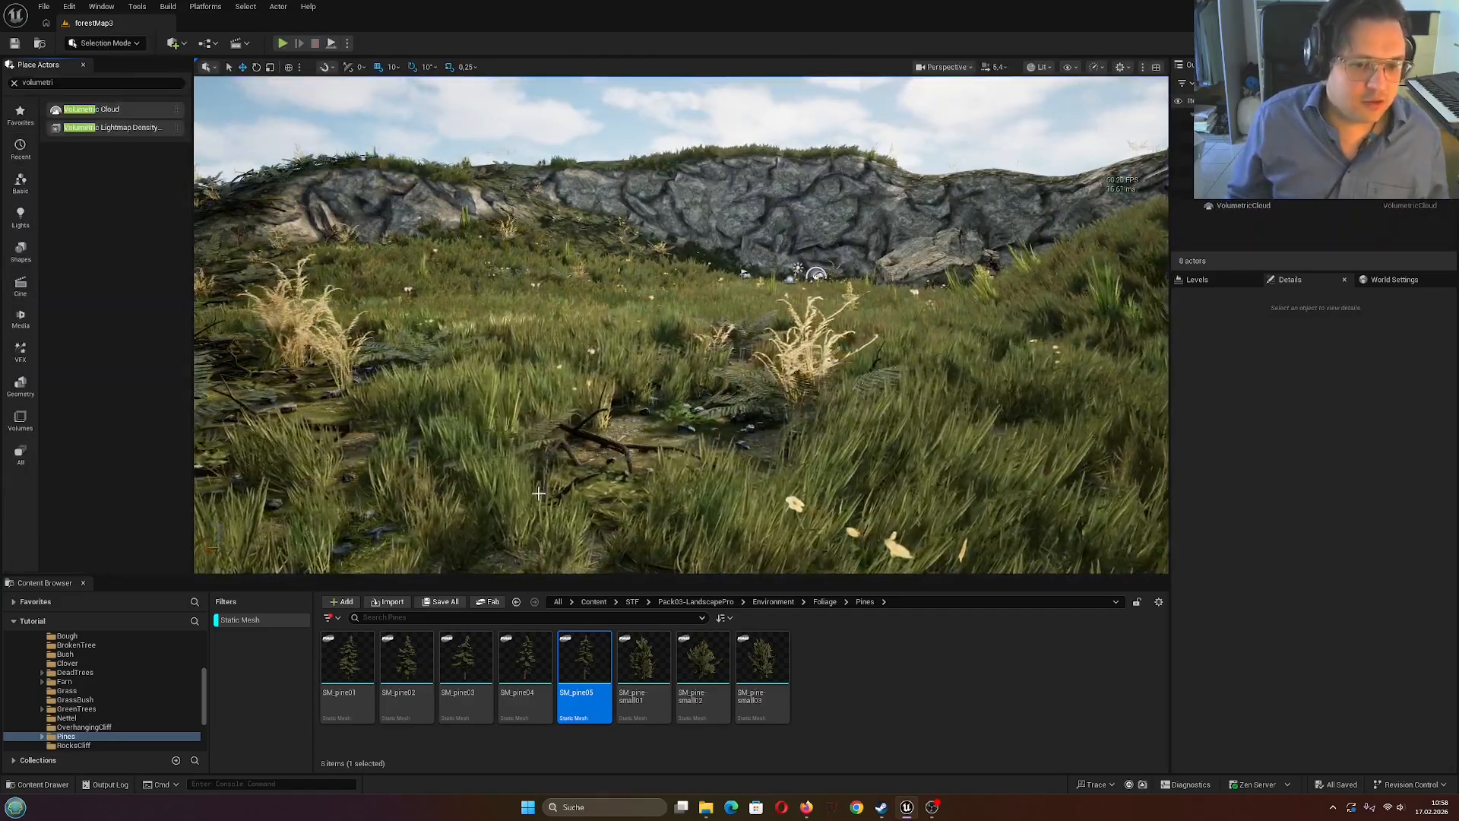
pyautogui.moveTo(486, 327); pyautogui.dragTo(411, 395, button='right')
pyautogui.press('s')
pyautogui.moveTo(684, 486); pyautogui.dragTo(621, 485, button='right')
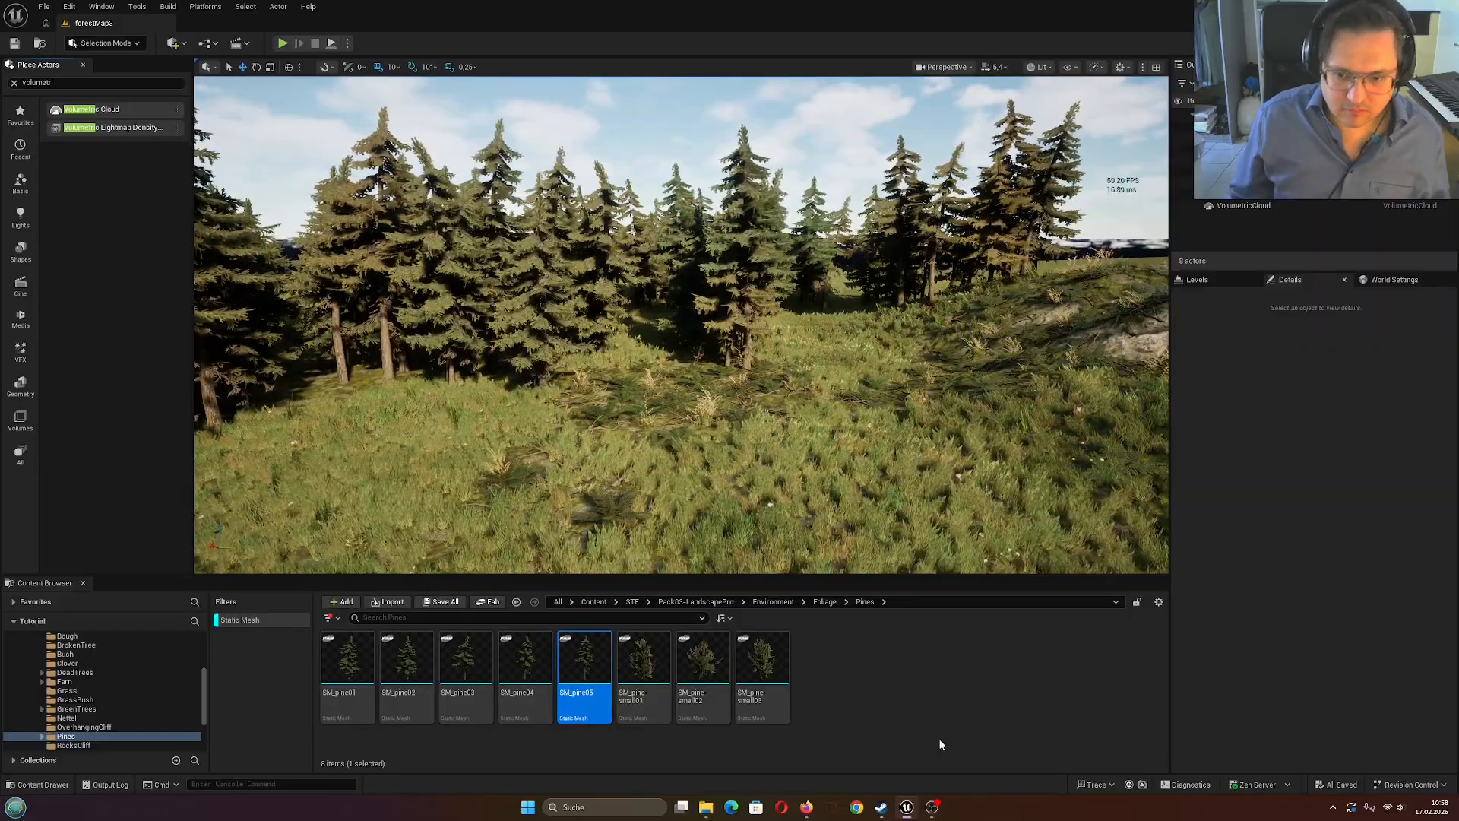
pyautogui.click(908, 808)
pyautogui.click(907, 807)
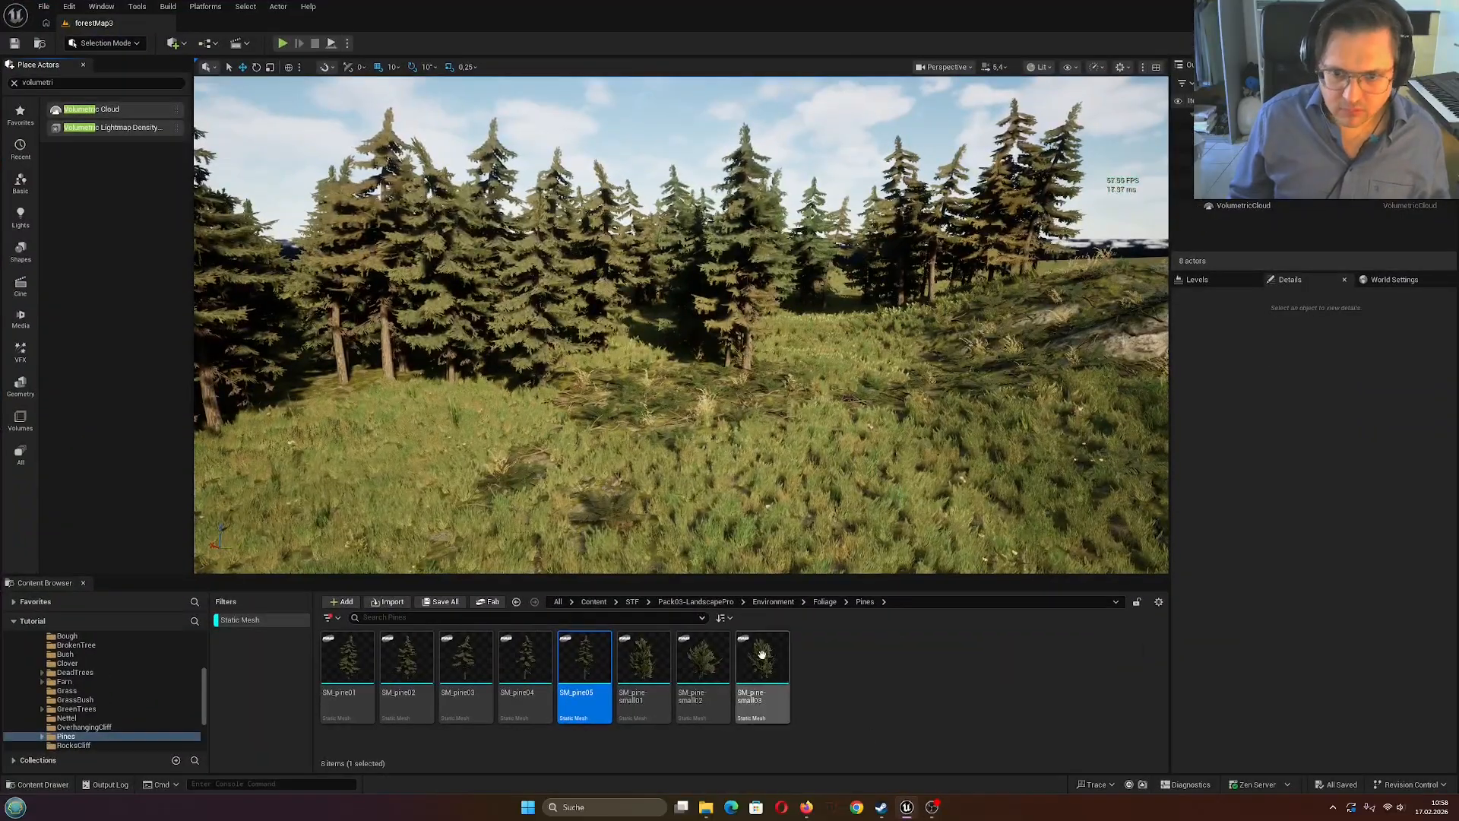
# Switch to Foliage mode and set the collision preset of the SM_pine01 foliage type to BlockAll
pyautogui.click(125, 44)
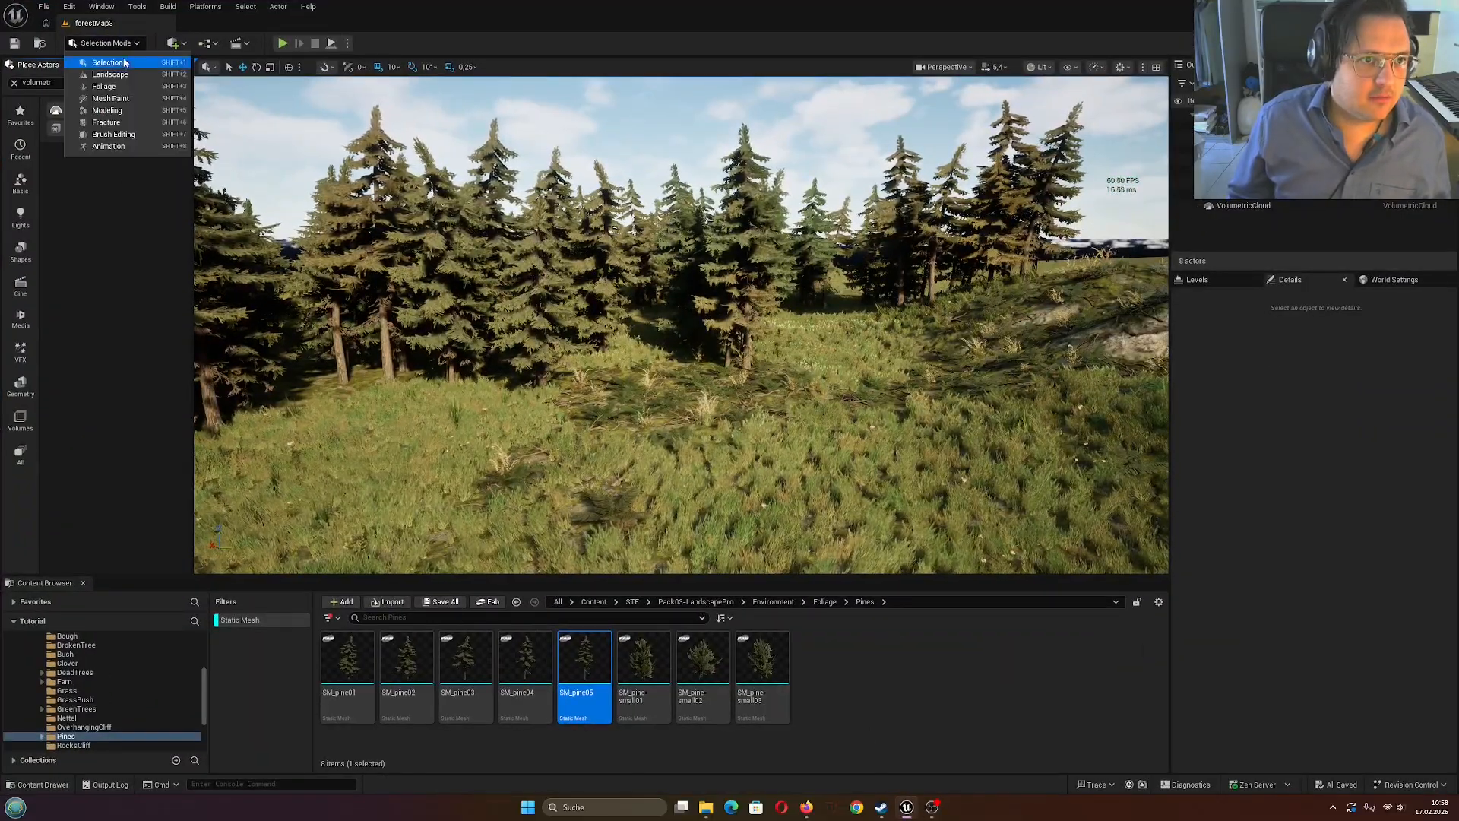
pyautogui.click(107, 86)
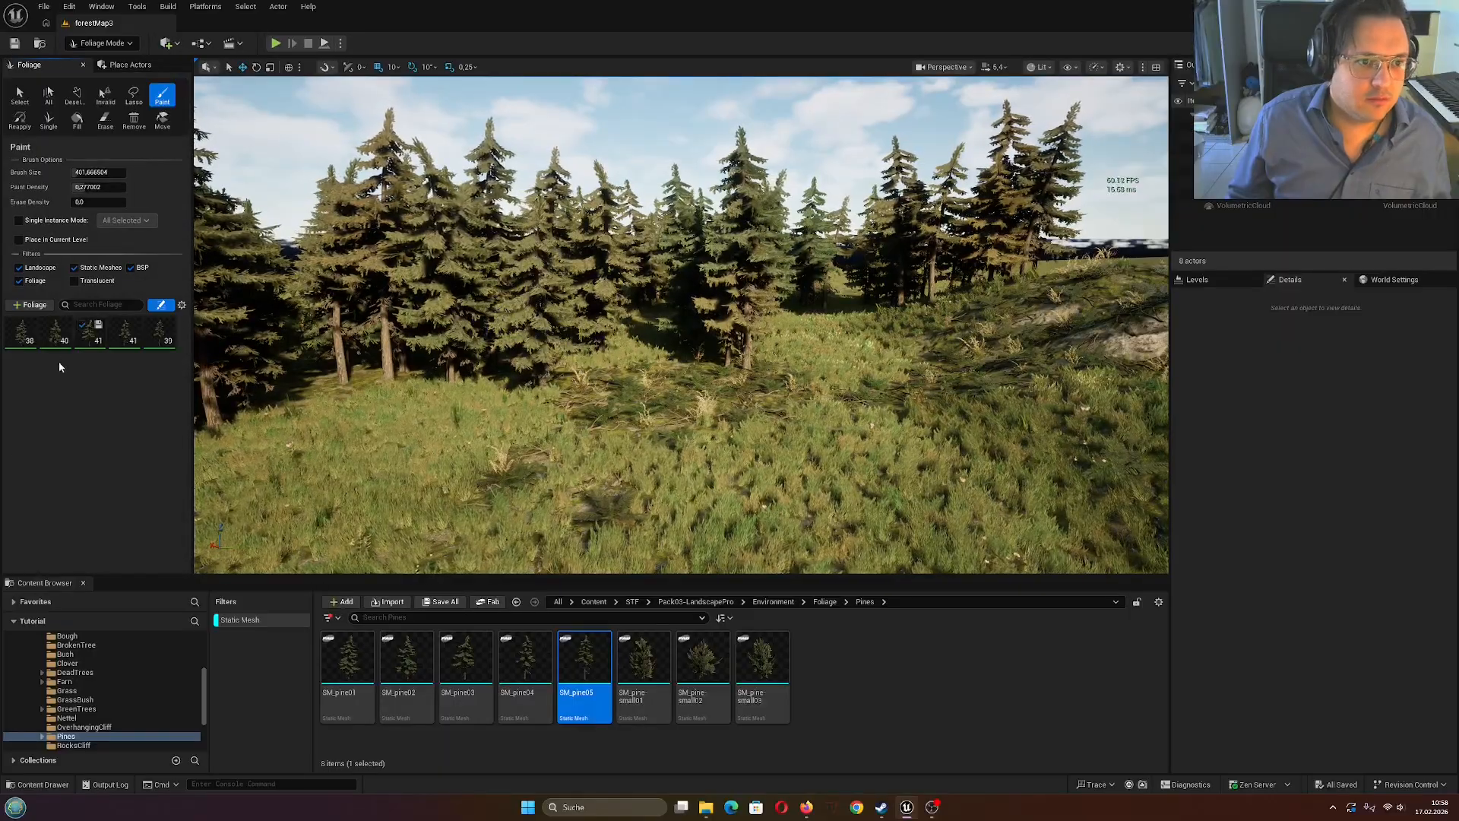
pyautogui.click(27, 342)
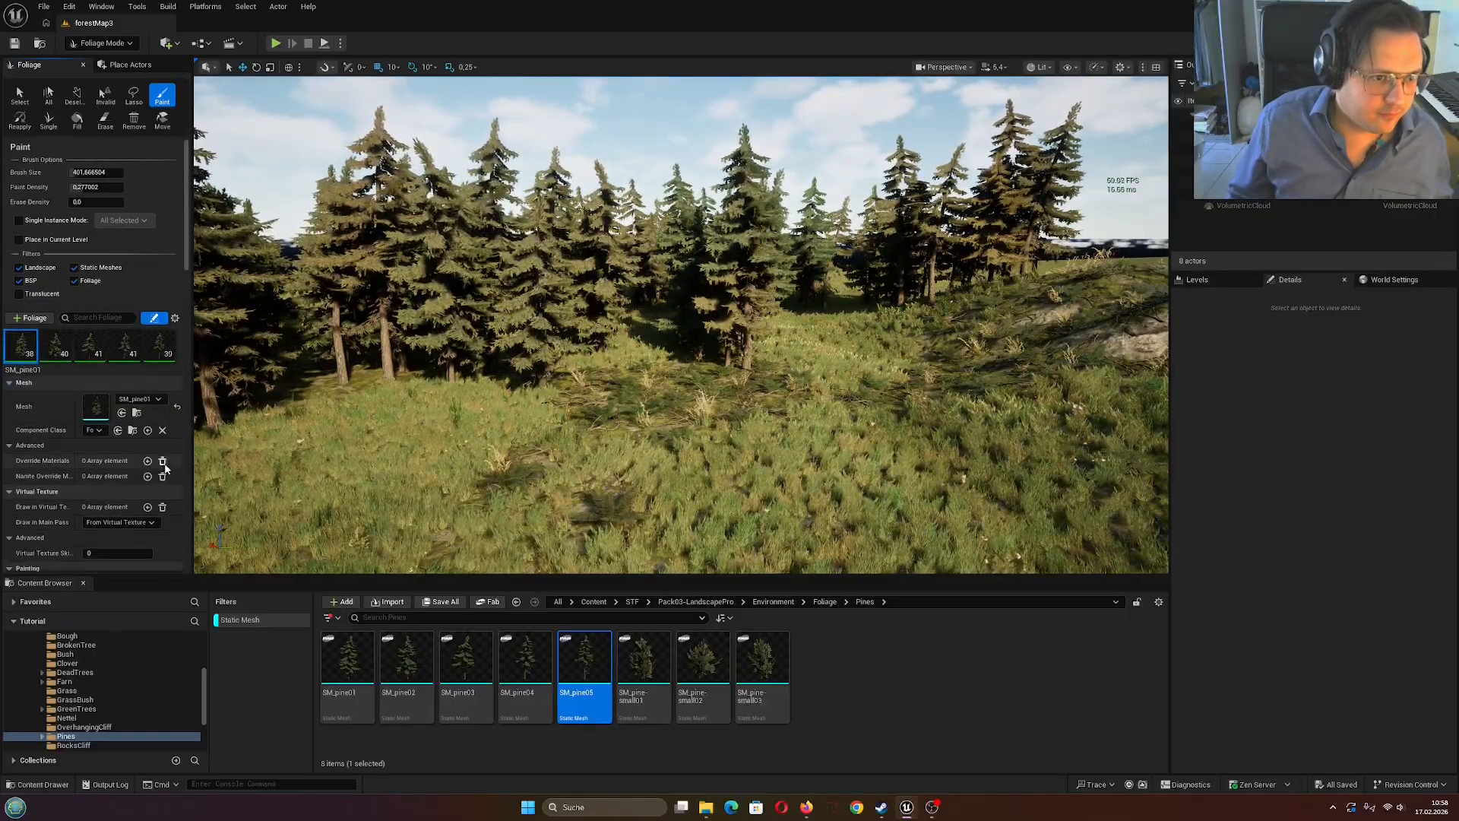
pyautogui.scroll(-2, 165, 469)
pyautogui.scroll(-12, 141, 475)
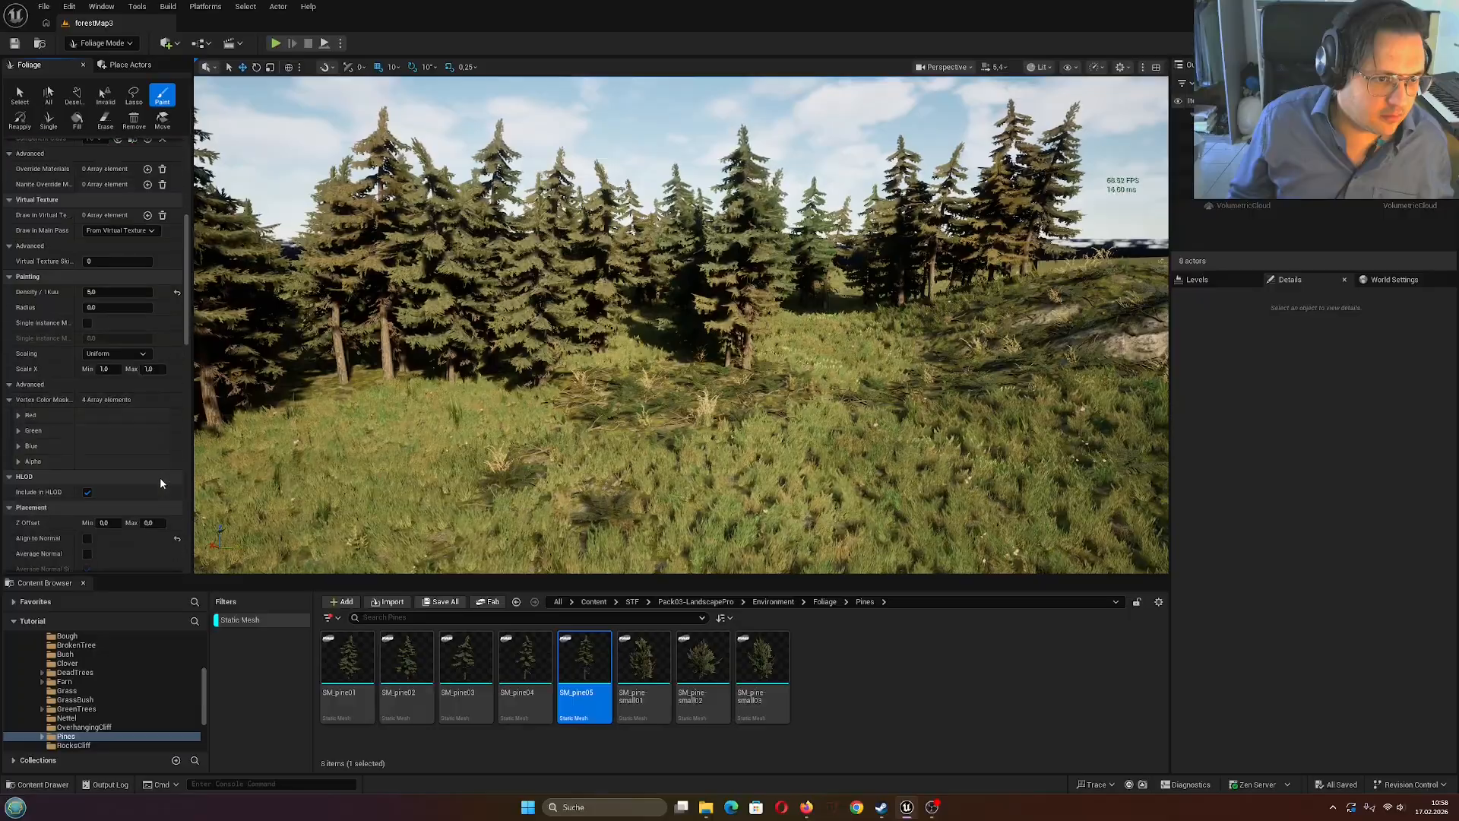
pyautogui.scroll(-9, 161, 477)
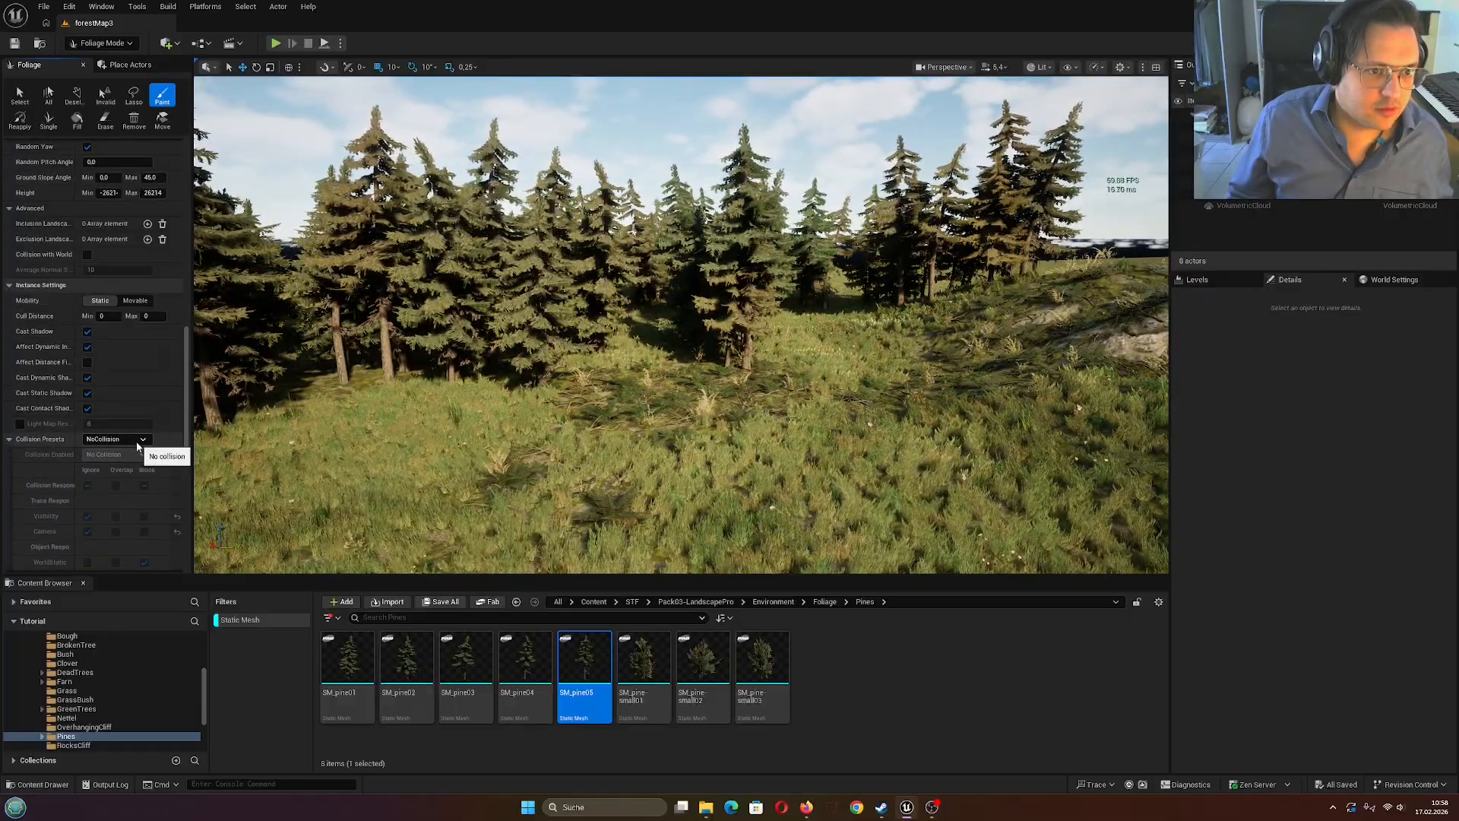
pyautogui.click(137, 440)
pyautogui.click(99, 473)
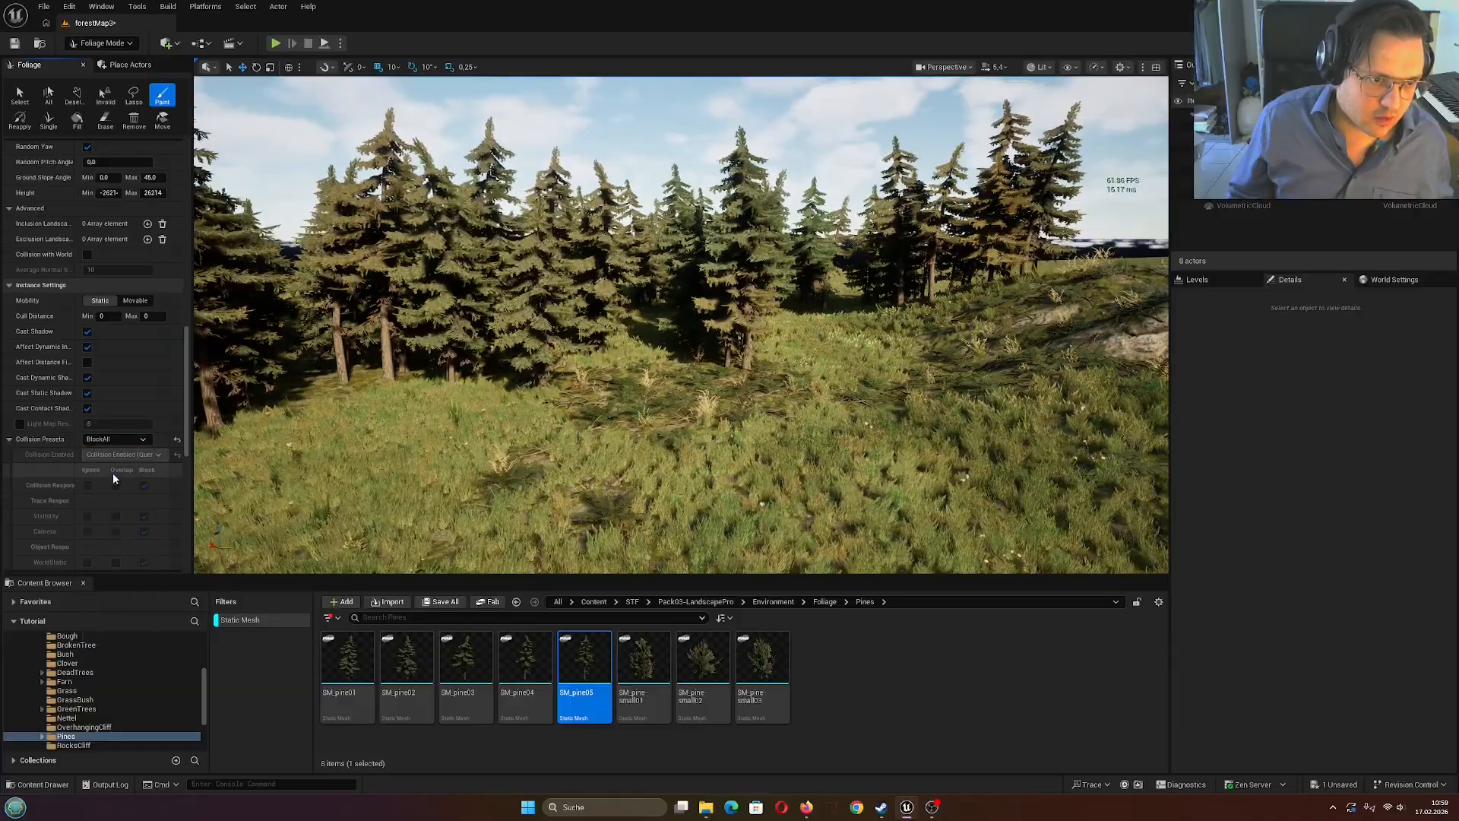
# Set the collision preset of the SM_pine02 foliage type to BlockAll
pyautogui.scroll(15, 131, 399)
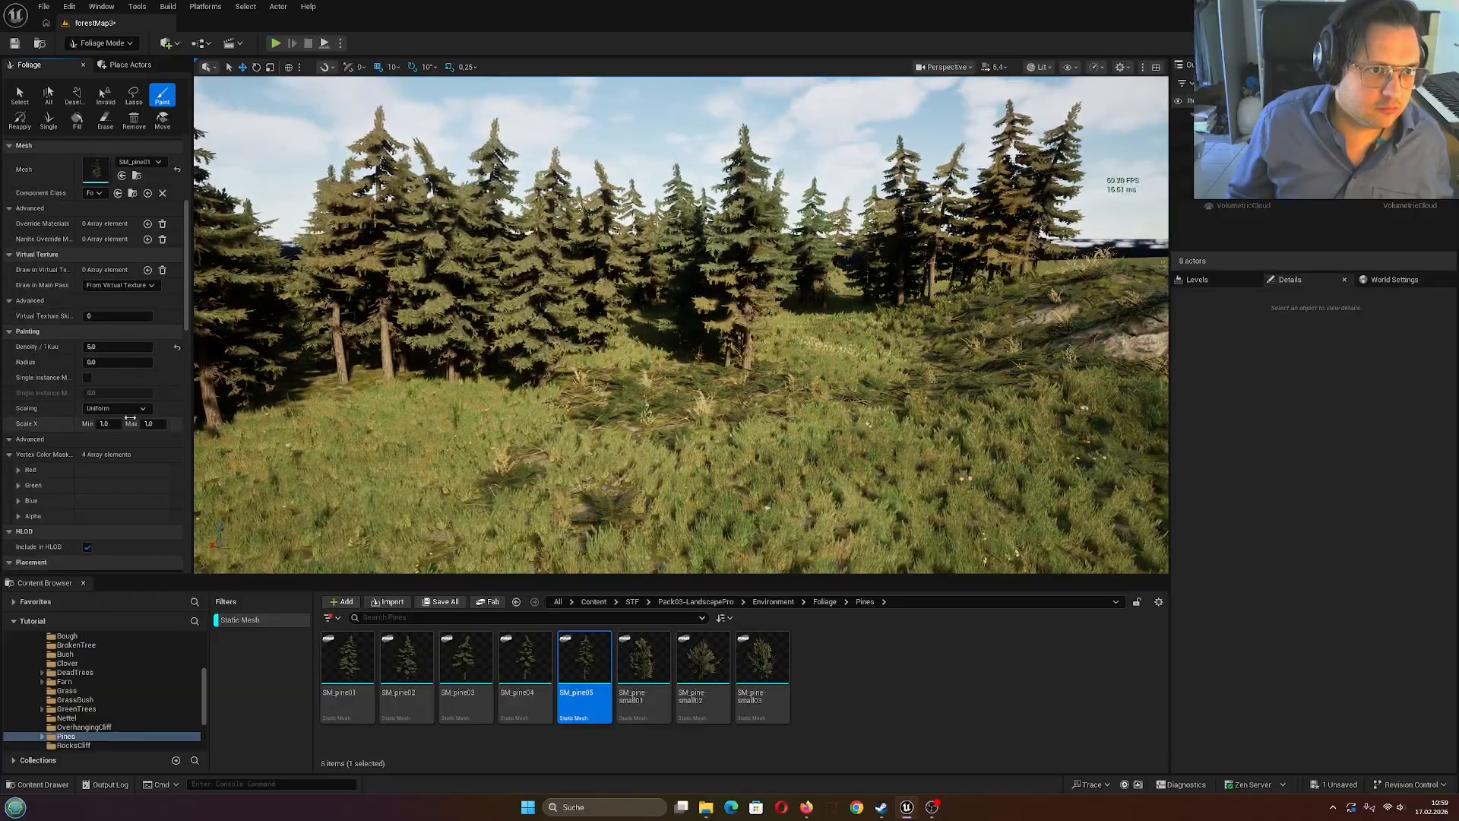
pyautogui.scroll(3, 130, 416)
pyautogui.scroll(-15, 85, 400)
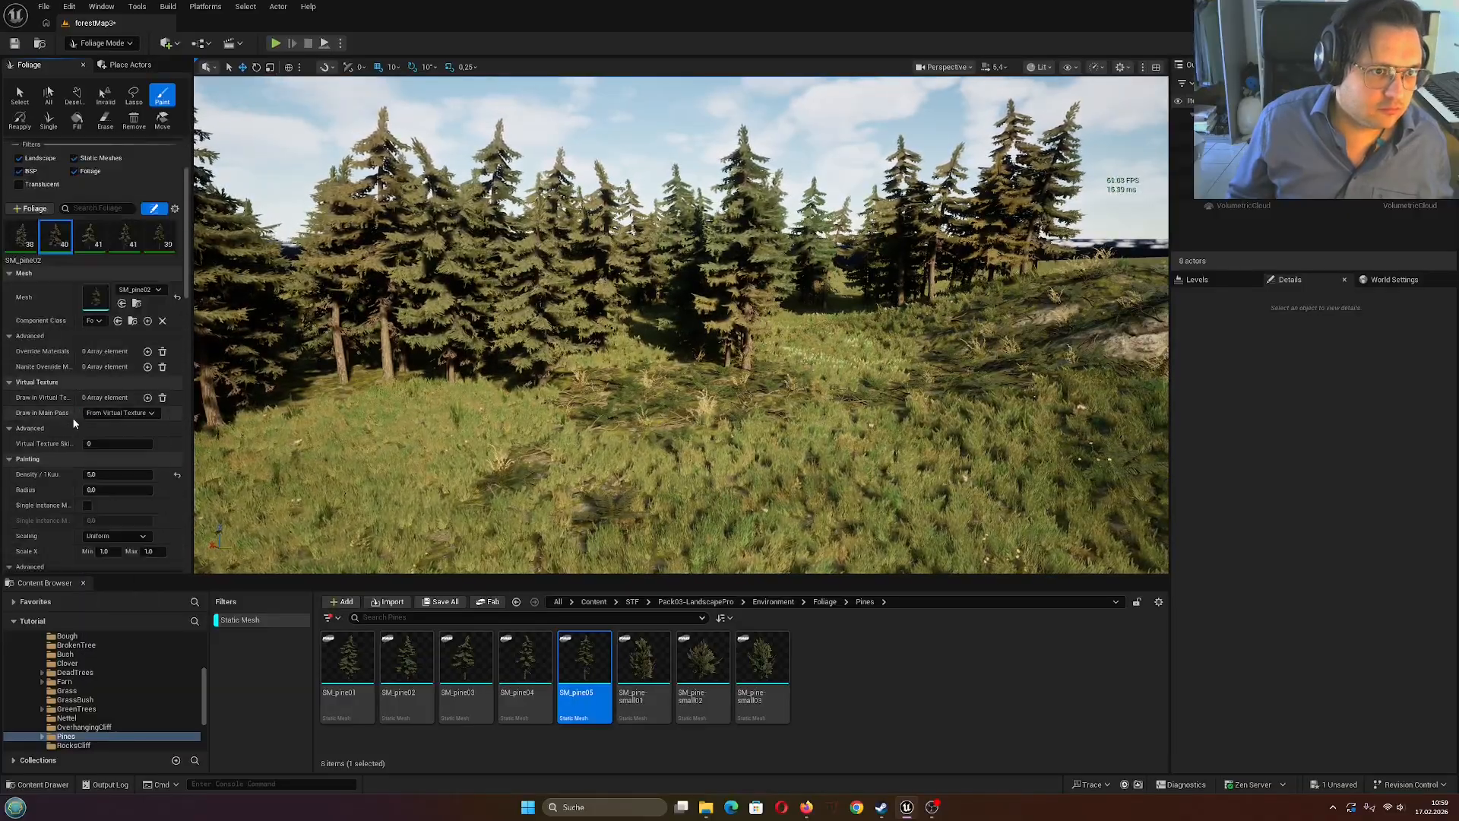
pyautogui.scroll(-12, 102, 442)
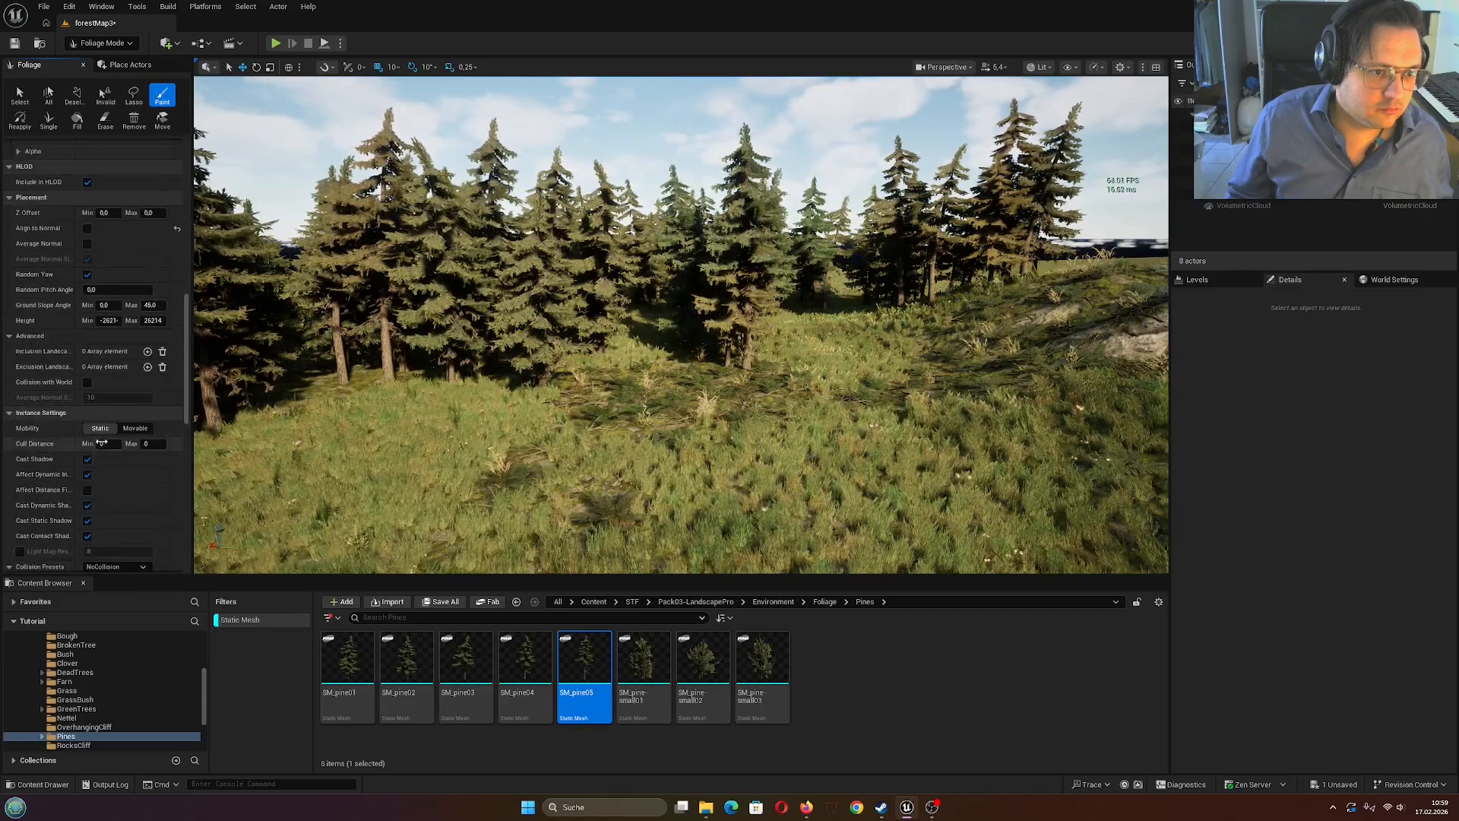
pyautogui.click(118, 408)
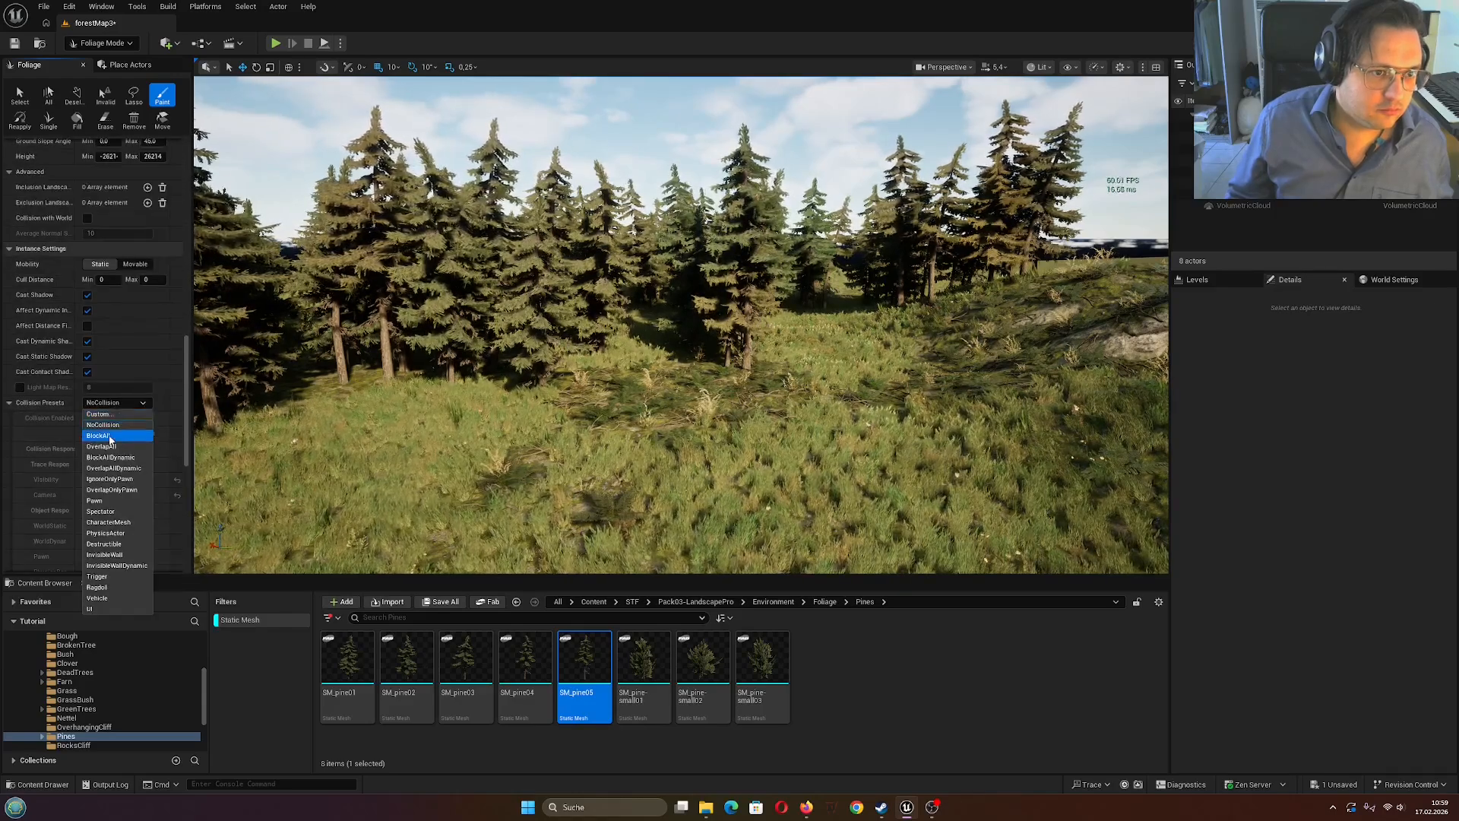
pyautogui.click(114, 433)
# Set the collision preset of the SM_pine03 foliage type to BlockAll
pyautogui.scroll(5, 118, 424)
pyautogui.scroll(15, 117, 424)
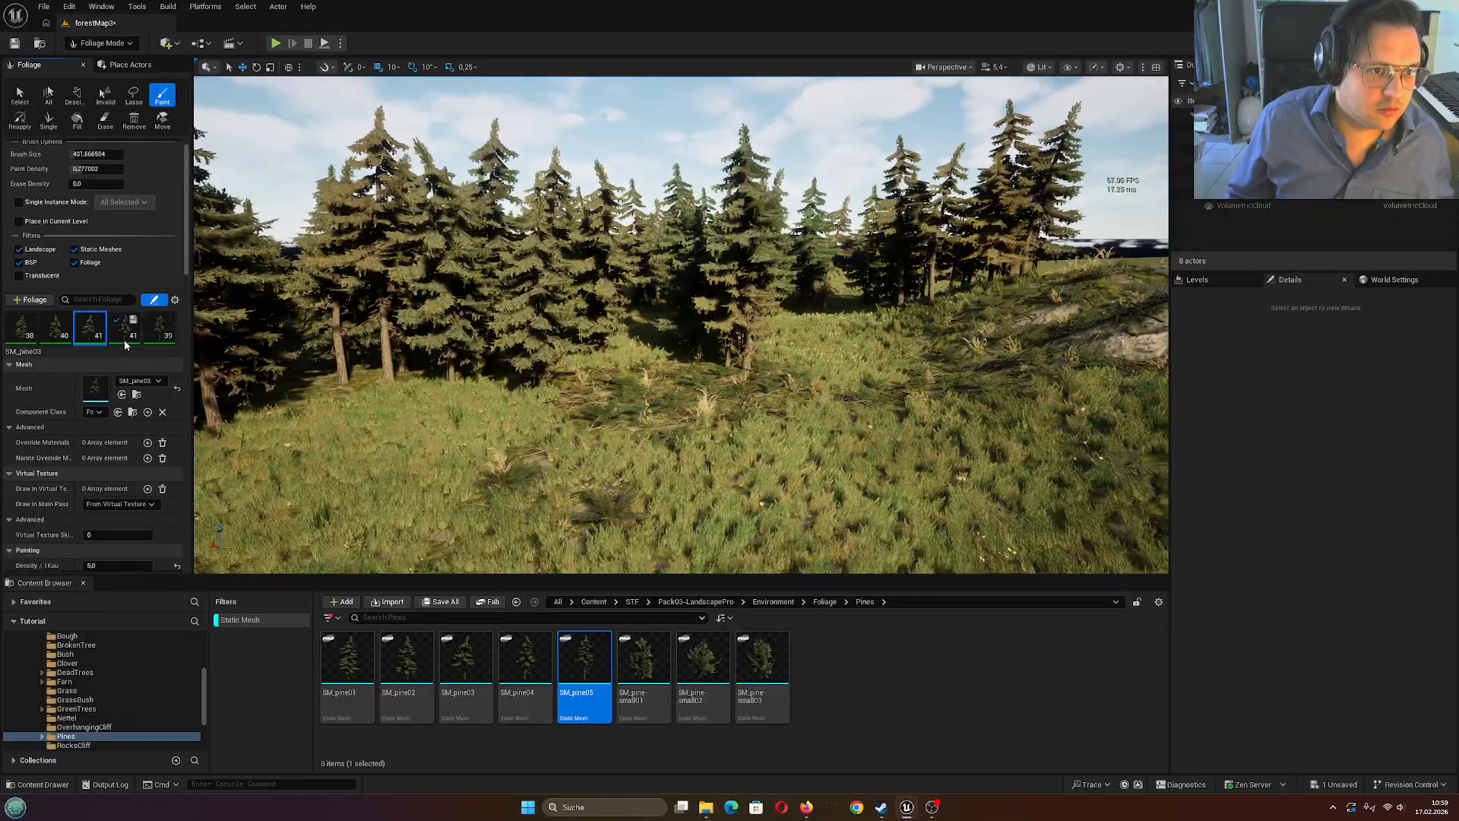
pyautogui.moveTo(187, 261); pyautogui.dragTo(180, 447)
pyautogui.scroll(-1, 161, 439)
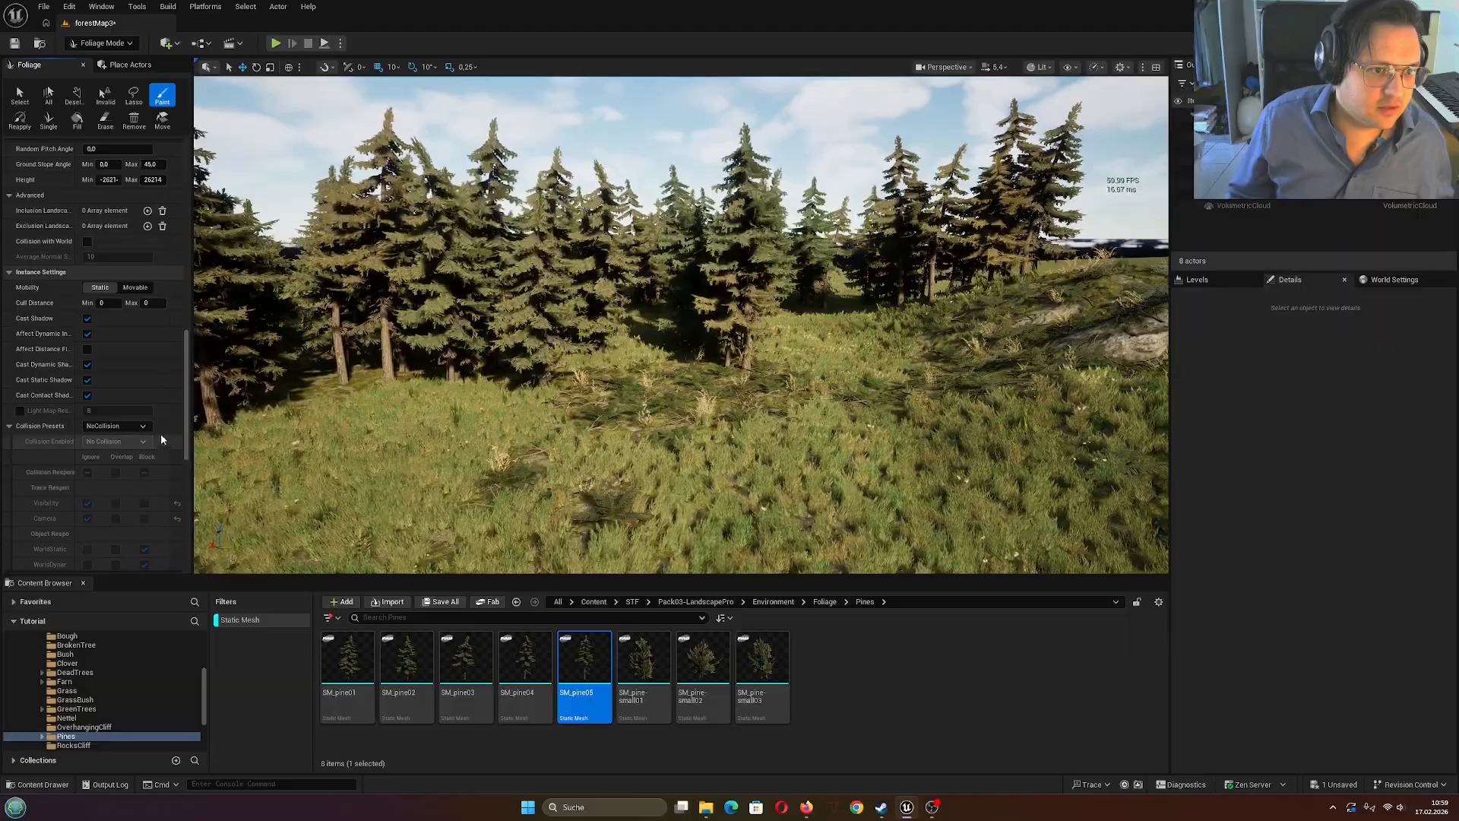
pyautogui.click(136, 427)
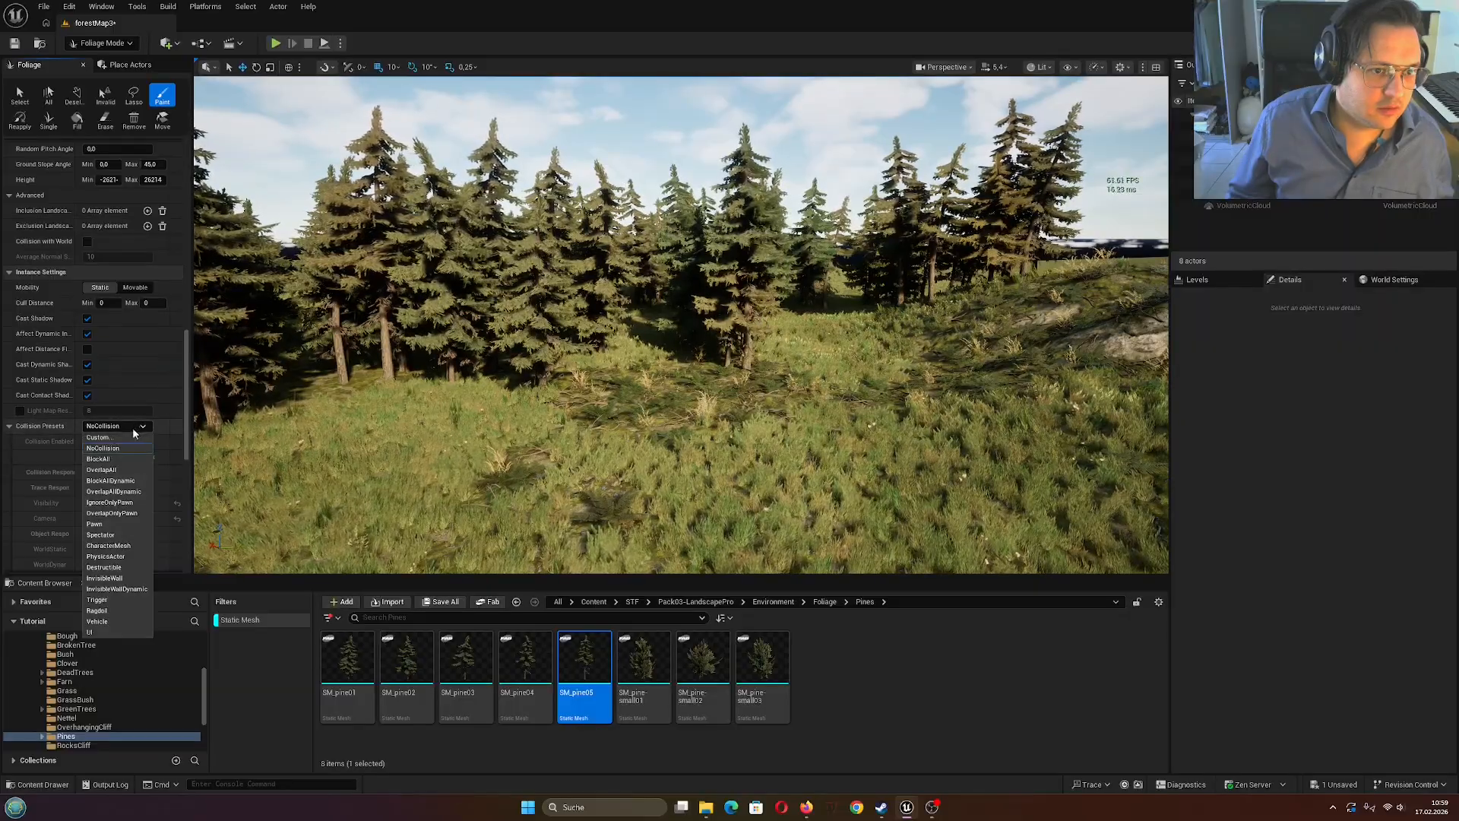
pyautogui.click(99, 459)
# Set the collision preset of the SM_pine04 foliage type to BlockAll
pyautogui.moveTo(187, 403); pyautogui.dragTo(198, 225)
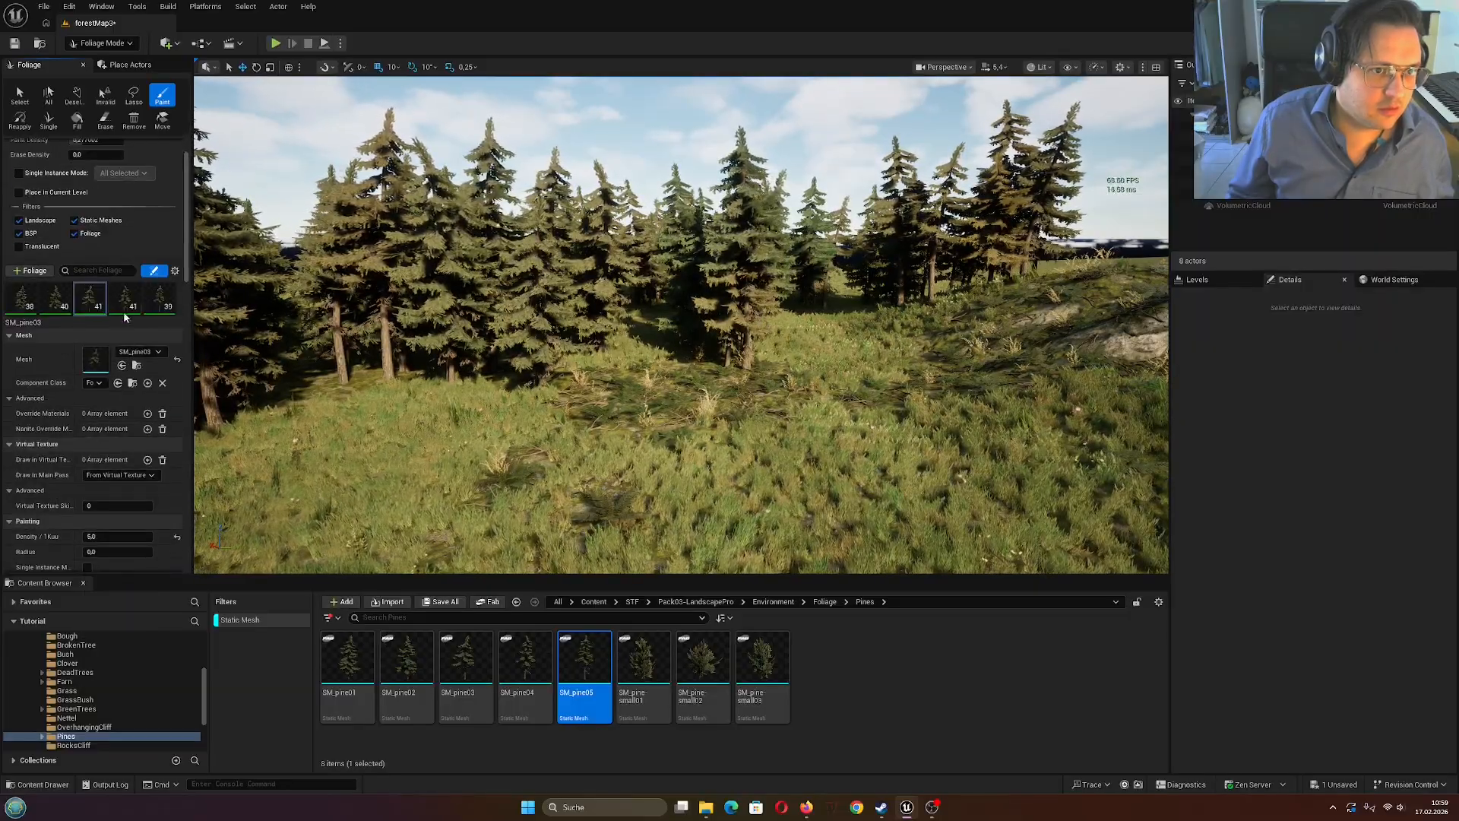
pyautogui.scroll(-15, 152, 342)
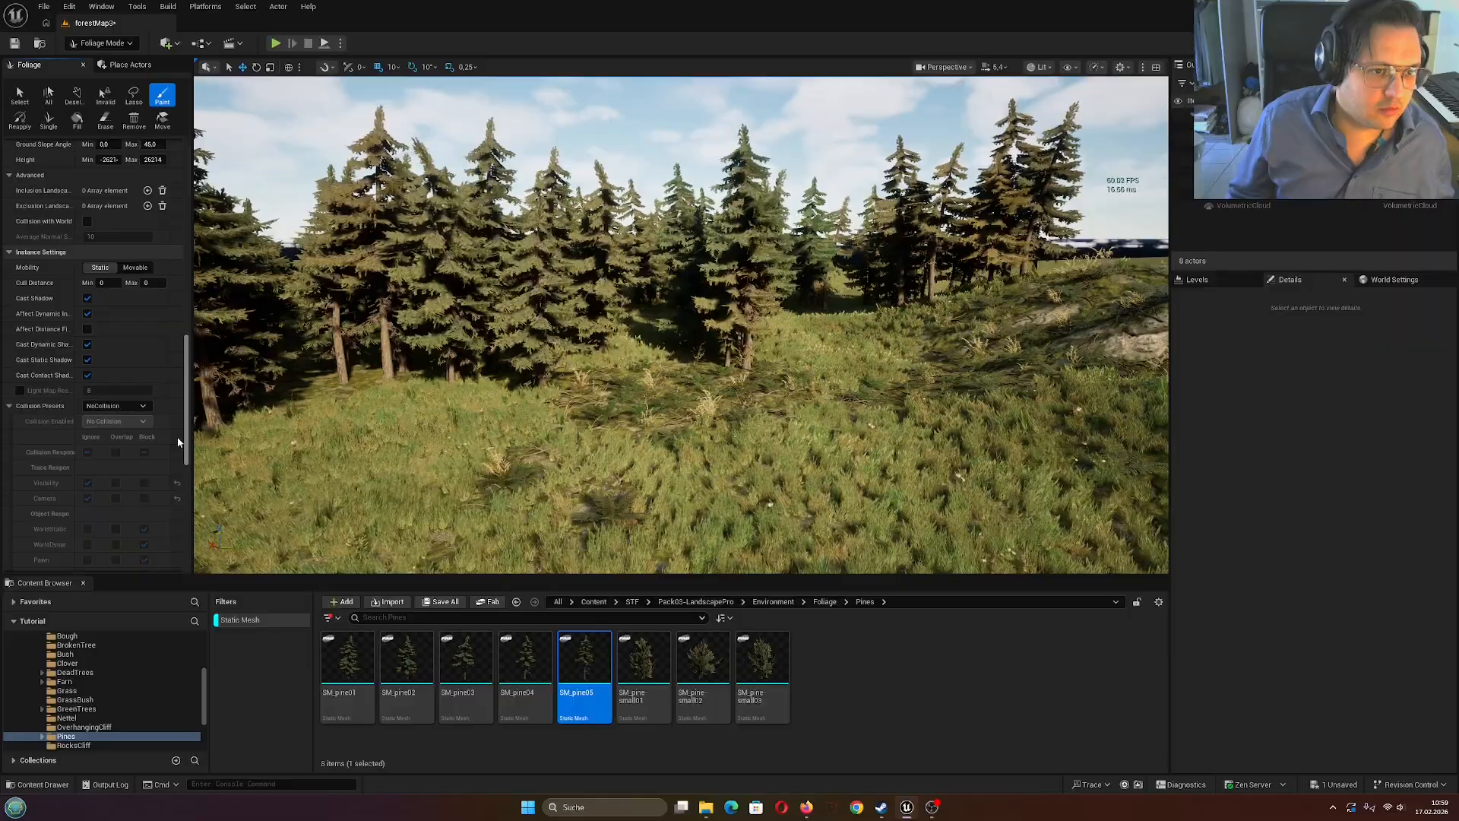
pyautogui.click(138, 404)
pyautogui.click(114, 436)
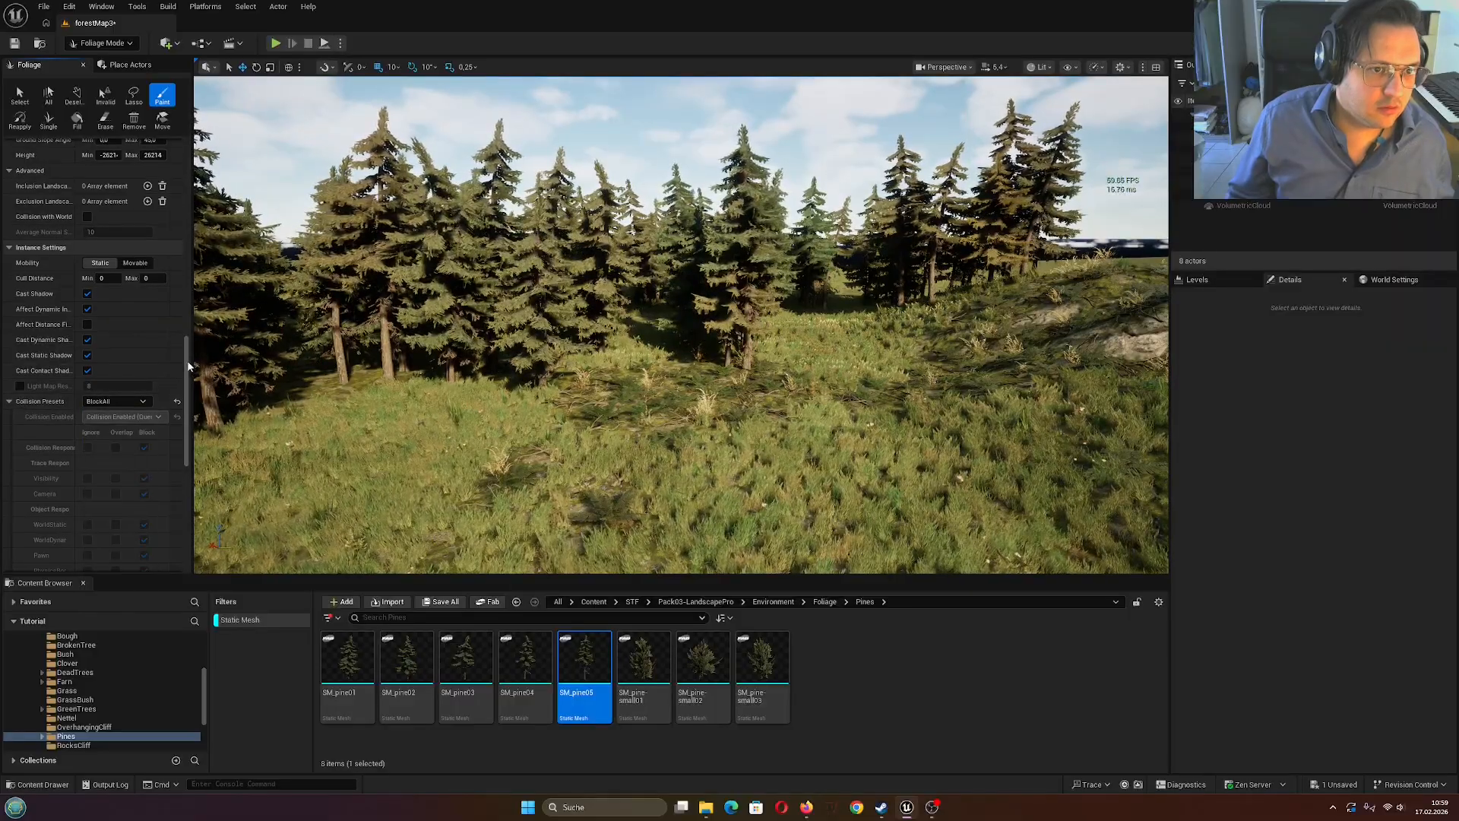
# Set the collision preset of the SM_pine05 foliage type to BlockAll and save the level
pyautogui.moveTo(190, 361); pyautogui.dragTo(206, 218)
pyautogui.scroll(4, 158, 303)
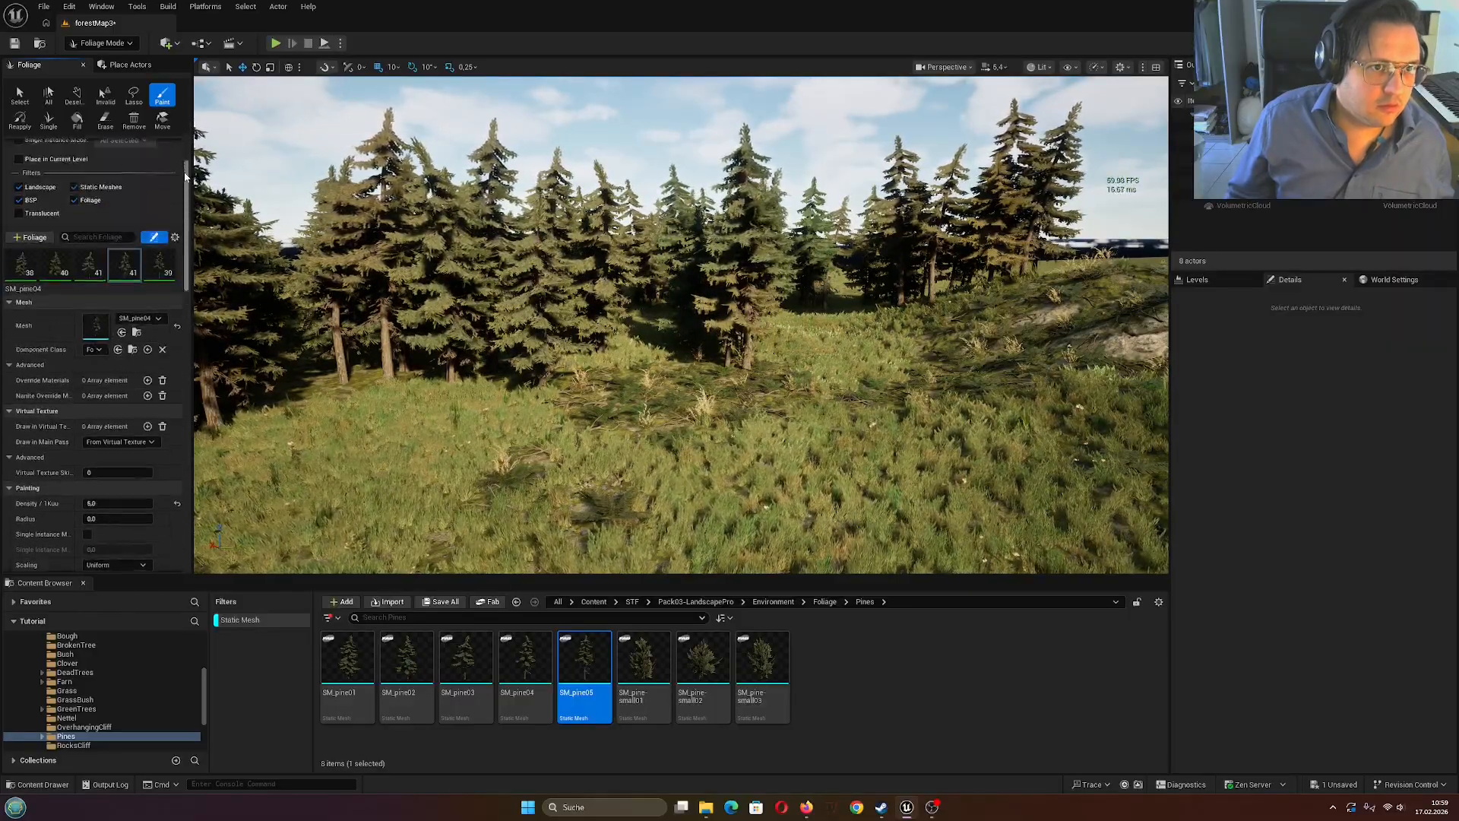
pyautogui.moveTo(180, 287); pyautogui.dragTo(175, 427)
pyautogui.click(143, 410)
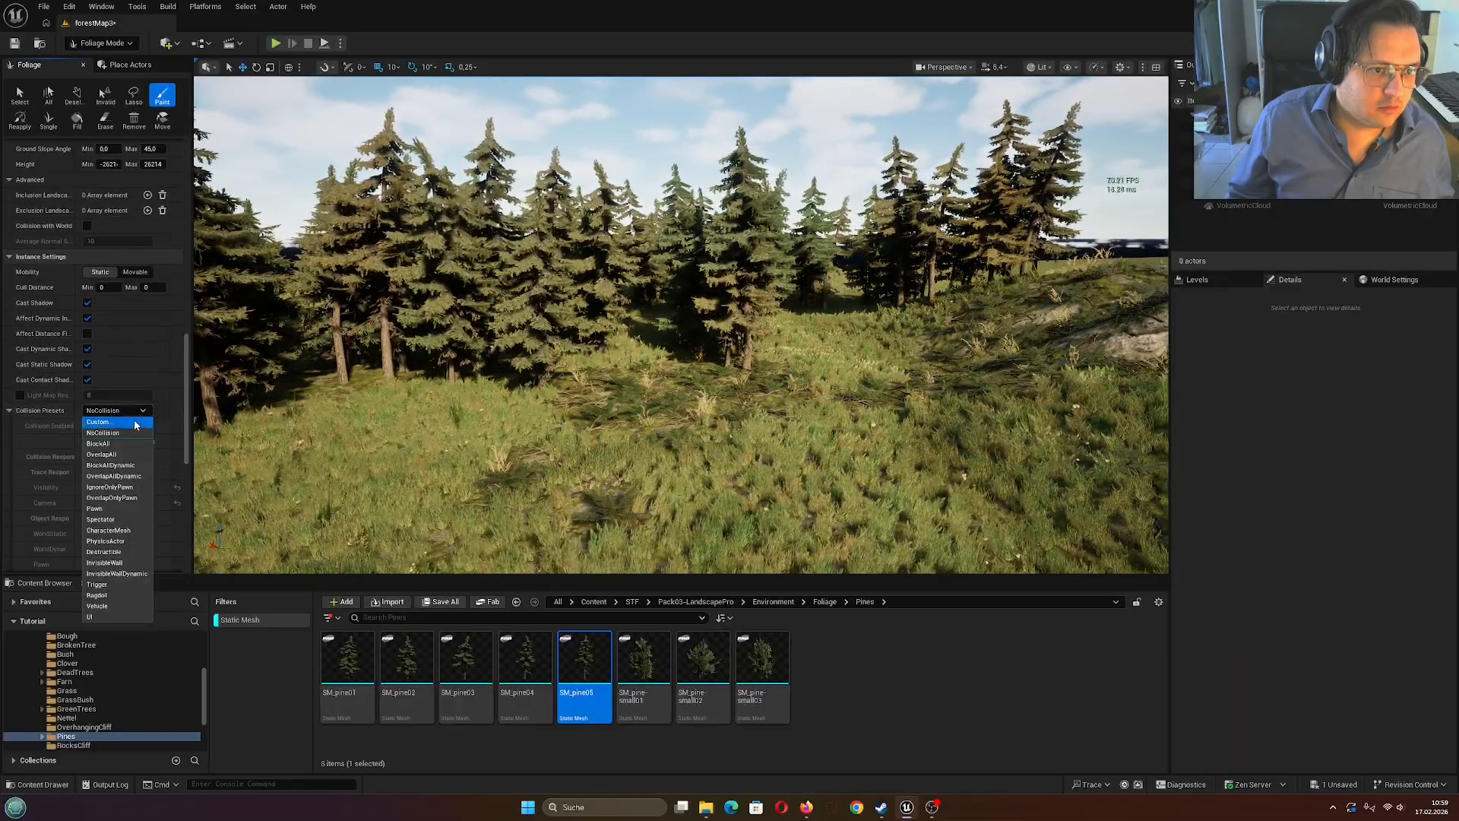
pyautogui.click(121, 445)
pyautogui.click(15, 43)
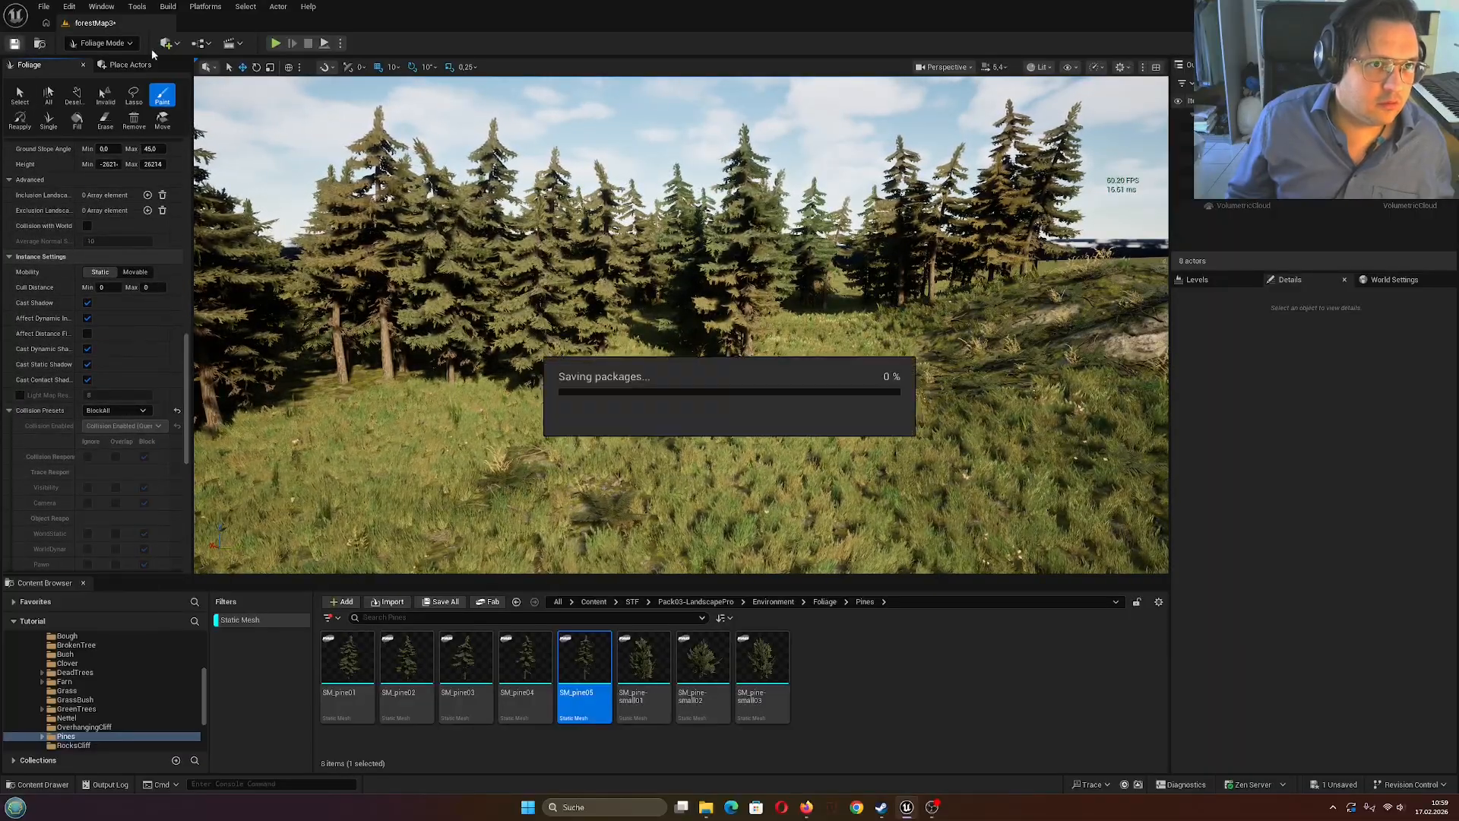
# Play the level, walk up against the pine trunks in the forest to test their collision, and stop playing
pyautogui.click(276, 44)
pyautogui.press('w')
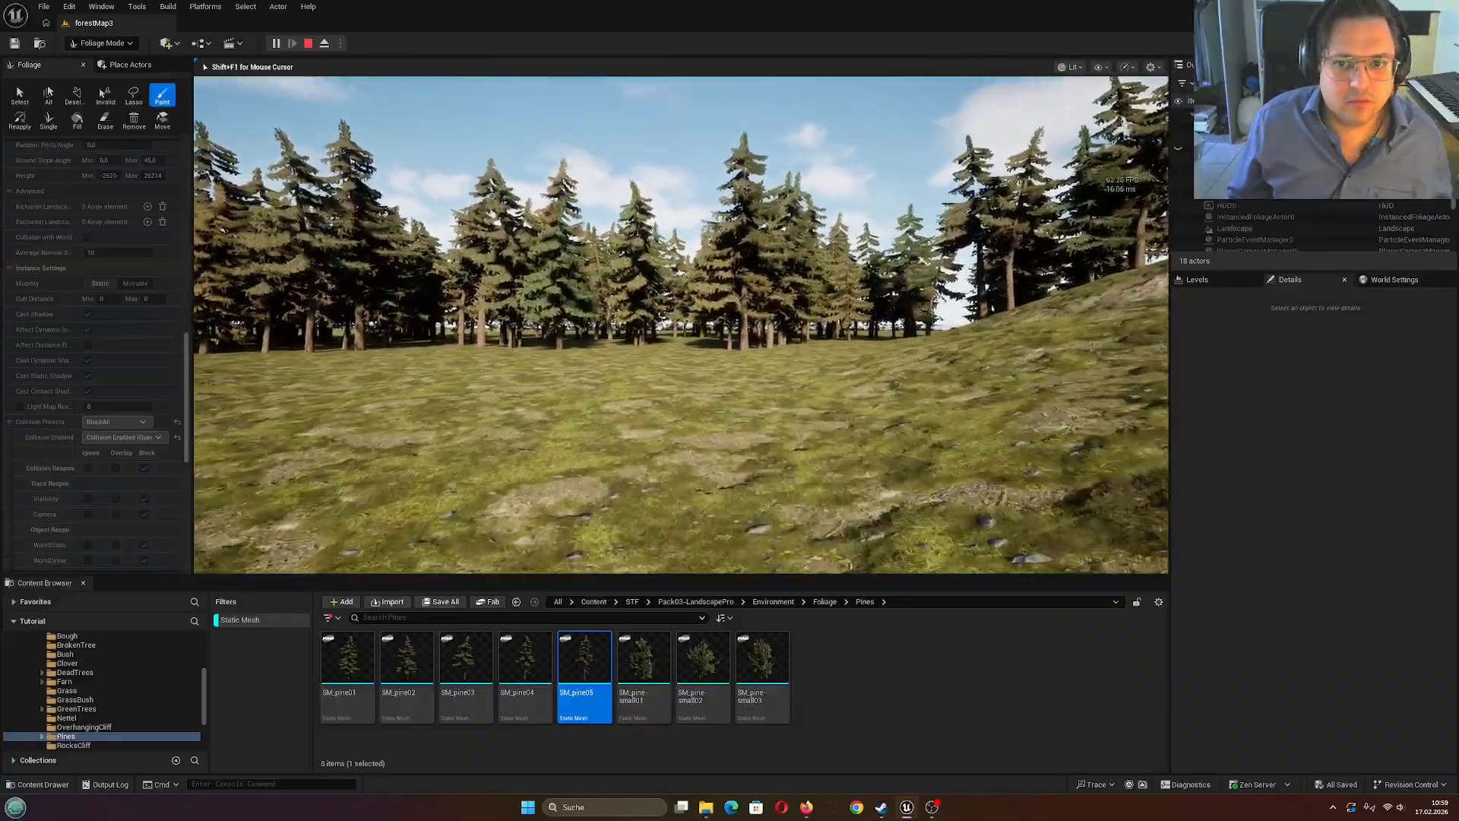
pyautogui.press('w')
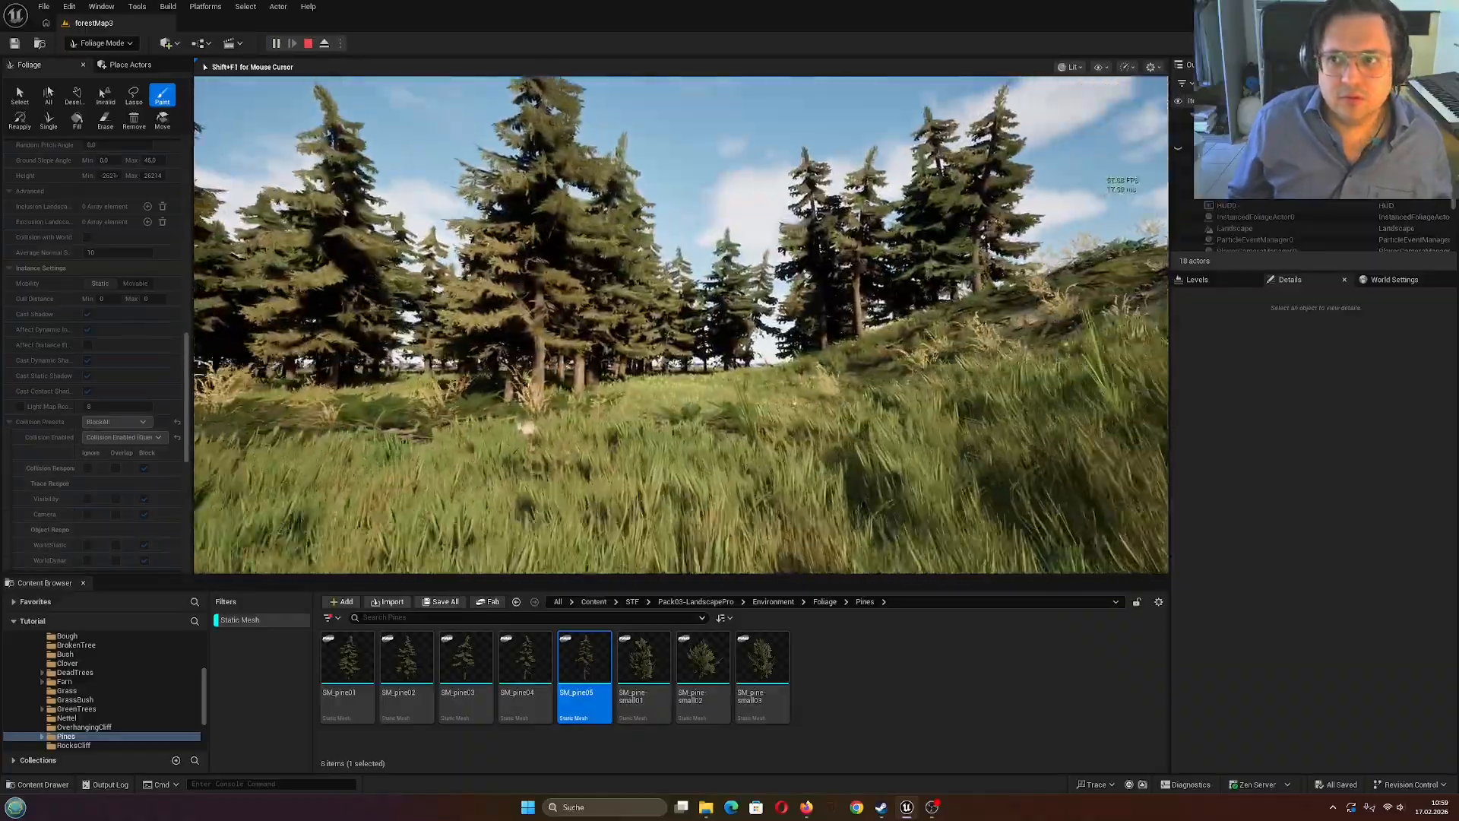
pyautogui.press('w')
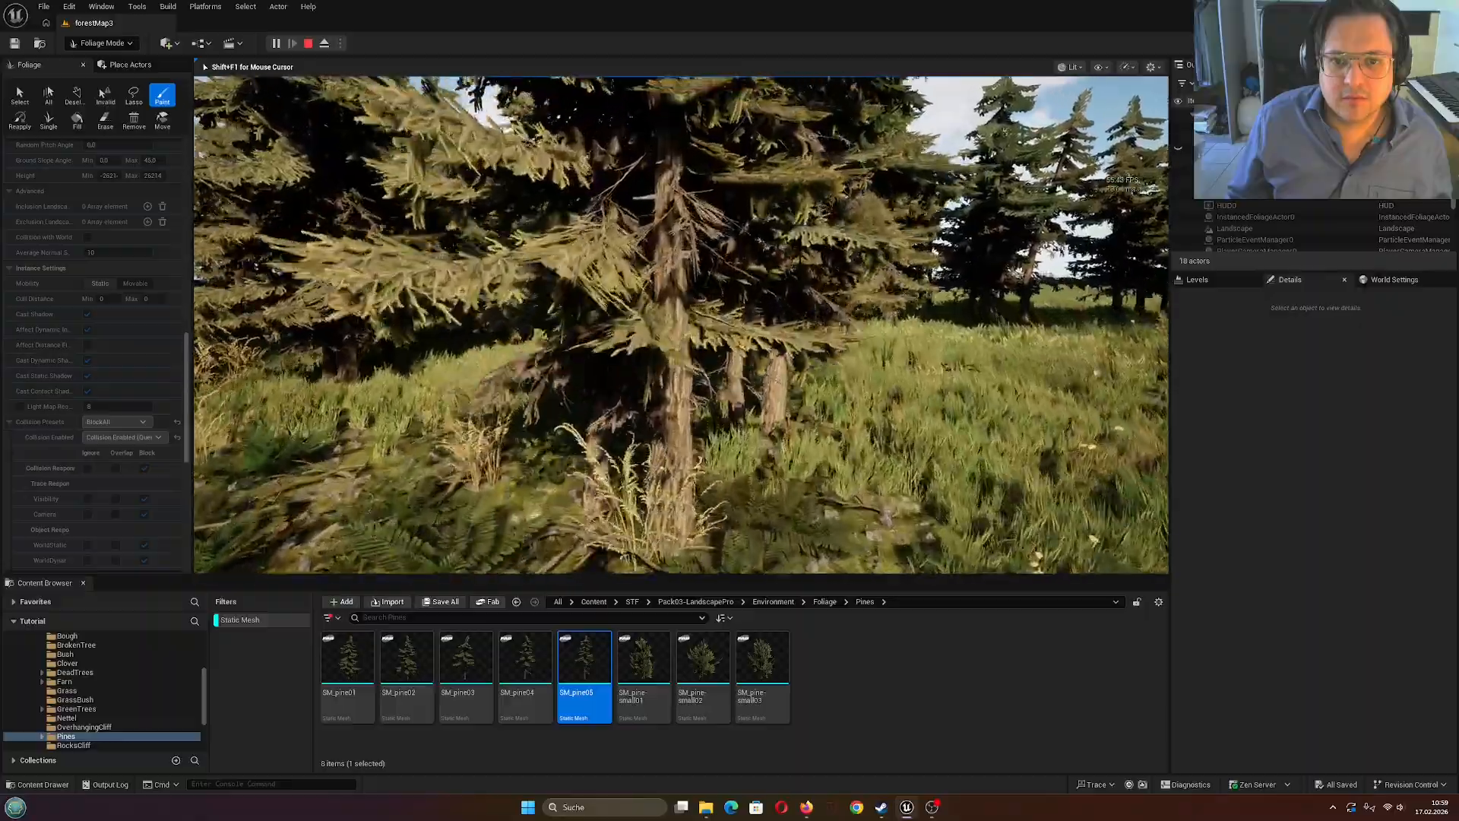
pyautogui.press('w')
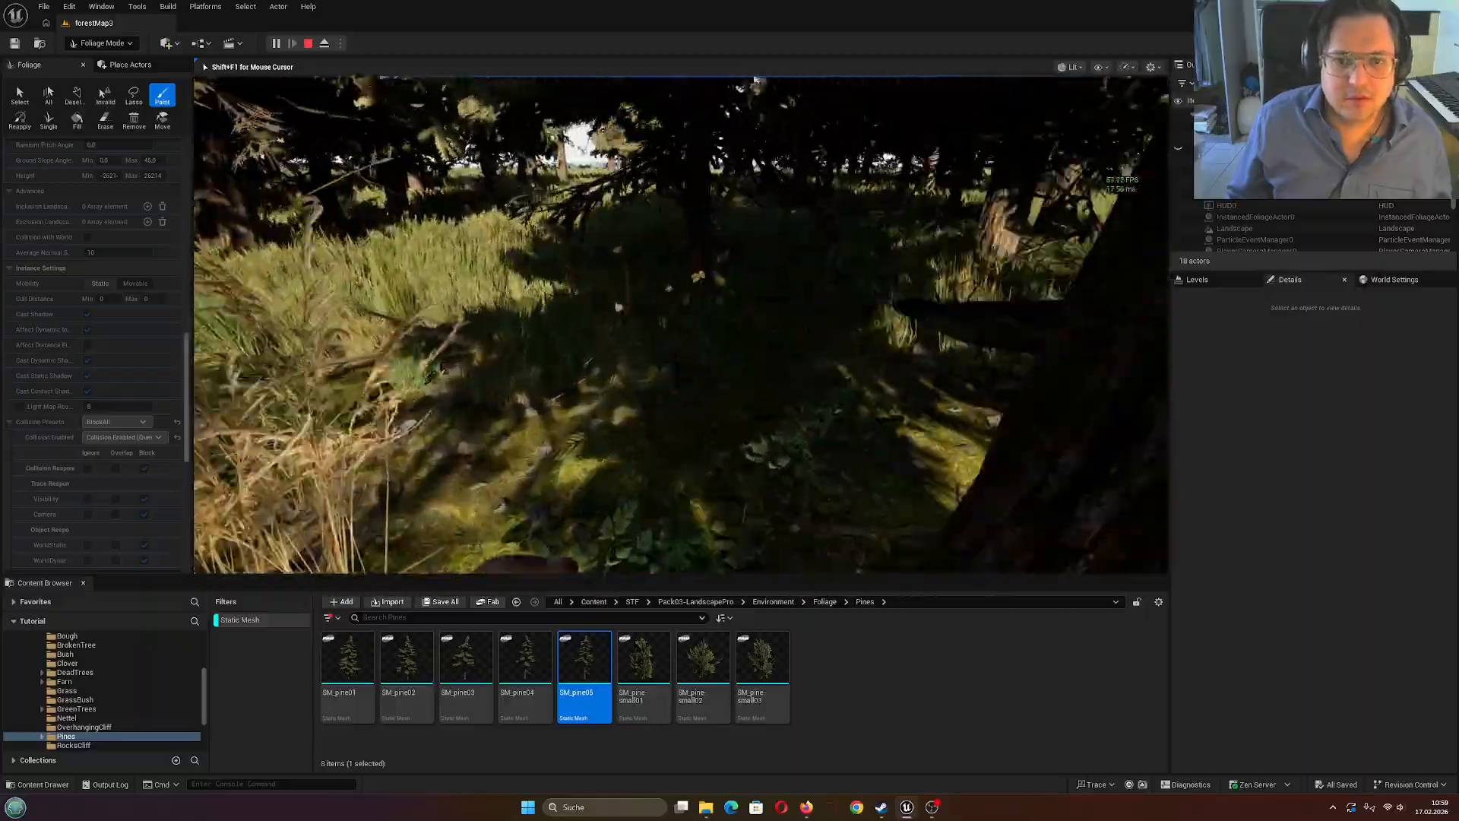
pyautogui.press('w')
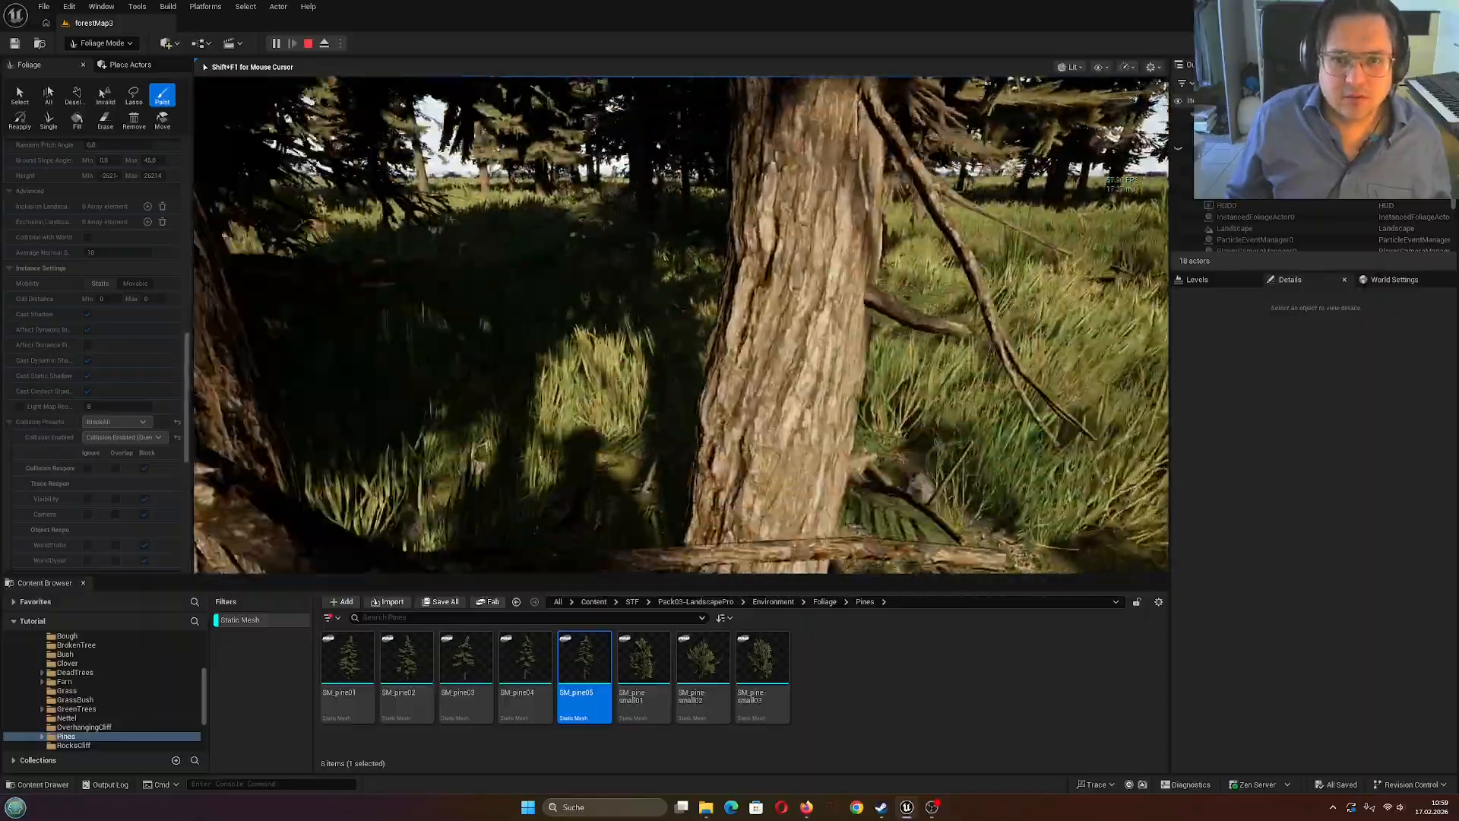
pyautogui.press('w')
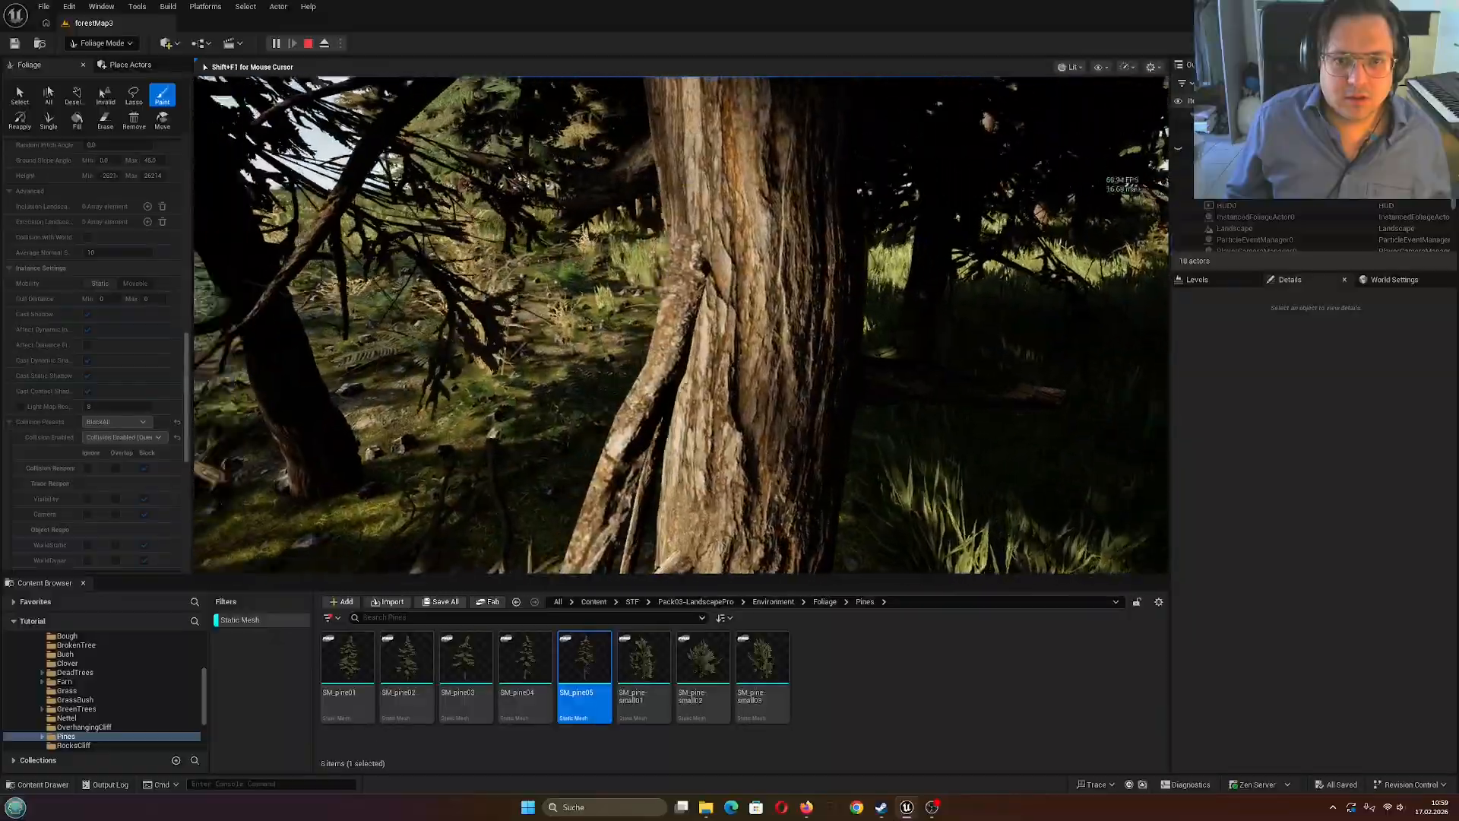
pyautogui.press('w')
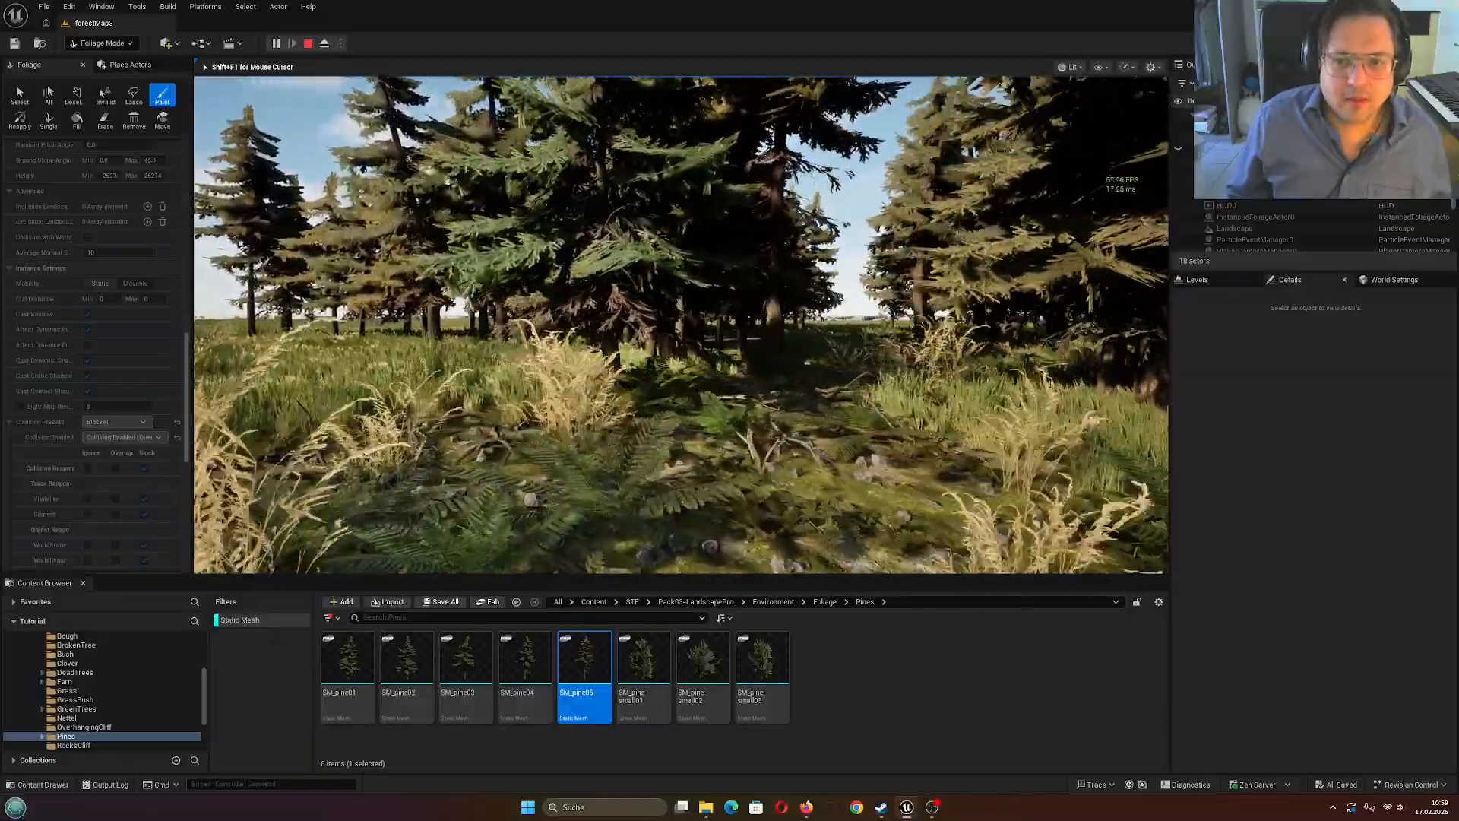
pyautogui.press('Escape')
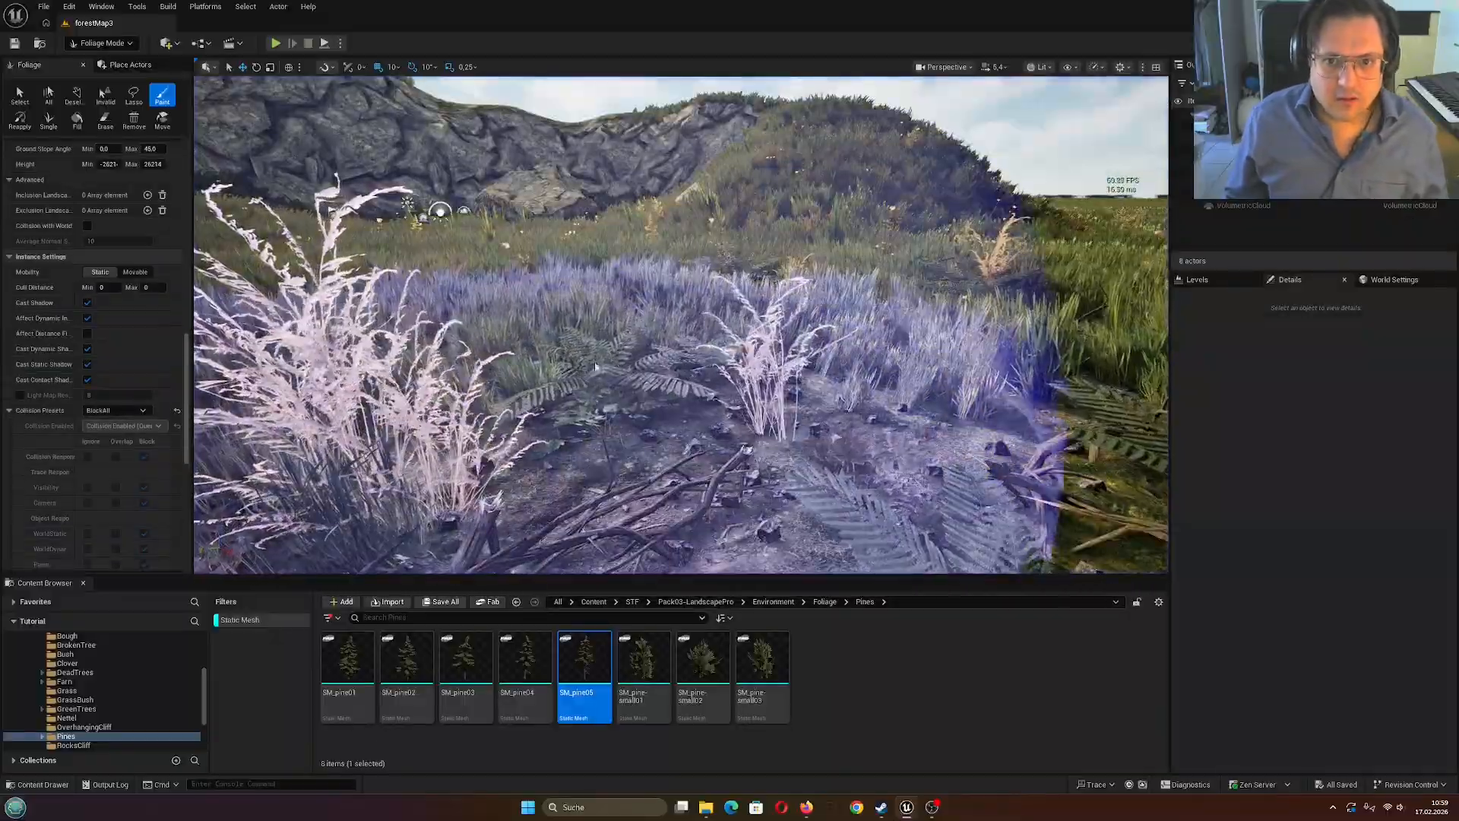
# Remove the Static Mesh filter so the Pines folder lists all asset types
pyautogui.moveTo(653, 342)
pyautogui.mouseDown(button='right')
pyautogui.moveTo(646, 426)
pyautogui.moveTo(487, 373)
pyautogui.moveTo(524, 376)
pyautogui.mouseUp(button='right')
pyautogui.press('s')
pyautogui.press('s')
pyautogui.press('w')
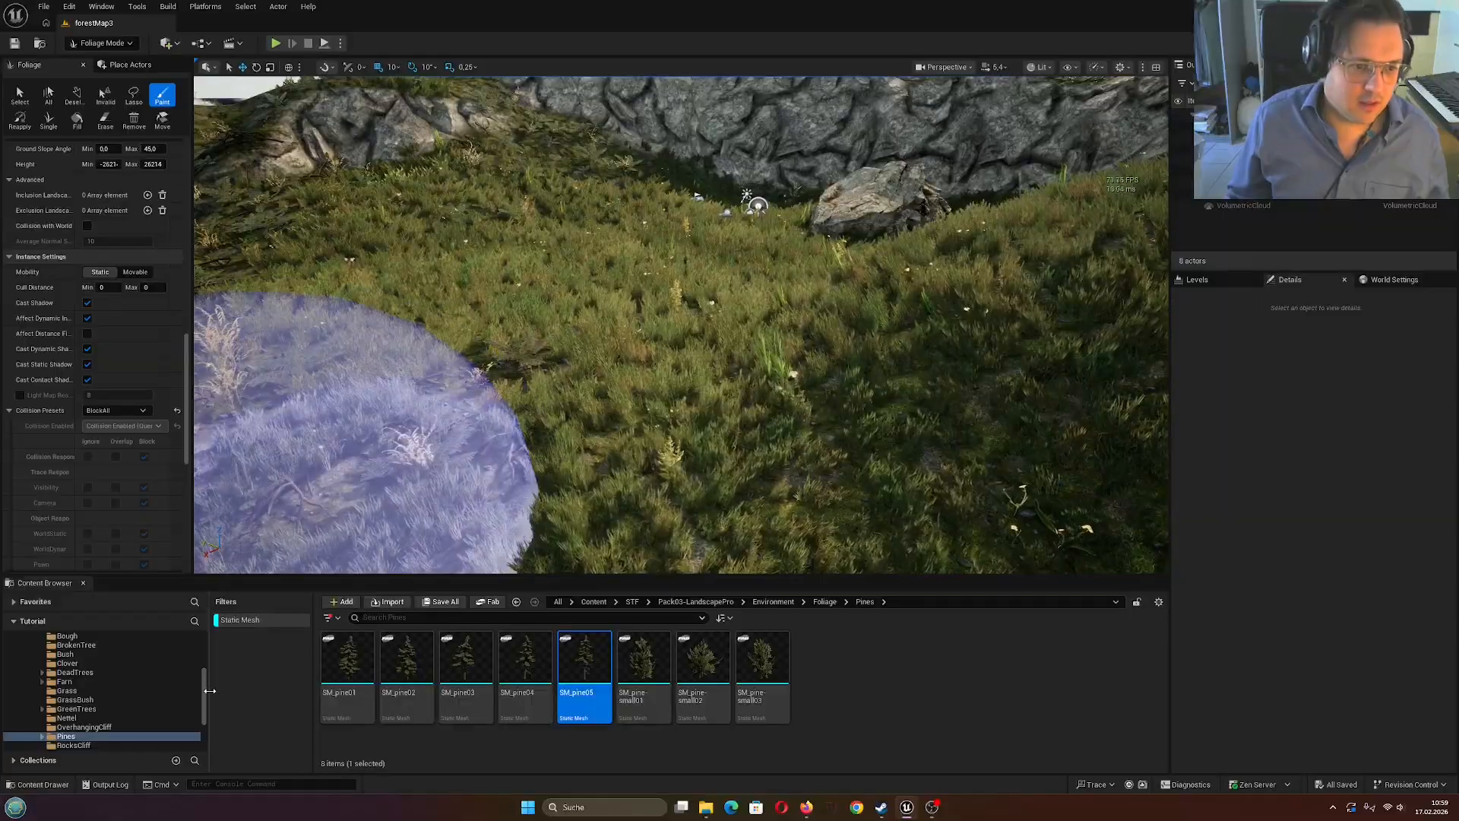
pyautogui.scroll(4, 204, 665)
pyautogui.scroll(-4, 204, 665)
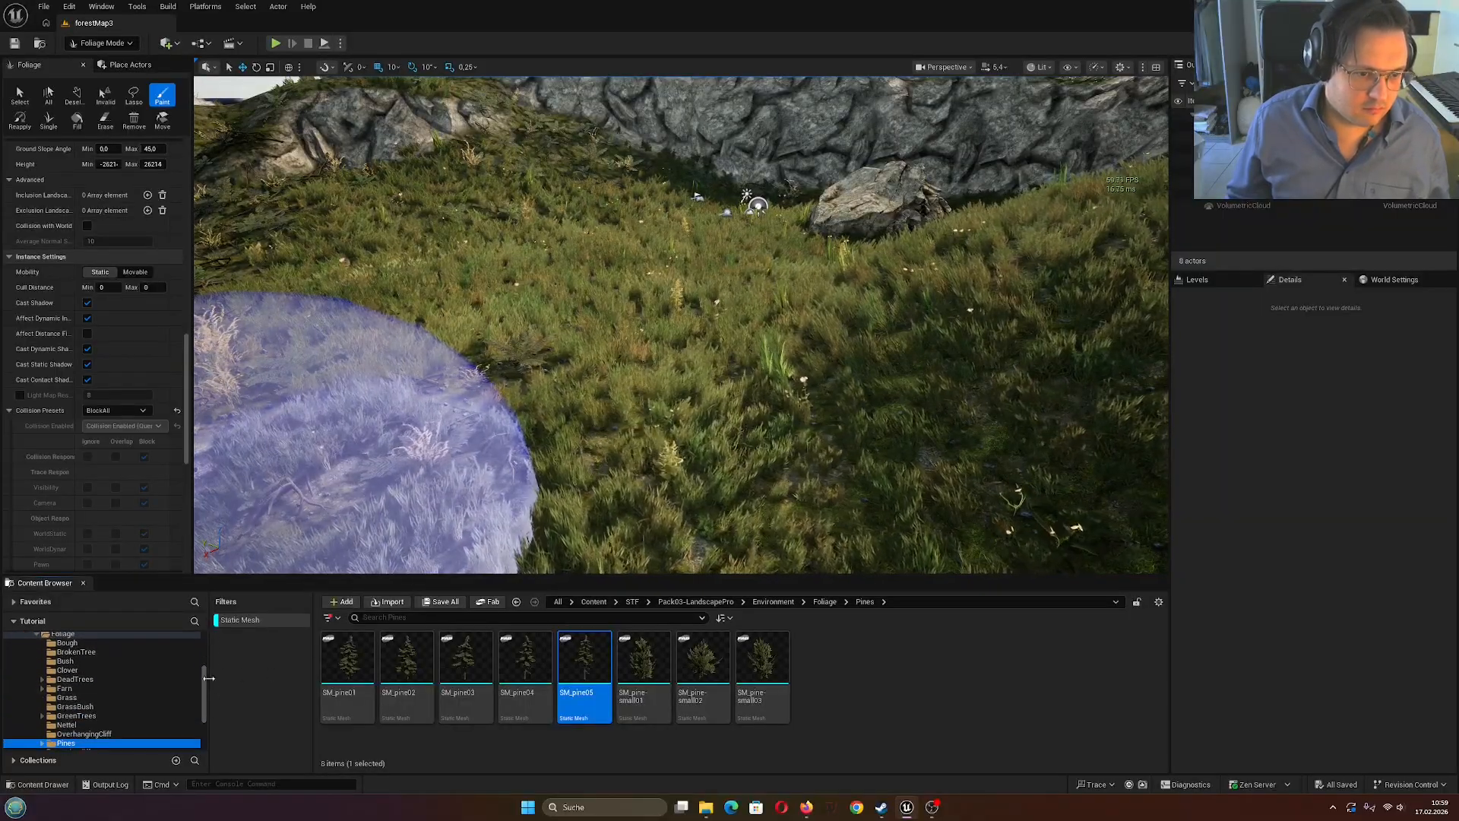
pyautogui.scroll(-3, 200, 705)
pyautogui.scroll(3, 162, 694)
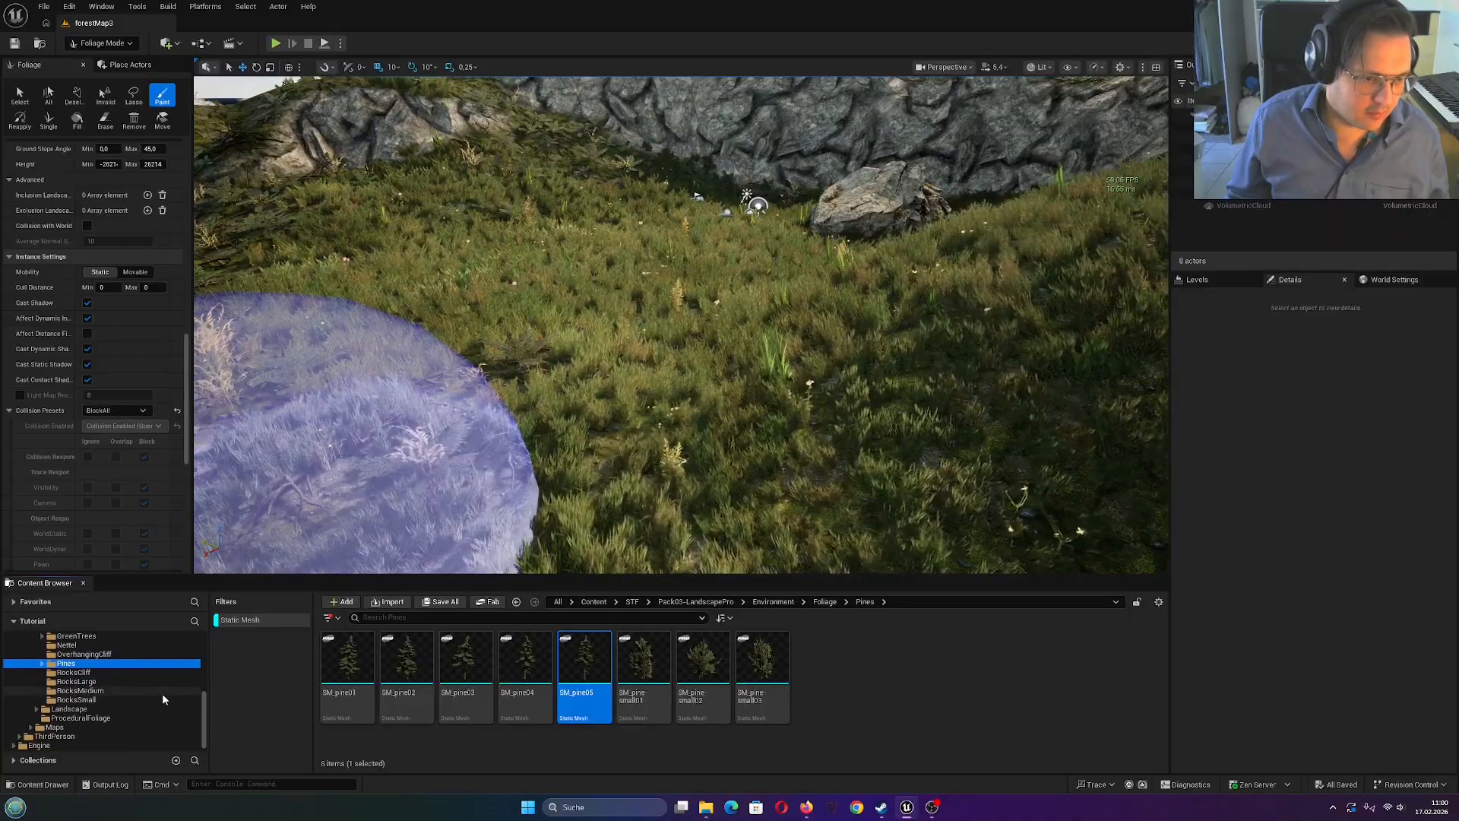
pyautogui.click(330, 618)
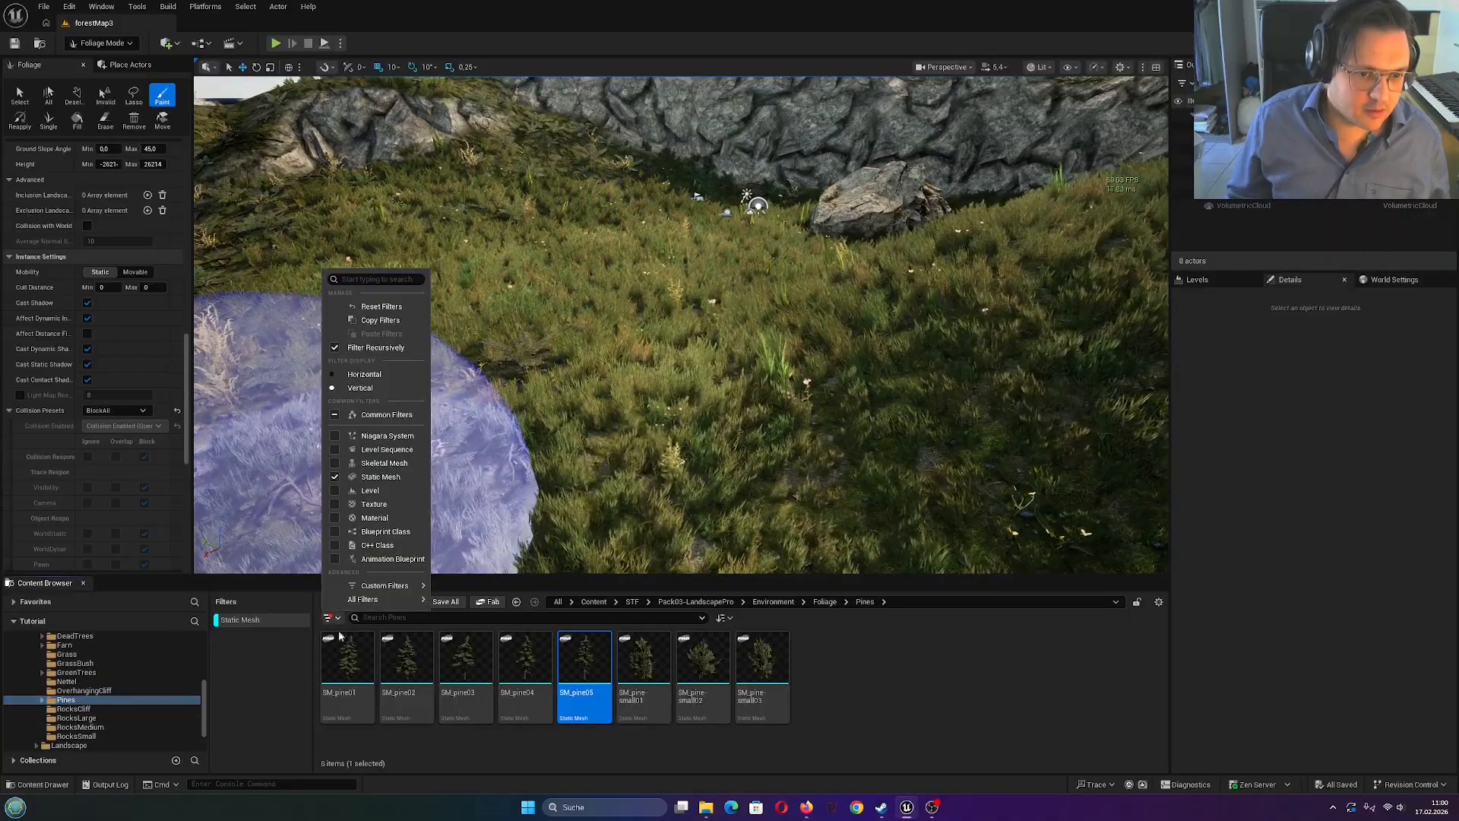
pyautogui.click(376, 477)
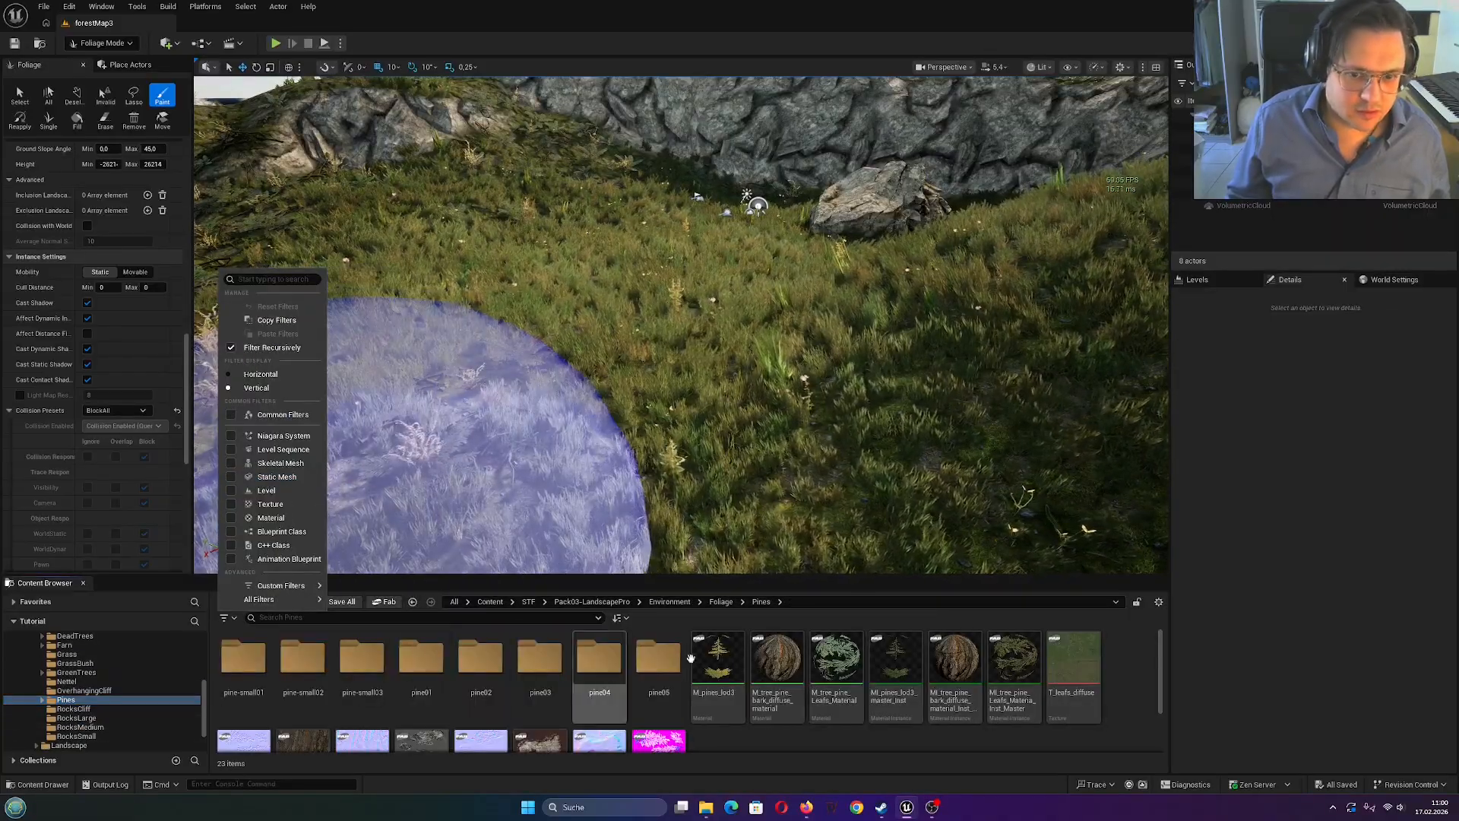
pyautogui.click(778, 751)
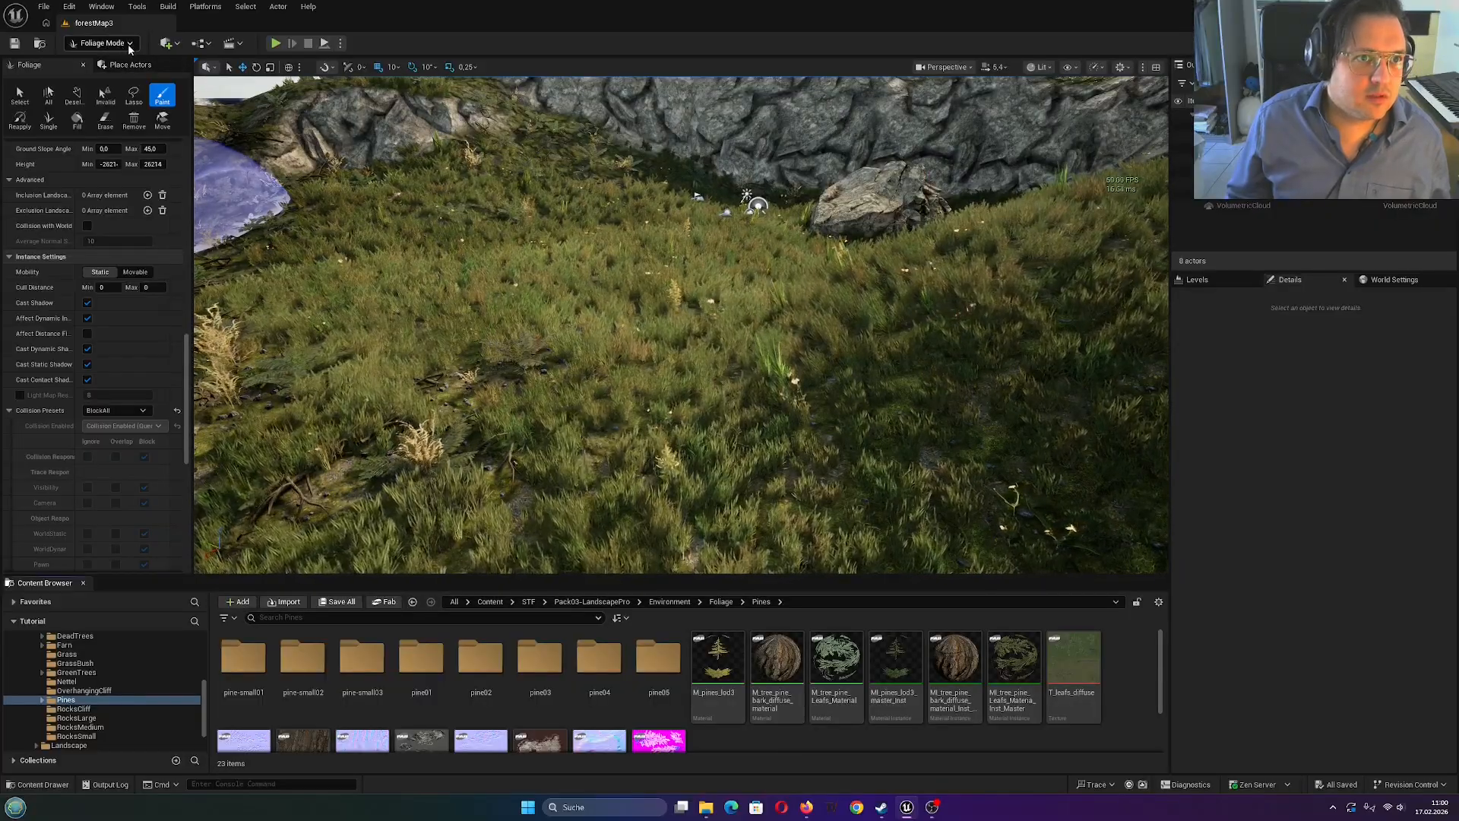
# Switch the editor to Landscape mode
pyautogui.click(120, 44)
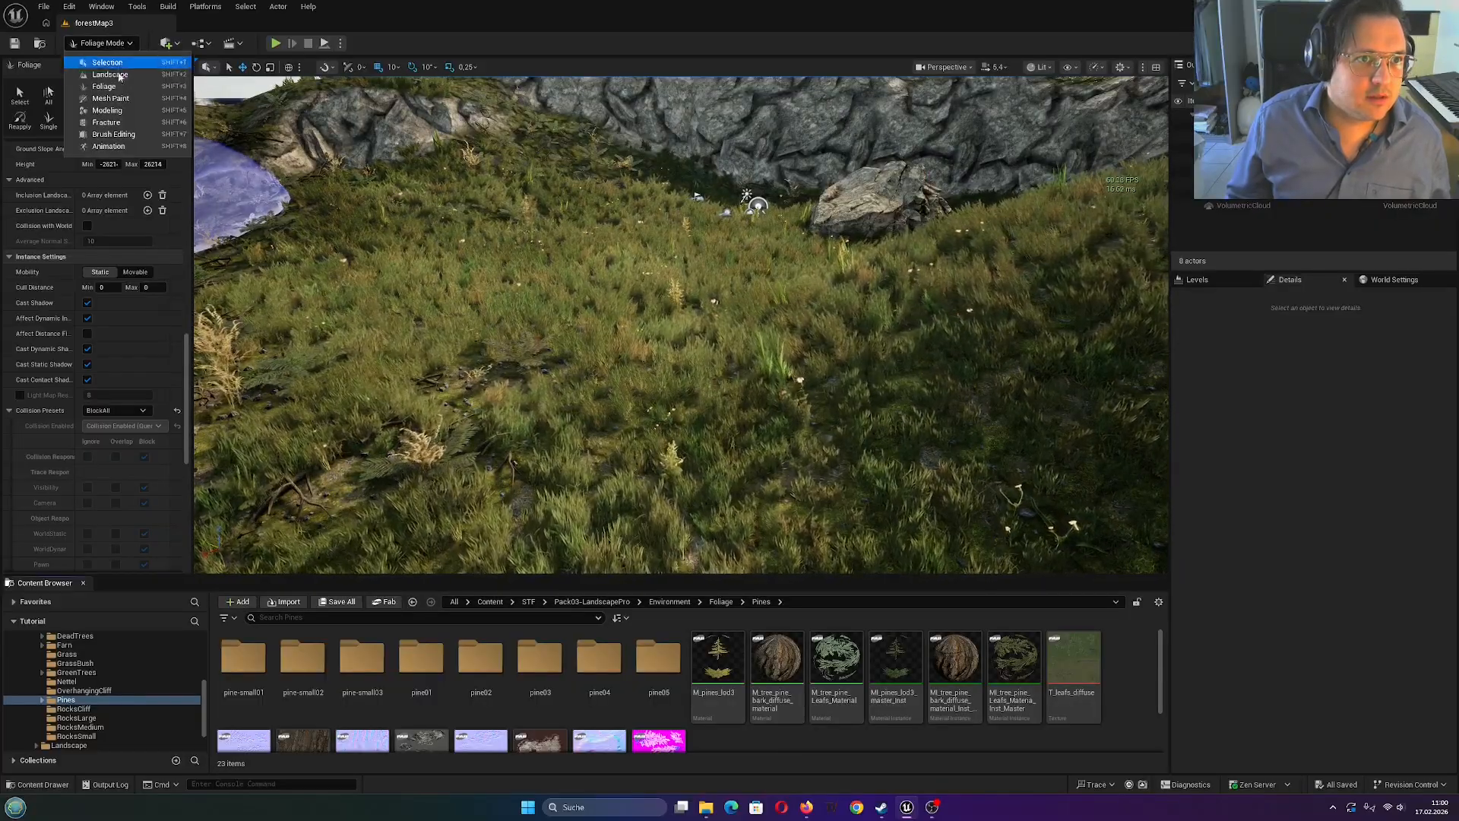
pyautogui.click(110, 74)
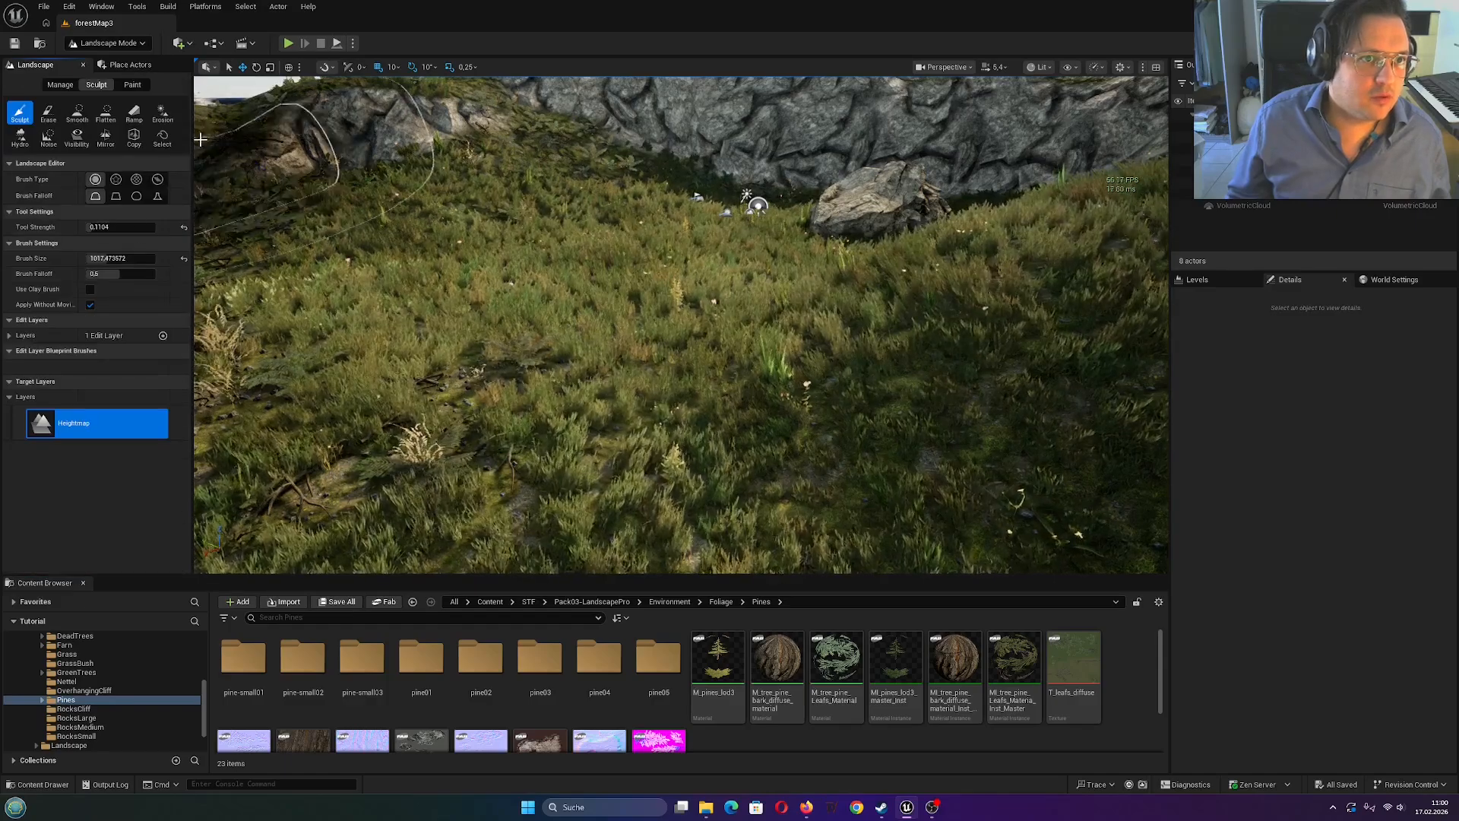
# Choose the Erosion sculpting tool and set its brush size to about 295
pyautogui.click(162, 112)
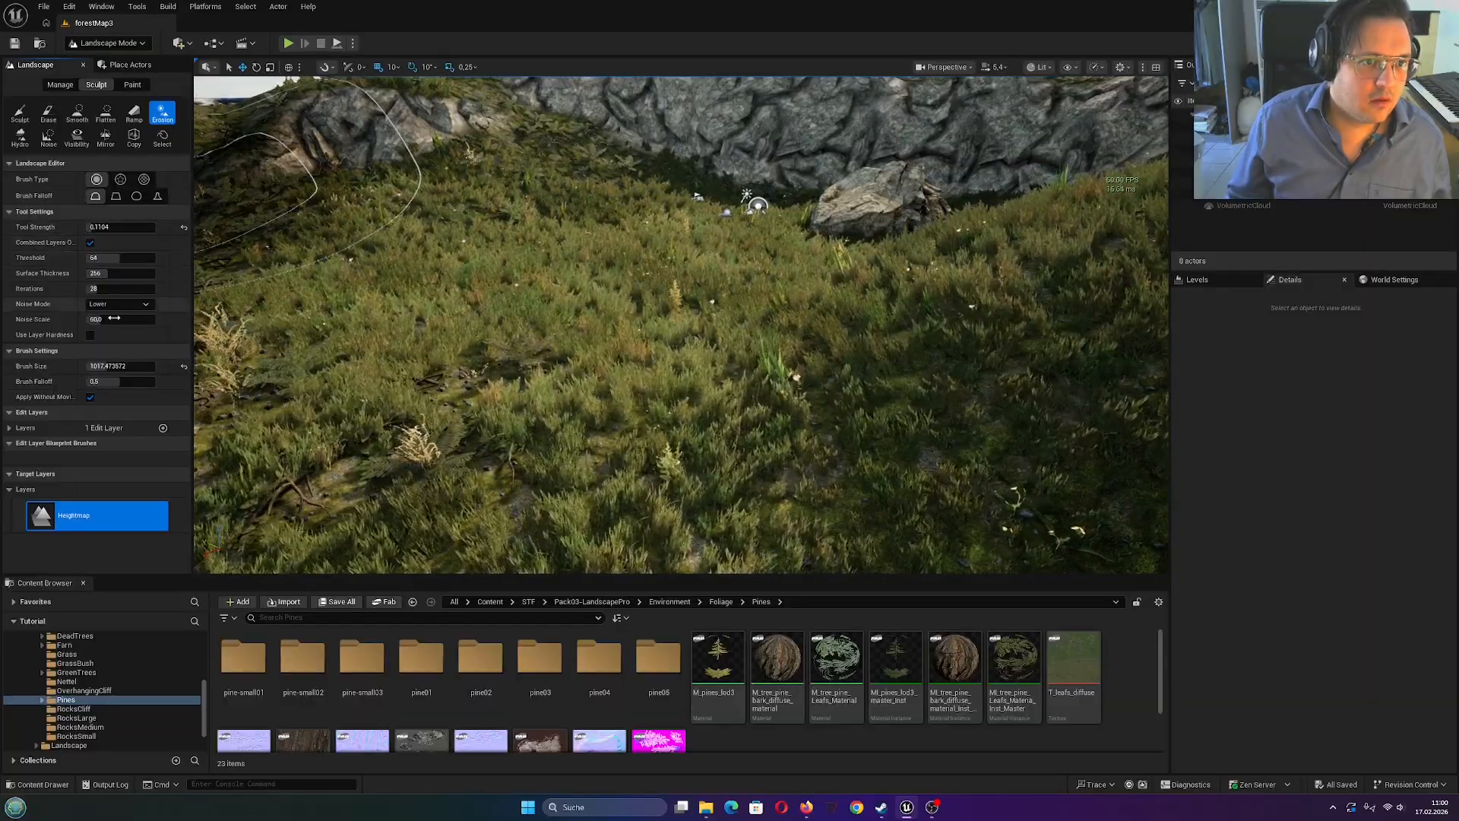
pyautogui.moveTo(122, 366); pyautogui.dragTo(103, 365)
pyautogui.moveTo(532, 367)
pyautogui.mouseDown(button='right')
pyautogui.moveTo(471, 395)
pyautogui.moveTo(414, 374)
pyautogui.moveTo(448, 340)
pyautogui.moveTo(400, 368)
pyautogui.moveTo(556, 397)
pyautogui.mouseUp(button='right')
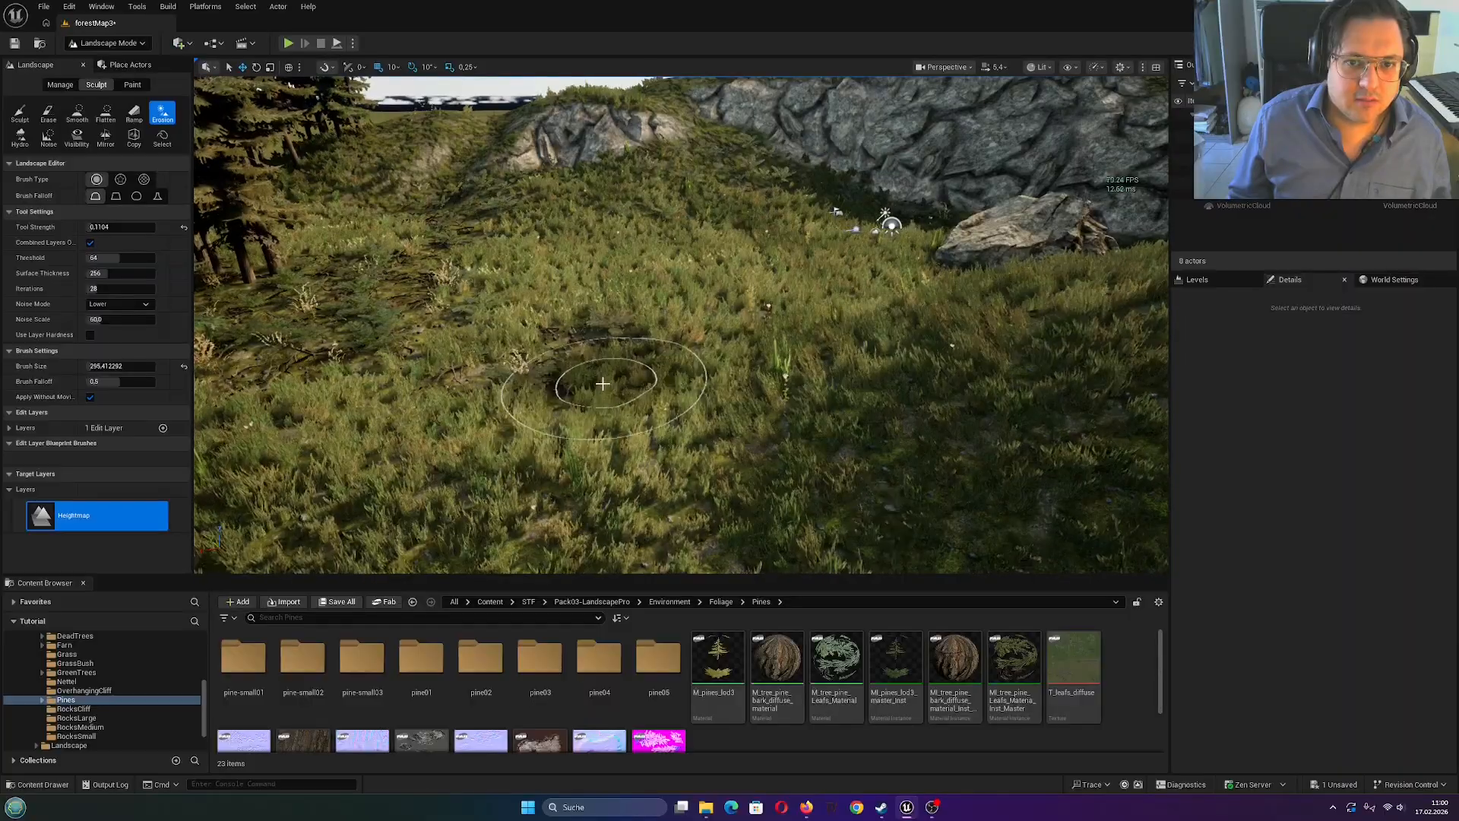
pyautogui.moveTo(602, 384); pyautogui.dragTo(562, 315, button='right')
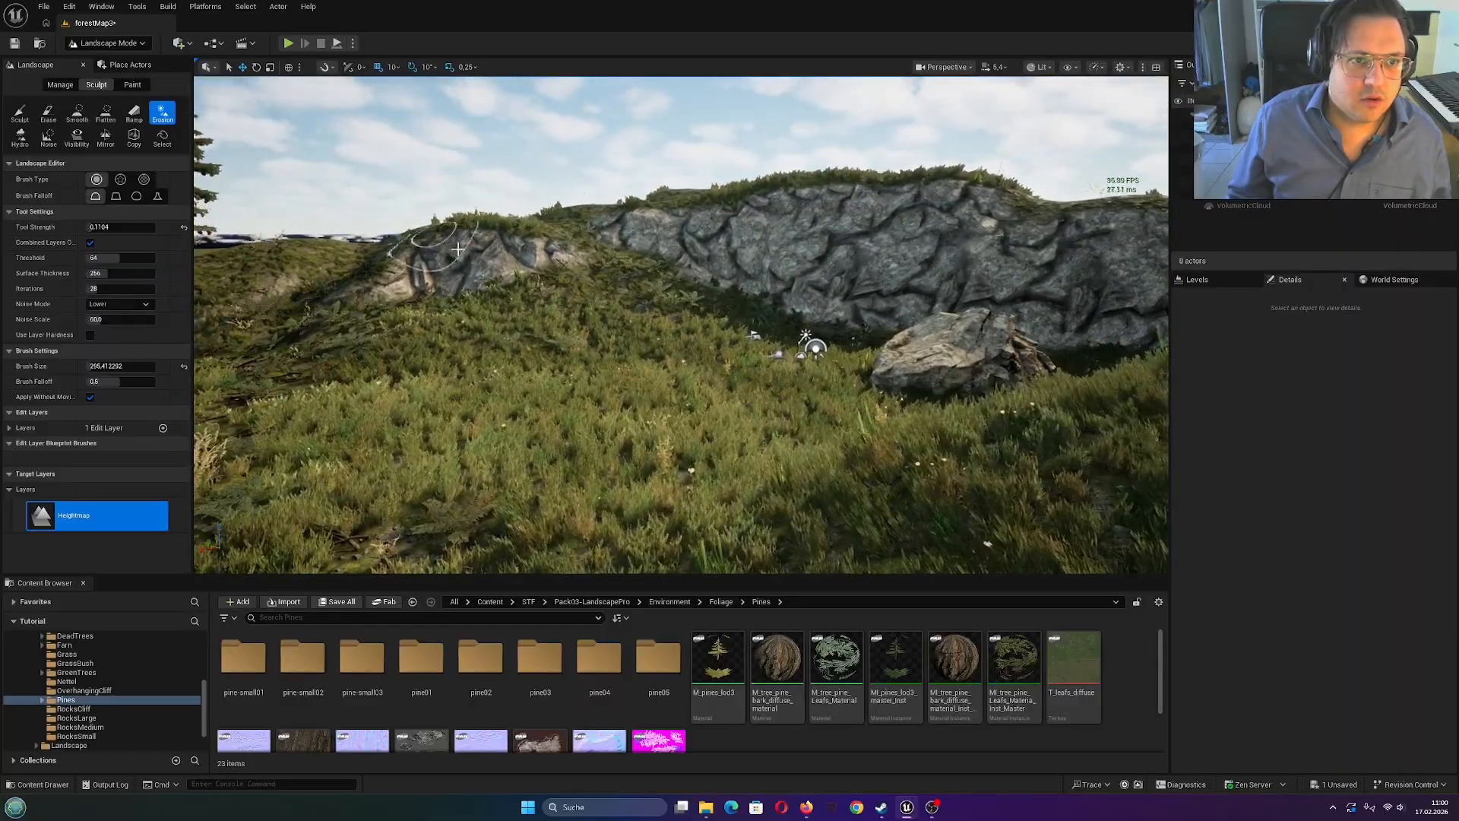
pyautogui.press('w')
pyautogui.moveTo(457, 250); pyautogui.dragTo(599, 276, button='right')
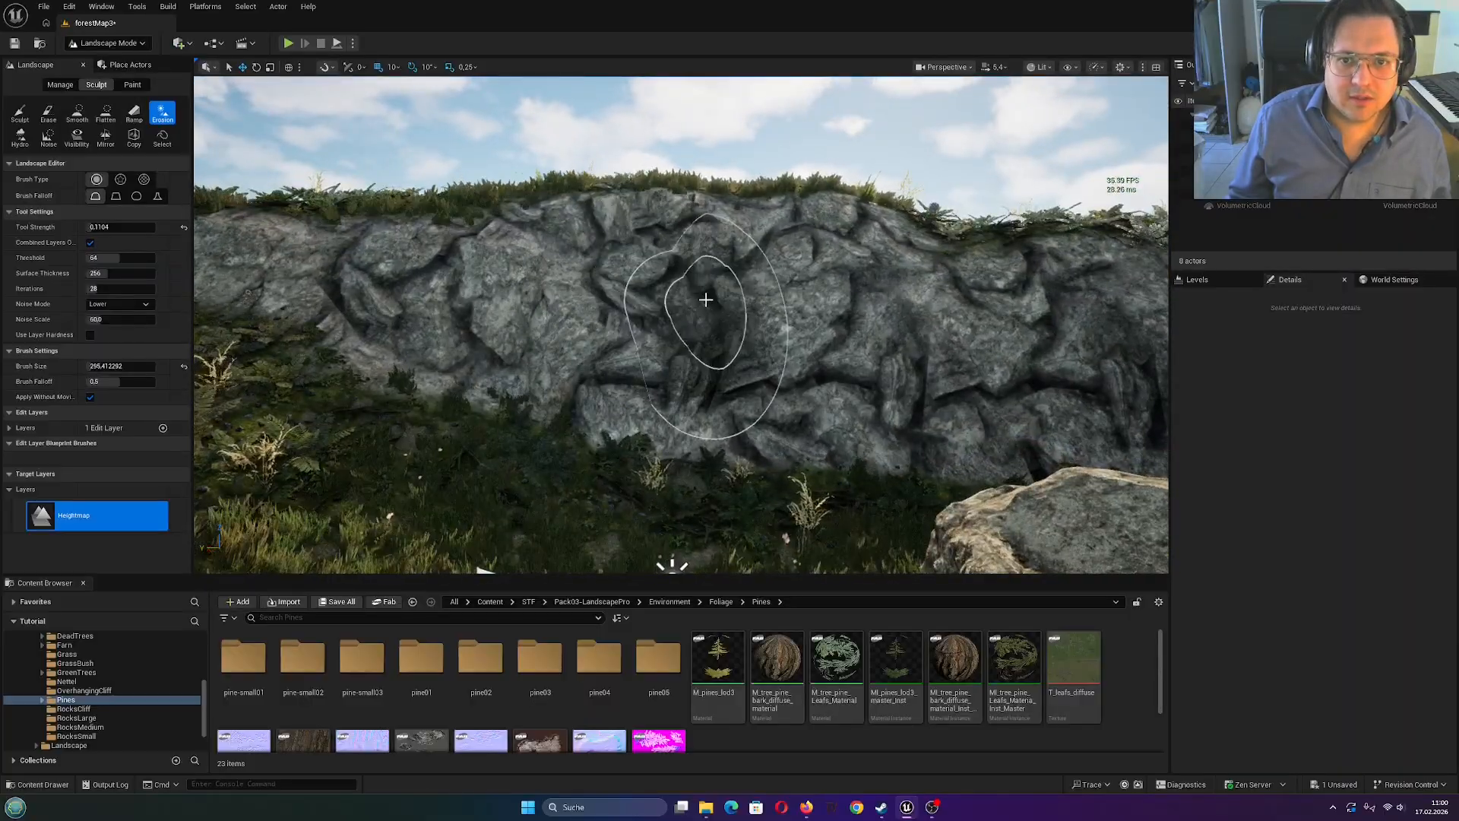
# Erode the rock face and carve a shallow hollow into the grassy ground in front of the cliff
pyautogui.moveTo(553, 268)
pyautogui.mouseDown()
pyautogui.moveTo(619, 244)
pyautogui.moveTo(700, 276)
pyautogui.moveTo(880, 309)
pyautogui.moveTo(798, 375)
pyautogui.moveTo(619, 444)
pyautogui.moveTo(596, 397)
pyautogui.moveTo(619, 385)
pyautogui.moveTo(560, 384)
pyautogui.moveTo(446, 339)
pyautogui.moveTo(434, 304)
pyautogui.mouseUp()
pyautogui.press('s')
pyautogui.moveTo(434, 304); pyautogui.dragTo(547, 432, button='right')
pyautogui.press('w')
pyautogui.moveTo(548, 433)
pyautogui.mouseDown()
pyautogui.moveTo(563, 402)
pyautogui.moveTo(566, 426)
pyautogui.moveTo(490, 410)
pyautogui.mouseUp()
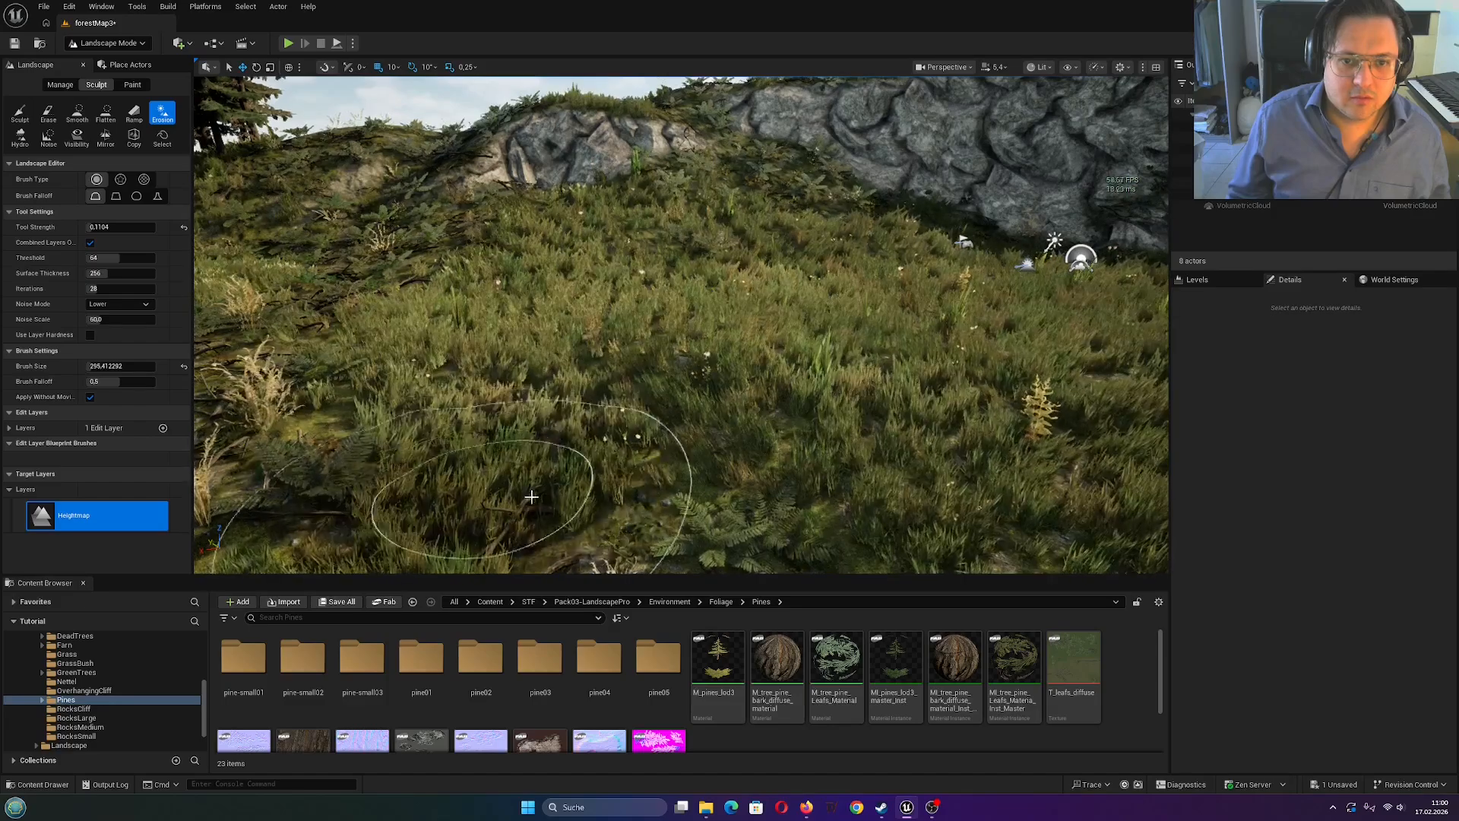
pyautogui.moveTo(531, 497); pyautogui.dragTo(671, 453)
pyautogui.moveTo(462, 390); pyautogui.dragTo(698, 420)
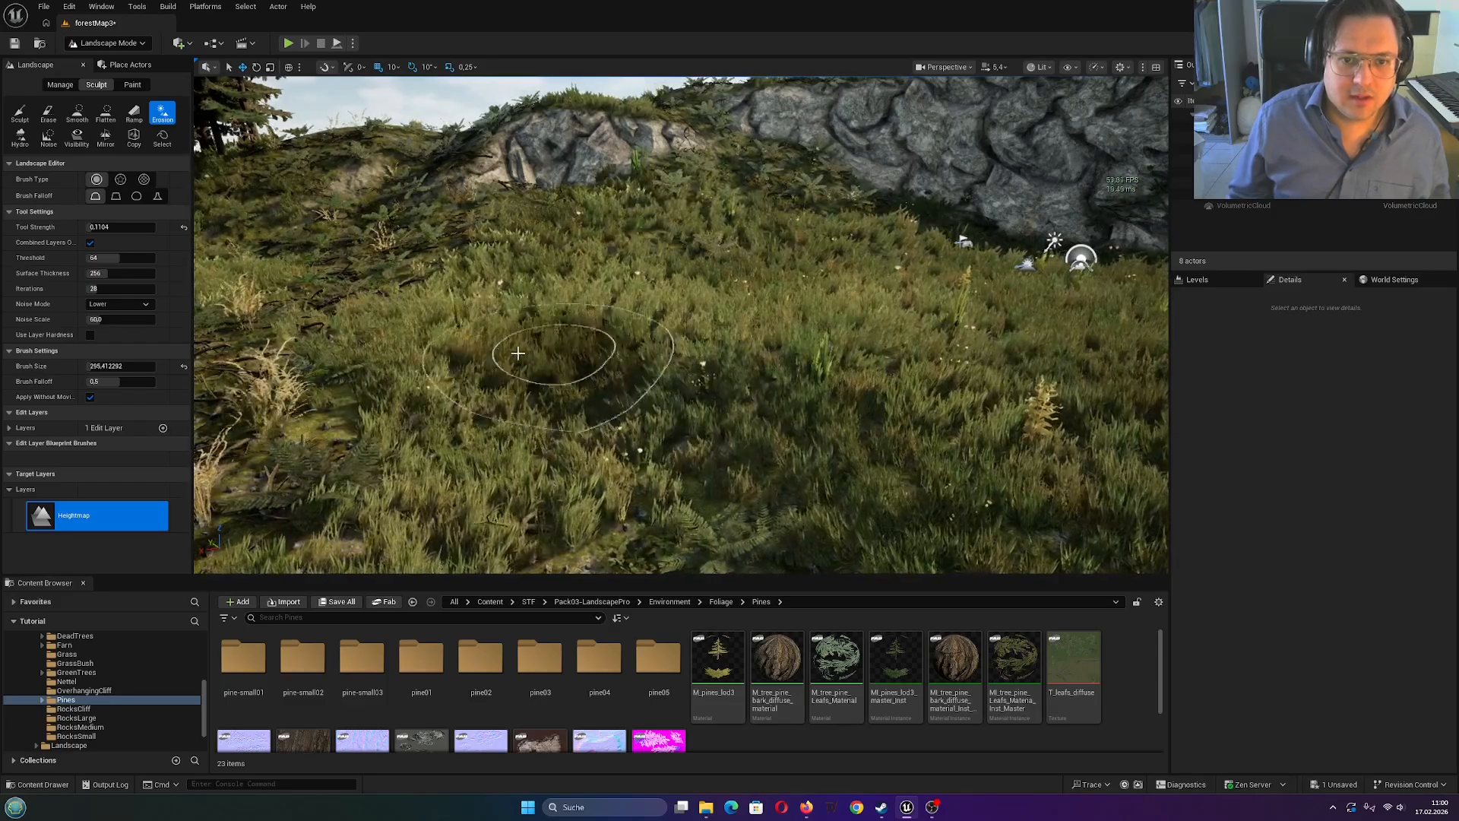
# Return the editor to Selection mode and search the STF folder for "water"
pyautogui.click(106, 42)
pyautogui.click(114, 64)
pyautogui.scroll(10, 155, 653)
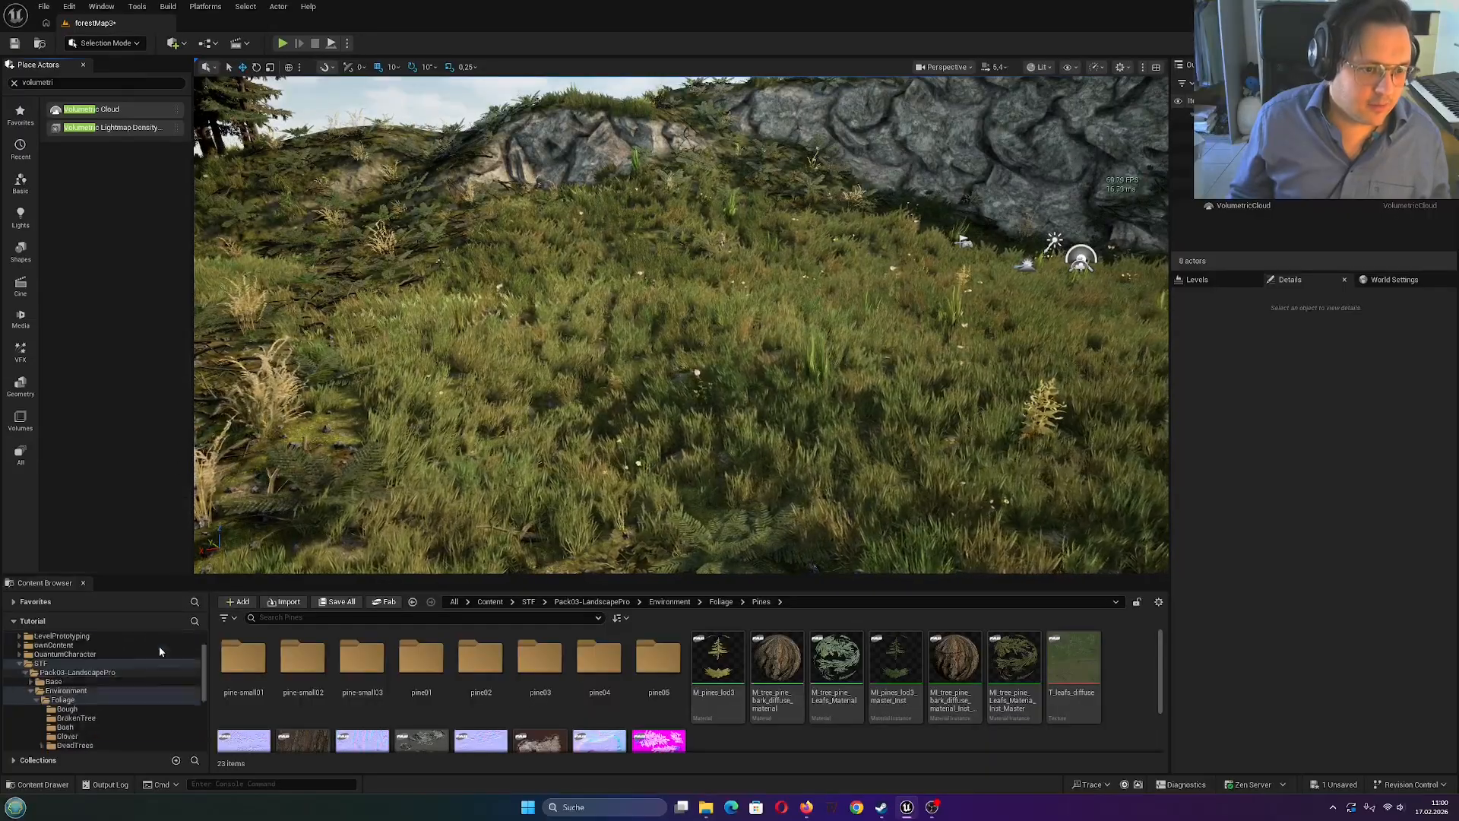
pyautogui.click(91, 647)
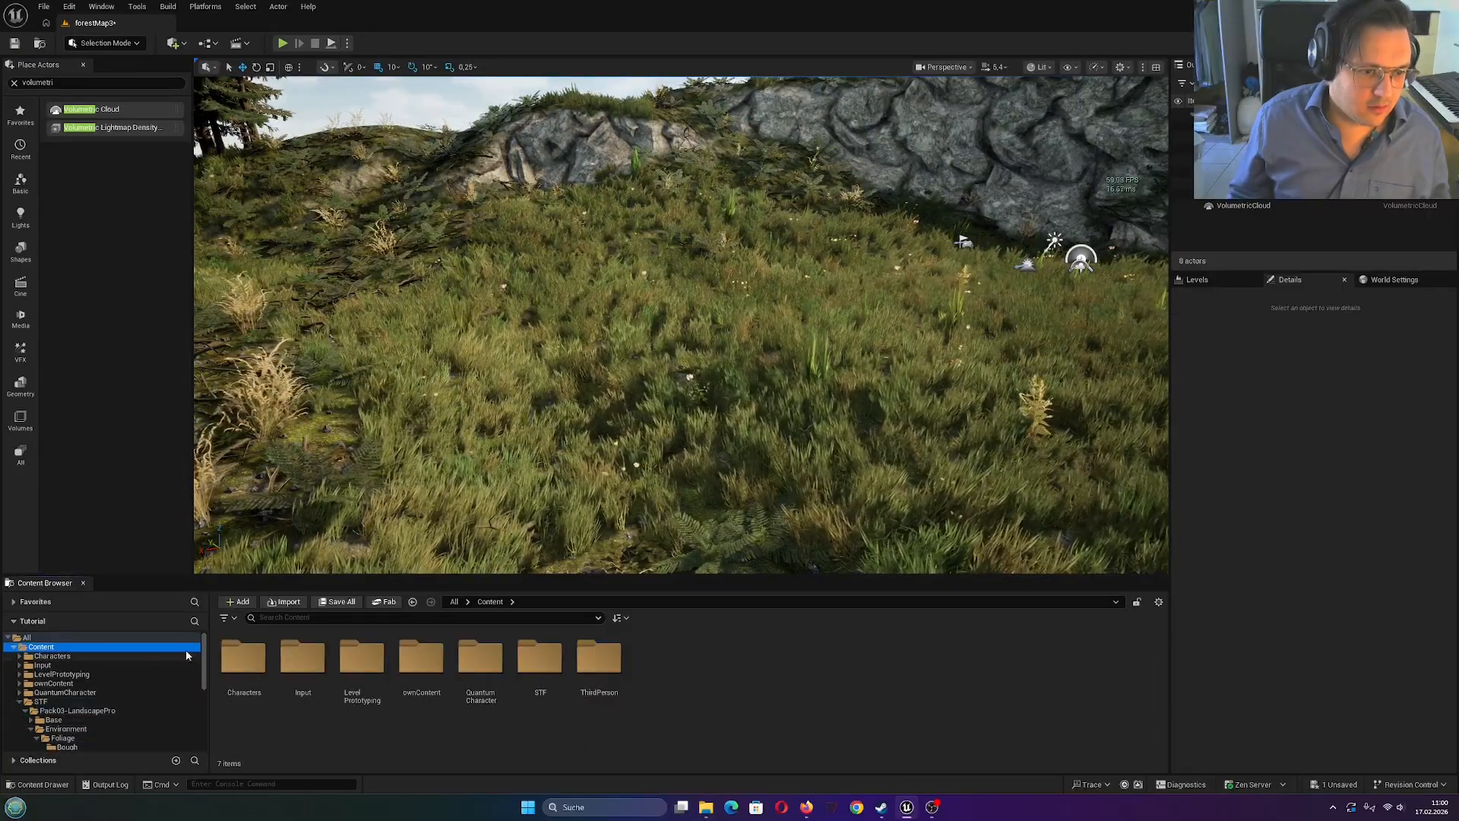
pyautogui.scroll(-2, 58, 668)
pyautogui.click(40, 647)
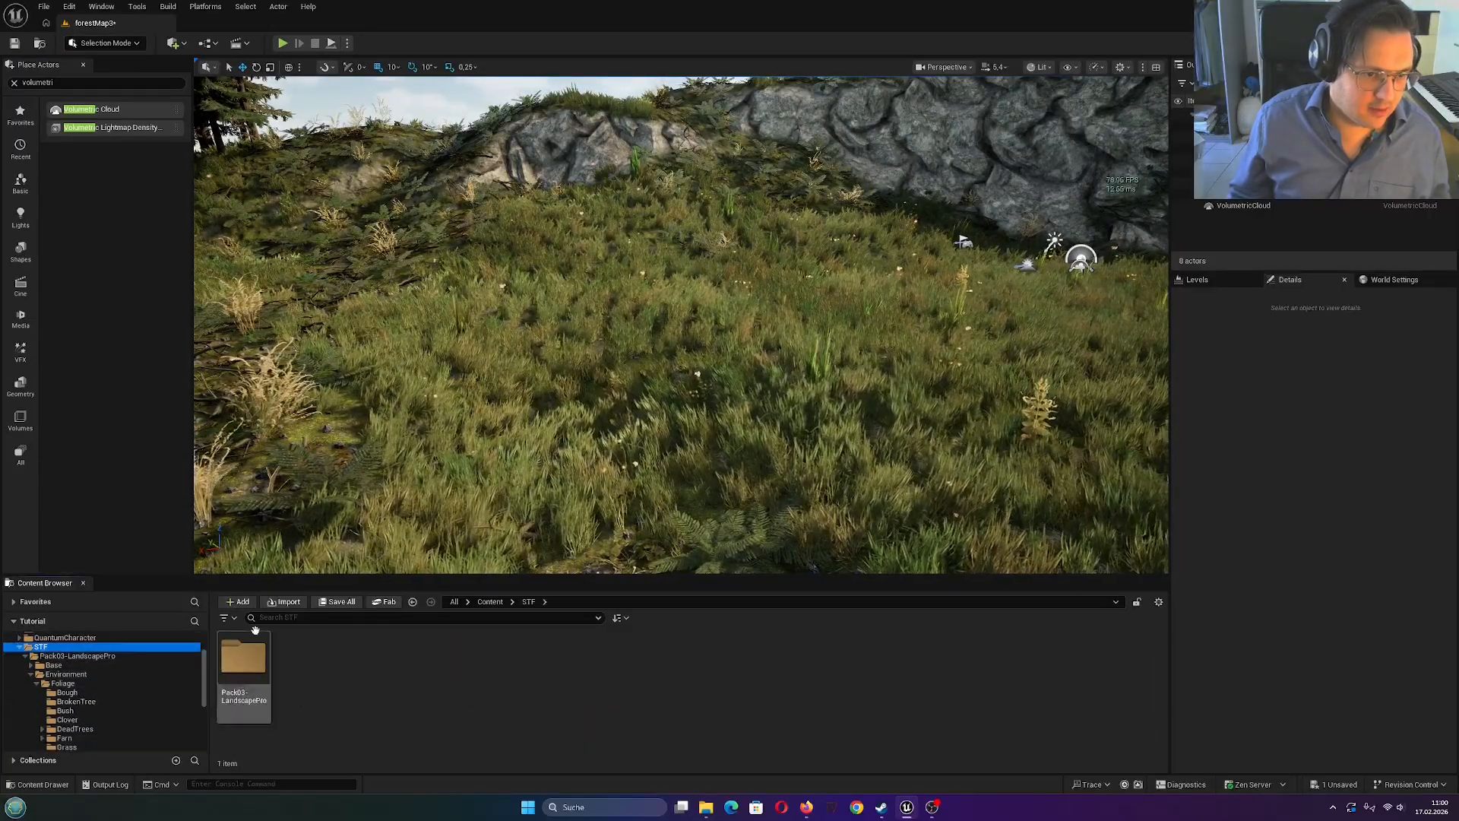
pyautogui.write('water')
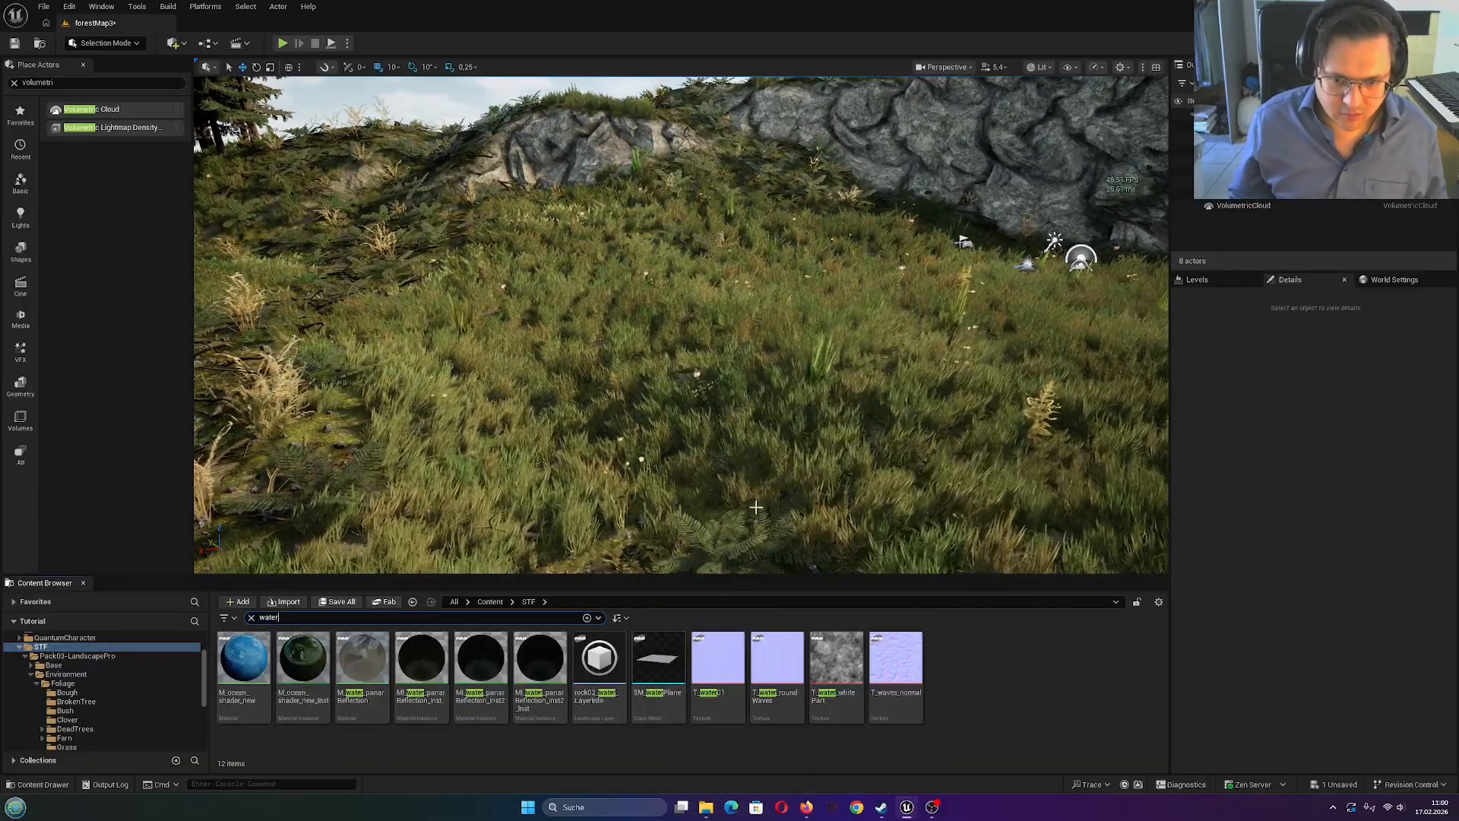
# Place SM_waterPlane in the eroded hollow, scale it to 14.75 in X and Y, and position it at Z -30
pyautogui.moveTo(683, 641); pyautogui.dragTo(669, 439)
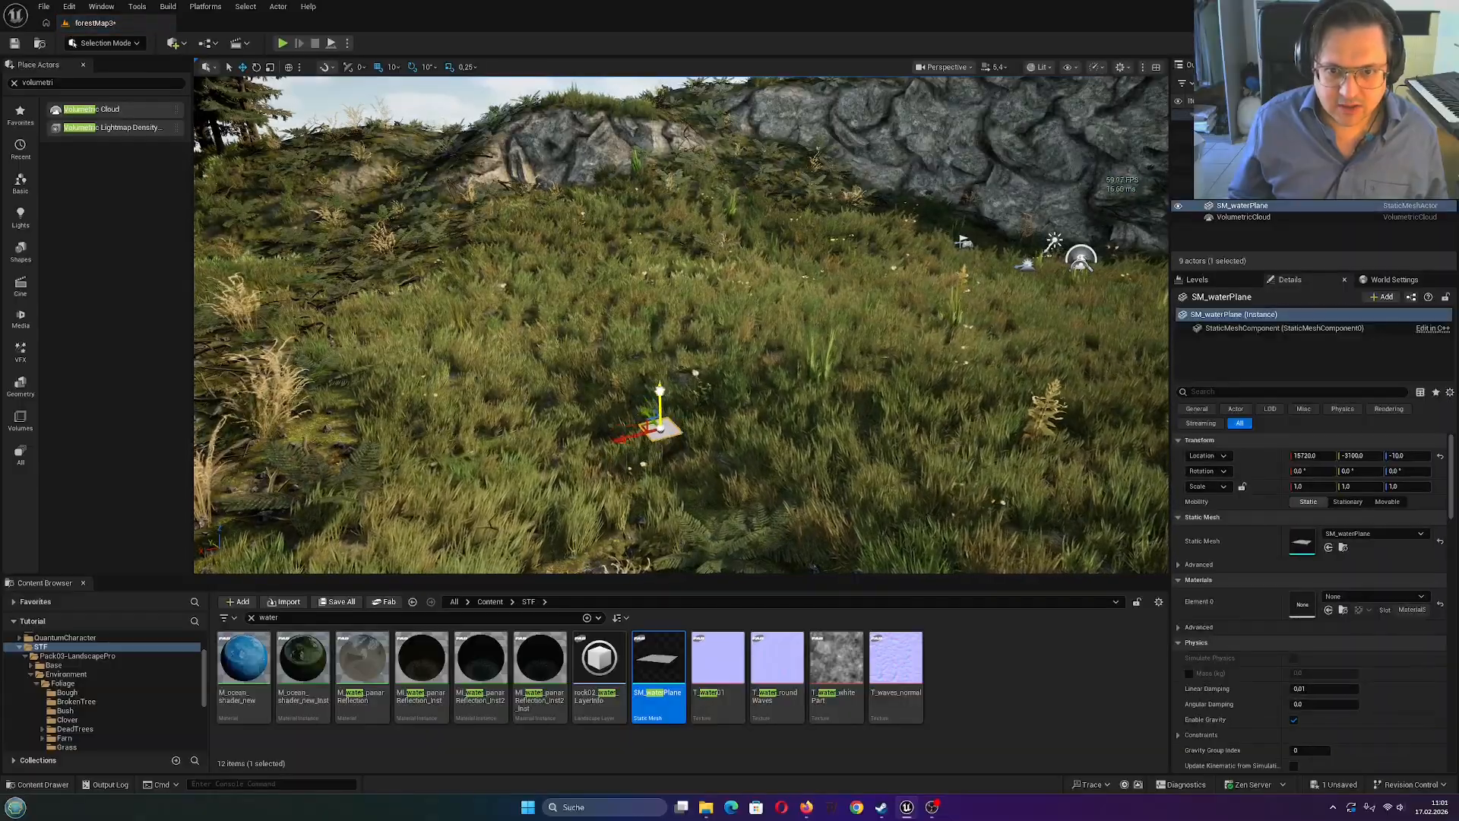
pyautogui.press('w')
pyautogui.moveTo(790, 492); pyautogui.dragTo(685, 423, button='right')
pyautogui.press('s')
pyautogui.press('w')
pyautogui.press('s')
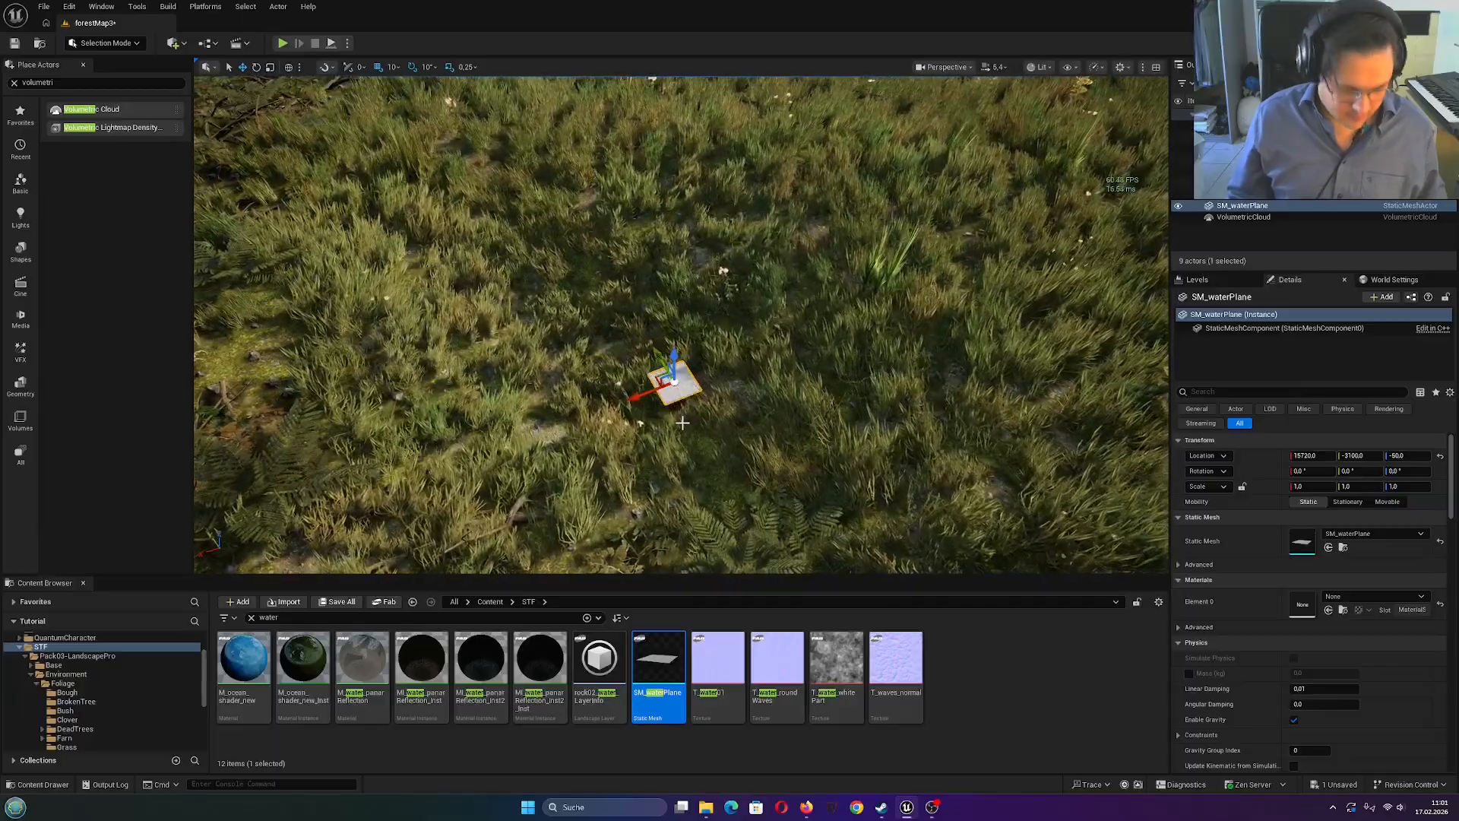
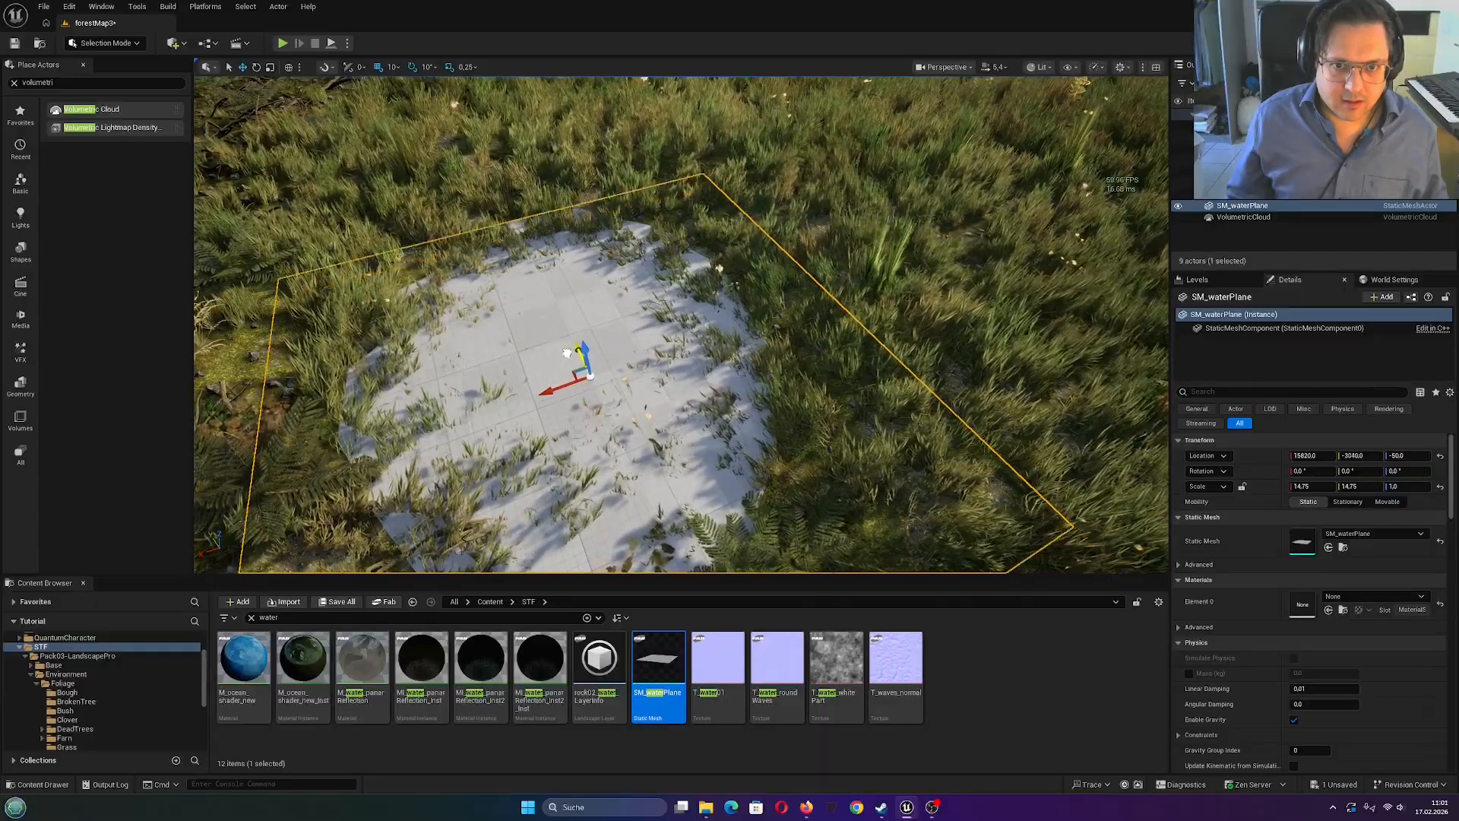
pyautogui.press('s')
pyautogui.moveTo(702, 349)
pyautogui.mouseDown(button='right')
pyautogui.moveTo(684, 353)
pyautogui.moveTo(680, 334)
pyautogui.mouseUp(button='right')
pyautogui.press('w')
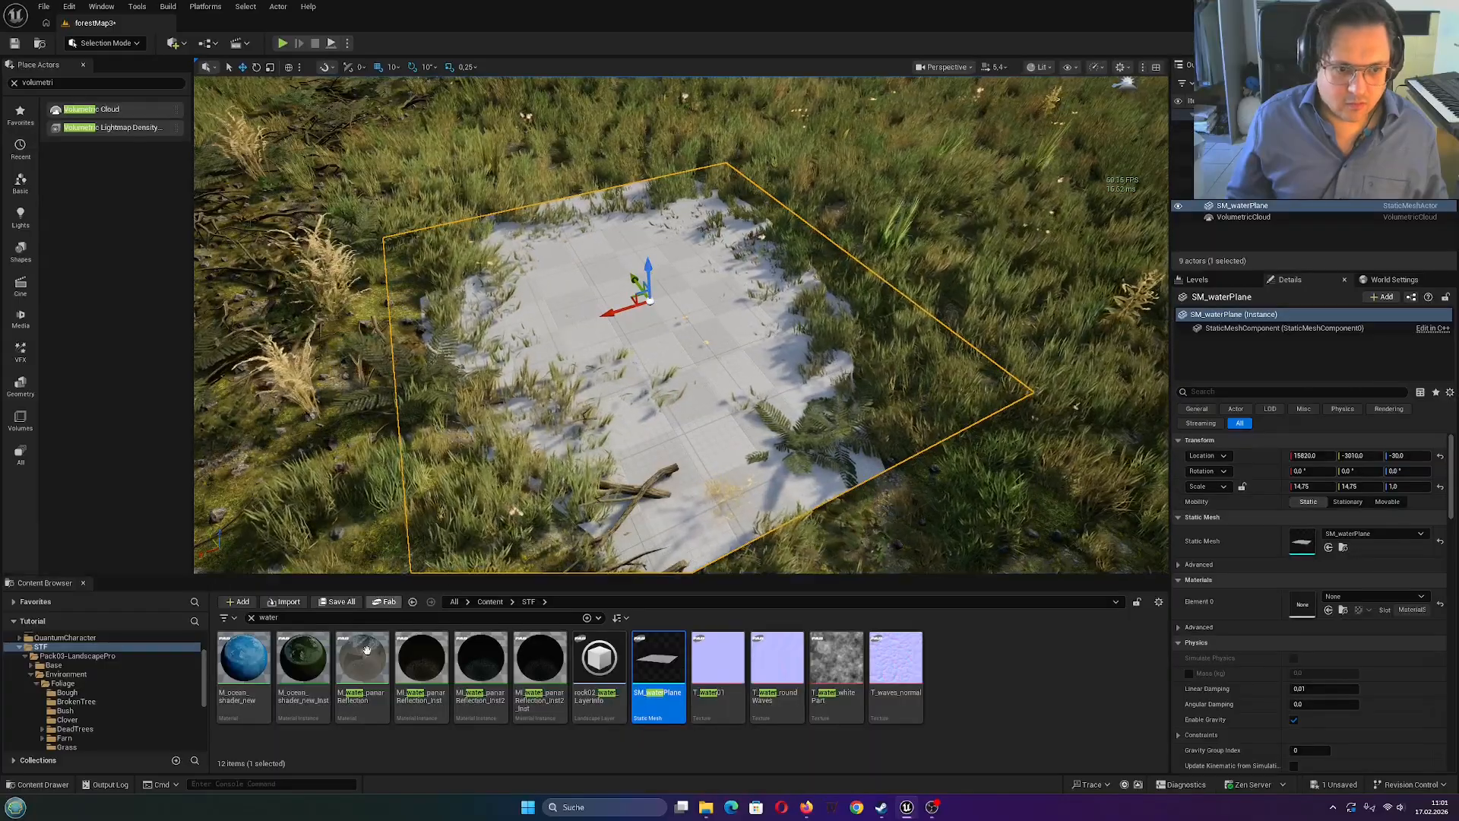
# Widen the "water" asset search to all project and engine content
pyautogui.click(284, 616)
pyautogui.press('BackSpace')
pyautogui.scroll(3, 111, 675)
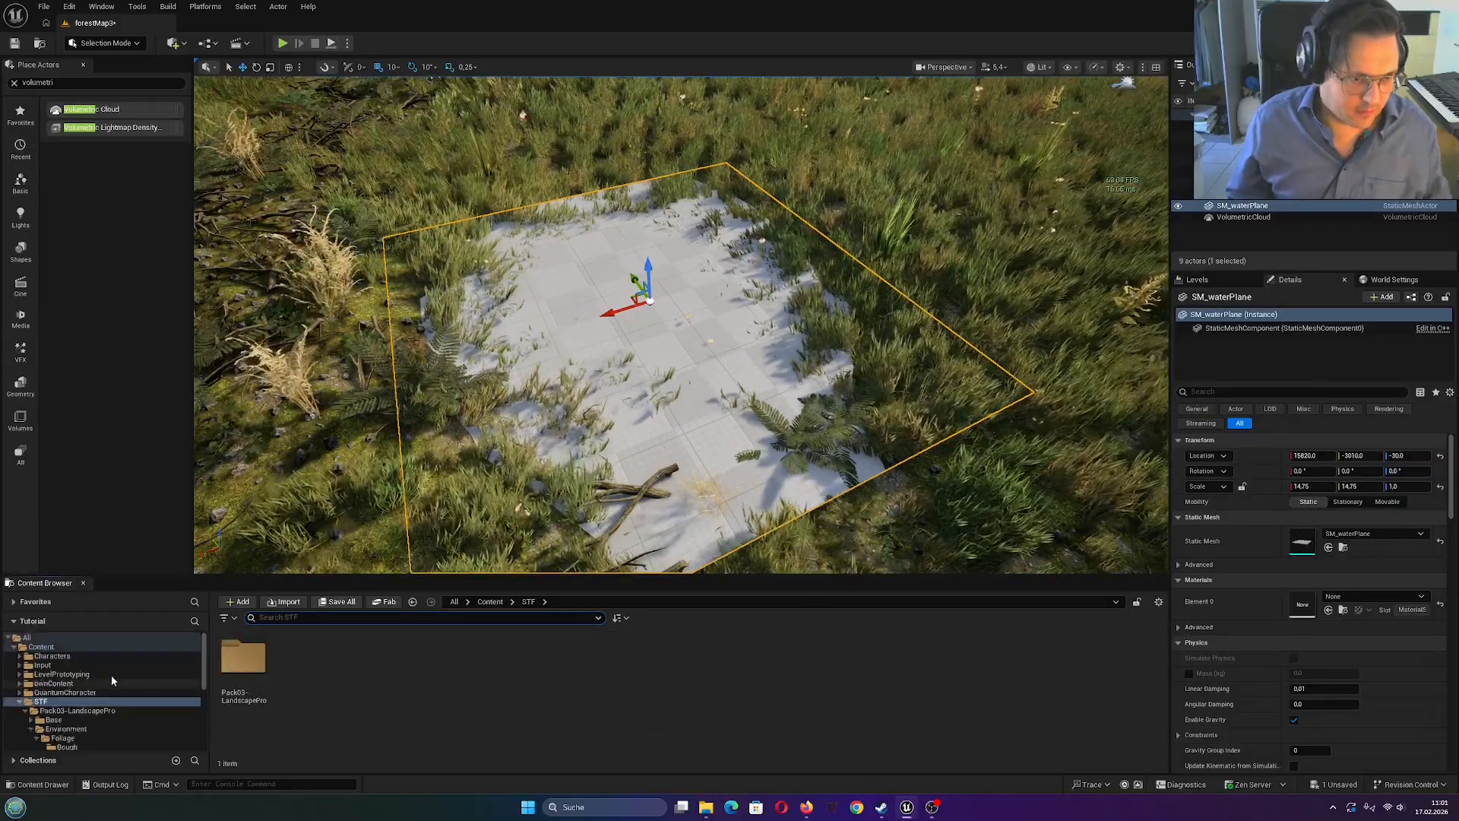
pyautogui.click(43, 647)
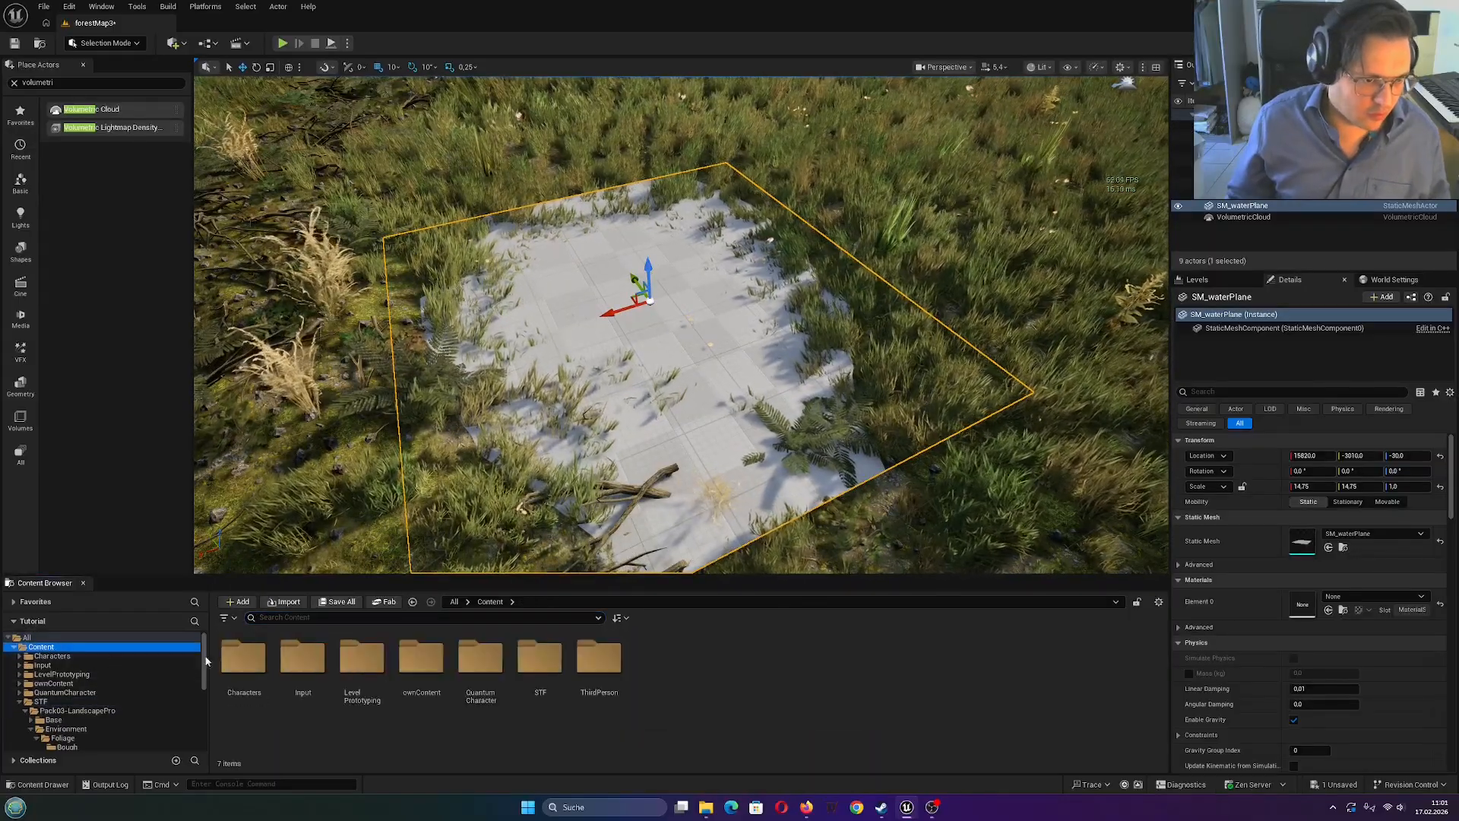
pyautogui.click(275, 618)
pyautogui.write('water')
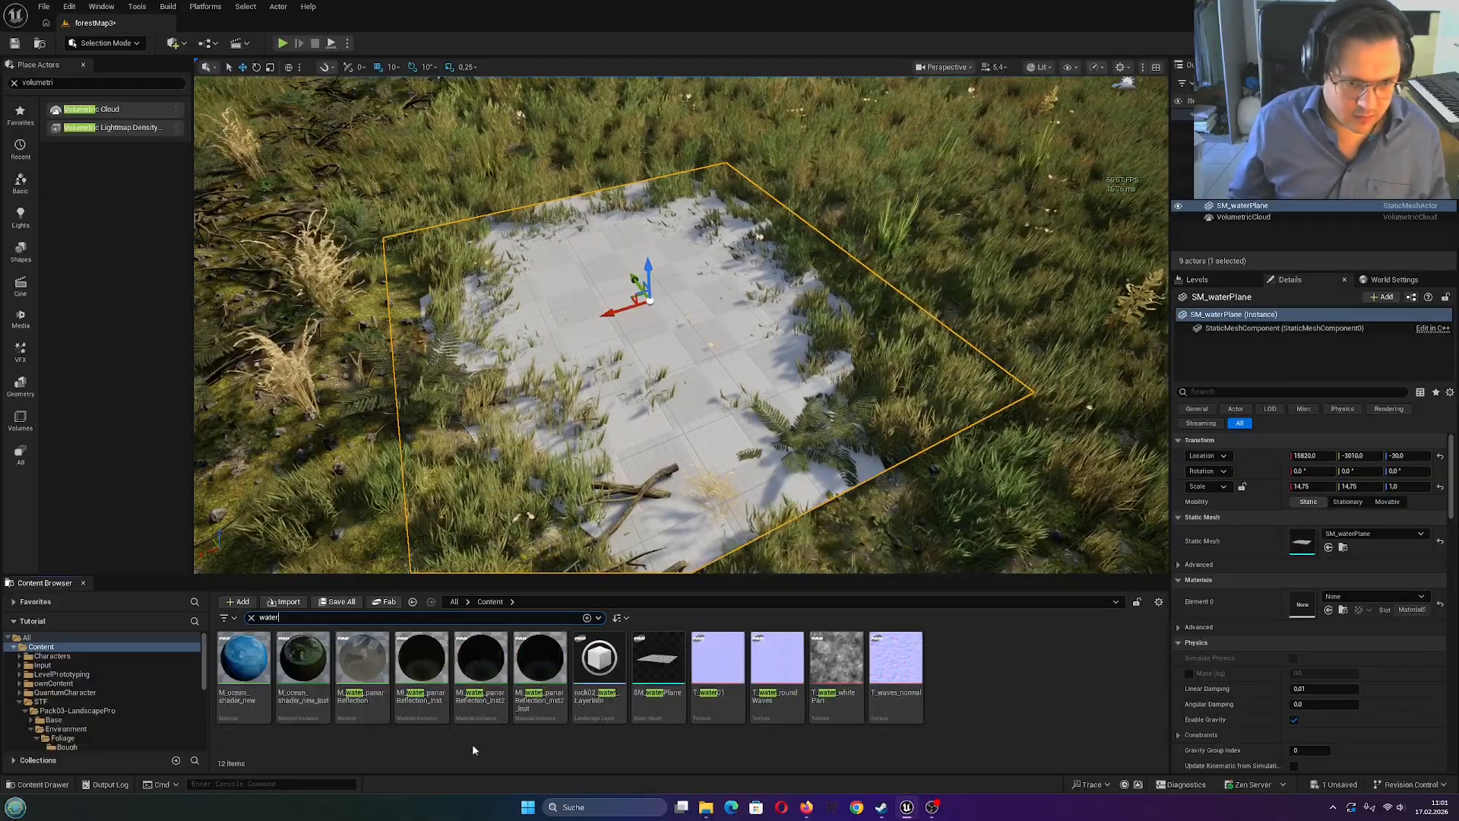
pyautogui.click(26, 637)
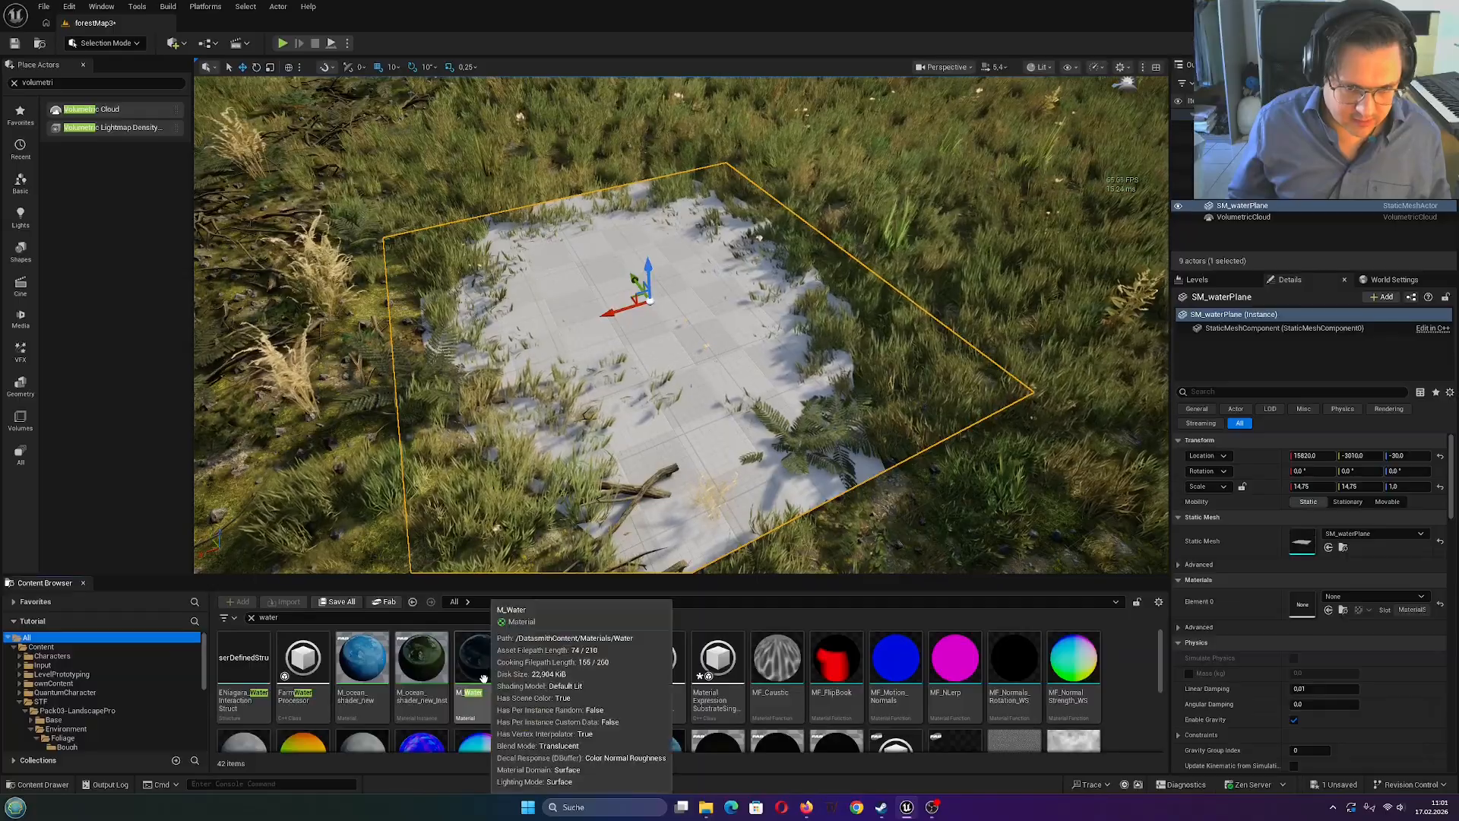
pyautogui.click(23, 649)
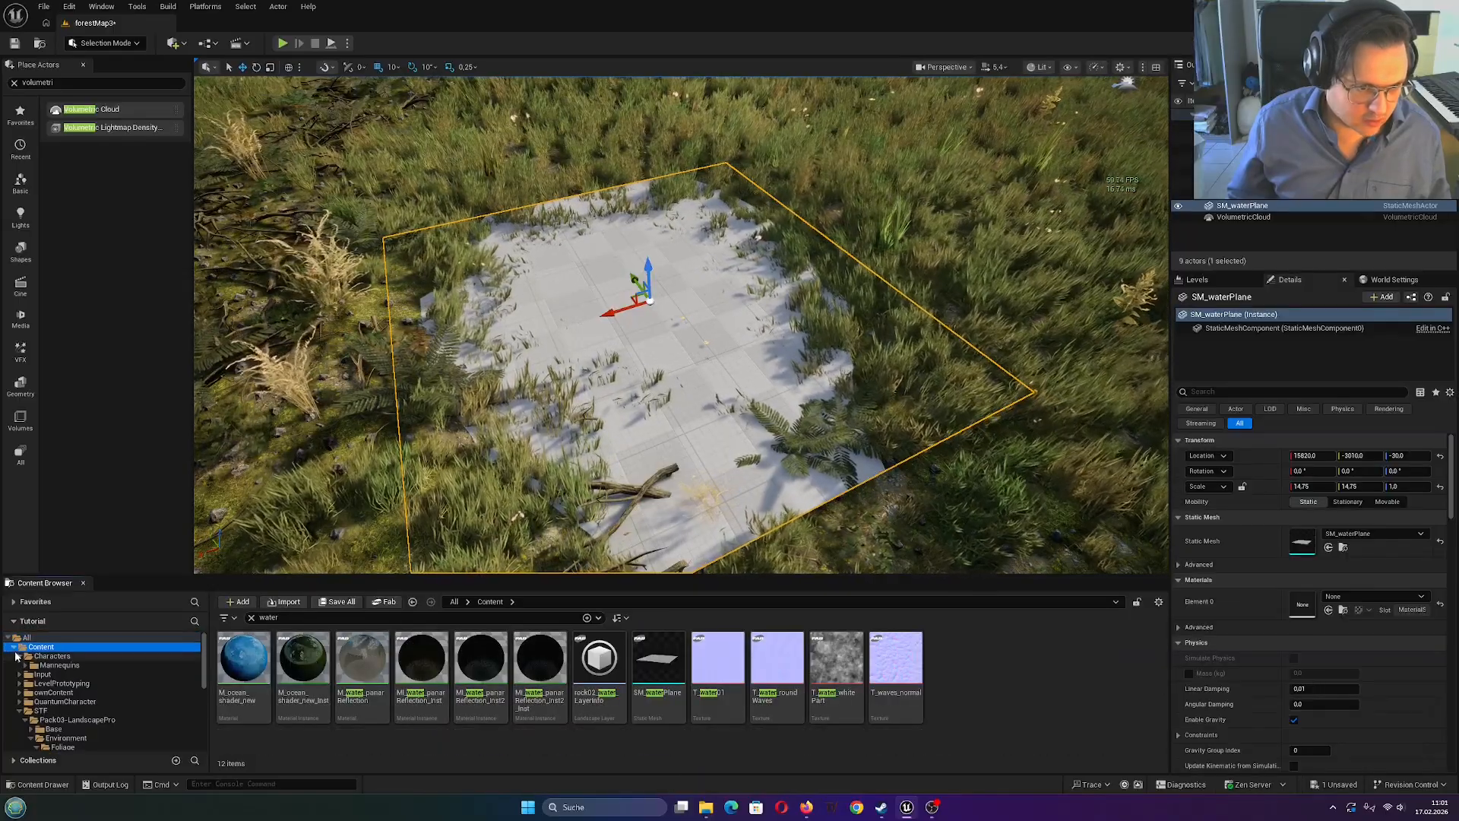
pyautogui.click(14, 648)
pyautogui.click(27, 638)
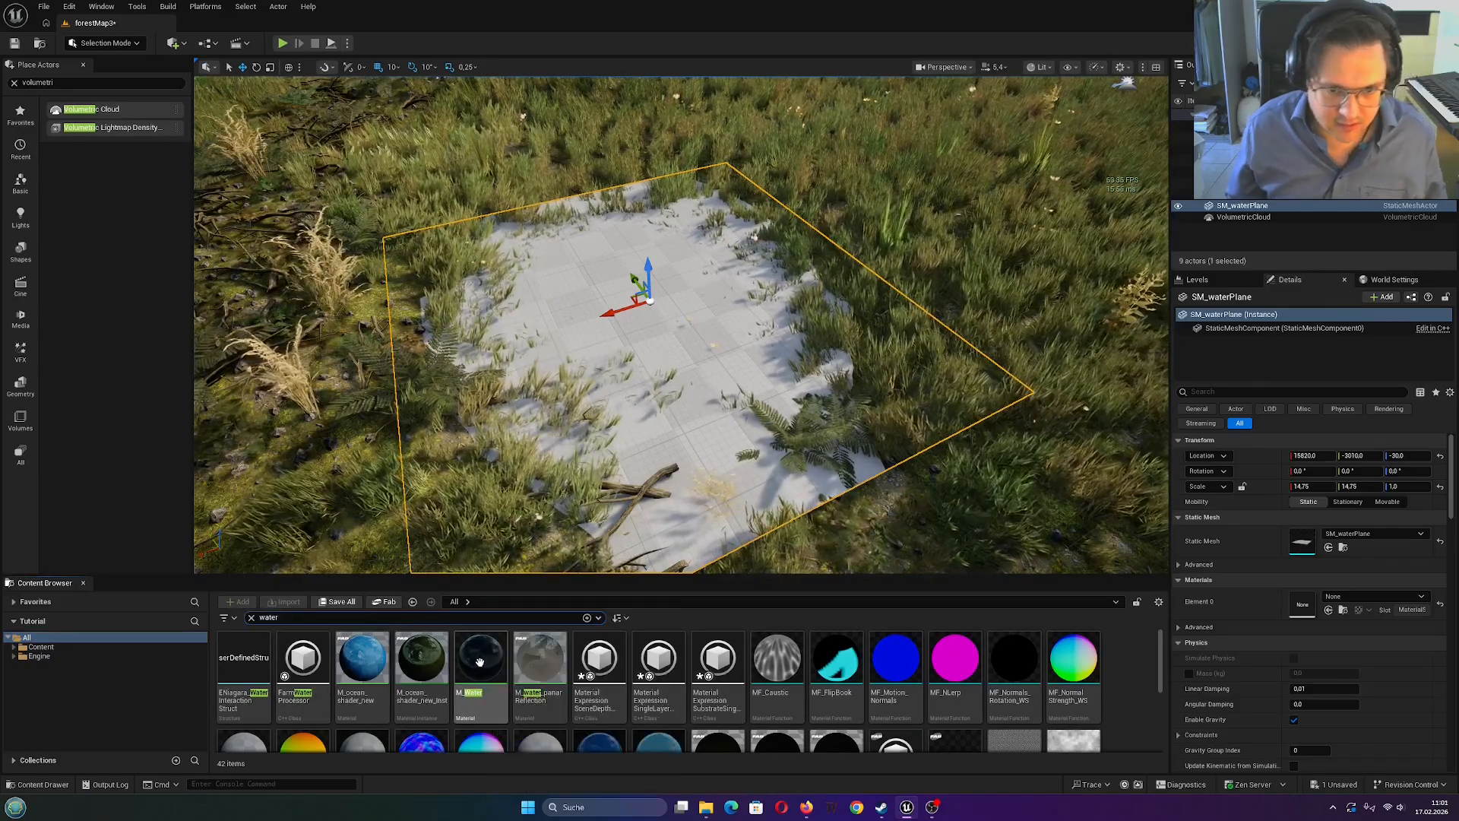
# Assign the M_Water material to Element 0 of the water plane
pyautogui.moveTo(482, 661)
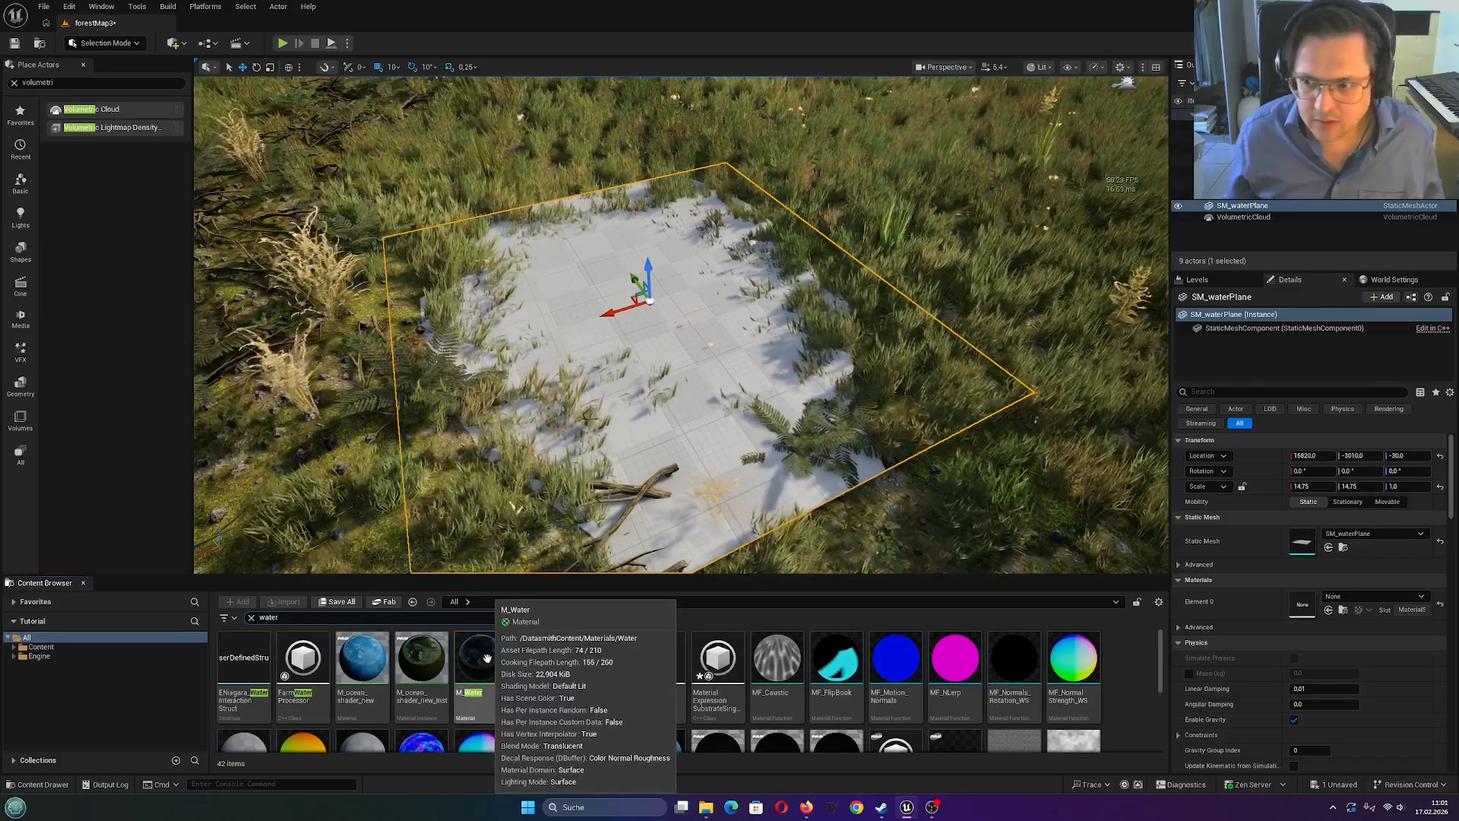
pyautogui.moveTo(486, 658); pyautogui.dragTo(1309, 608)
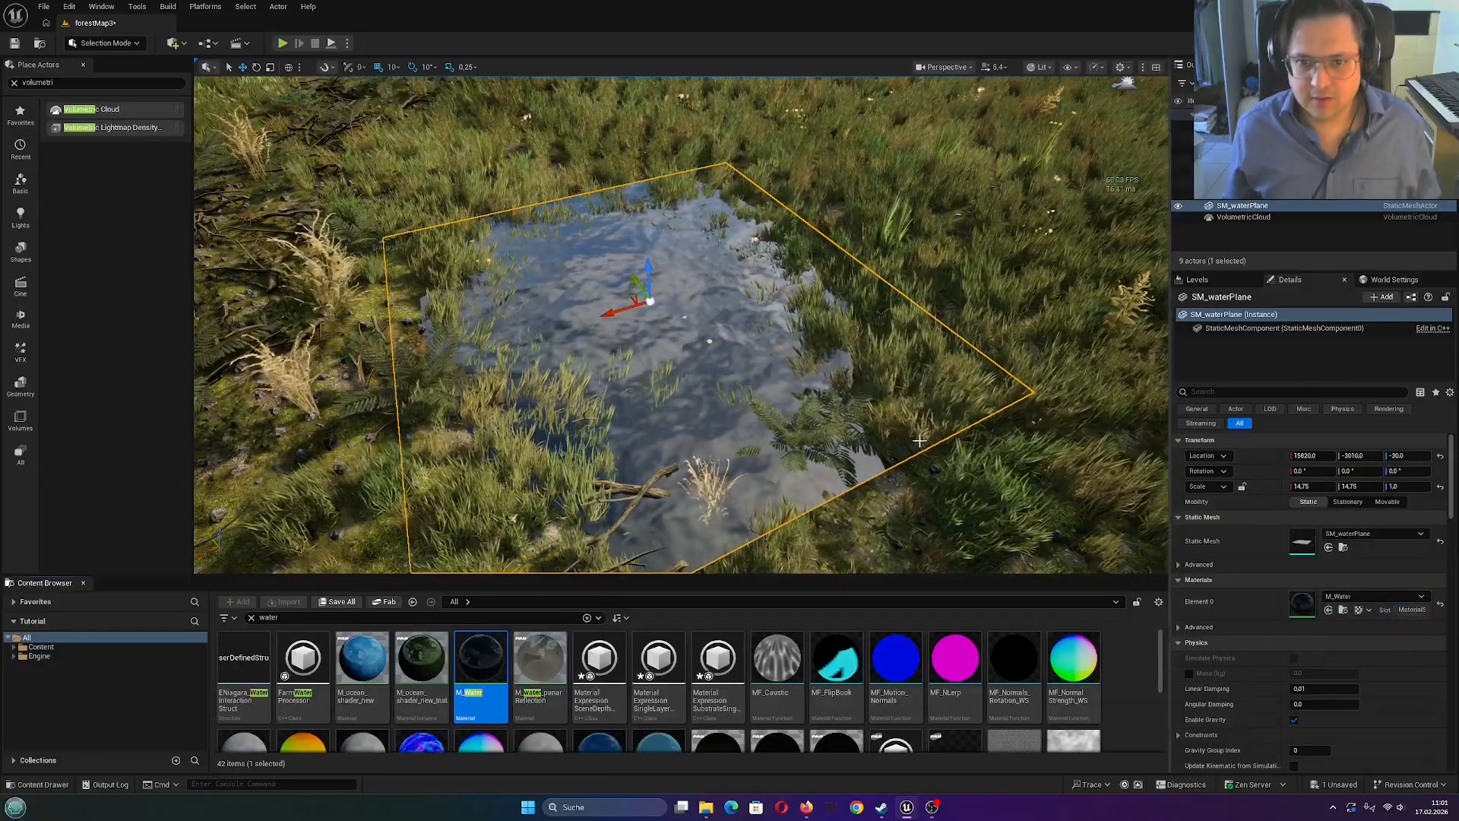
pyautogui.moveTo(920, 441)
pyautogui.mouseDown(button='right')
pyautogui.moveTo(925, 430)
pyautogui.moveTo(859, 418)
pyautogui.moveTo(925, 430)
pyautogui.mouseUp(button='right')
pyautogui.click(925, 431)
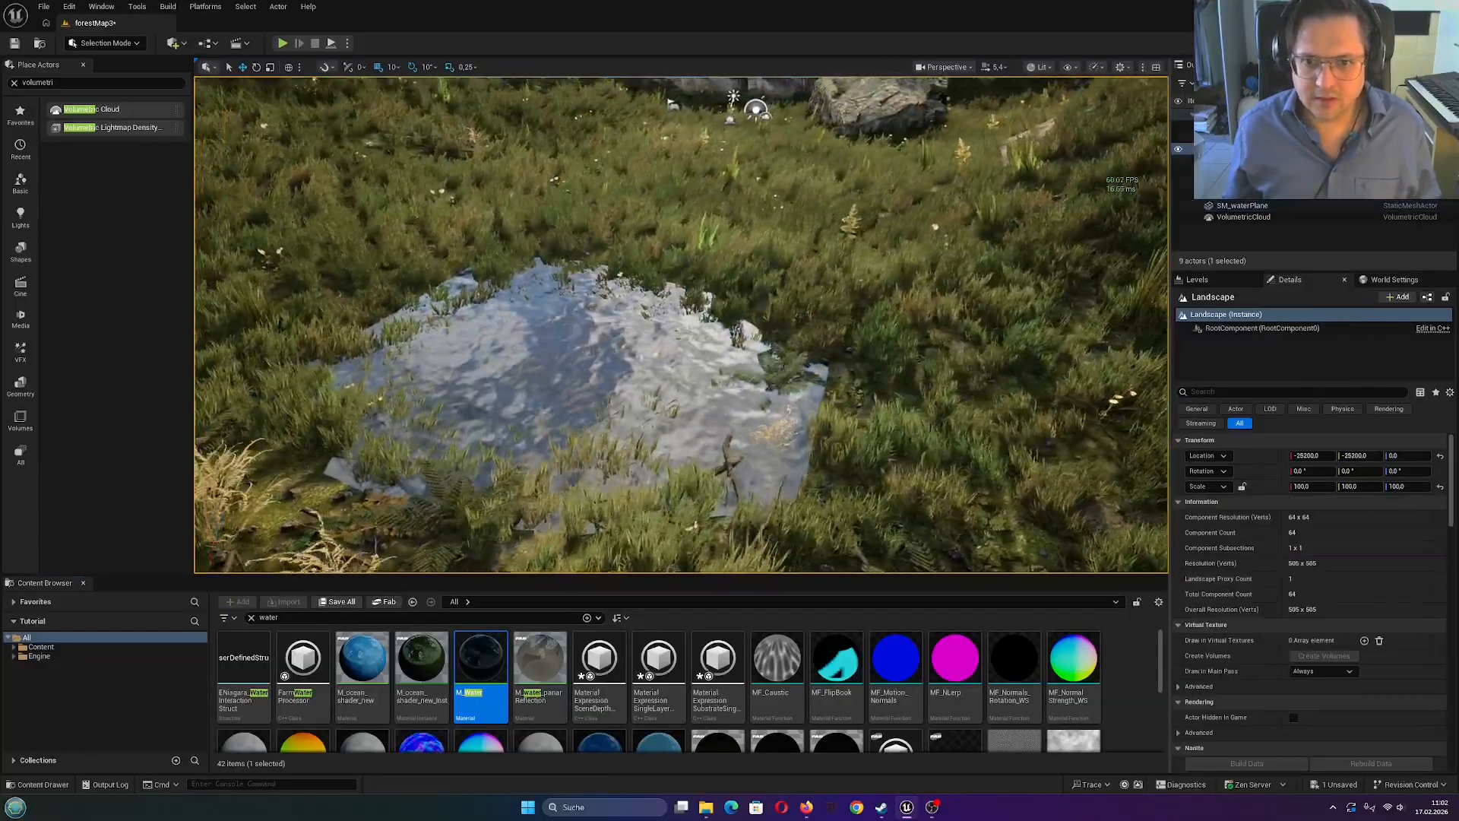
# Scale the water plane up to 28 in X and Y so it extends past the hollow's edges
pyautogui.click(535, 357)
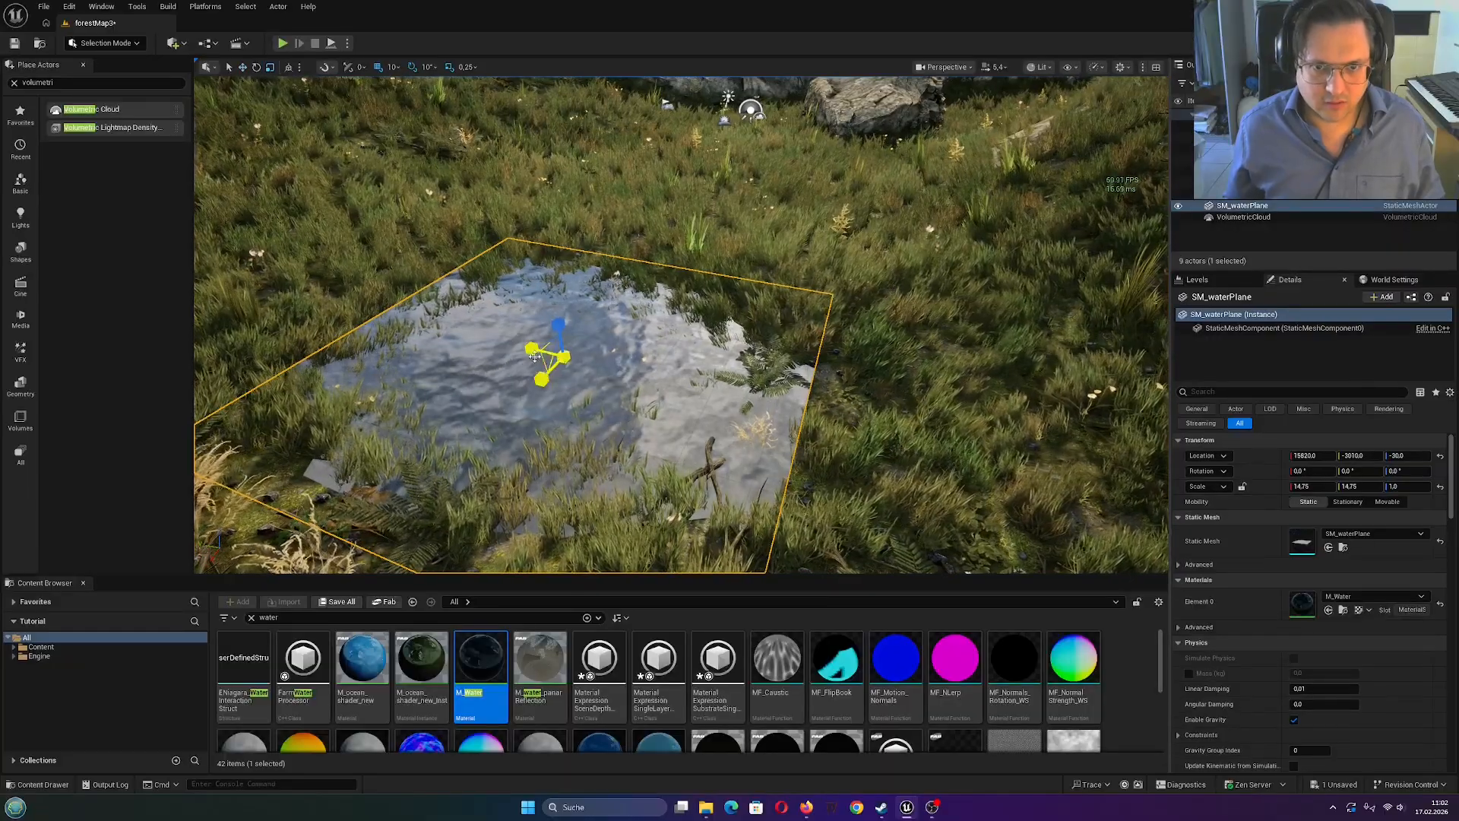
pyautogui.moveTo(535, 357); pyautogui.dragTo(573, 342)
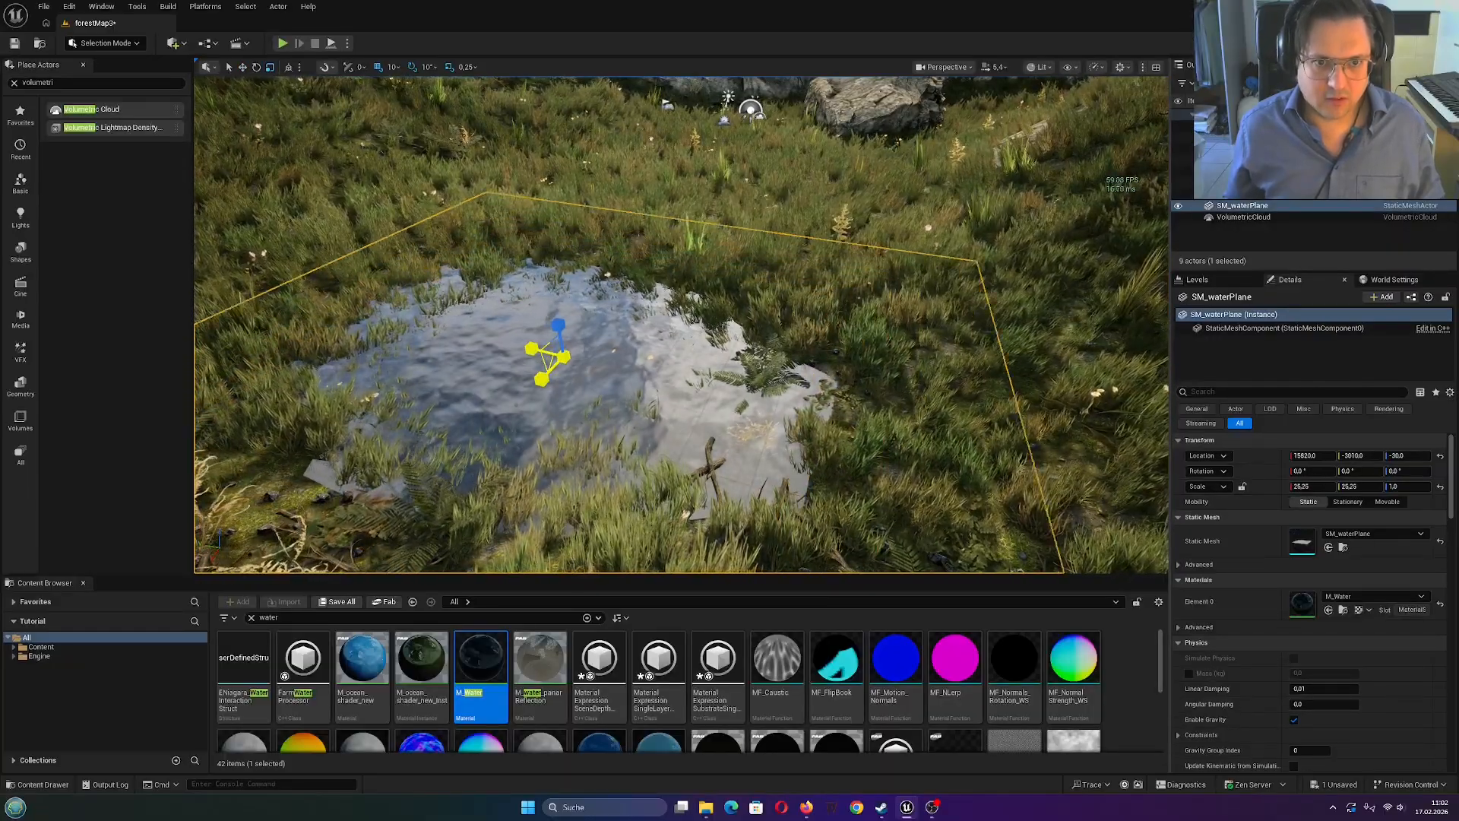
pyautogui.moveTo(758, 379)
pyautogui.mouseDown(button='right')
pyautogui.moveTo(684, 365)
pyautogui.moveTo(759, 380)
pyautogui.mouseUp(button='right')
pyautogui.moveTo(357, 273)
pyautogui.mouseDown(button='right')
pyautogui.moveTo(346, 262)
pyautogui.moveTo(357, 273)
pyautogui.mouseUp(button='right')
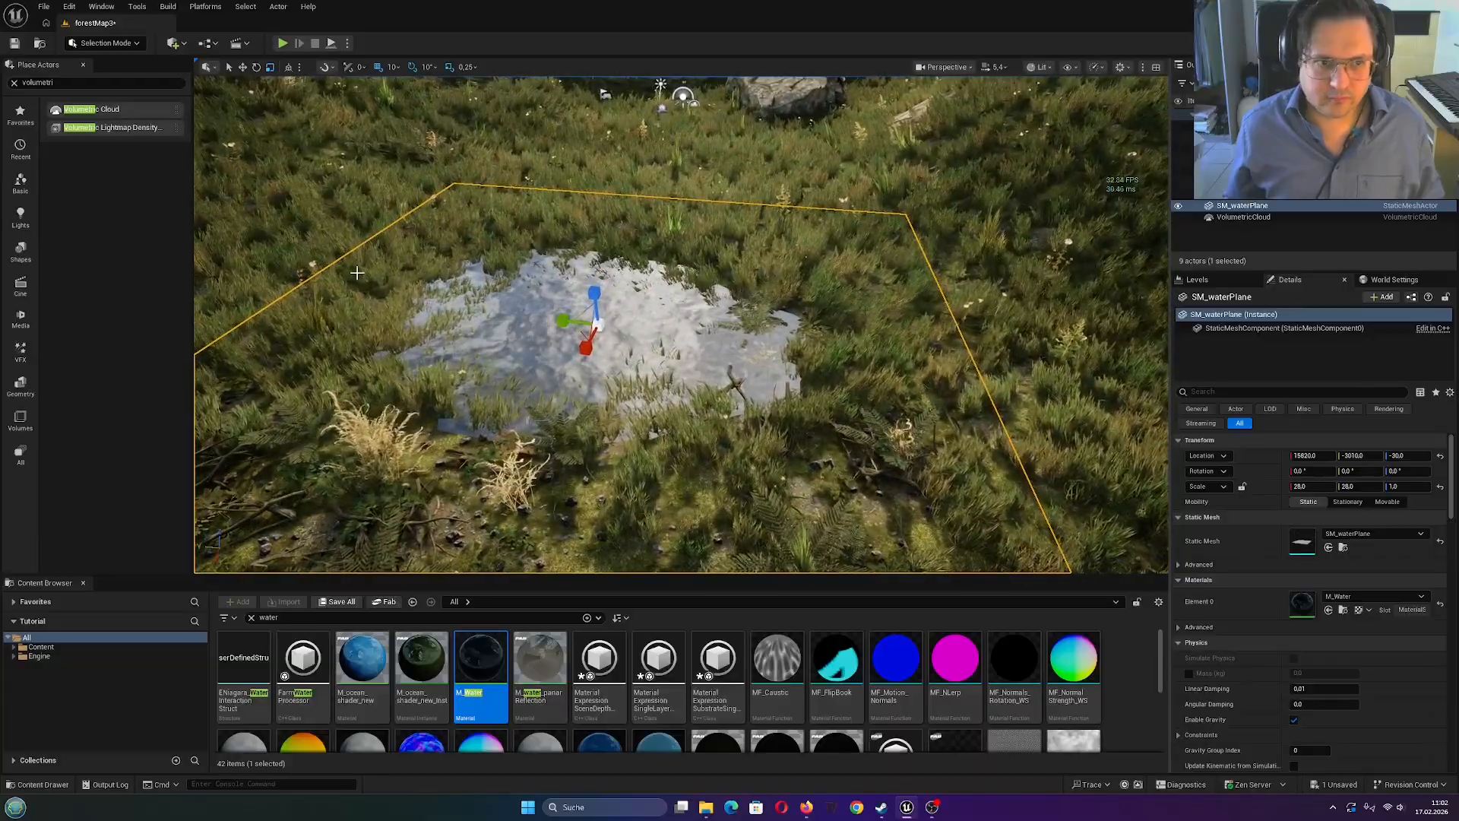
# Return to Landscape mode and erode the ground along the pond's edge with a brush size of about 134
pyautogui.click(125, 44)
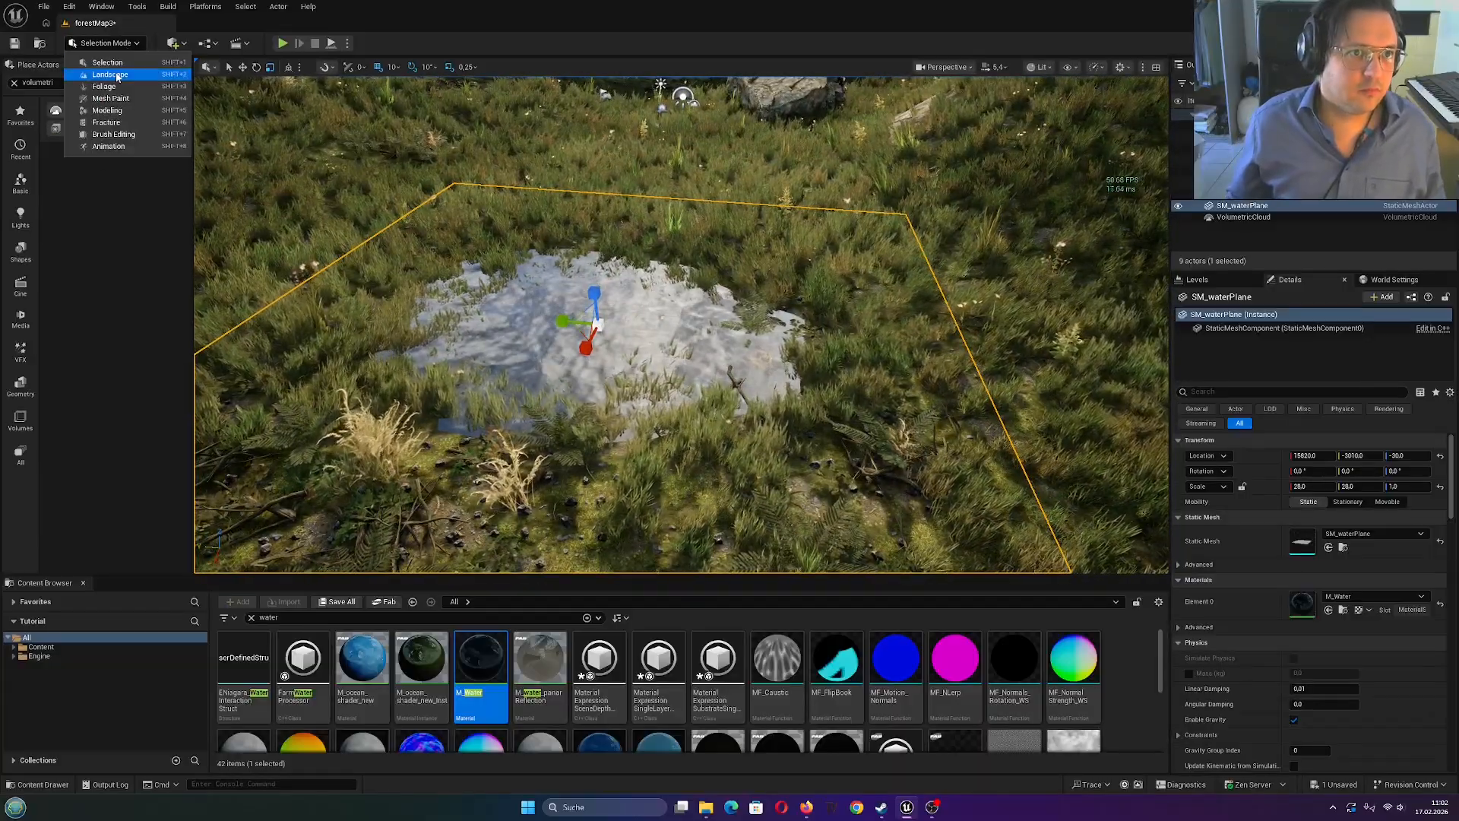
pyautogui.click(114, 74)
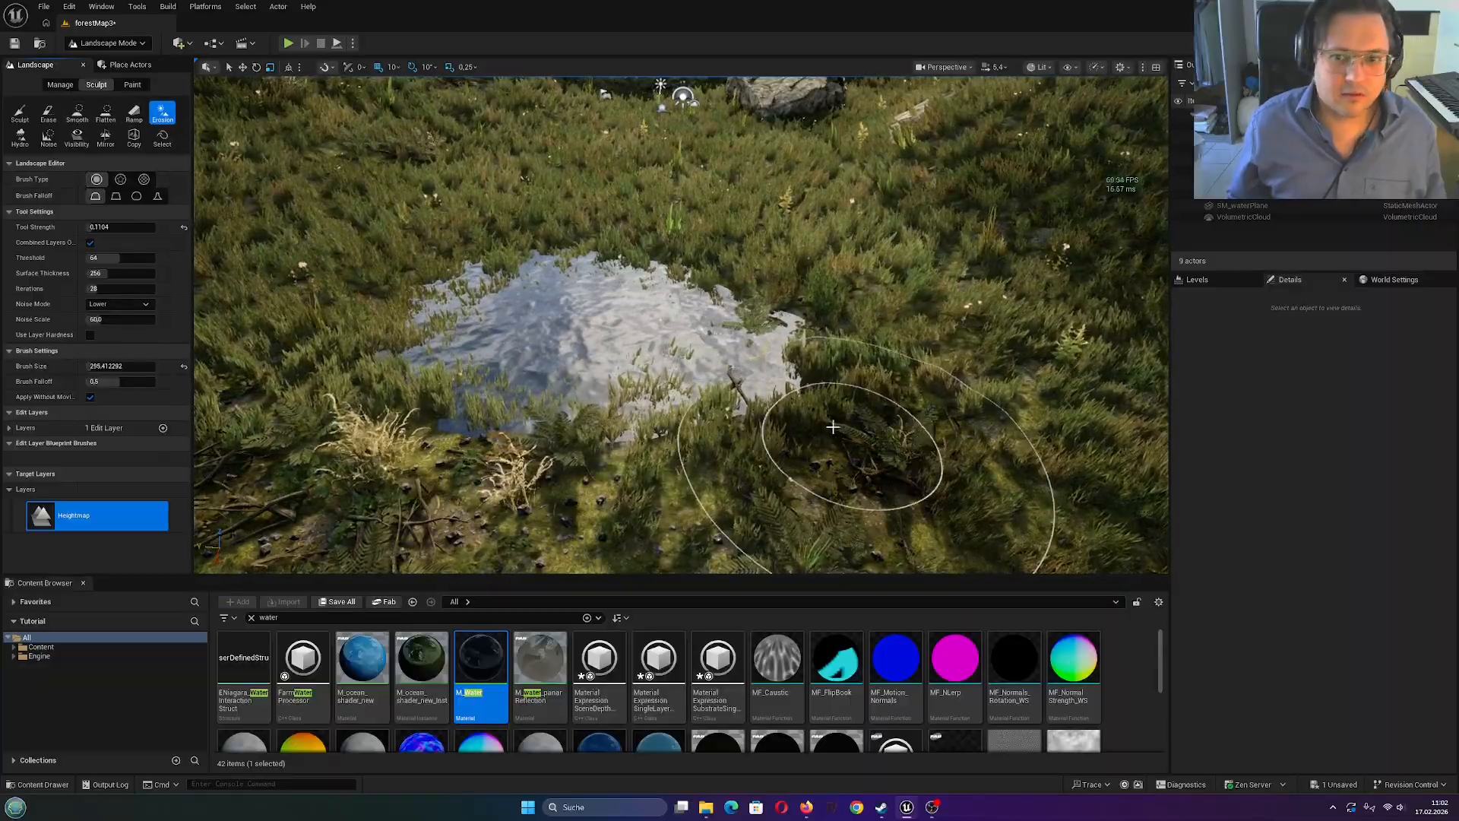
pyautogui.press('w')
pyautogui.moveTo(833, 427); pyautogui.dragTo(775, 365, button='right')
pyautogui.press('s')
pyautogui.press('w')
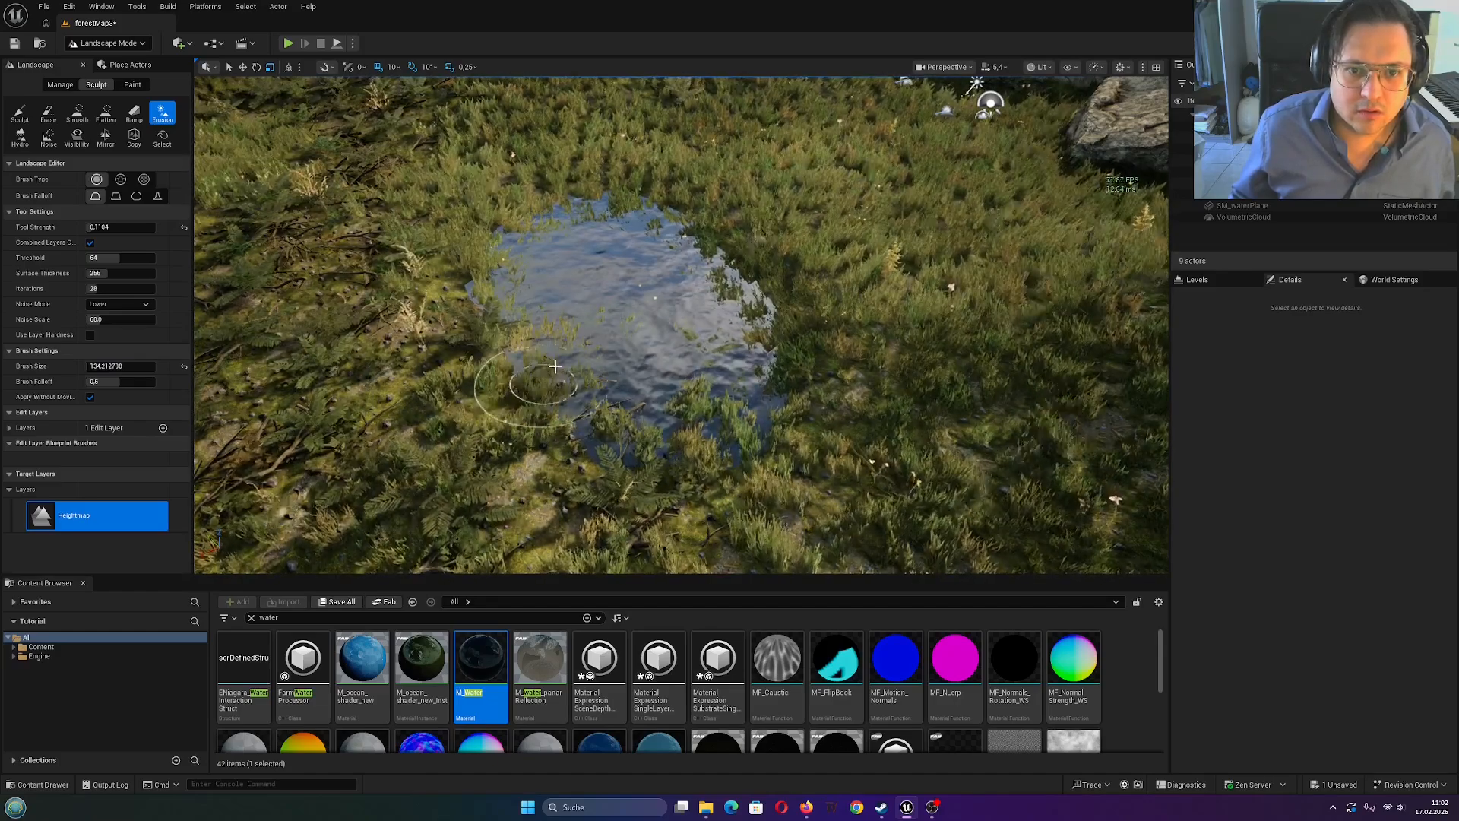
pyautogui.moveTo(555, 366); pyautogui.dragTo(517, 373)
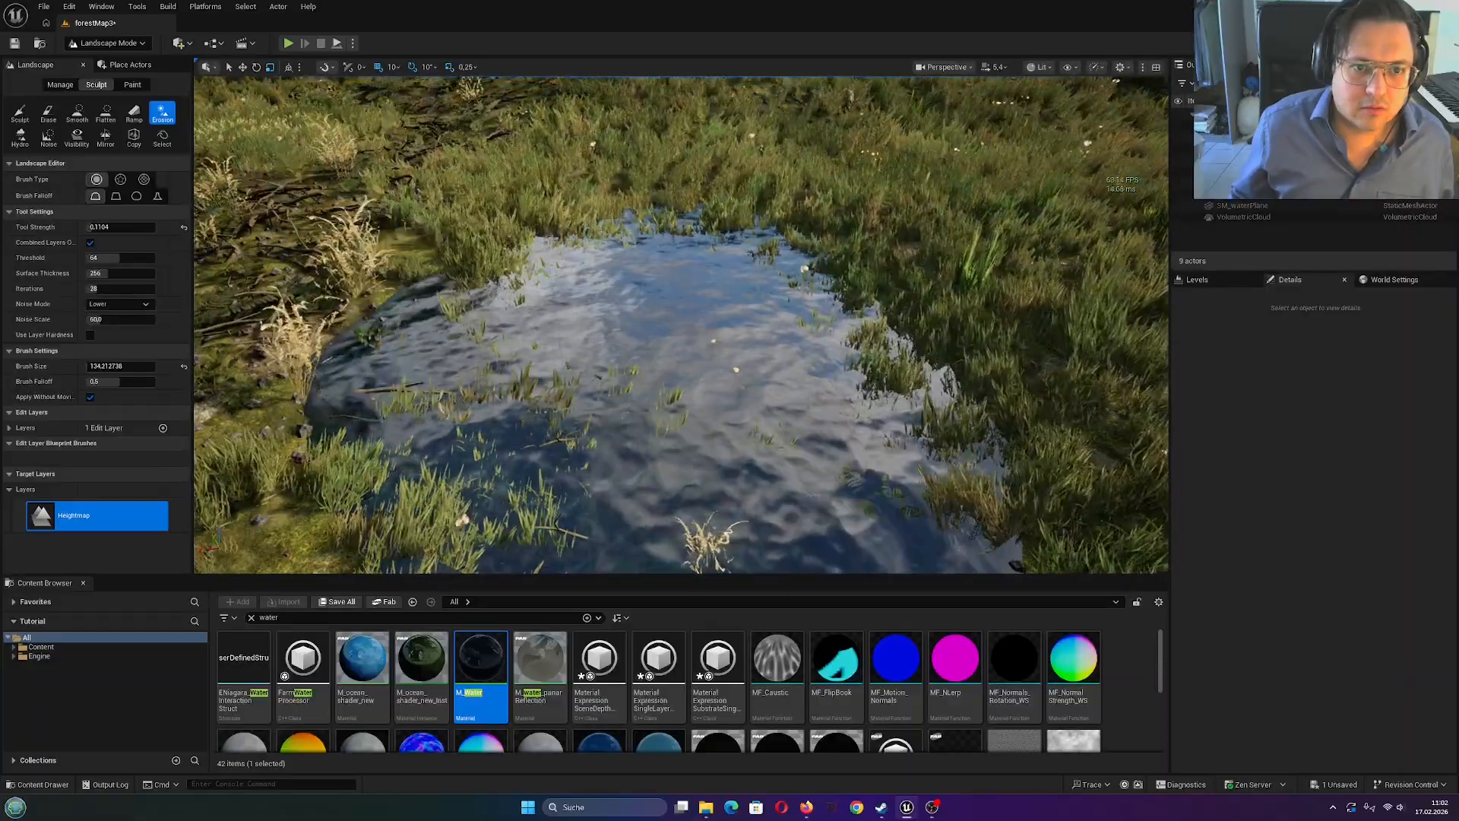
# Erode the pond's shoreline further, from the bank facing the pines around to the near bank
pyautogui.moveTo(491, 273); pyautogui.dragTo(426, 311, button='right')
pyautogui.moveTo(593, 449)
pyautogui.mouseDown(button='right')
pyautogui.moveTo(578, 418)
pyautogui.moveTo(593, 449)
pyautogui.mouseUp(button='right')
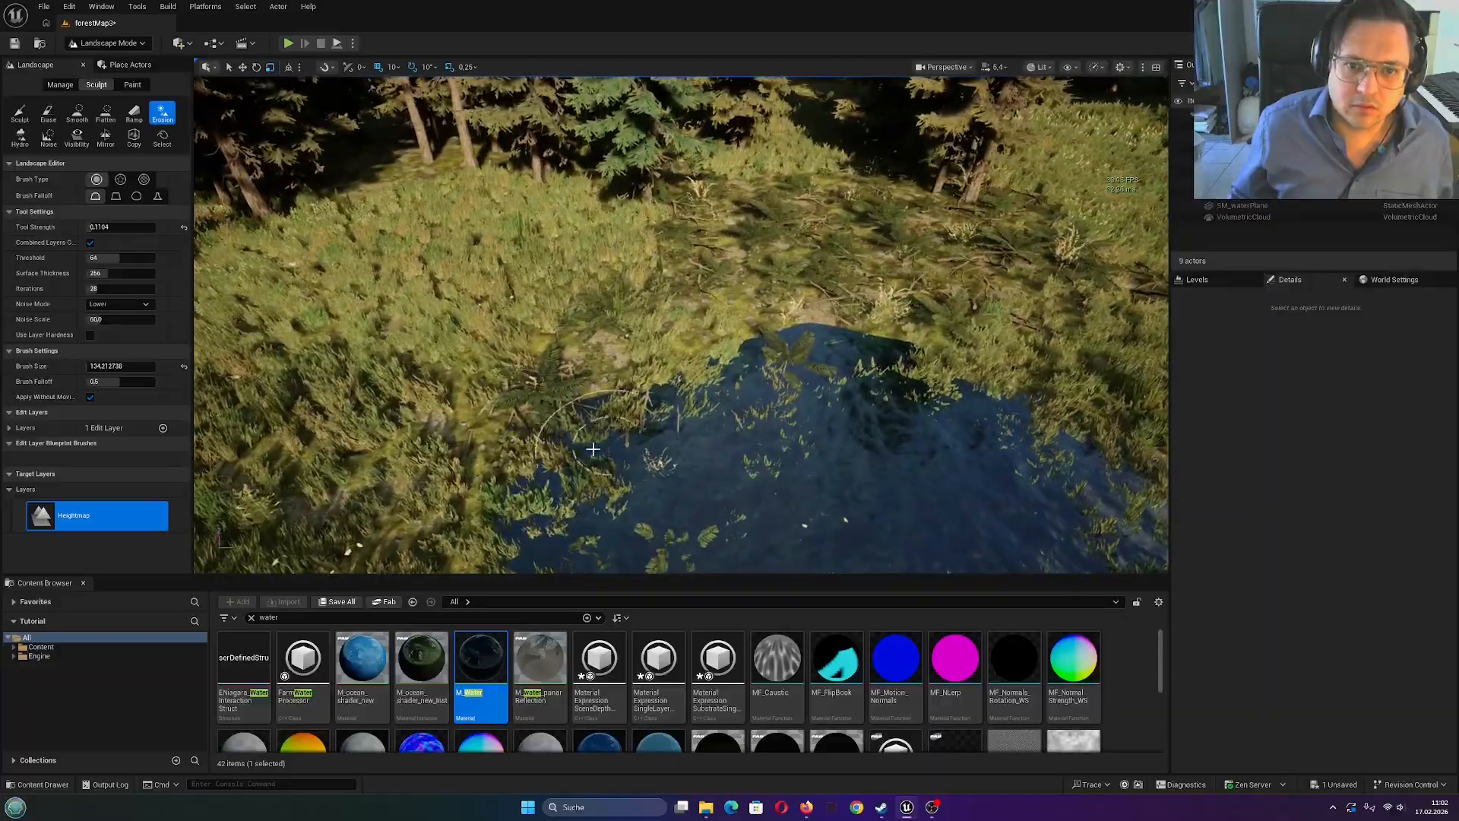
pyautogui.moveTo(740, 462)
pyautogui.mouseDown(button='right')
pyautogui.moveTo(740, 517)
pyautogui.moveTo(748, 456)
pyautogui.moveTo(707, 448)
pyautogui.moveTo(748, 463)
pyautogui.mouseUp(button='right')
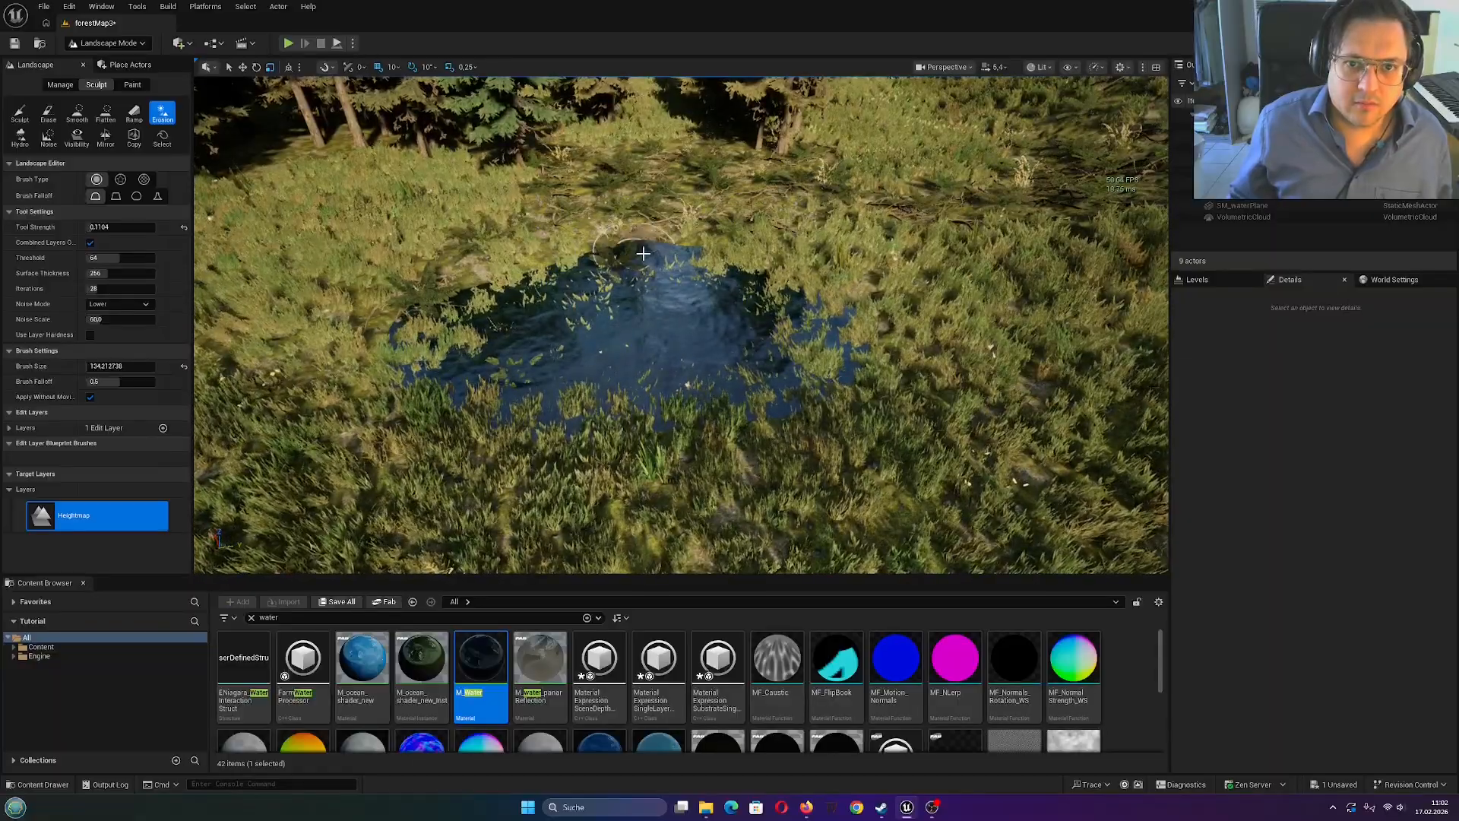
pyautogui.moveTo(665, 246)
pyautogui.mouseDown()
pyautogui.moveTo(734, 252)
pyautogui.moveTo(838, 323)
pyautogui.moveTo(846, 380)
pyautogui.mouseUp()
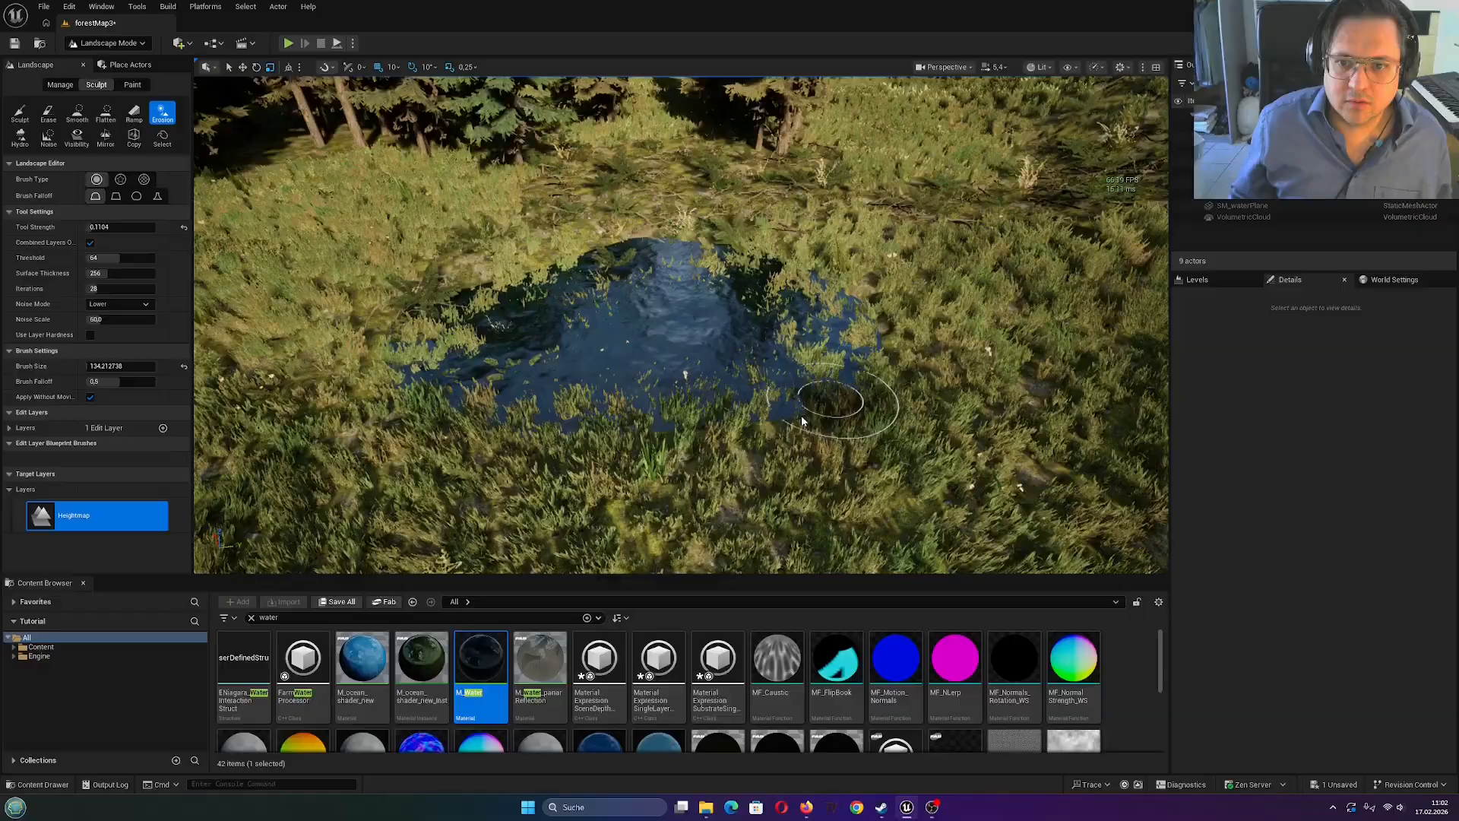
# Leave Landscape mode and filter the STF folder's assets to static meshes only
pyautogui.click(123, 64)
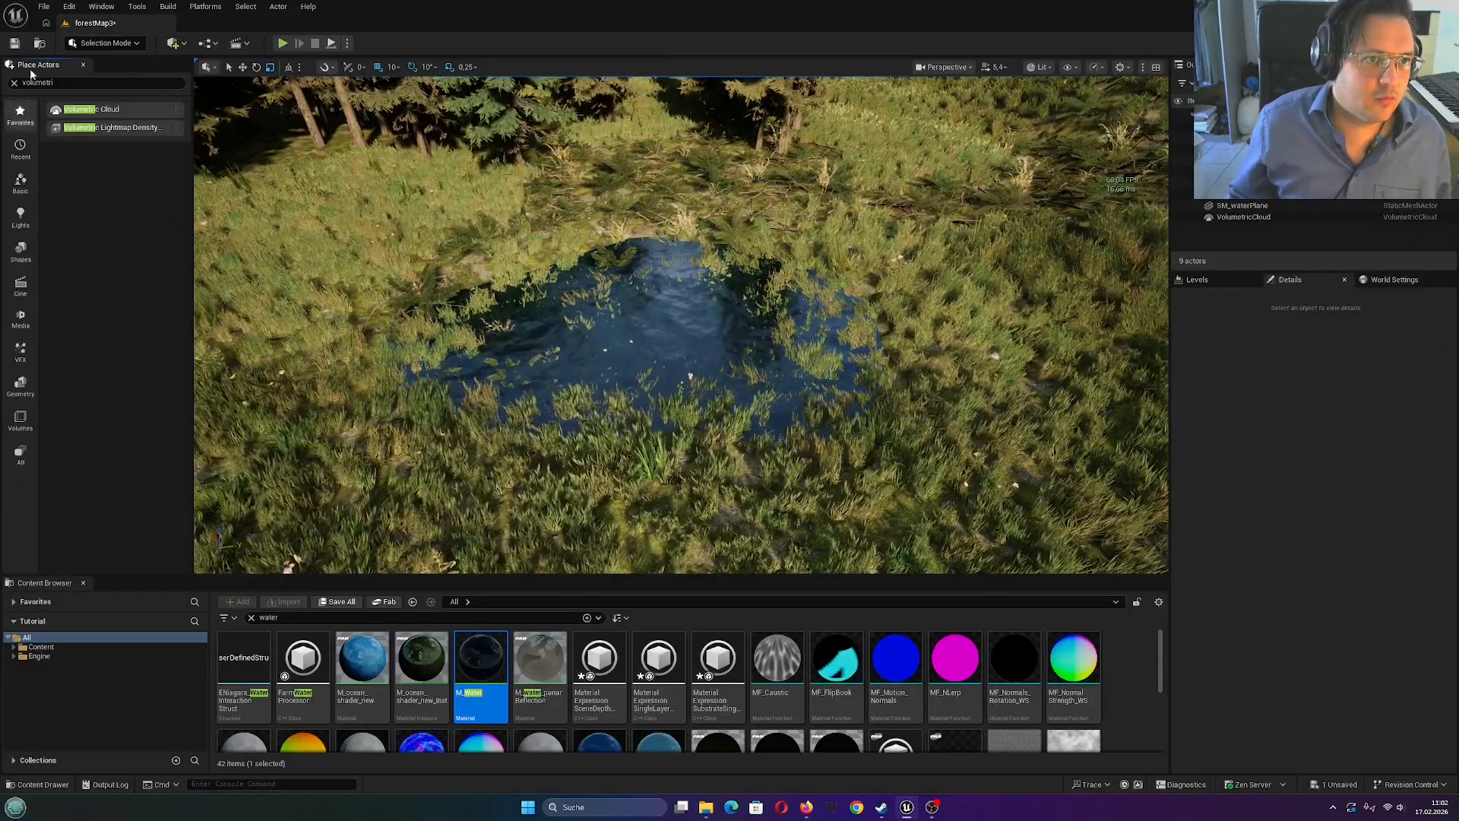
pyautogui.click(42, 651)
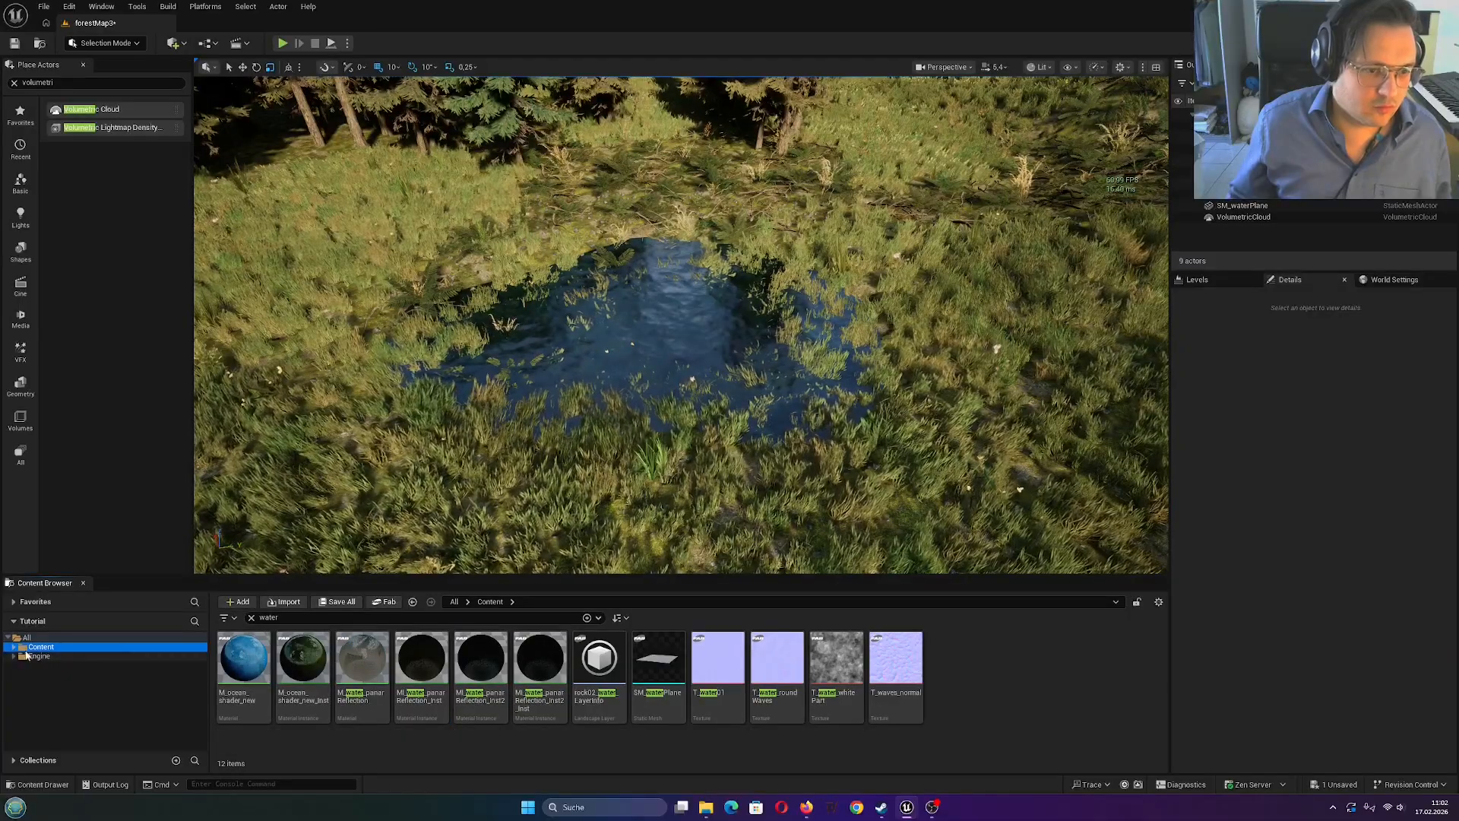
pyautogui.click(41, 711)
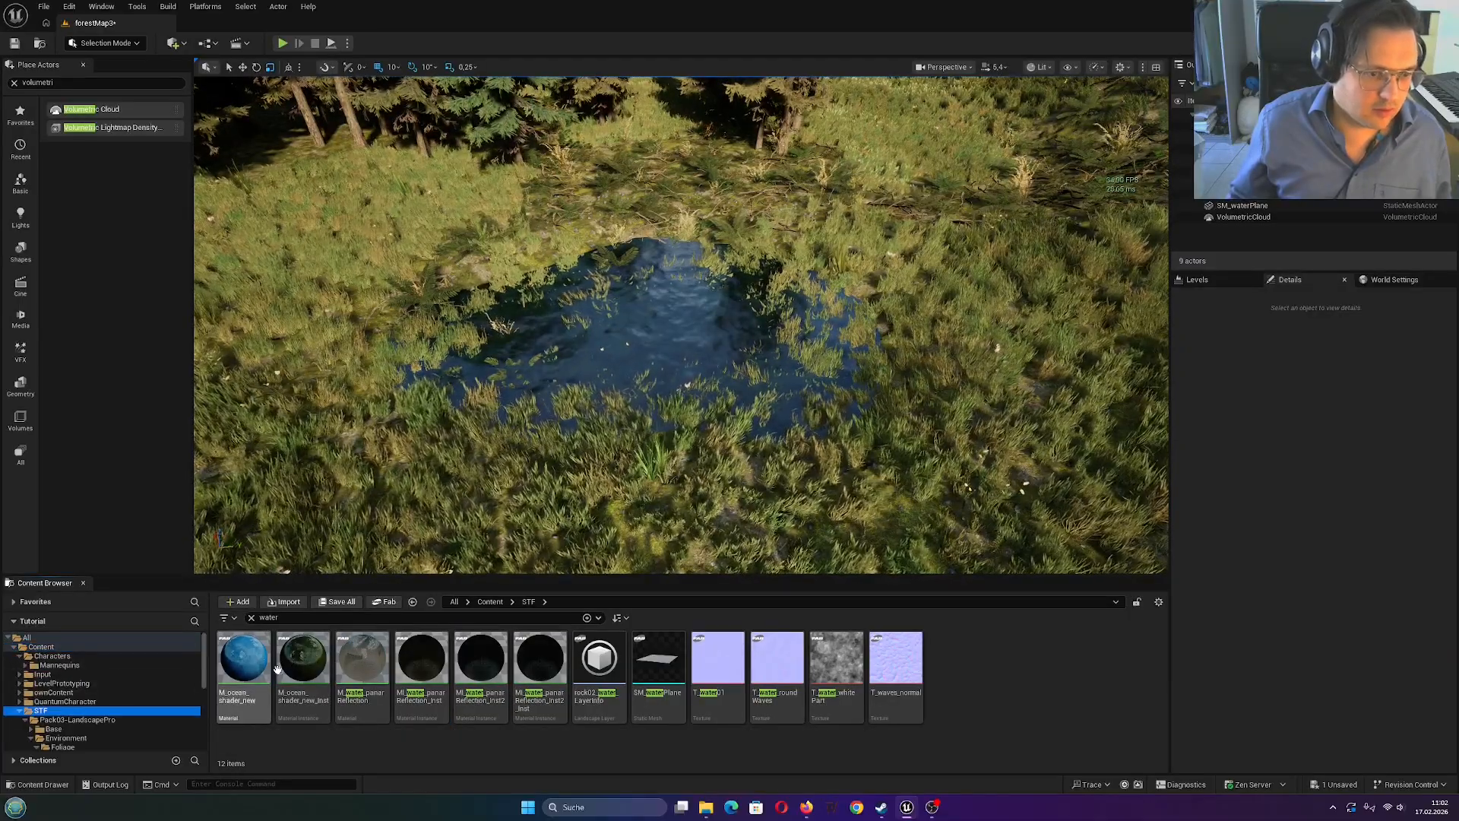
pyautogui.click(225, 618)
pyautogui.click(230, 478)
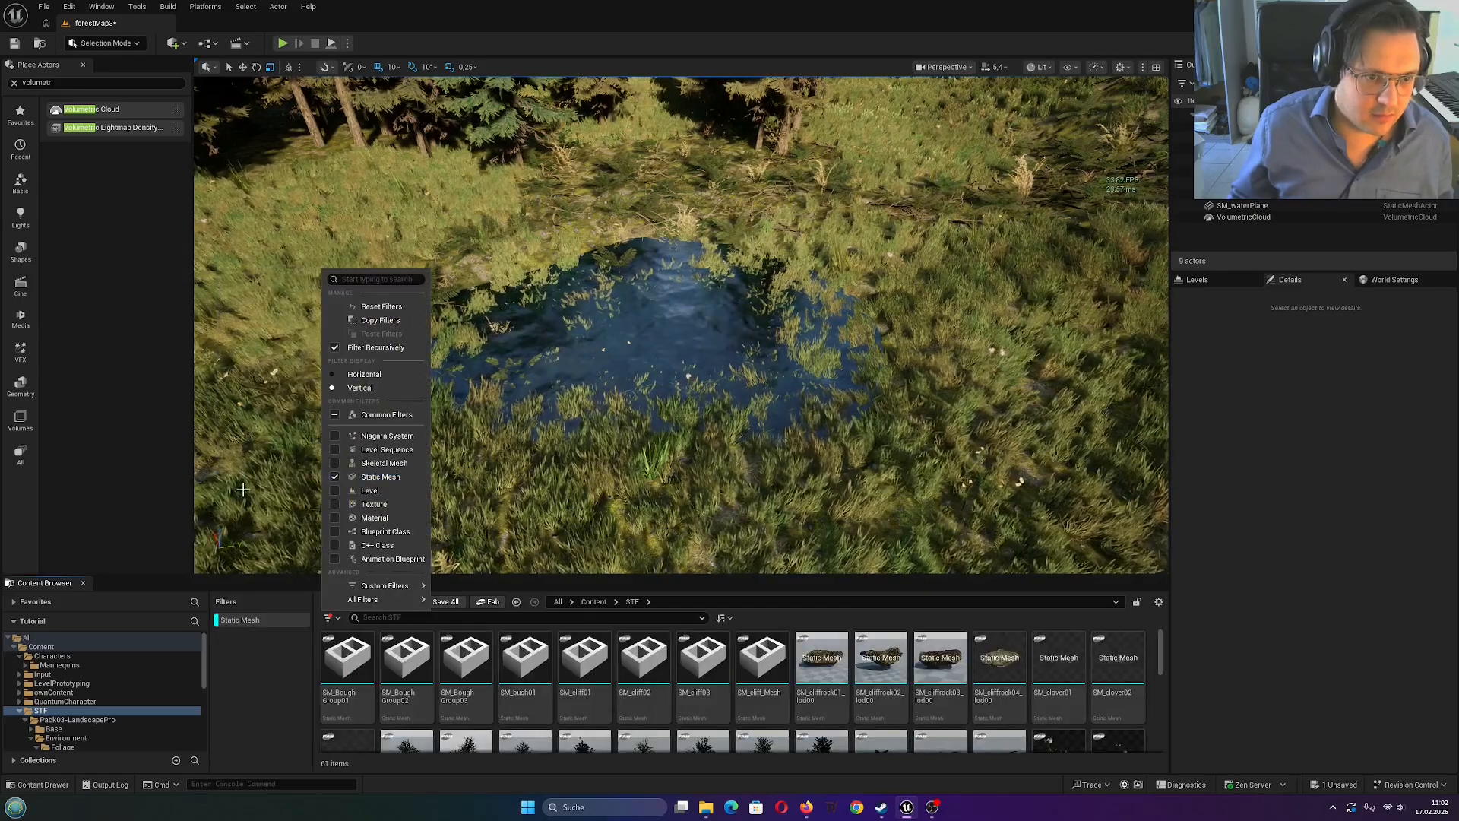
# Place the SM_cliff03 rock at the pond and rotate it to -20° about Z
pyautogui.moveTo(703, 662); pyautogui.dragTo(447, 373)
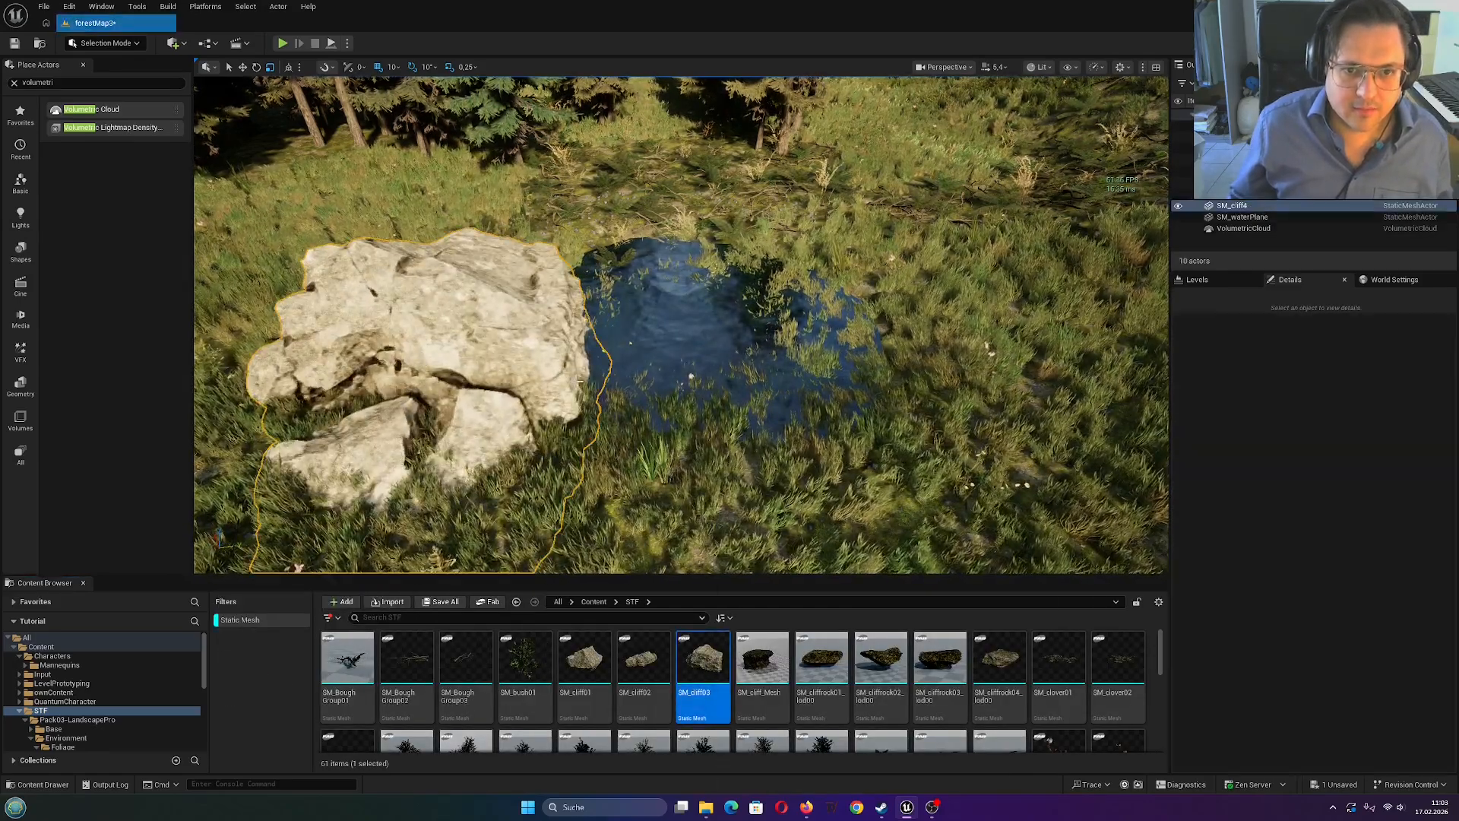
pyautogui.moveTo(604, 378)
pyautogui.mouseDown(button='right')
pyautogui.moveTo(582, 304)
pyautogui.moveTo(604, 378)
pyautogui.mouseUp(button='right')
pyautogui.press('e')
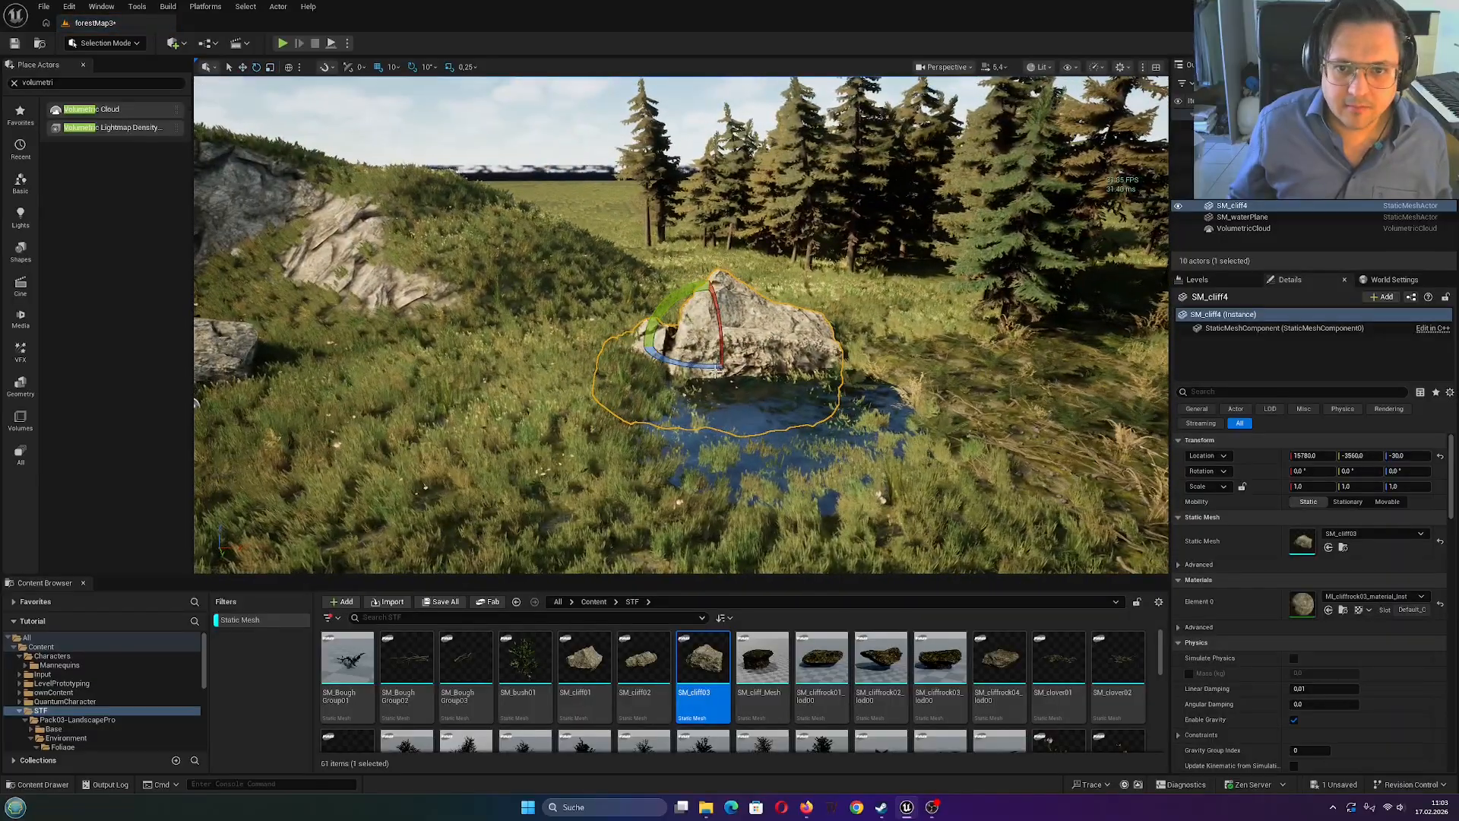
pyautogui.moveTo(668, 345); pyautogui.dragTo(694, 357)
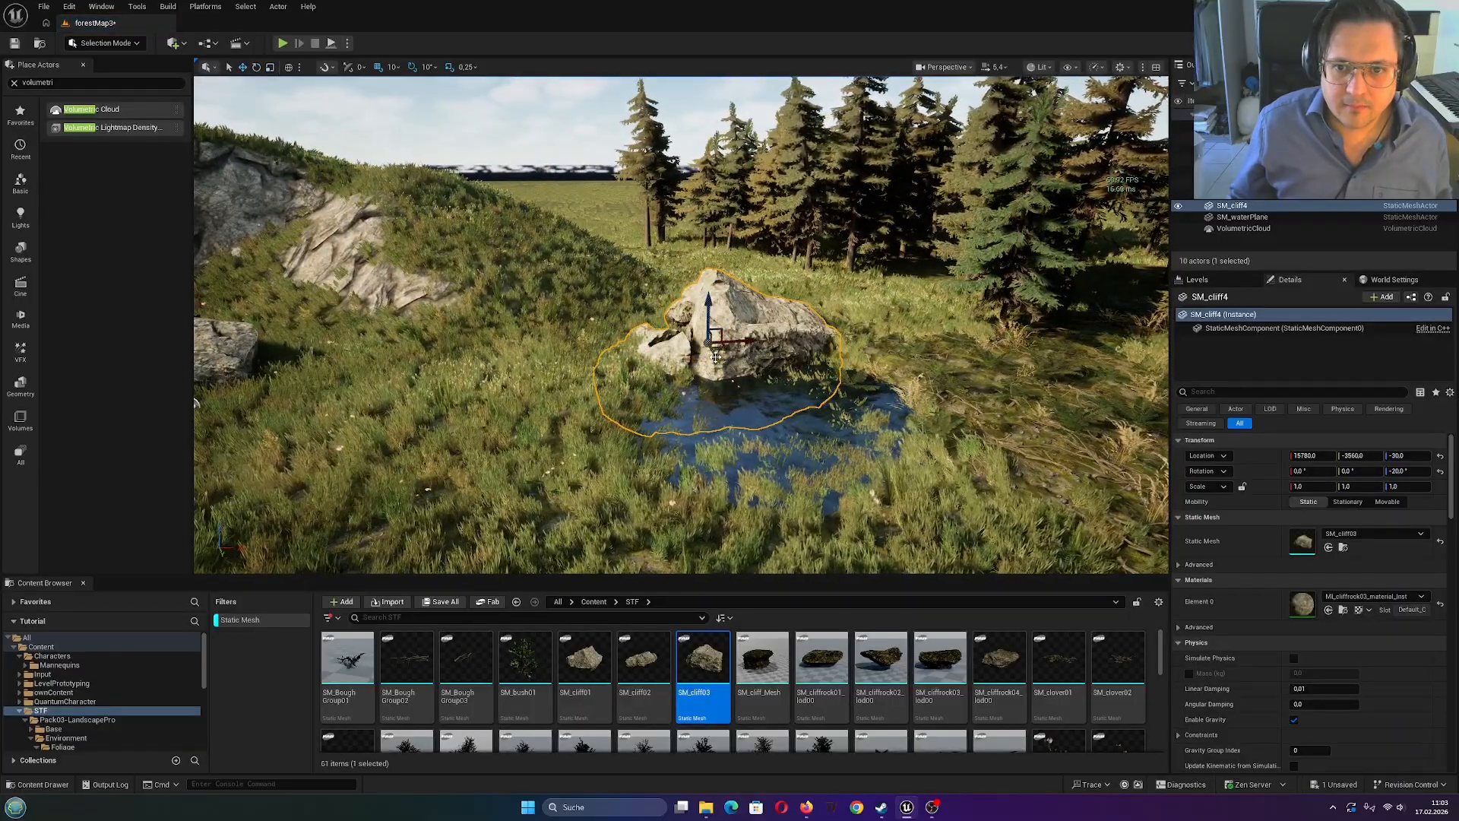
# Move the new cliff rock to Y -3470 and raise it to Z 0 at the pond's edge
pyautogui.click(727, 425)
pyautogui.moveTo(727, 424)
pyautogui.mouseDown(button='right')
pyautogui.moveTo(767, 422)
pyautogui.moveTo(727, 425)
pyautogui.mouseUp(button='right')
pyautogui.press('w')
pyautogui.moveTo(672, 450); pyautogui.dragTo(684, 428)
pyautogui.click(659, 377)
pyautogui.moveTo(659, 377); pyautogui.dragTo(661, 407, button='right')
pyautogui.press('a')
pyautogui.press('d')
pyautogui.press('w')
pyautogui.press('s')
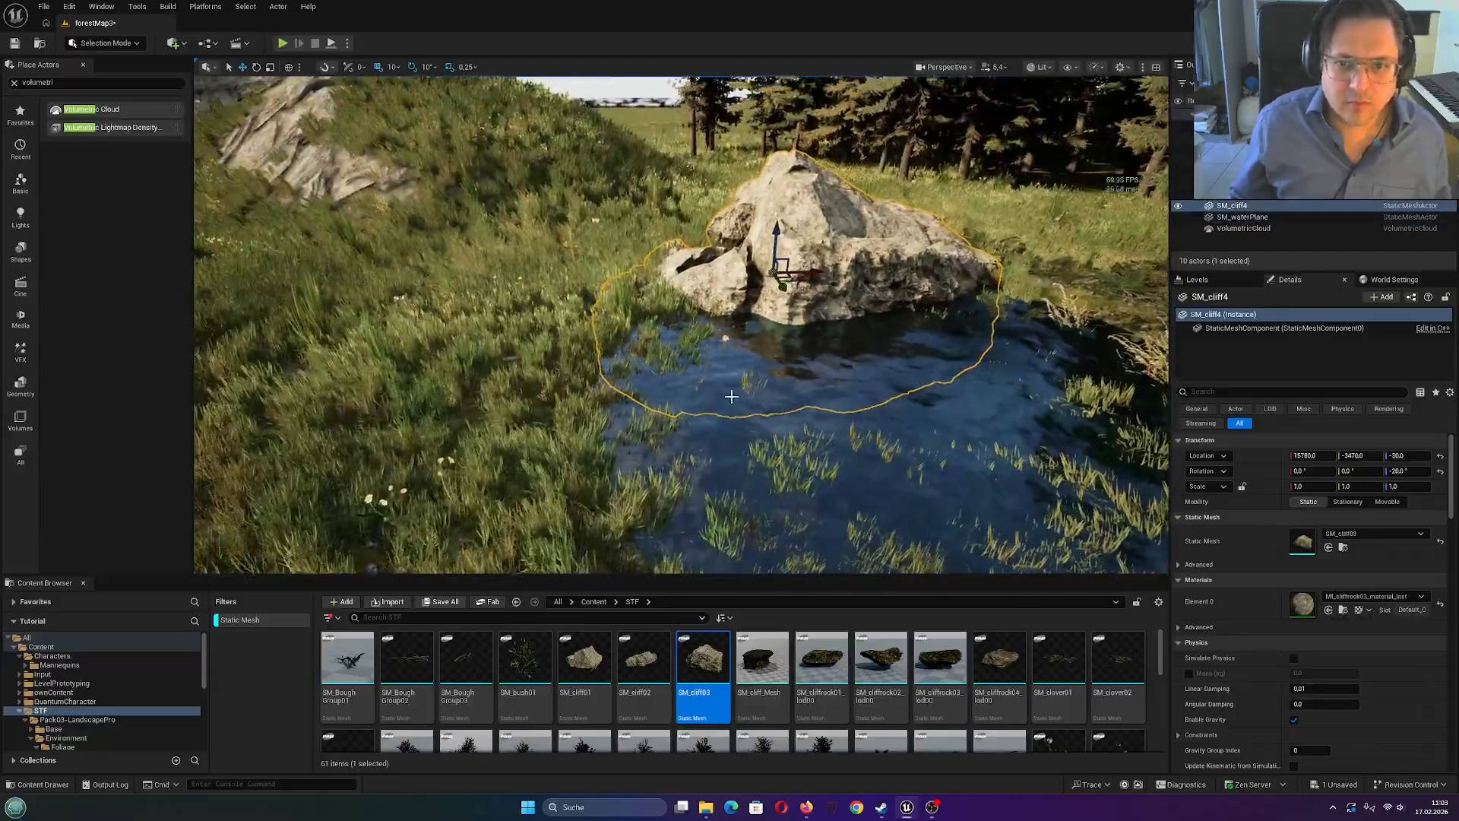
pyautogui.moveTo(775, 231); pyautogui.dragTo(774, 219)
pyautogui.press('s')
pyautogui.moveTo(774, 218)
pyautogui.mouseDown(button='right')
pyautogui.moveTo(737, 220)
pyautogui.moveTo(779, 235)
pyautogui.mouseUp(button='right')
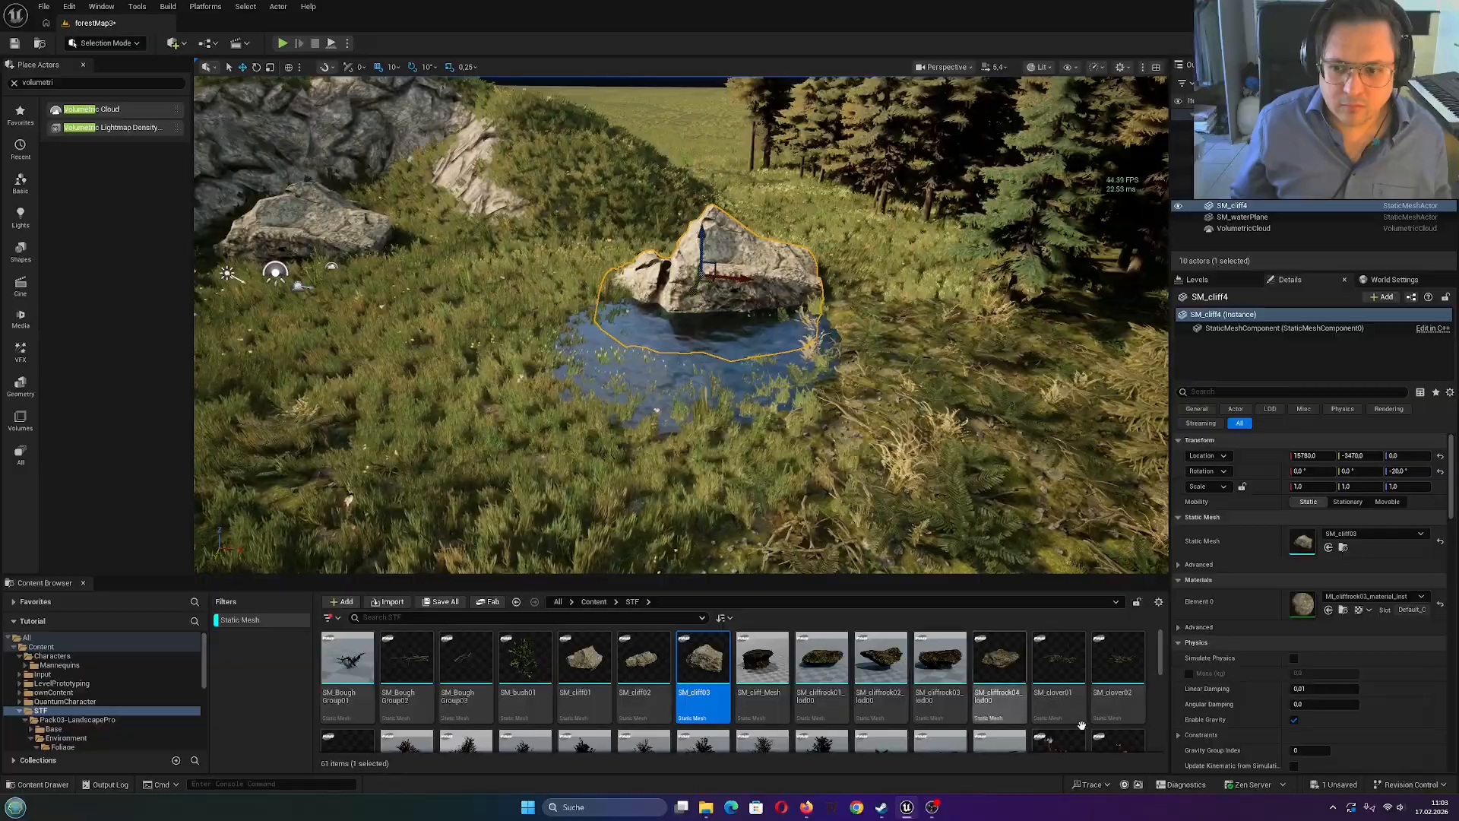
# Place two SM_bush01 bushes on the grassy bank beside the cliff rock at the pond
pyautogui.click(531, 641)
pyautogui.moveTo(531, 641); pyautogui.dragTo(581, 292)
pyautogui.moveTo(582, 292); pyautogui.dragTo(575, 327, button='right')
pyautogui.press('w')
pyautogui.press('w')
pyautogui.moveTo(537, 664); pyautogui.dragTo(791, 422)
# Add SM_BoughGroup03 at the water's edge and a third SM_bush01 near it
pyautogui.moveTo(463, 665); pyautogui.dragTo(489, 533)
pyautogui.scroll(-5, 490, 534)
pyautogui.scroll(3, 490, 534)
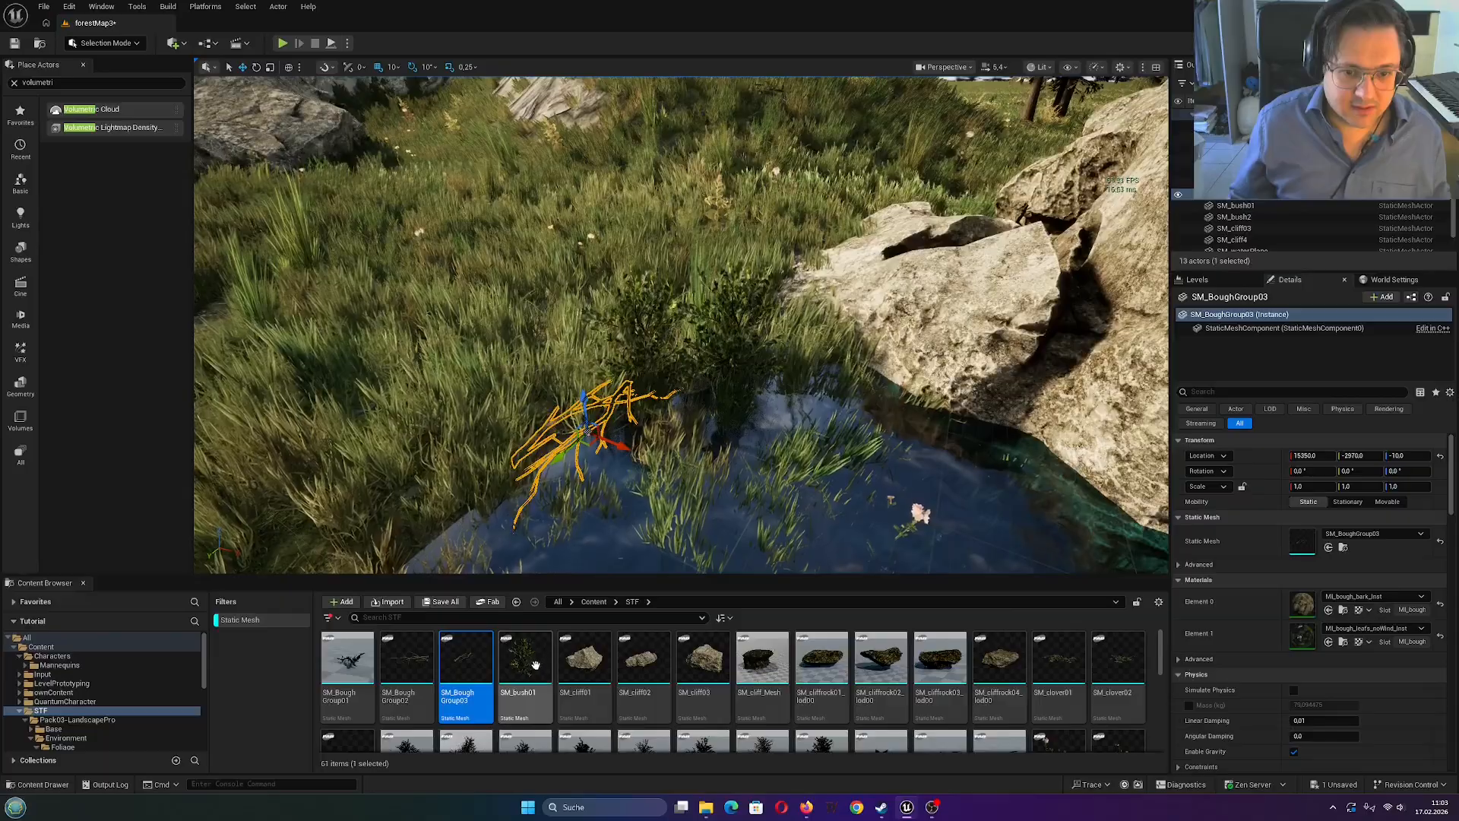
pyautogui.moveTo(536, 664); pyautogui.dragTo(480, 465)
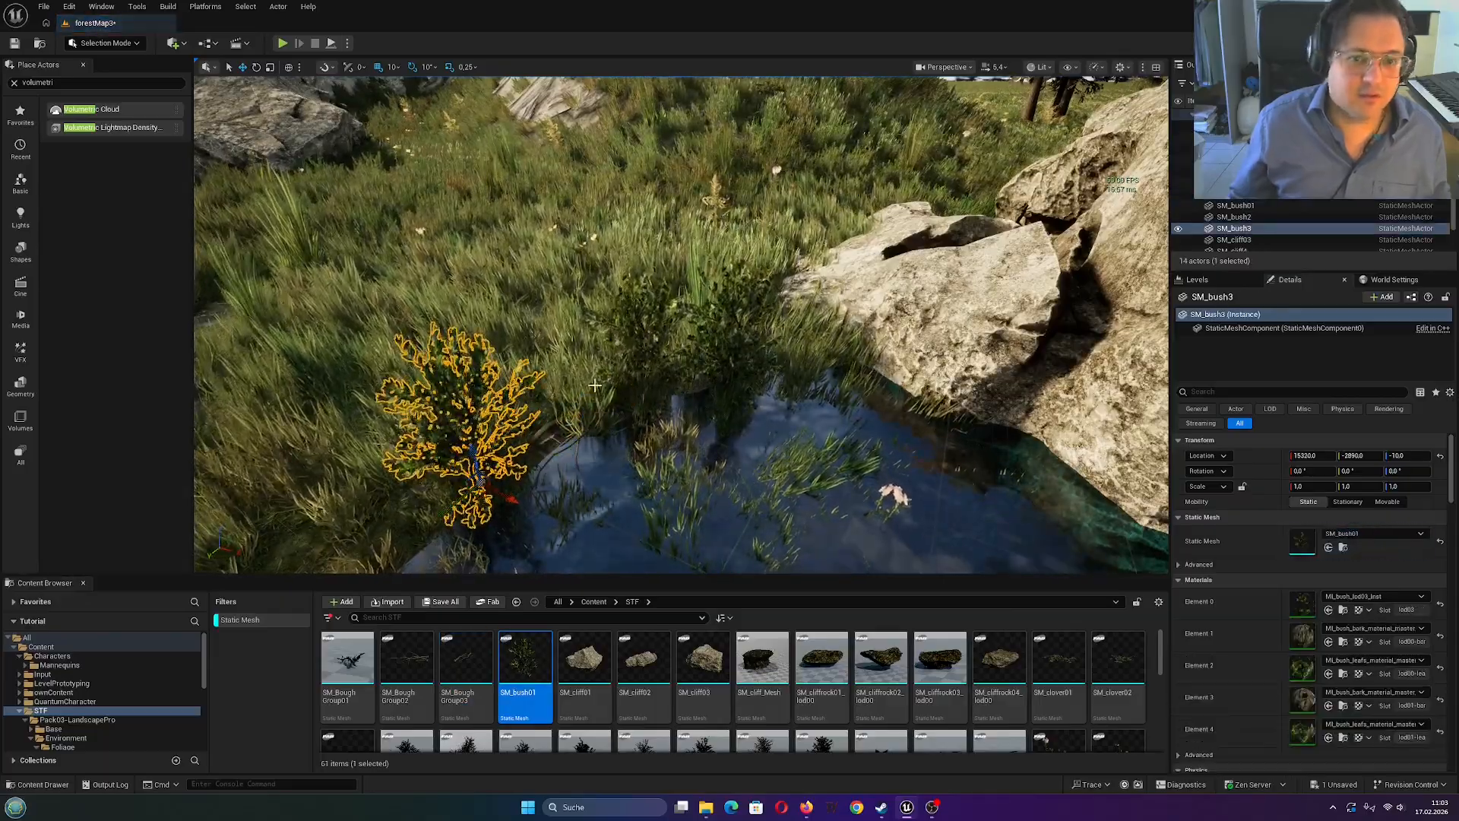
# Place the SM_cliff01 rock on the bank opposite the first rock and rotate it to -60° about Z
pyautogui.moveTo(273, 190); pyautogui.dragTo(274, 209, button='right')
pyautogui.press('s')
pyautogui.press('w')
pyautogui.moveTo(486, 456)
pyautogui.mouseDown(button='right')
pyautogui.moveTo(486, 411)
pyautogui.moveTo(563, 456)
pyautogui.moveTo(486, 448)
pyautogui.moveTo(494, 437)
pyautogui.mouseUp(button='right')
pyautogui.press('s')
pyautogui.press('w')
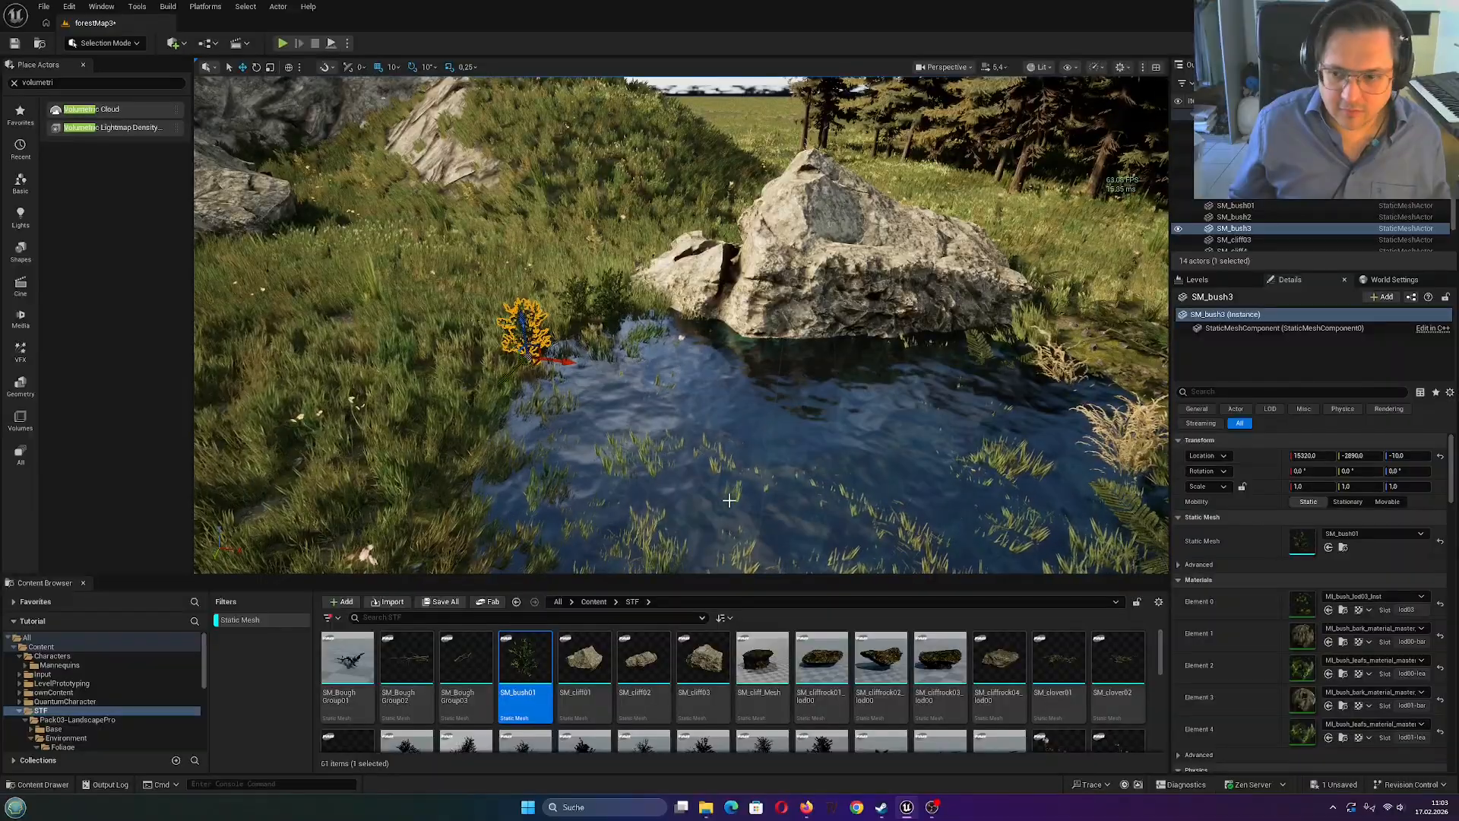
pyautogui.press('s')
pyautogui.moveTo(729, 501); pyautogui.dragTo(547, 487, button='right')
pyautogui.press('w')
pyautogui.moveTo(585, 669); pyautogui.dragTo(707, 173)
pyautogui.moveTo(661, 361); pyautogui.dragTo(639, 357, button='right')
pyautogui.press('s')
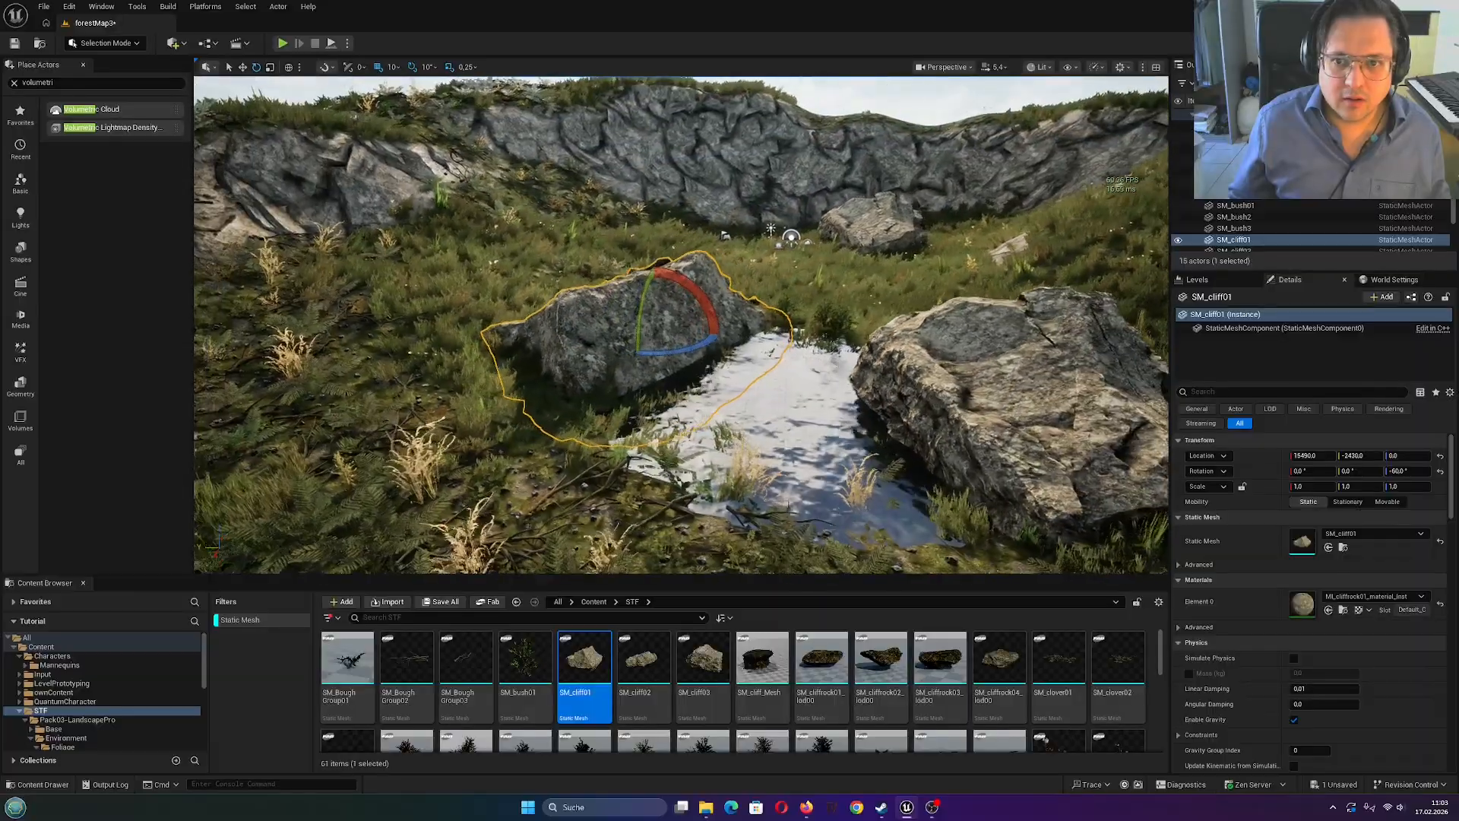
# Move the SM_cliff01 rock along the pond's bank to X 15720 and deselect it
pyautogui.press('w')
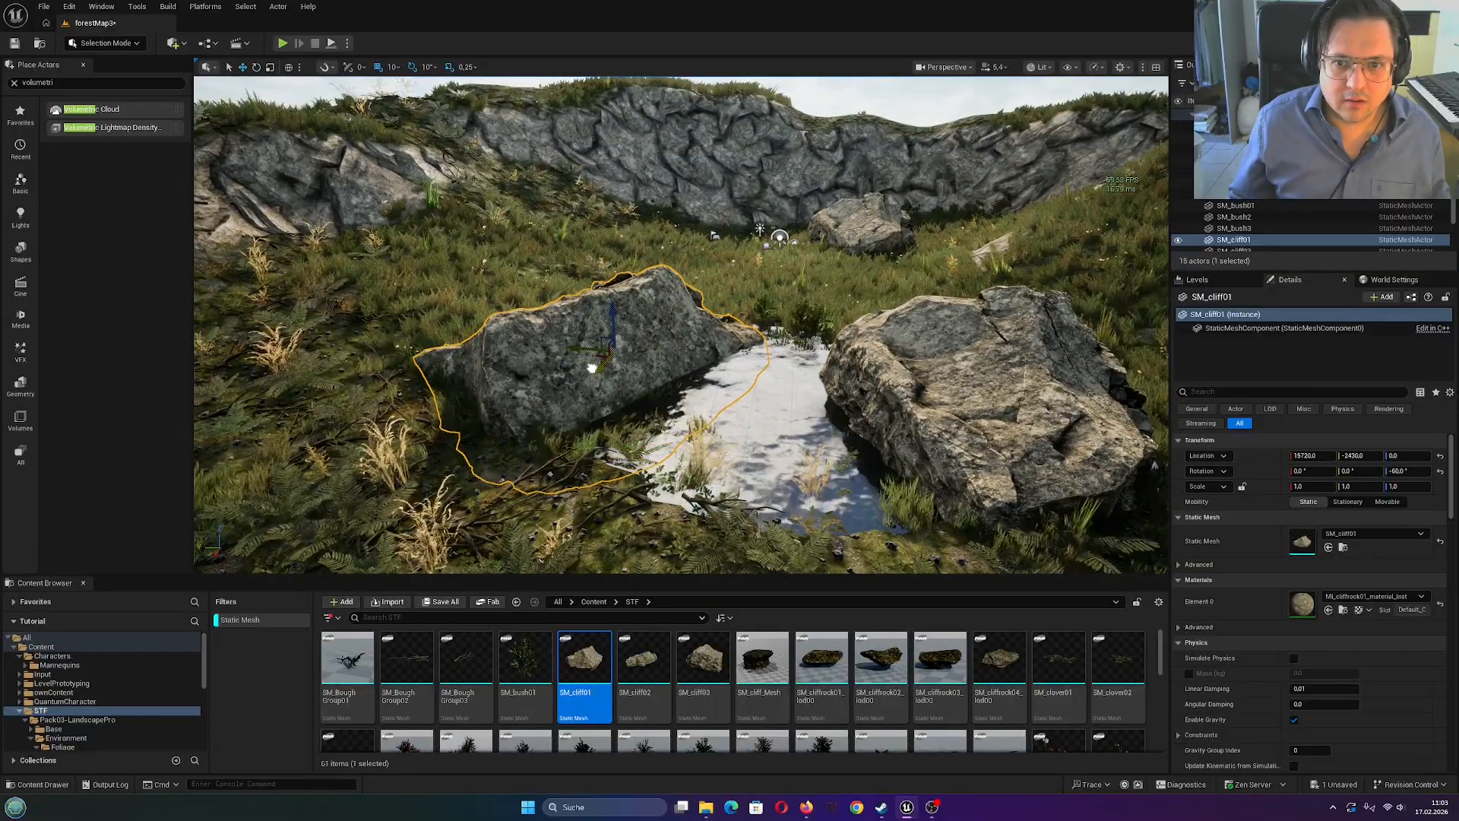
pyautogui.moveTo(706, 532); pyautogui.dragTo(701, 531, button='right')
pyautogui.press('w')
pyautogui.click(950, 372)
pyautogui.click(547, 235)
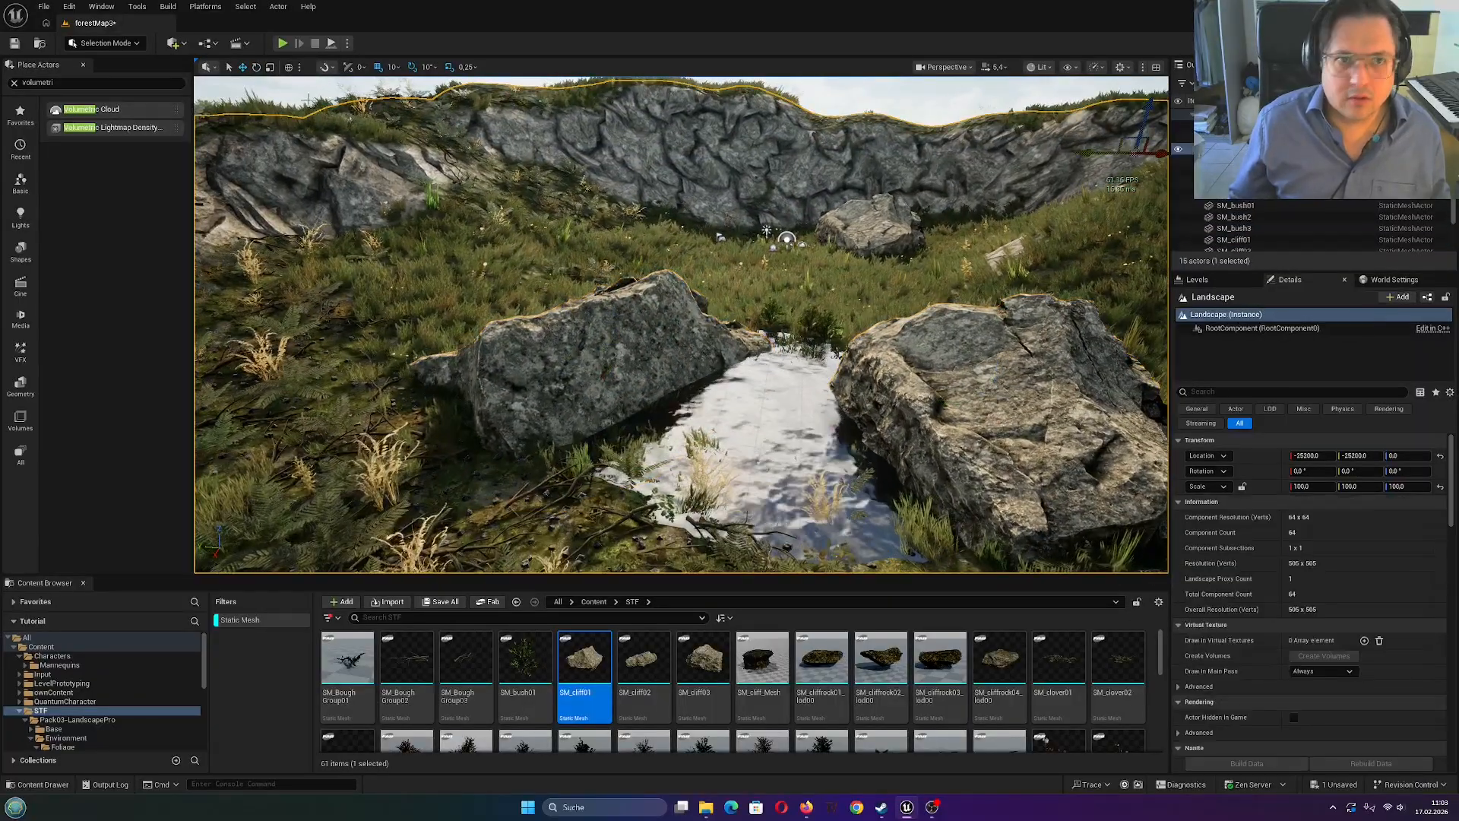
# Playtest the level to view the pond with its rocks and bushes, and end the play session
pyautogui.click(282, 43)
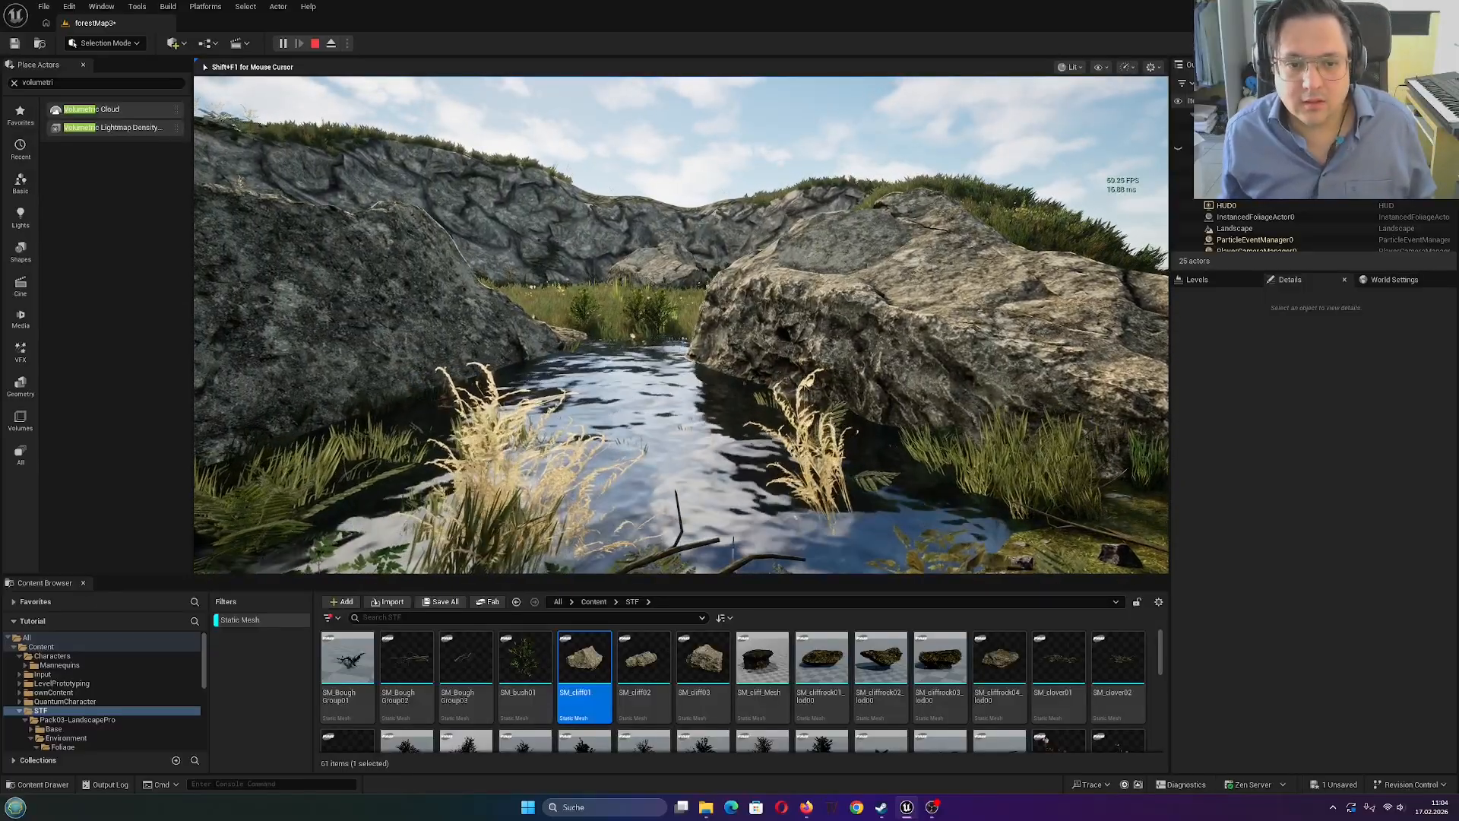
pyautogui.press('w')
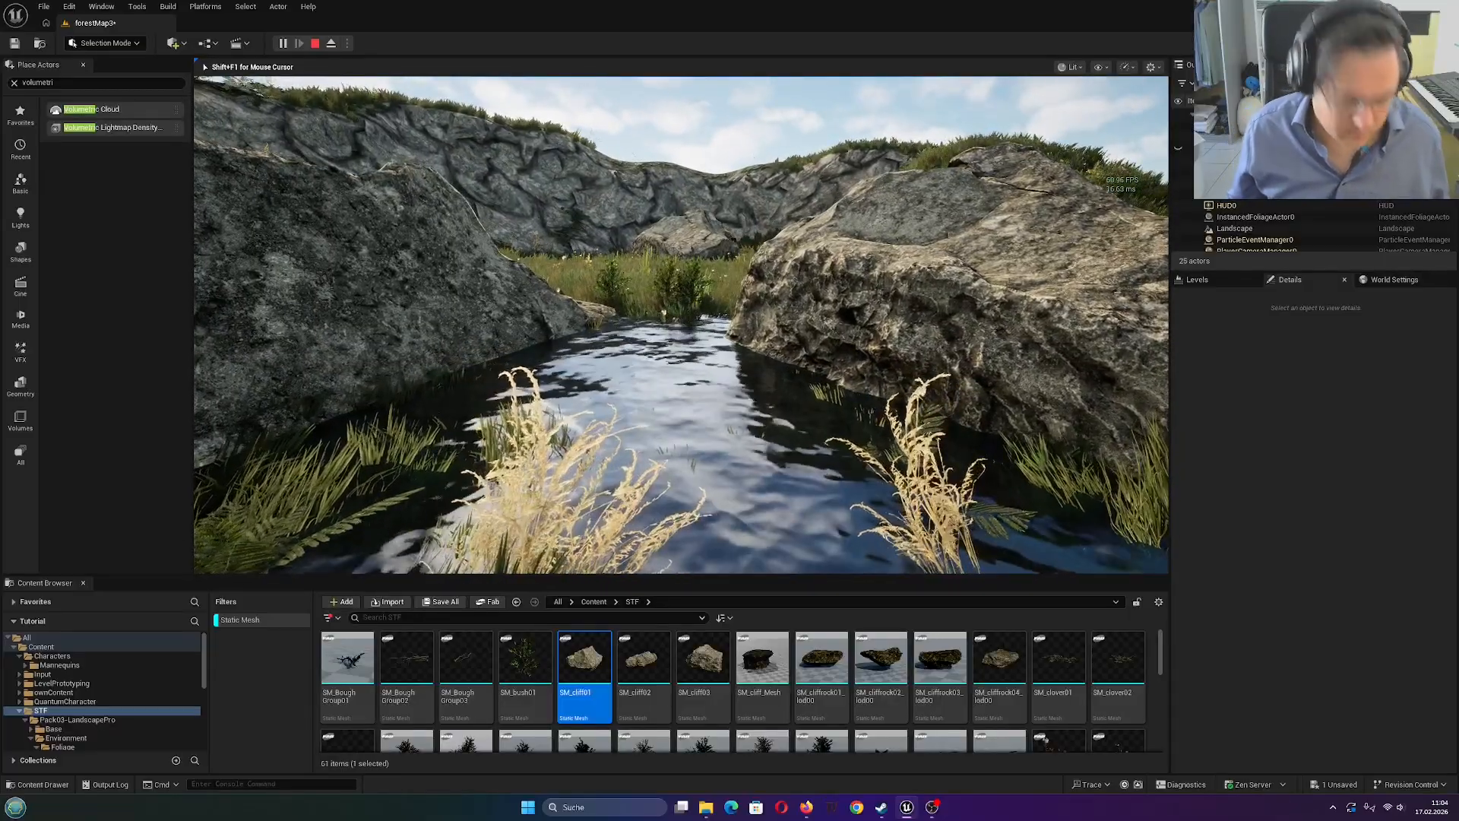
pyautogui.press('Escape')
pyautogui.click(929, 810)
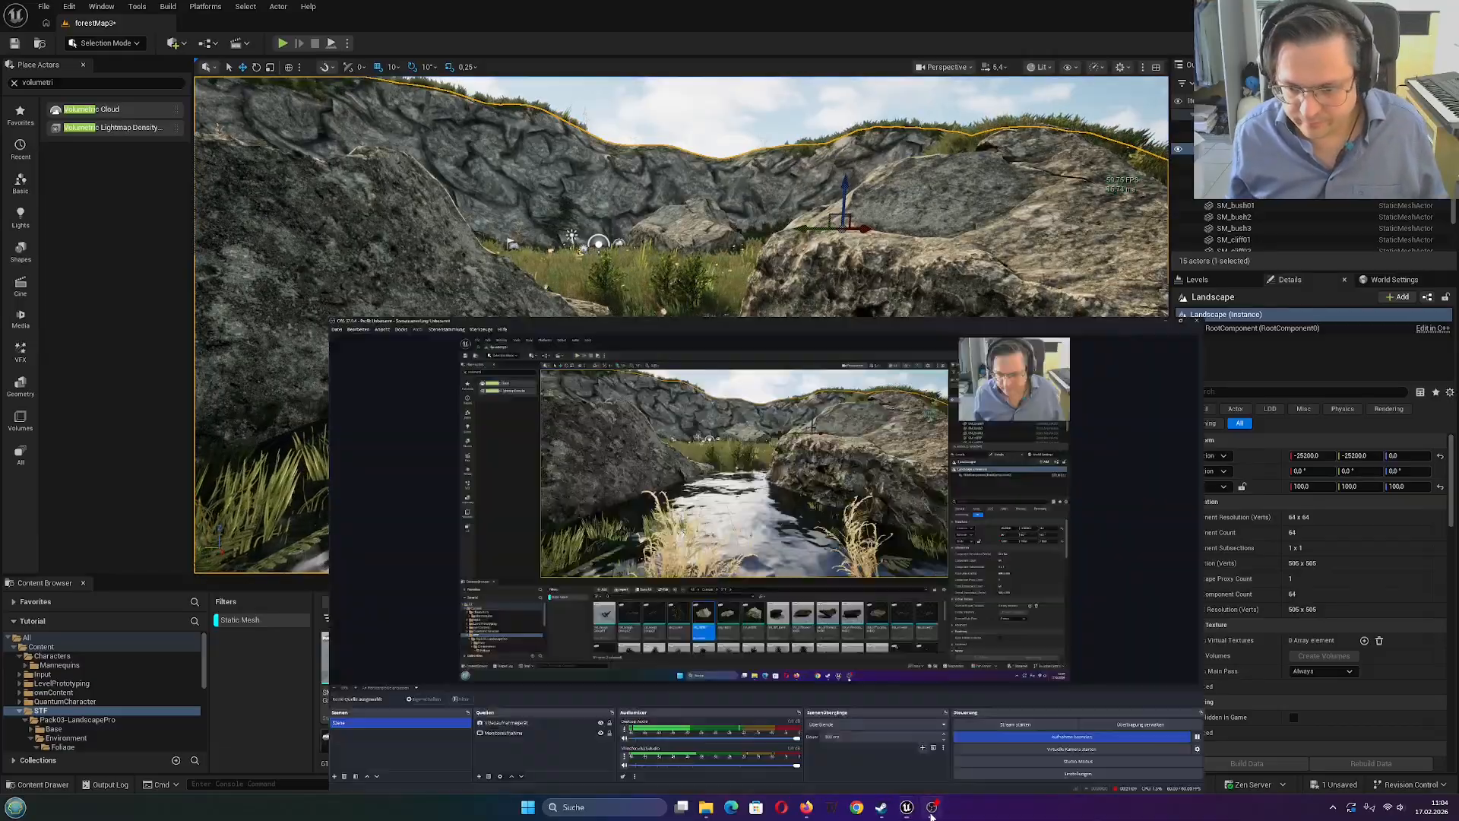